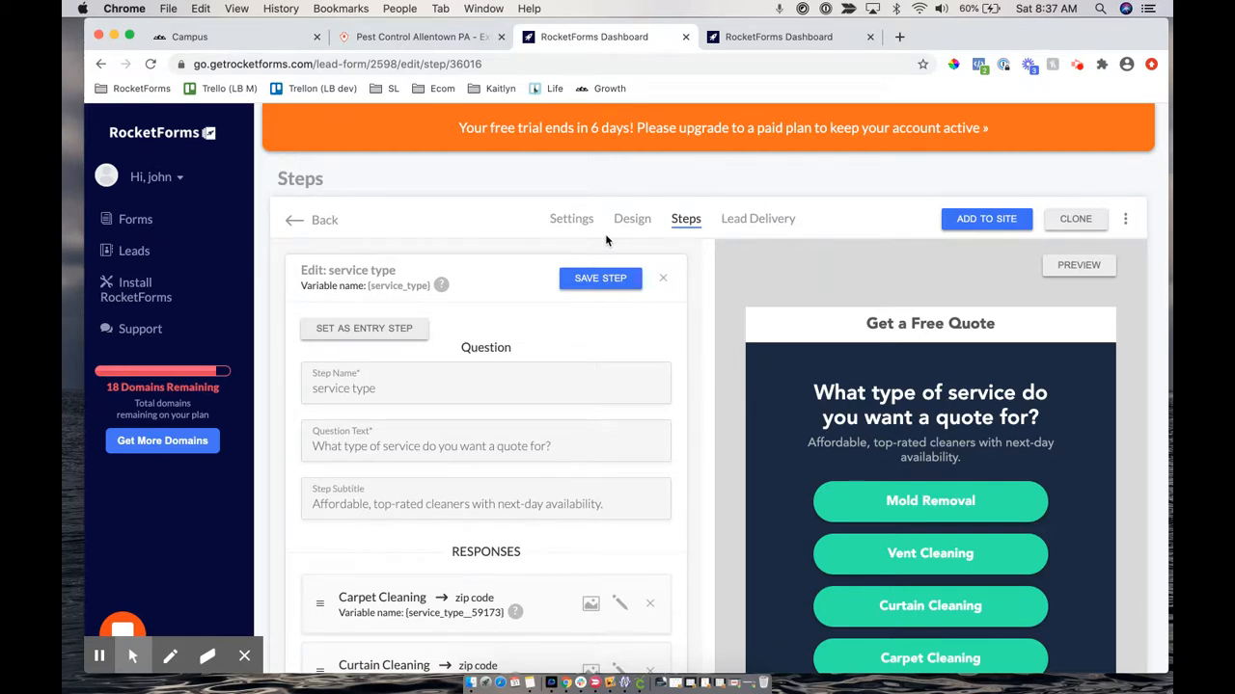
# Review the service type responses, then bring up the Cleaning Service Form planning note
pyautogui.scroll(-2, 669, 285)
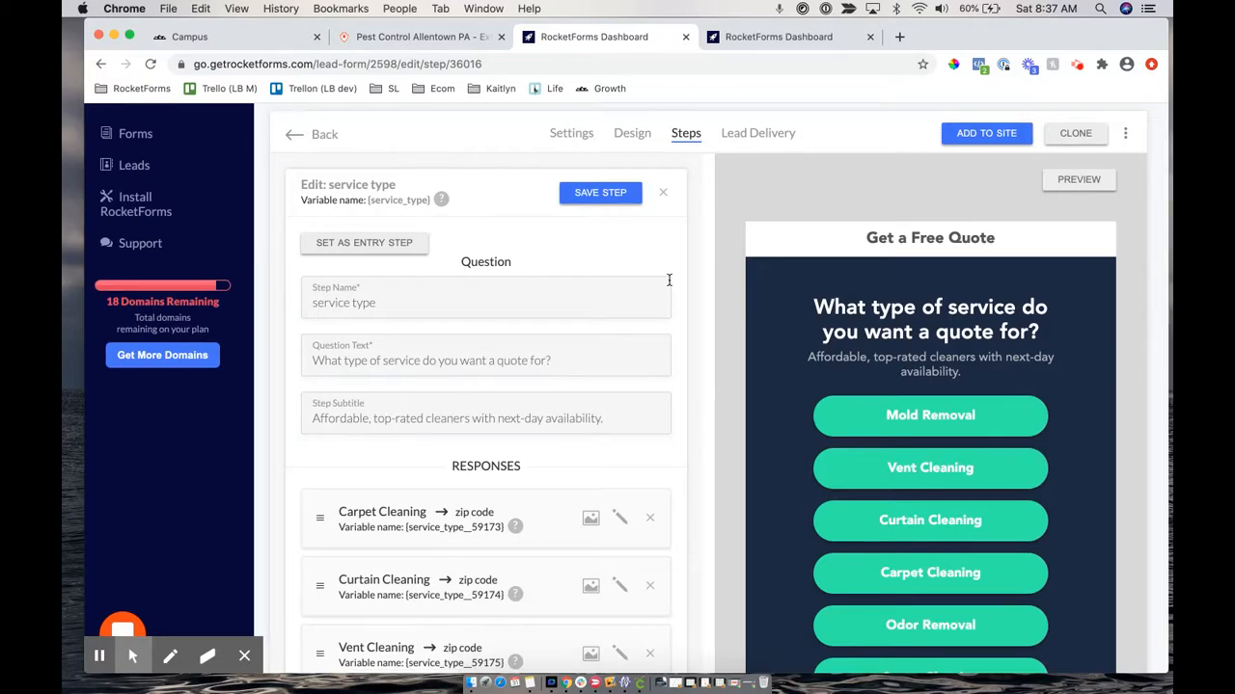
pyautogui.scroll(-2, 730, 397)
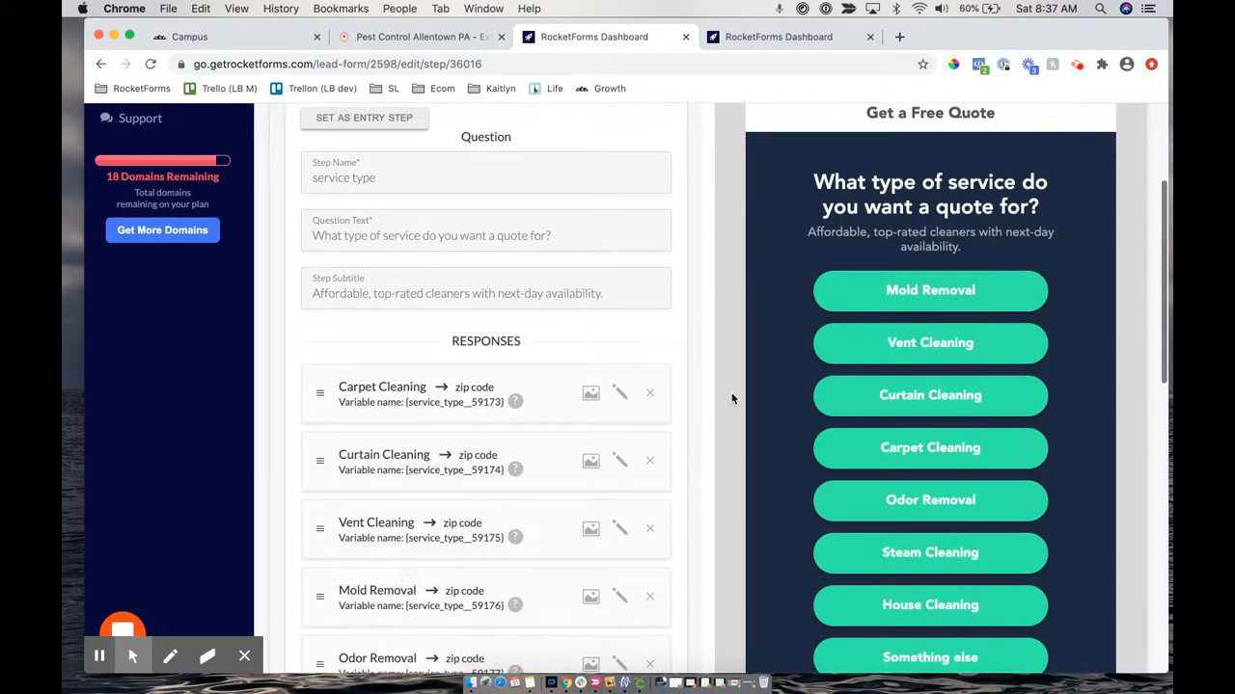
pyautogui.scroll(-5, 731, 398)
pyautogui.scroll(-1, 731, 399)
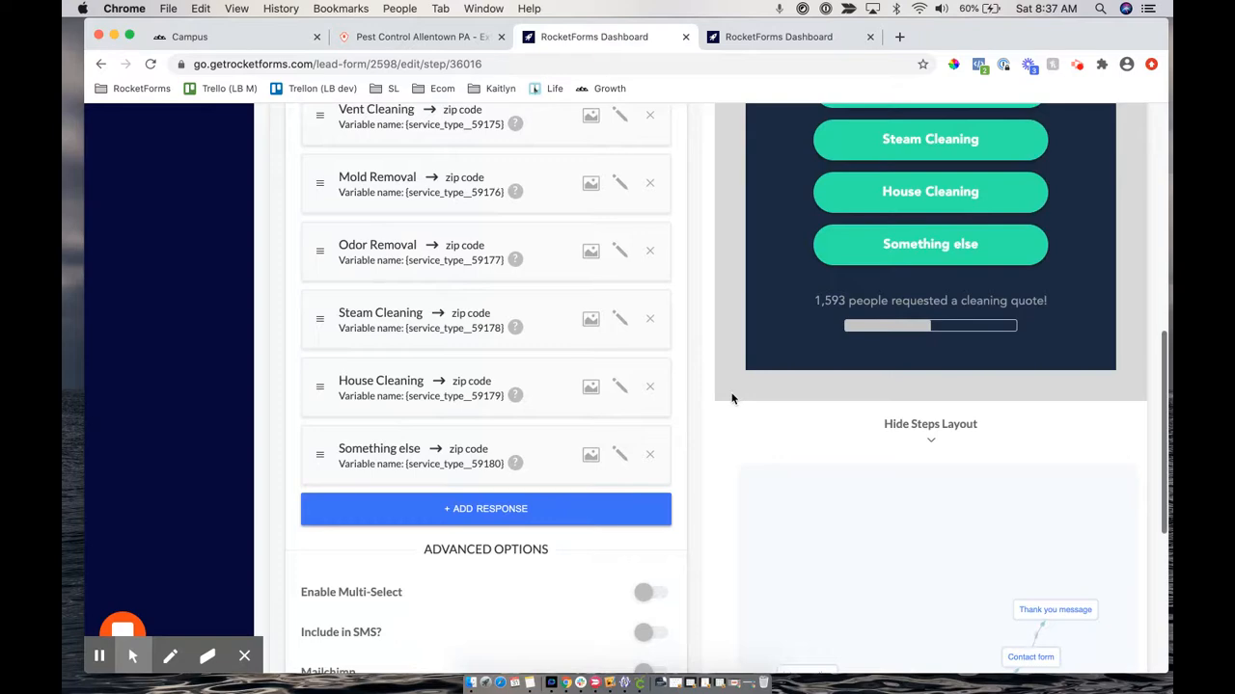
pyautogui.scroll(1, 715, 331)
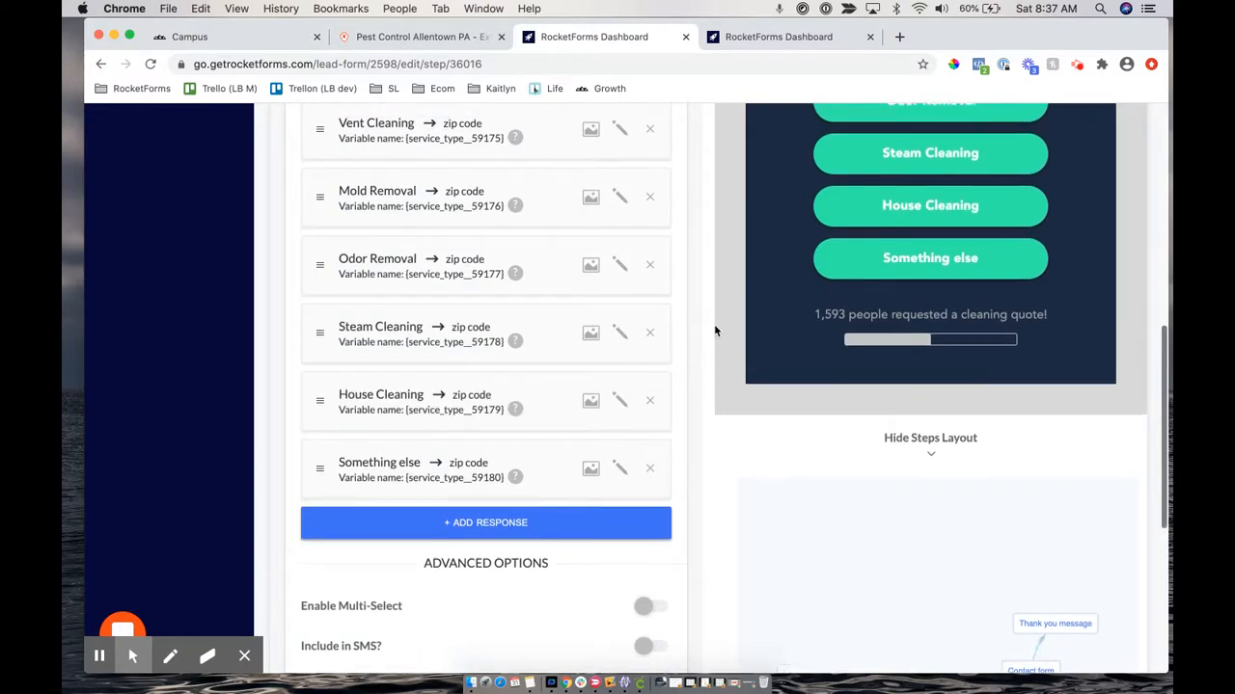
pyautogui.scroll(8, 714, 331)
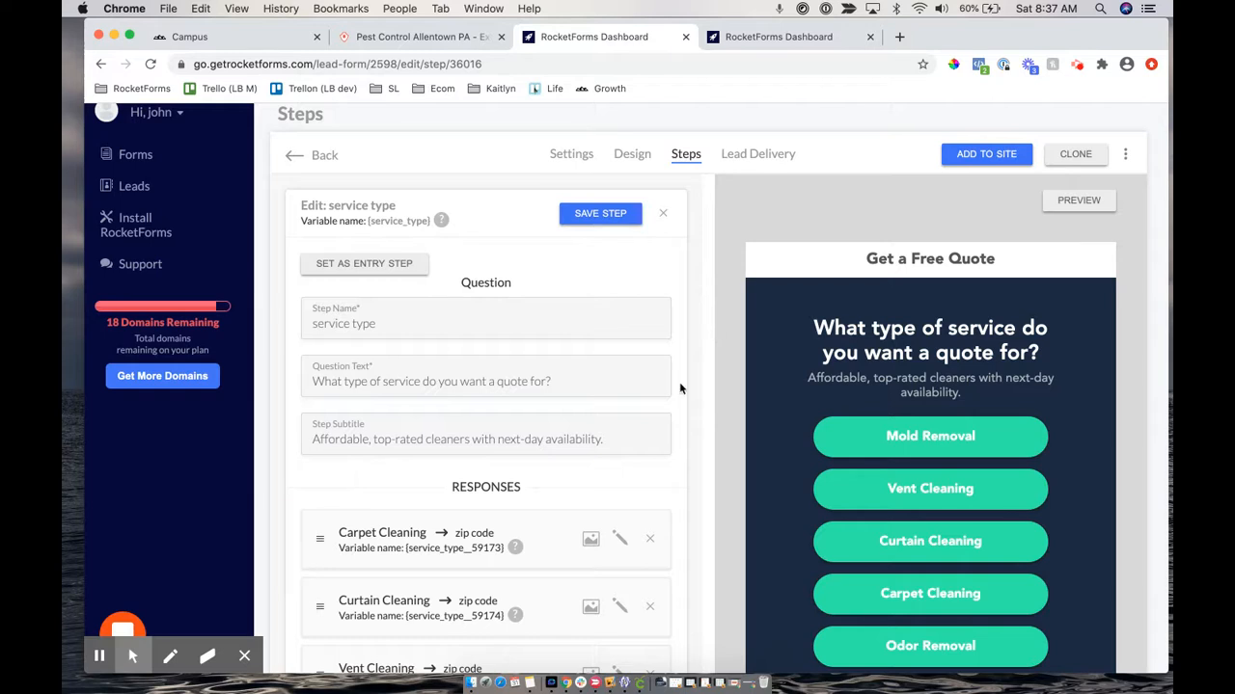
pyautogui.click(529, 684)
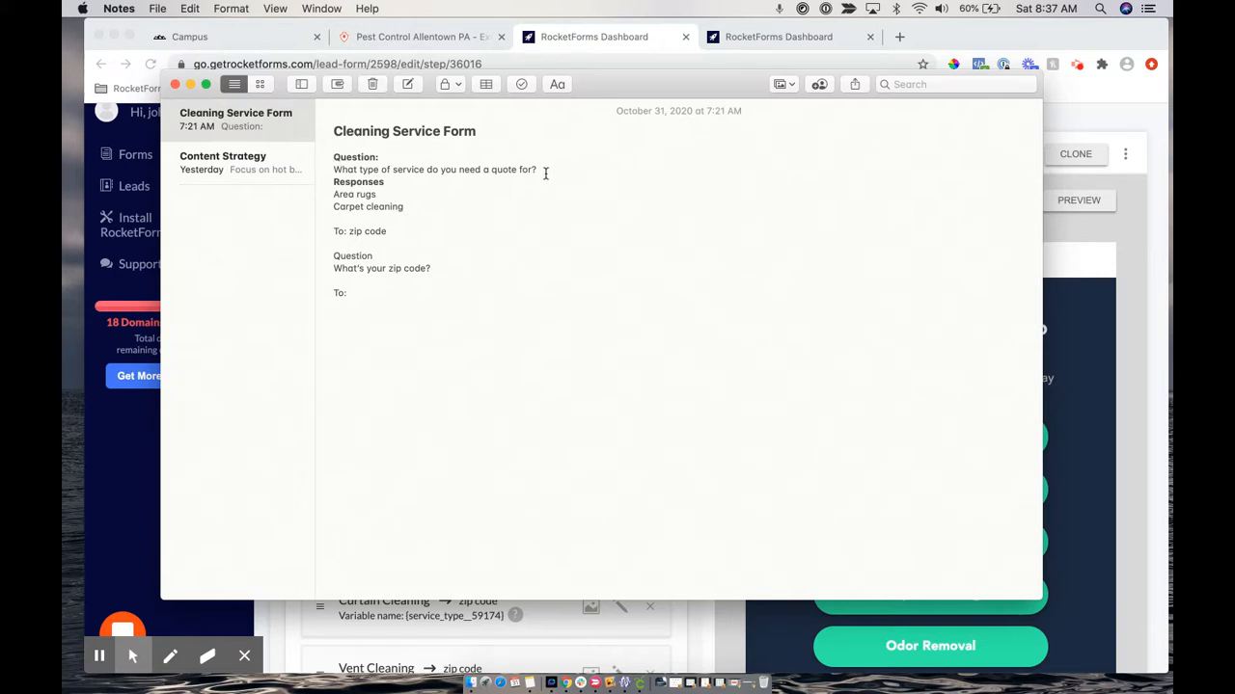
# Highlight the Responses, Question and zip code 'To:' lines in the note, then return to RocketForms
pyautogui.moveTo(537, 171); pyautogui.dragTo(394, 233)
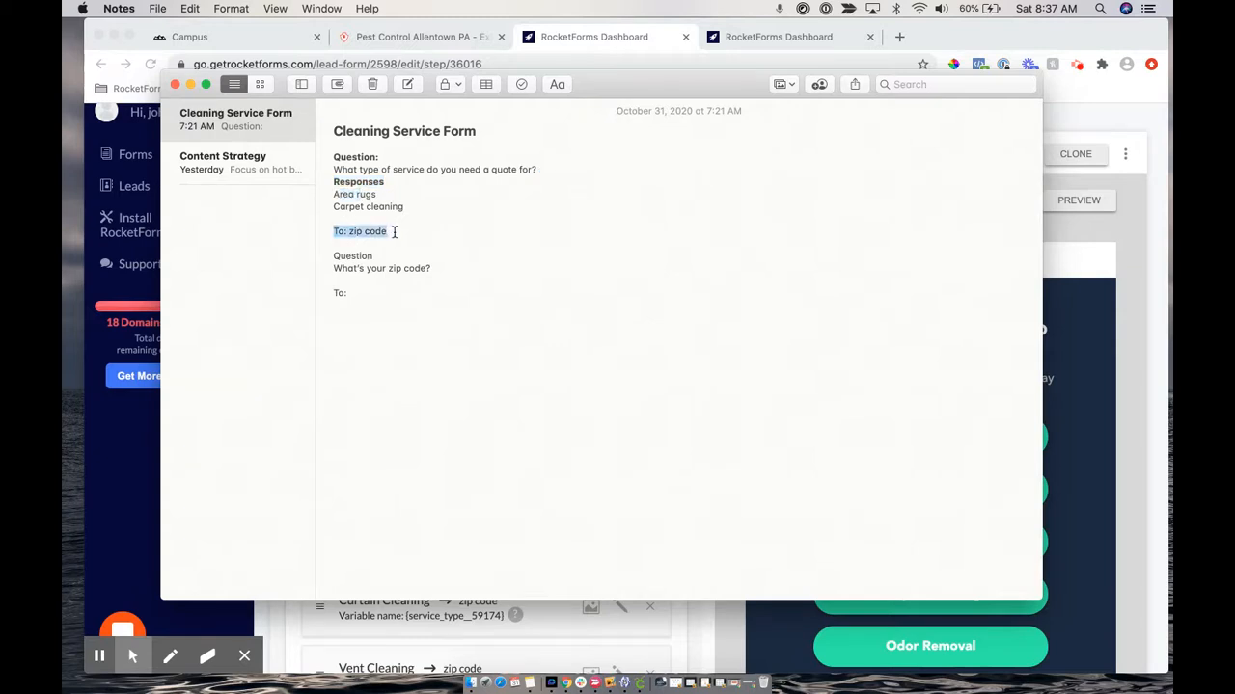
pyautogui.click(342, 232)
pyautogui.moveTo(349, 231); pyautogui.dragTo(377, 233)
pyautogui.moveTo(352, 156); pyautogui.dragTo(377, 185)
pyautogui.moveTo(345, 232); pyautogui.dragTo(384, 232)
pyautogui.click(1142, 291)
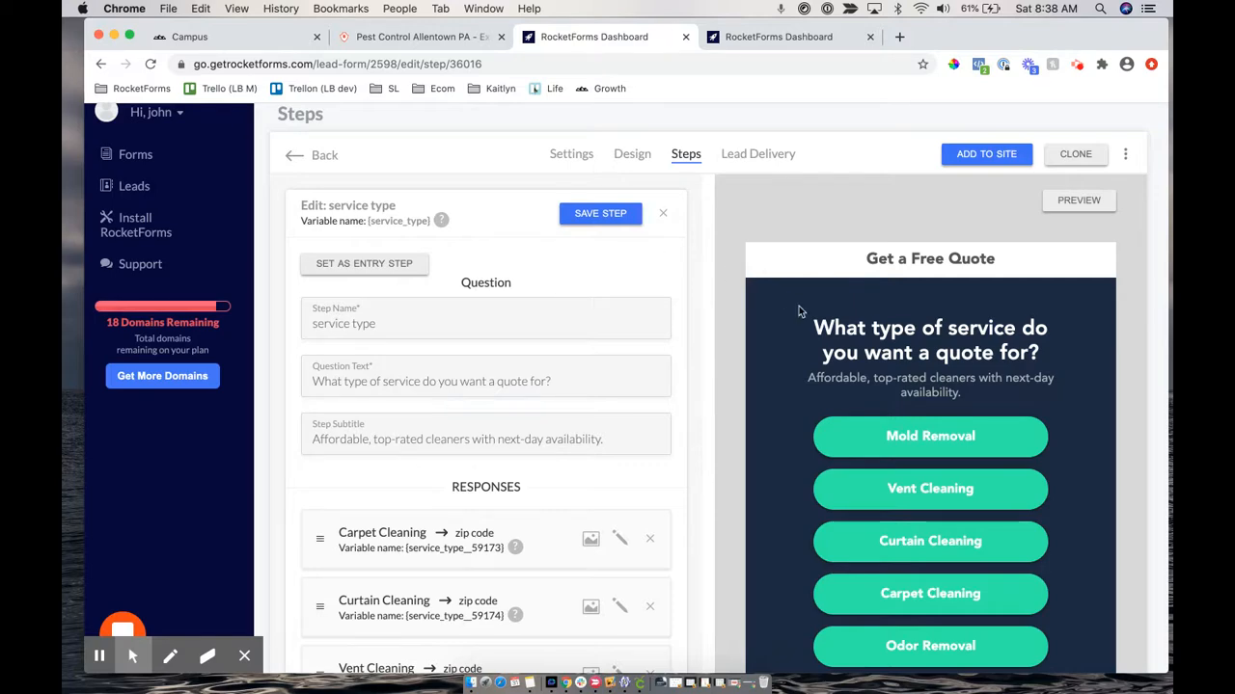
# In Steps Layout, shift the diagram up-left and move the intro question node up and right
pyautogui.scroll(-1, 500, 413)
pyautogui.scroll(1, 501, 413)
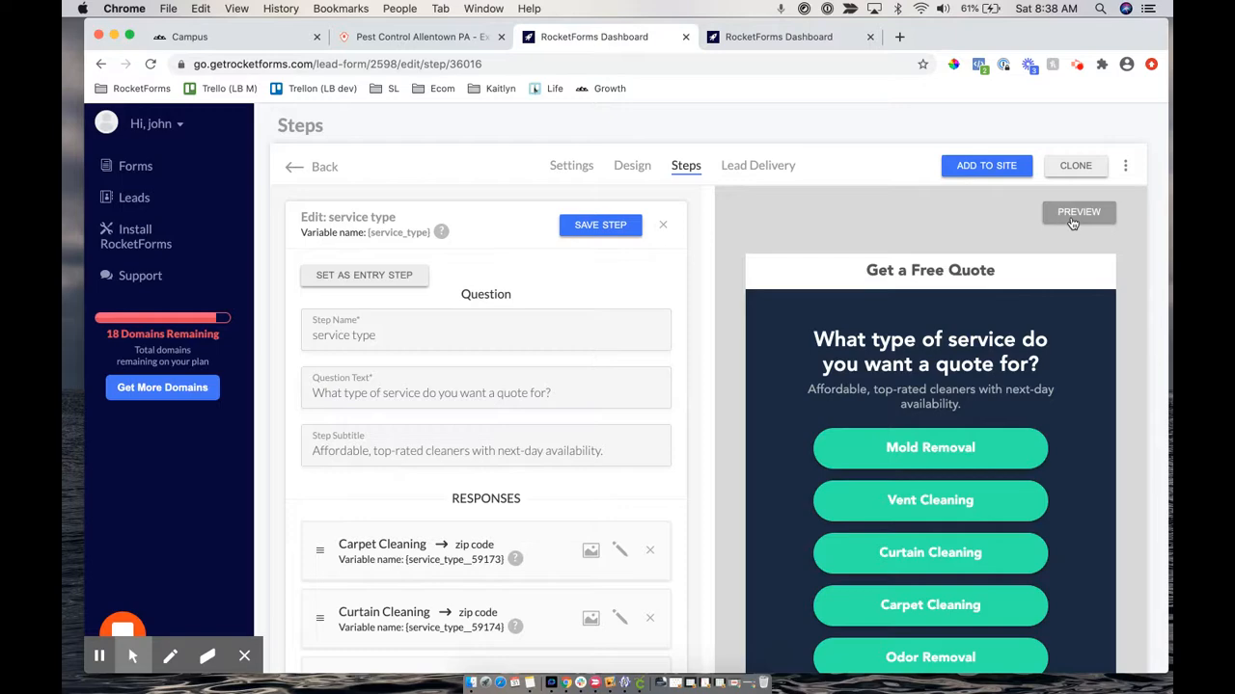
pyautogui.scroll(-15, 1071, 223)
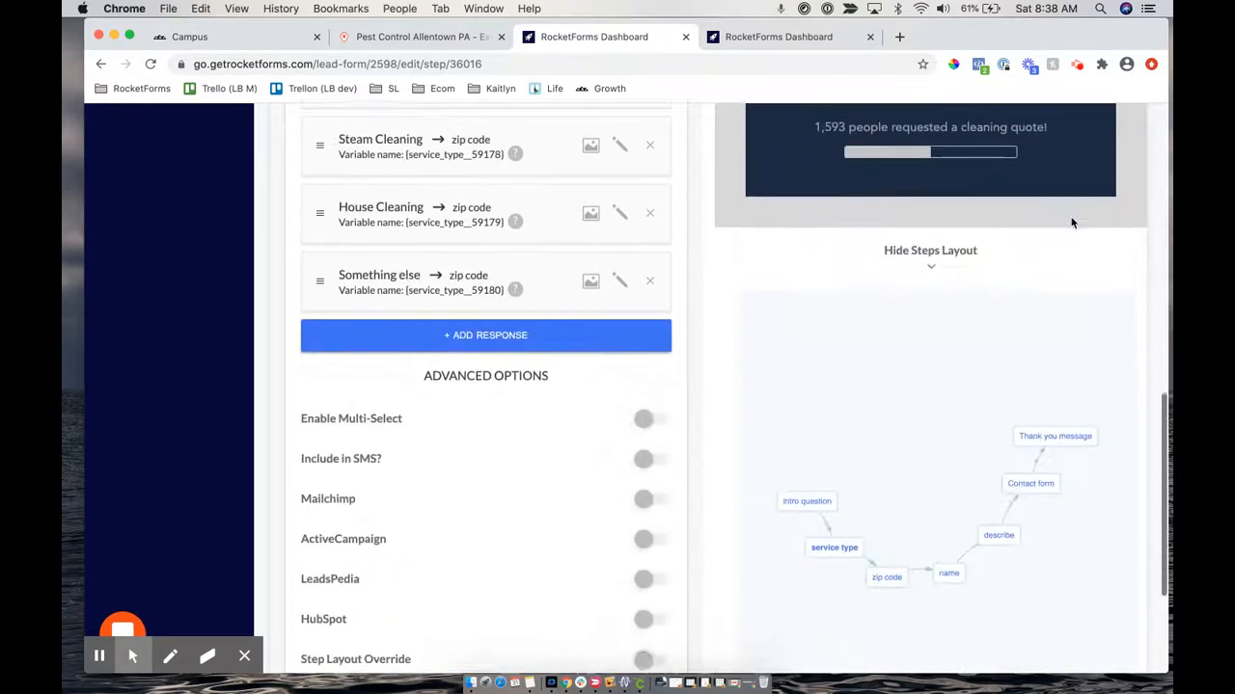
pyautogui.moveTo(1033, 428); pyautogui.dragTo(995, 397)
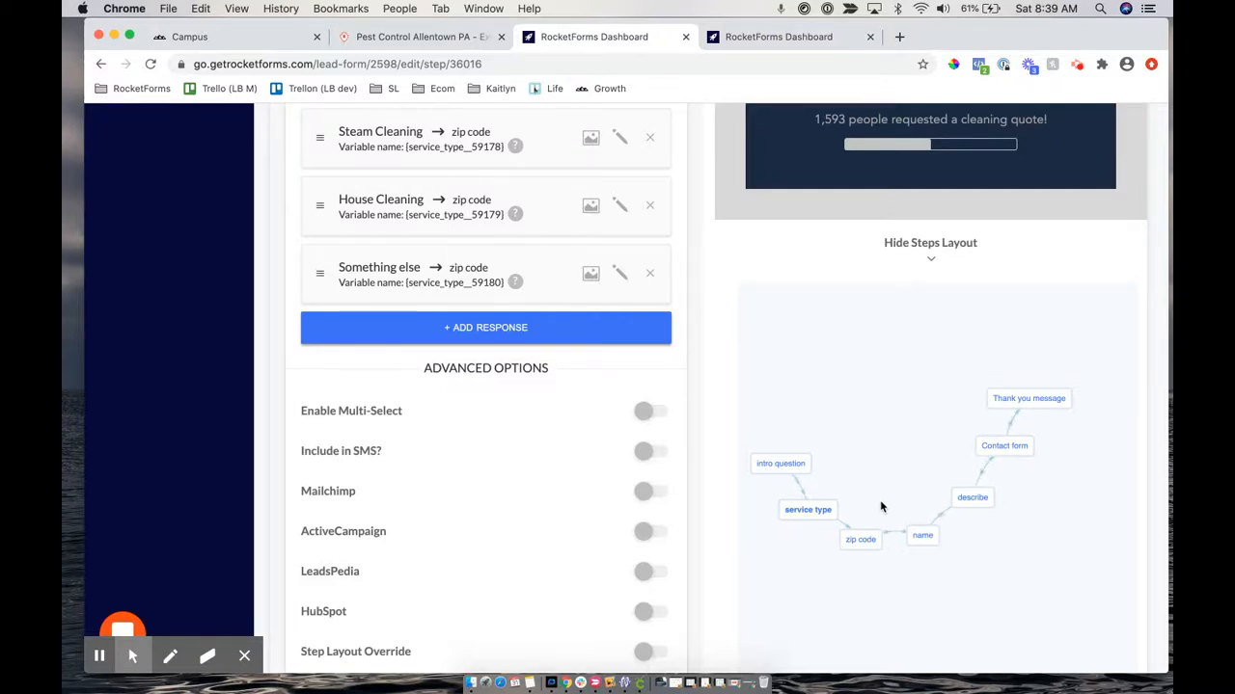
pyautogui.moveTo(783, 461); pyautogui.dragTo(909, 365)
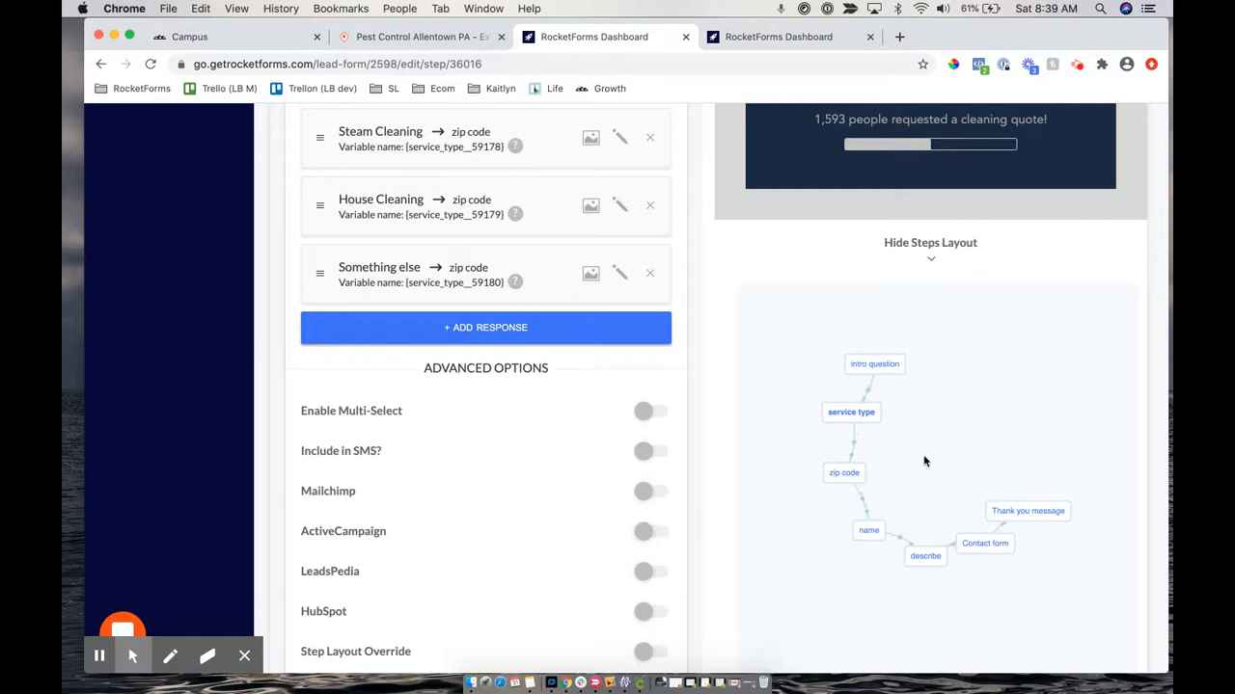
# Open the name step to preview its 'What is your full name?' question
pyautogui.click(868, 528)
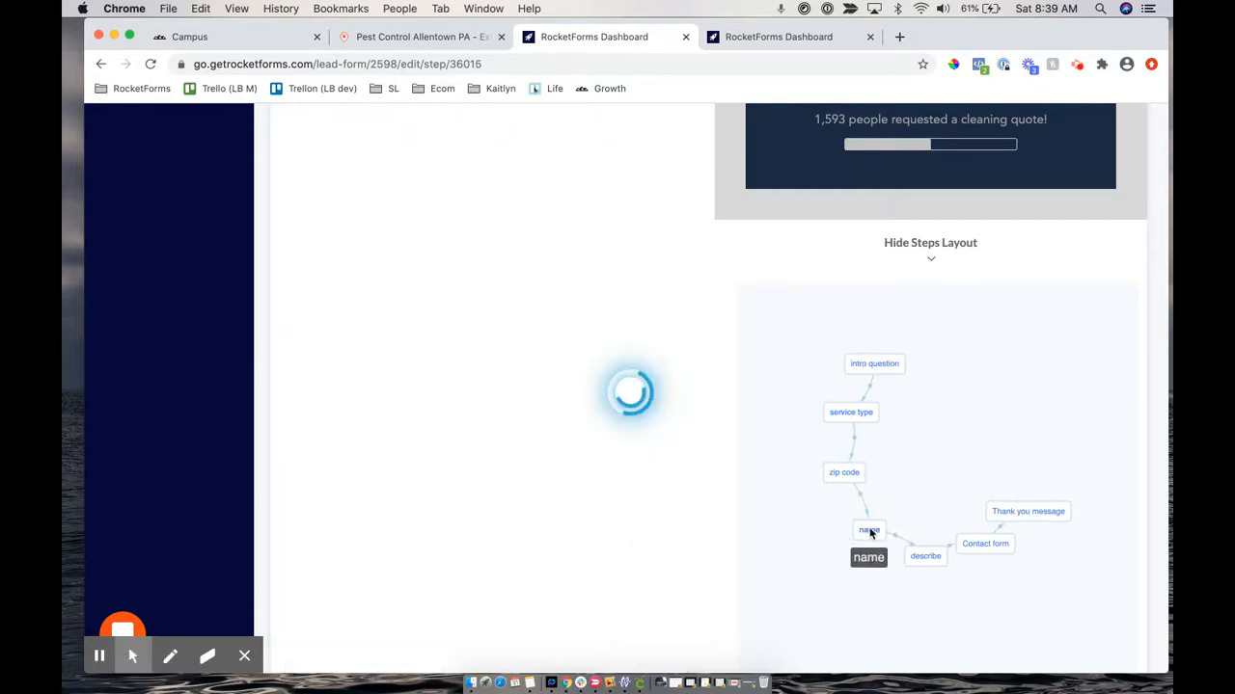
pyautogui.scroll(3, 871, 179)
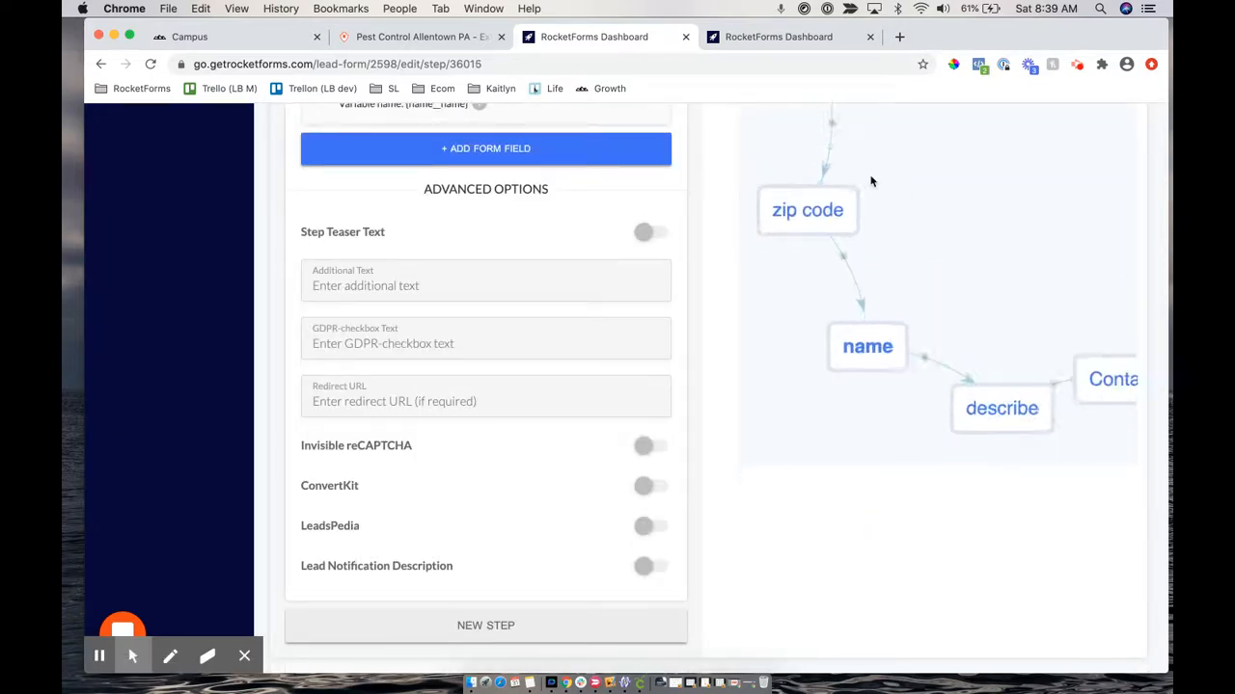
pyautogui.scroll(-3, 491, 482)
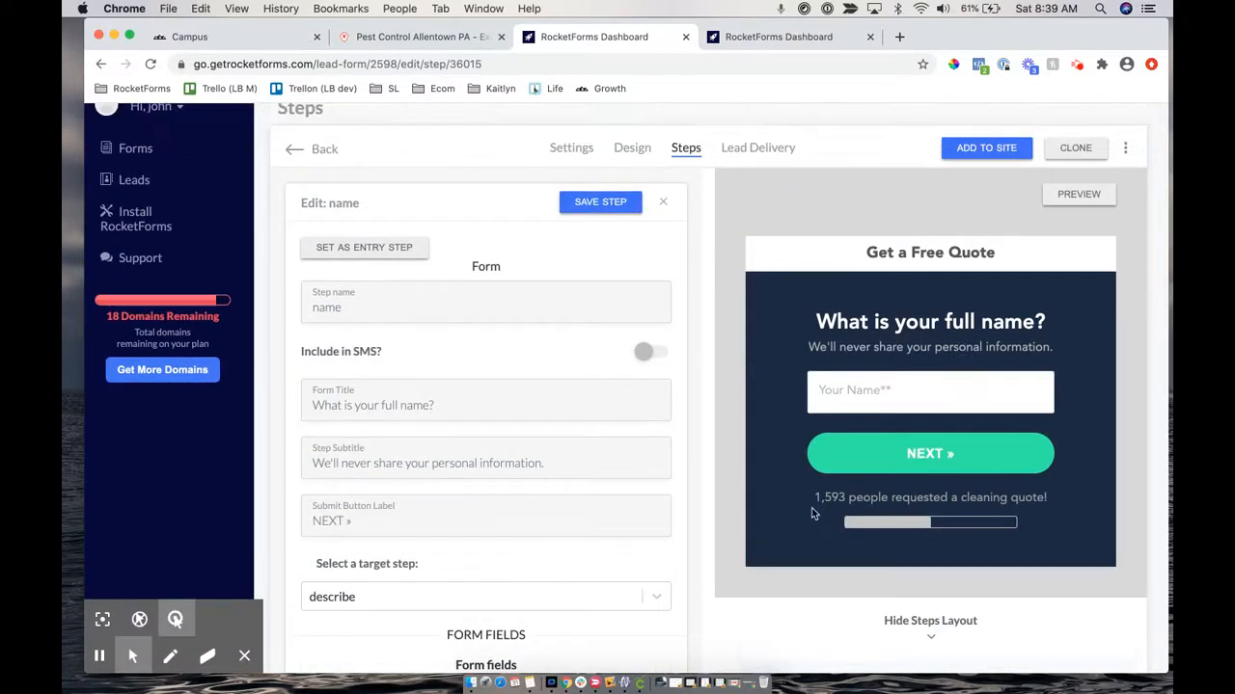
# Shift the steps diagram down-left and move the intro question node up-left
pyautogui.scroll(-3, 813, 513)
pyautogui.scroll(-4, 812, 514)
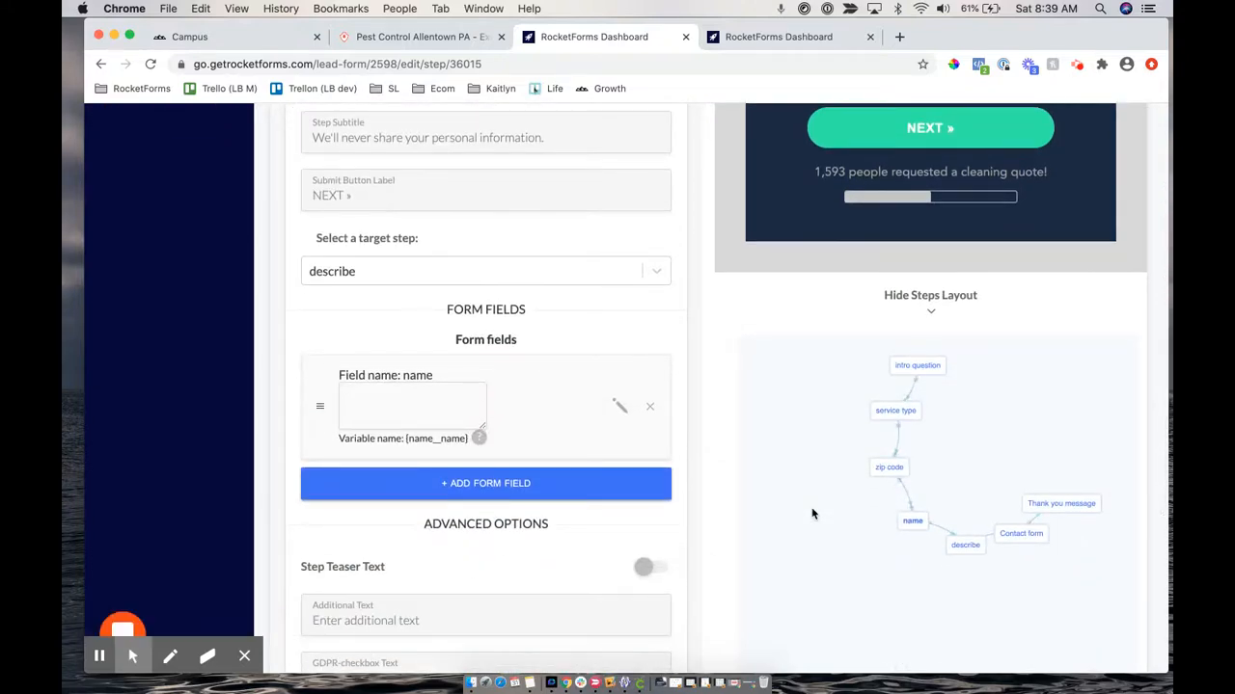
pyautogui.moveTo(985, 392); pyautogui.dragTo(970, 446)
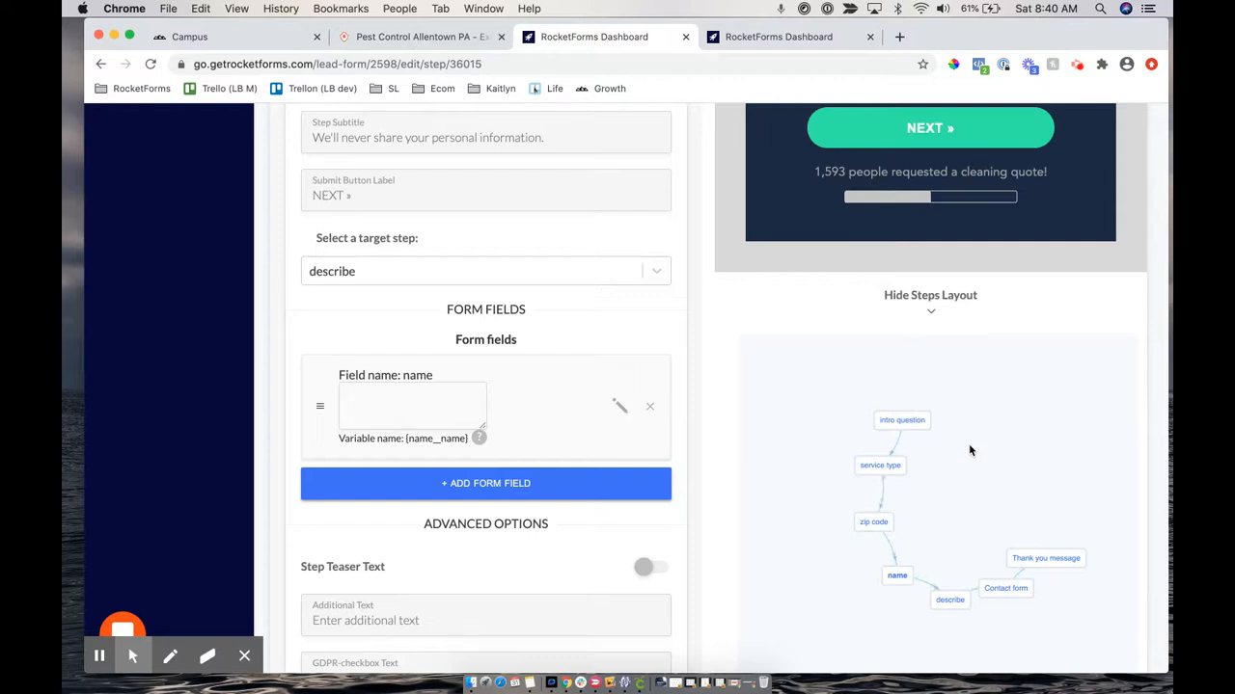
pyautogui.moveTo(912, 420); pyautogui.dragTo(849, 406)
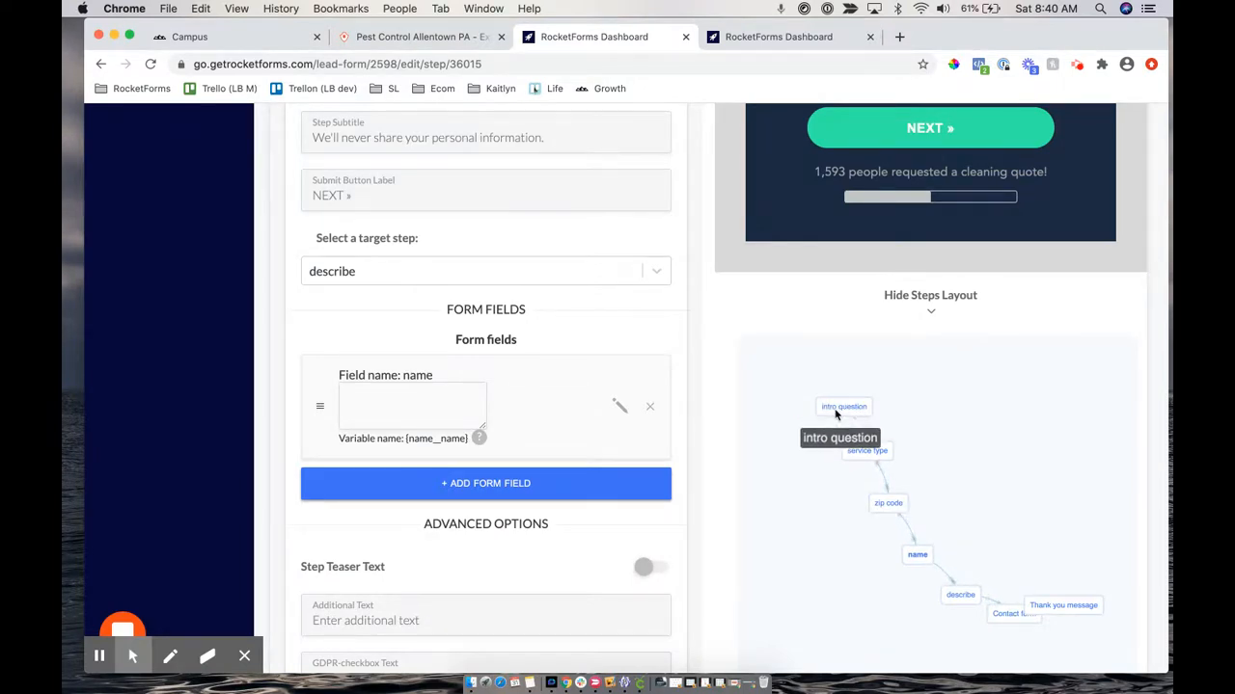
# Open the intro question step and look over its settings
pyautogui.click(837, 409)
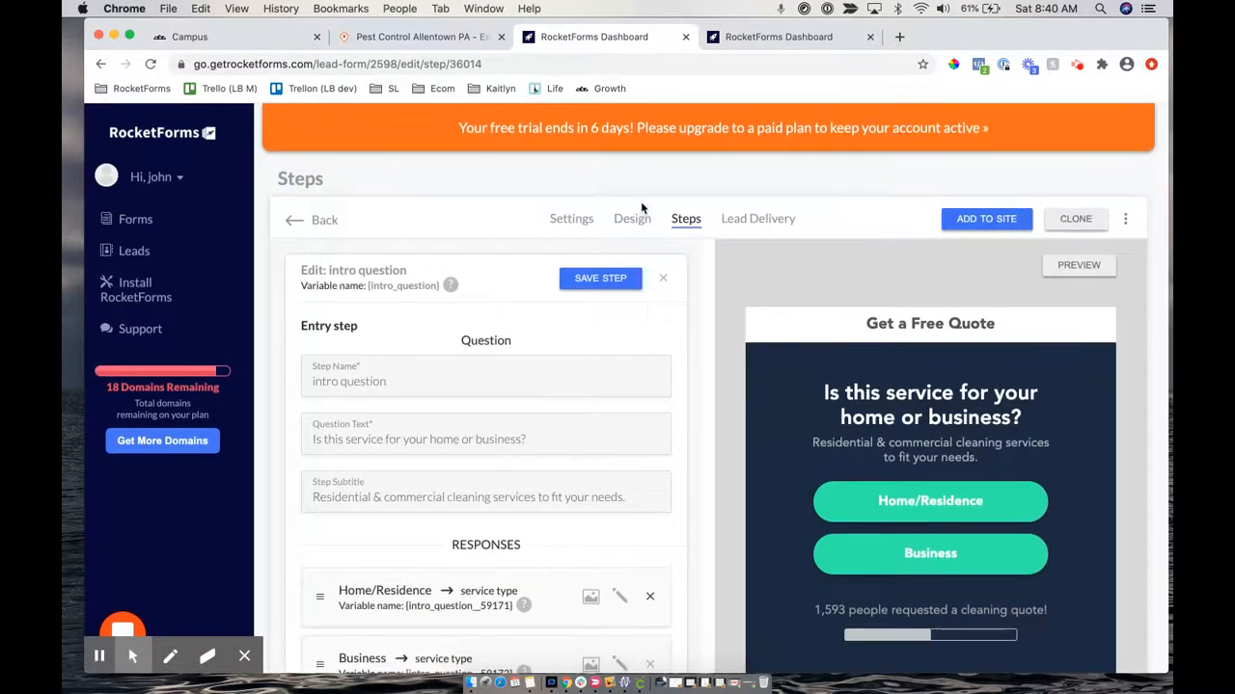
pyautogui.scroll(-6, 716, 425)
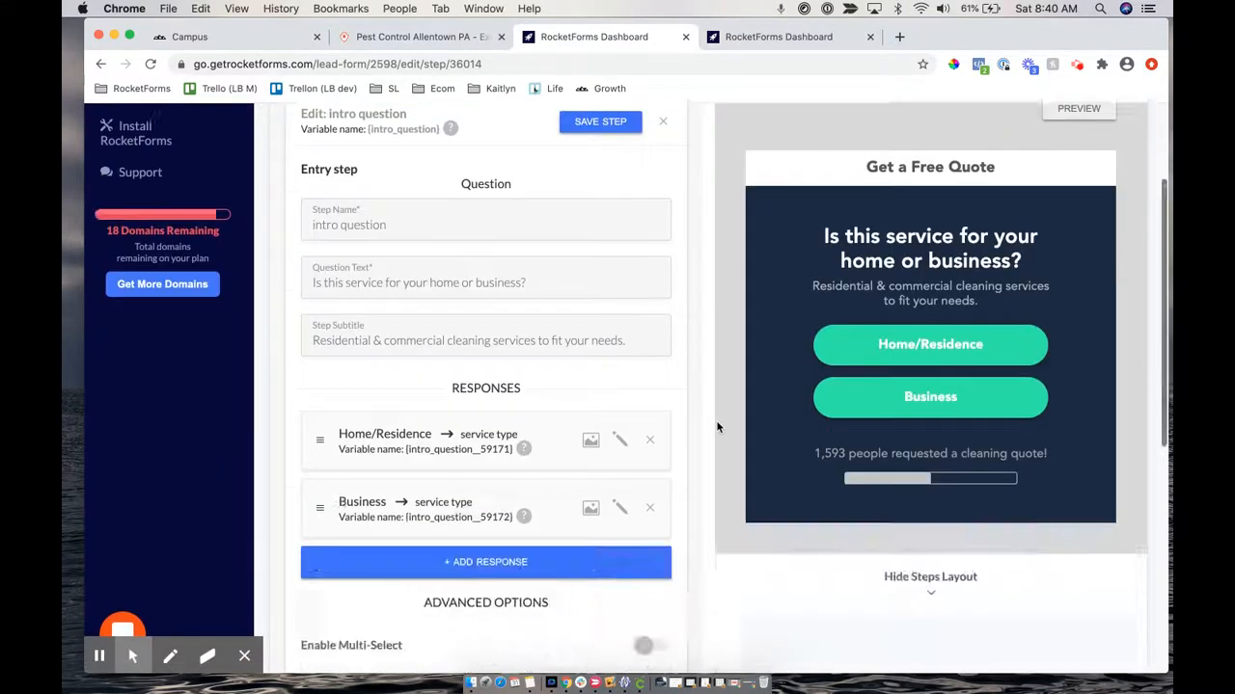
pyautogui.scroll(5, 717, 424)
pyautogui.scroll(4, 717, 427)
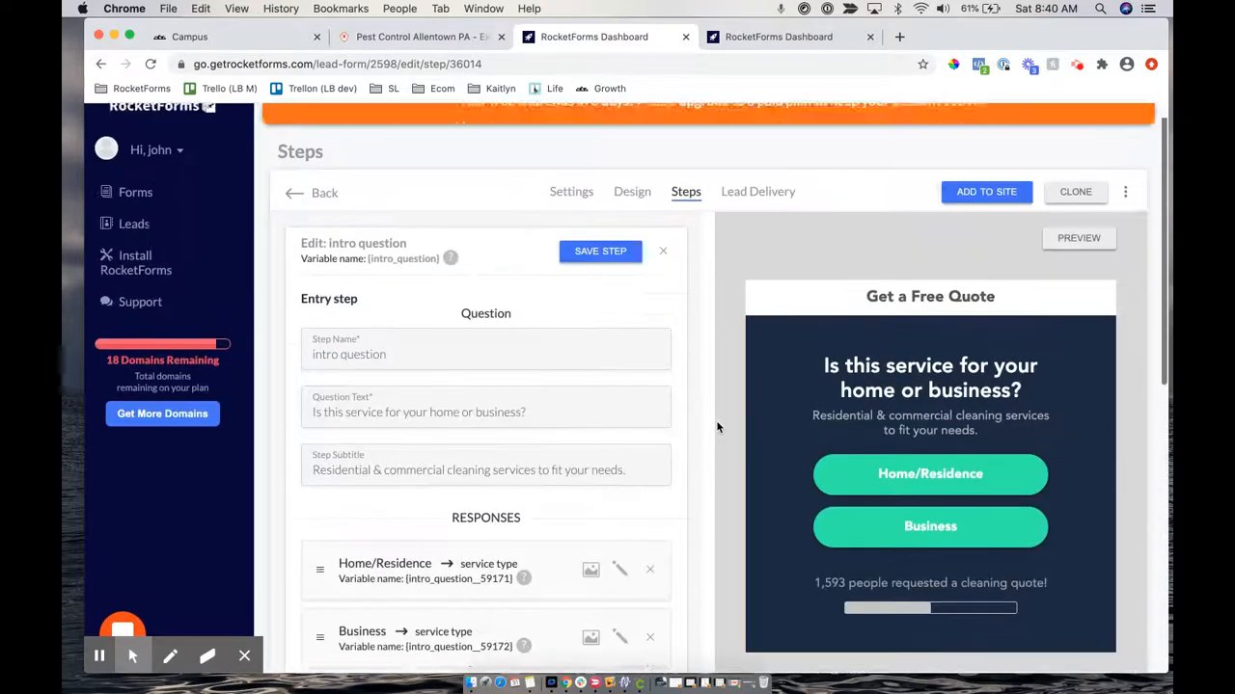
pyautogui.click(115, 629)
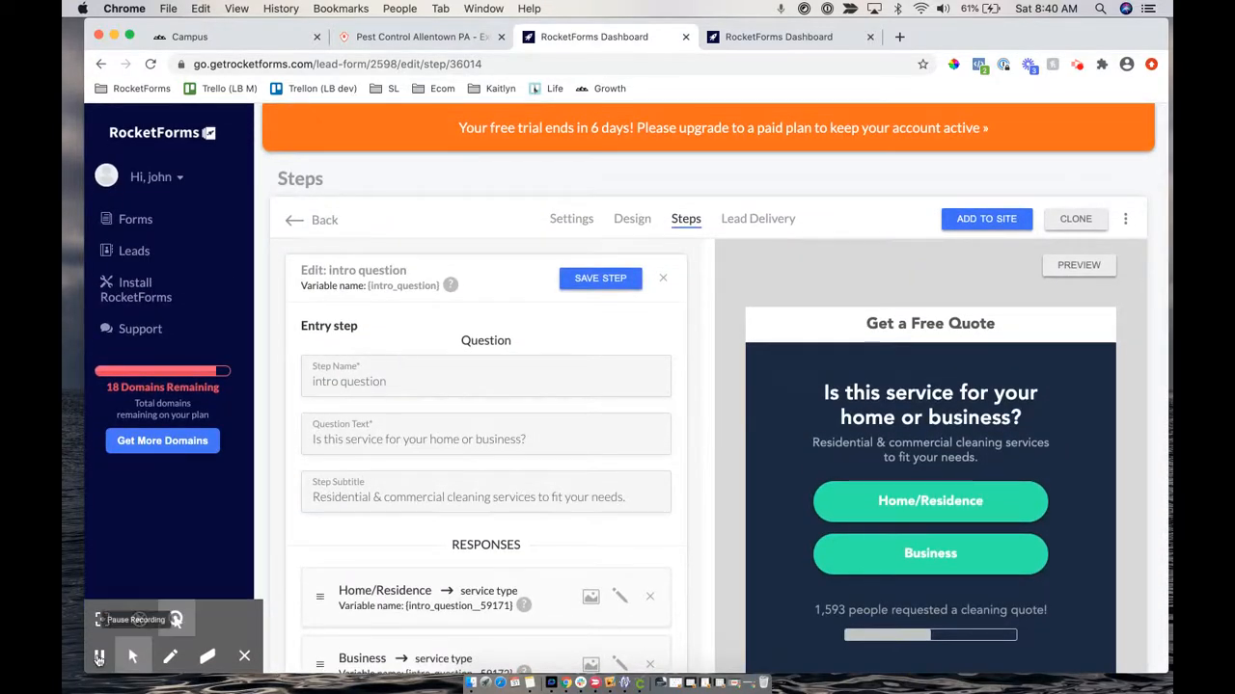
pyautogui.moveTo(293, 331); pyautogui.dragTo(343, 331)
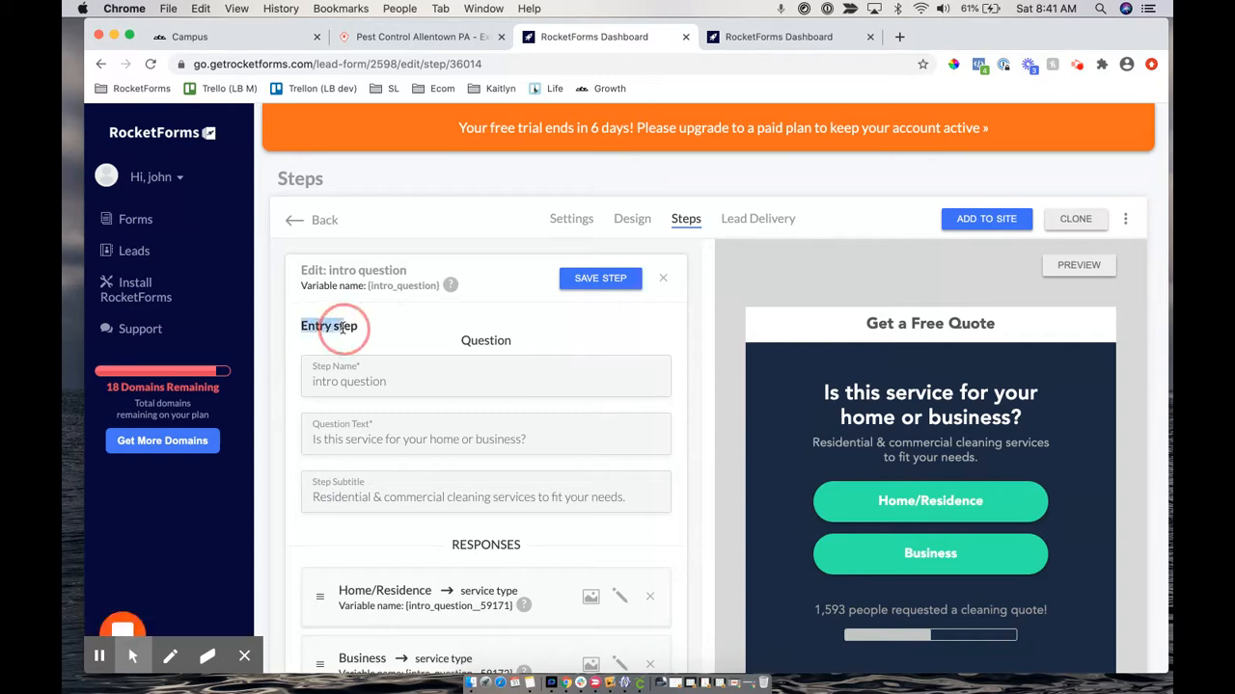
pyautogui.scroll(-3, 715, 374)
pyautogui.scroll(-1, 714, 377)
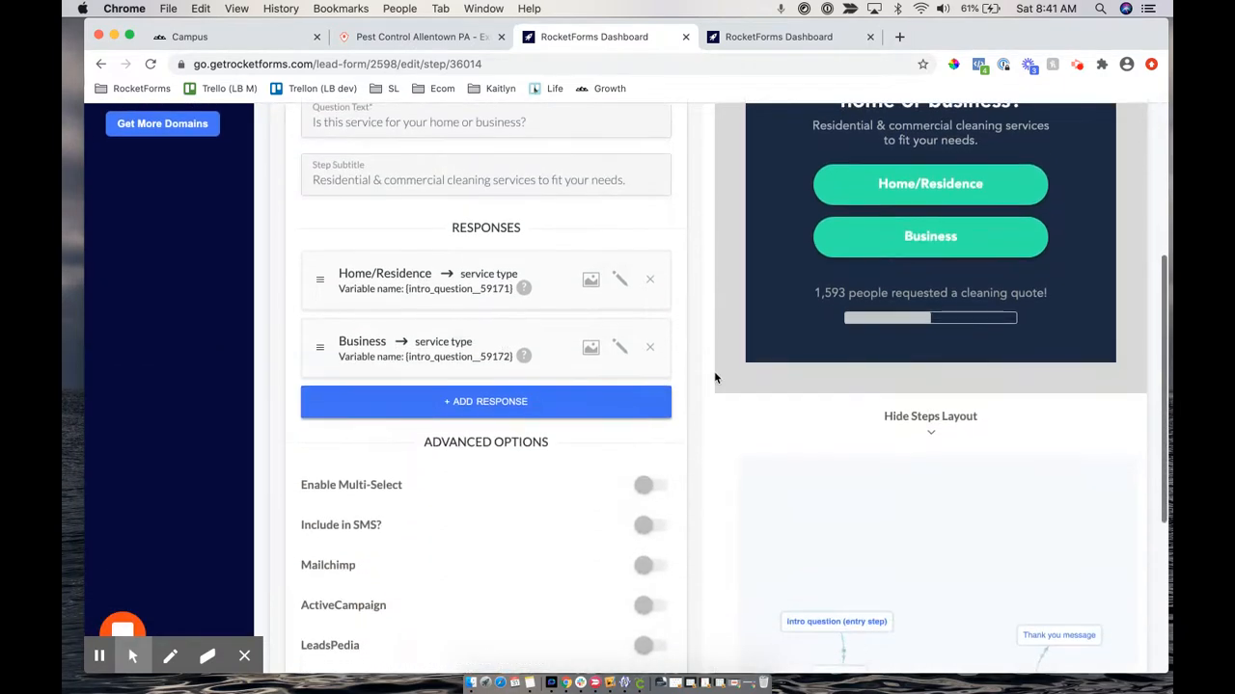
pyautogui.scroll(-2, 733, 380)
# Open the service type step and set it as the form's entry step
pyautogui.rightClick(839, 600)
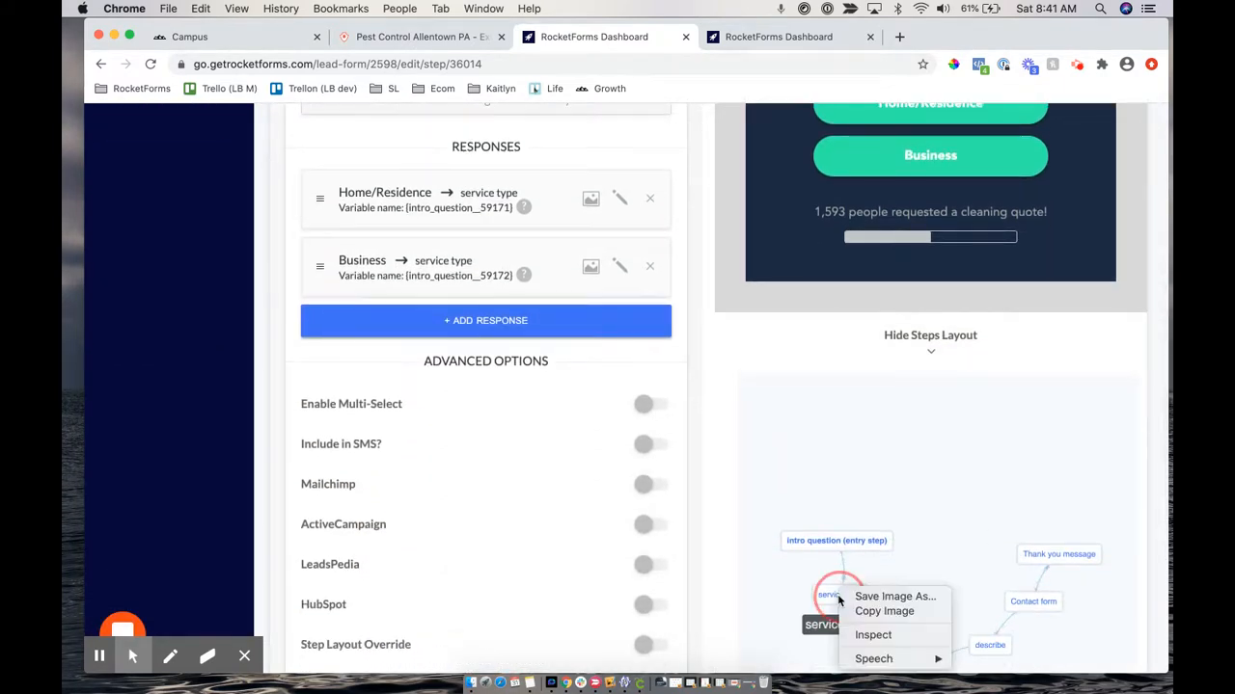
pyautogui.click(838, 596)
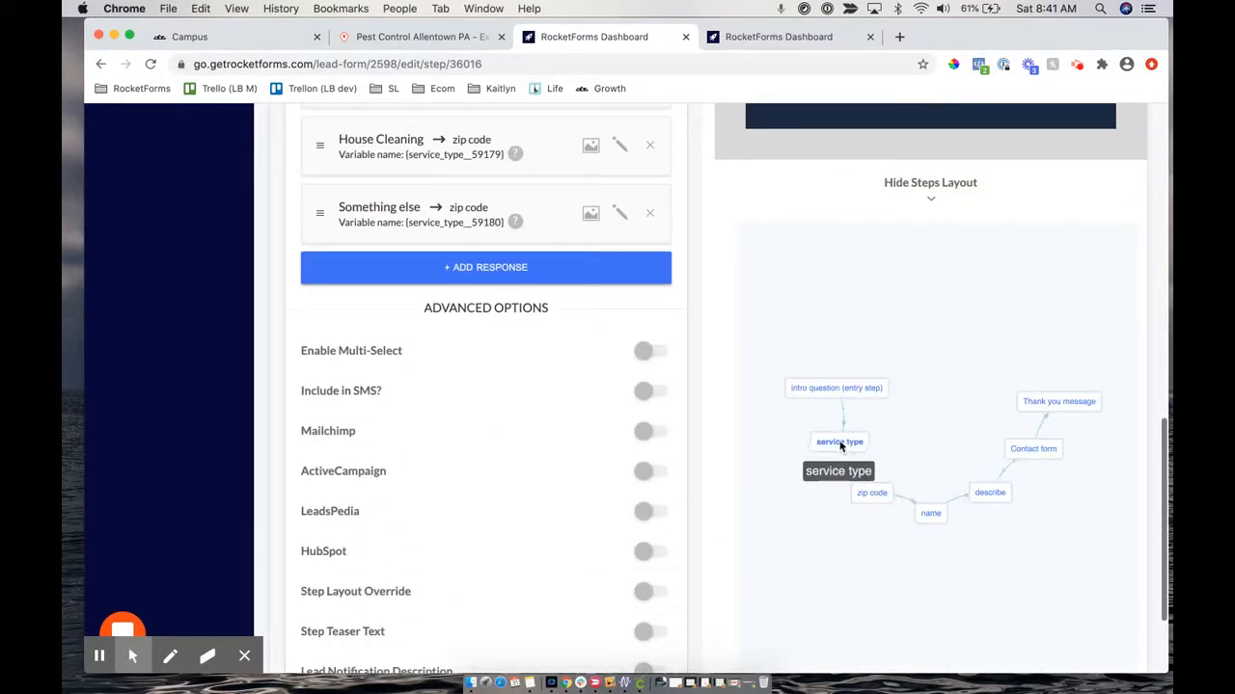
pyautogui.scroll(10, 707, 205)
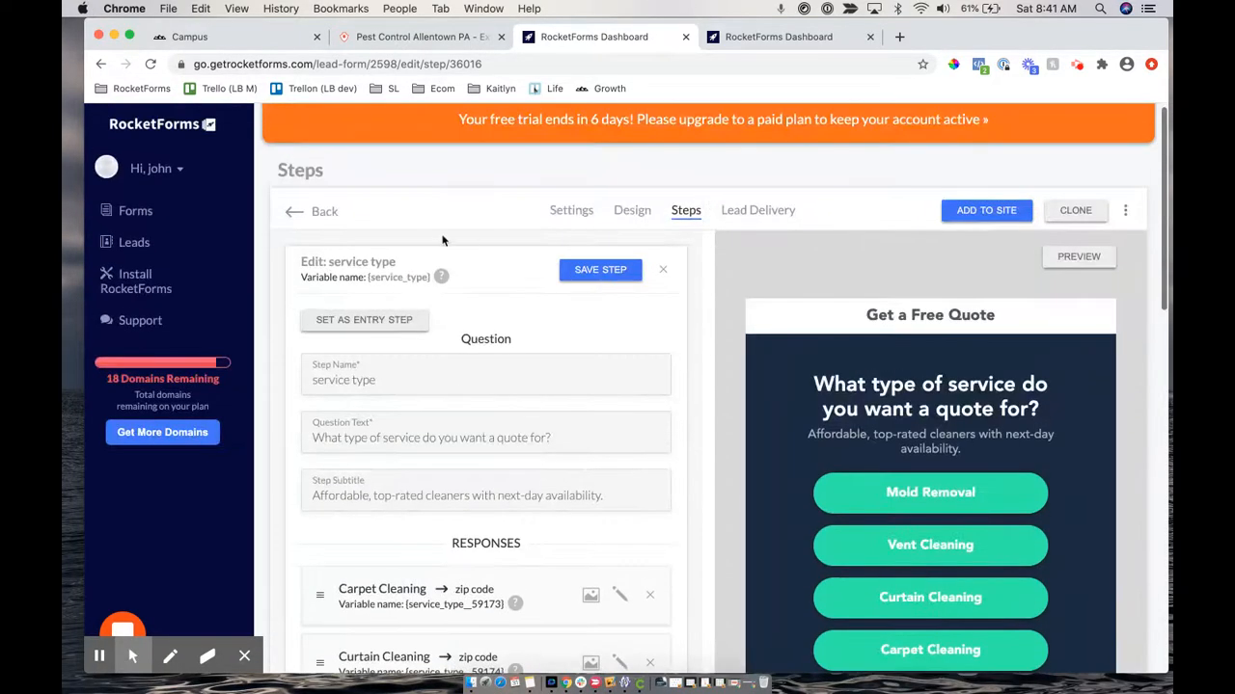
pyautogui.click(331, 330)
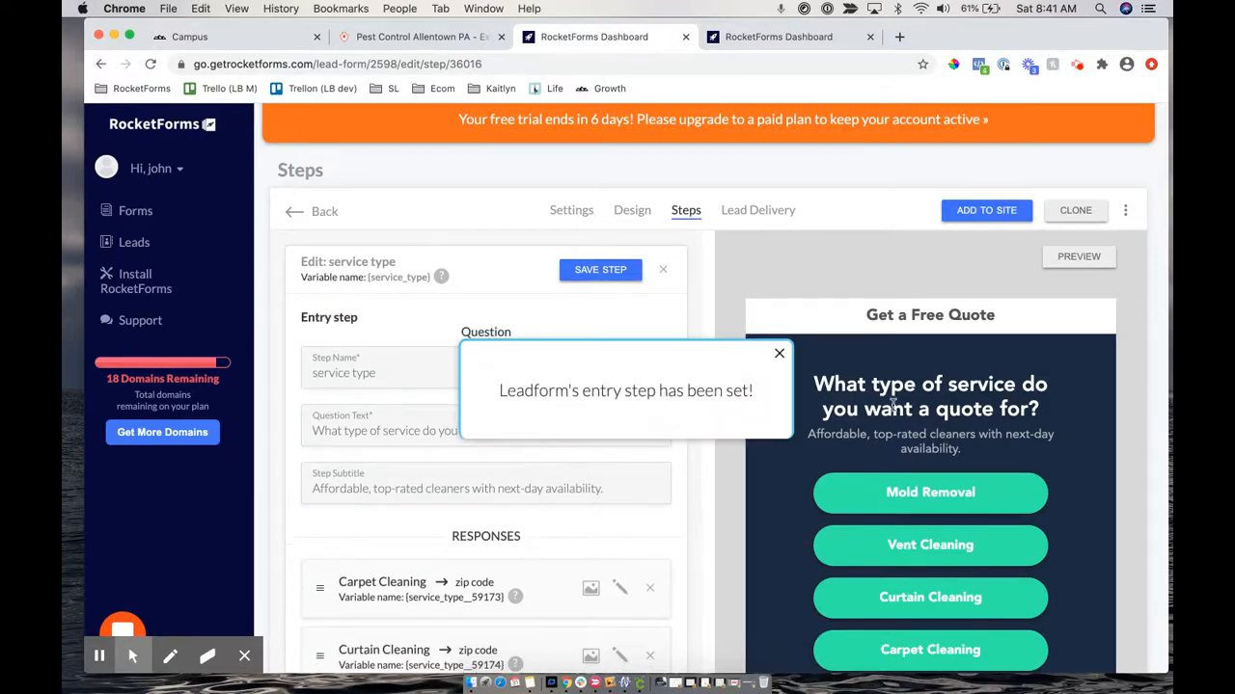
# Move the service type node higher, reposition intro question, and open the intro question step
pyautogui.scroll(-5, 892, 405)
pyautogui.scroll(-3, 892, 405)
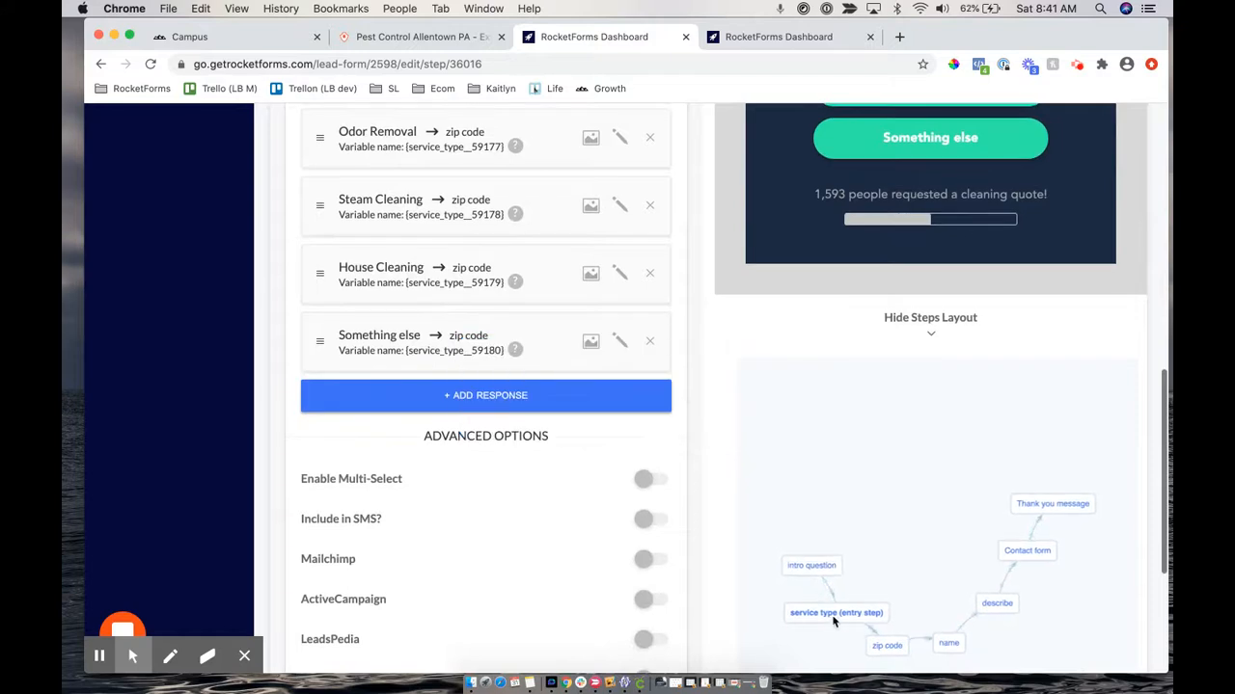
pyautogui.moveTo(850, 611); pyautogui.dragTo(846, 497)
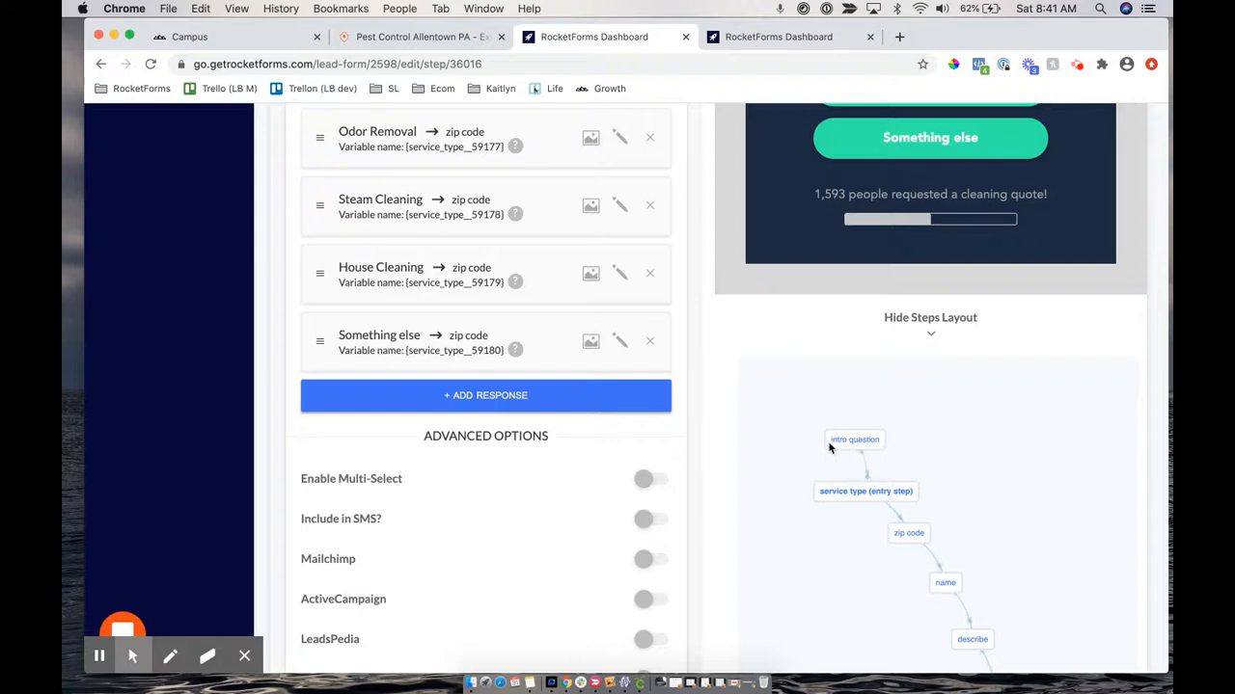
pyautogui.moveTo(849, 440); pyautogui.dragTo(824, 413)
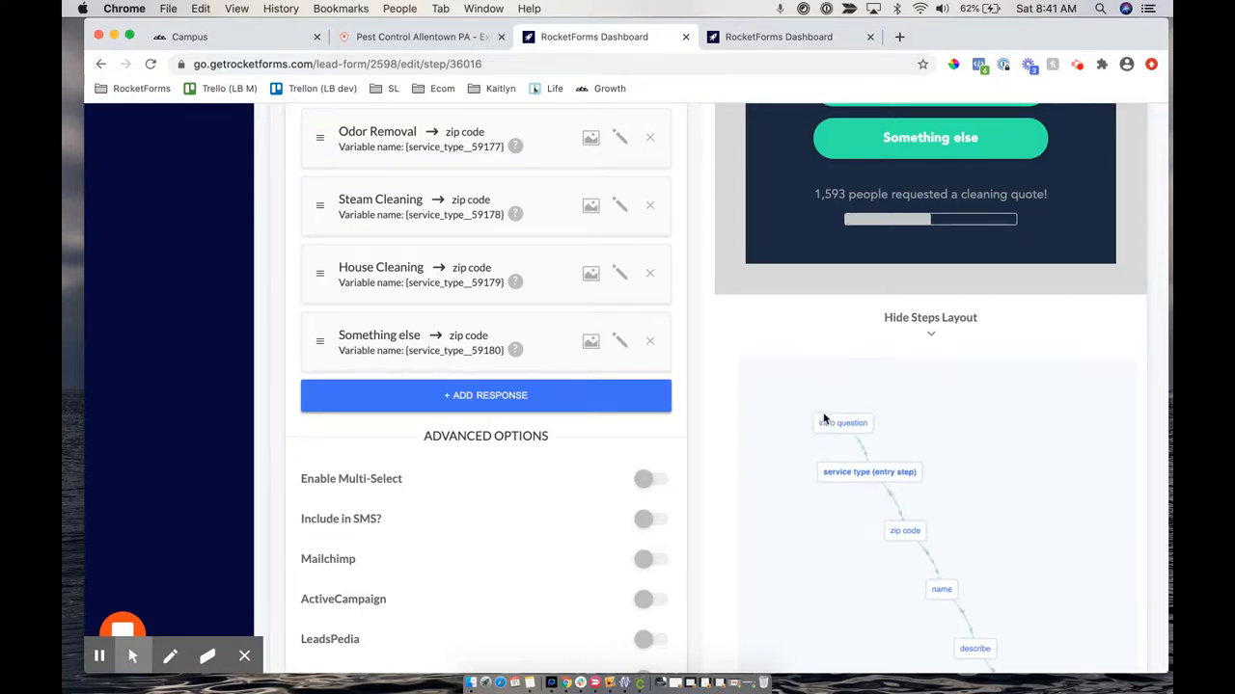
pyautogui.click(845, 442)
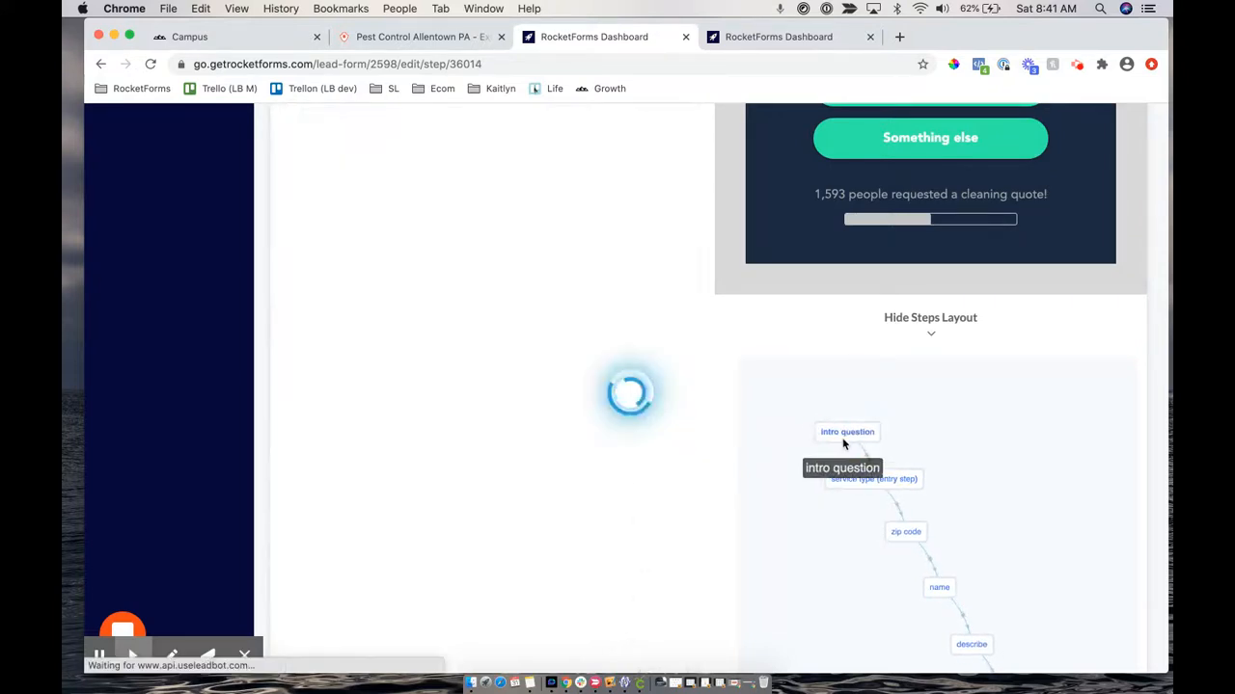
# Set intro question as the form's entry step
pyautogui.scroll(-1, 482, 318)
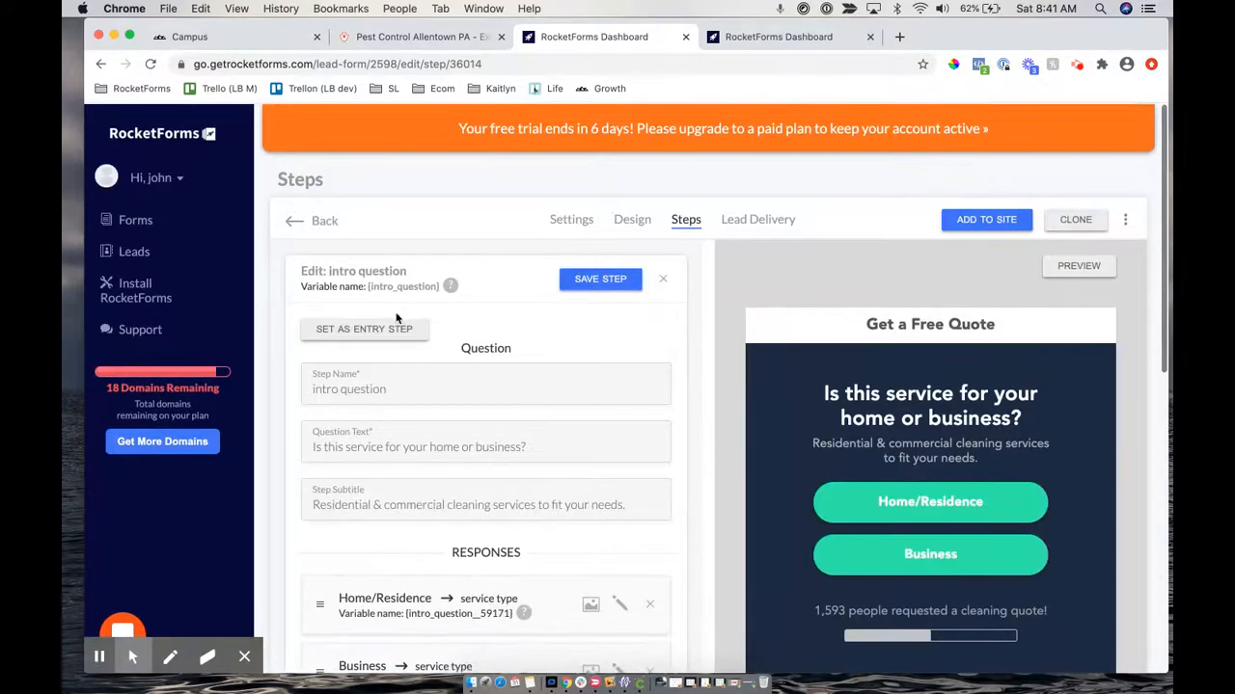
pyautogui.click(401, 327)
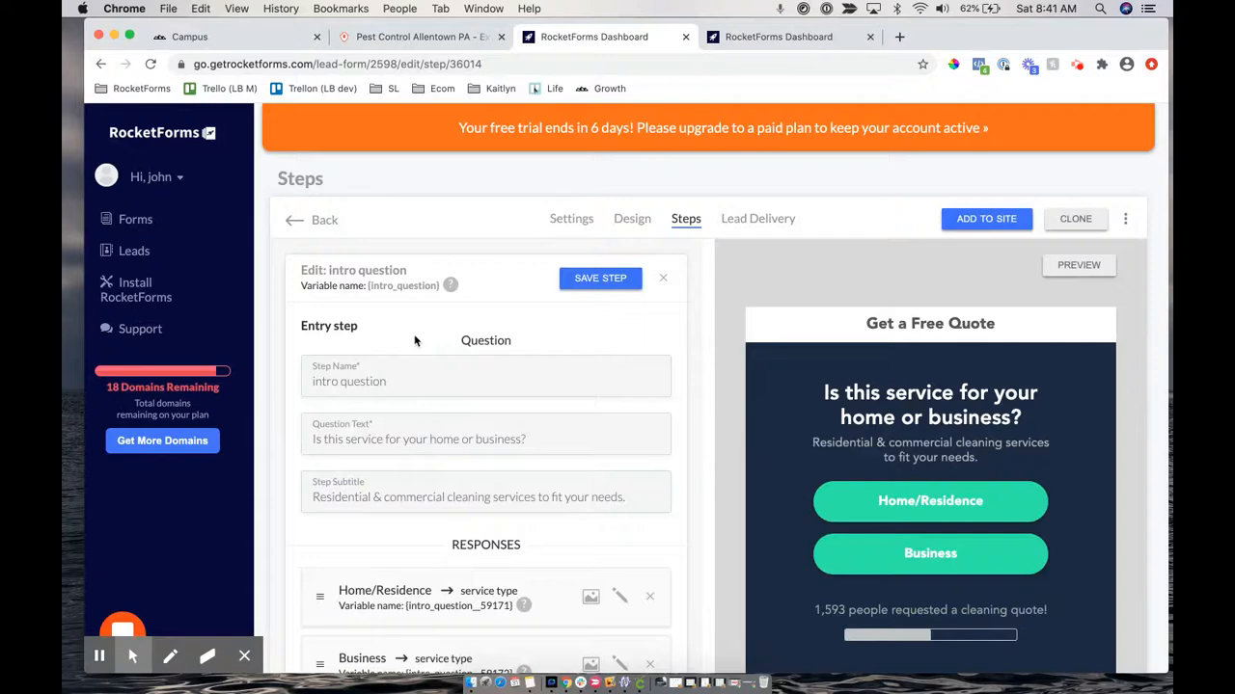
pyautogui.scroll(-5, 415, 340)
pyautogui.scroll(-6, 867, 417)
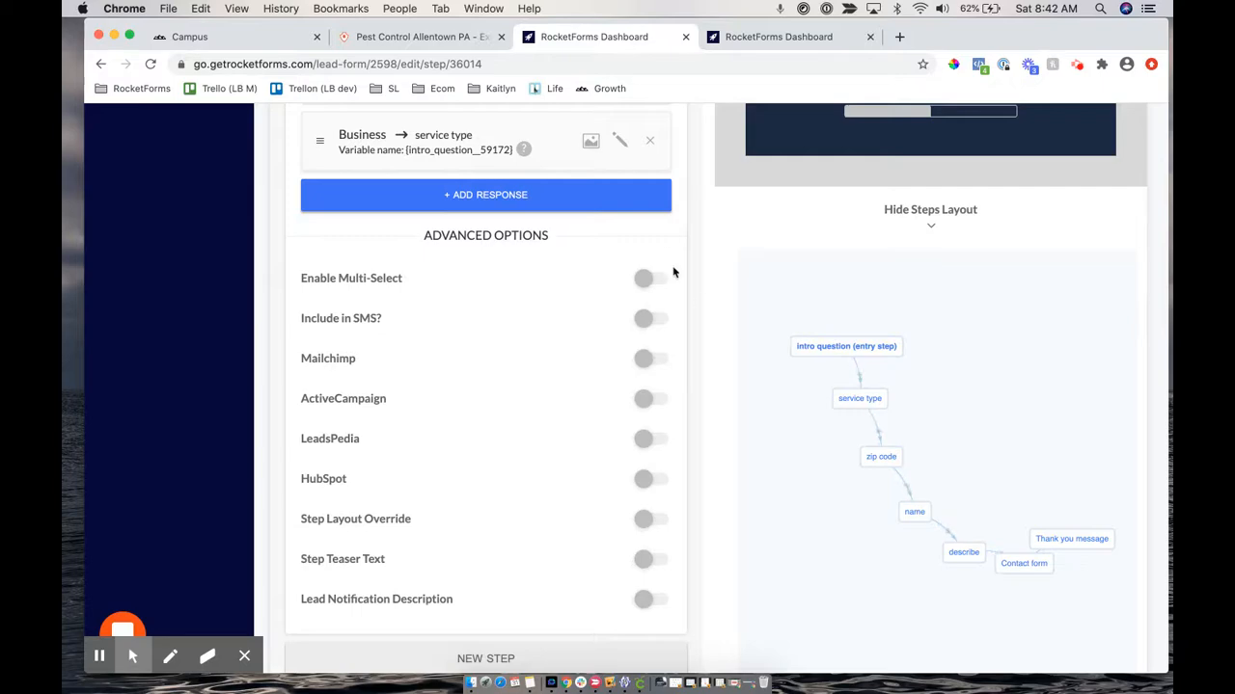
pyautogui.scroll(12, 673, 273)
pyautogui.scroll(-1, 439, 344)
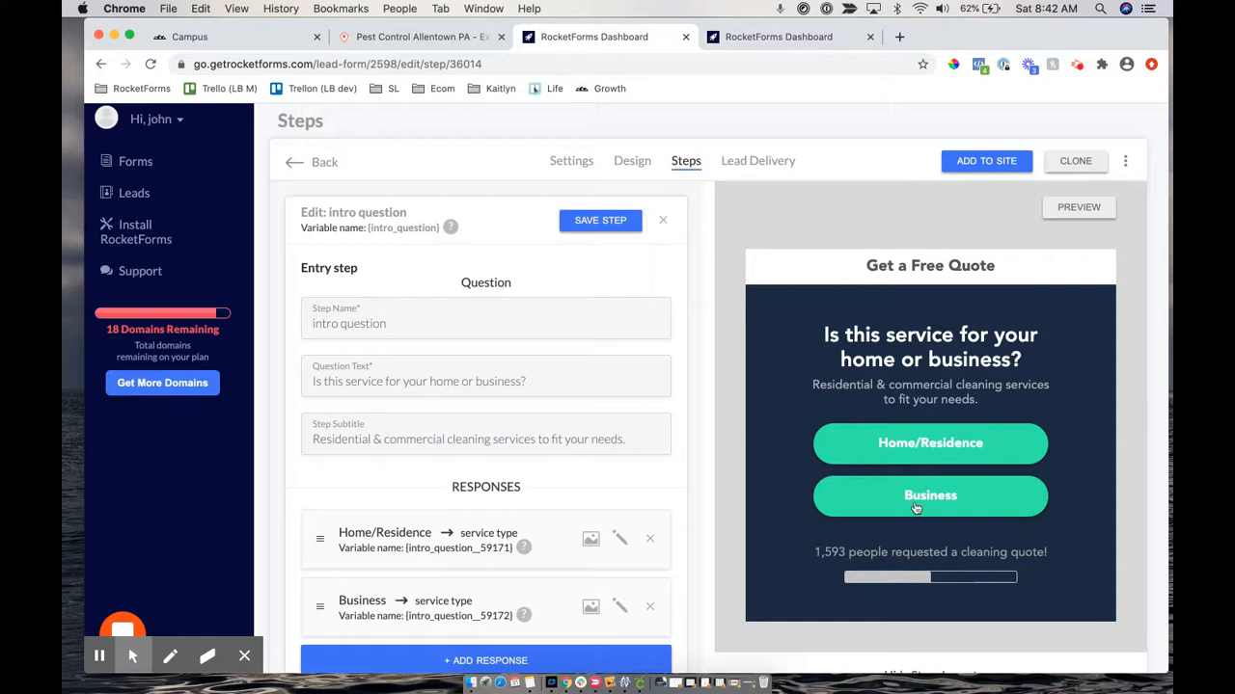
# Open the zip code step, then the Thank you message step, from Steps Layout
pyautogui.scroll(-1, 915, 508)
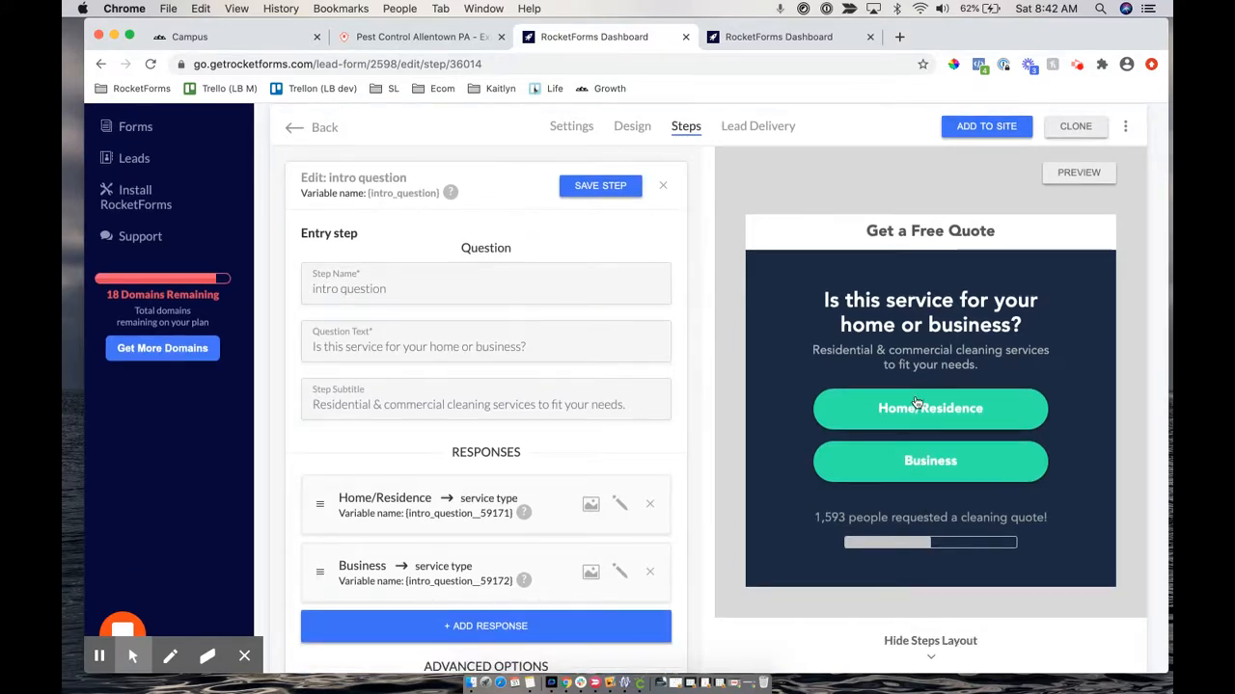
pyautogui.scroll(-5, 916, 402)
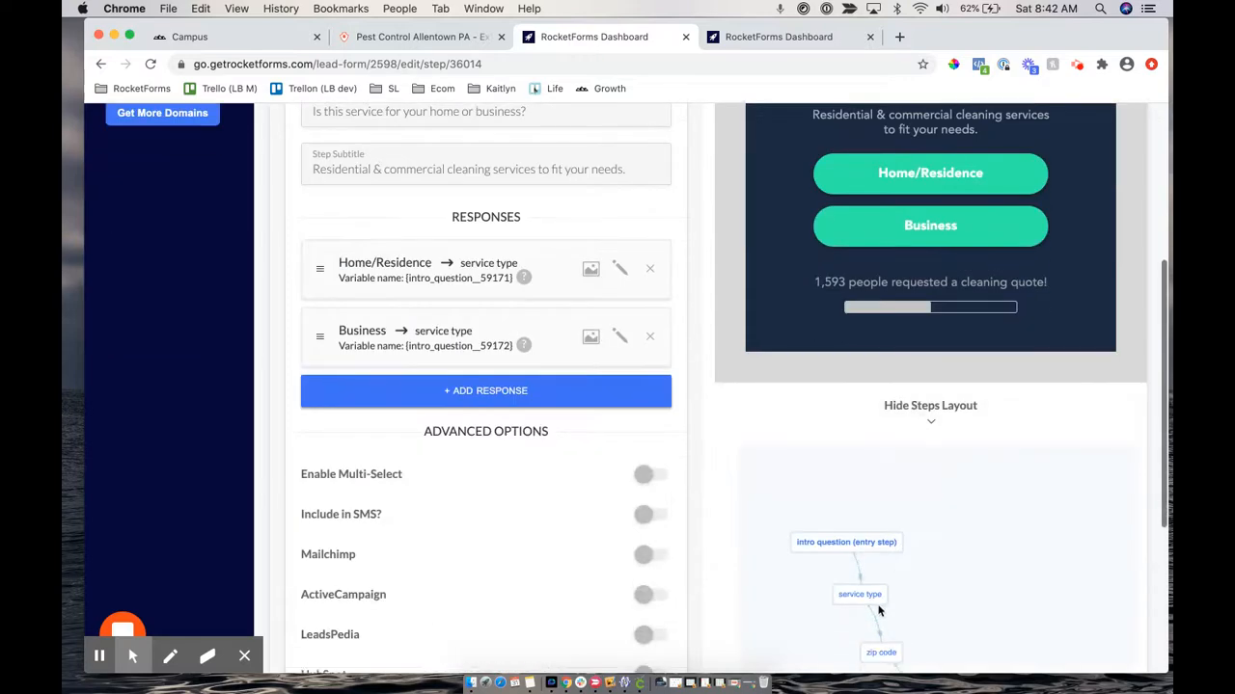
pyautogui.click(883, 653)
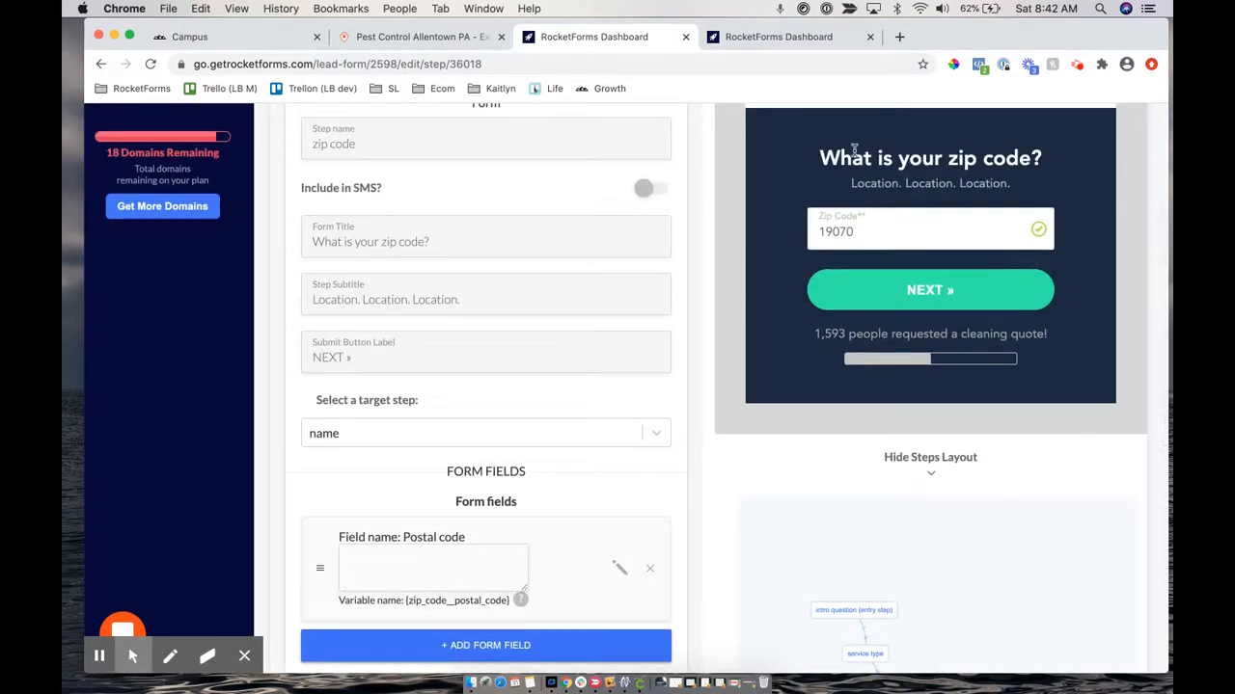
pyautogui.scroll(-4, 871, 349)
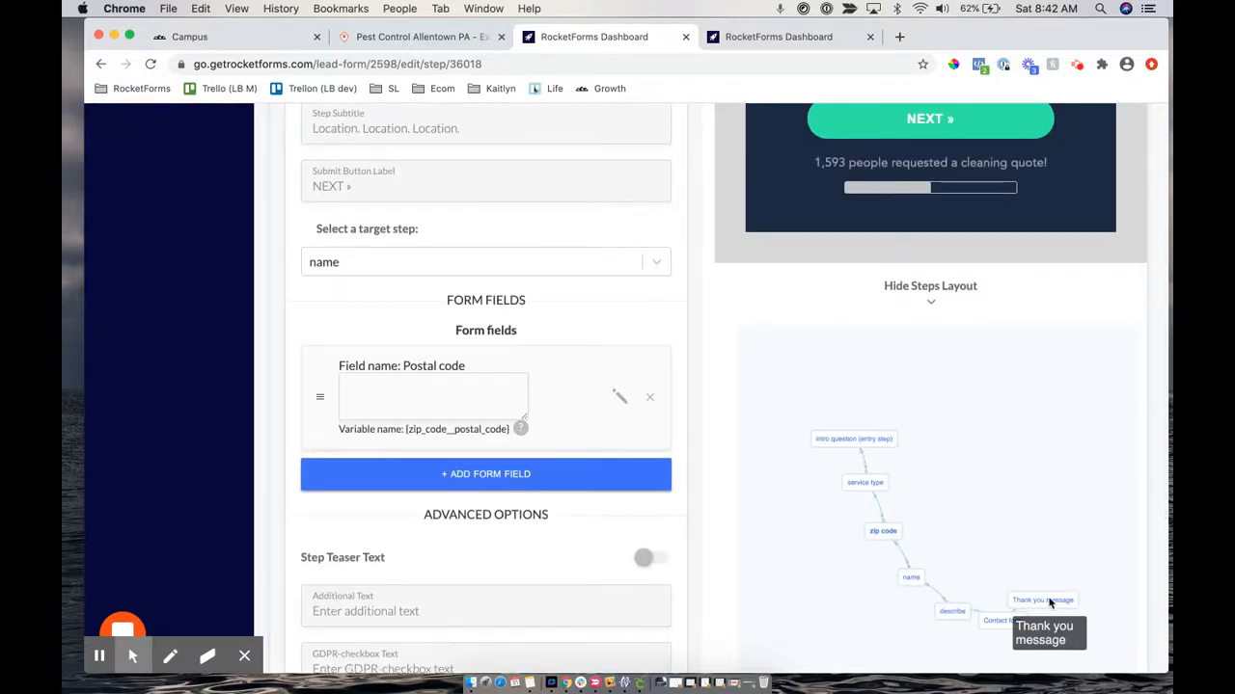
pyautogui.click(1049, 600)
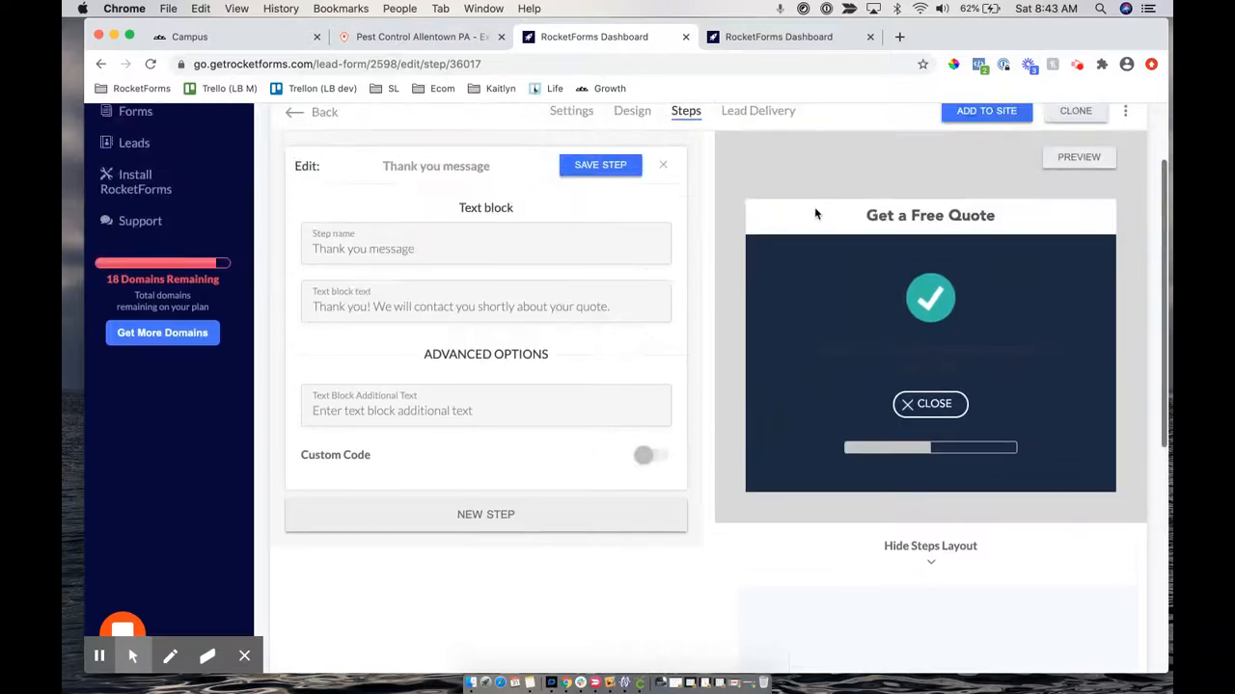
# Reopen the intro question step and select its step name
pyautogui.scroll(-5, 865, 378)
pyautogui.click(801, 322)
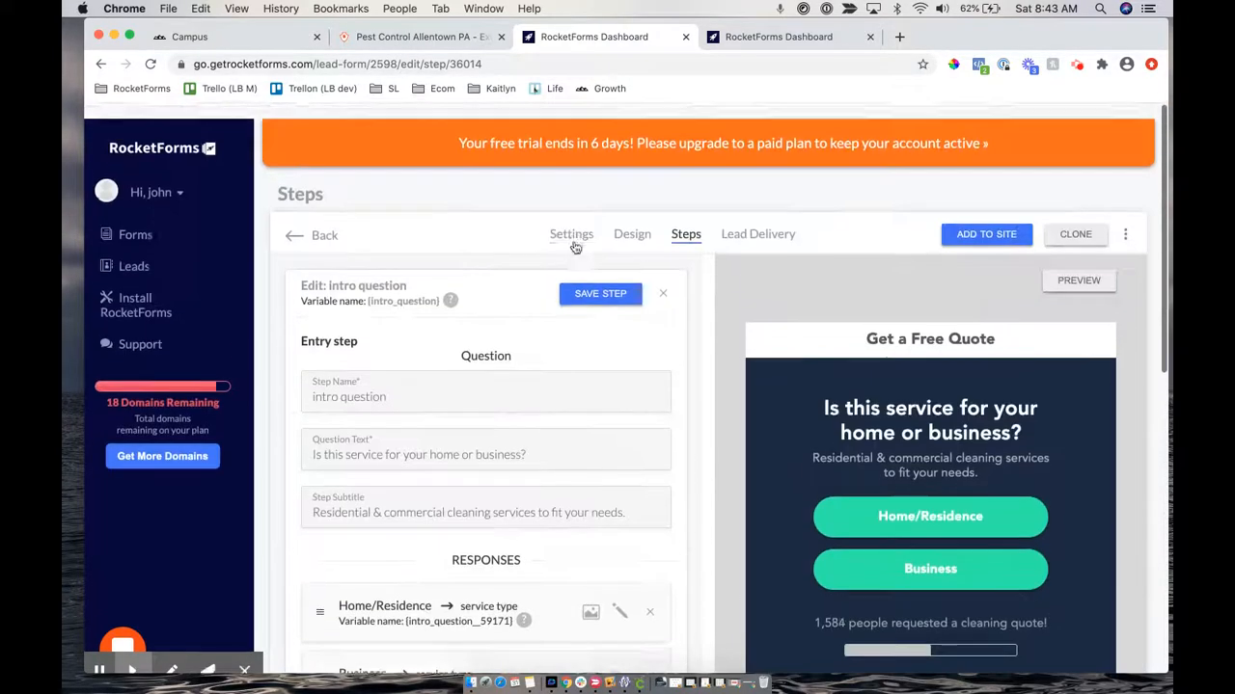
pyautogui.scroll(-2, 298, 342)
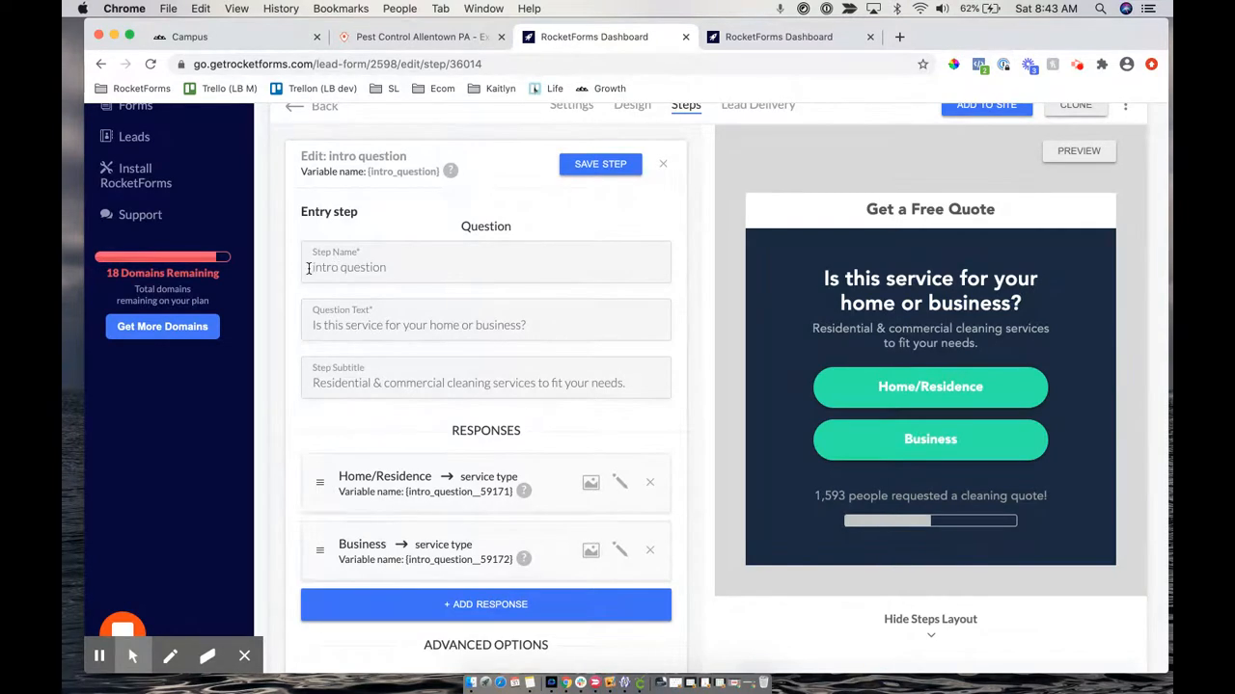
pyautogui.moveTo(308, 269); pyautogui.dragTo(385, 269)
# Open the service type step and select its step name text
pyautogui.scroll(-5, 770, 305)
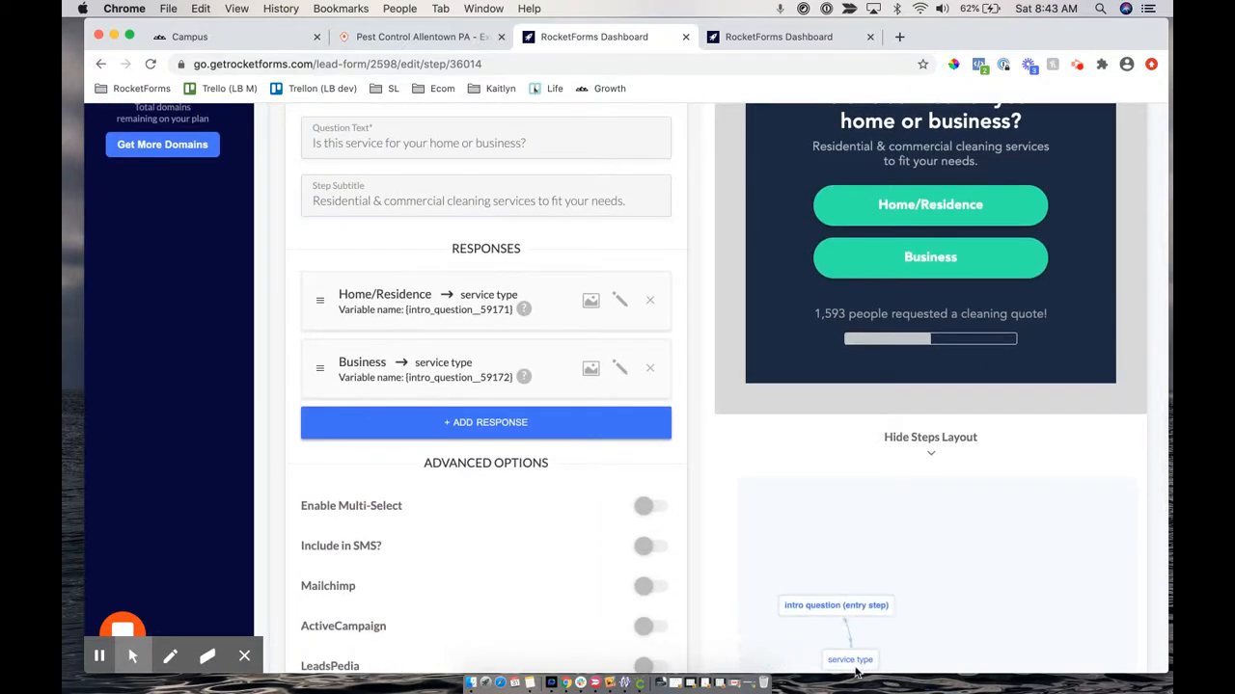
pyautogui.click(847, 660)
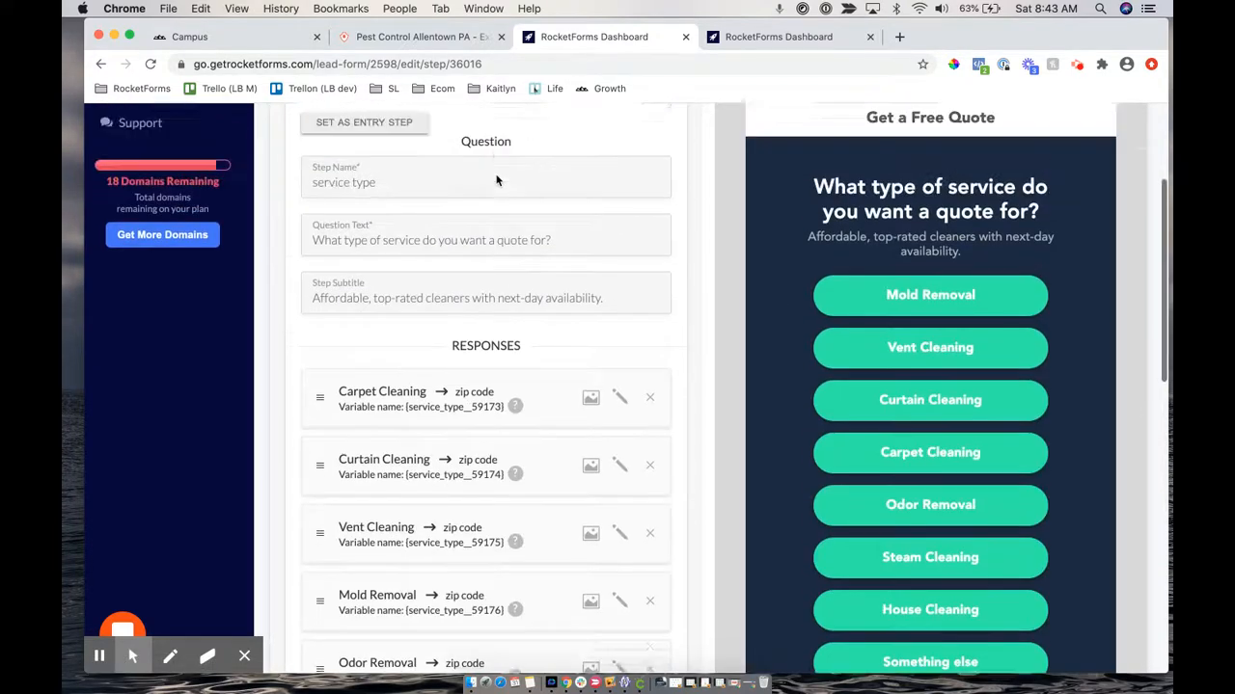
pyautogui.scroll(4, 496, 180)
pyautogui.click(305, 338)
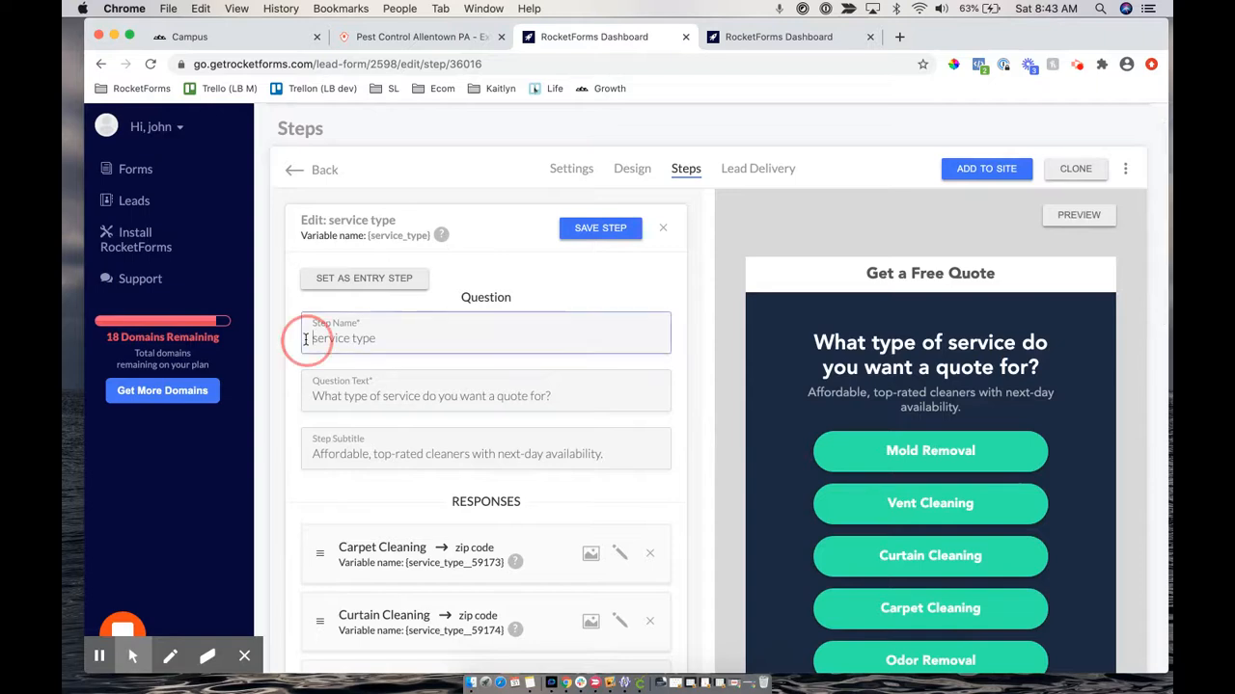
pyautogui.moveTo(306, 339); pyautogui.dragTo(355, 339)
# Move the service type node above intro question in the Steps Layout diagram
pyautogui.click(312, 337)
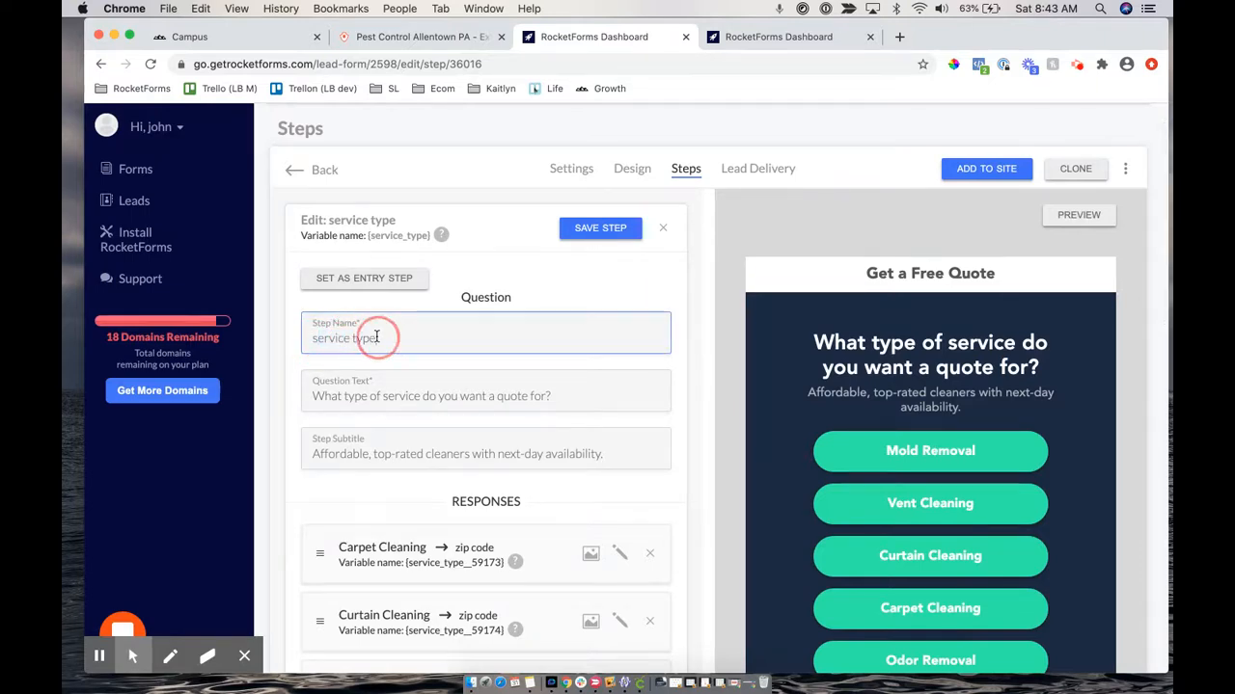
pyautogui.scroll(-5, 915, 421)
pyautogui.scroll(-1, 915, 427)
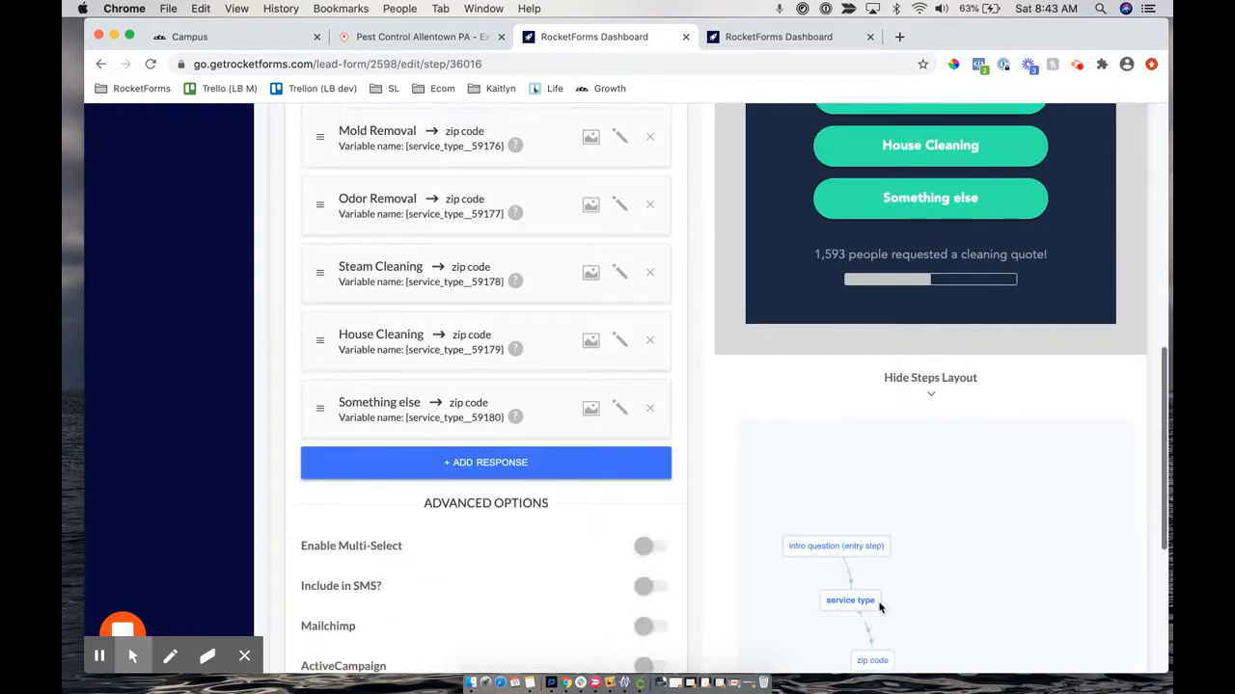
pyautogui.click(882, 583)
pyautogui.moveTo(892, 583); pyautogui.dragTo(894, 477)
# Rename the service type step to 'new step' and save it
pyautogui.scroll(8, 436, 233)
pyautogui.click(363, 399)
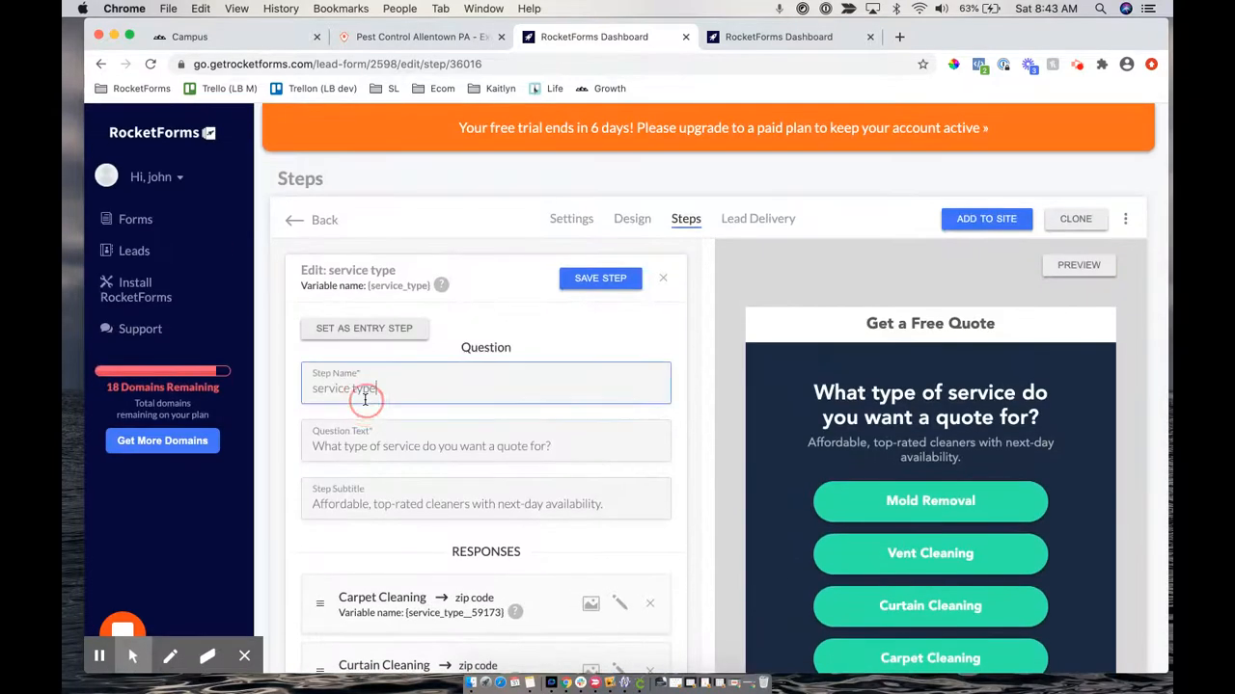
pyautogui.press('super+a')
pyautogui.write('new step')
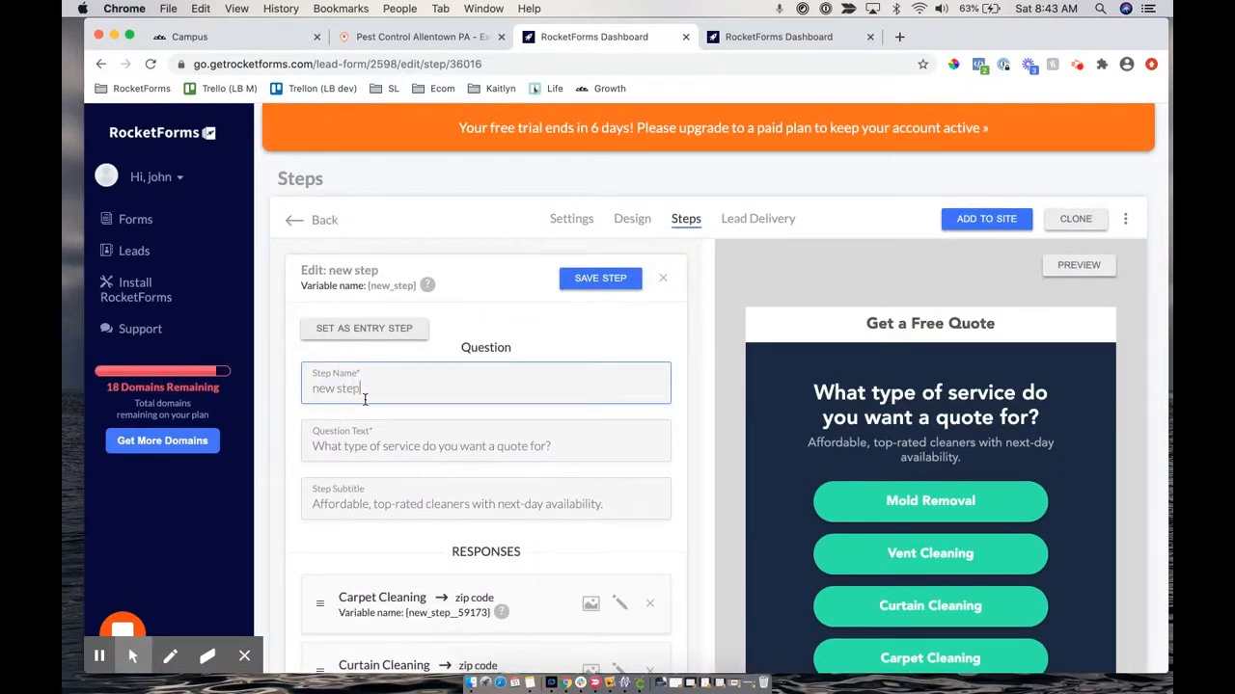
pyautogui.click(587, 276)
# Check the renamed node, then rename the step to 'services' and save again
pyautogui.scroll(-5, 832, 439)
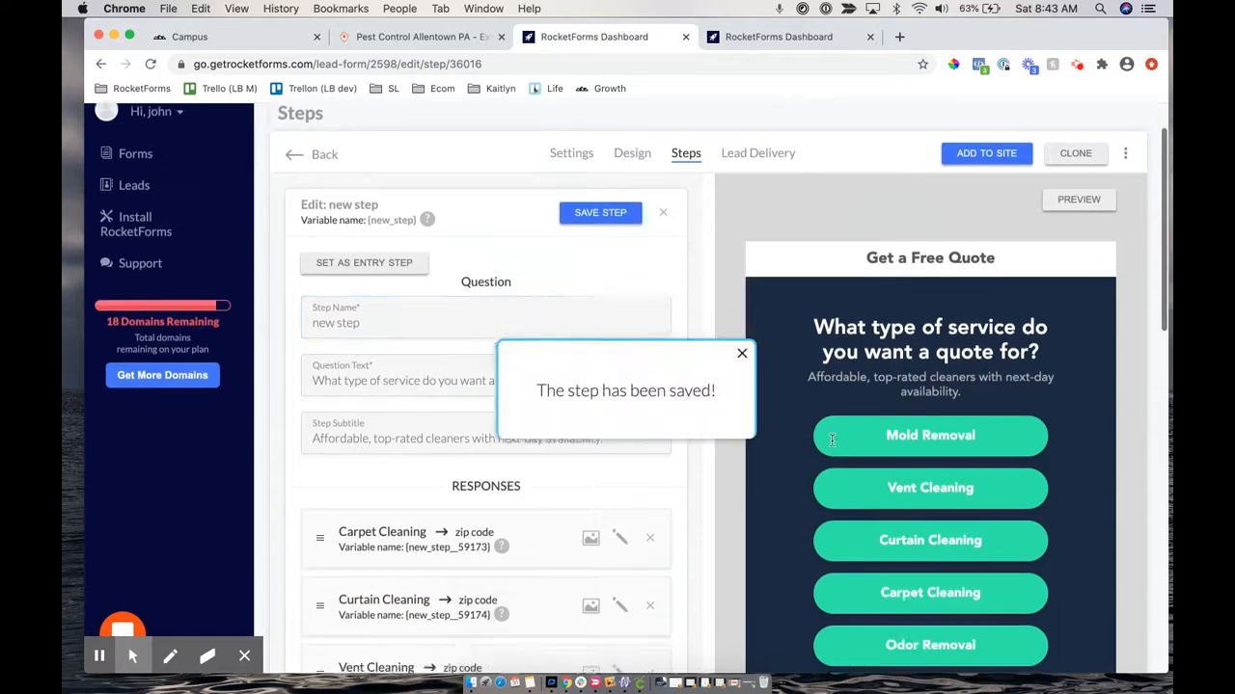
pyautogui.scroll(-5, 832, 440)
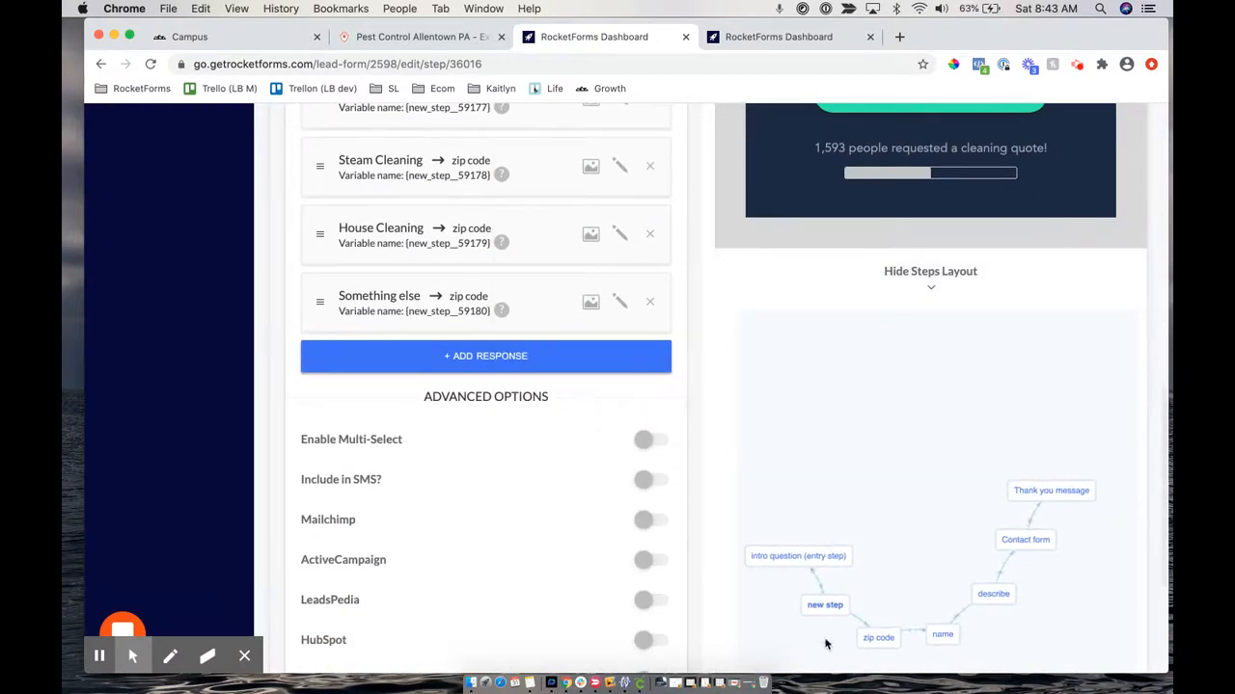
pyautogui.click(828, 602)
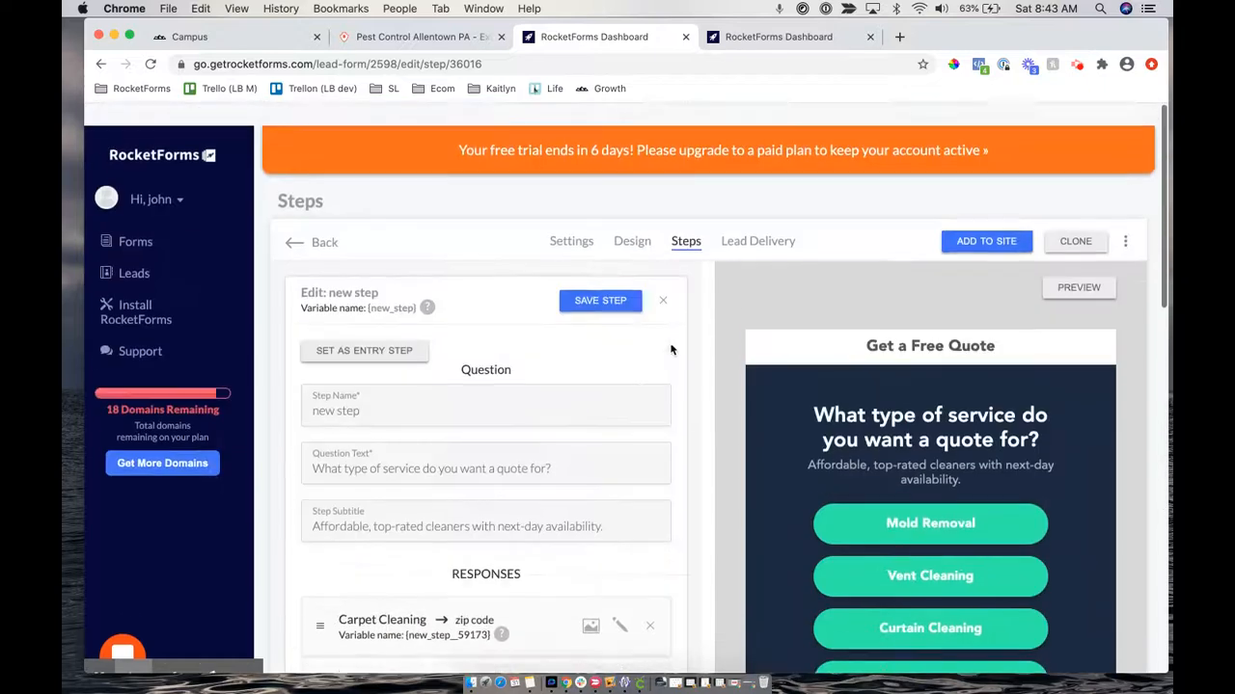
pyautogui.tripleClick(412, 385)
pyautogui.write('s')
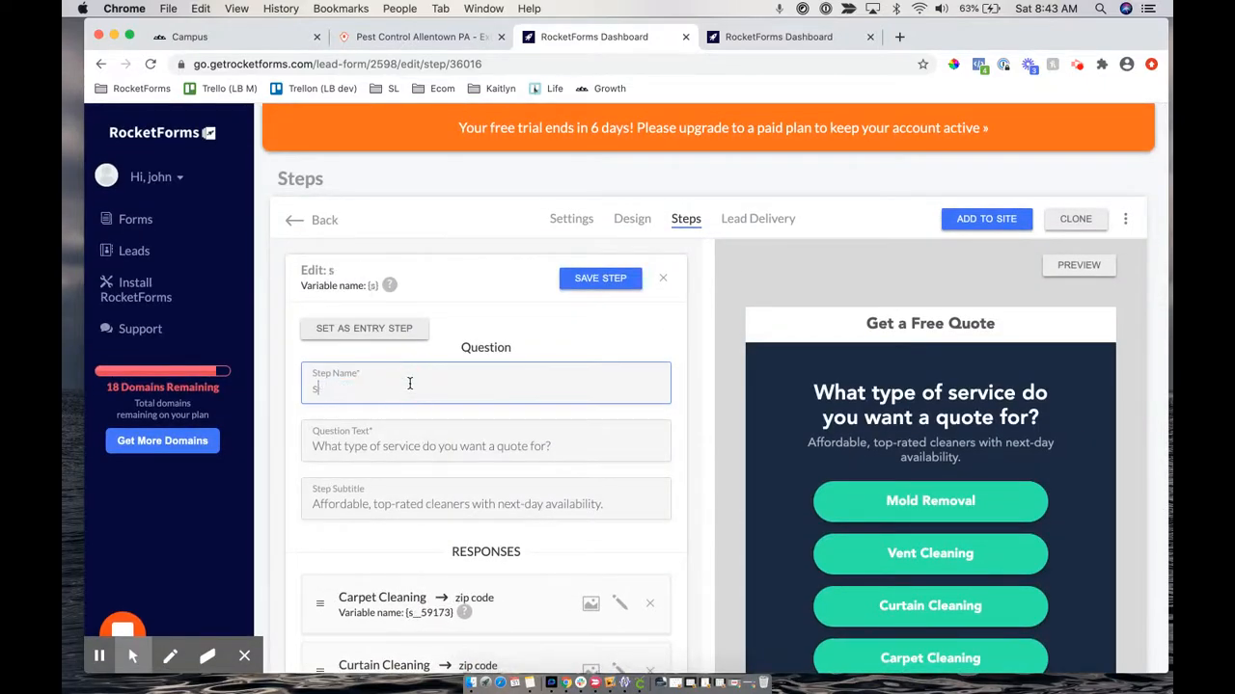
pyautogui.write('ervices')
pyautogui.click(591, 279)
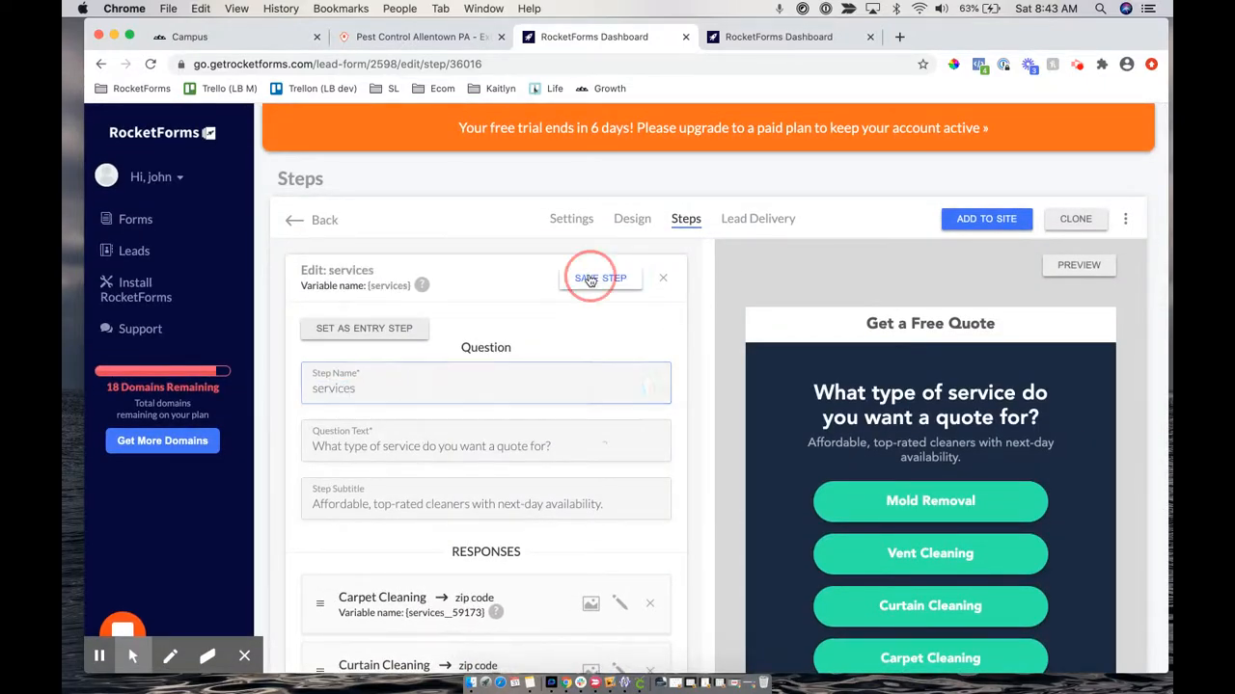
pyautogui.scroll(-10, 607, 512)
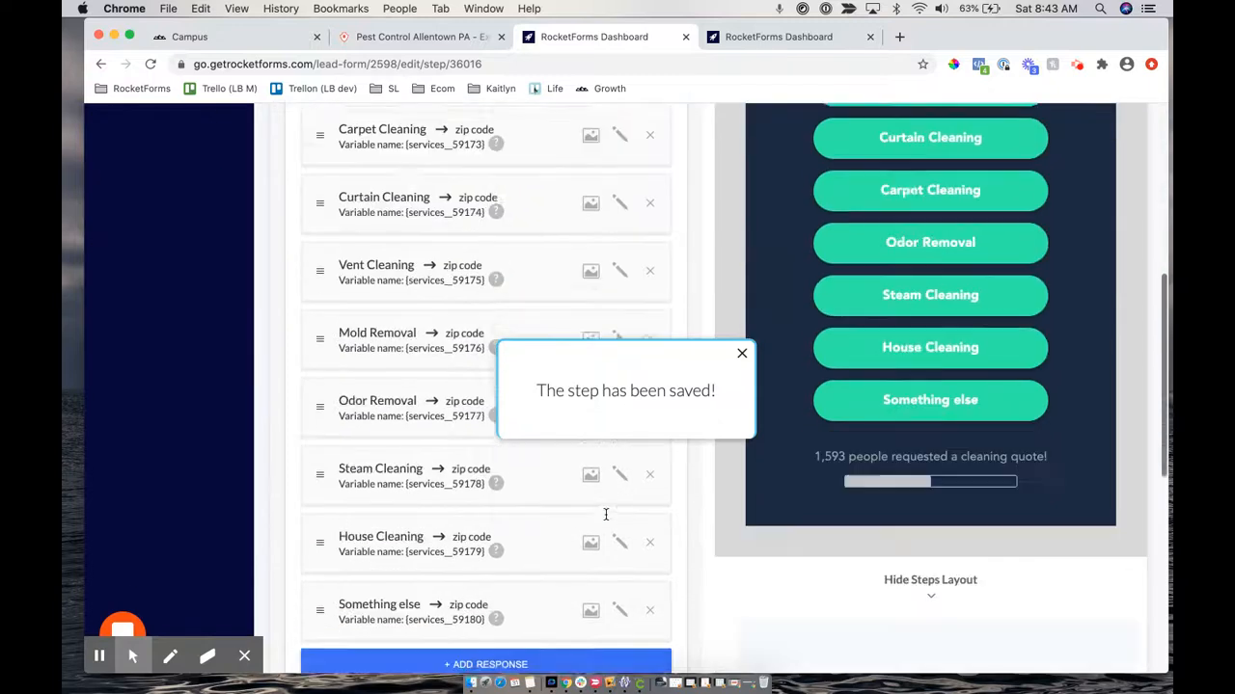
pyautogui.scroll(-3, 606, 521)
# Replace the services step subtitle with 'Click to choose:' and save the step
pyautogui.scroll(10, 619, 236)
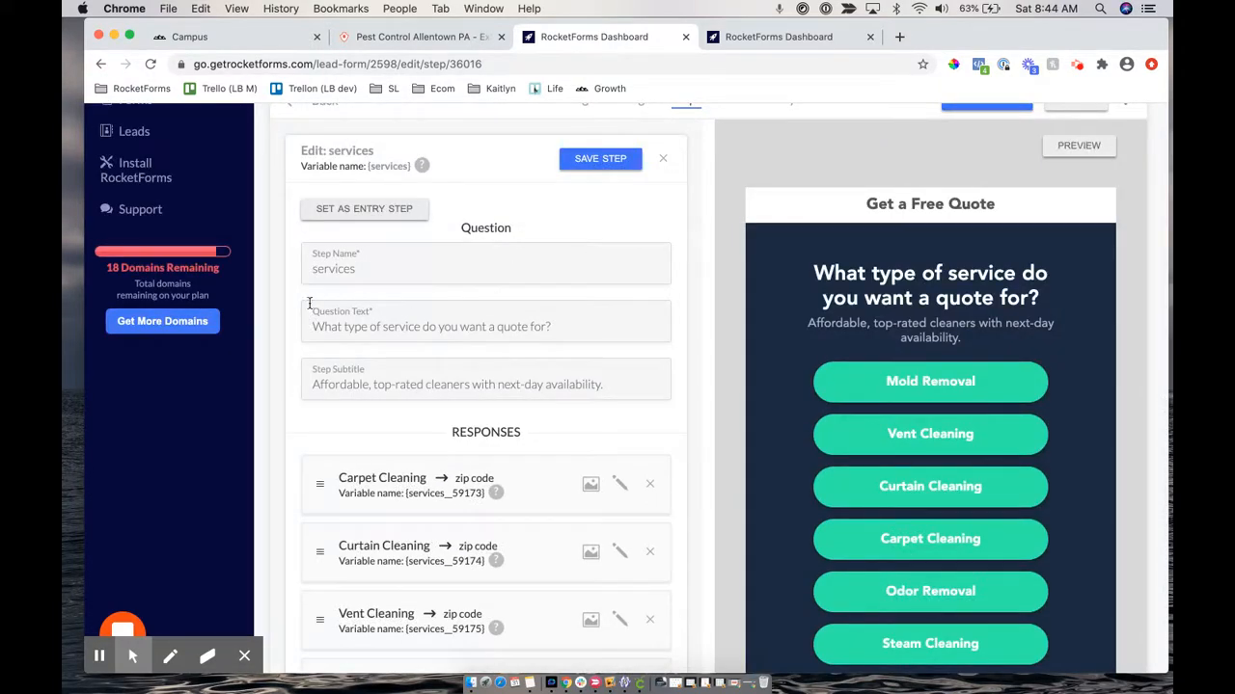
pyautogui.click(374, 306)
pyautogui.moveTo(845, 268); pyautogui.dragTo(957, 273)
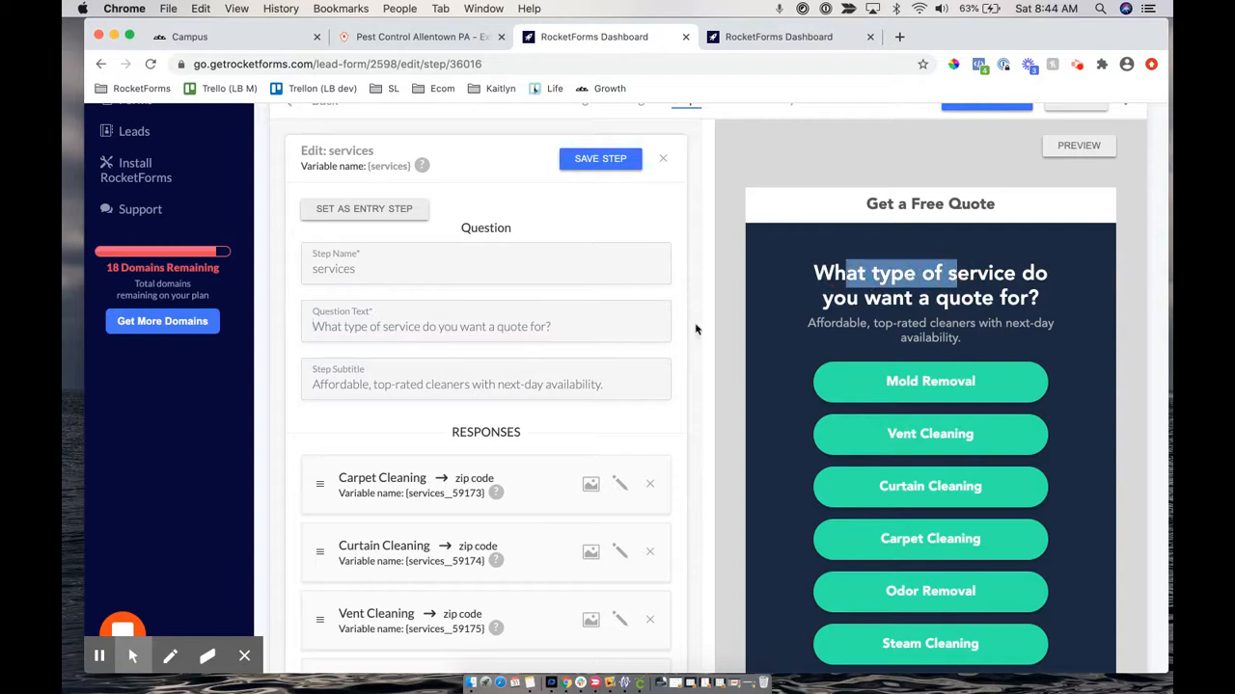
pyautogui.click(444, 375)
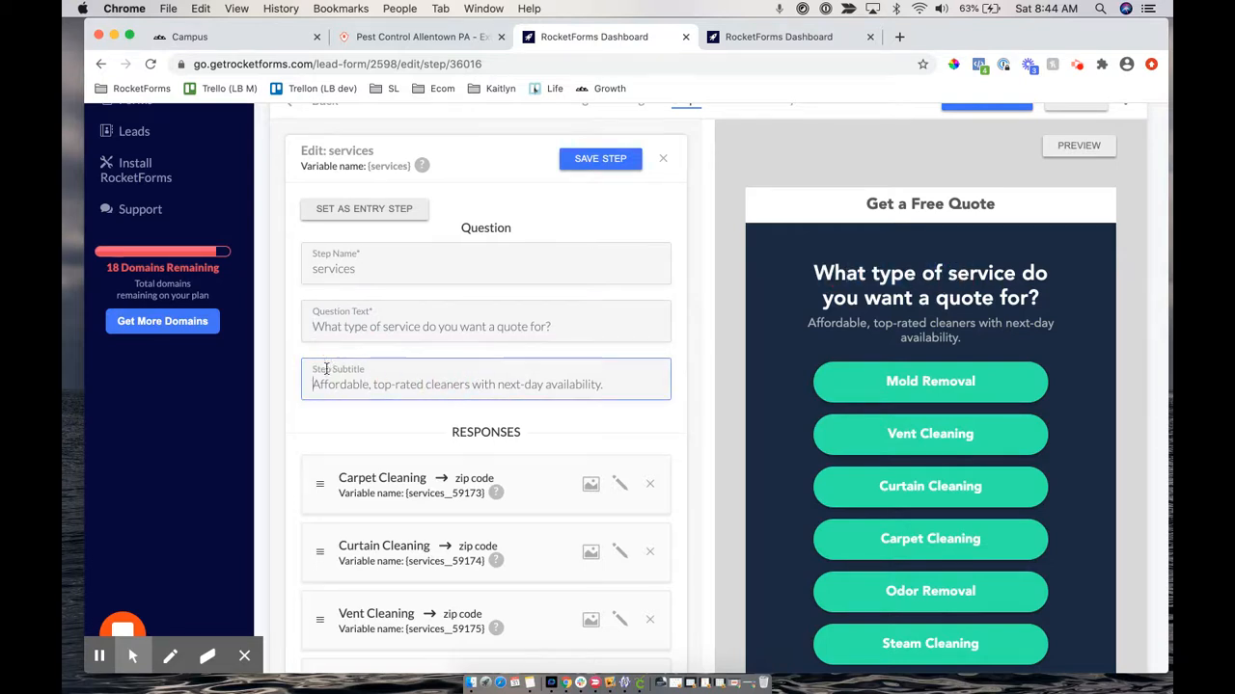
pyautogui.doubleClick(884, 323)
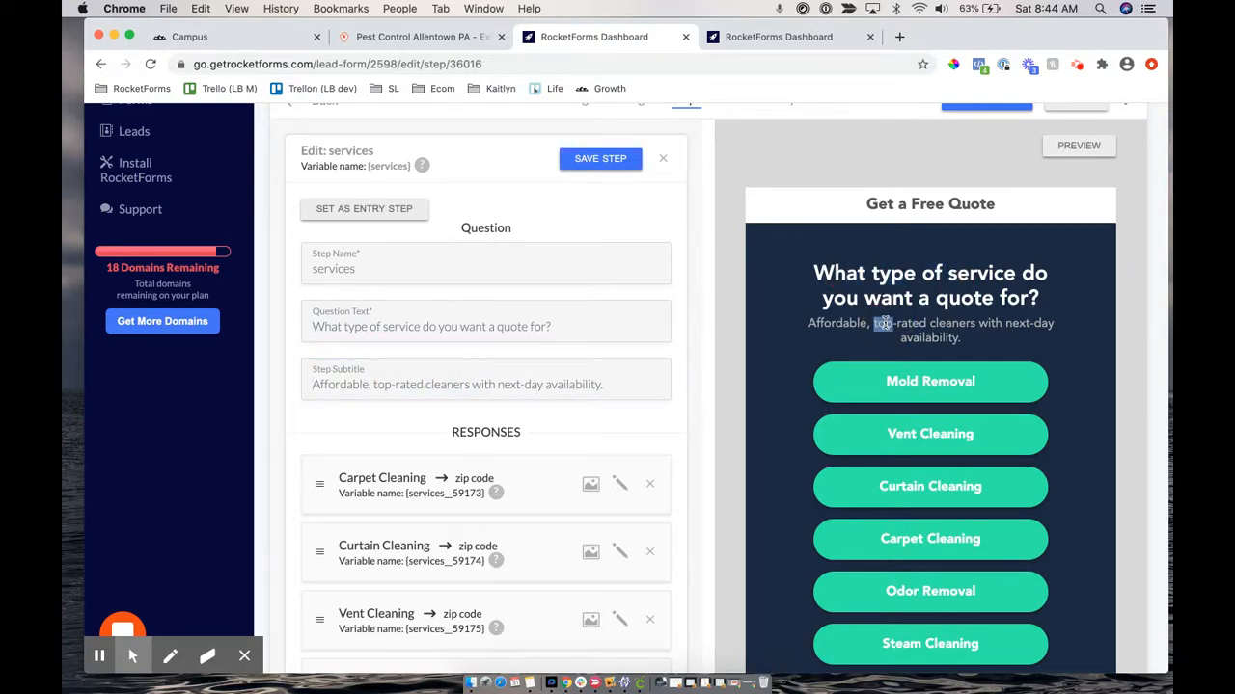
pyautogui.tripleClick(610, 384)
pyautogui.press('BackSpace')
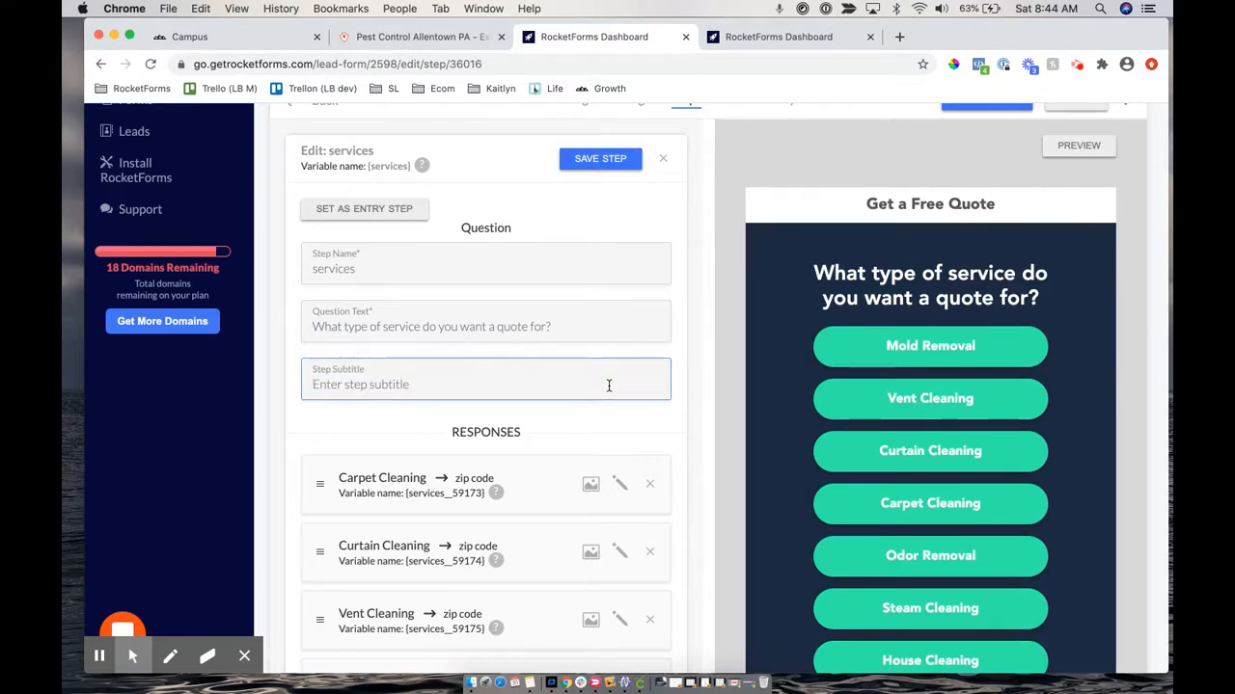
pyautogui.write('C')
pyautogui.press('BackSpace')
pyautogui.write('Click to choose:')
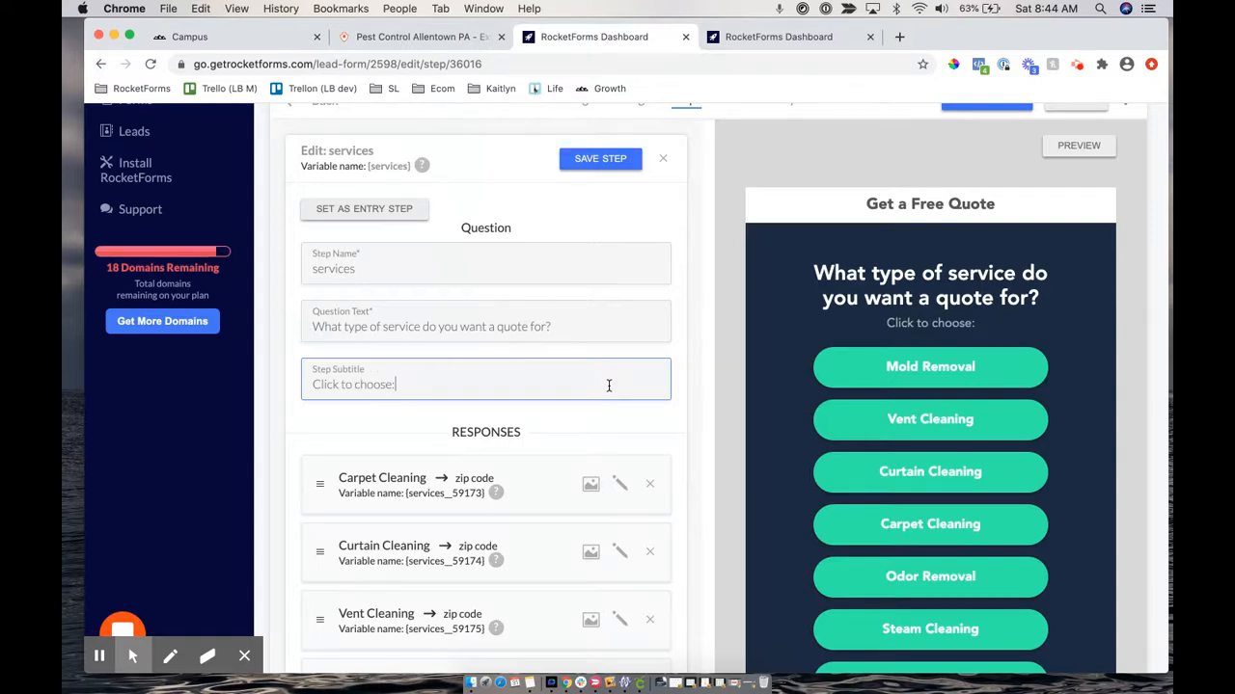
pyautogui.click(573, 166)
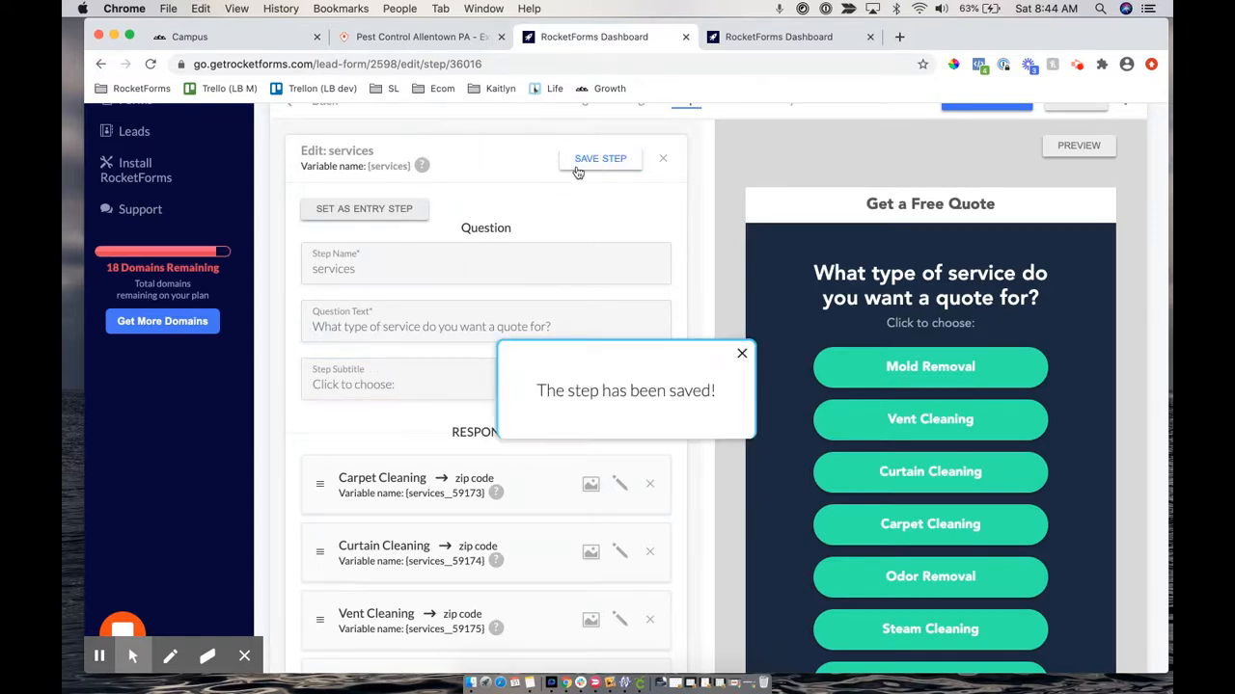
pyautogui.scroll(-3, 379, 378)
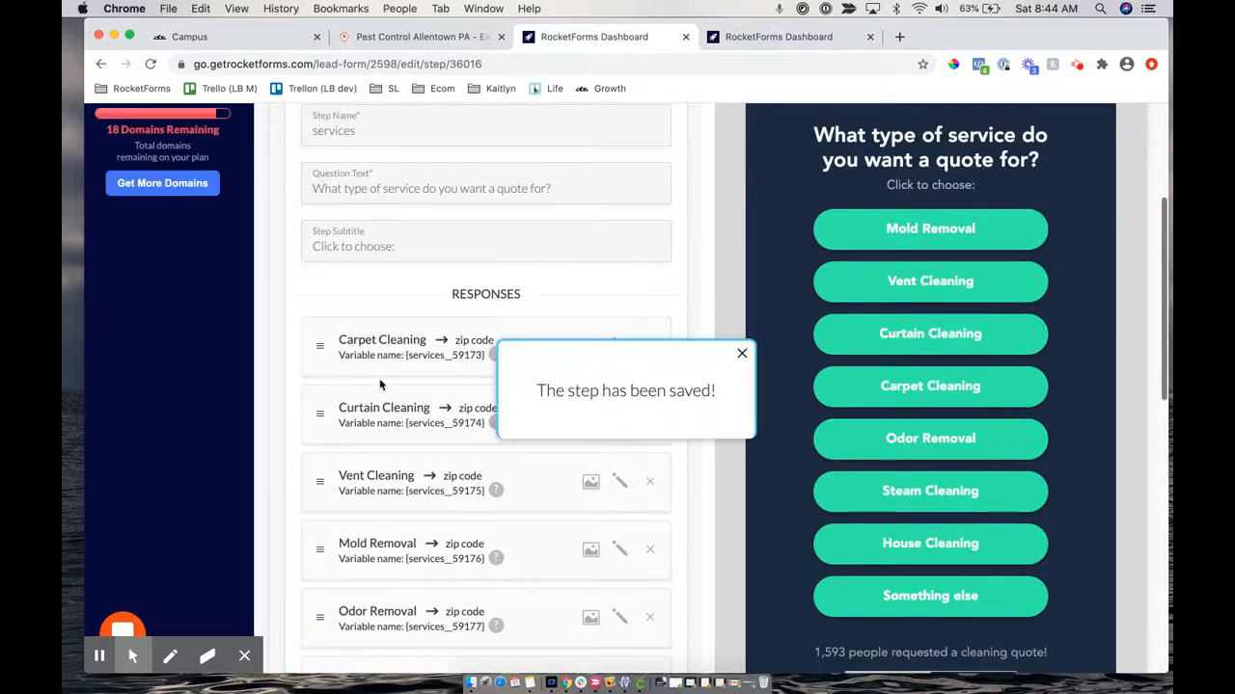
# Check the preview heading and the Carpet Cleaning response routing to zip code
pyautogui.scroll(4, 379, 378)
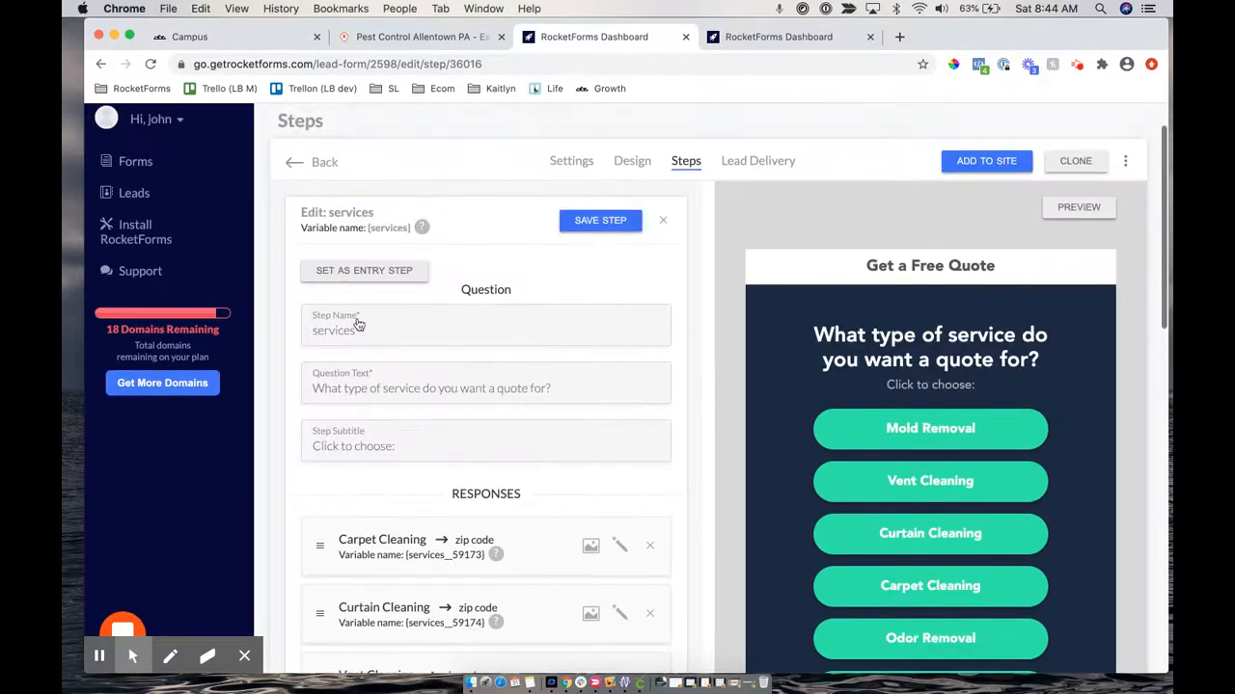
pyautogui.moveTo(812, 374); pyautogui.dragTo(986, 392)
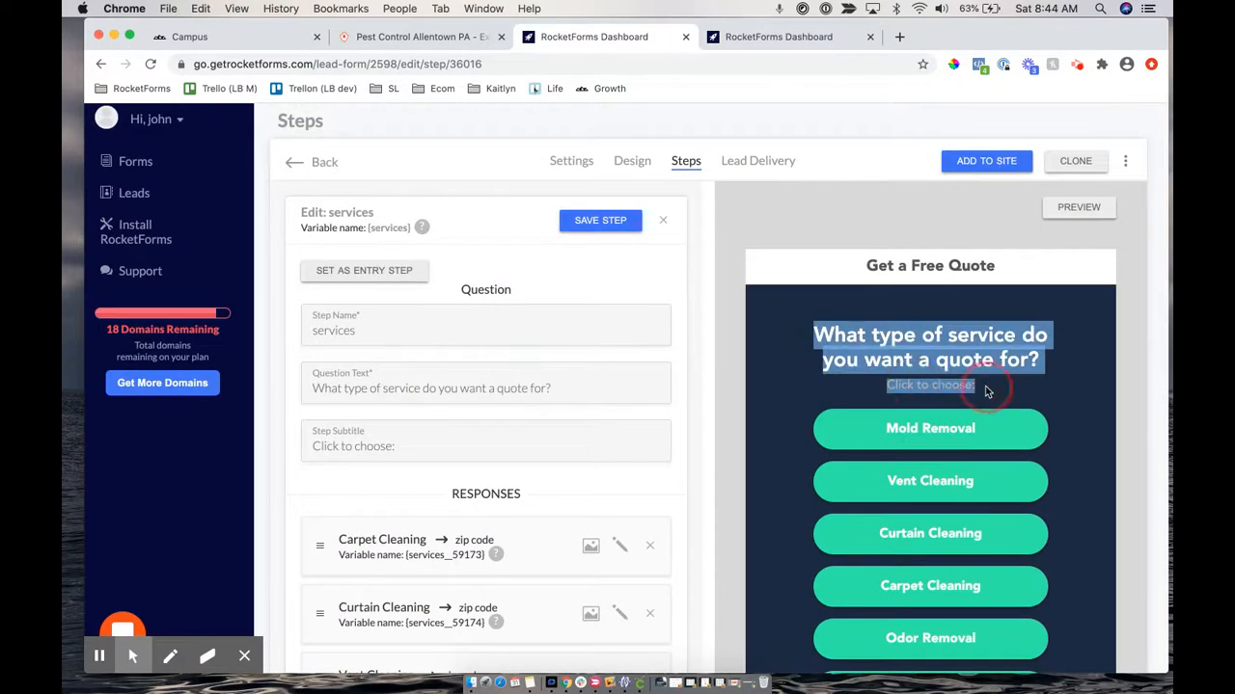
pyautogui.scroll(-6, 488, 447)
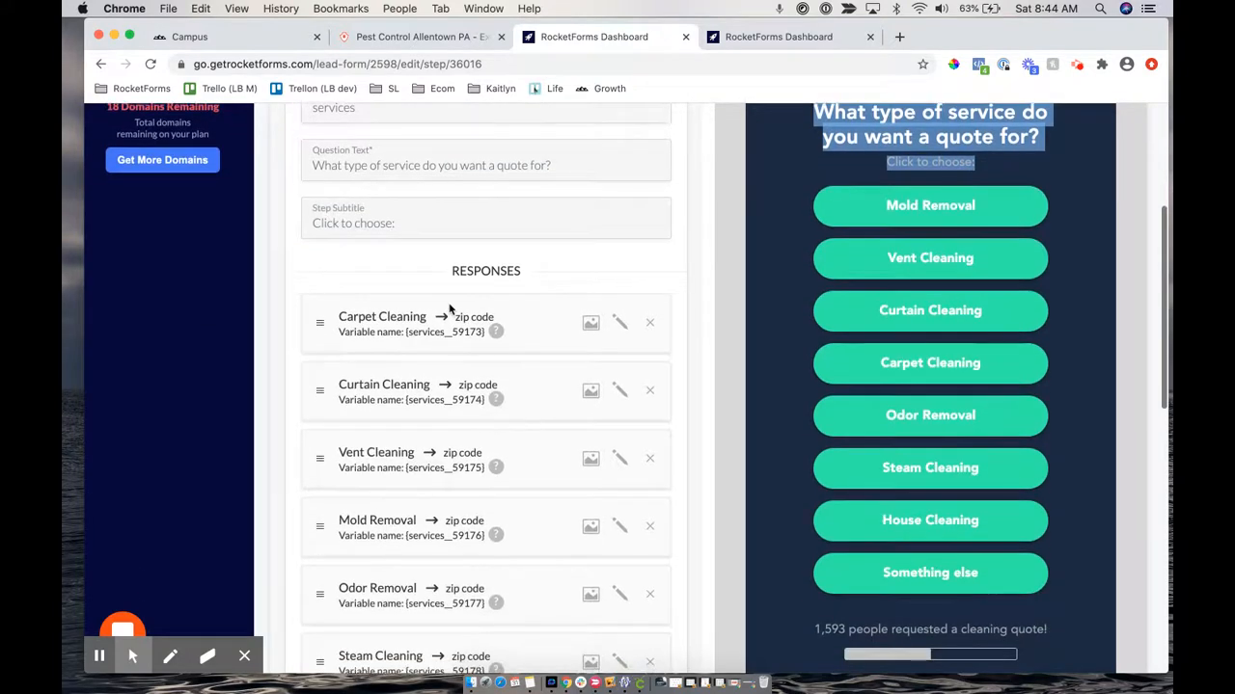
pyautogui.doubleClick(482, 218)
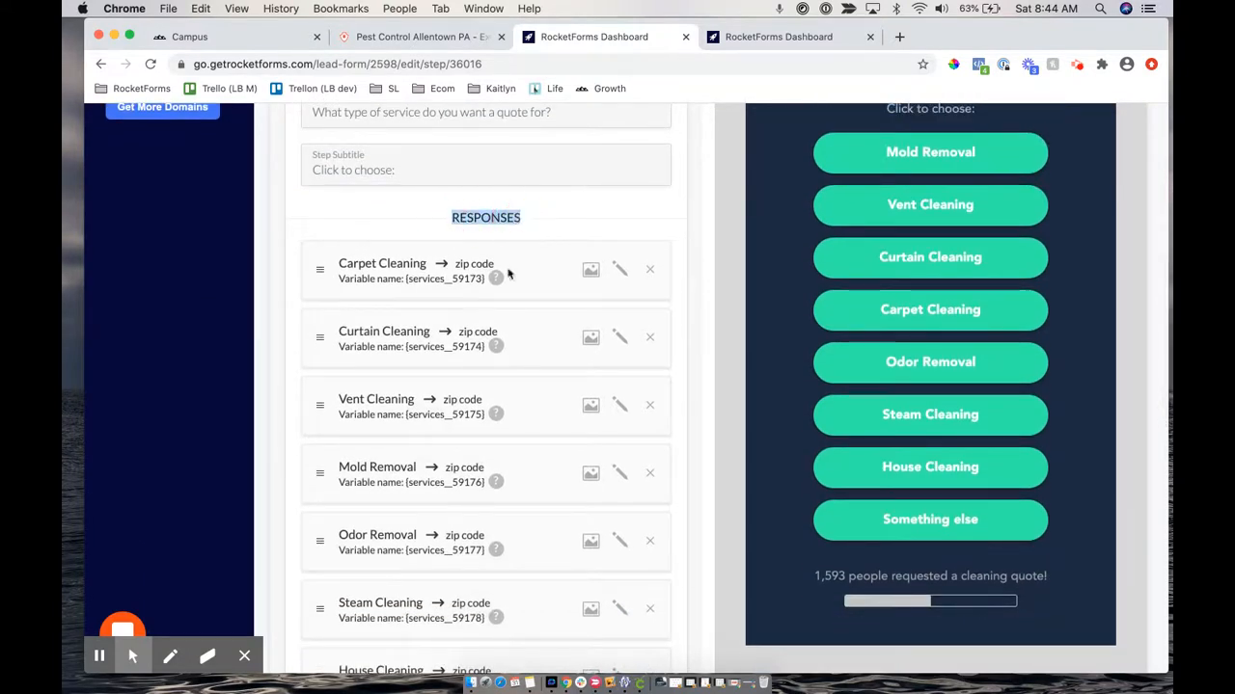
pyautogui.scroll(-2, 483, 468)
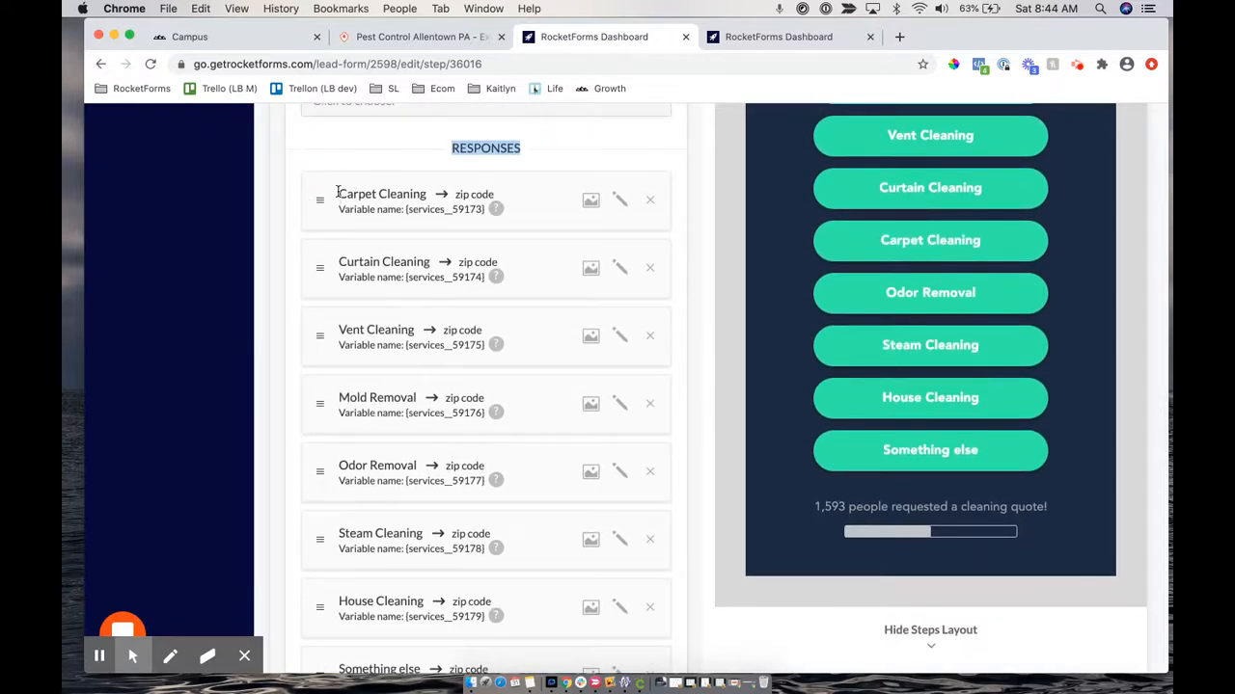
pyautogui.moveTo(338, 192); pyautogui.dragTo(378, 191)
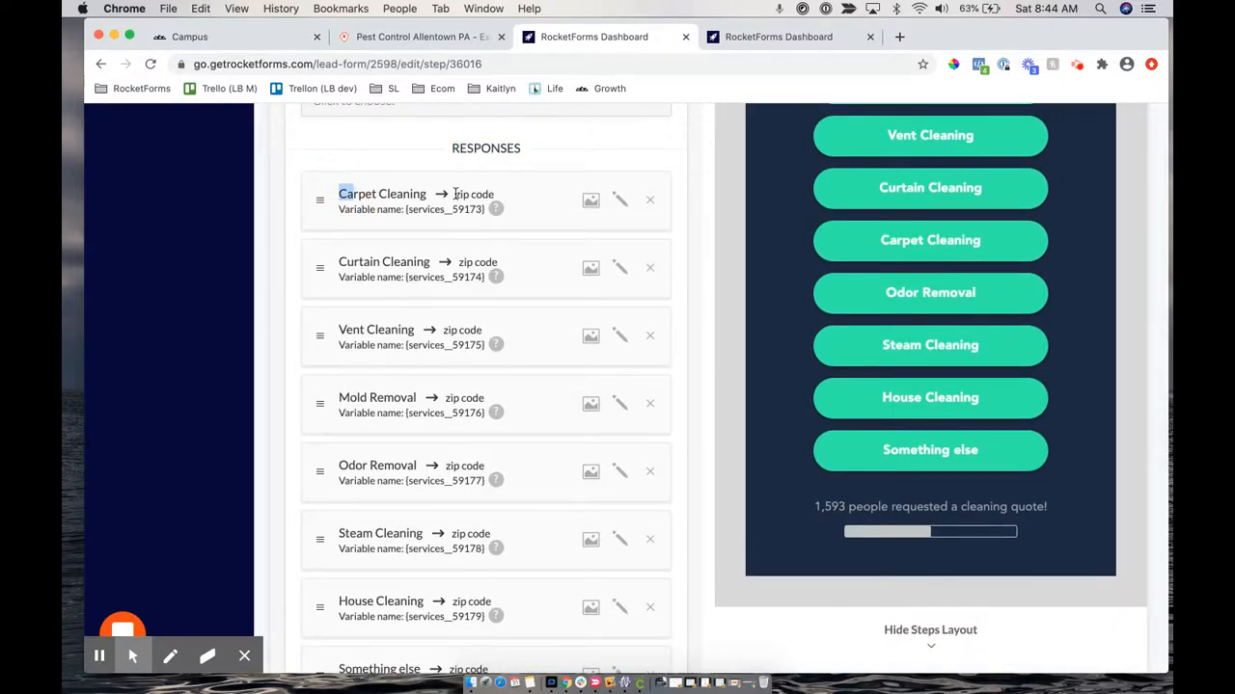
pyautogui.moveTo(454, 194); pyautogui.dragTo(495, 196)
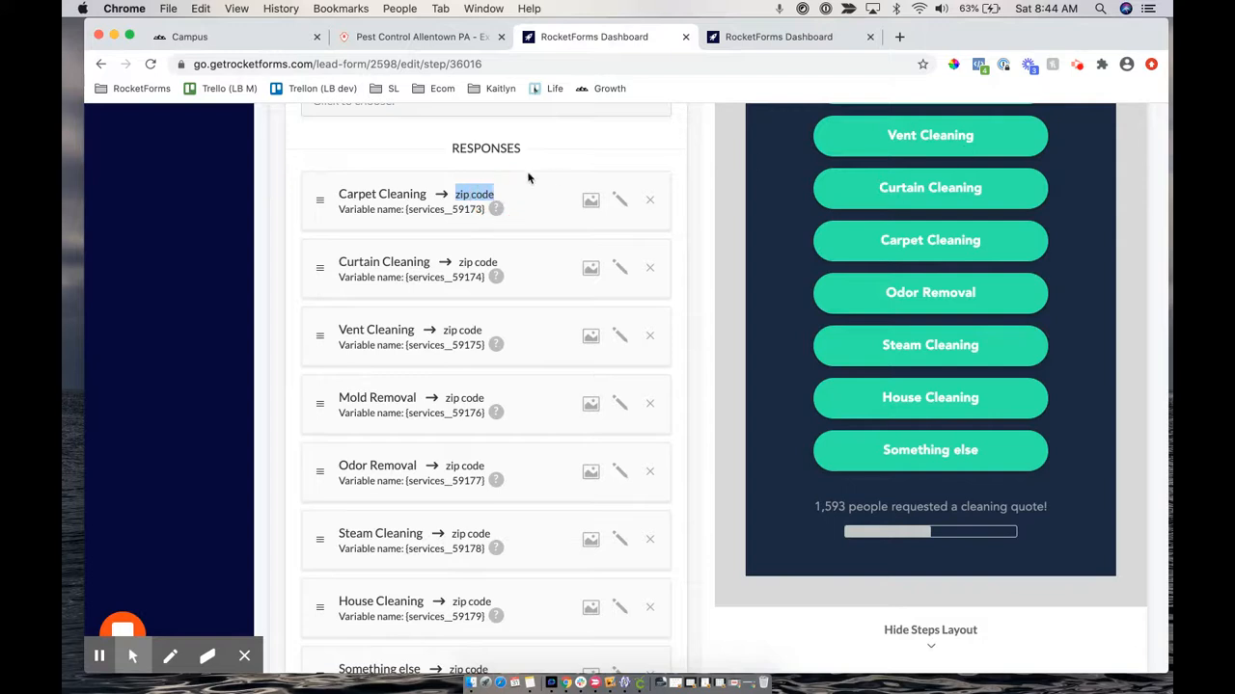
# Drop Carpet Cleaning back at the top of RESPONSES to refresh the preview button order
pyautogui.scroll(2, 817, 167)
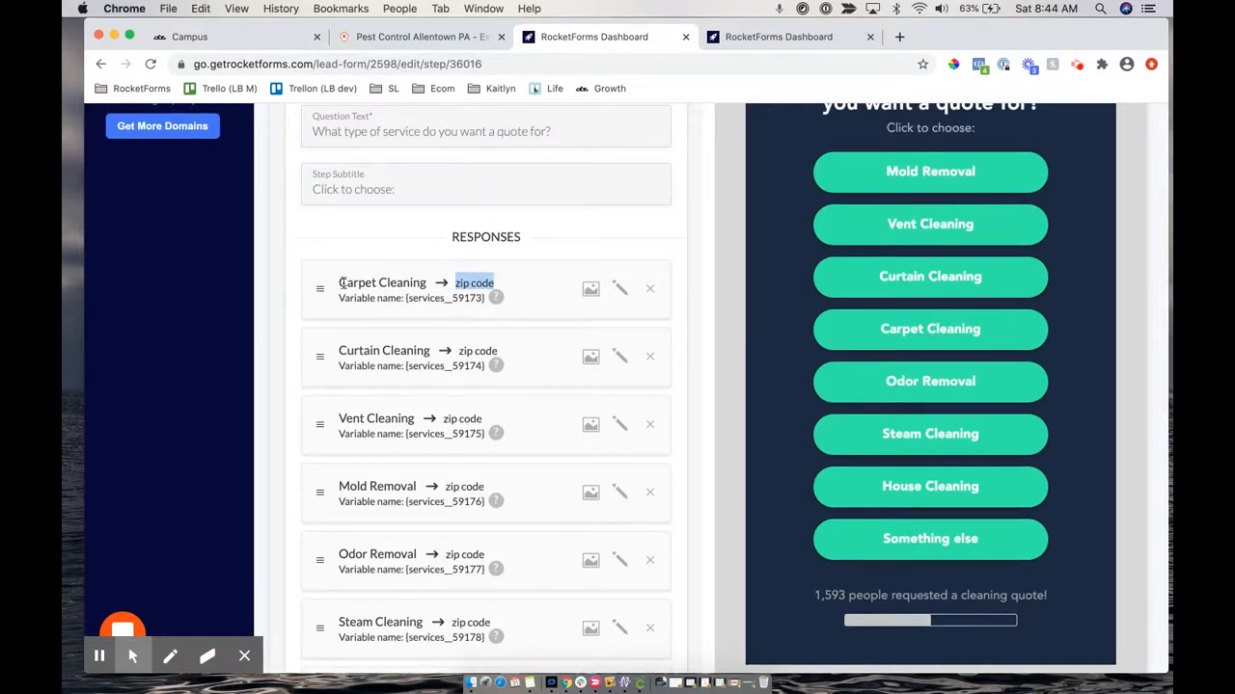
pyautogui.moveTo(320, 287); pyautogui.dragTo(319, 267)
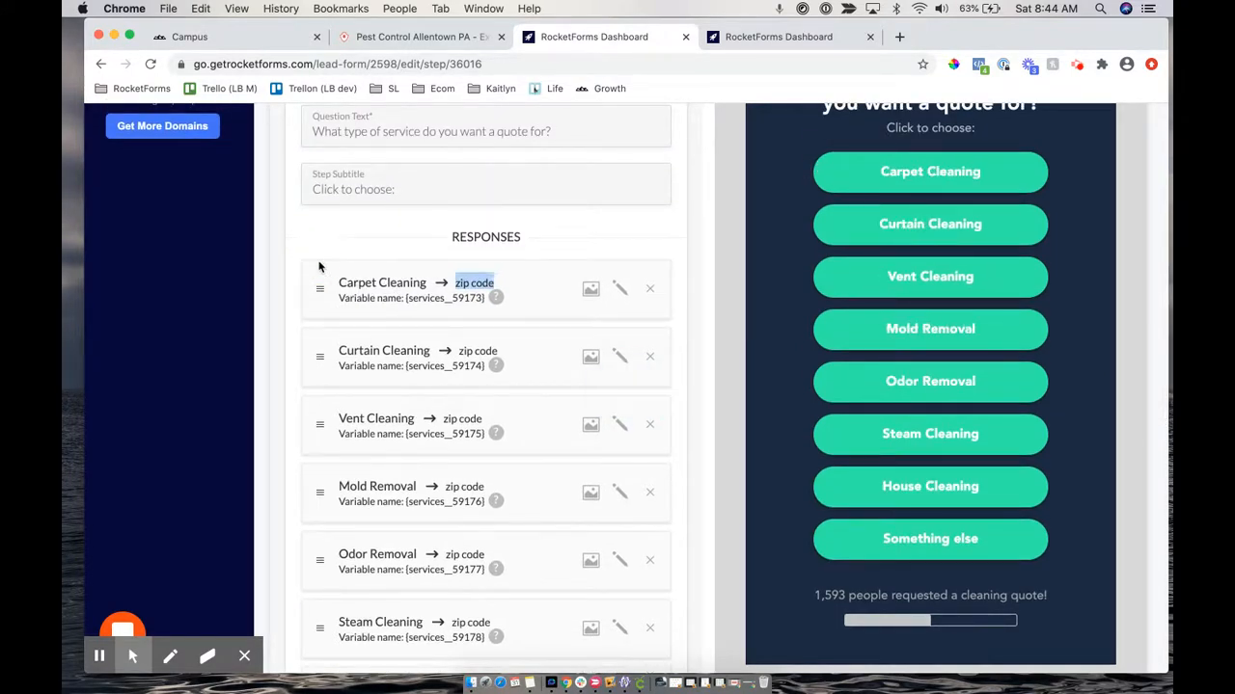
pyautogui.tripleClick(400, 280)
pyautogui.moveTo(455, 283); pyautogui.dragTo(494, 281)
pyautogui.scroll(-6, 783, 403)
pyautogui.scroll(-1, 782, 408)
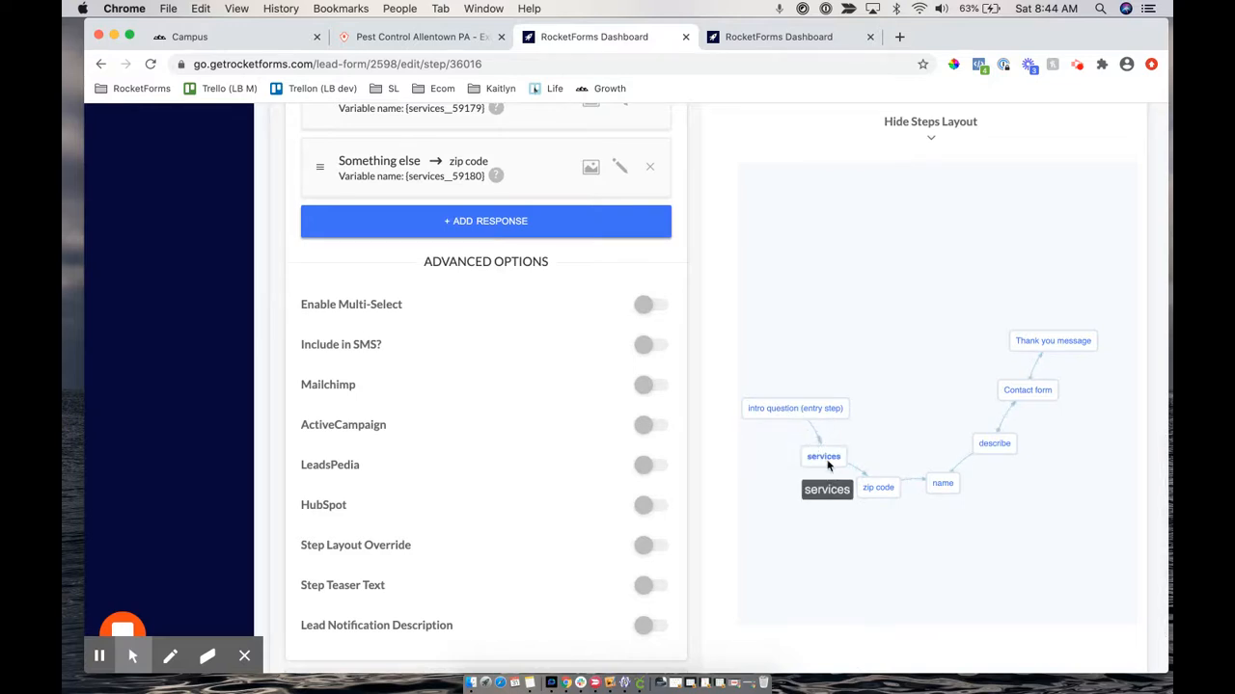
# Confirm Curtain Cleaning and the other responses target the zip code step
pyautogui.scroll(10, 474, 187)
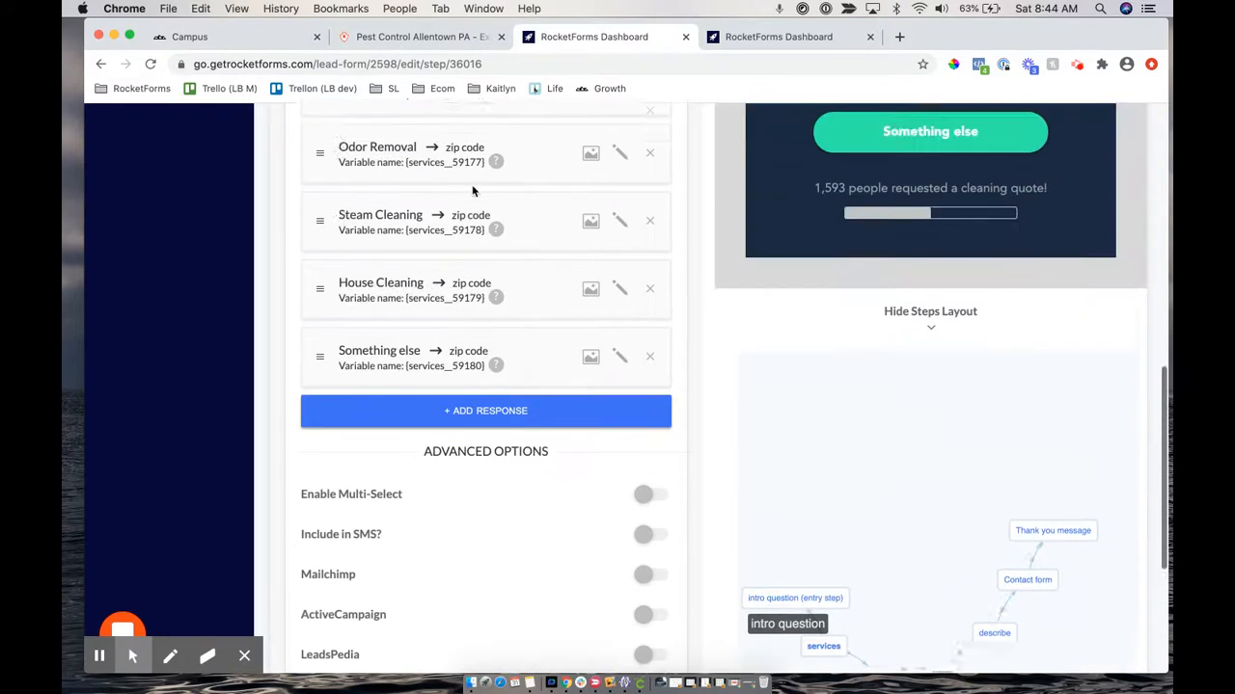
pyautogui.scroll(3, 474, 187)
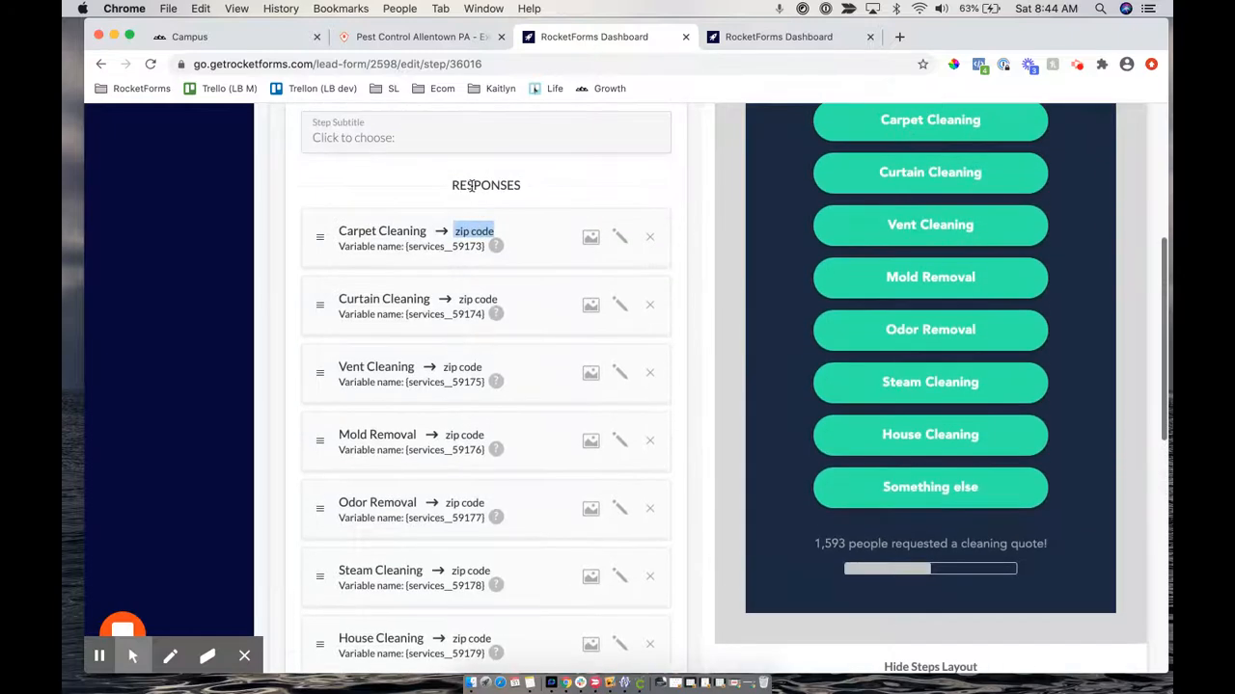
pyautogui.click(457, 299)
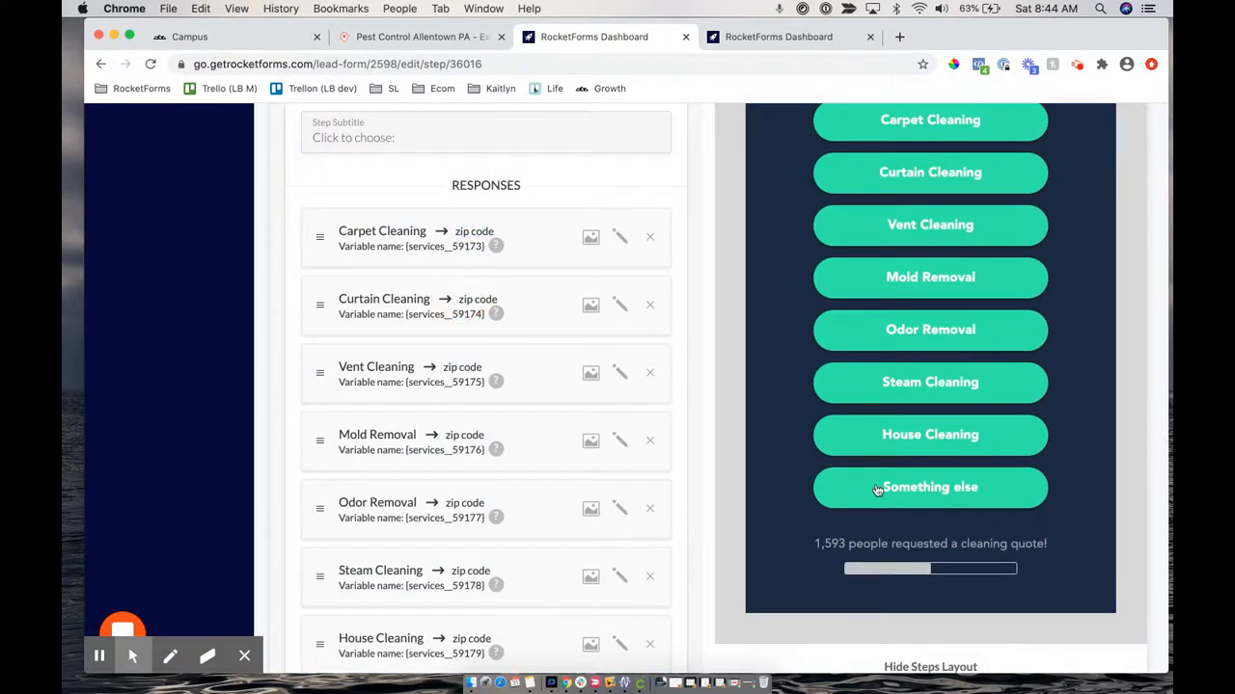
pyautogui.scroll(-10, 876, 490)
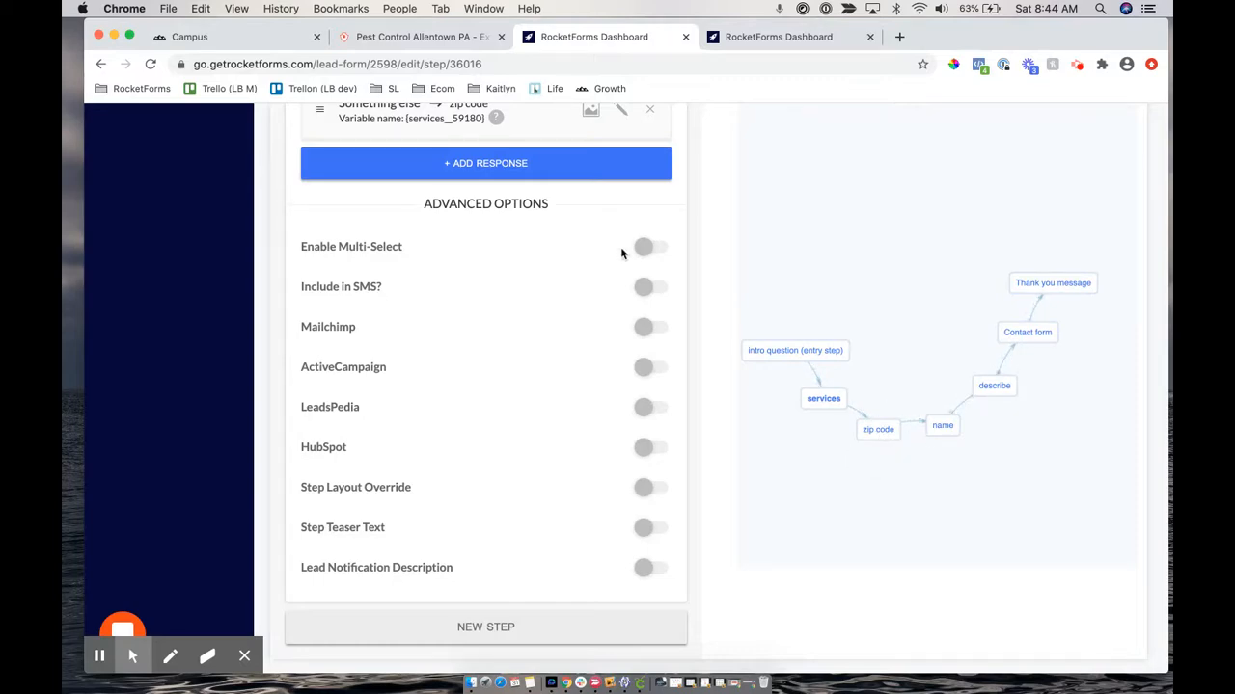
pyautogui.scroll(10, 621, 253)
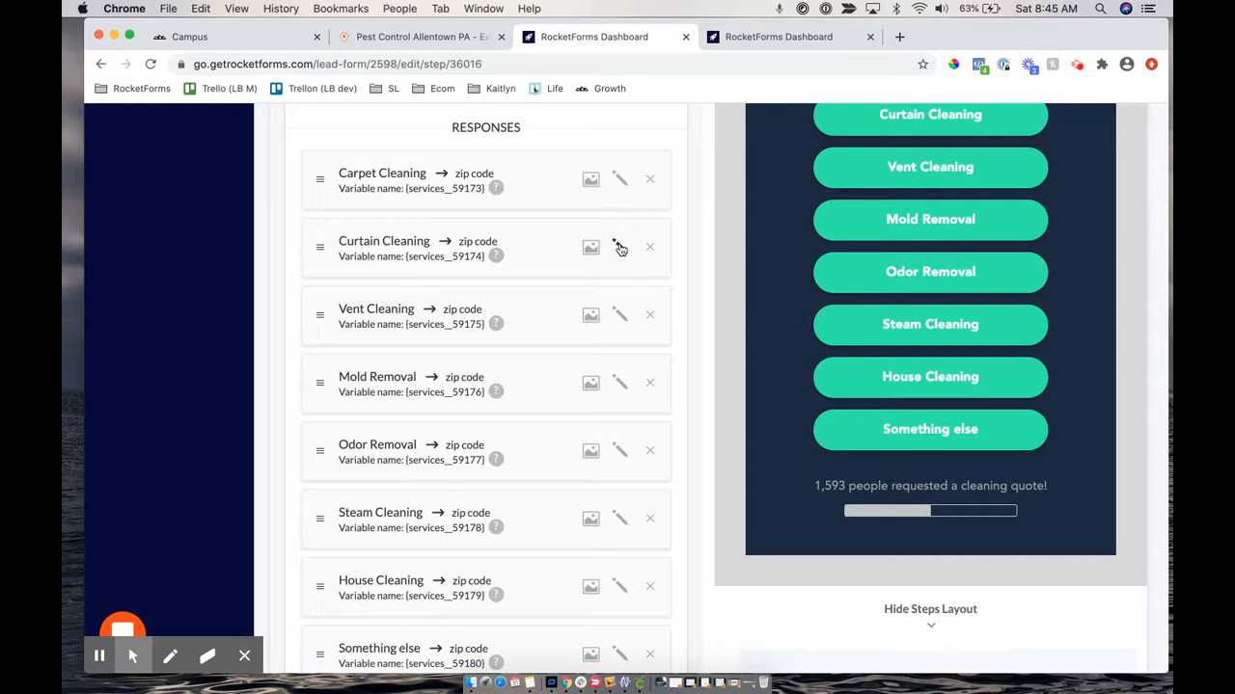
# Route the Curtain Cleaning response to the Contact form step and save it
pyautogui.scroll(-8, 528, 577)
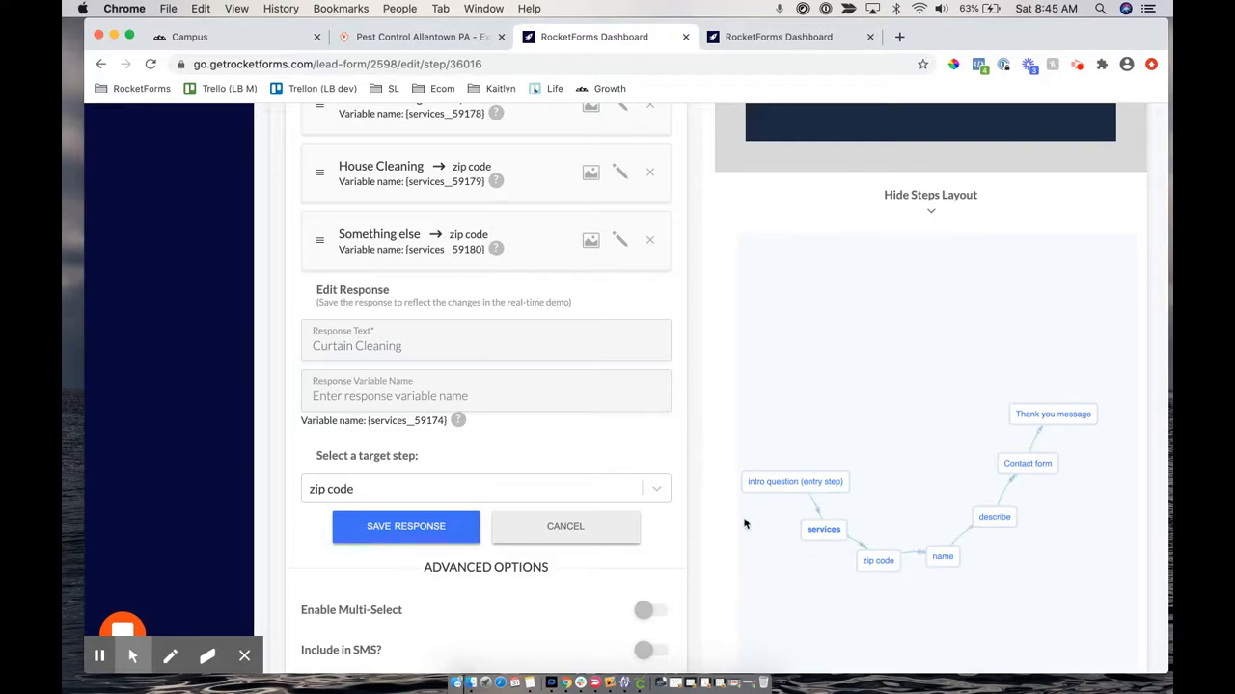
pyautogui.scroll(5, 540, 318)
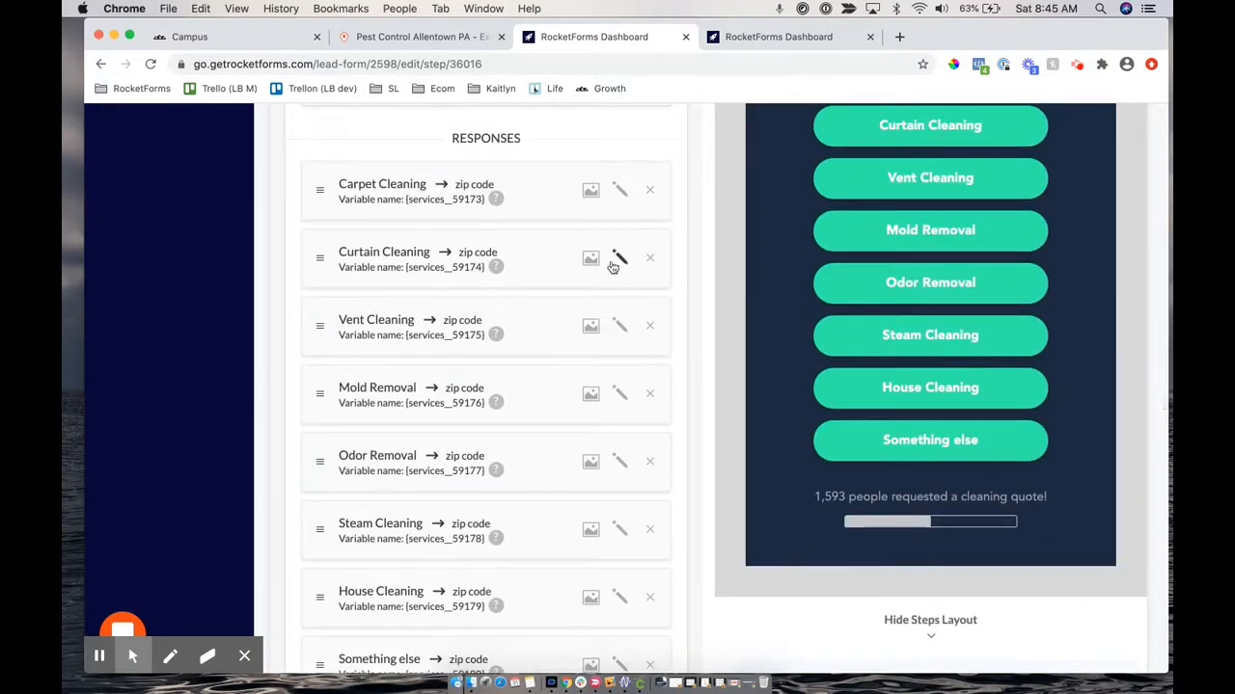
pyautogui.scroll(-5, 400, 516)
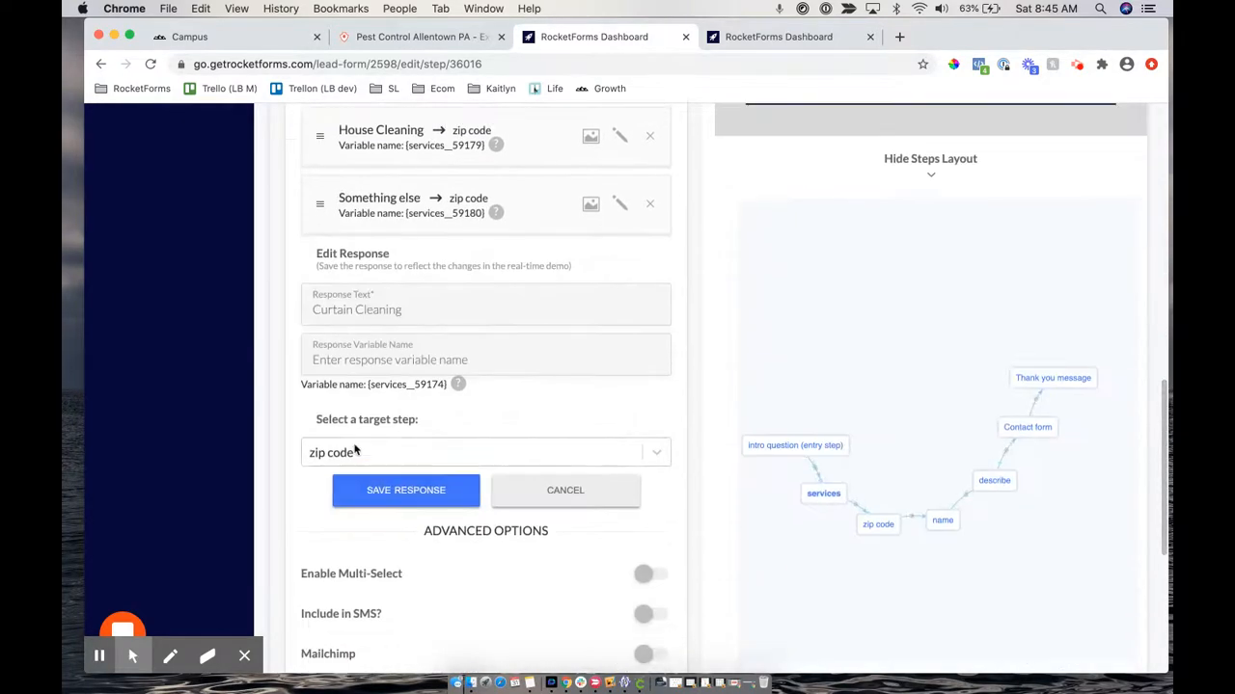
pyautogui.click(343, 450)
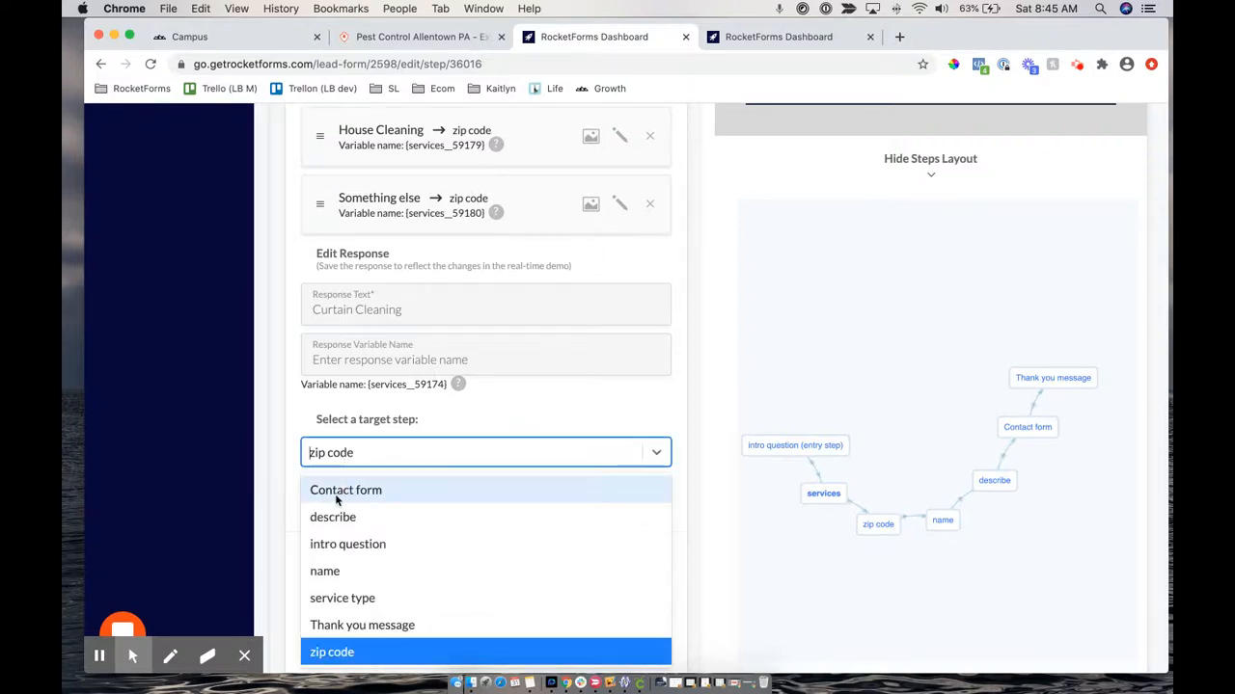
pyautogui.click(339, 429)
pyautogui.click(400, 442)
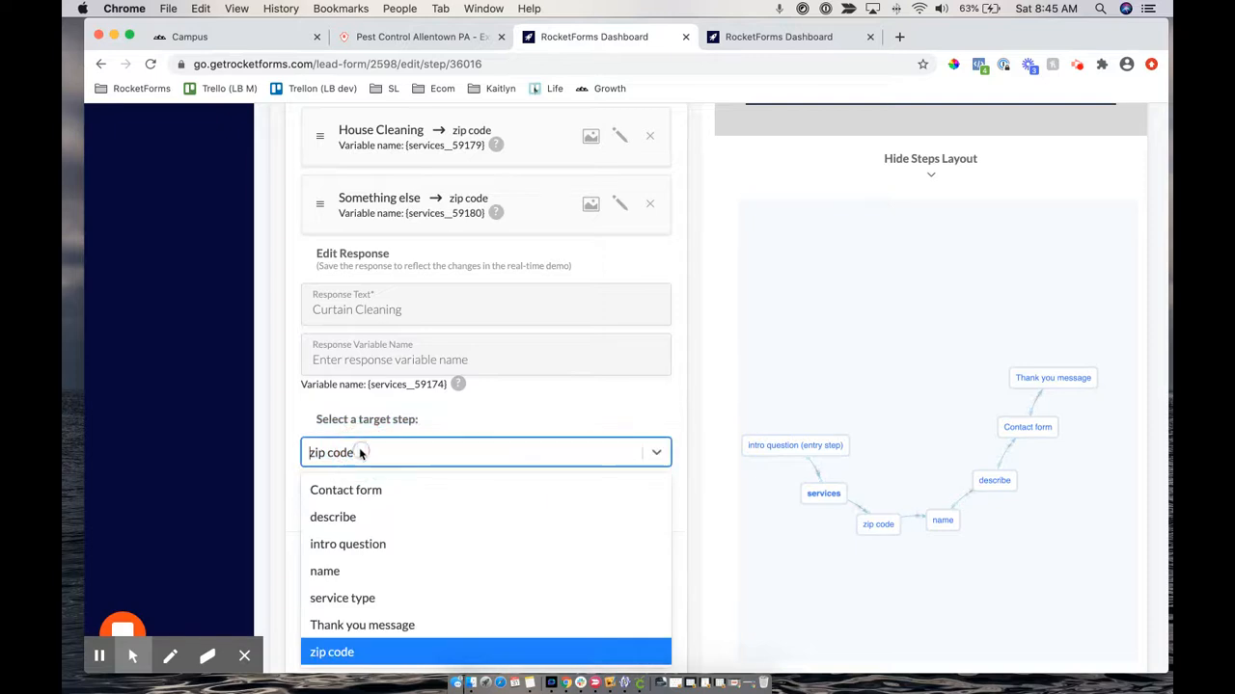
pyautogui.click(342, 492)
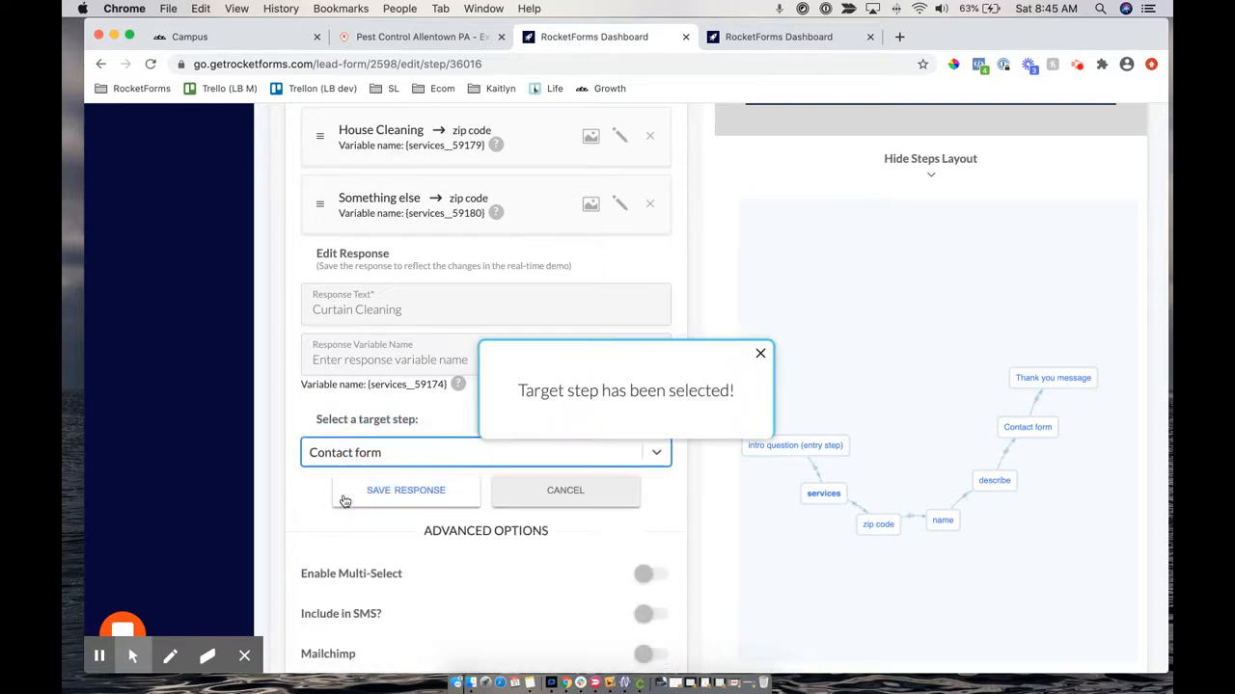
pyautogui.click(399, 494)
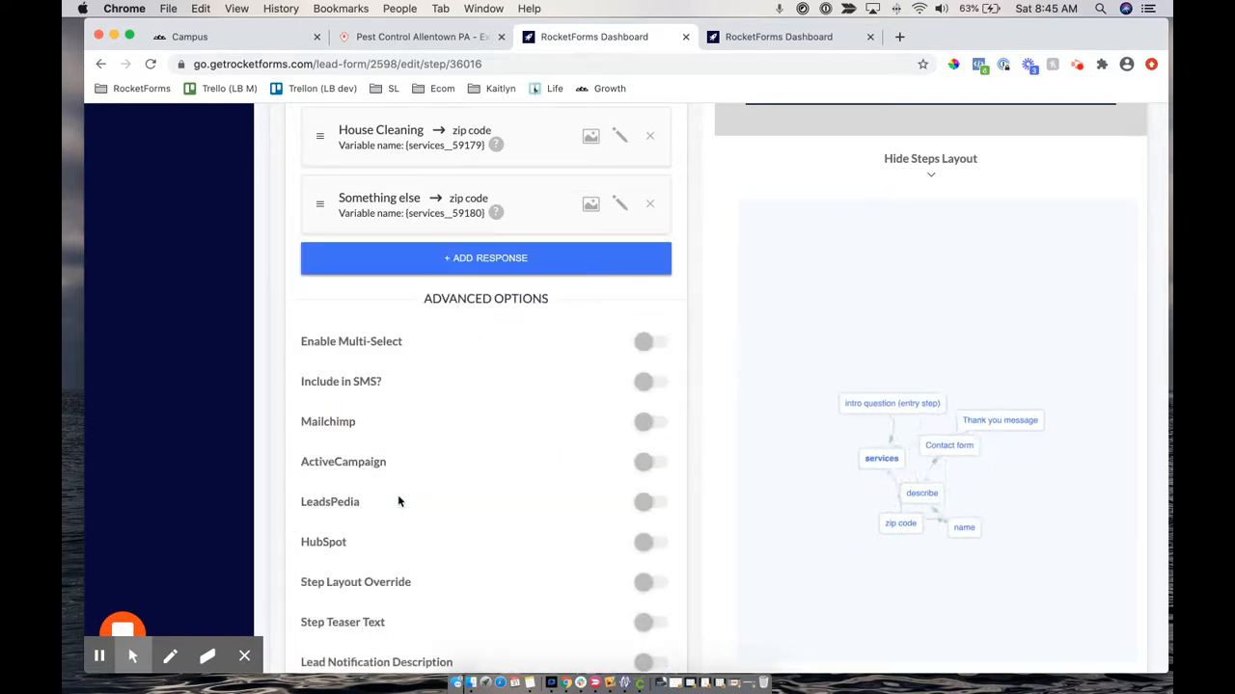
pyautogui.scroll(10, 620, 386)
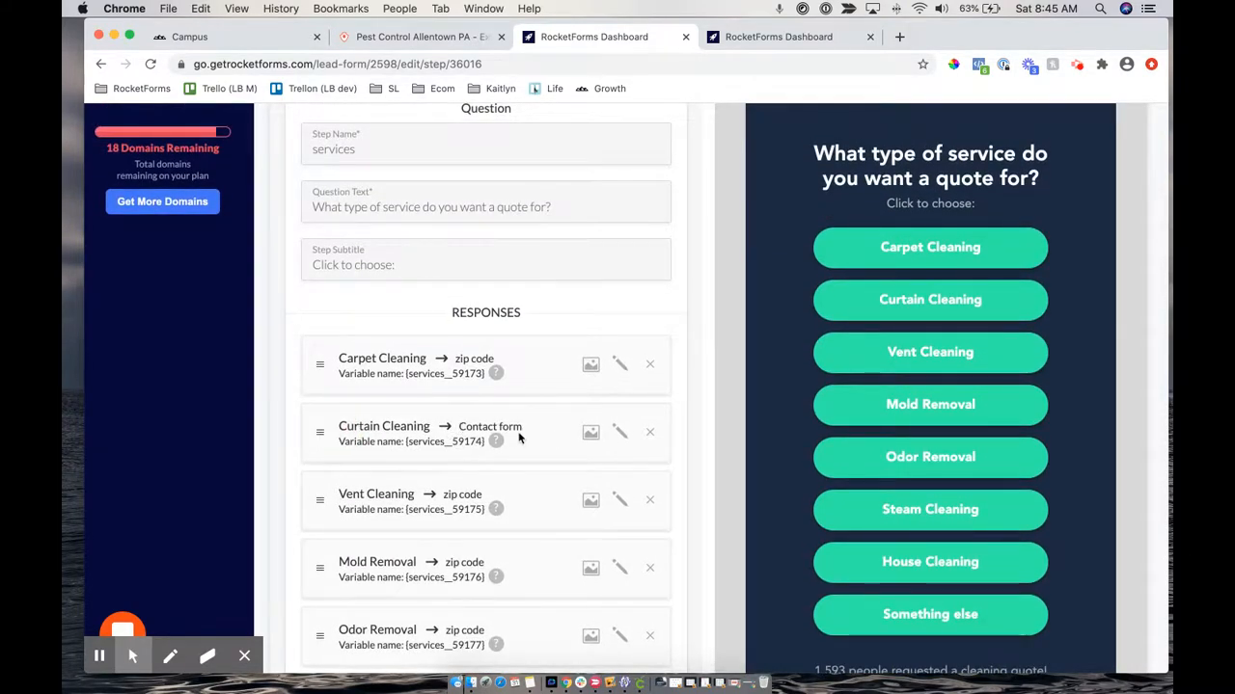
# Drag the services node upward in the steps layout diagram so the flow graph re-lays around it
pyautogui.scroll(-10, 552, 432)
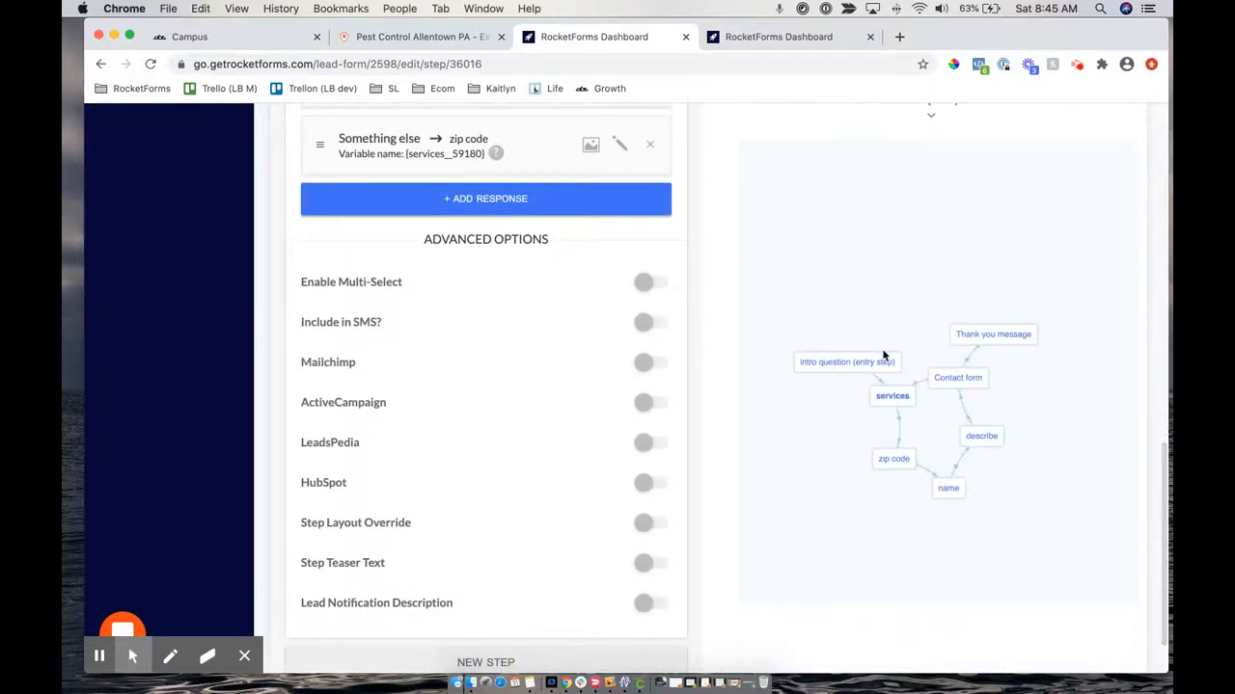
pyautogui.moveTo(892, 396); pyautogui.dragTo(891, 233)
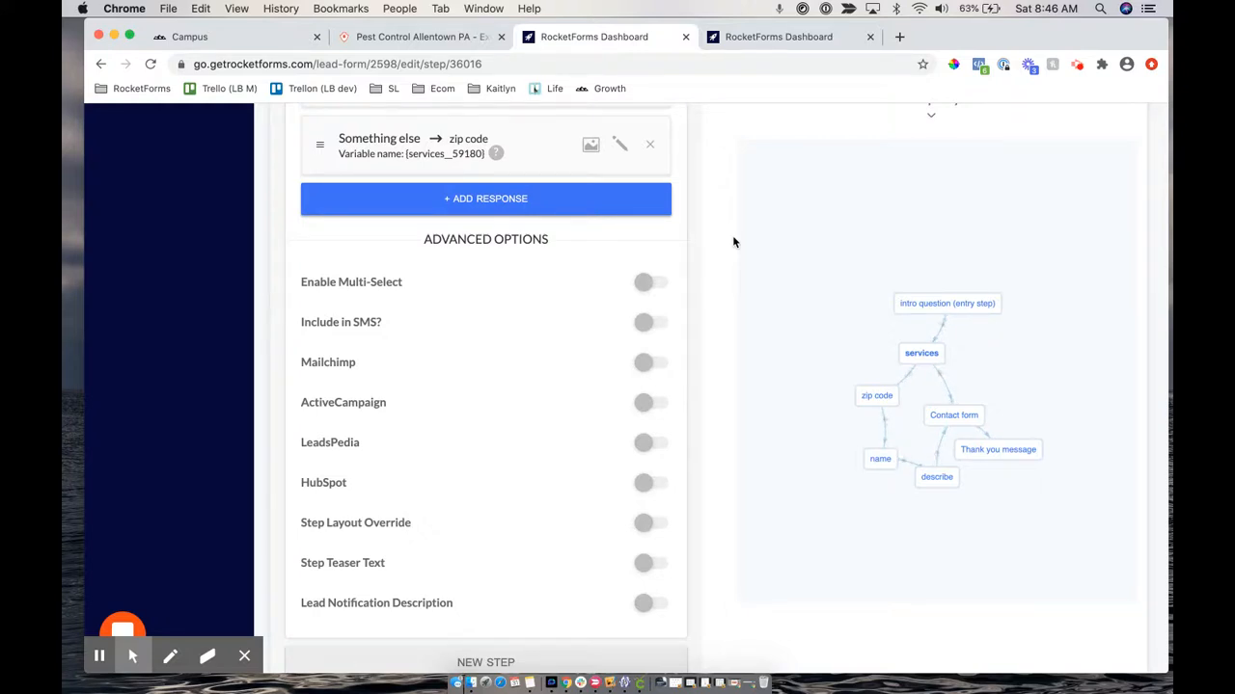
pyautogui.scroll(3, 687, 211)
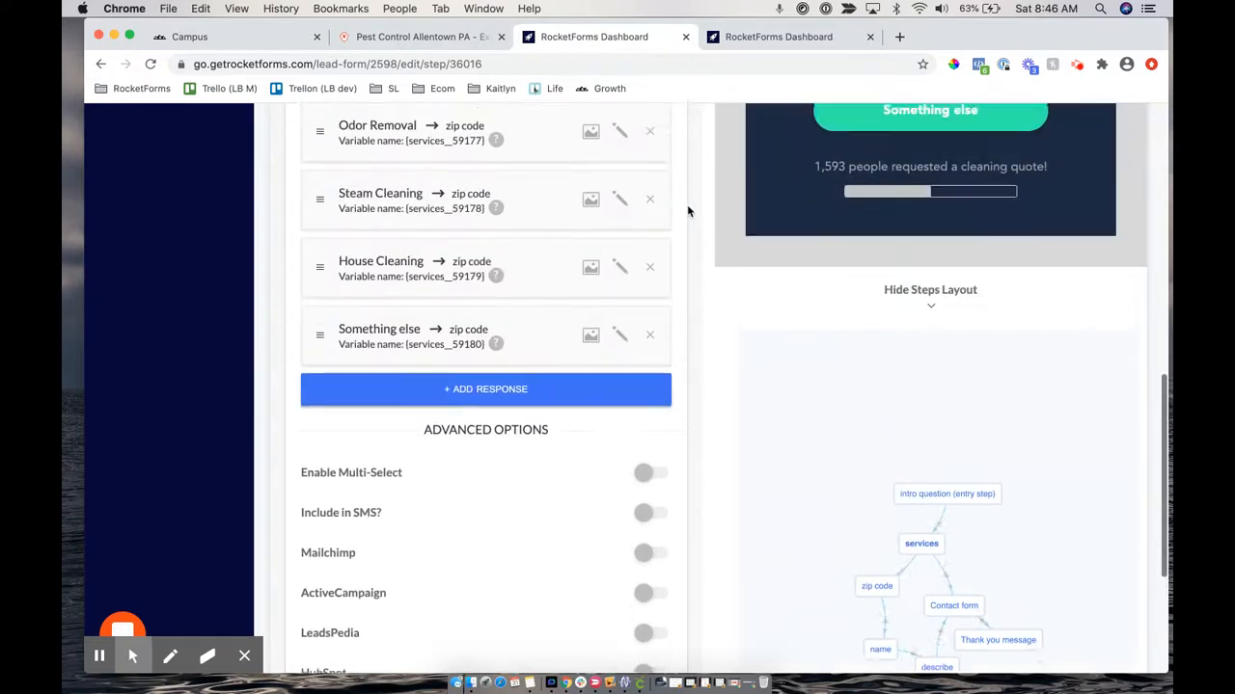
pyautogui.scroll(1, 688, 212)
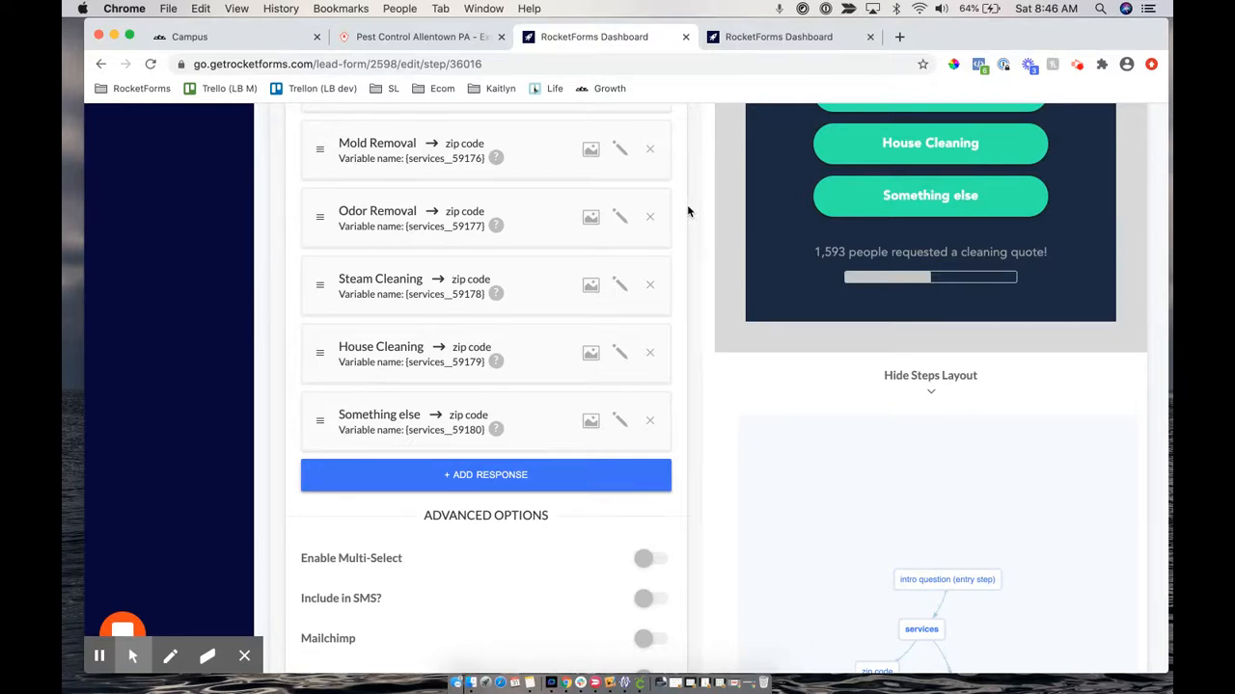
pyautogui.scroll(1, 513, 231)
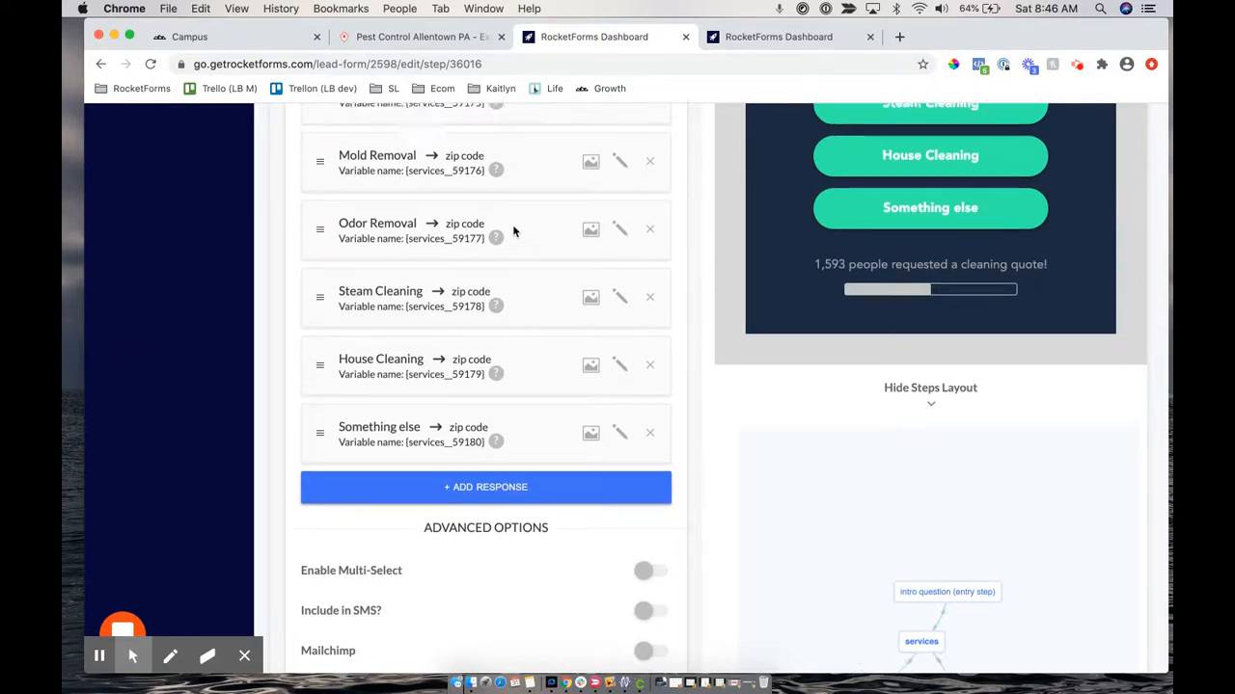
pyautogui.scroll(3, 513, 231)
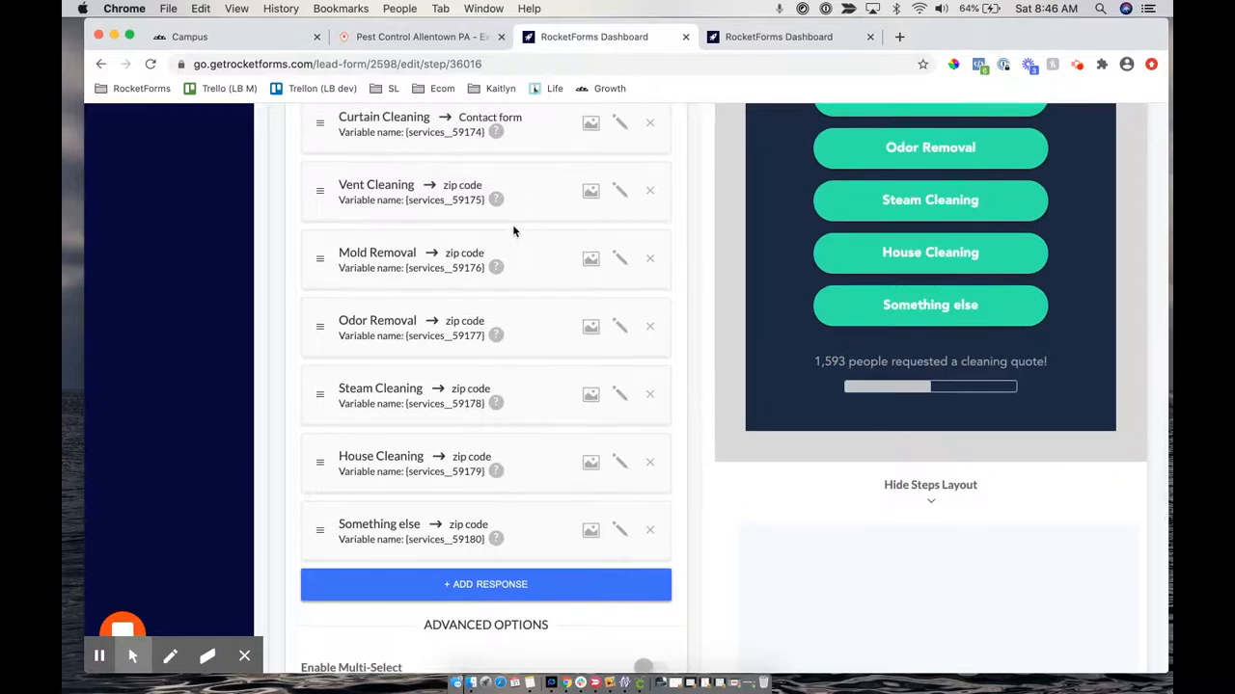
pyautogui.scroll(3, 513, 232)
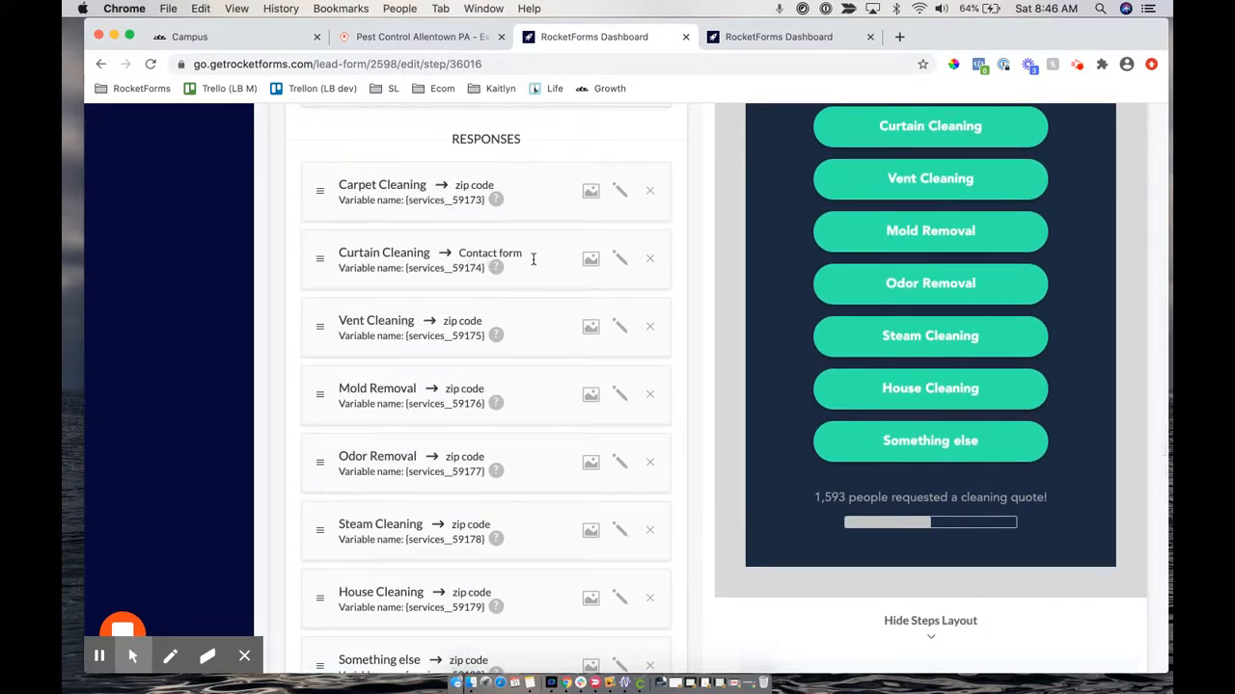
# Point Curtain Cleaning's target step back to zip code and save the response
pyautogui.scroll(1, 577, 284)
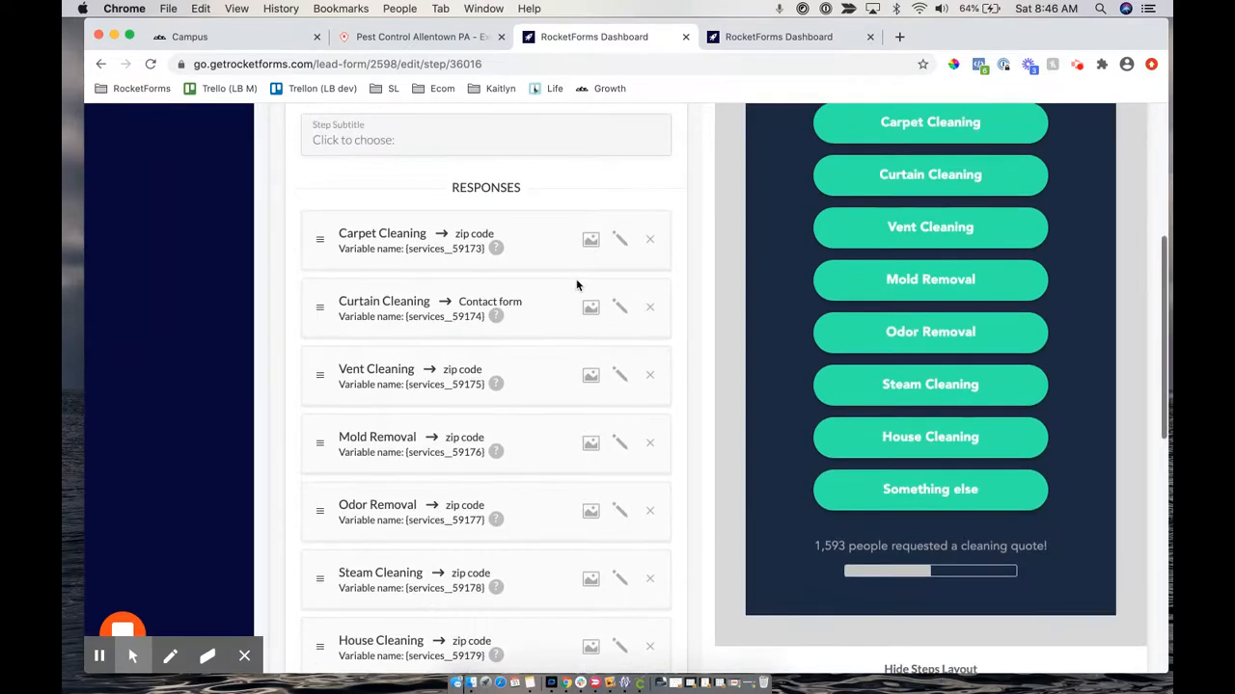
pyautogui.click(620, 308)
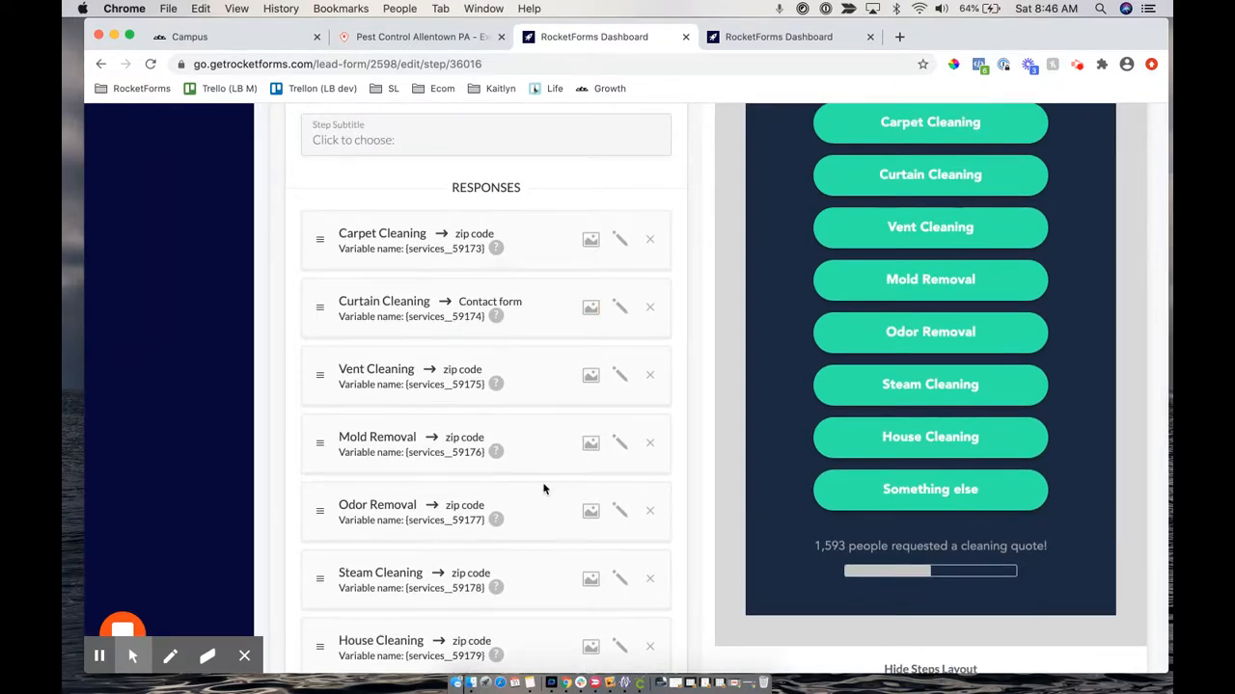
pyautogui.click(421, 300)
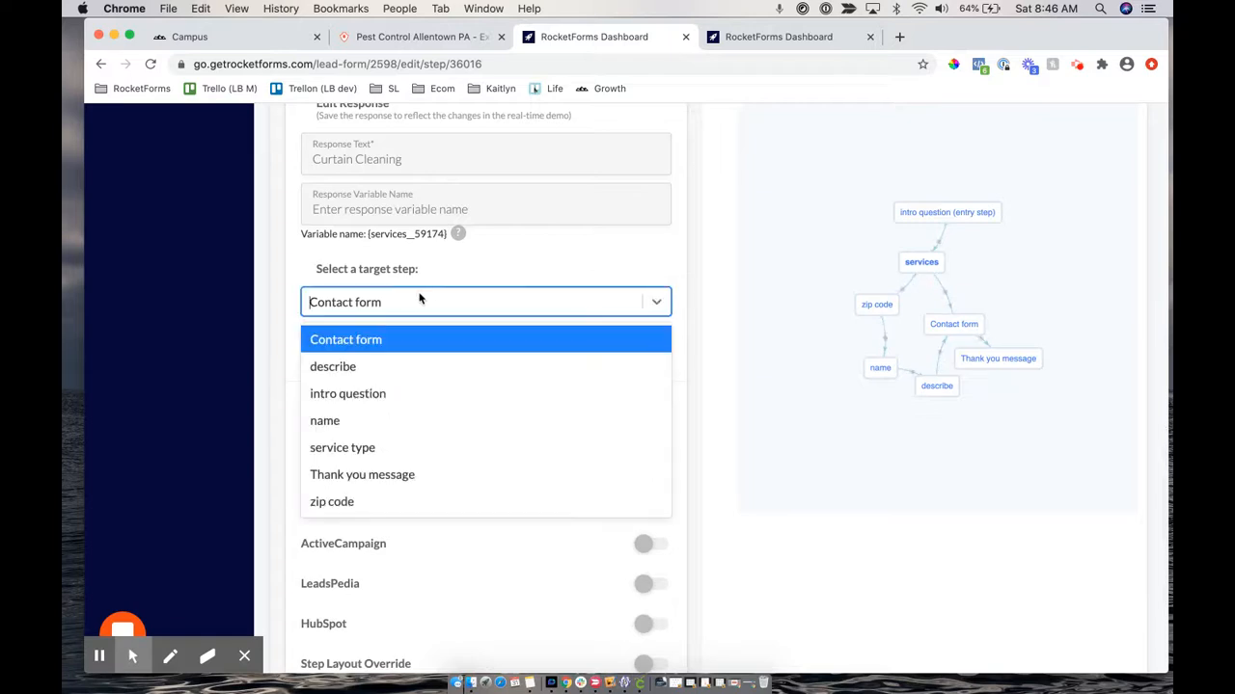
pyautogui.write('zip')
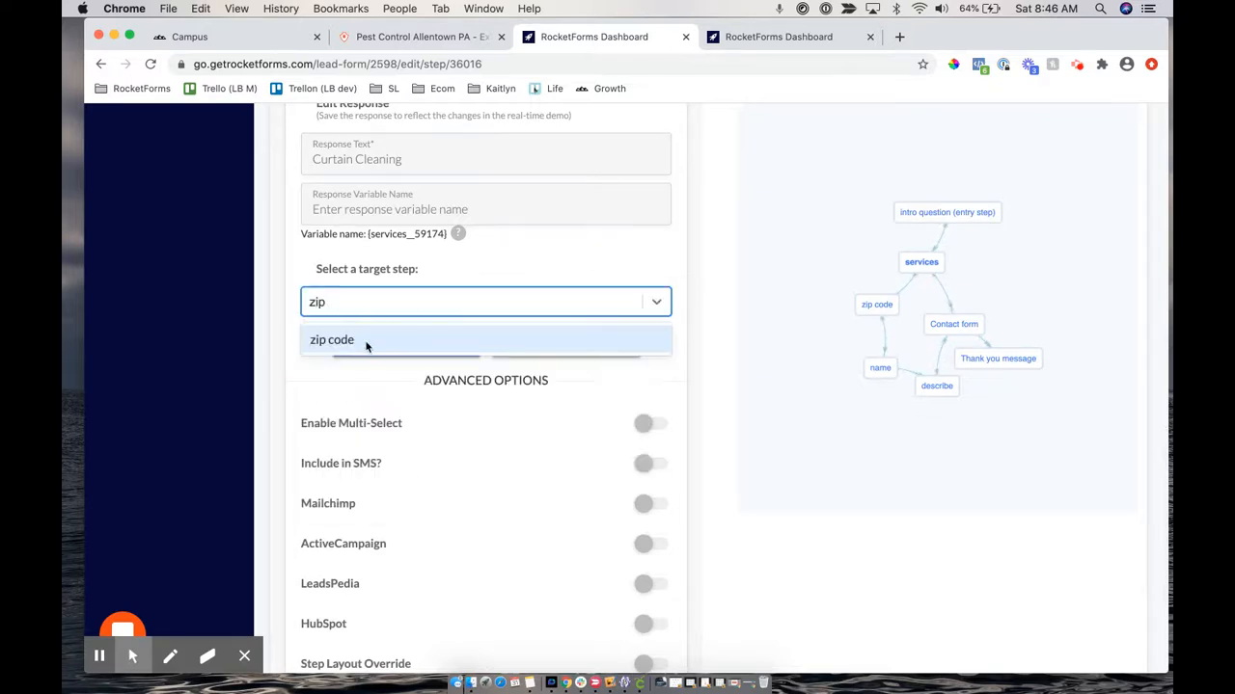
pyautogui.click(358, 339)
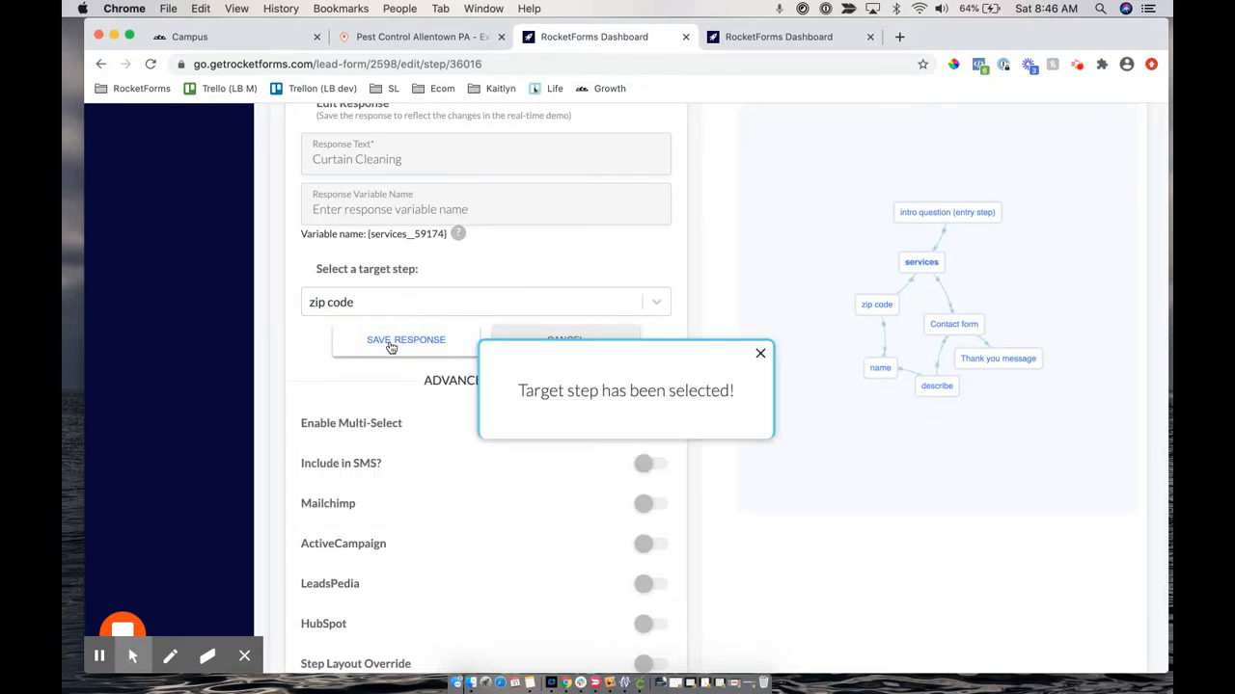
pyautogui.click(390, 344)
pyautogui.scroll(6, 567, 252)
pyautogui.scroll(3, 569, 252)
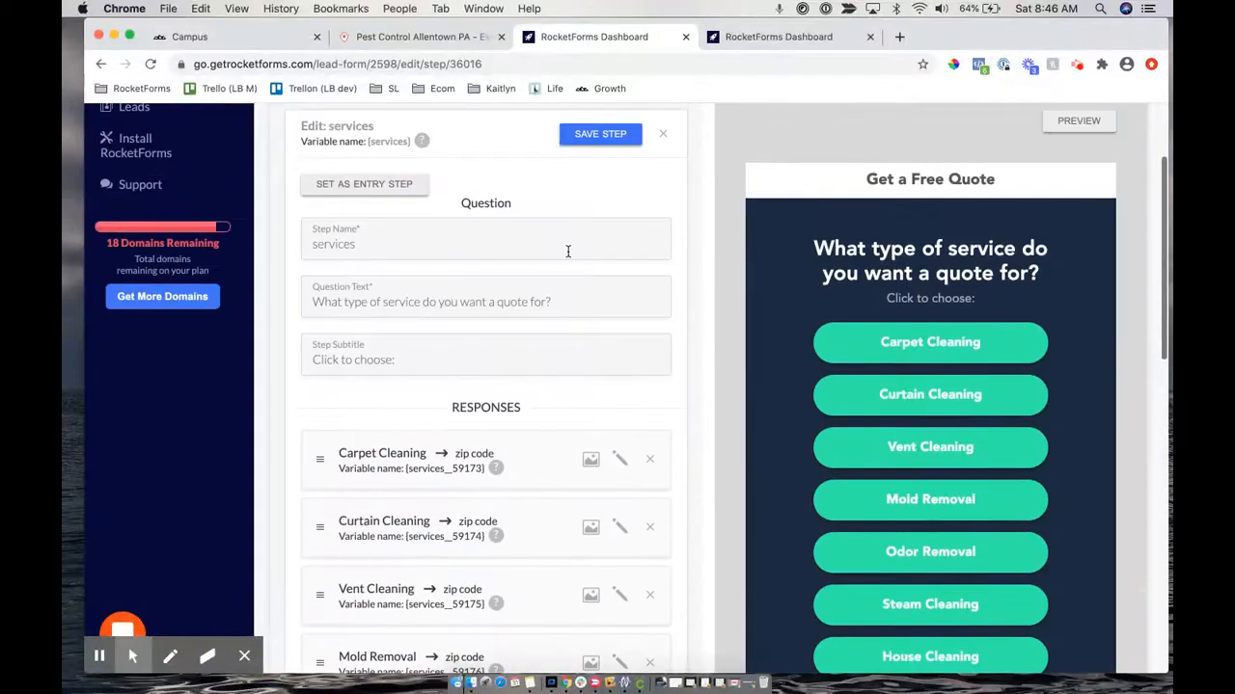
pyautogui.scroll(-2, 569, 251)
pyautogui.scroll(-5, 590, 297)
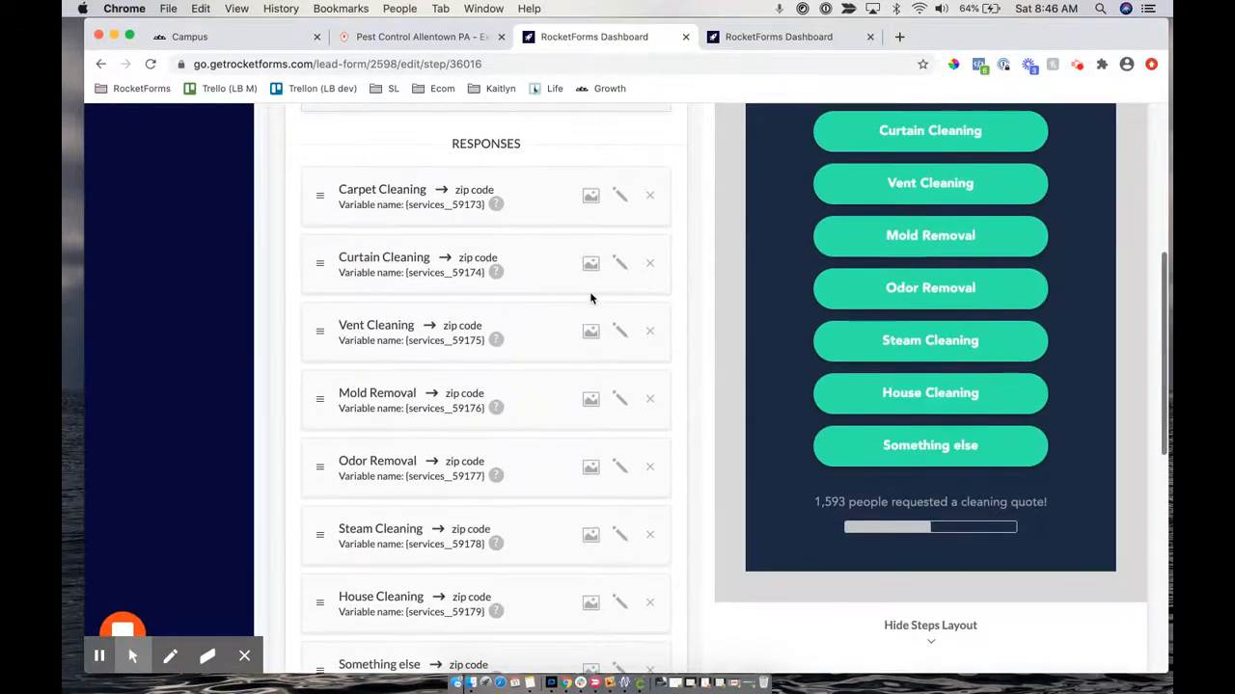
pyautogui.scroll(4, 590, 297)
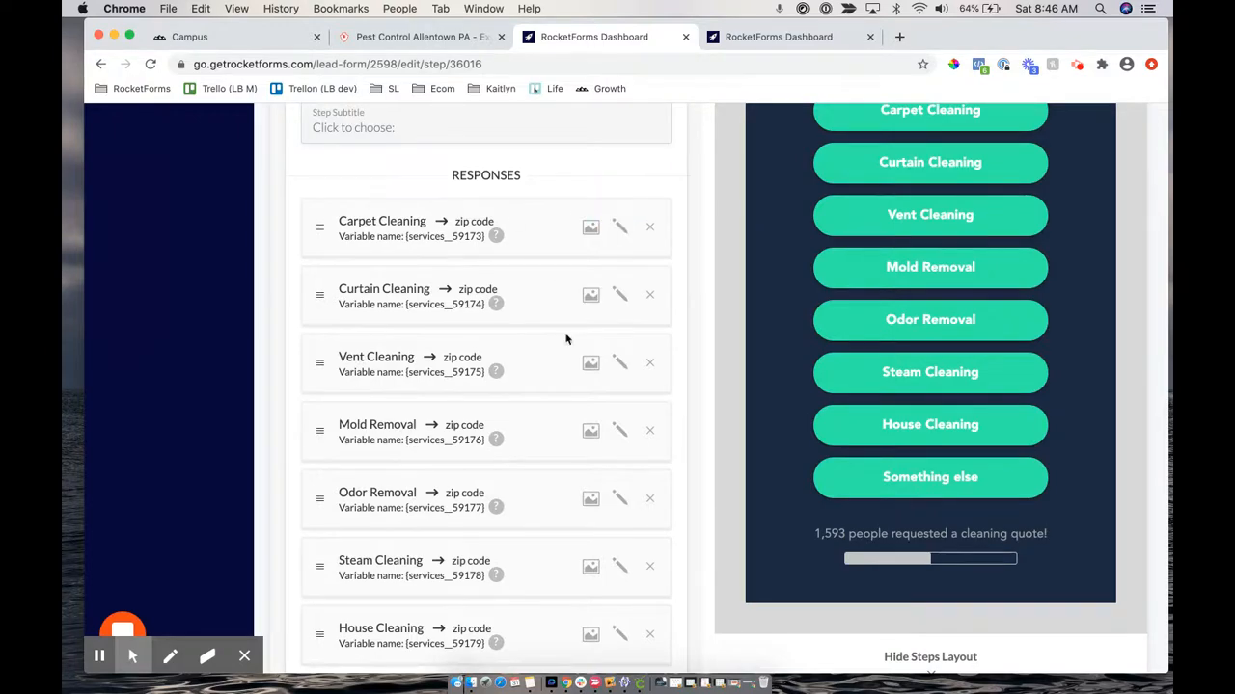
pyautogui.scroll(-2, 552, 372)
# Replace the first response's text 'Carpet Cleaning' with 'Deep Carpet Cleaning'
pyautogui.scroll(-5, 553, 376)
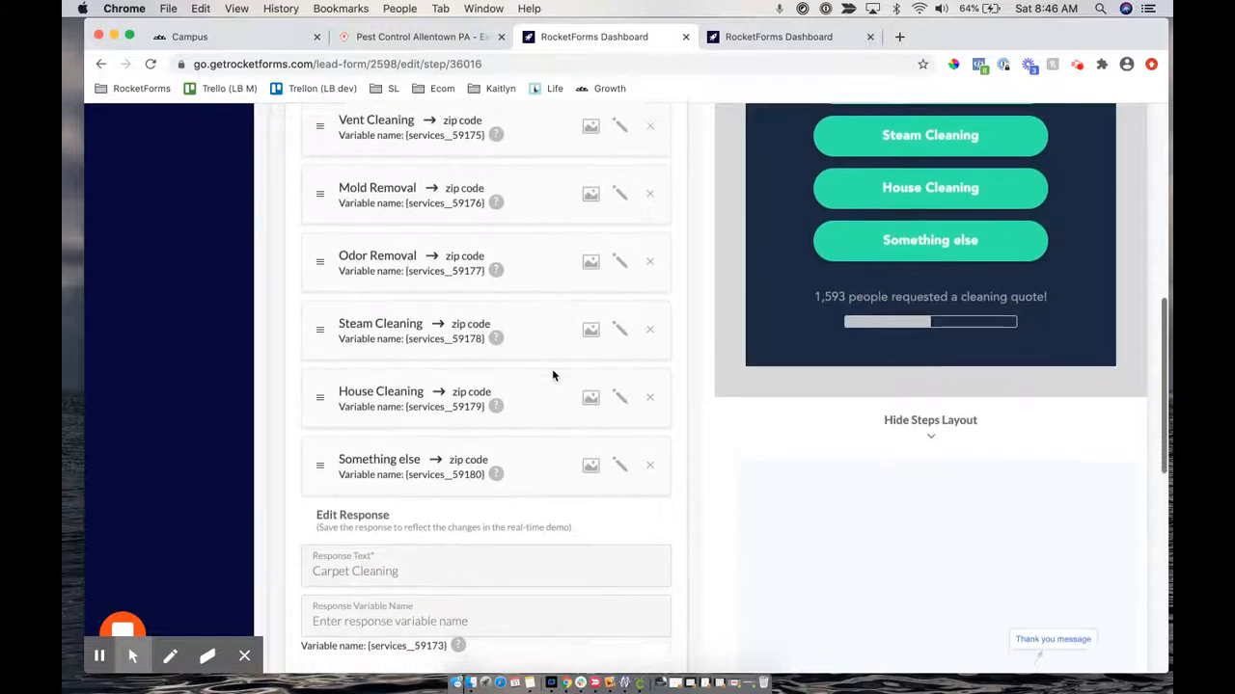
pyautogui.scroll(8, 551, 375)
pyautogui.scroll(-9, 552, 376)
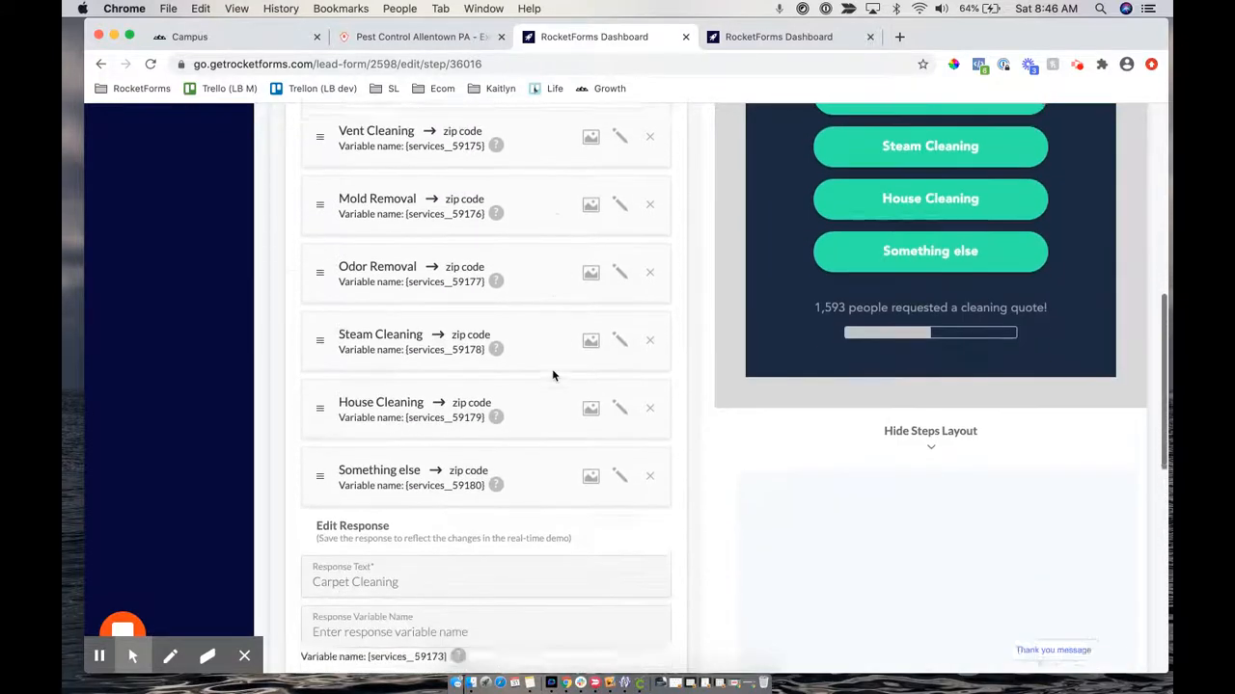
pyautogui.moveTo(298, 386); pyautogui.dragTo(398, 387)
pyautogui.scroll(-1, 336, 438)
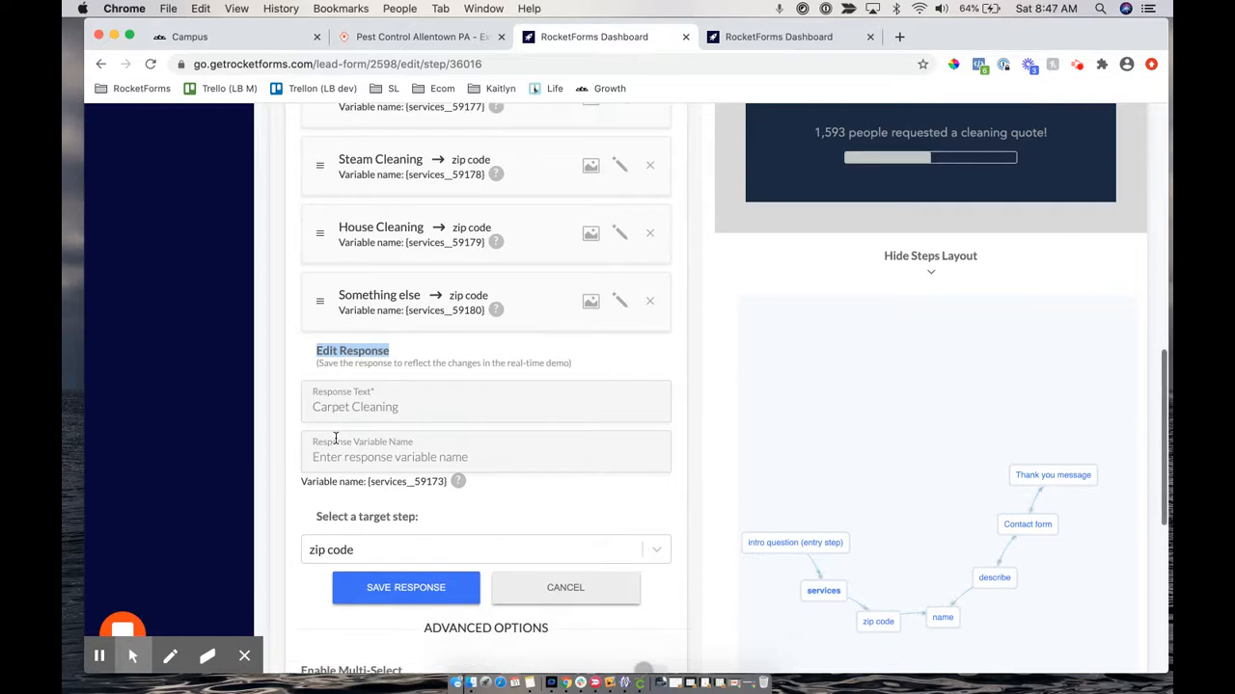
pyautogui.click(315, 396)
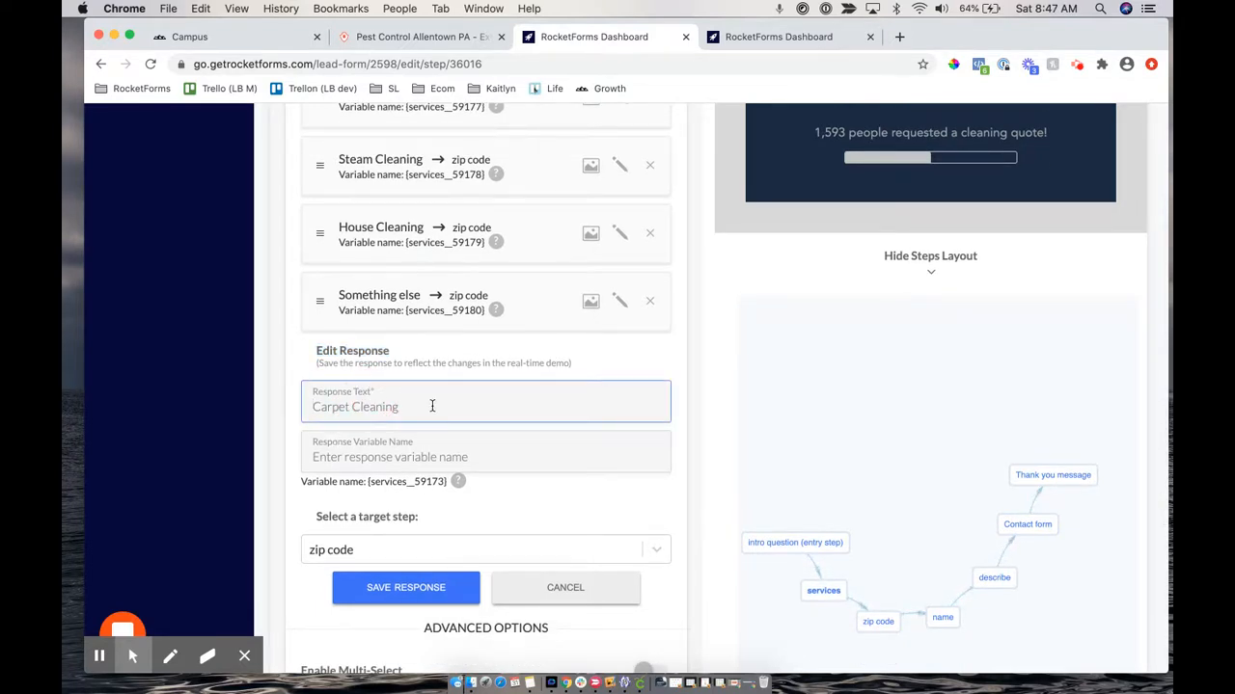
pyautogui.moveTo(311, 406); pyautogui.dragTo(415, 406)
pyautogui.scroll(10, 866, 275)
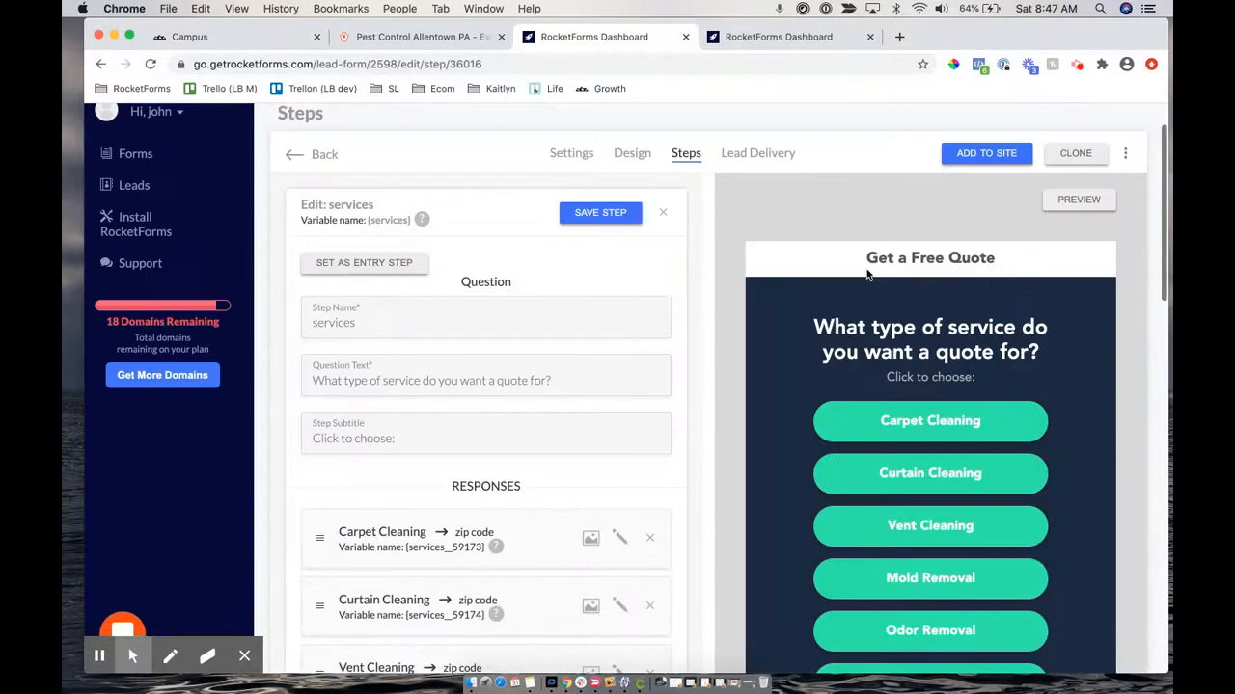
pyautogui.scroll(-10, 866, 275)
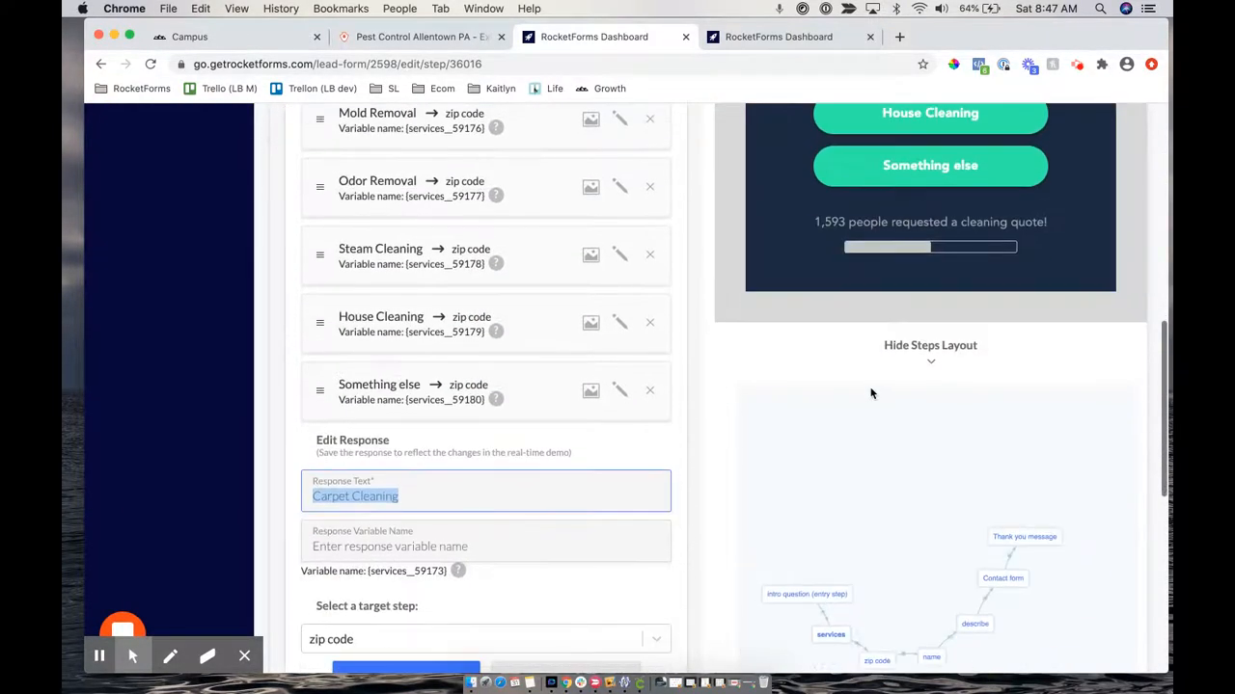
pyautogui.tripleClick(407, 498)
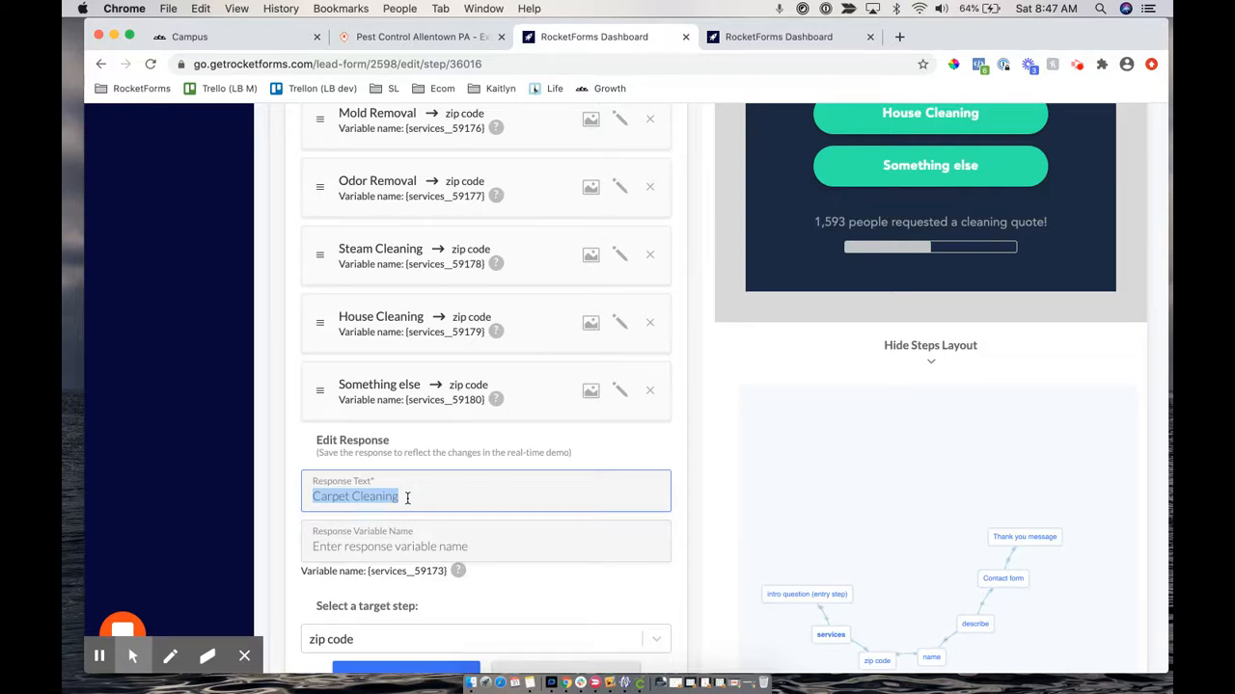
pyautogui.write('Deep Car')
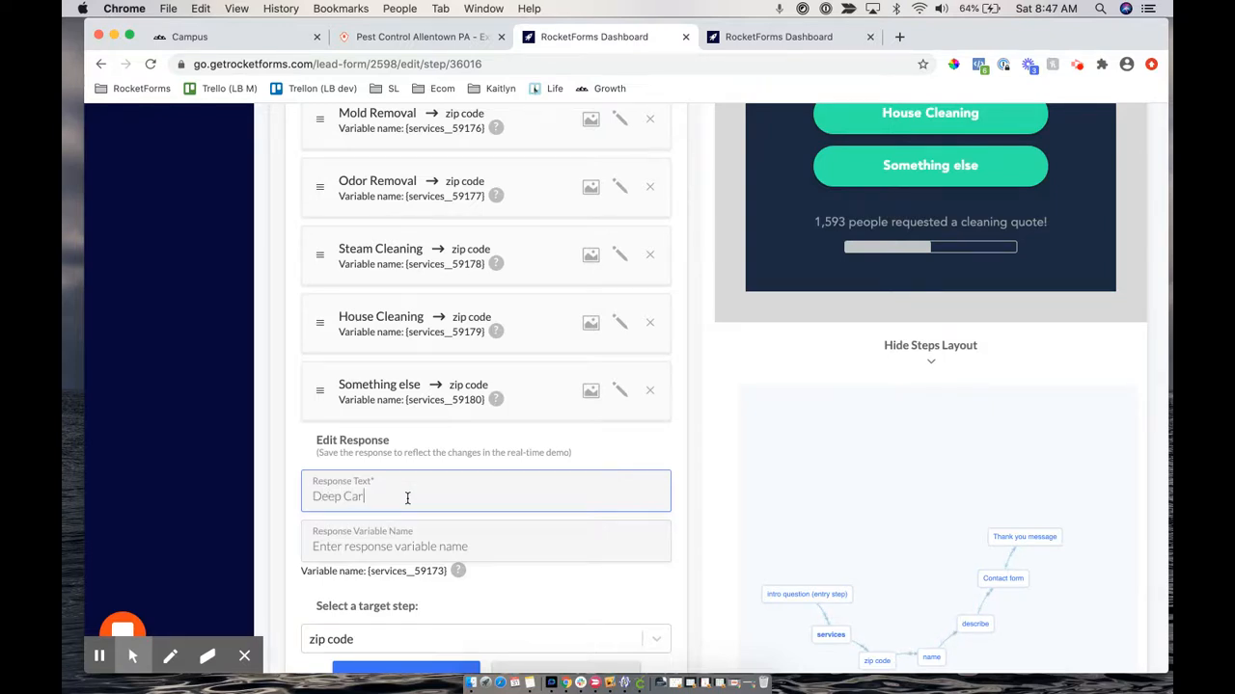
pyautogui.write('pet Cleaning')
# Save the Deep Carpet Cleaning response so the preview's top teal button matches
pyautogui.scroll(-1, 395, 570)
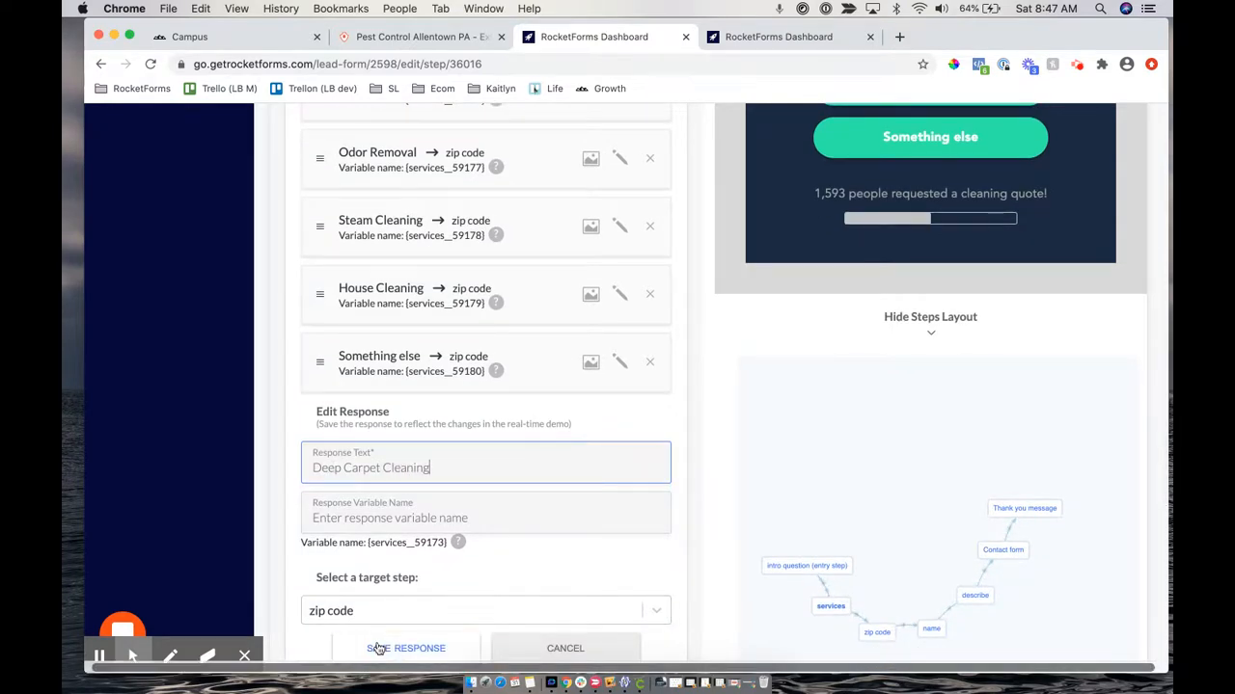
pyautogui.scroll(-3, 379, 648)
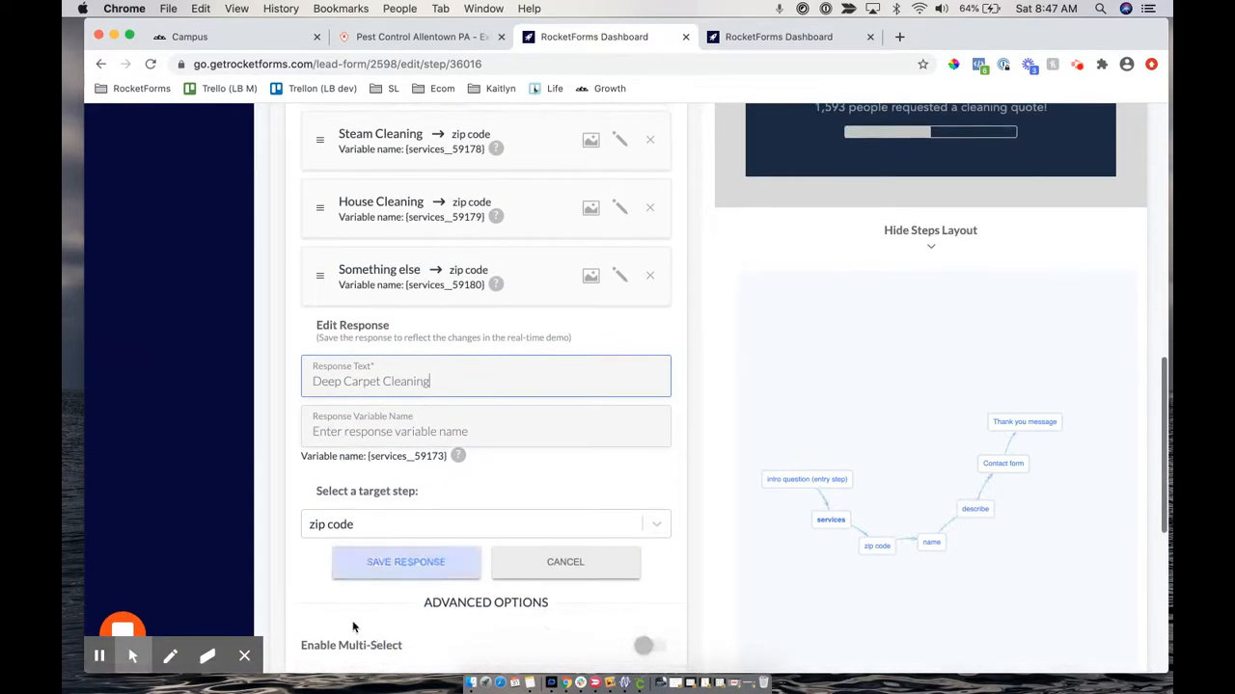
pyautogui.click(170, 656)
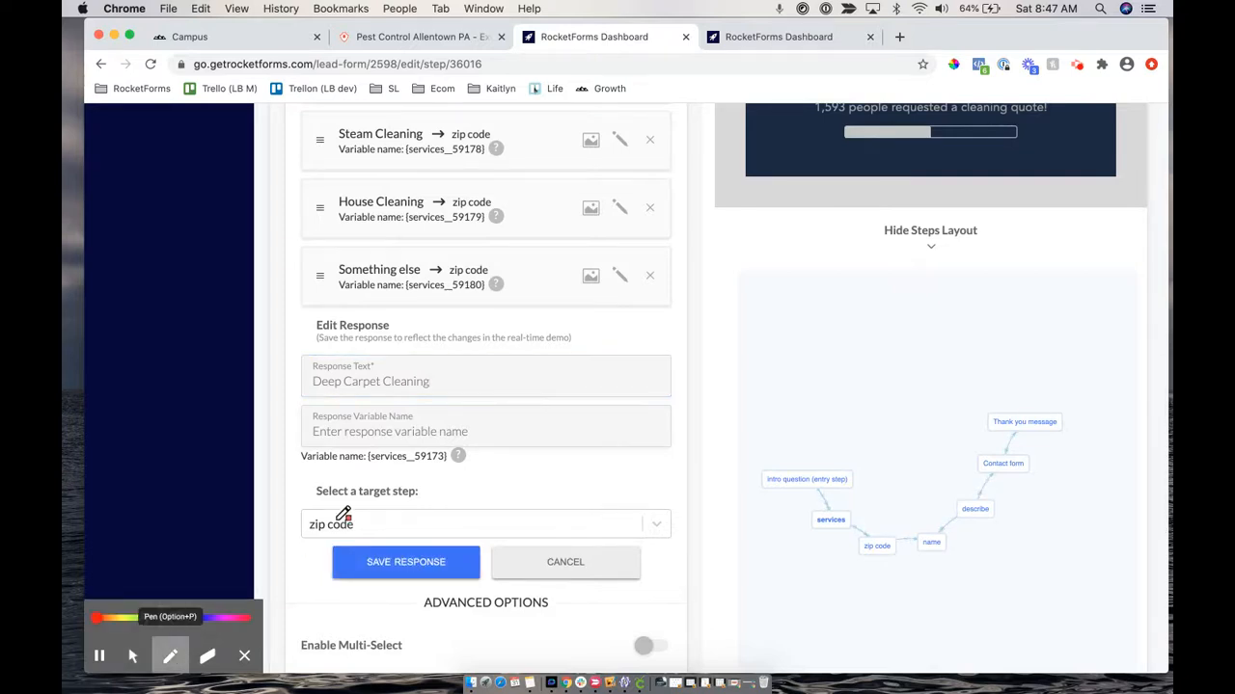
pyautogui.moveTo(333, 481)
pyautogui.mouseDown()
pyautogui.moveTo(307, 523)
pyautogui.moveTo(491, 543)
pyautogui.moveTo(300, 463)
pyautogui.mouseUp()
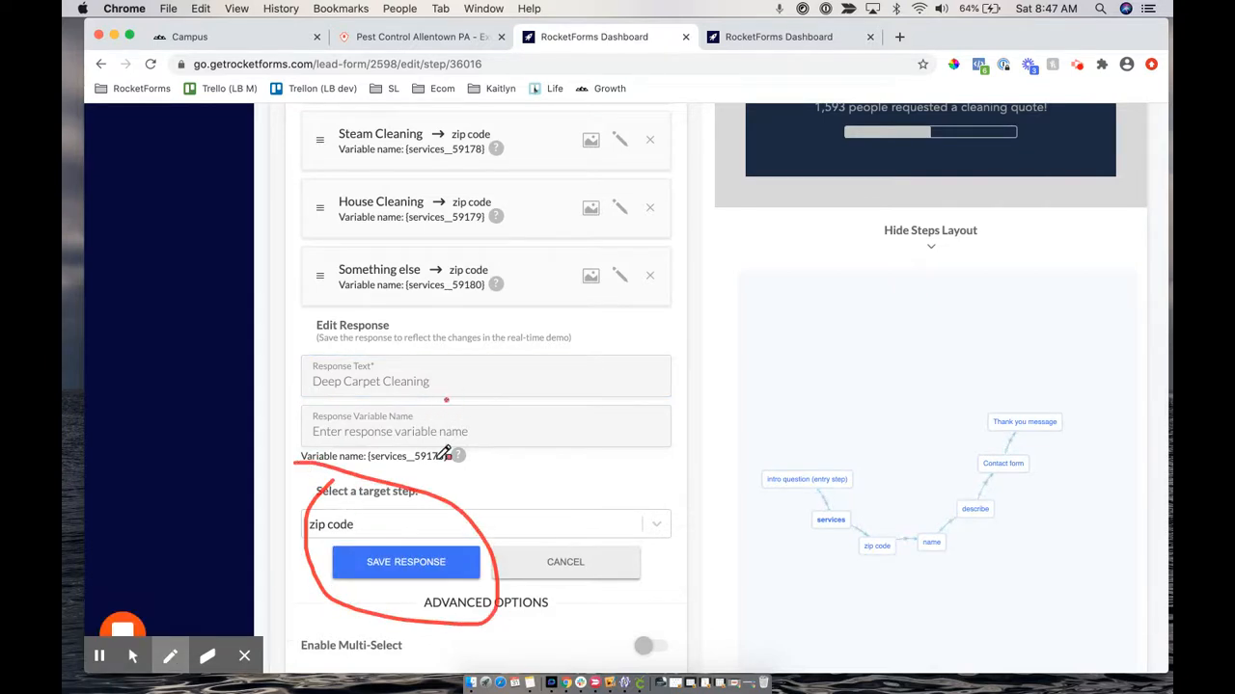
pyautogui.moveTo(446, 400); pyautogui.dragTo(431, 502)
pyautogui.moveTo(465, 440); pyautogui.dragTo(417, 463)
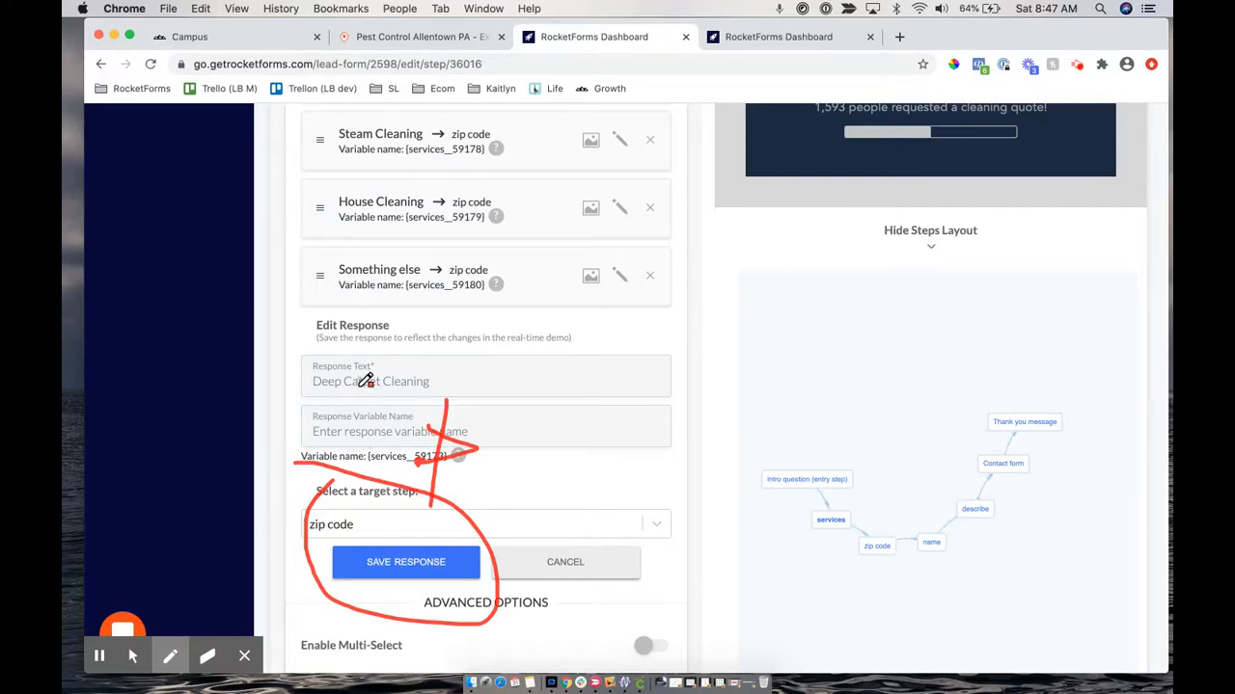
pyautogui.scroll(10, 480, 303)
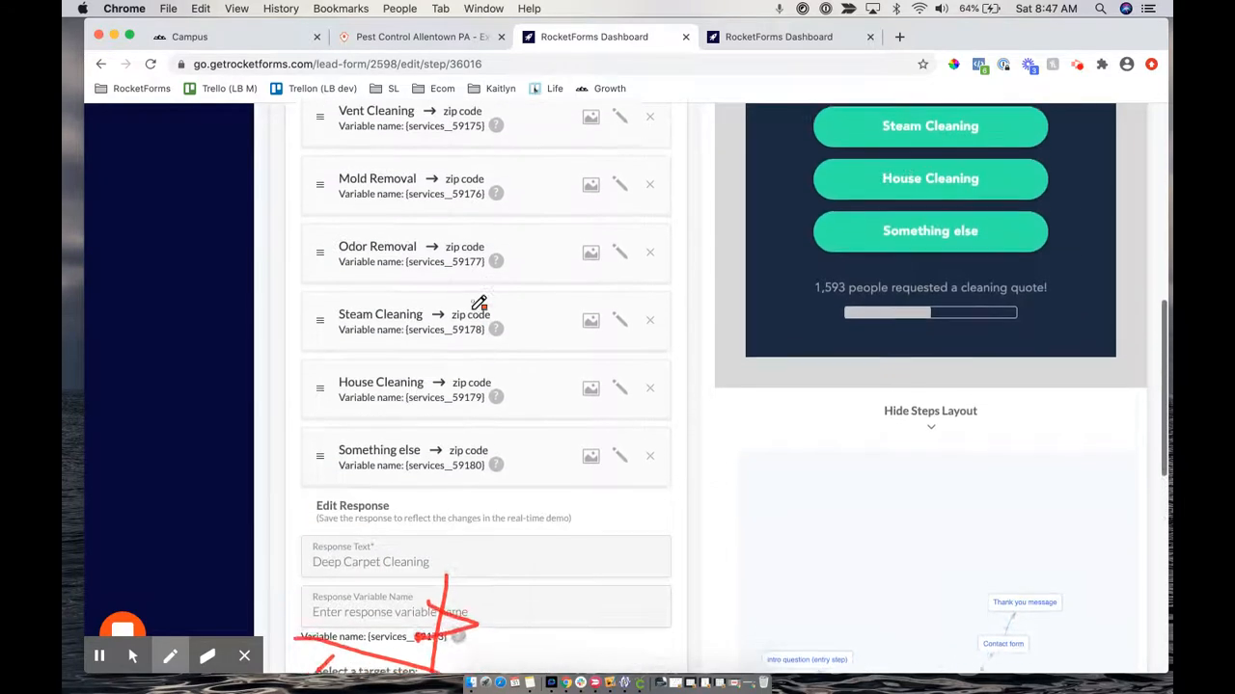
pyautogui.scroll(5, 479, 303)
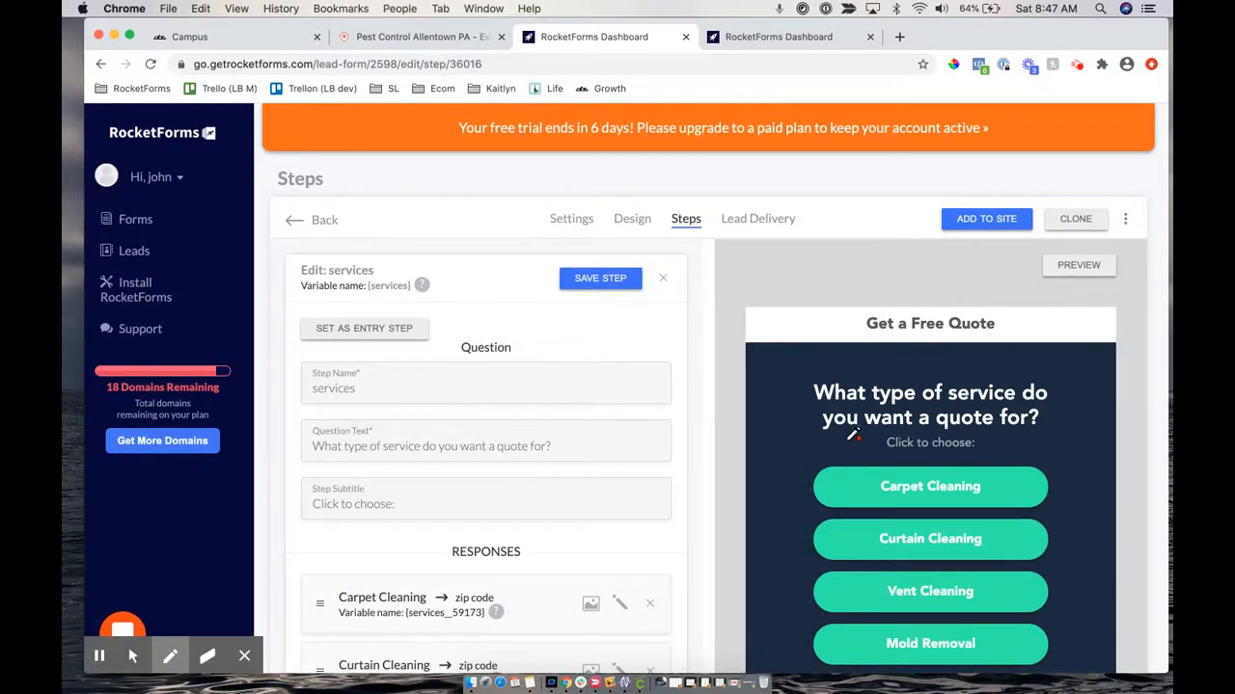
pyautogui.scroll(-1, 576, 474)
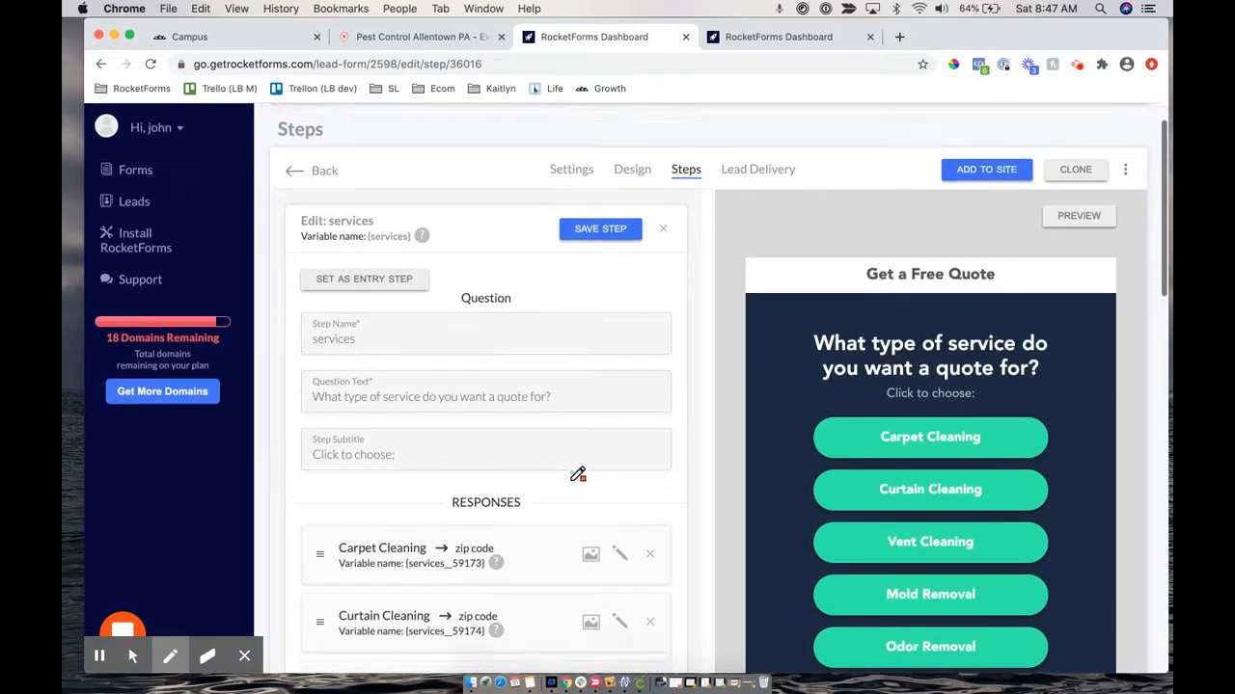
pyautogui.scroll(-10, 576, 475)
pyautogui.scroll(-7, 577, 474)
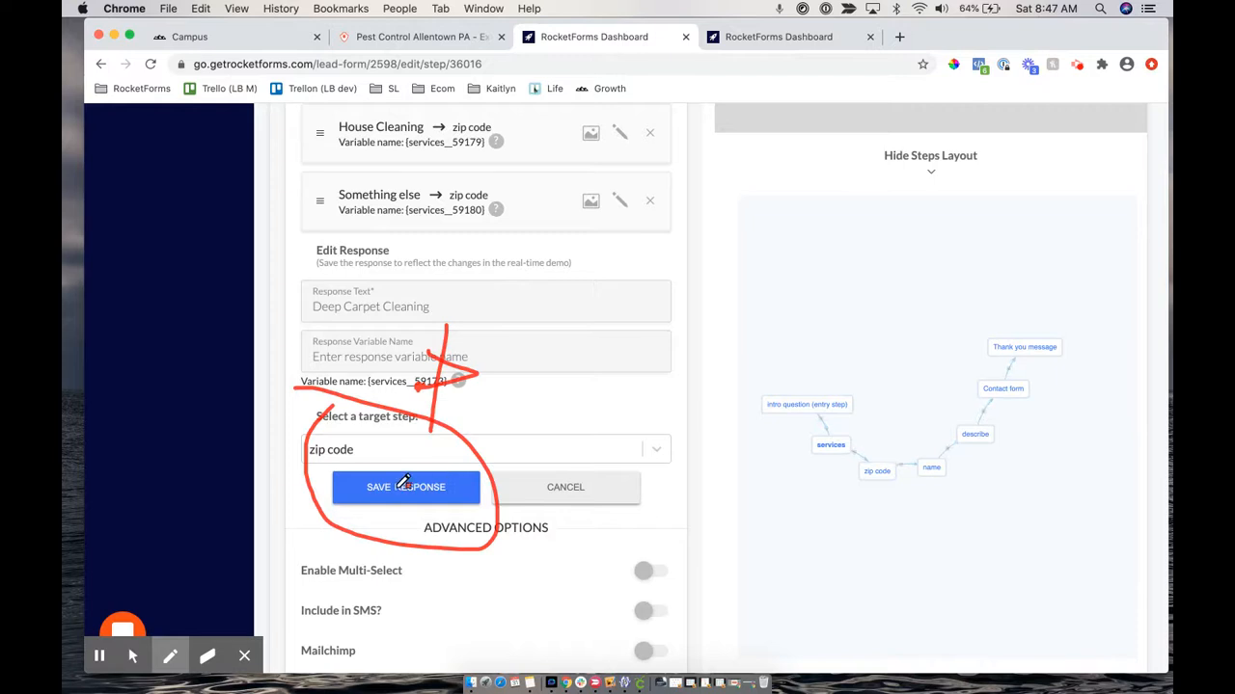
pyautogui.press('e')
pyautogui.moveTo(430, 497)
pyautogui.mouseDown()
pyautogui.moveTo(386, 540)
pyautogui.moveTo(311, 496)
pyautogui.moveTo(309, 446)
pyautogui.moveTo(326, 395)
pyautogui.moveTo(352, 409)
pyautogui.moveTo(313, 389)
pyautogui.mouseUp()
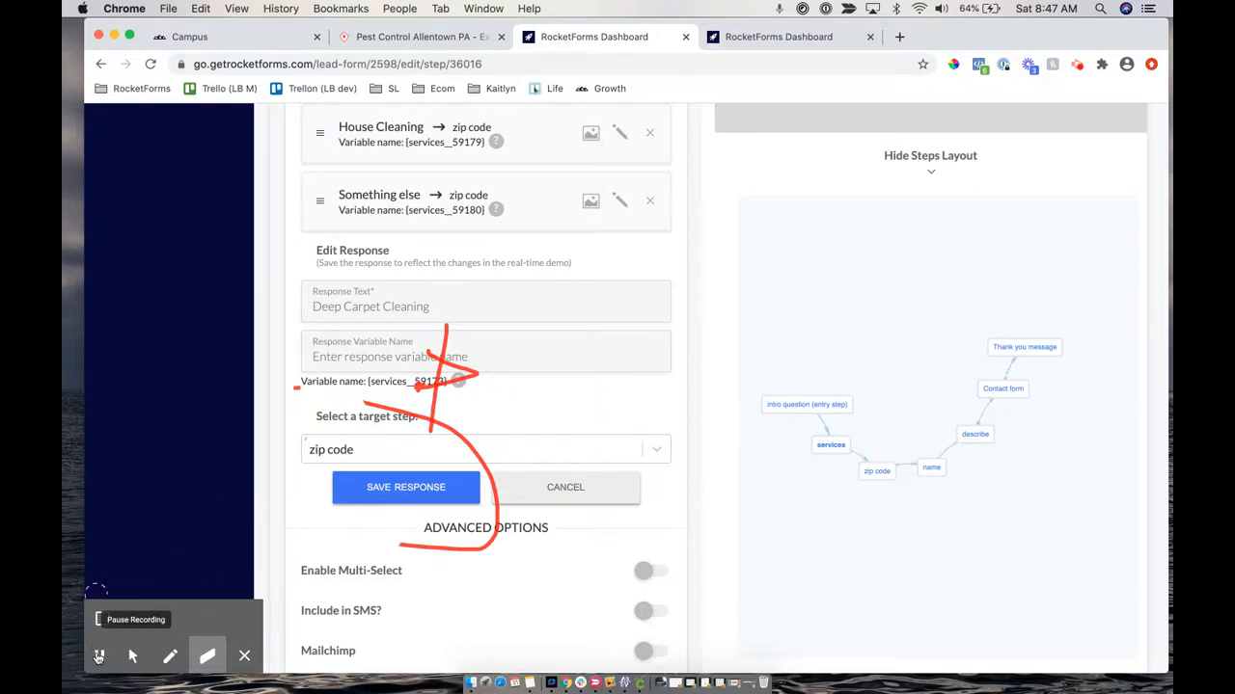
pyautogui.click(98, 656)
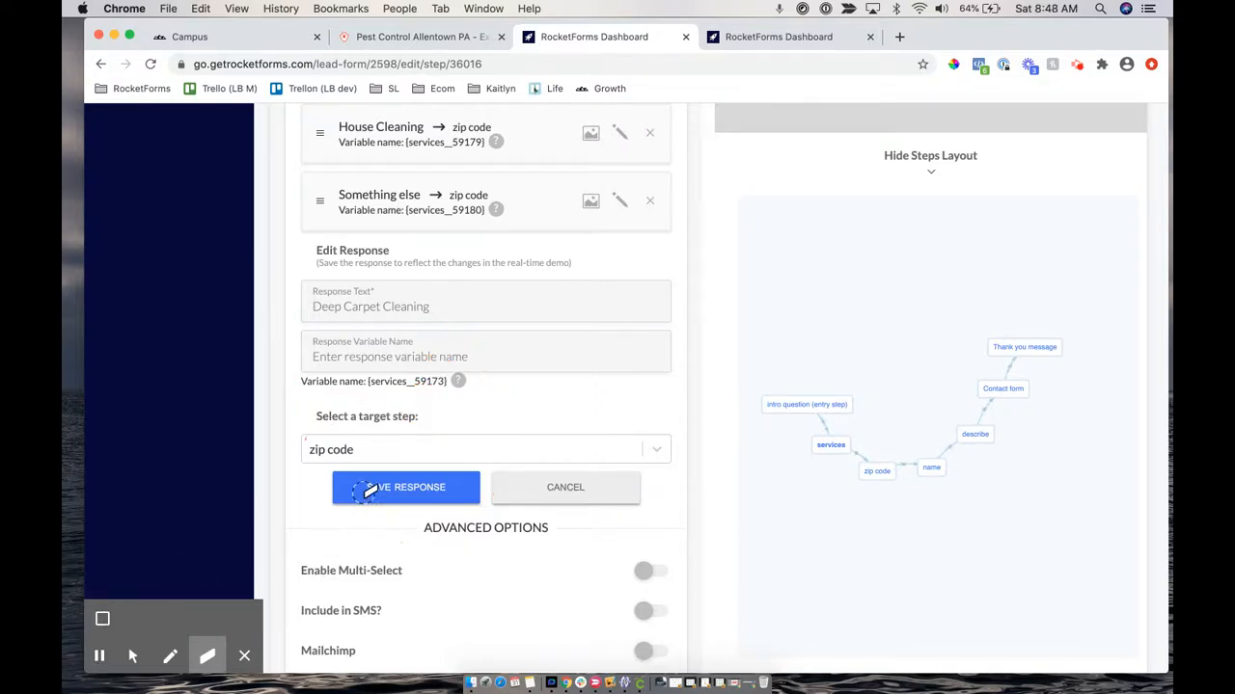
pyautogui.click(133, 656)
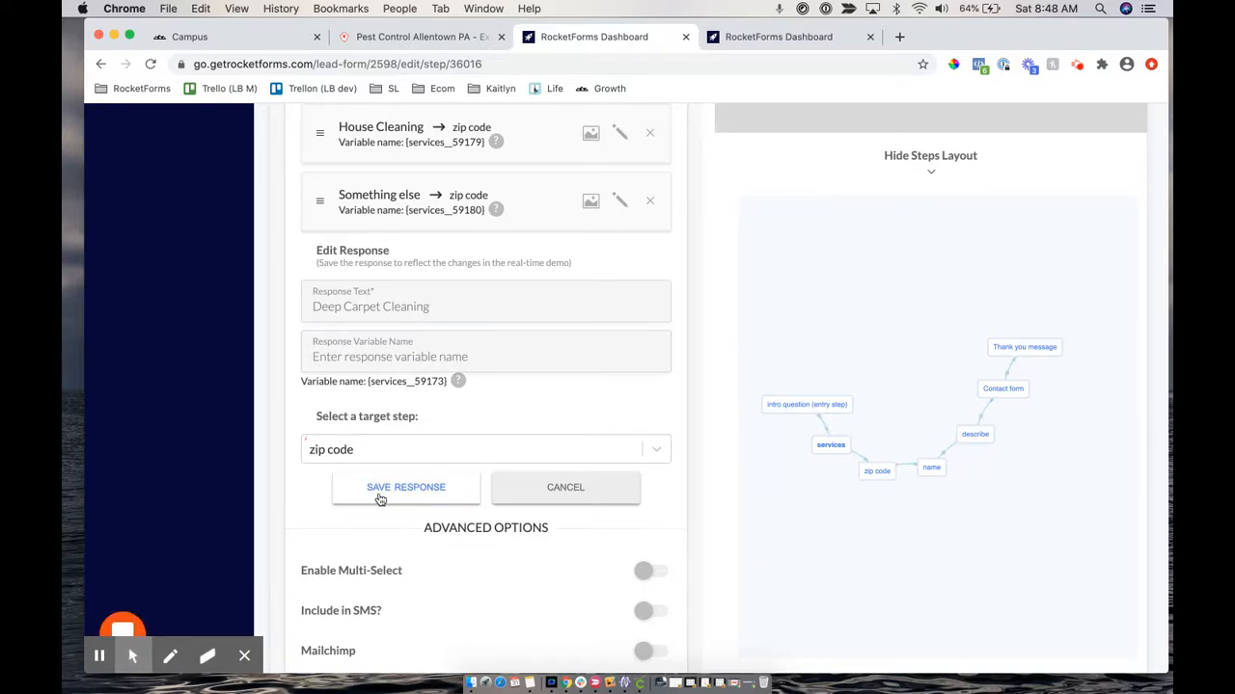
pyautogui.click(357, 495)
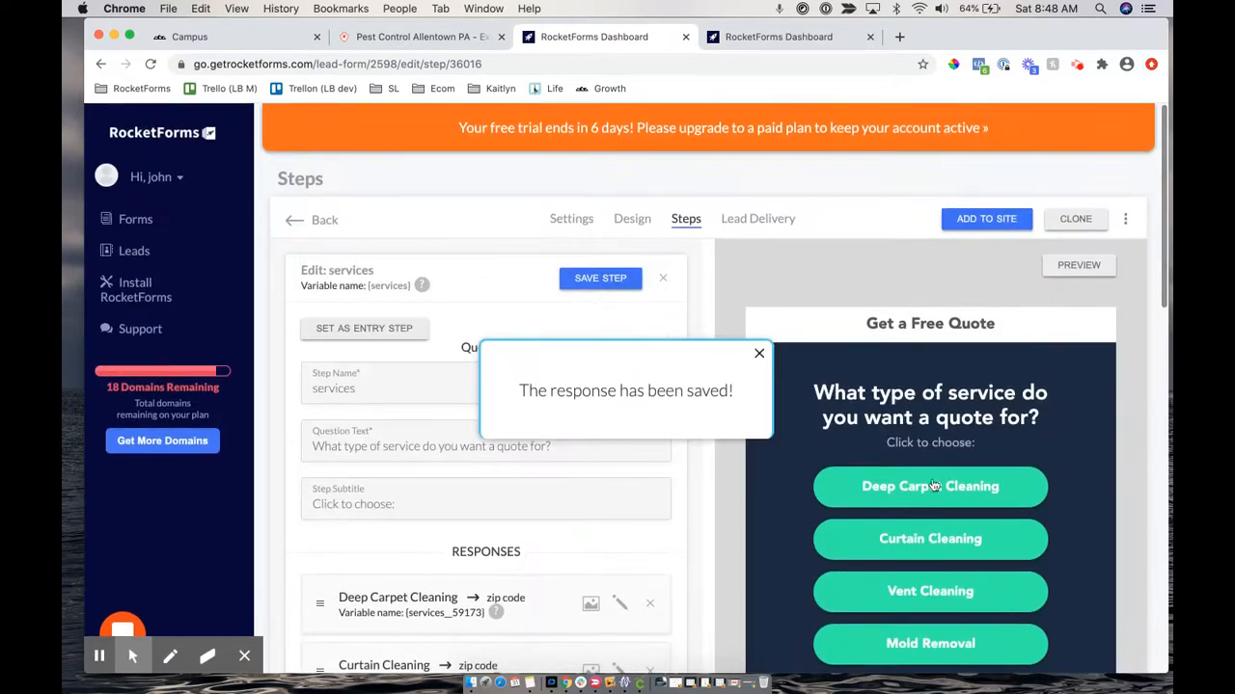
pyautogui.scroll(-2, 578, 482)
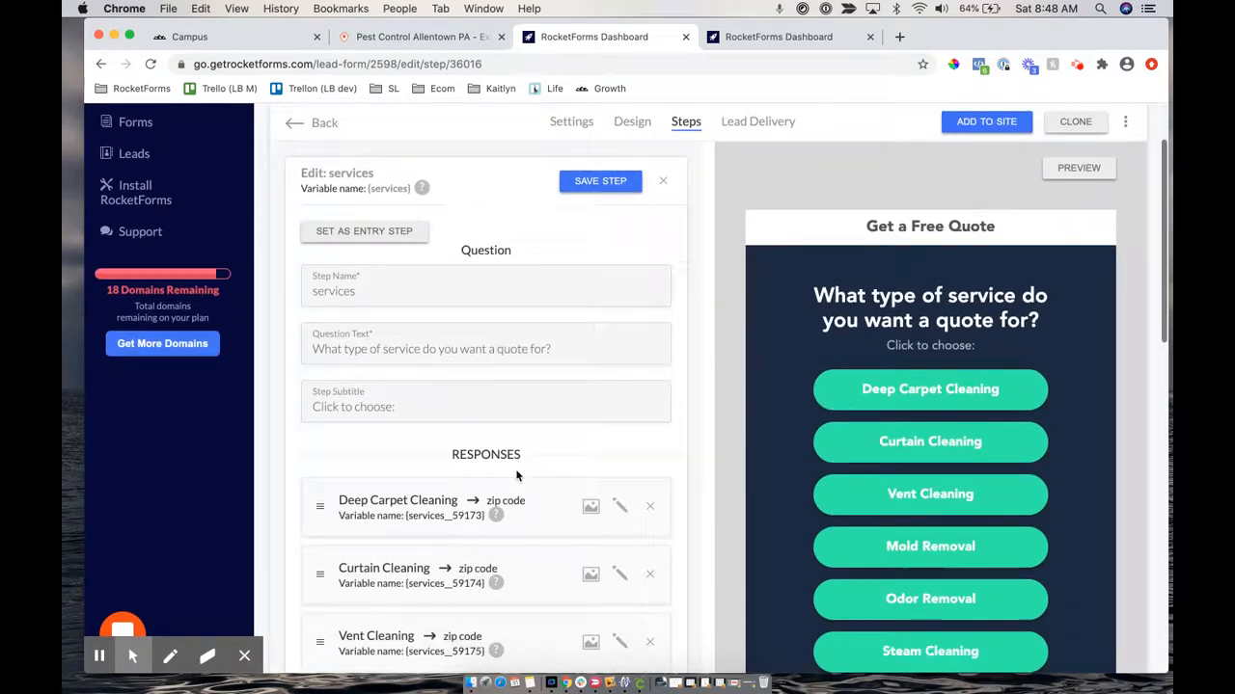
# Delete 'Deep' so the first response reads Carpet Cleaning again
pyautogui.click(617, 494)
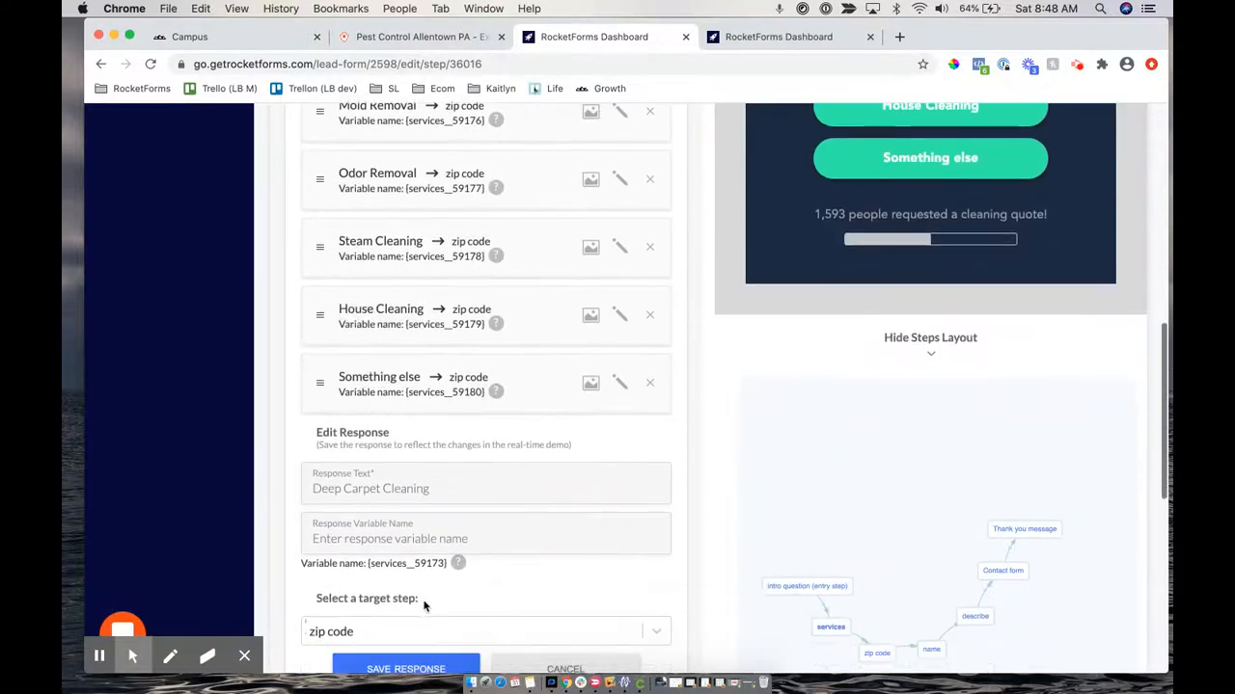
pyautogui.moveTo(349, 489); pyautogui.dragTo(272, 470)
pyautogui.press('BackSpace')
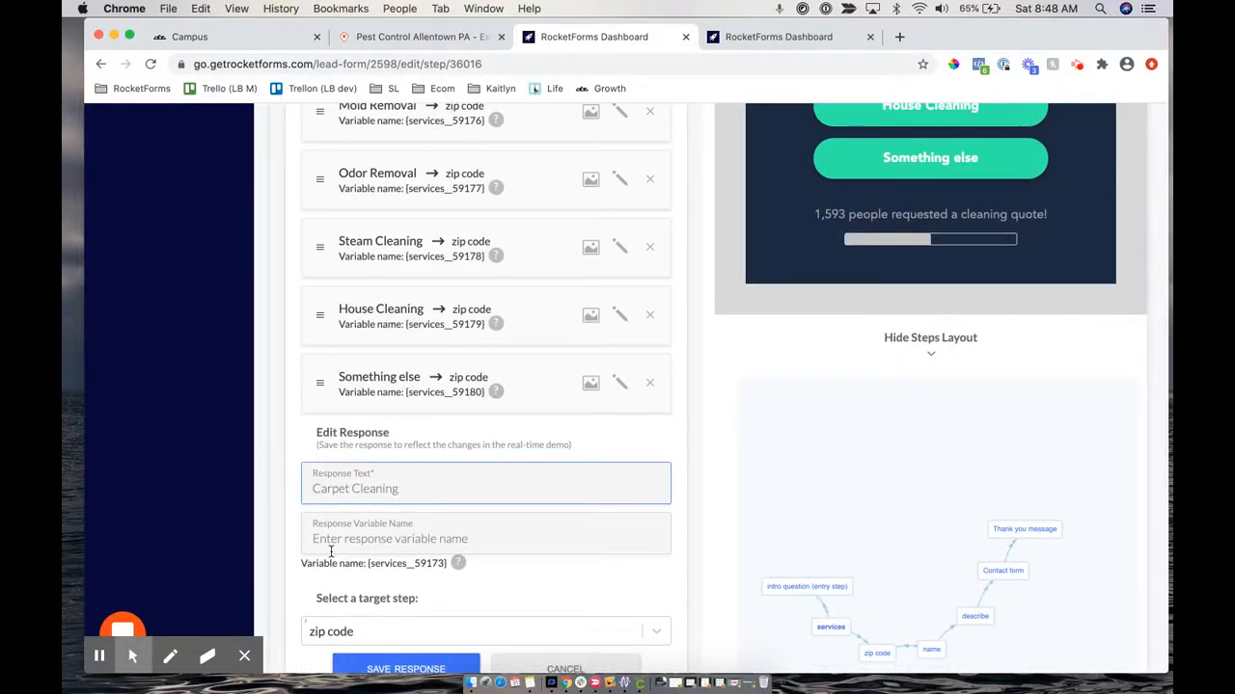
pyautogui.scroll(-1, 331, 552)
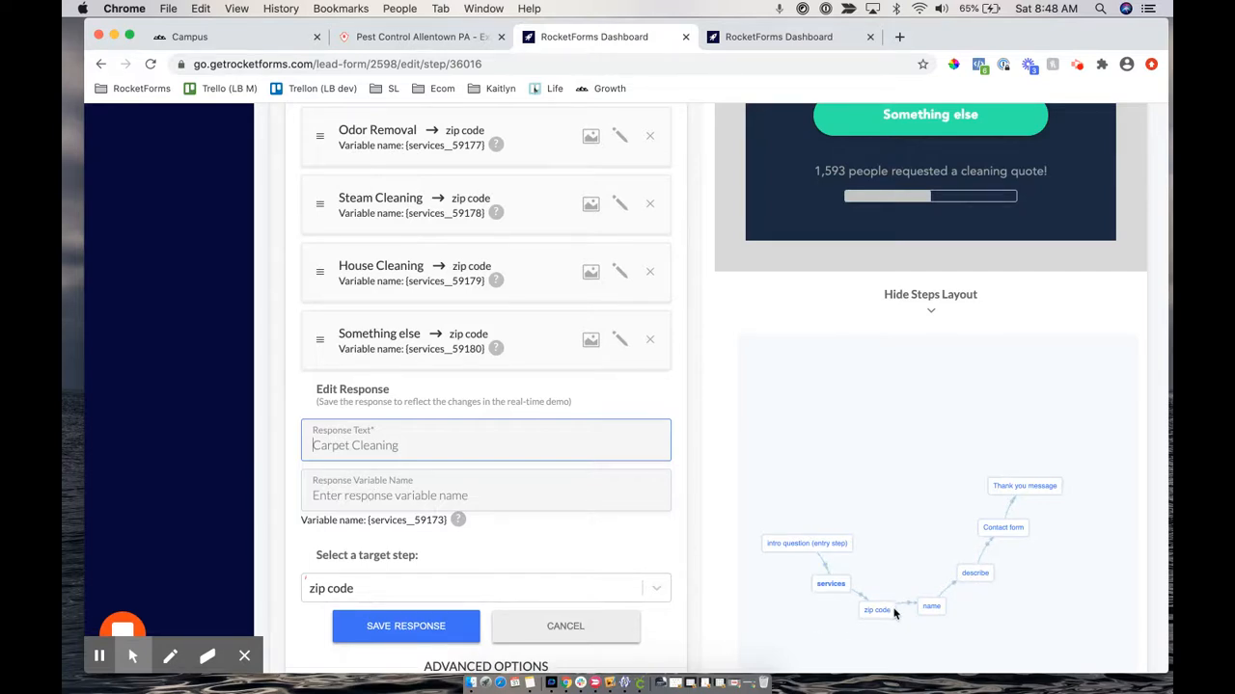
# Type carpetcleaning as the variable name, then clear it back to default services_59173
pyautogui.click(382, 492)
pyautogui.write('carpetcleaning')
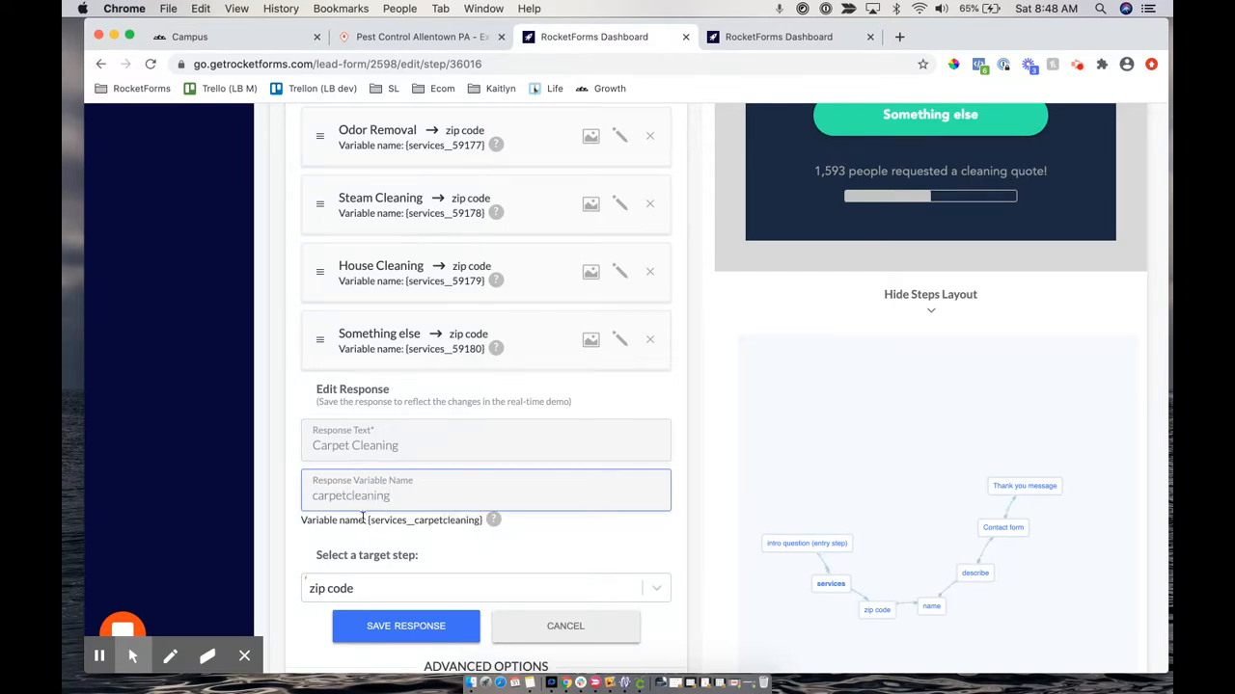
pyautogui.click(330, 522)
pyautogui.click(490, 519)
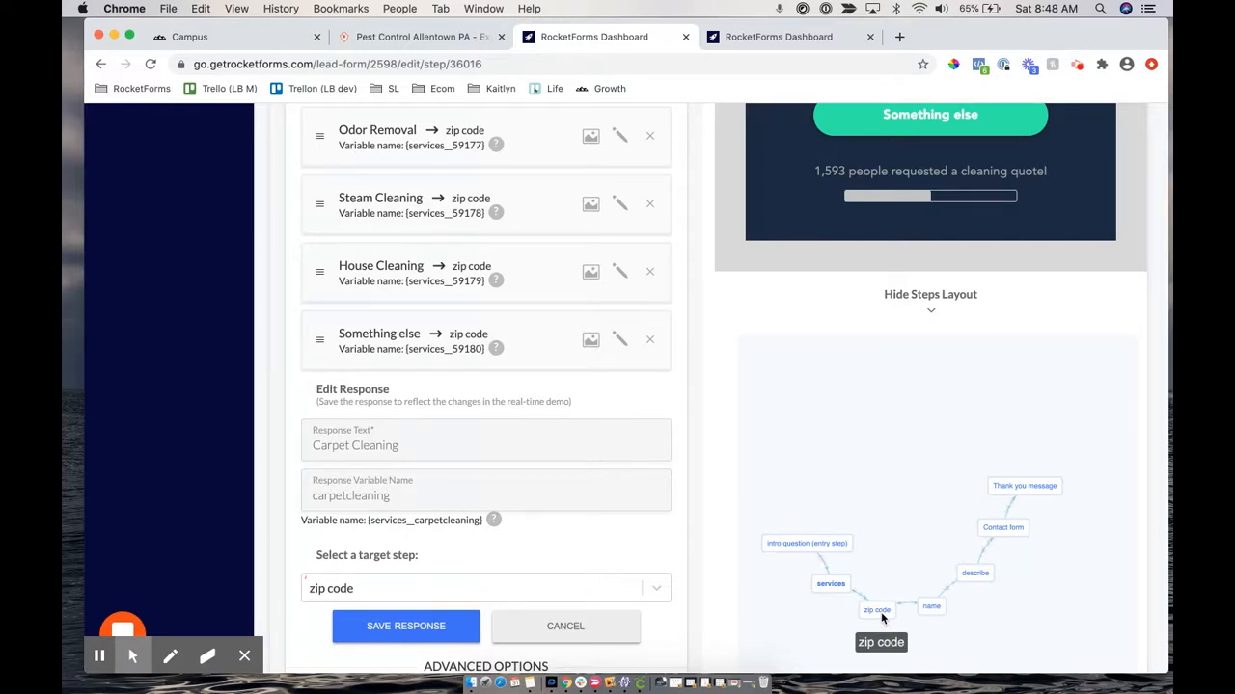
pyautogui.doubleClick(384, 496)
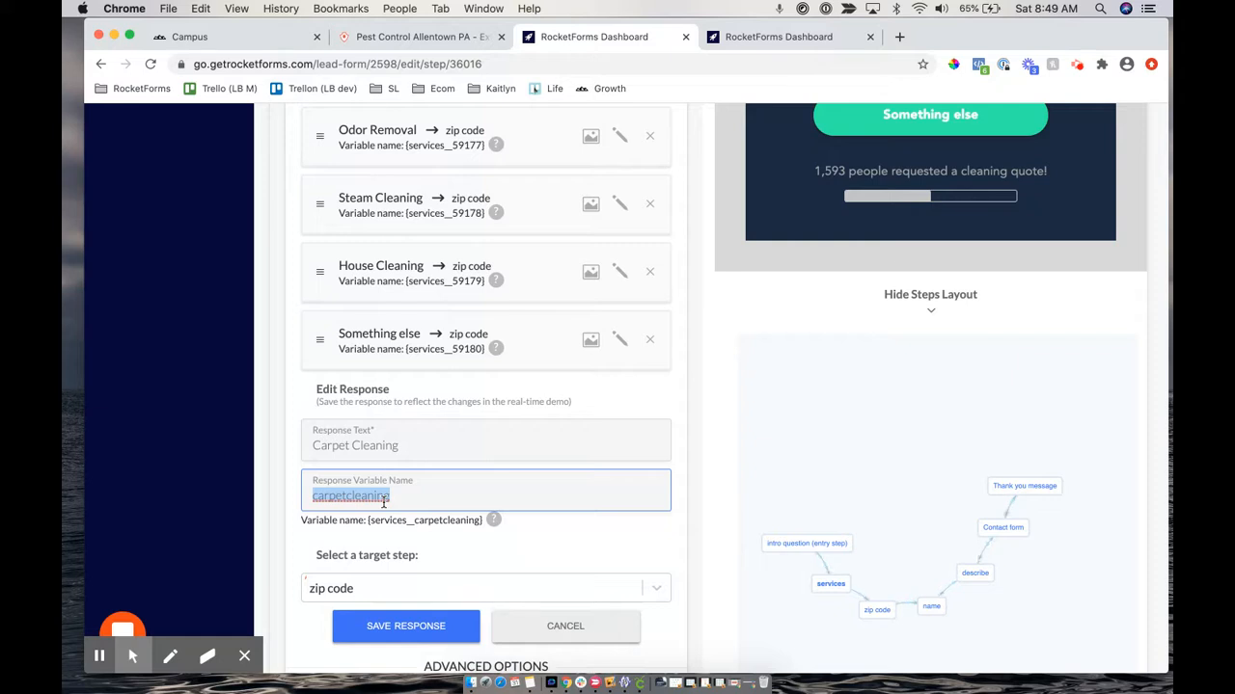
pyautogui.press('BackSpace')
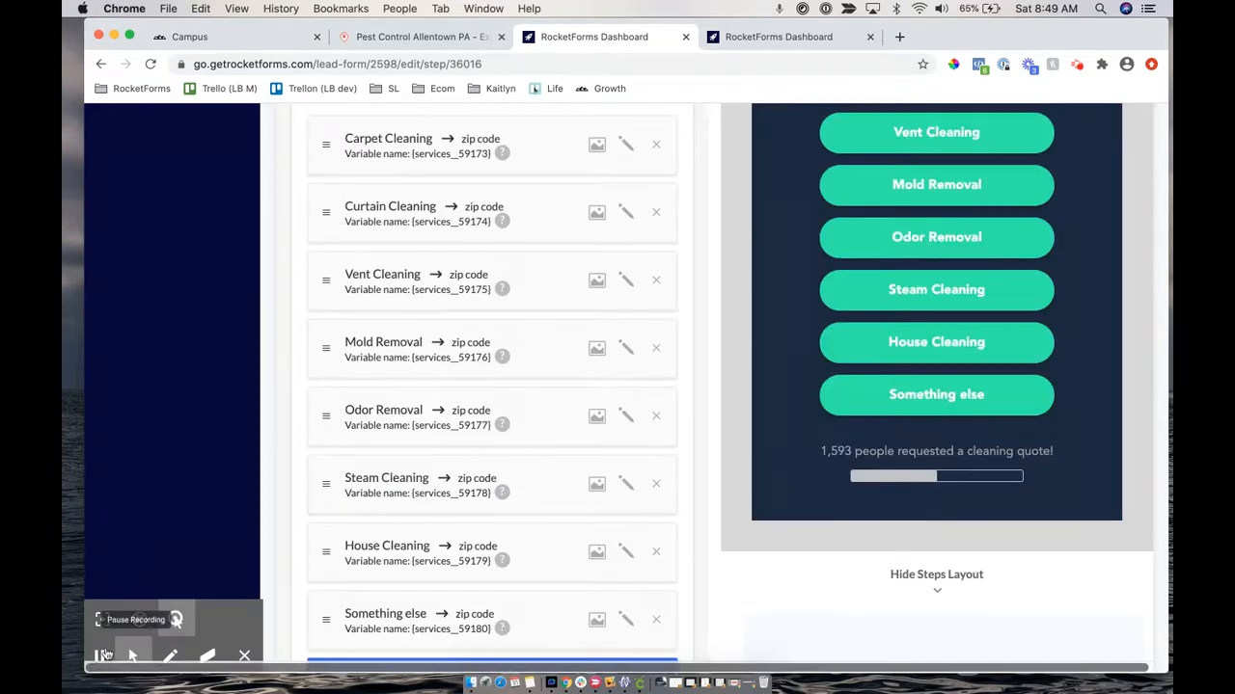
pyautogui.scroll(-1, 452, 477)
pyautogui.scroll(2, 453, 477)
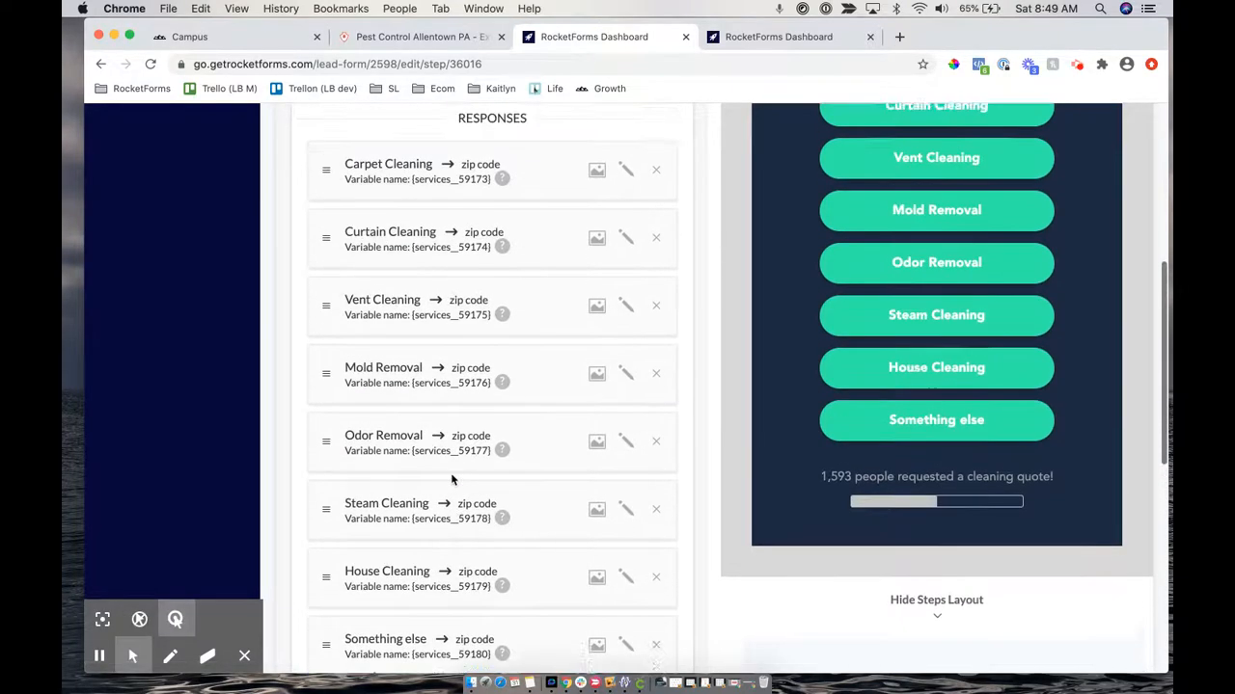
# Move Vent Cleaning to second place, above Curtain Cleaning, and glance at the Pest Control page
pyautogui.scroll(1, 451, 477)
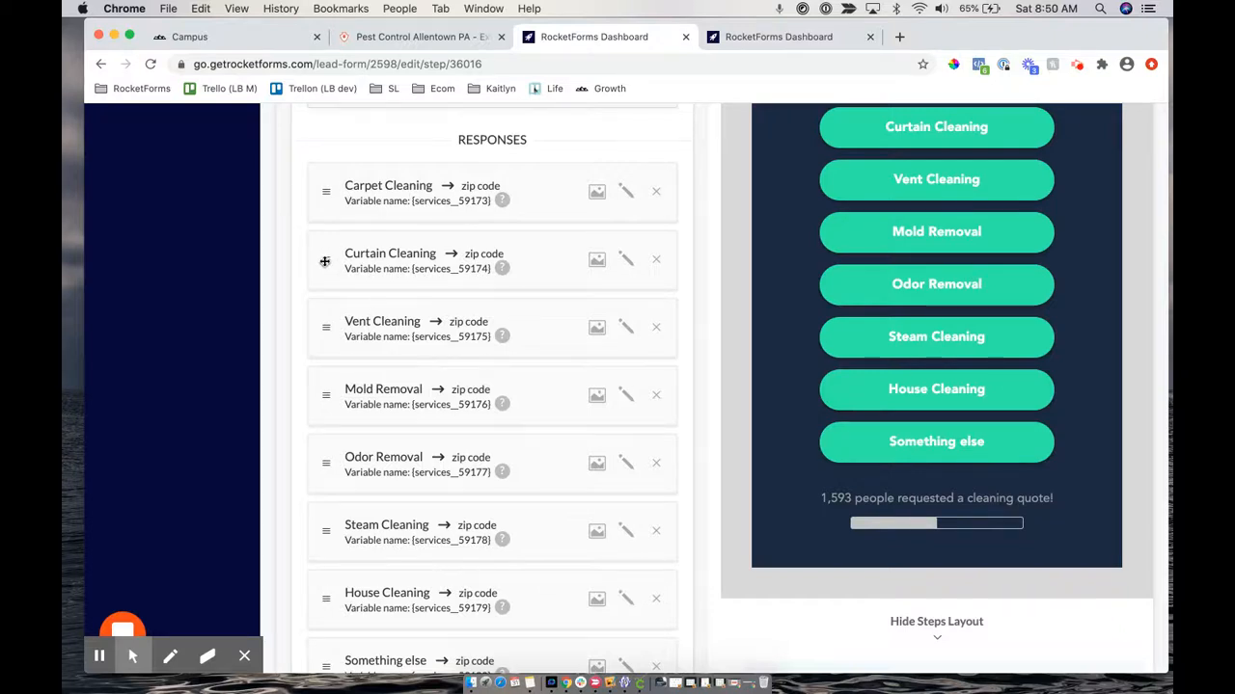
pyautogui.moveTo(325, 326); pyautogui.dragTo(325, 257)
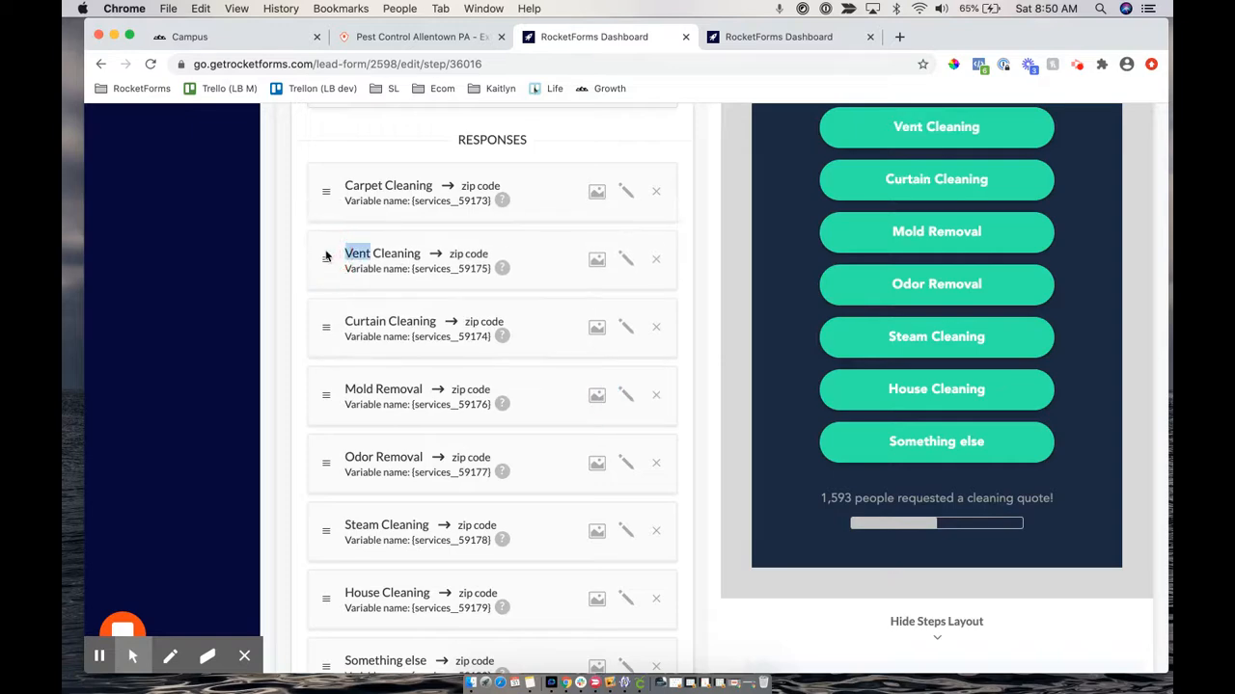
pyautogui.scroll(2, 1044, 222)
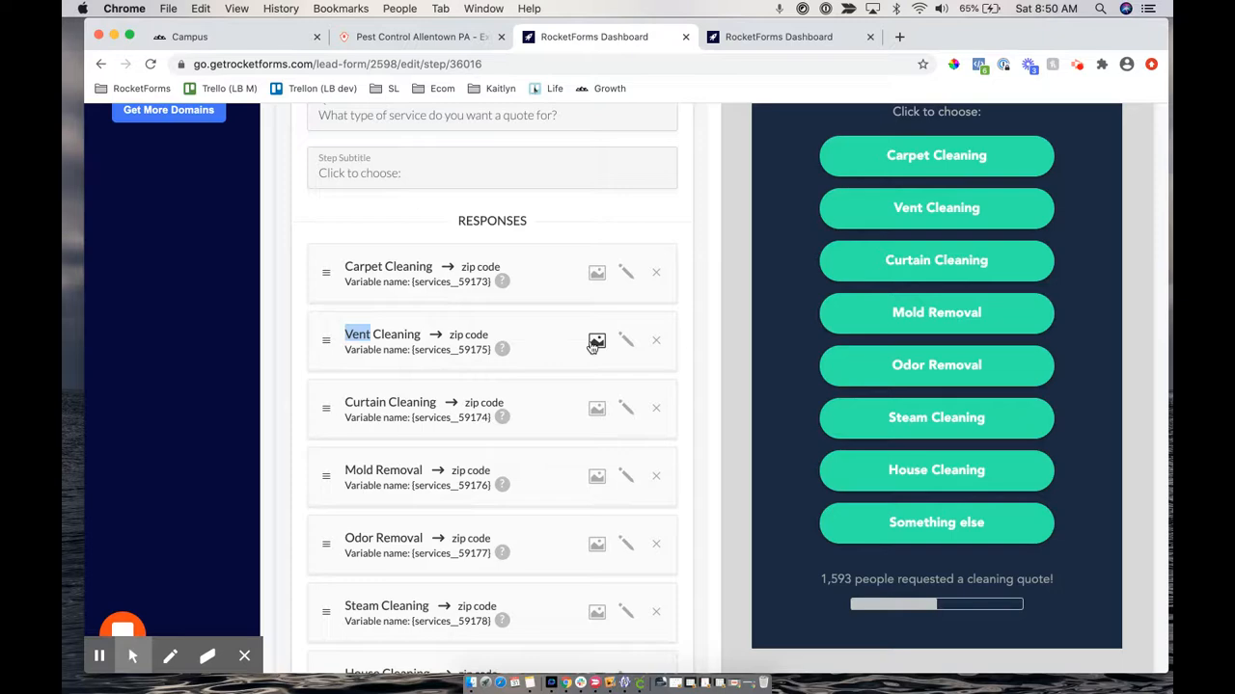
pyautogui.click(415, 36)
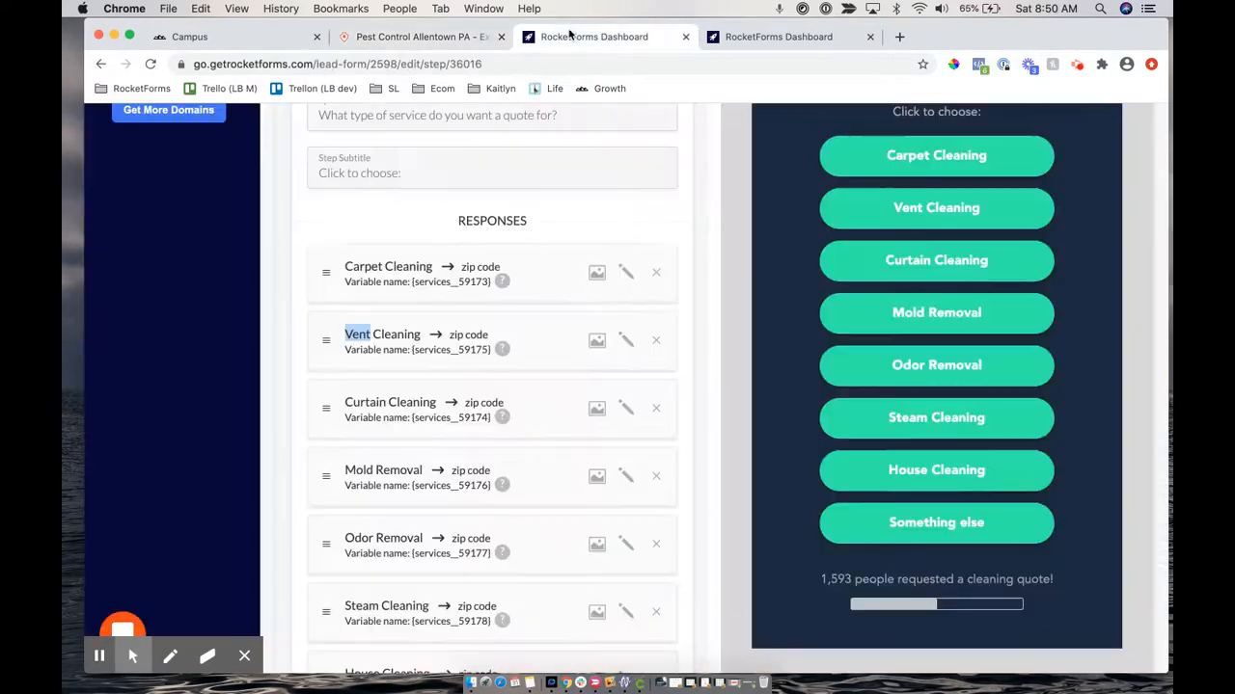
pyautogui.click(572, 37)
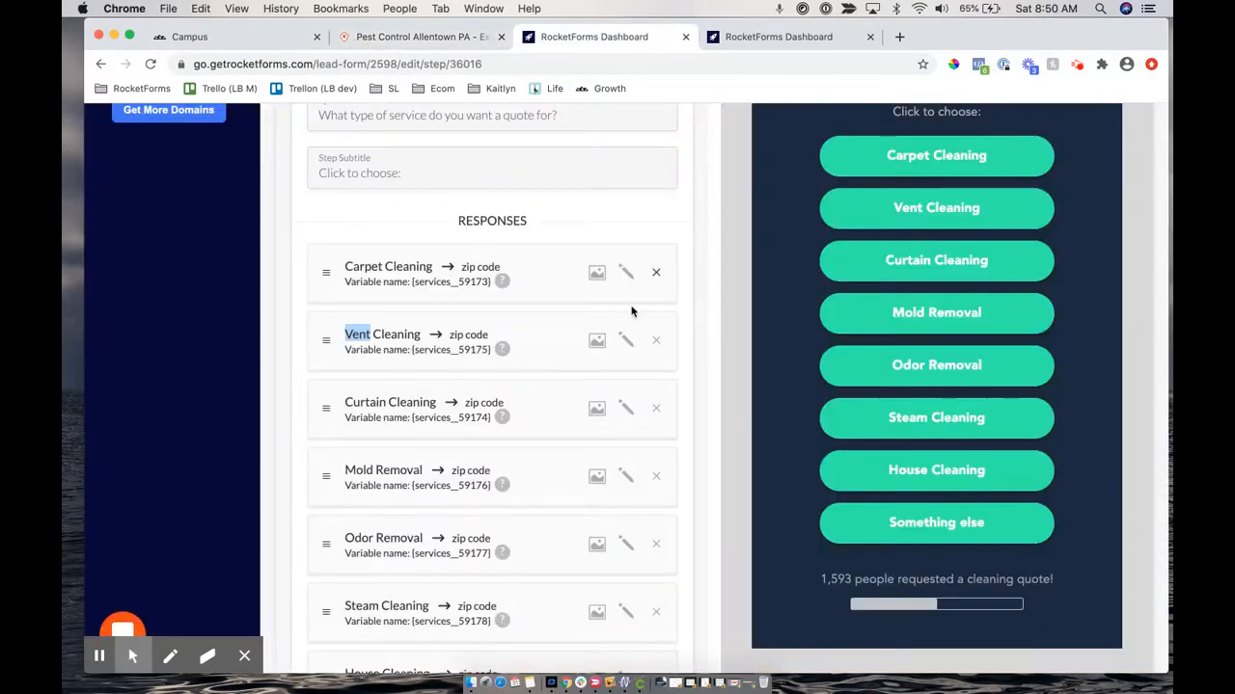
# Upload vaccum-cleaner.png as the Vent Cleaning response's icon
pyautogui.click(597, 344)
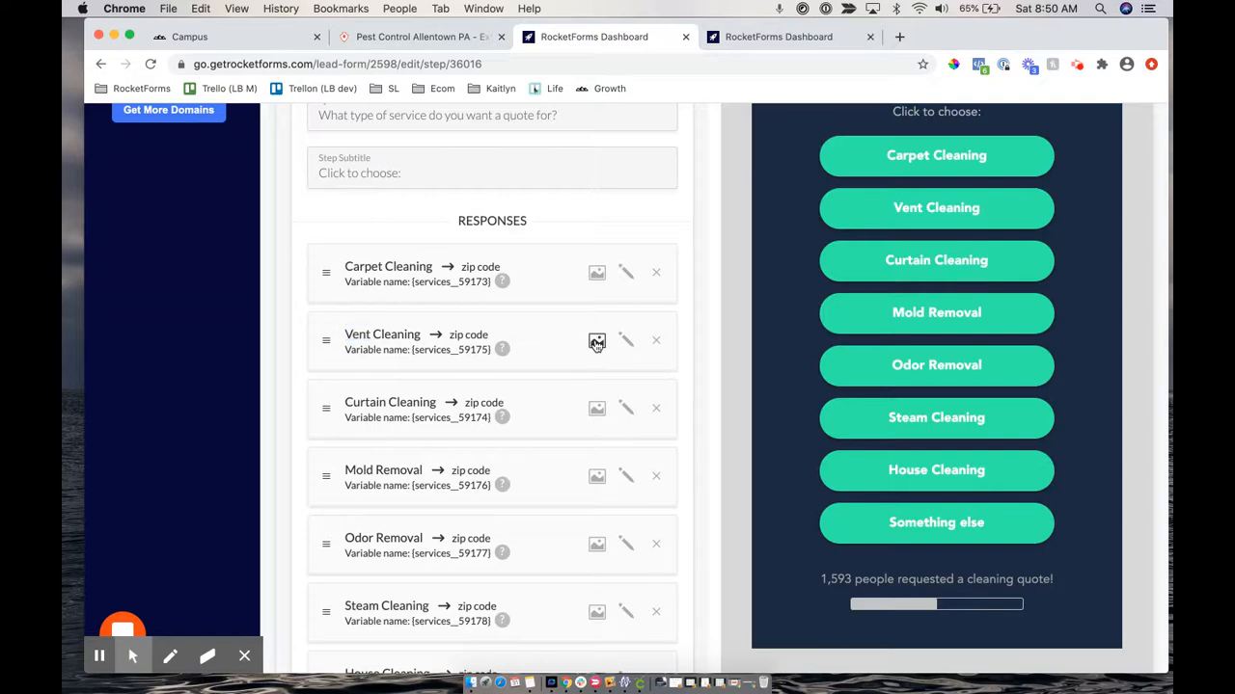
pyautogui.scroll(-10, 543, 505)
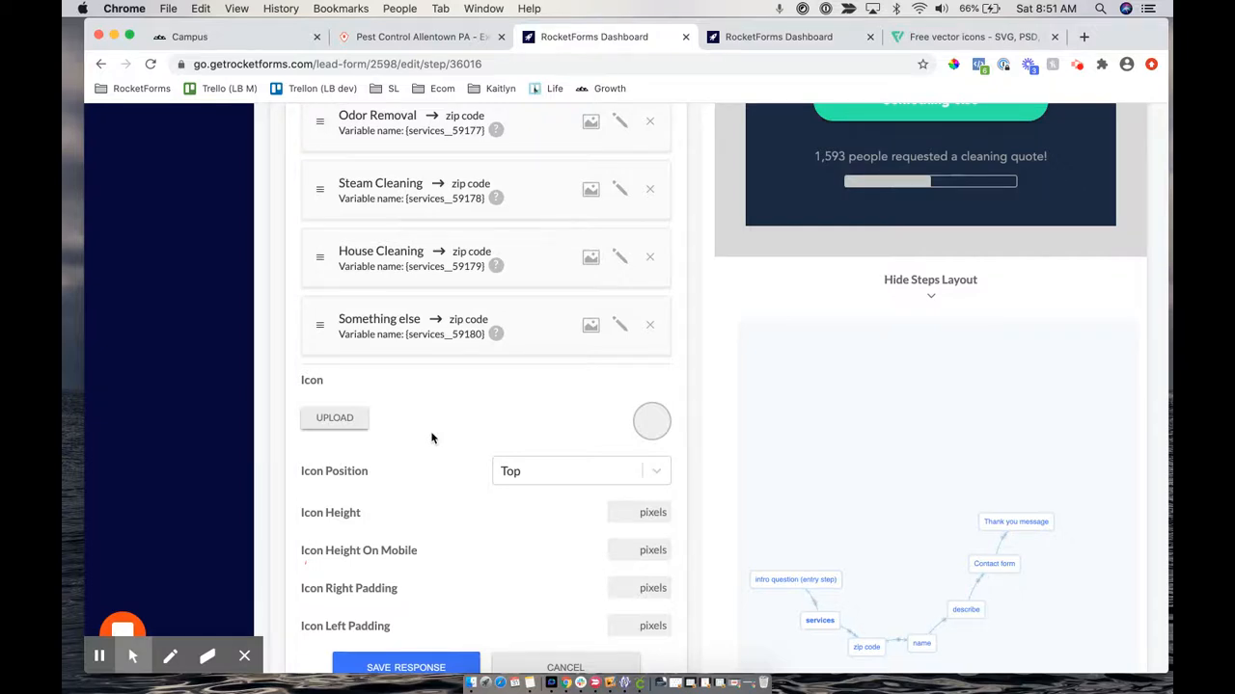
pyautogui.scroll(-1, 431, 437)
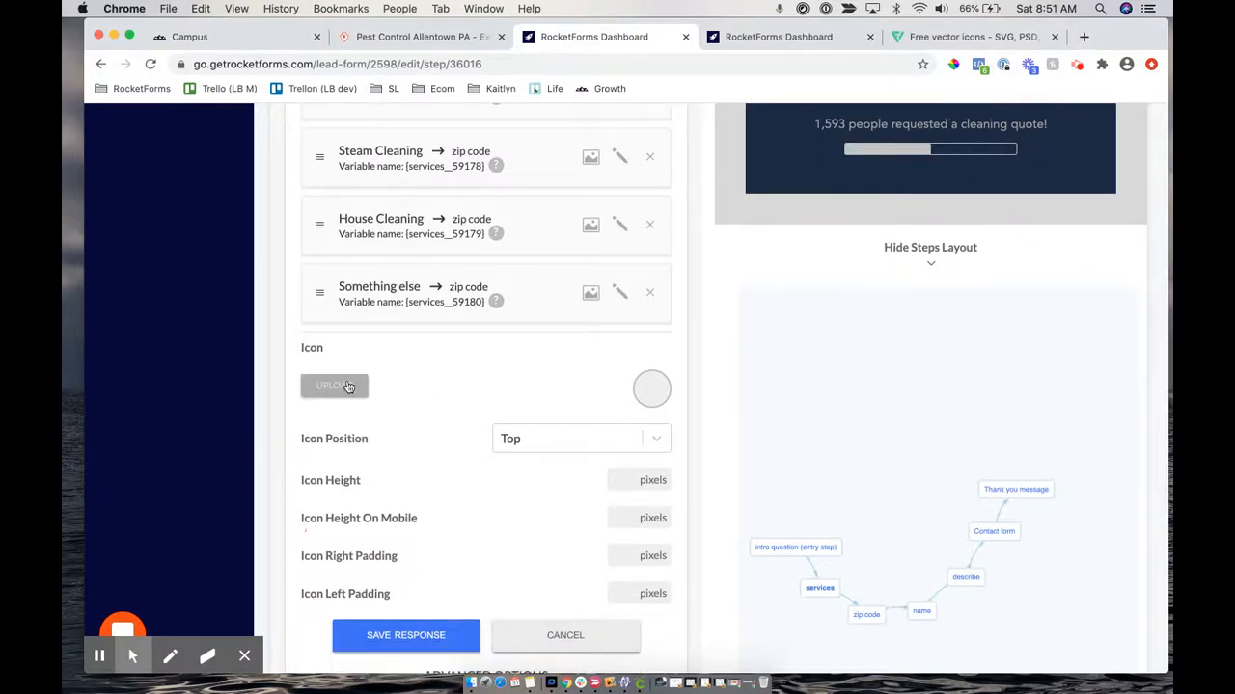
pyautogui.scroll(5, 511, 373)
pyautogui.scroll(10, 511, 372)
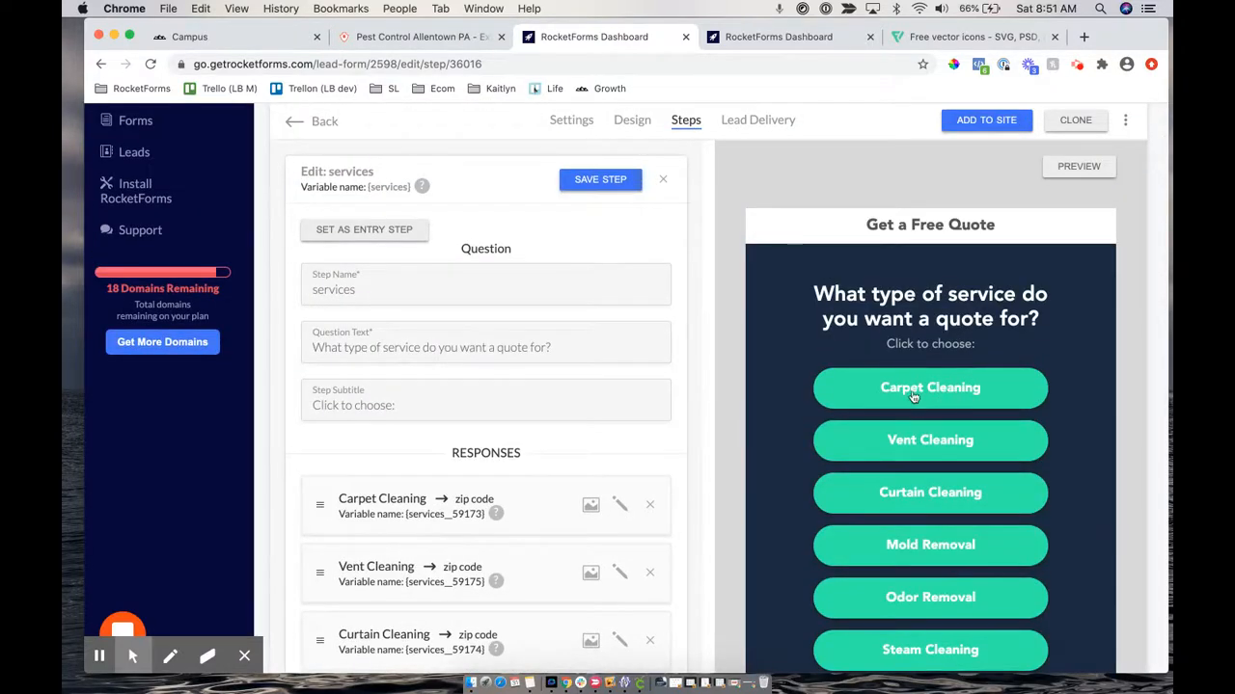
pyautogui.scroll(-10, 994, 401)
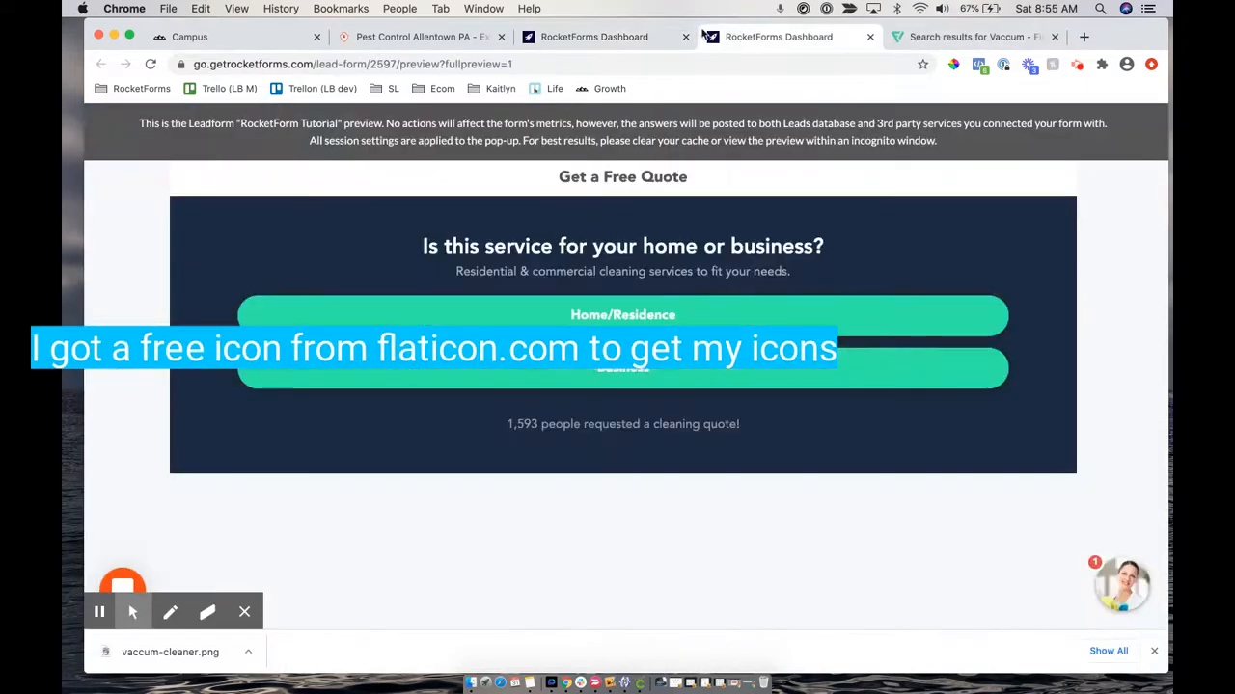
pyautogui.click(608, 37)
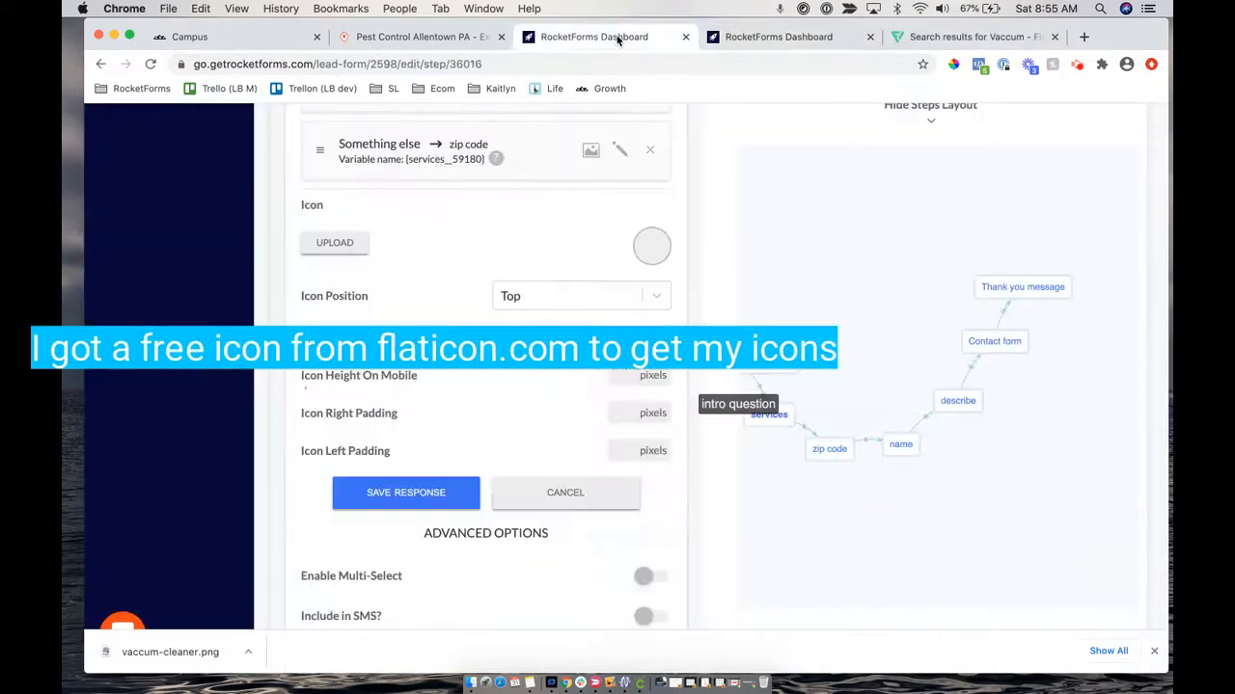
pyautogui.click(319, 243)
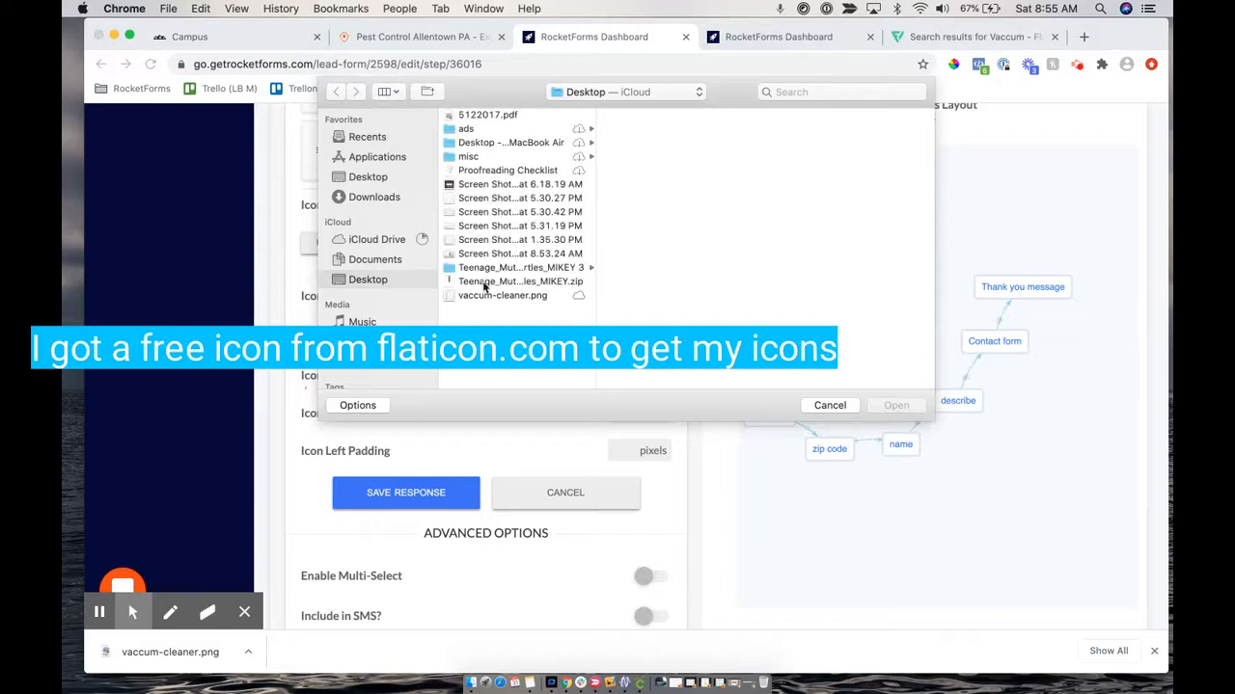
pyautogui.click(474, 297)
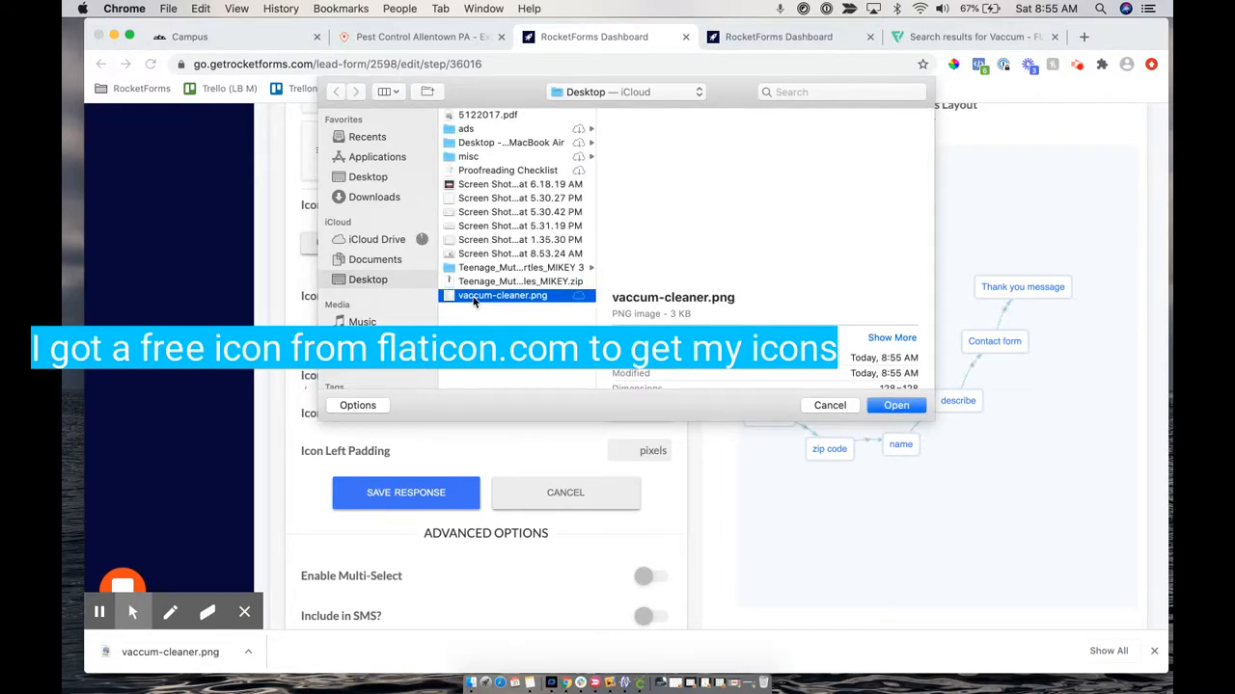
pyautogui.doubleClick(473, 297)
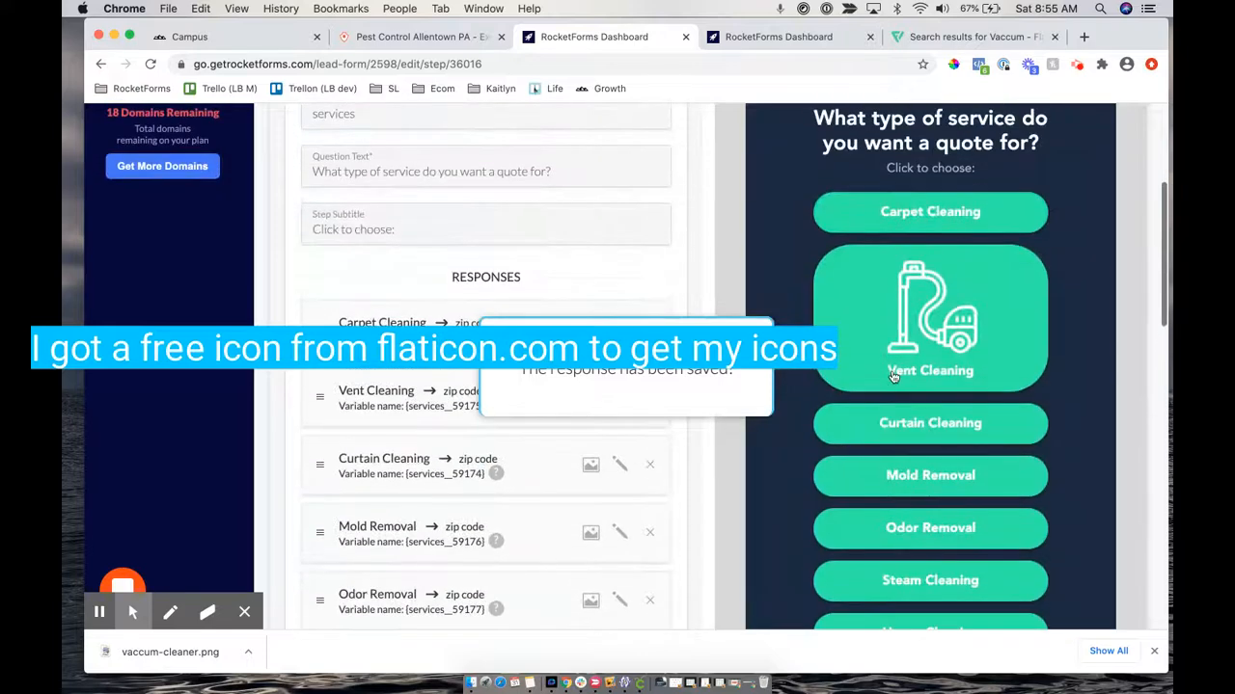
pyautogui.scroll(-7, 408, 490)
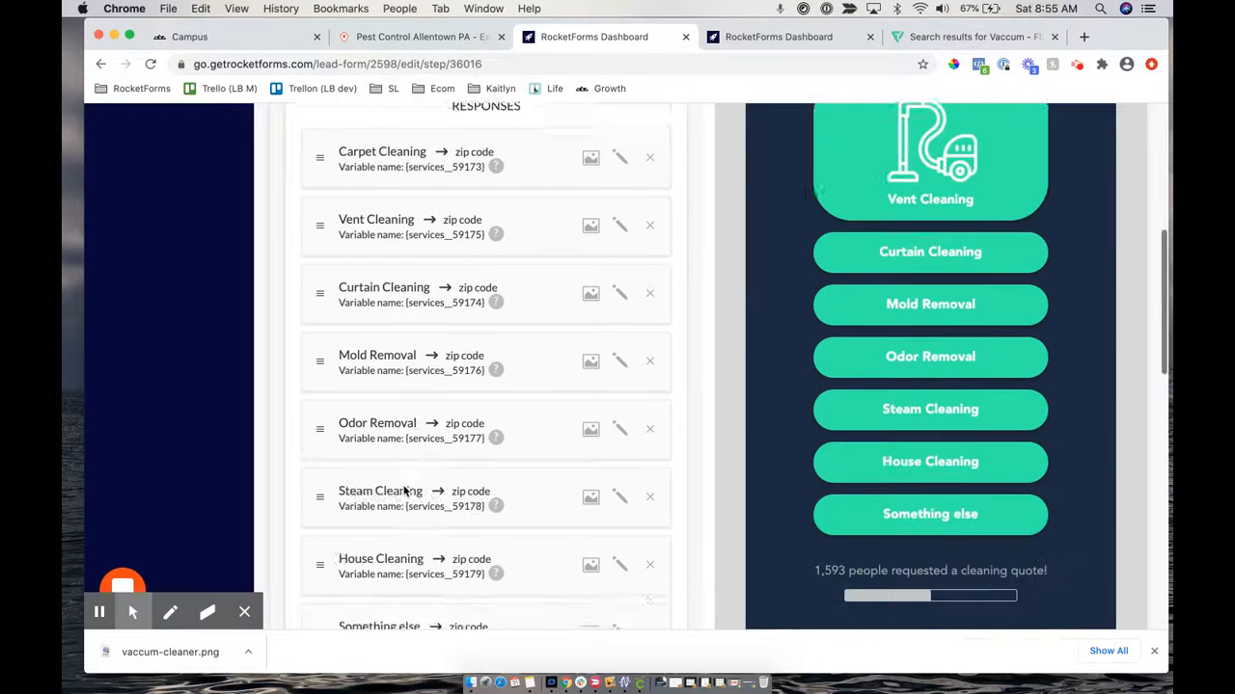
pyautogui.scroll(-1, 403, 486)
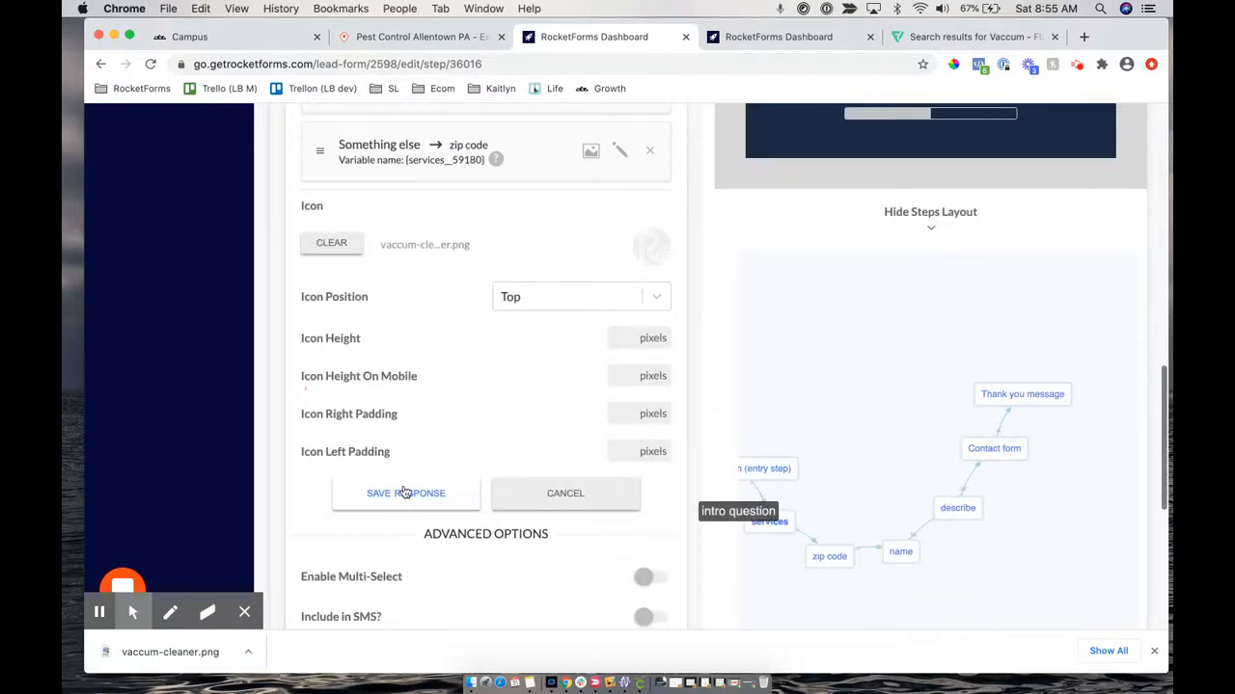
# Set the Vent Cleaning icon height to 20 pixels and save the response
pyautogui.click(620, 337)
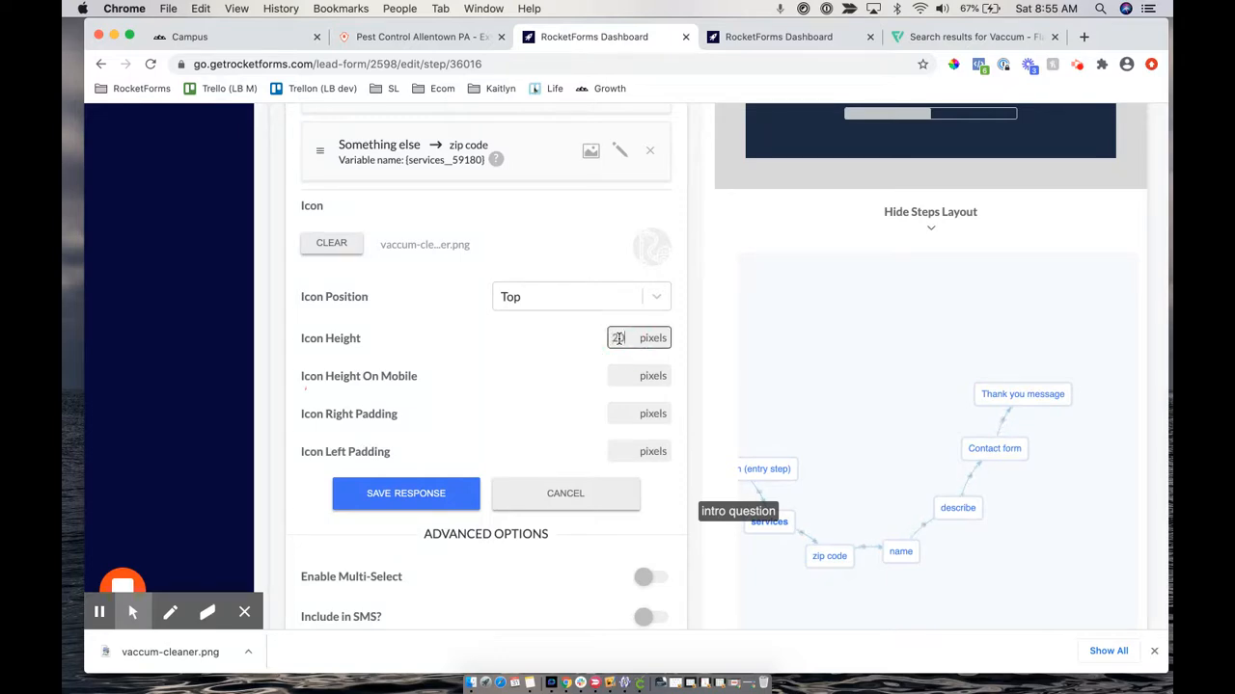
pyautogui.scroll(10, 619, 338)
pyautogui.scroll(-7, 620, 343)
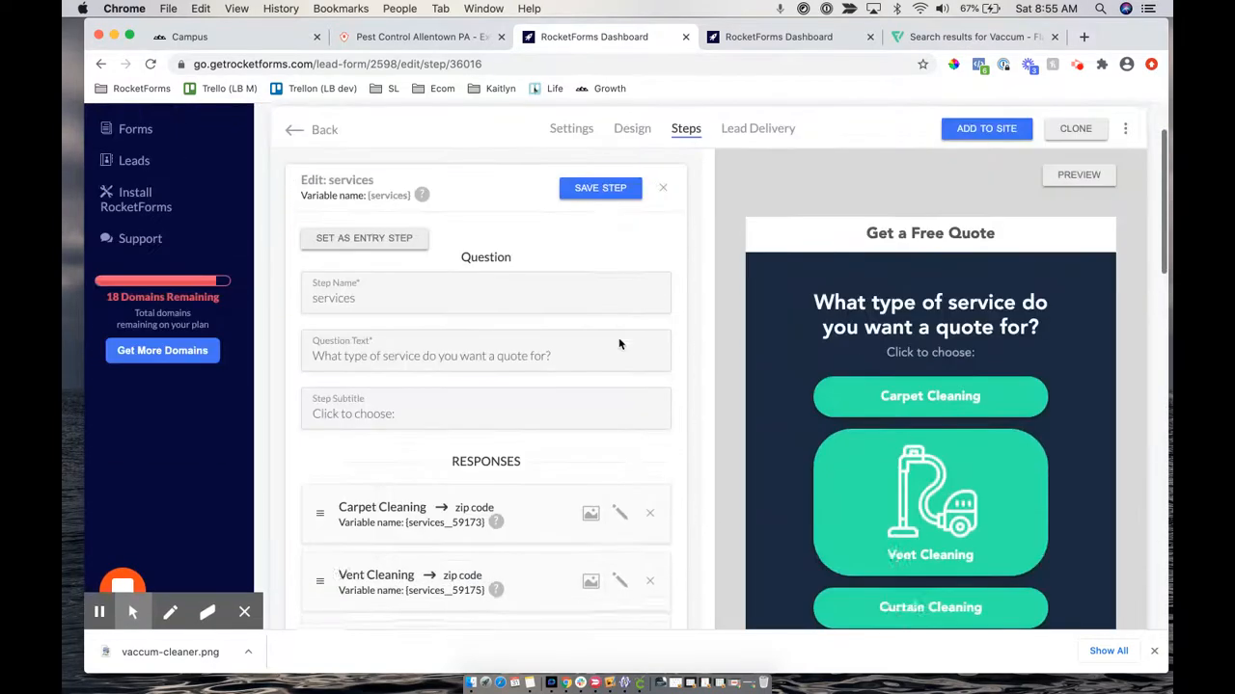
pyautogui.scroll(1, 621, 345)
pyautogui.scroll(-2, 617, 344)
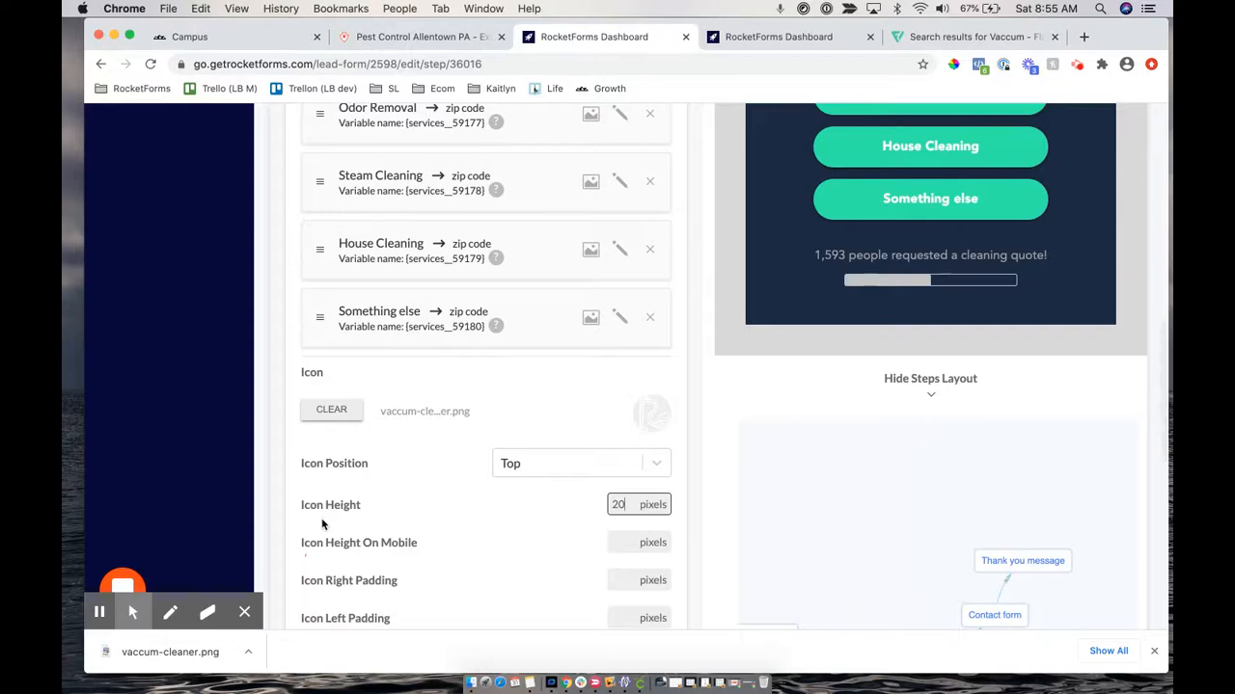
pyautogui.scroll(2, 876, 141)
pyautogui.scroll(10, 877, 142)
pyautogui.scroll(-4, 865, 574)
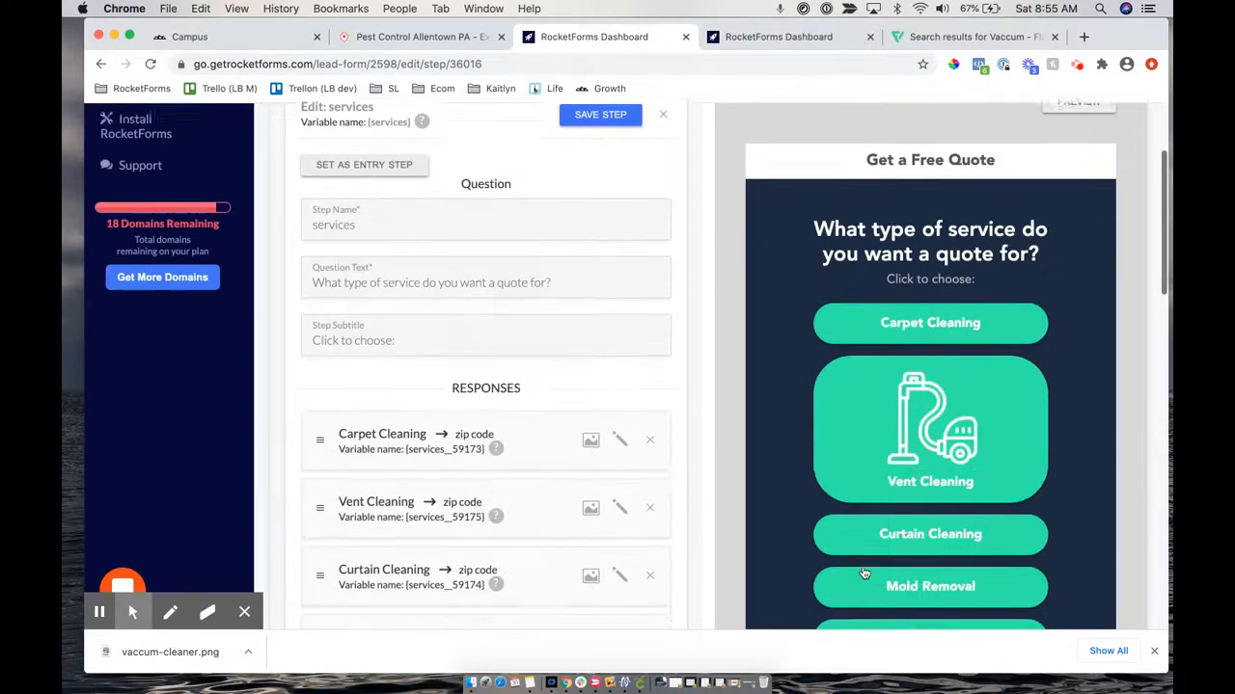
pyautogui.click(1155, 654)
pyautogui.scroll(-10, 595, 543)
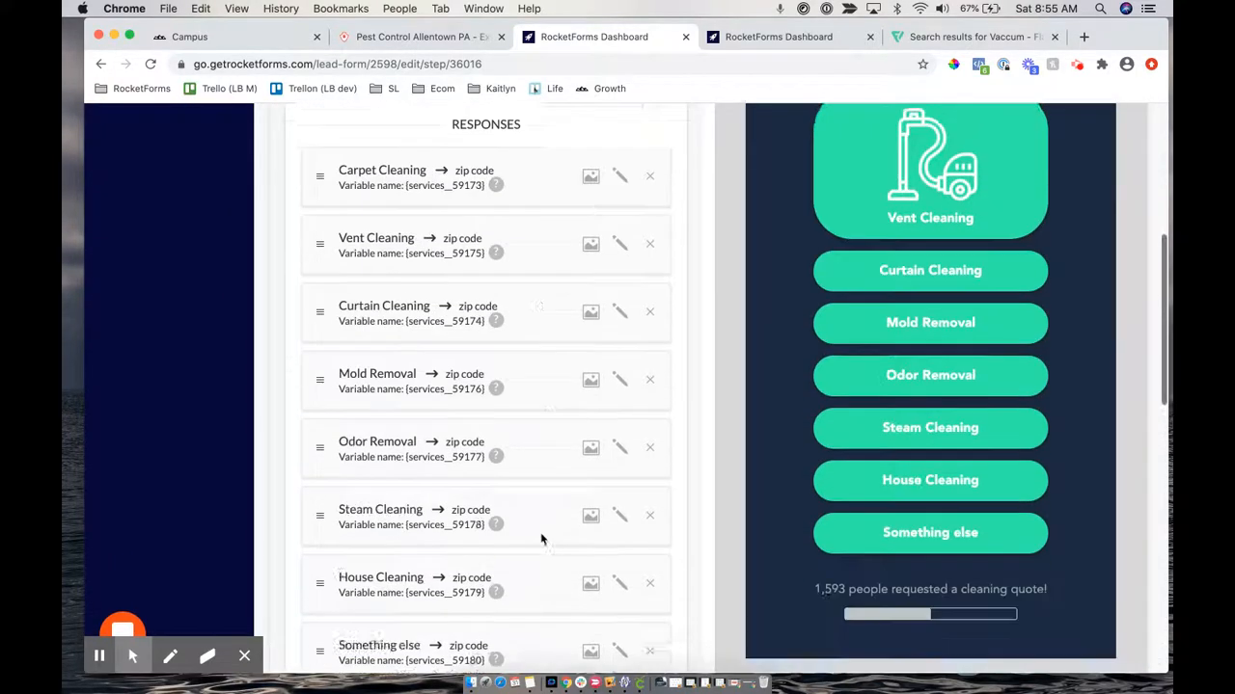
pyautogui.click(405, 405)
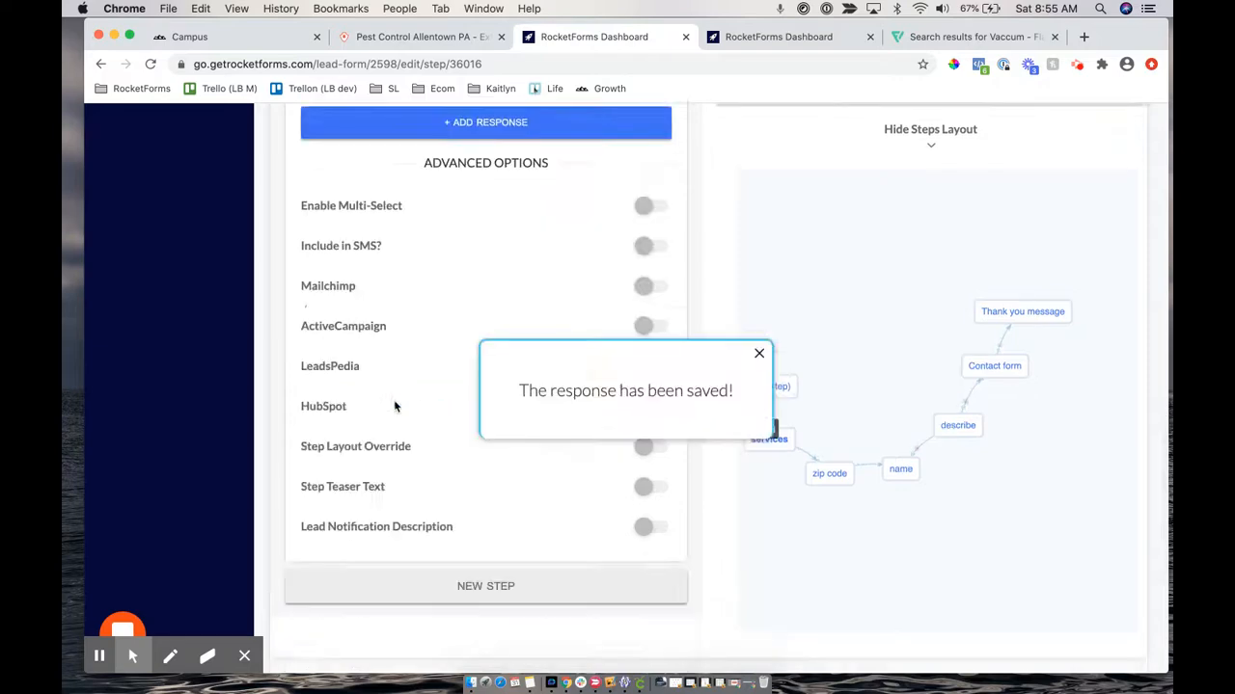
pyautogui.scroll(5, 540, 179)
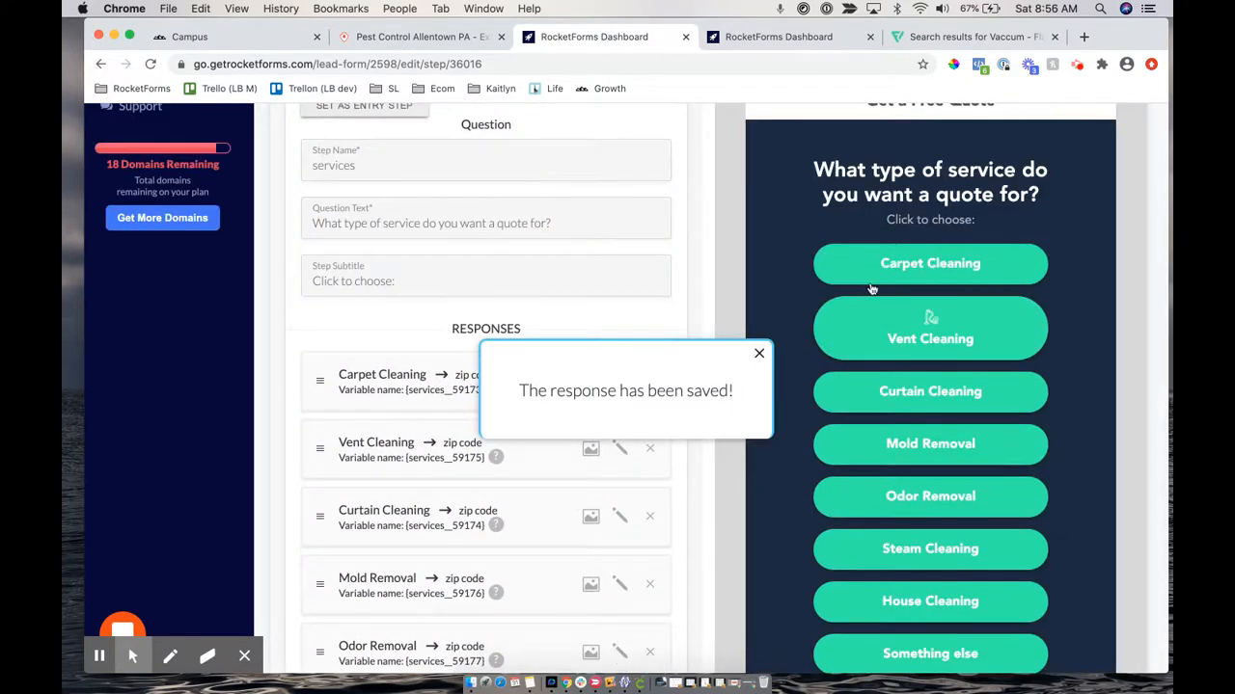
pyautogui.scroll(-2, 504, 377)
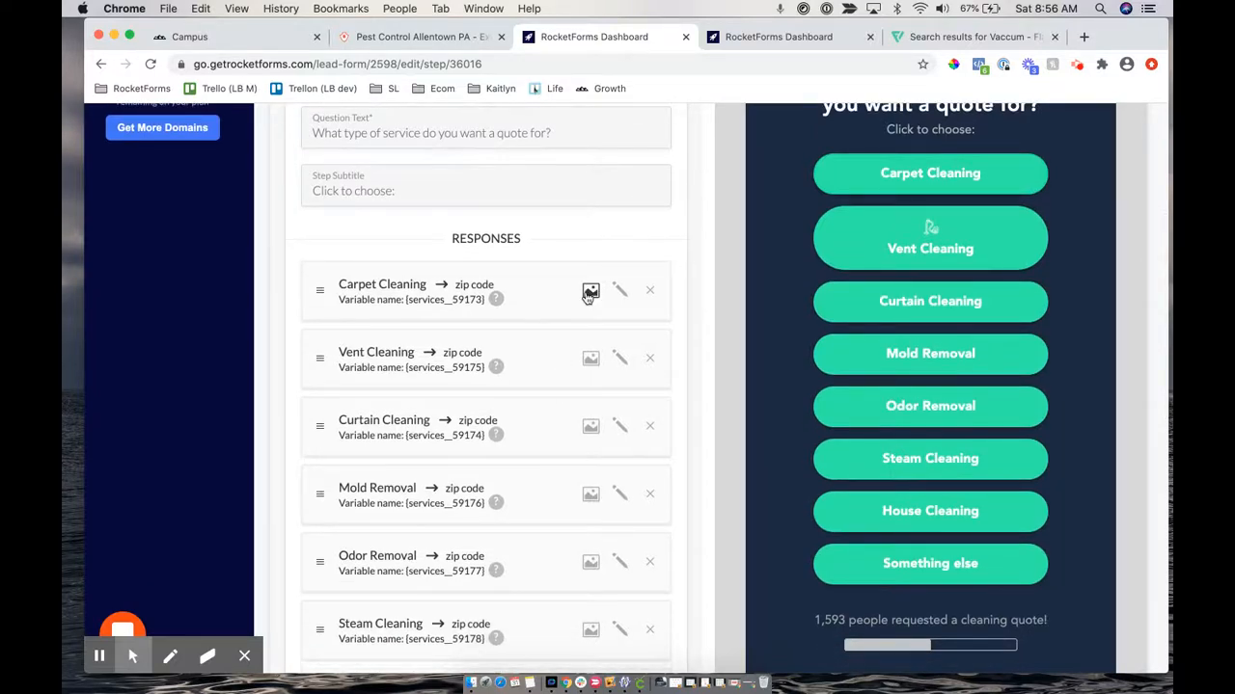
# Discard an edit to Carpet Cleaning's icon settings, then adjust and re-save Vent Cleaning's icon height
pyautogui.click(590, 293)
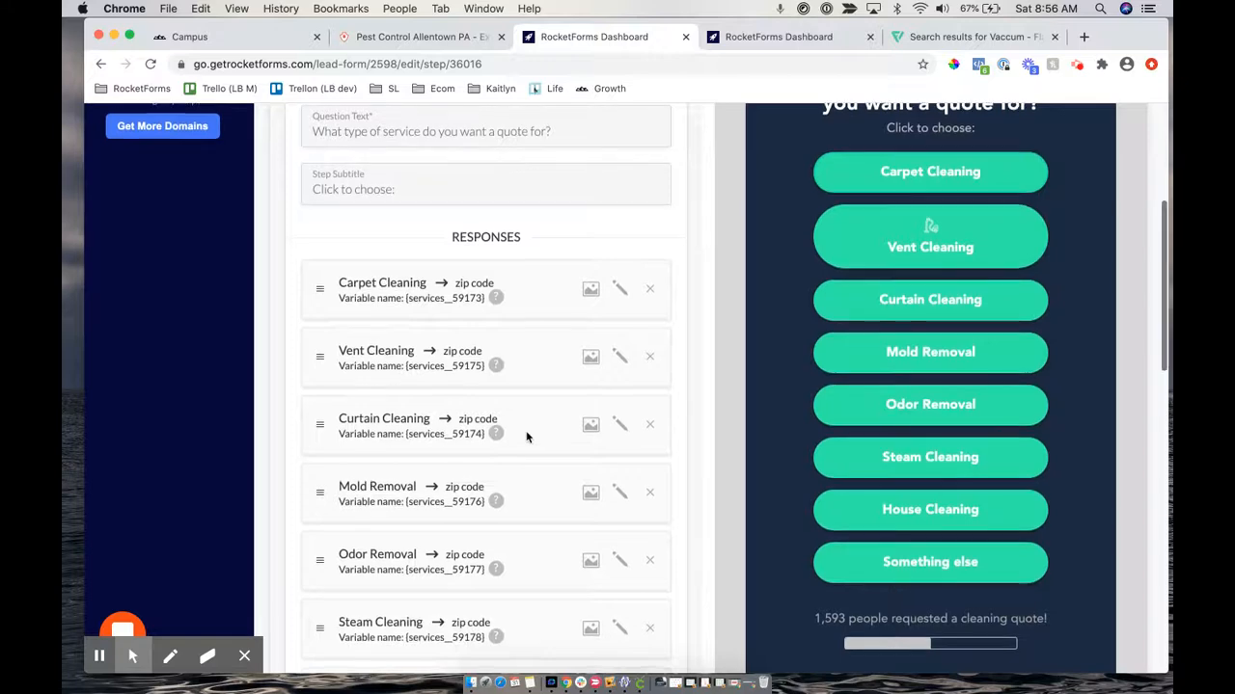
pyautogui.scroll(-9, 526, 437)
pyautogui.scroll(-2, 527, 437)
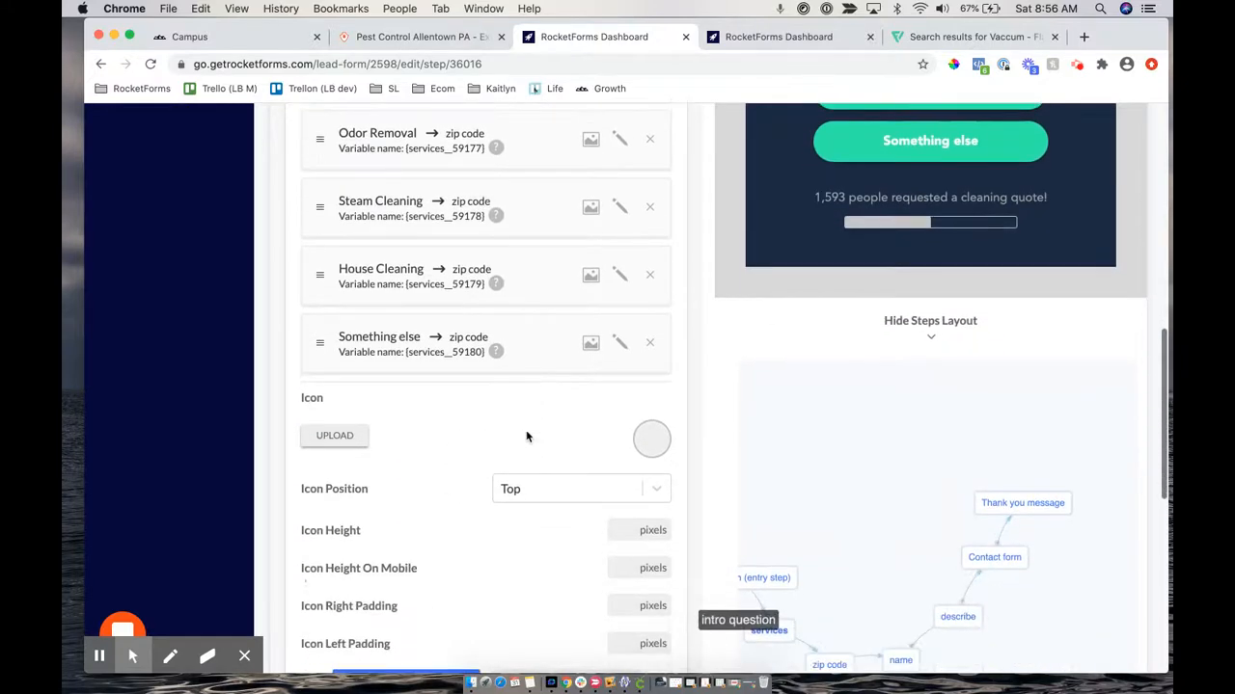
pyautogui.scroll(10, 590, 235)
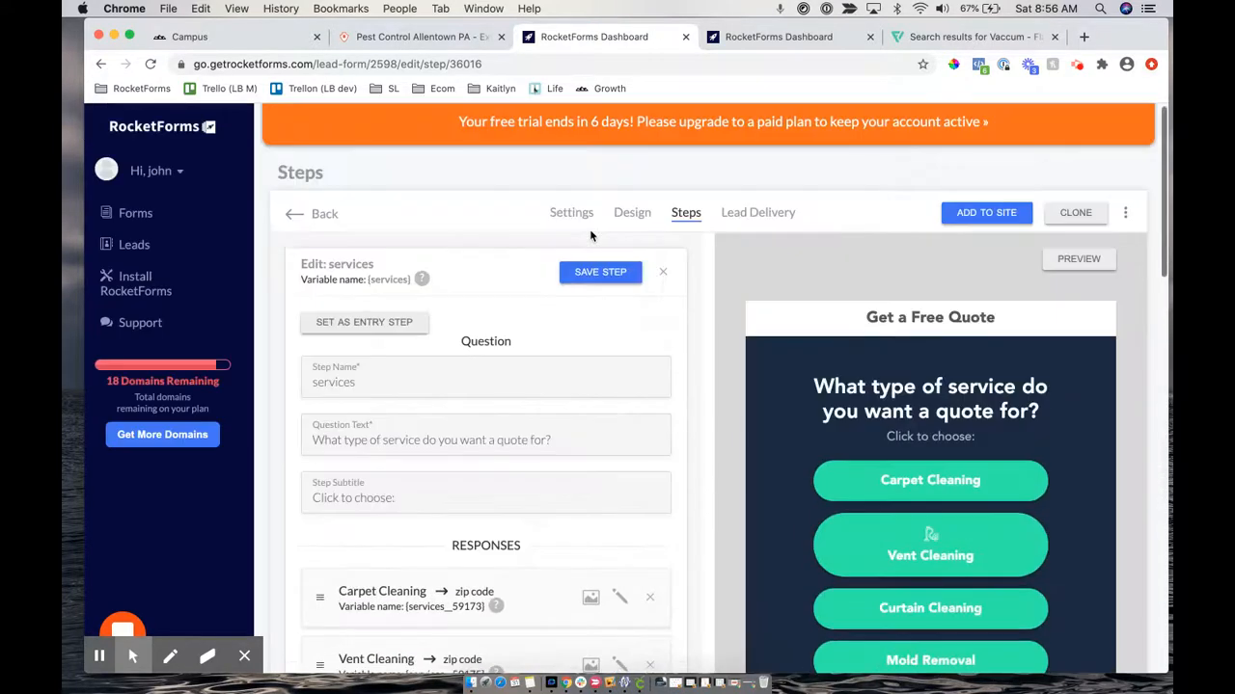
pyautogui.scroll(-10, 569, 497)
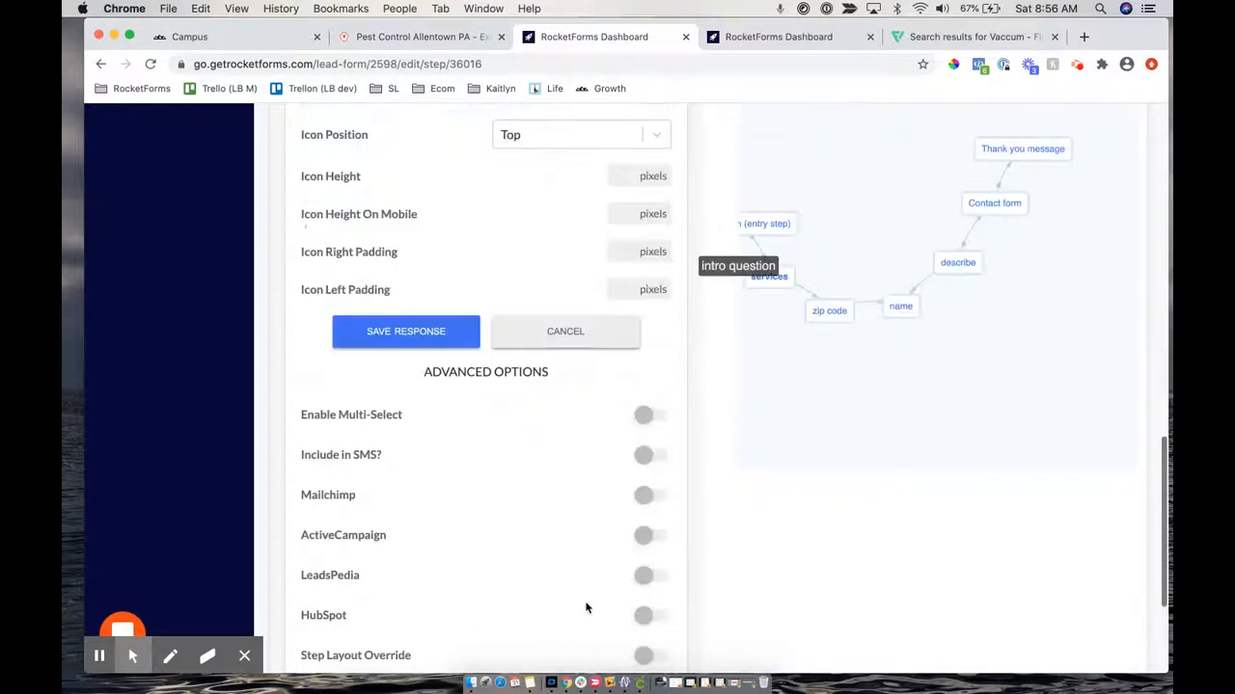
pyautogui.click(560, 338)
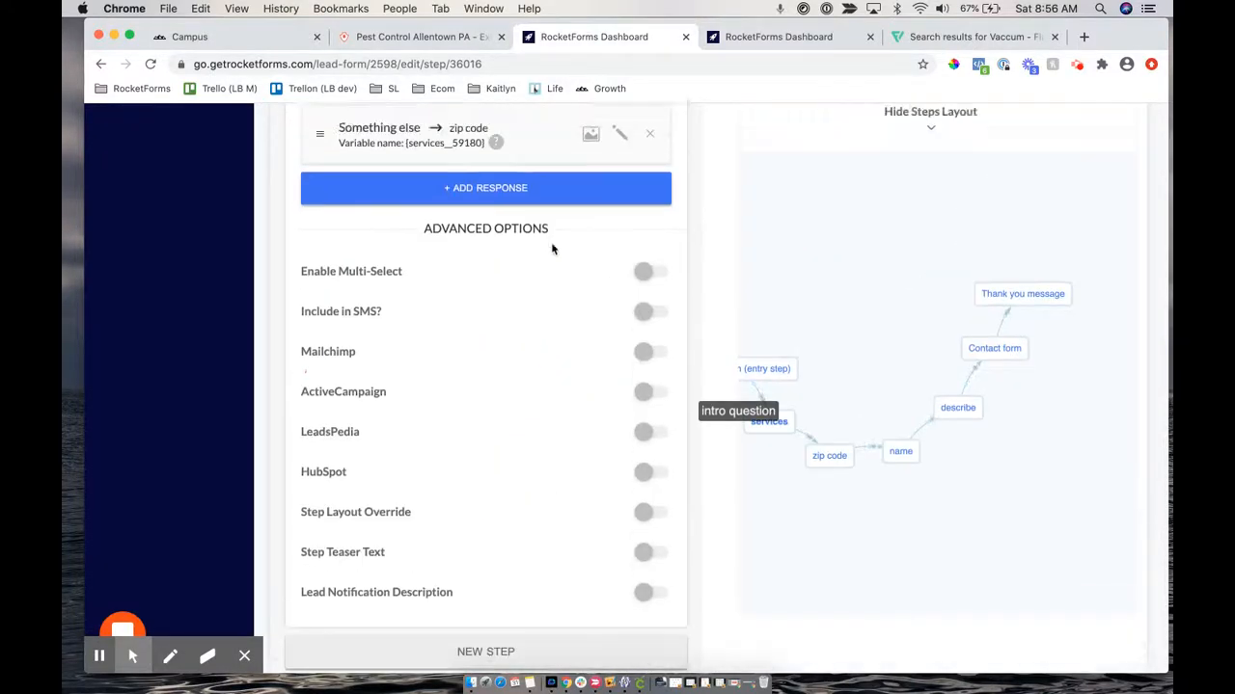
pyautogui.scroll(6, 550, 248)
pyautogui.scroll(-5, 547, 376)
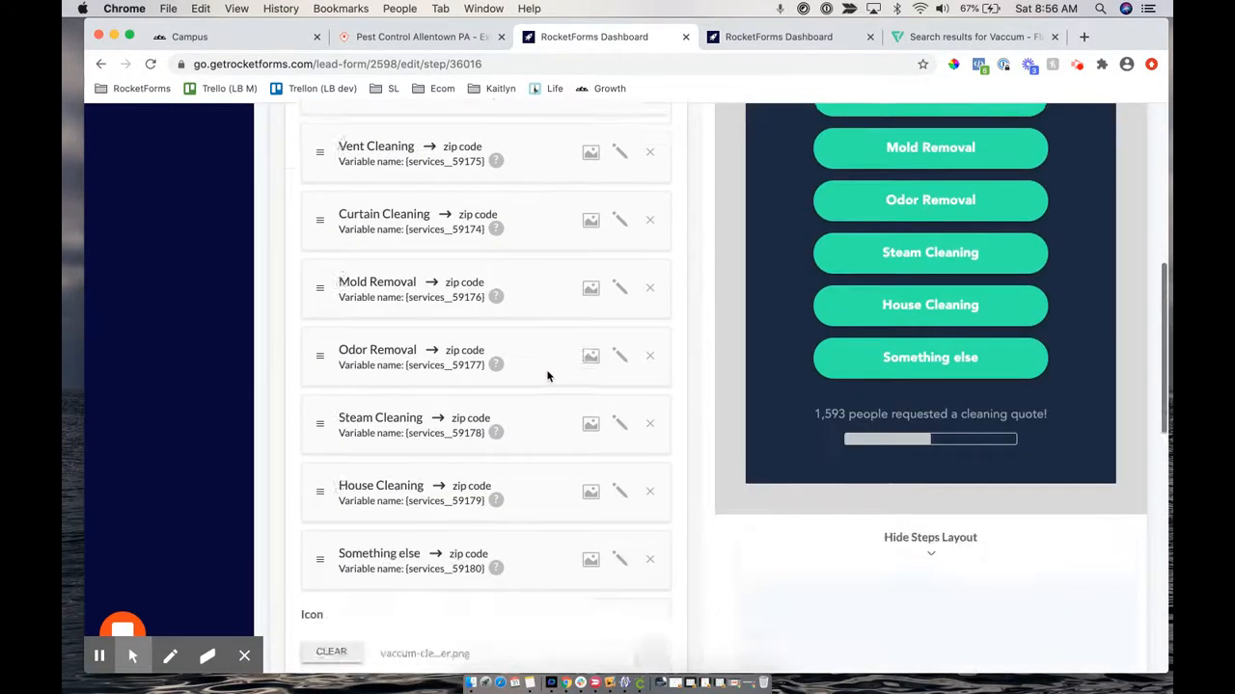
pyautogui.scroll(-3, 547, 376)
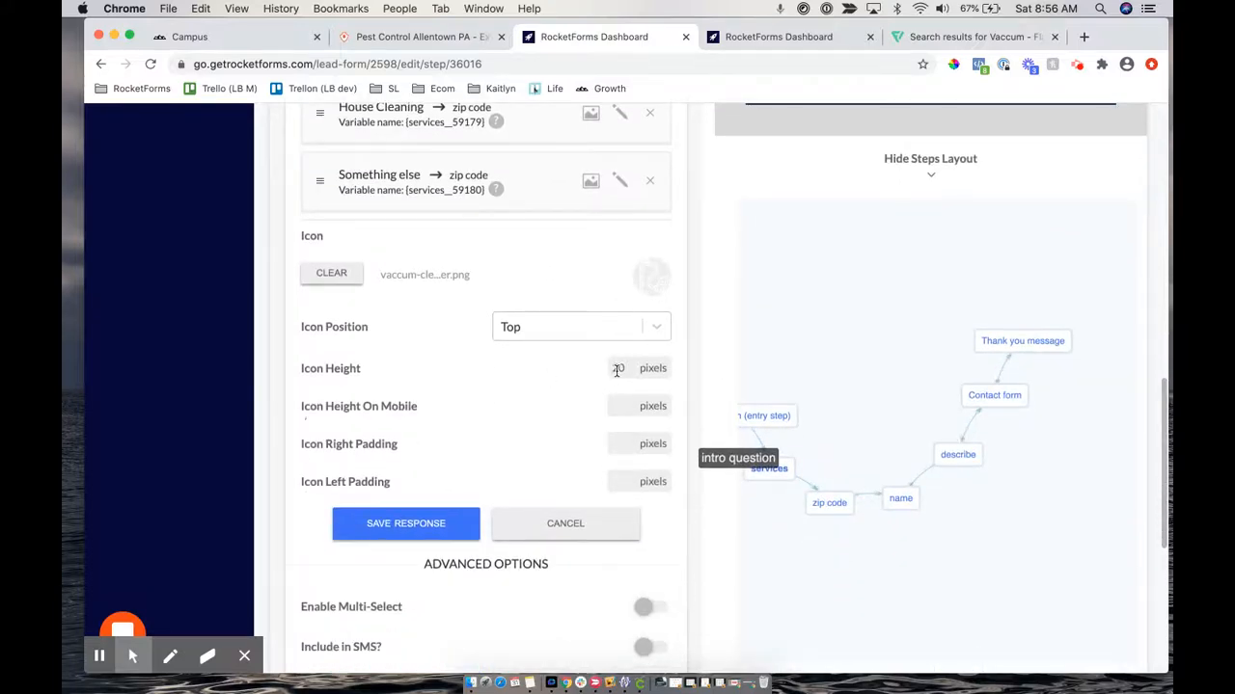
pyautogui.click(611, 371)
pyautogui.click(392, 523)
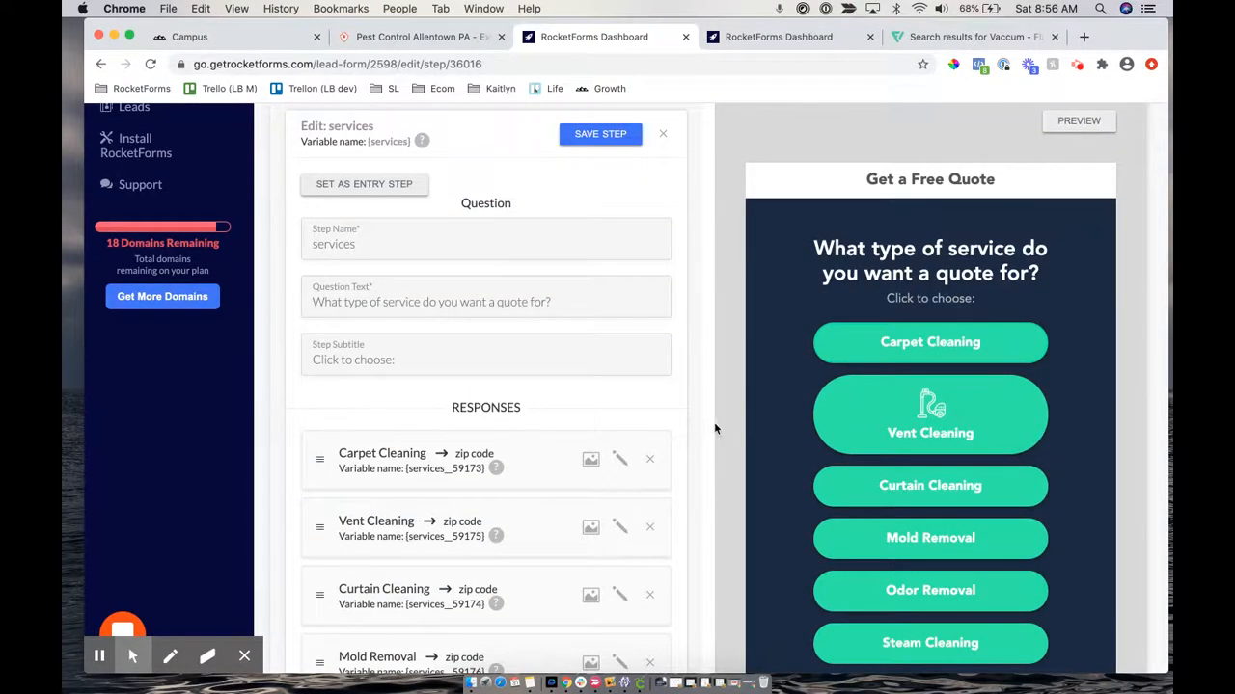
pyautogui.scroll(3, 594, 279)
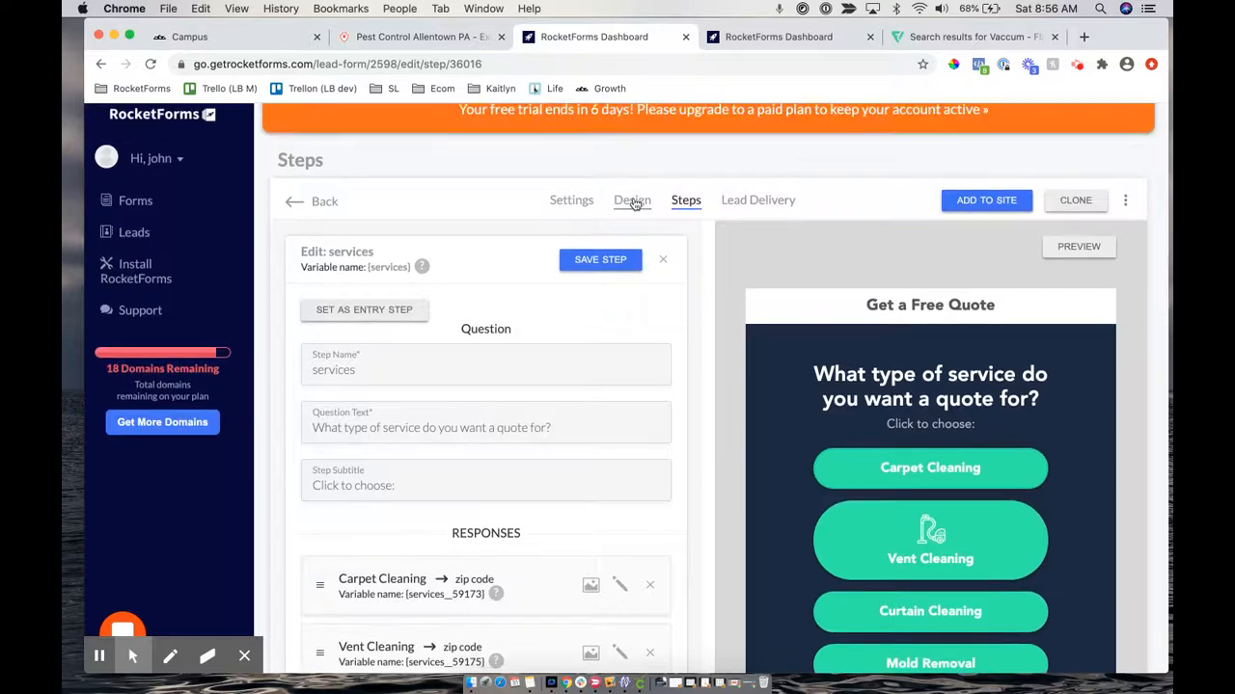
# Clear the Design tab's Button Border Radius of 50 to 0 for square buttons, and save
pyautogui.click(633, 201)
pyautogui.scroll(-4, 515, 499)
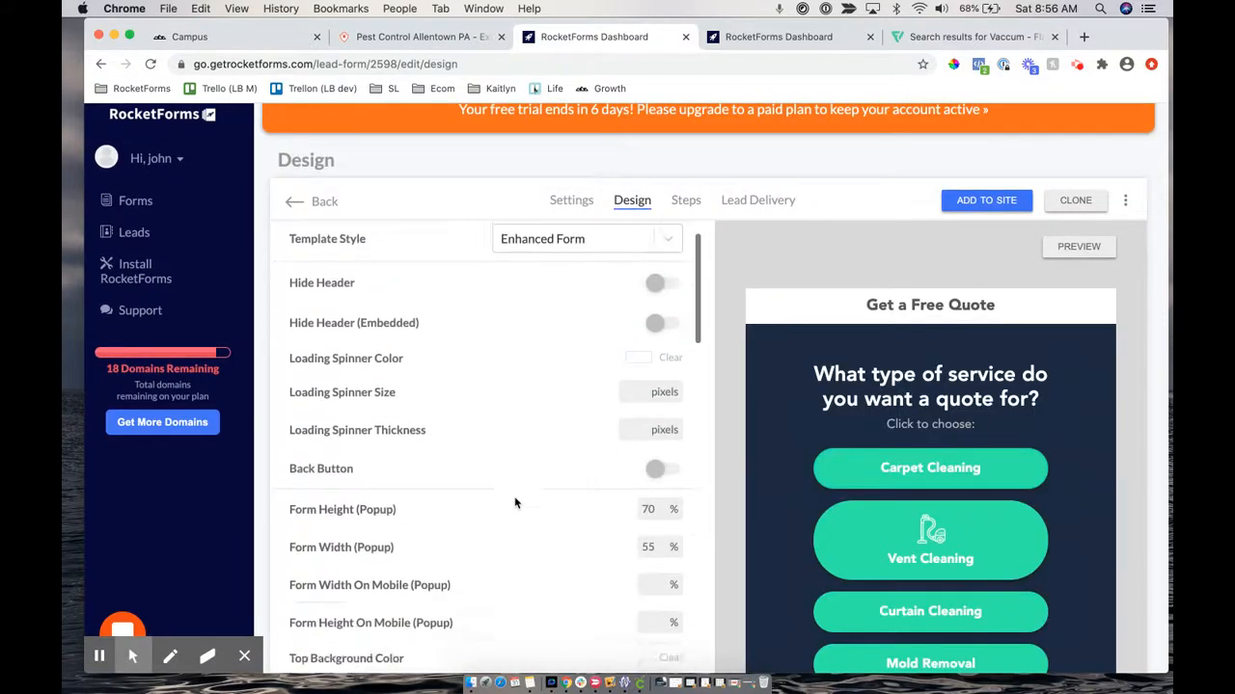
pyautogui.scroll(-6, 515, 502)
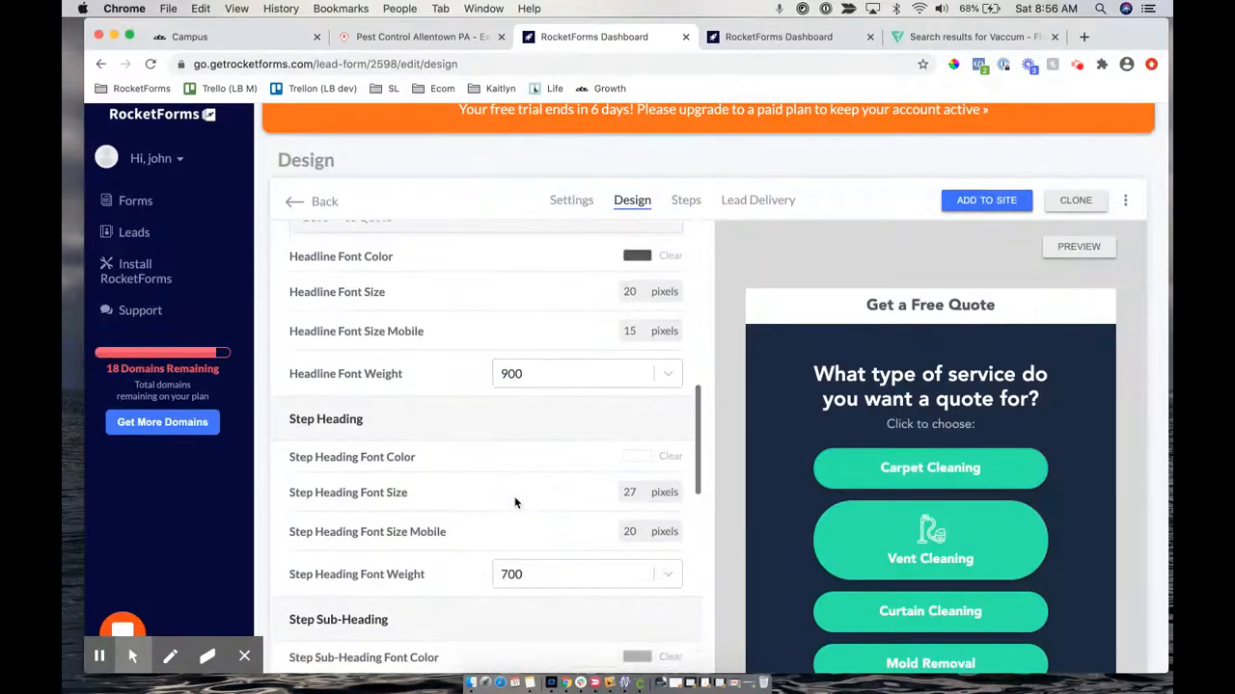
pyautogui.scroll(-5, 511, 506)
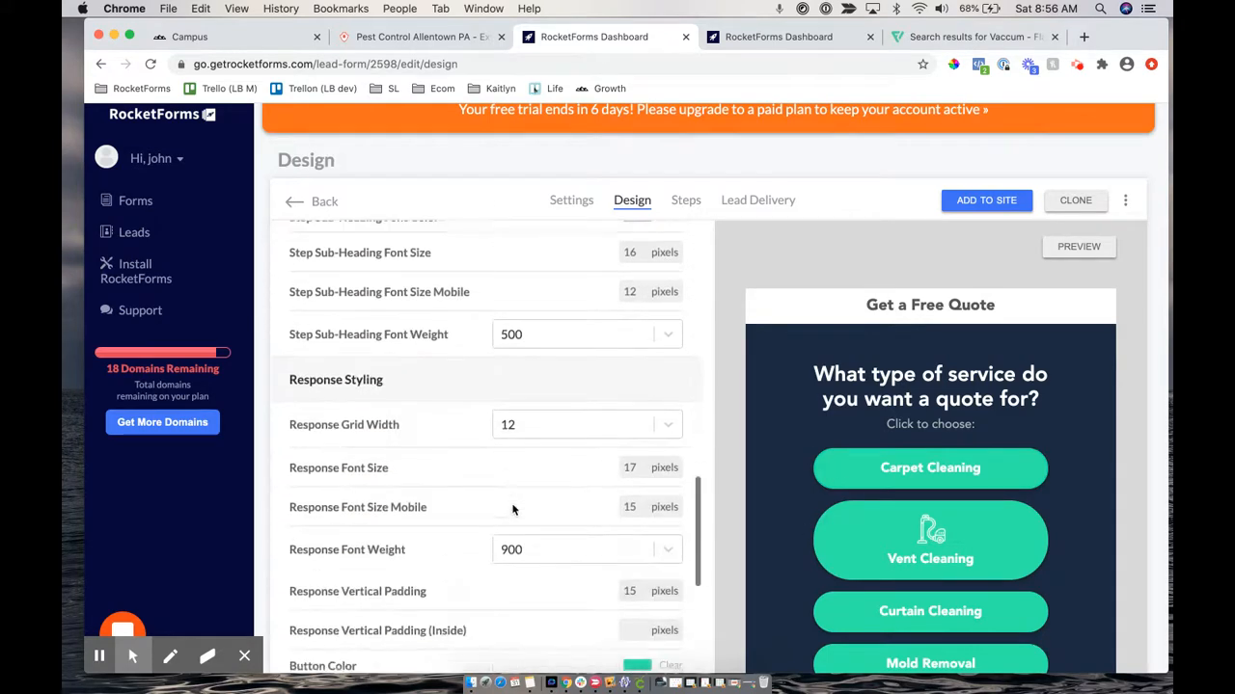
pyautogui.scroll(-5, 512, 510)
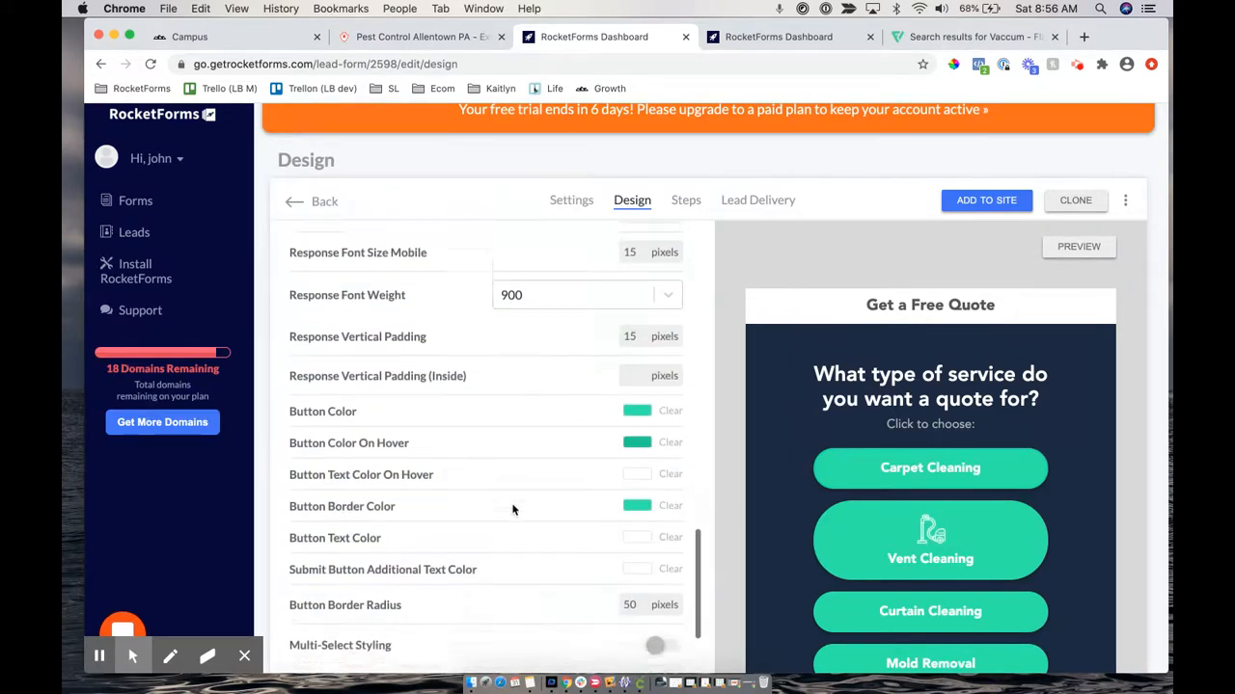
pyautogui.click(637, 505)
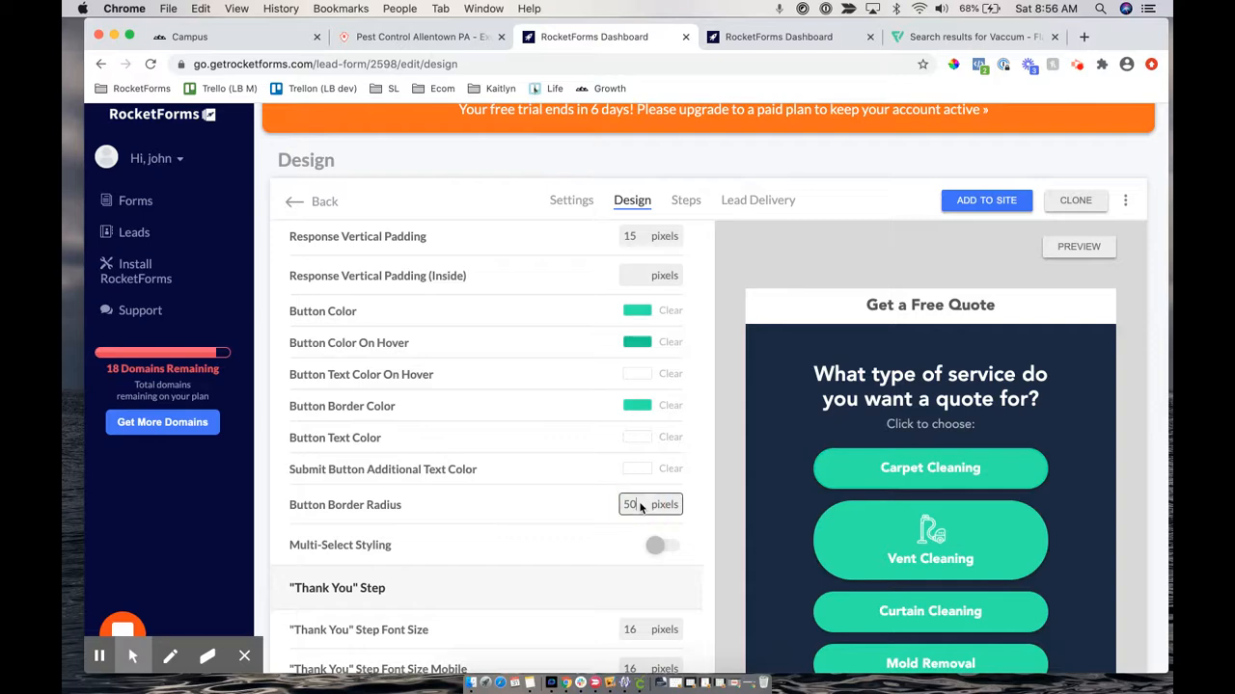
pyautogui.press('BackSpace')
pyautogui.press('BackSpace')
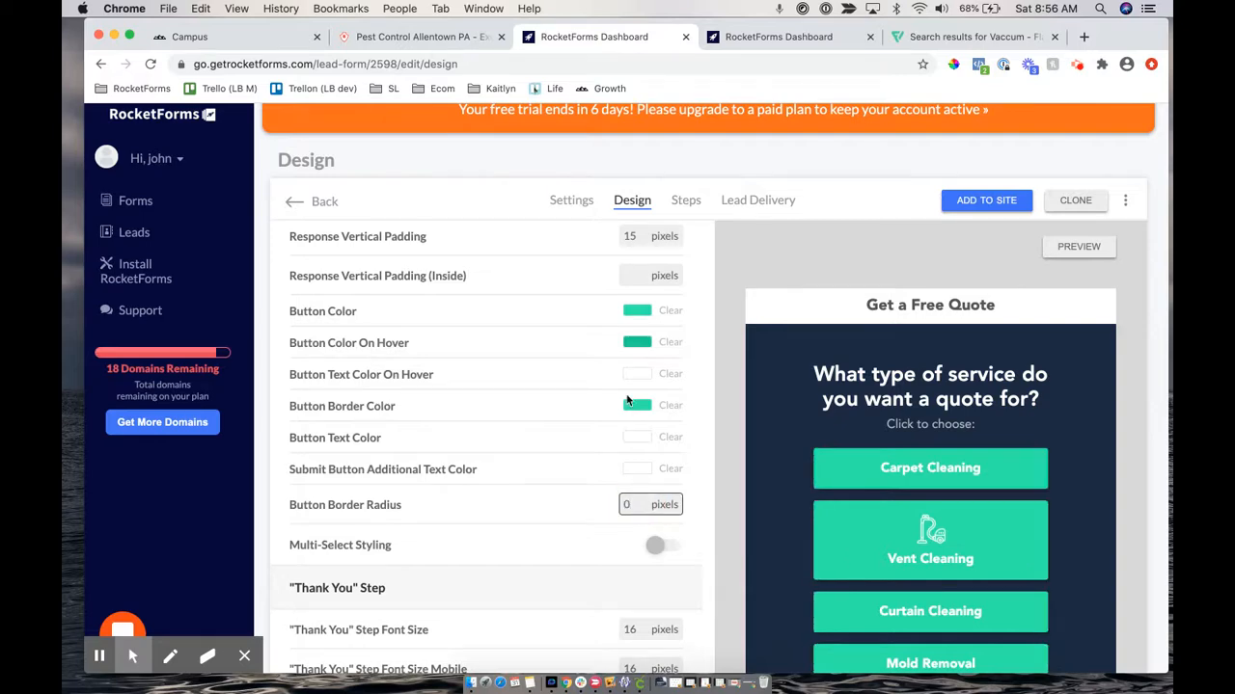
pyautogui.scroll(15, 627, 402)
pyautogui.click(654, 252)
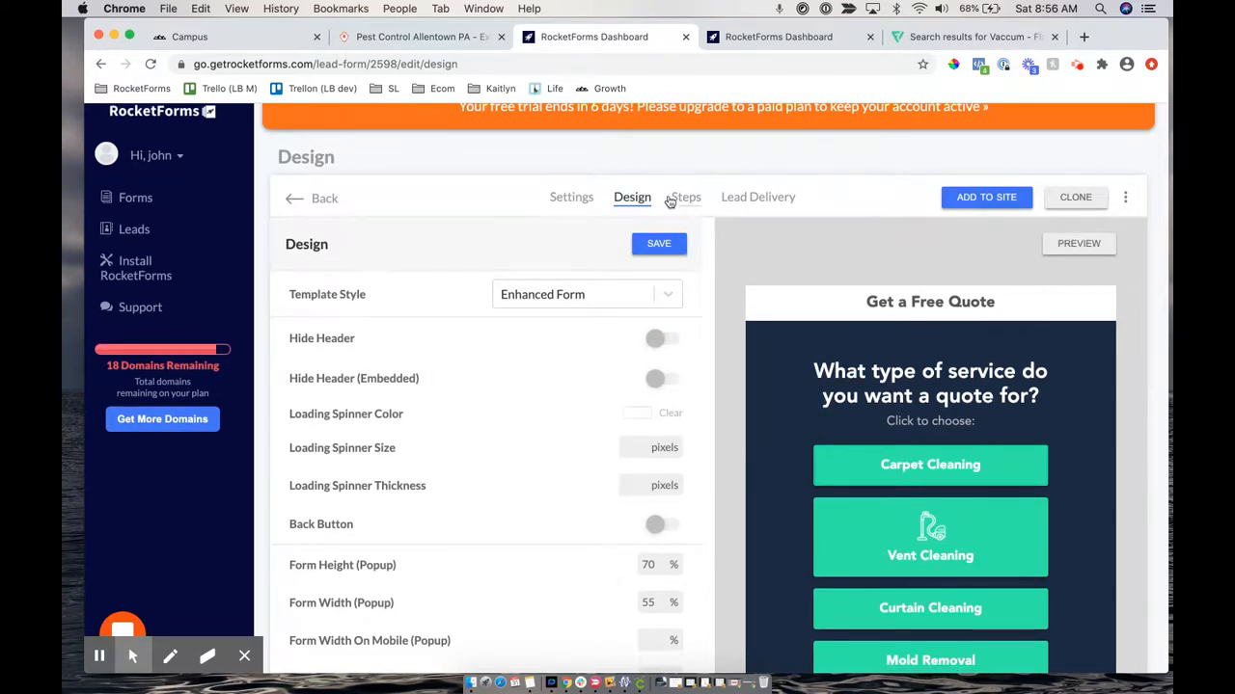
pyautogui.click(672, 199)
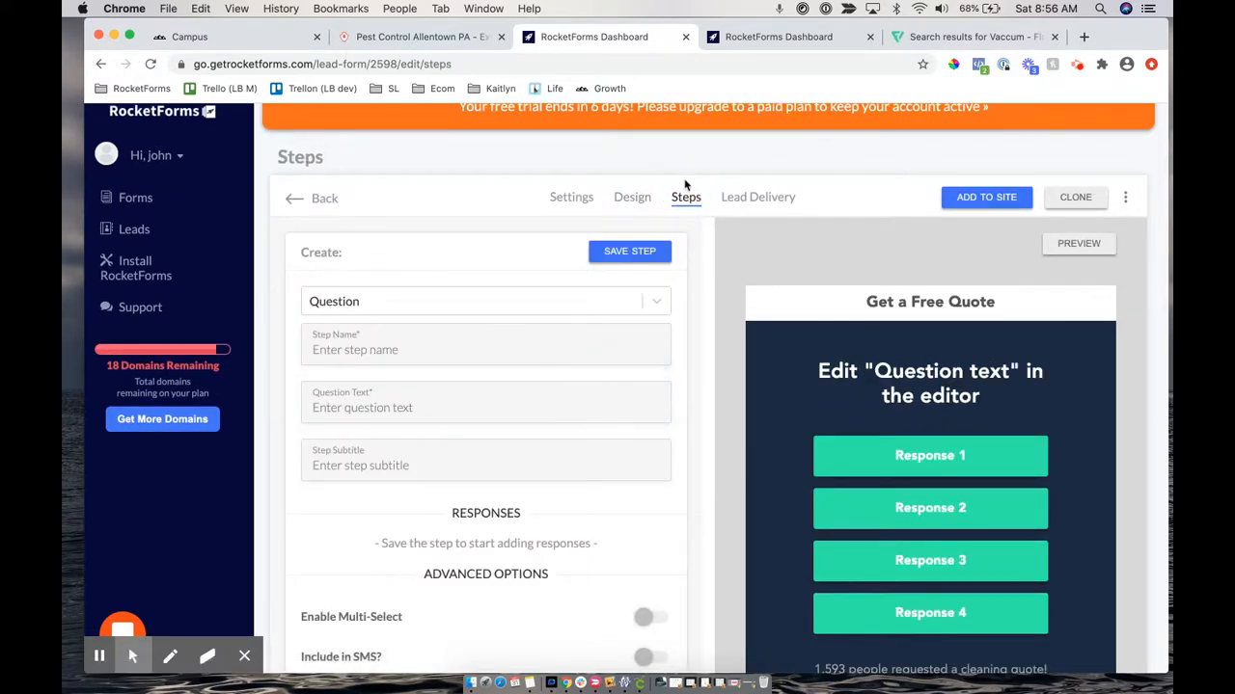
# Set Vent Cleaning's icon height to 30 pixels with Icon Position Top, and save the response
pyautogui.scroll(-6, 697, 294)
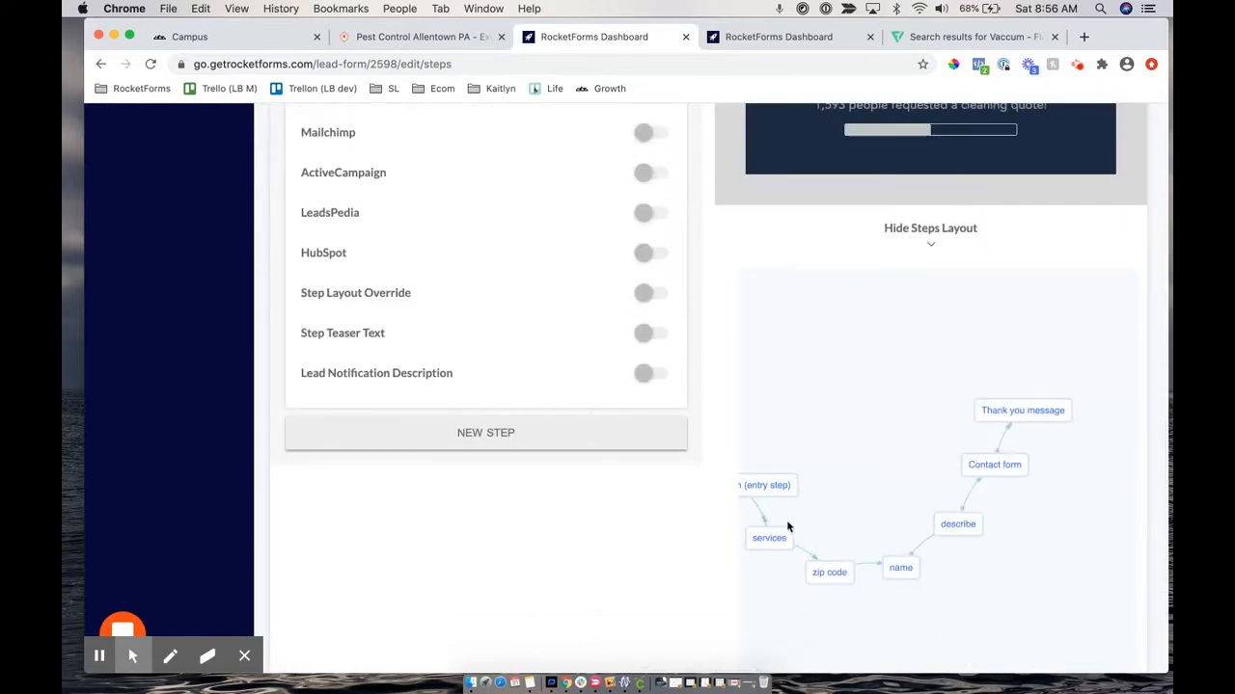
pyautogui.click(767, 533)
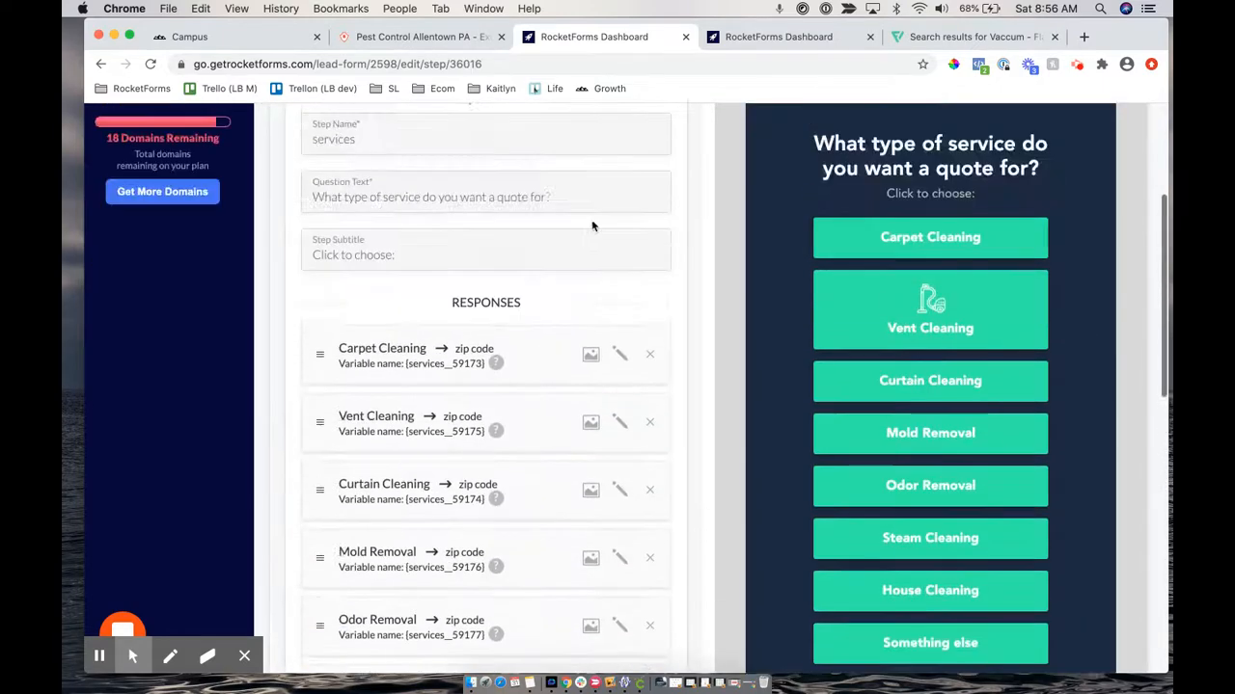
pyautogui.scroll(-2, 592, 226)
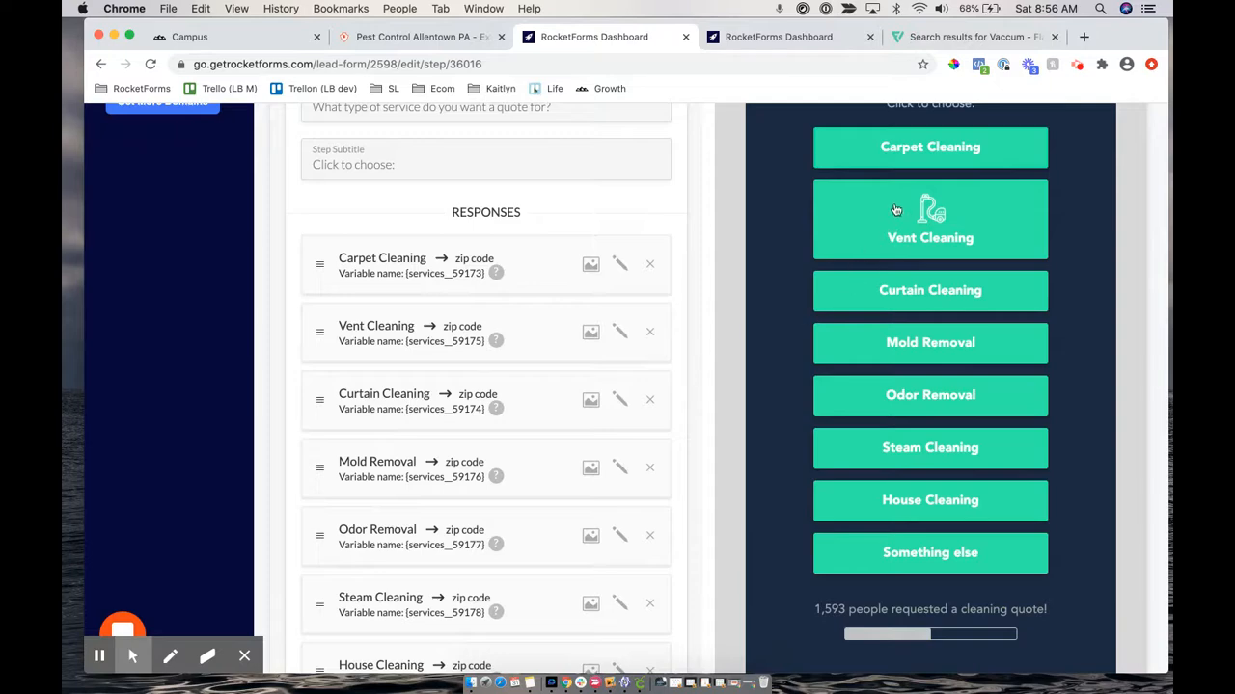
pyautogui.click(586, 336)
pyautogui.scroll(-5, 501, 432)
pyautogui.scroll(-1, 498, 432)
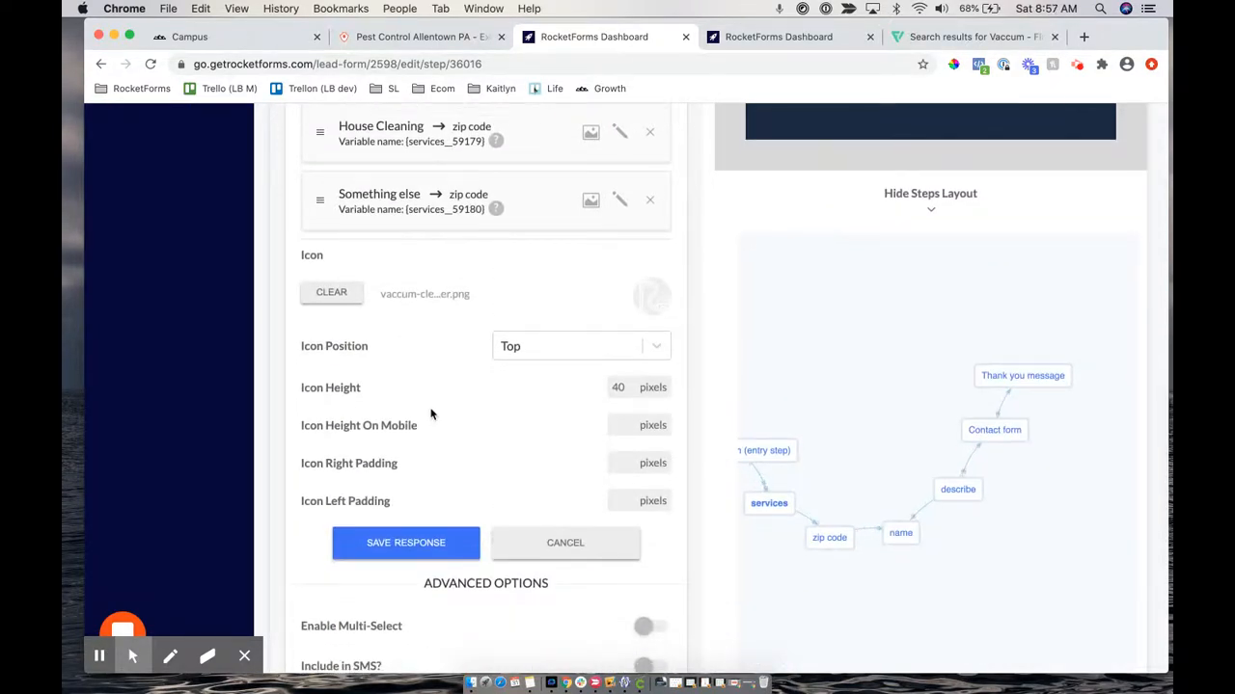
pyautogui.scroll(5, 567, 390)
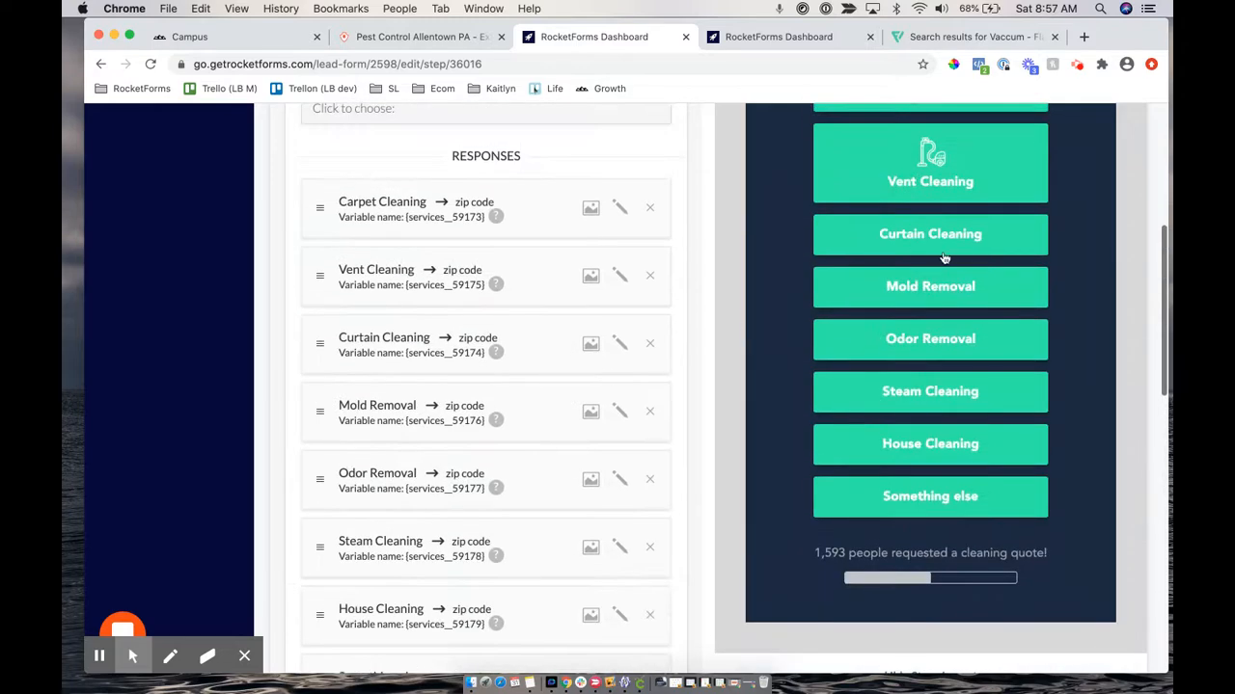
pyautogui.scroll(-5, 638, 425)
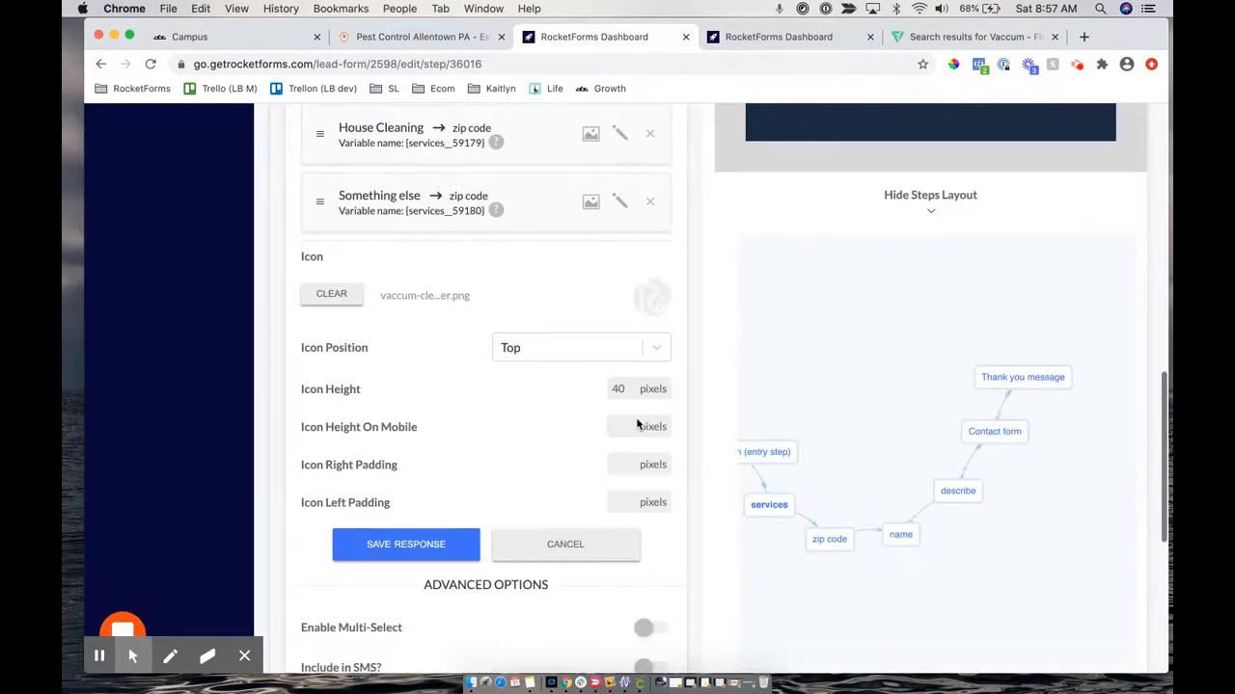
pyautogui.click(608, 389)
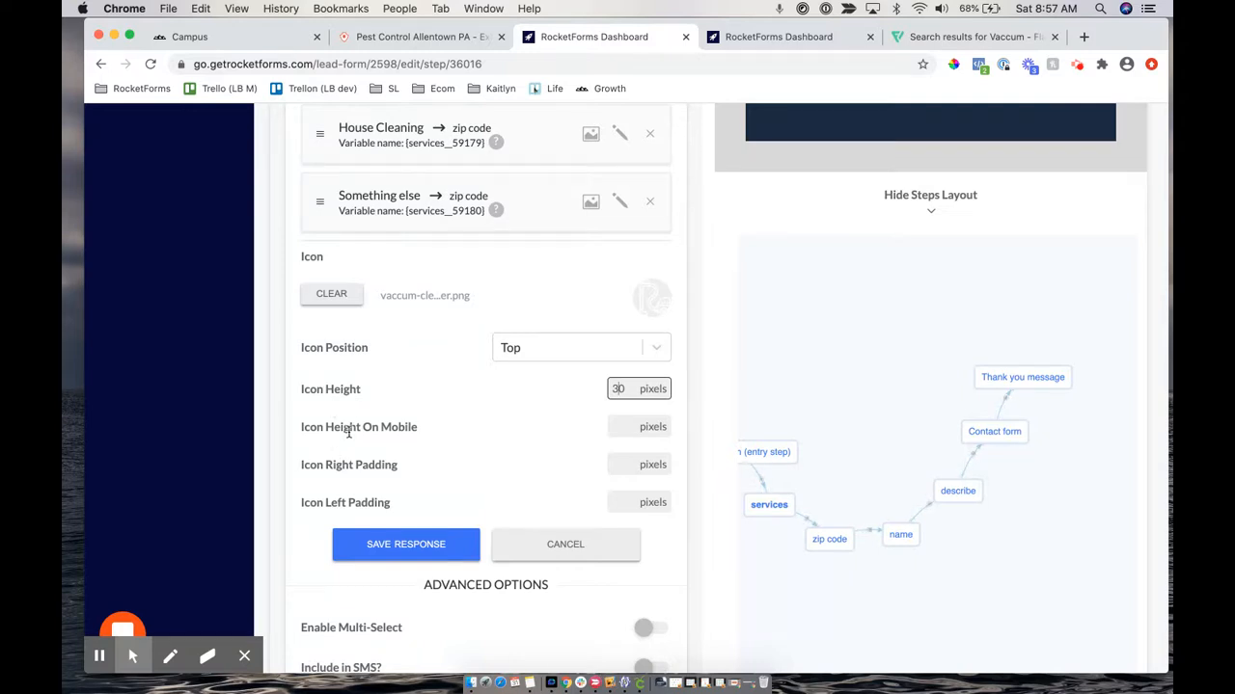
pyautogui.click(509, 349)
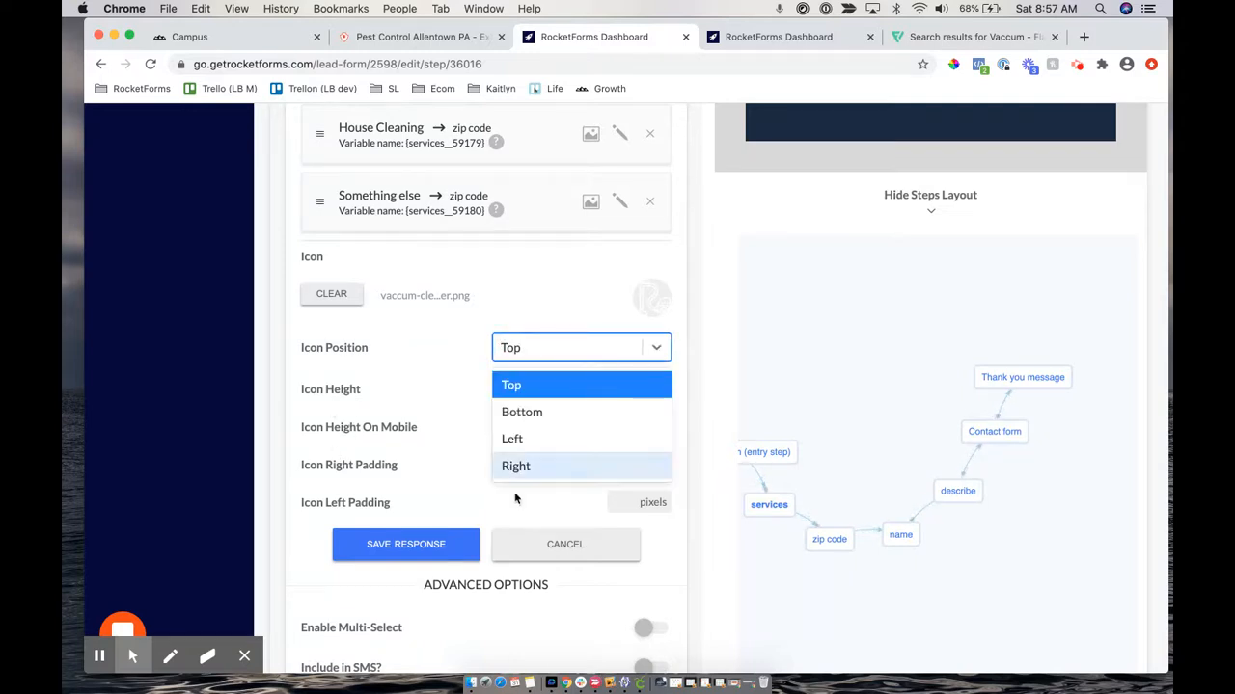
pyautogui.click(366, 493)
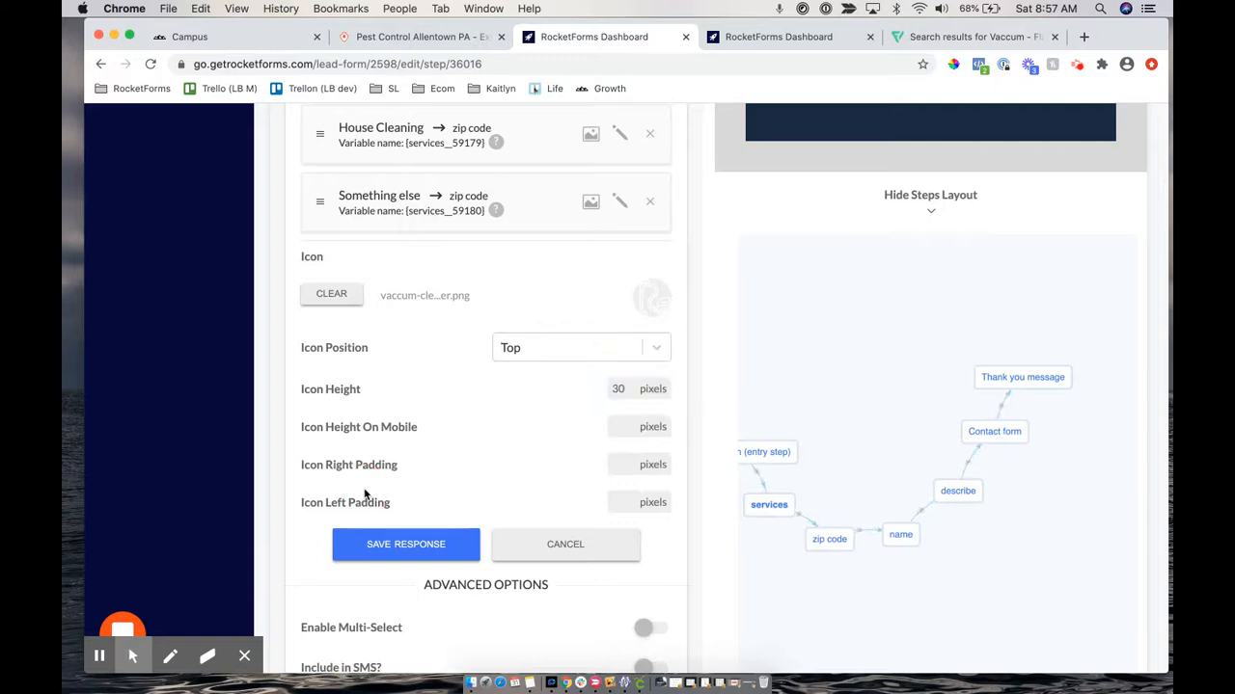
pyautogui.click(395, 555)
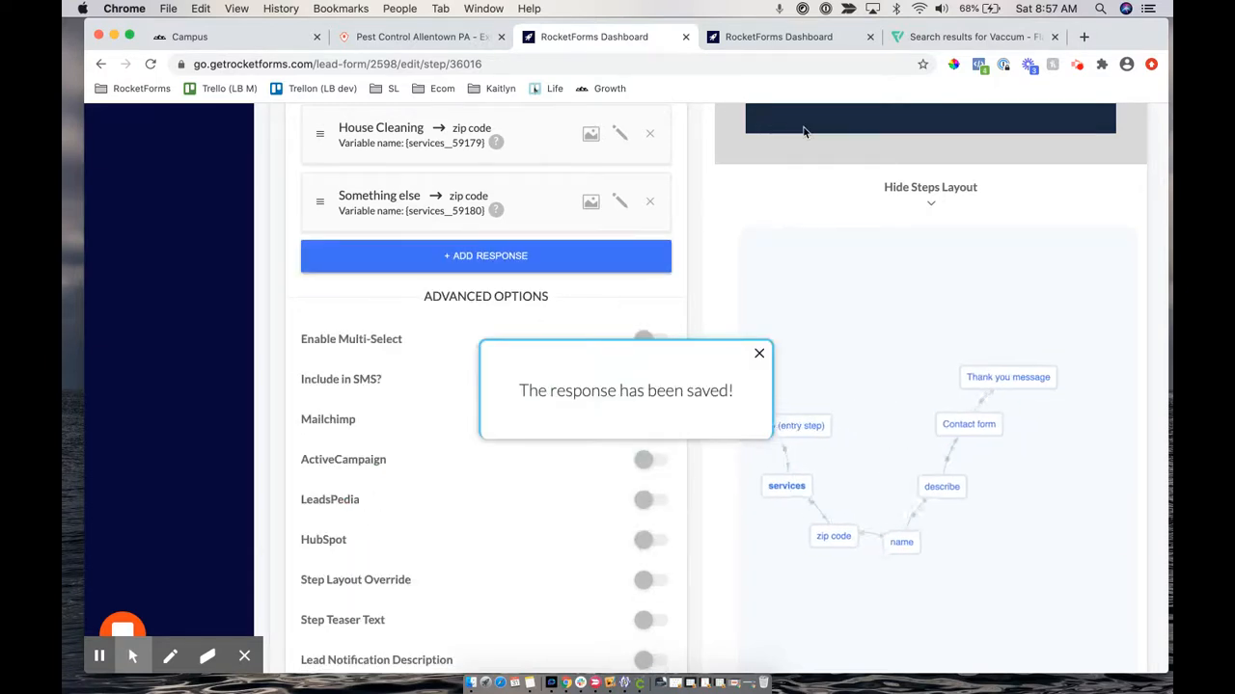
pyautogui.scroll(10, 806, 154)
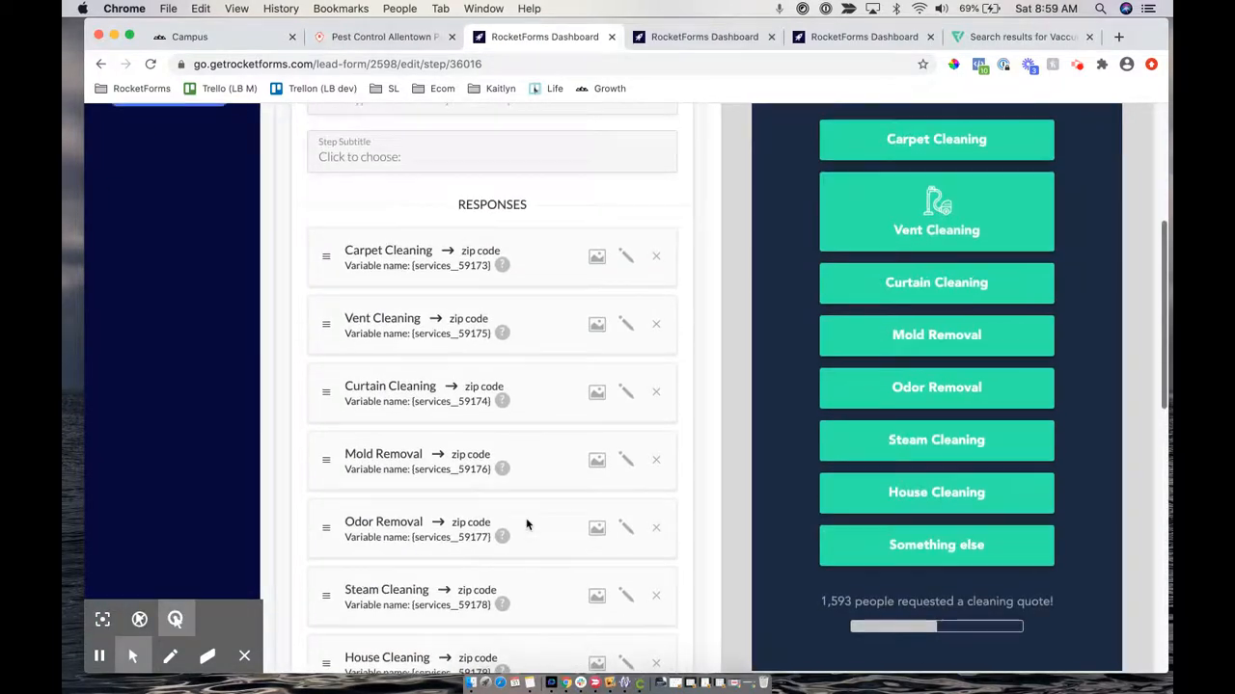
pyautogui.scroll(3, 526, 524)
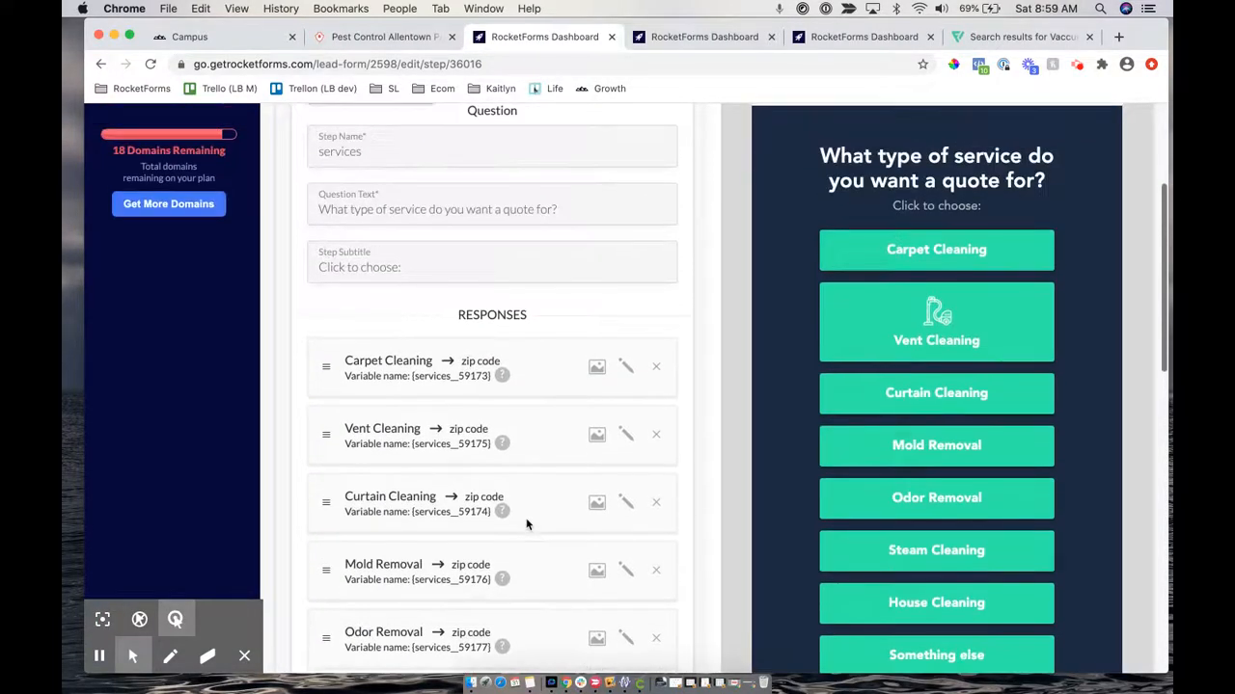
# Give the remaining responses, Carpet Cleaning through Something else, the vacuum icon at height 30, position Top
pyautogui.scroll(-3, 526, 524)
pyautogui.scroll(4, 523, 518)
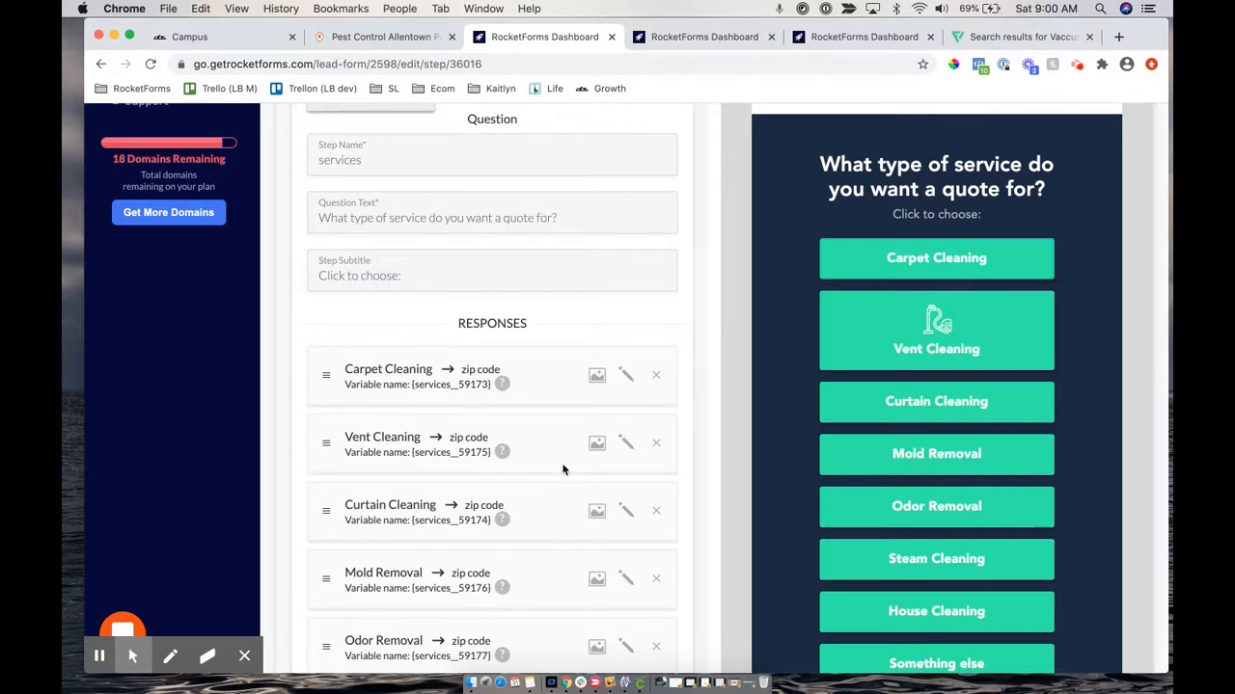
pyautogui.scroll(-1, 565, 469)
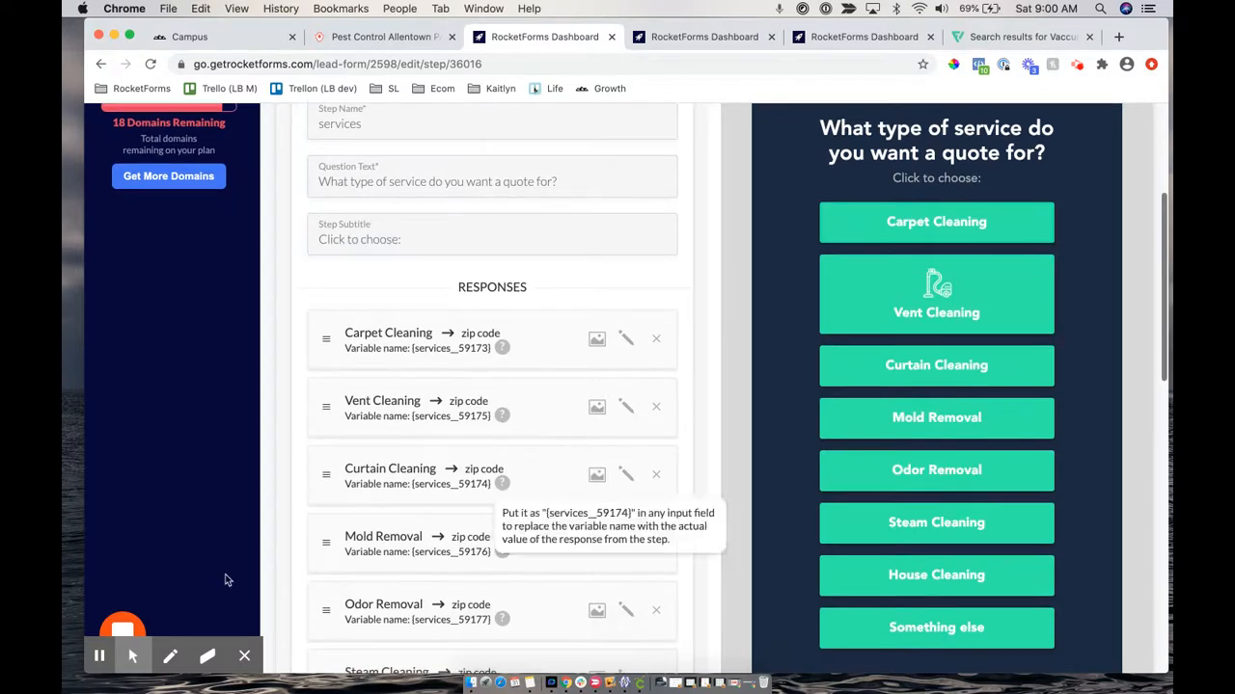
pyautogui.click(99, 664)
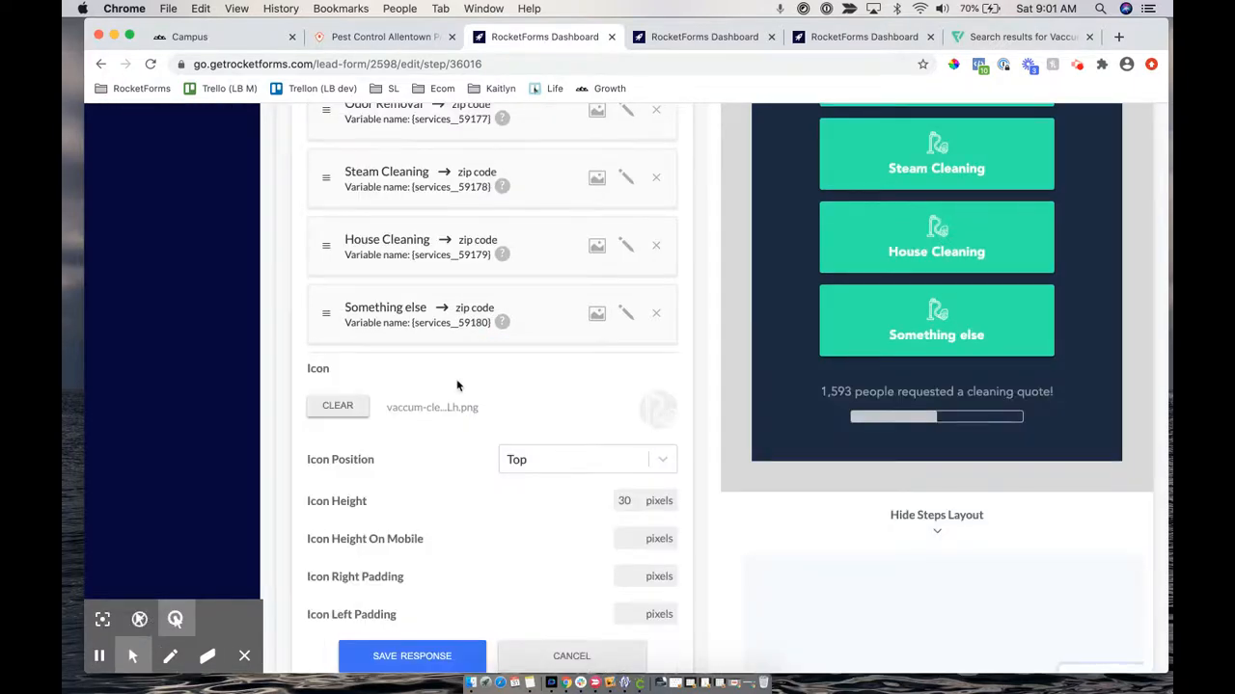
pyautogui.scroll(3, 457, 385)
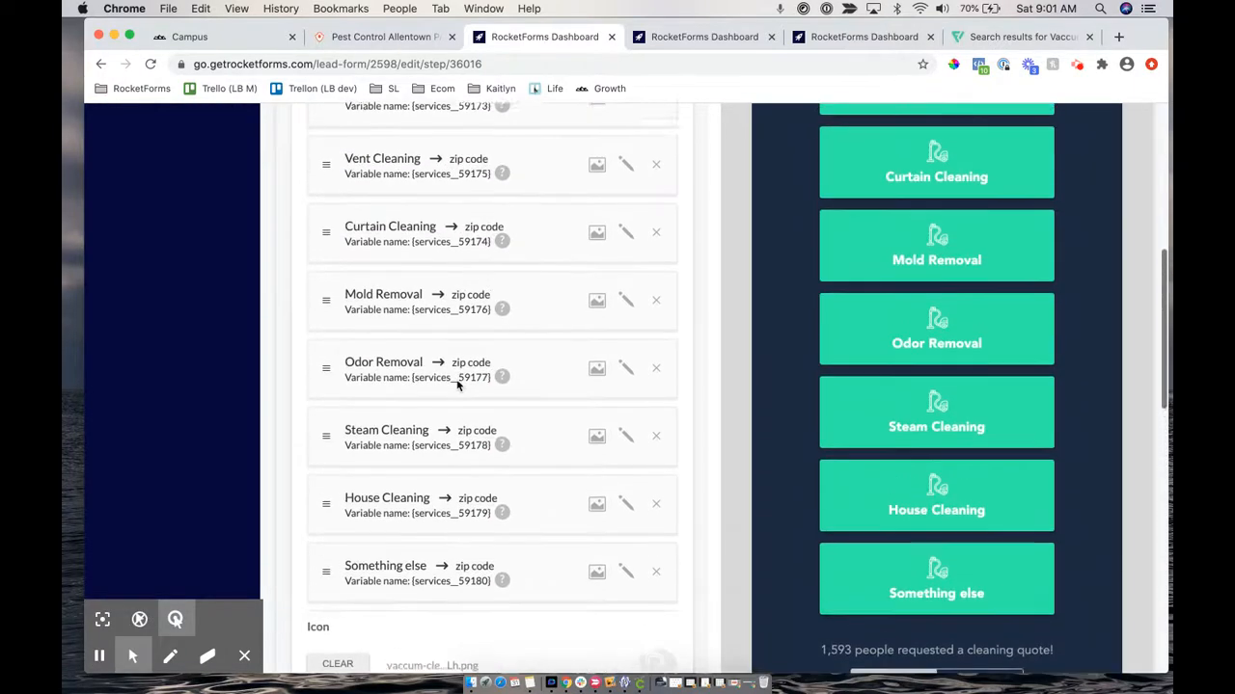
pyautogui.scroll(1, 457, 384)
pyautogui.scroll(2, 849, 338)
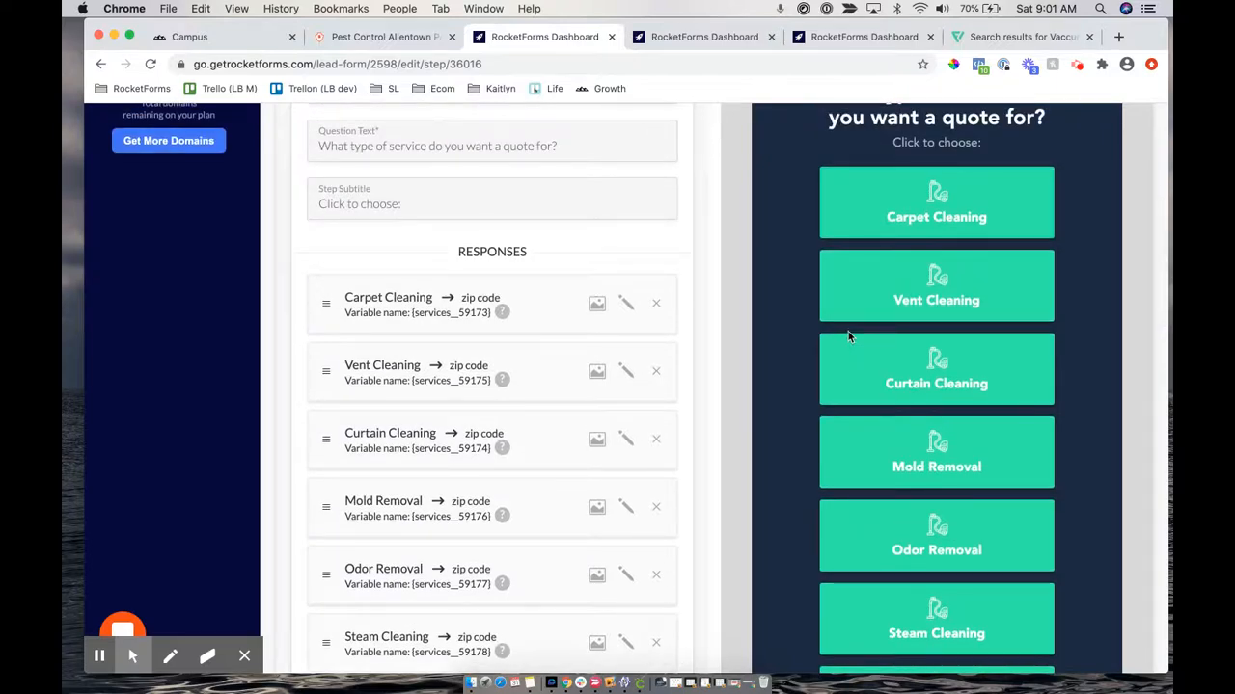
pyautogui.scroll(-1, 848, 336)
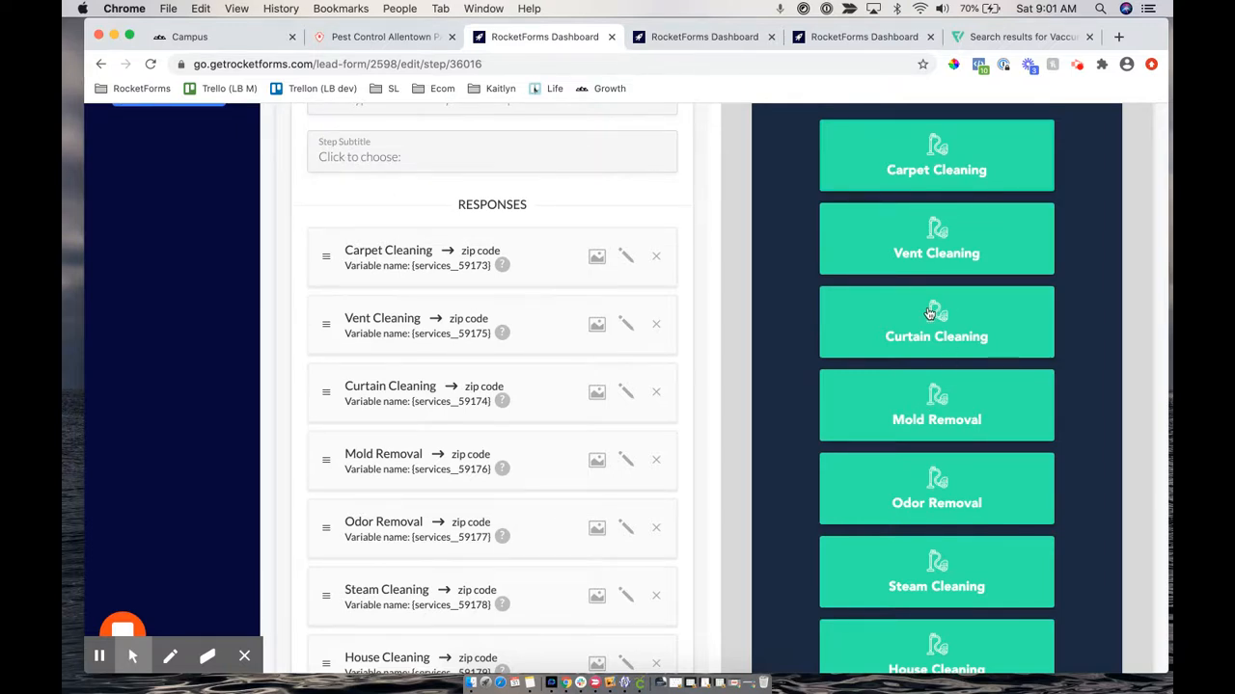
pyautogui.scroll(-2, 931, 424)
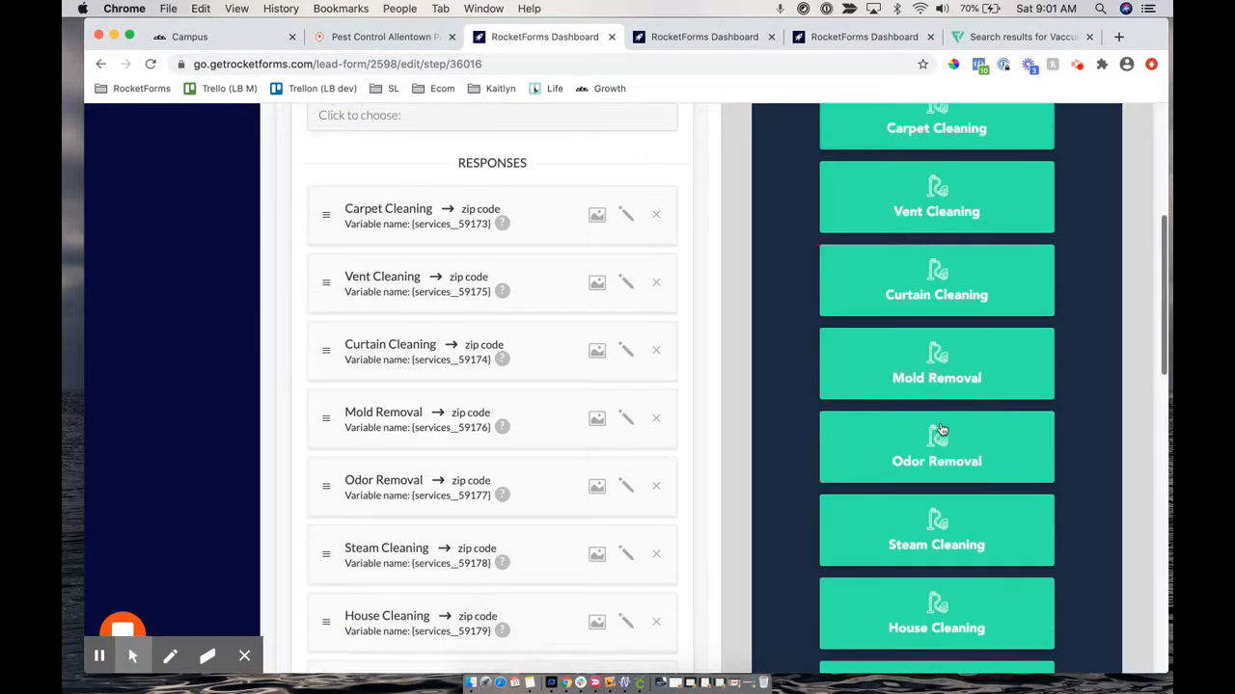
pyautogui.scroll(6, 698, 474)
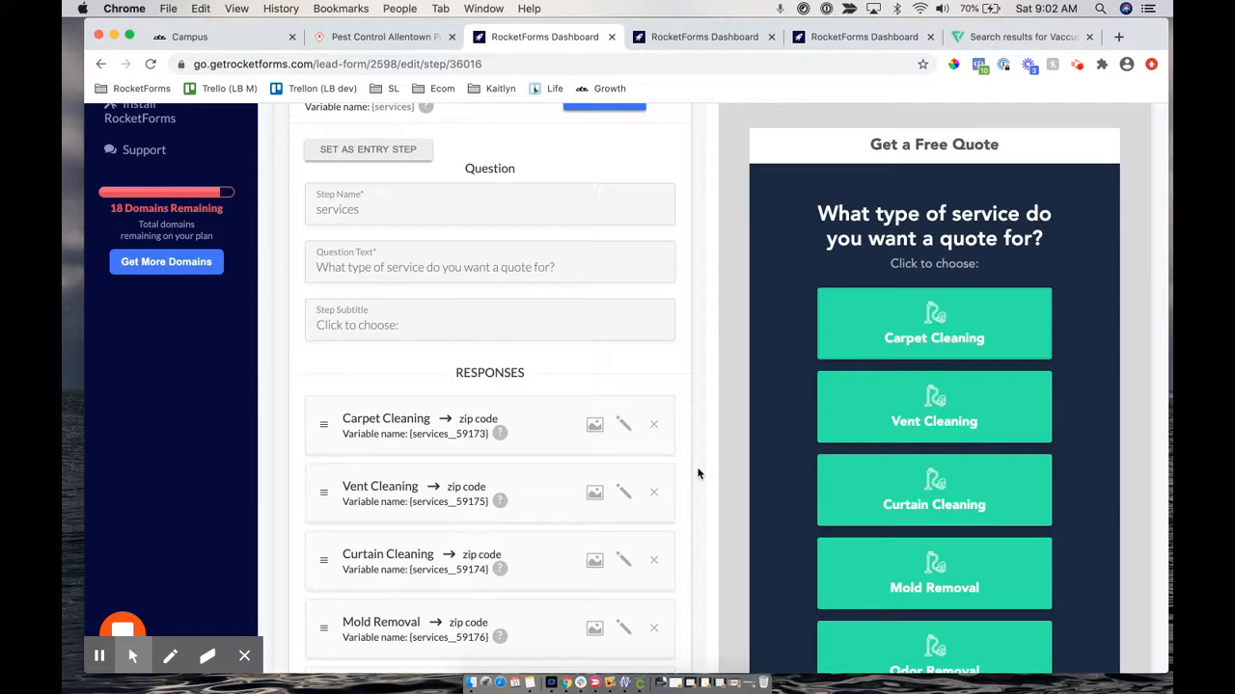
pyautogui.scroll(-15, 914, 610)
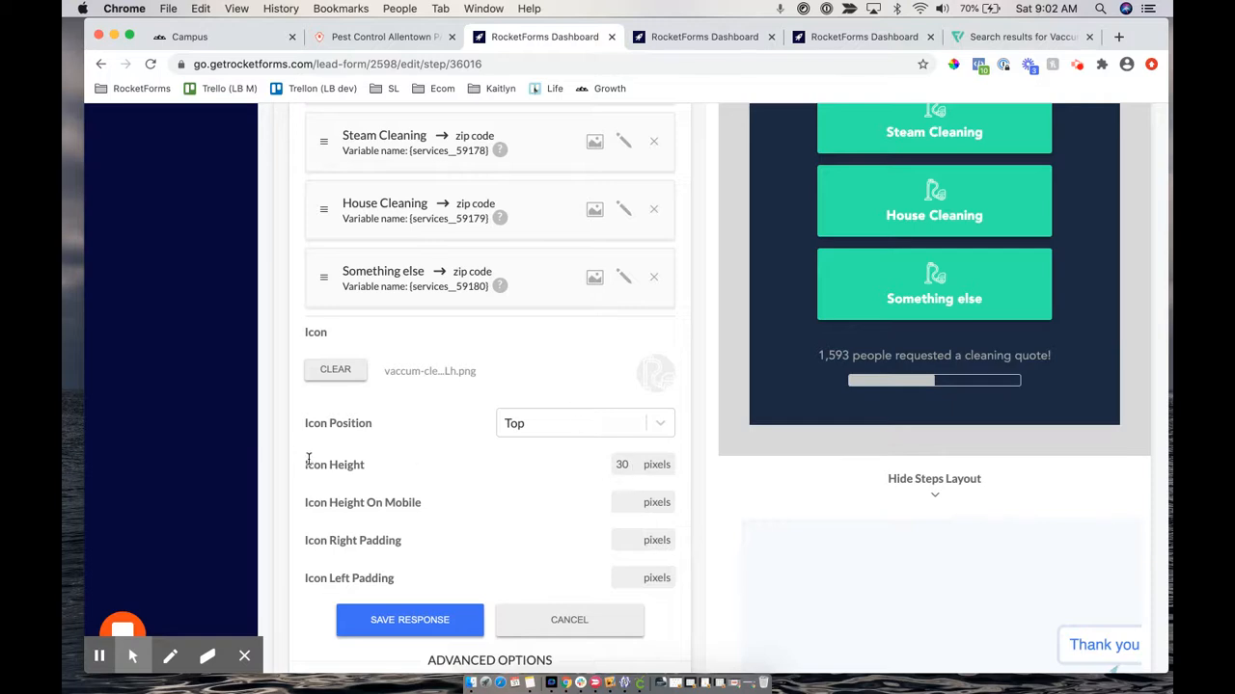
# Save the Something else response with its 30-pixel icon and launch the full-page form preview
pyautogui.moveTo(308, 459); pyautogui.dragTo(681, 461)
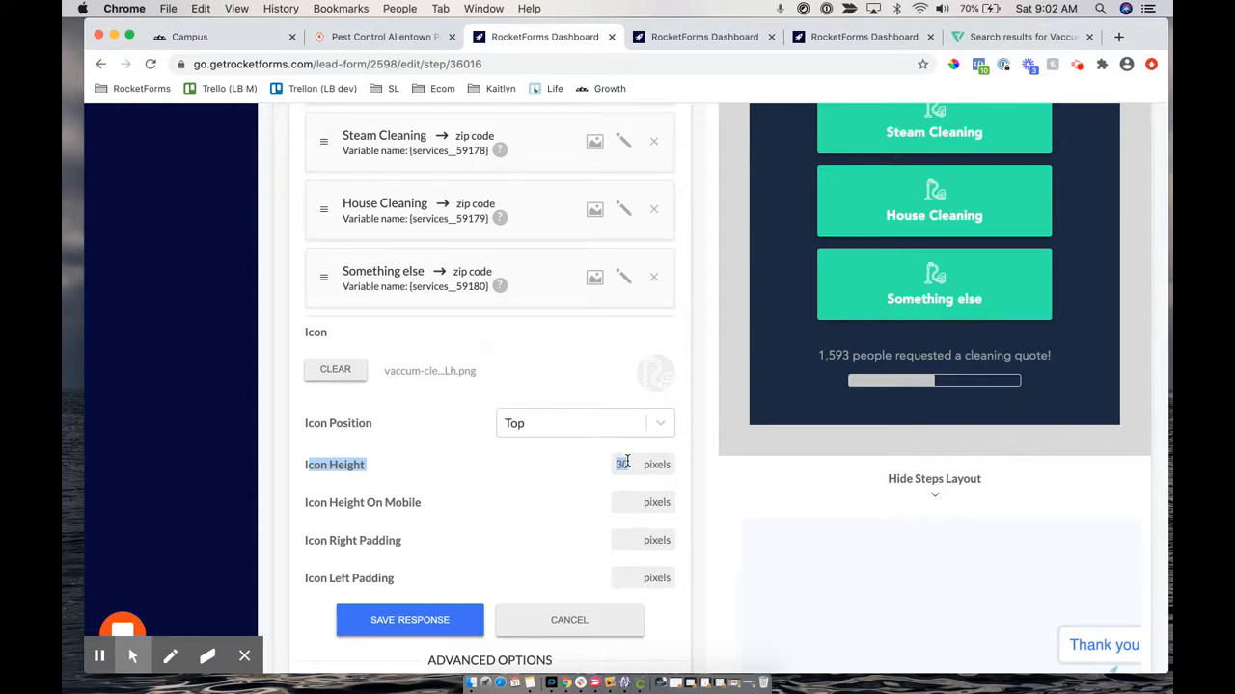
pyautogui.click(428, 622)
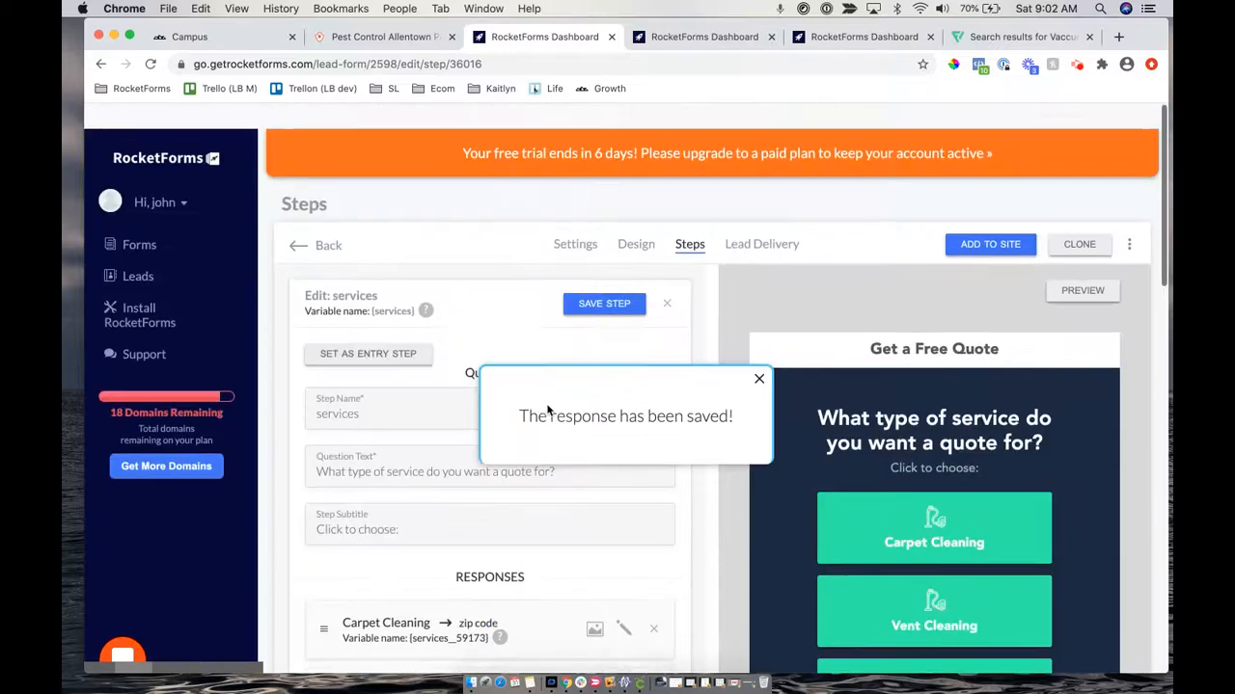
pyautogui.click(1082, 266)
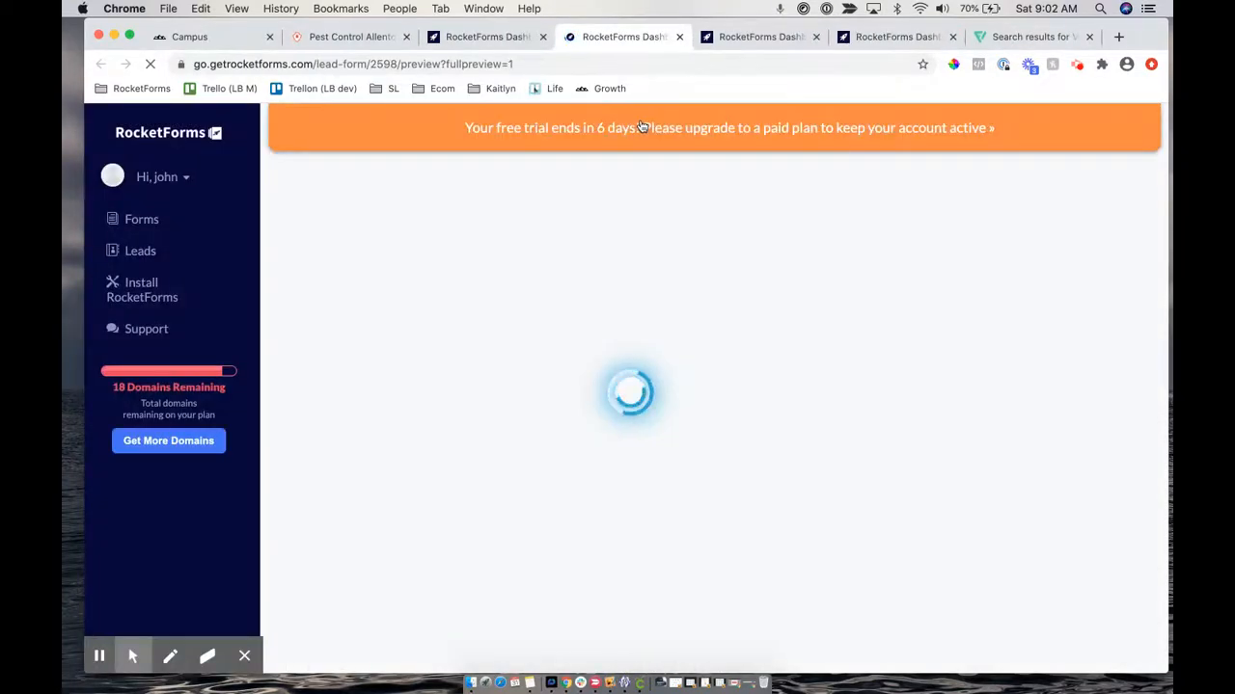
# Run the demo, answer Home/Residence, and review the full-width teal vacuum-icon service buttons
pyautogui.click(622, 165)
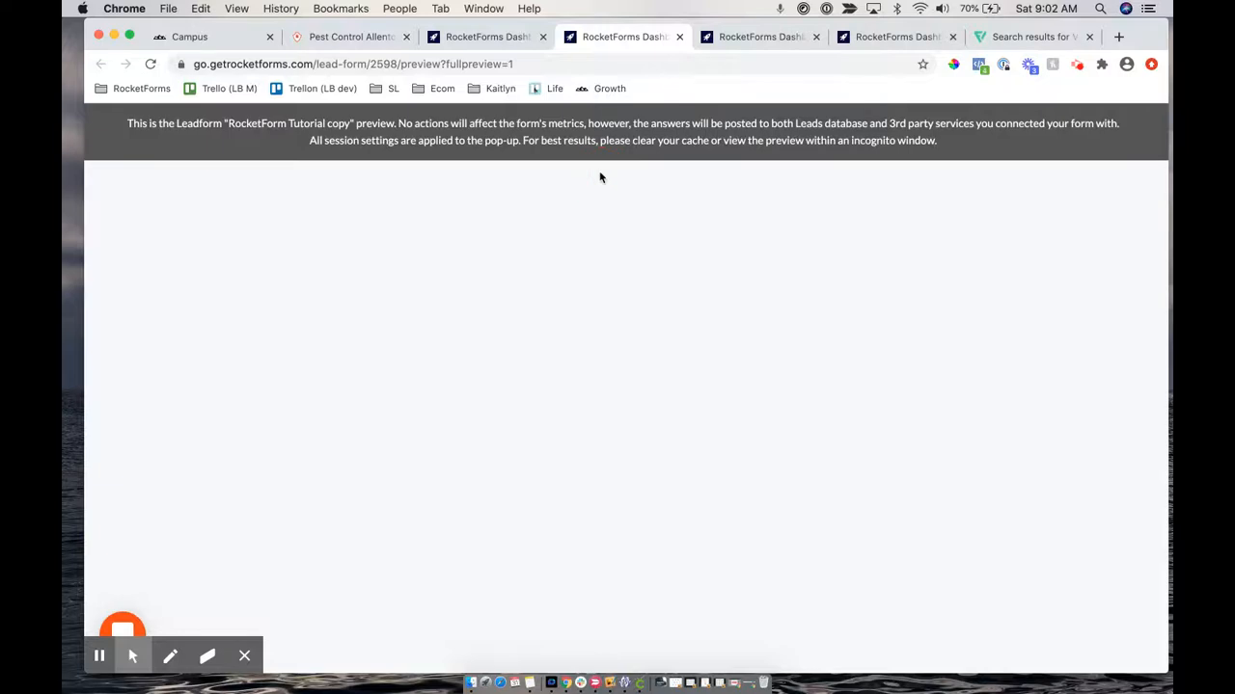
pyautogui.click(549, 337)
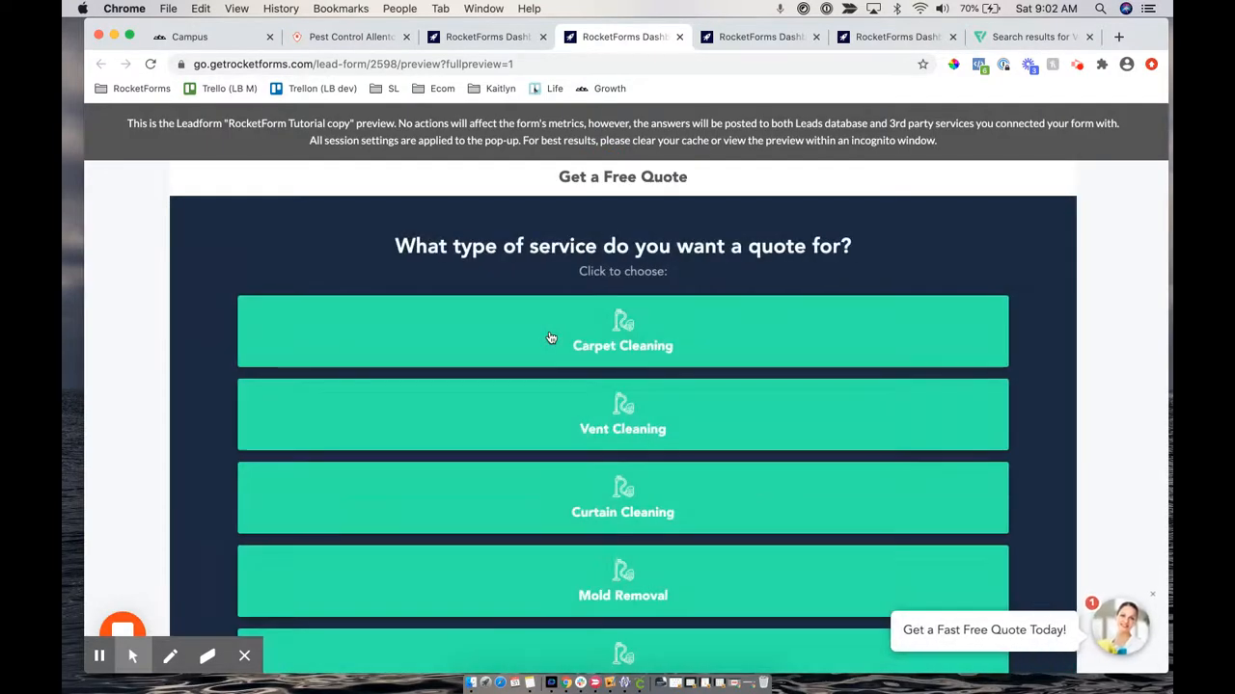
pyautogui.scroll(-5, 565, 488)
pyautogui.scroll(5, 563, 487)
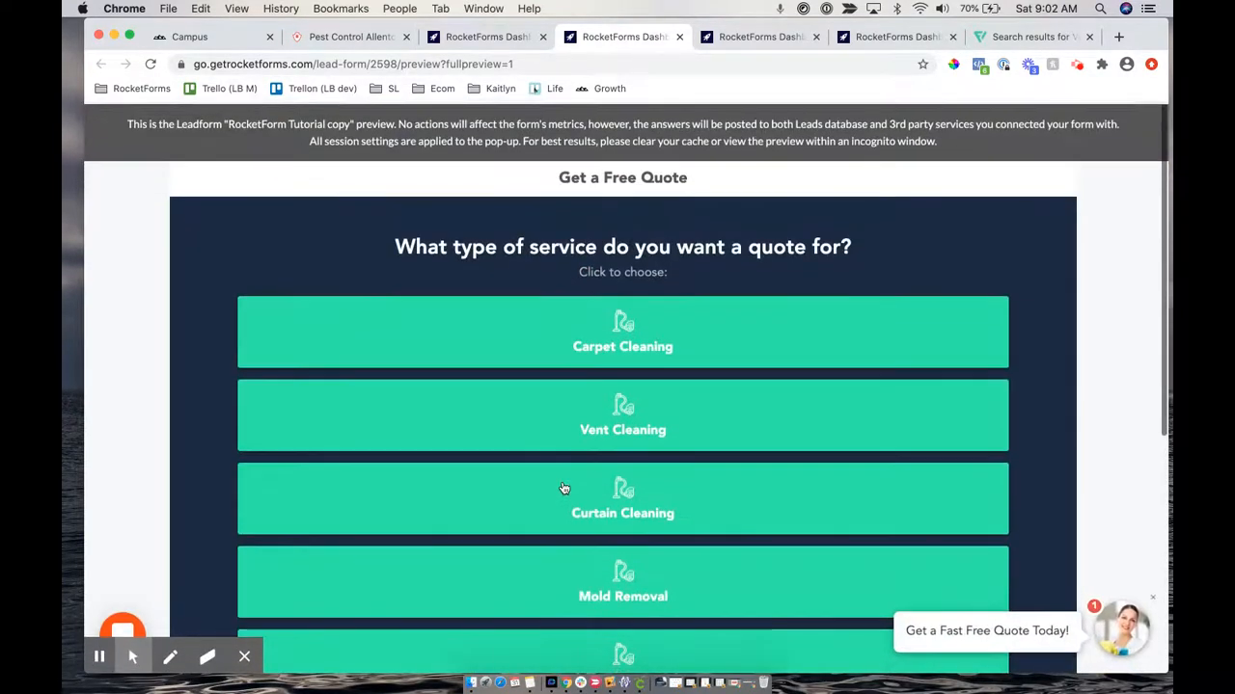
pyautogui.scroll(-5, 565, 488)
pyautogui.scroll(5, 564, 488)
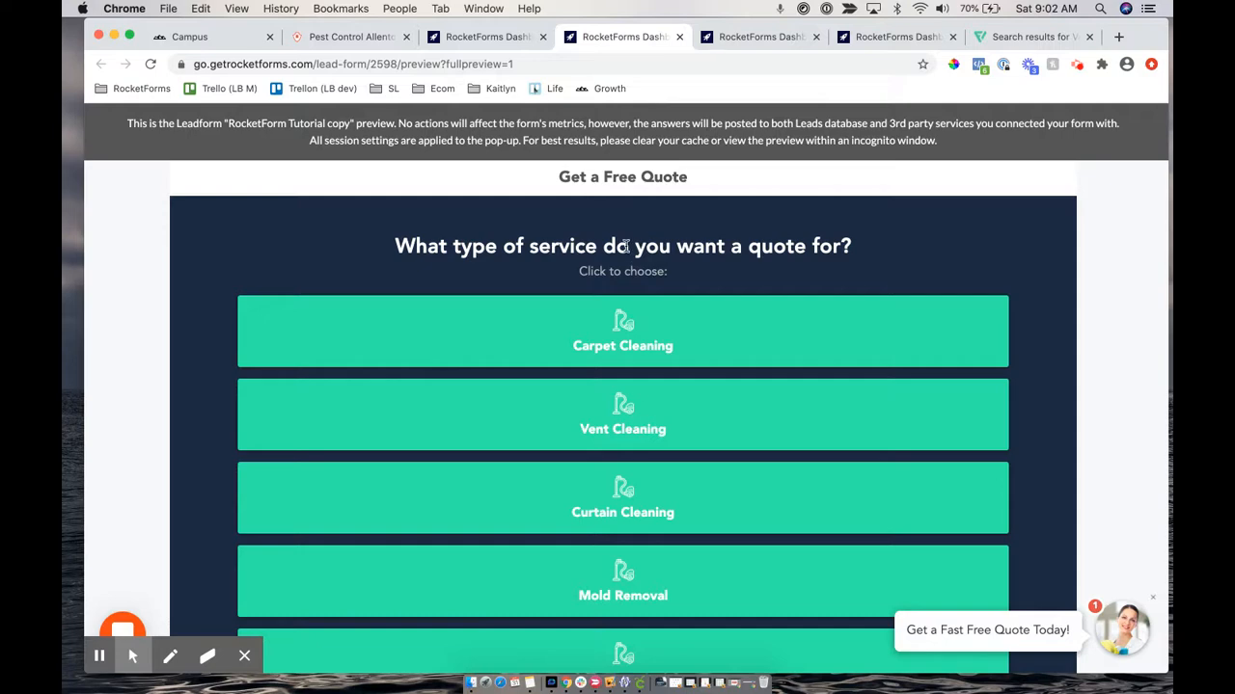
# Enable Step Layout Override on the services step and view the Responses Column Width choices, currently 12
pyautogui.click(494, 38)
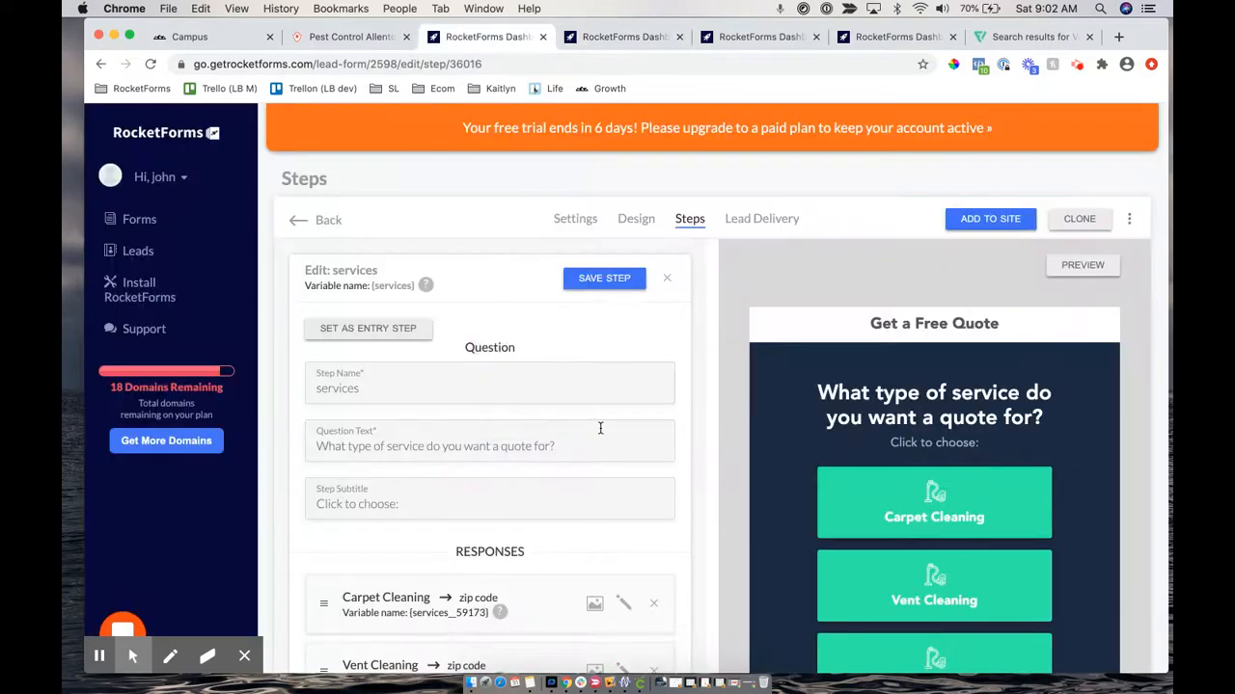
pyautogui.scroll(-2, 600, 428)
pyautogui.scroll(-10, 600, 428)
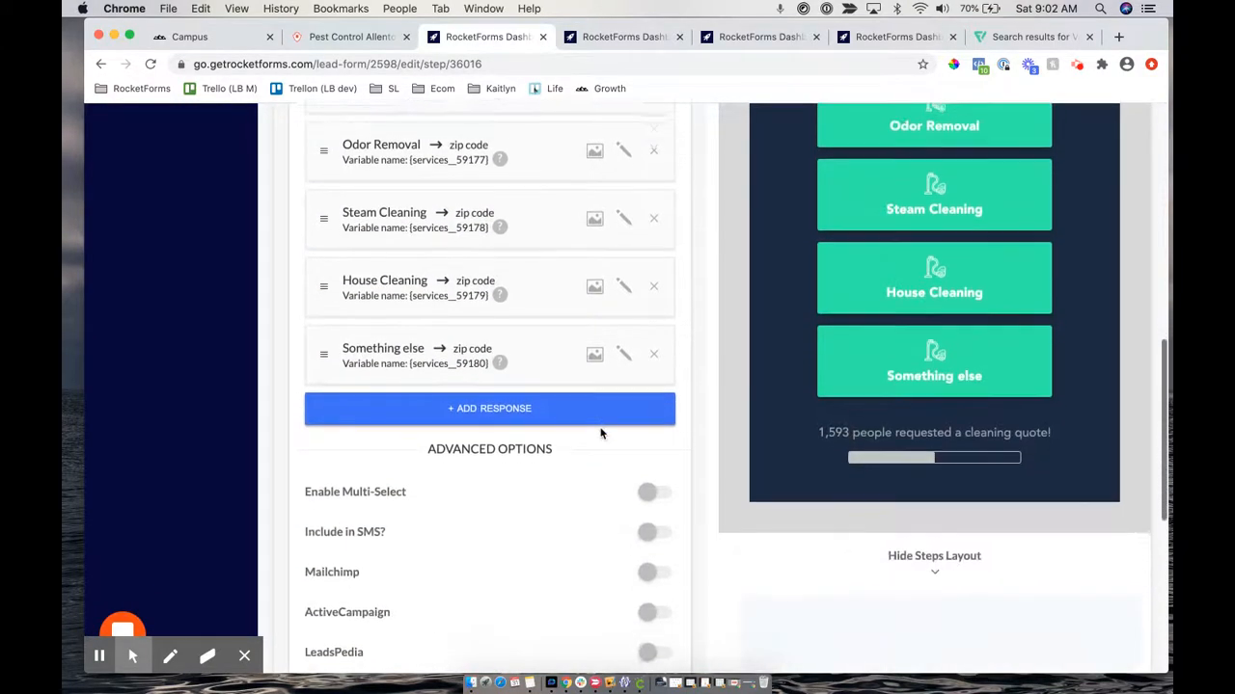
pyautogui.scroll(-3, 600, 433)
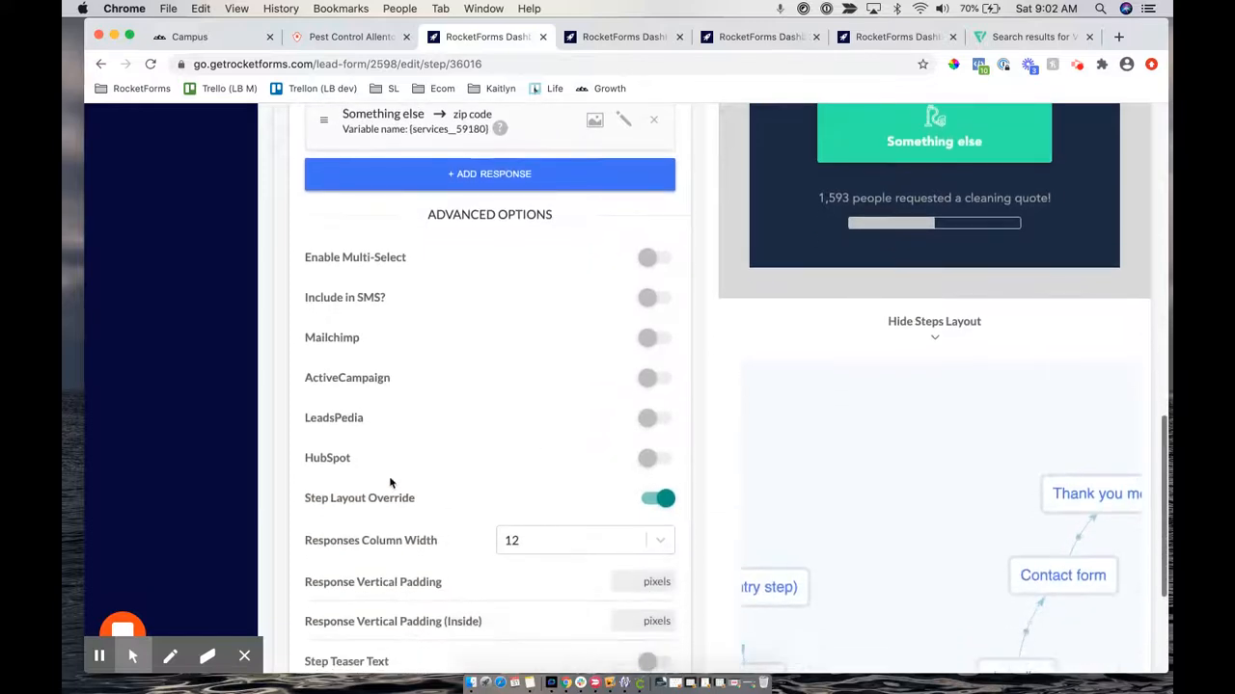
pyautogui.moveTo(309, 498); pyautogui.dragTo(412, 499)
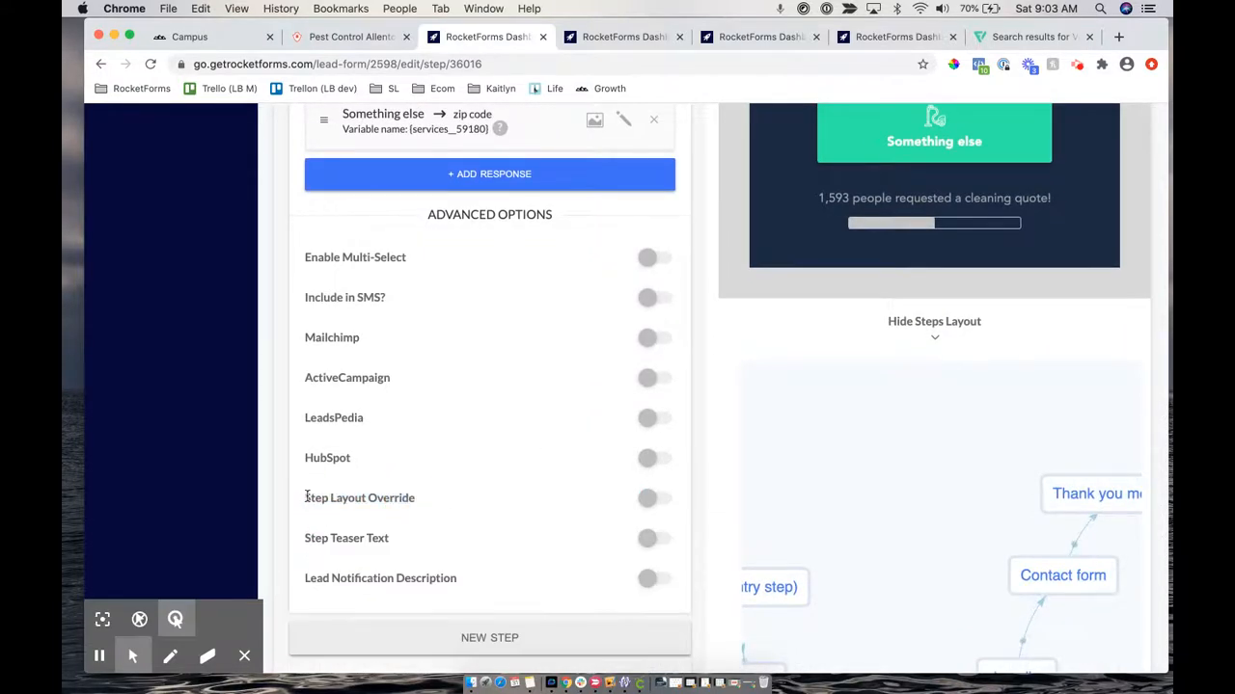
pyautogui.moveTo(308, 498); pyautogui.dragTo(401, 498)
pyautogui.click(649, 499)
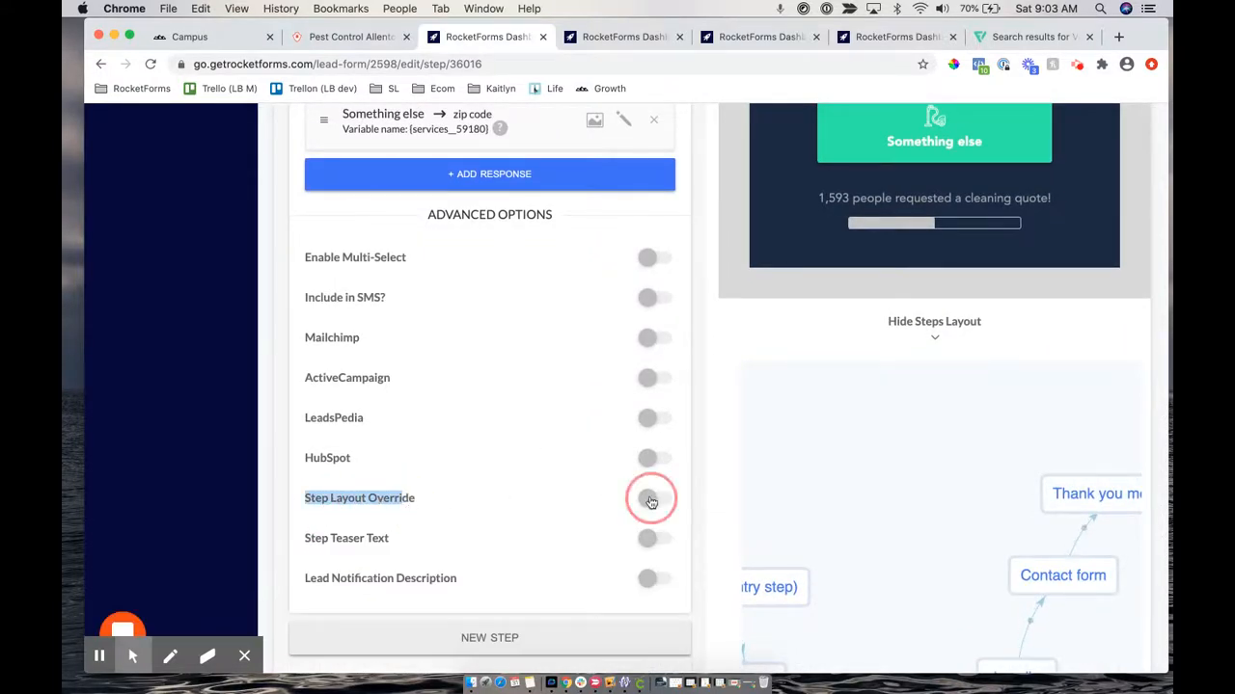
pyautogui.scroll(-2, 479, 538)
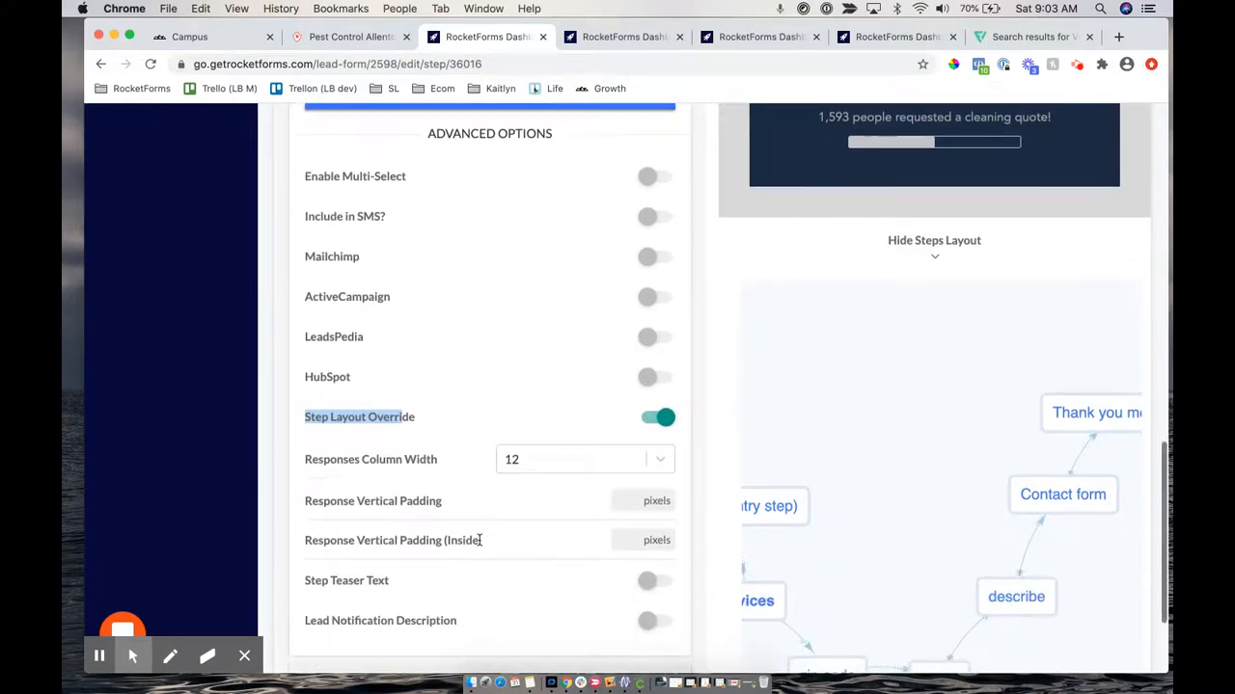
pyautogui.moveTo(306, 460); pyautogui.dragTo(412, 456)
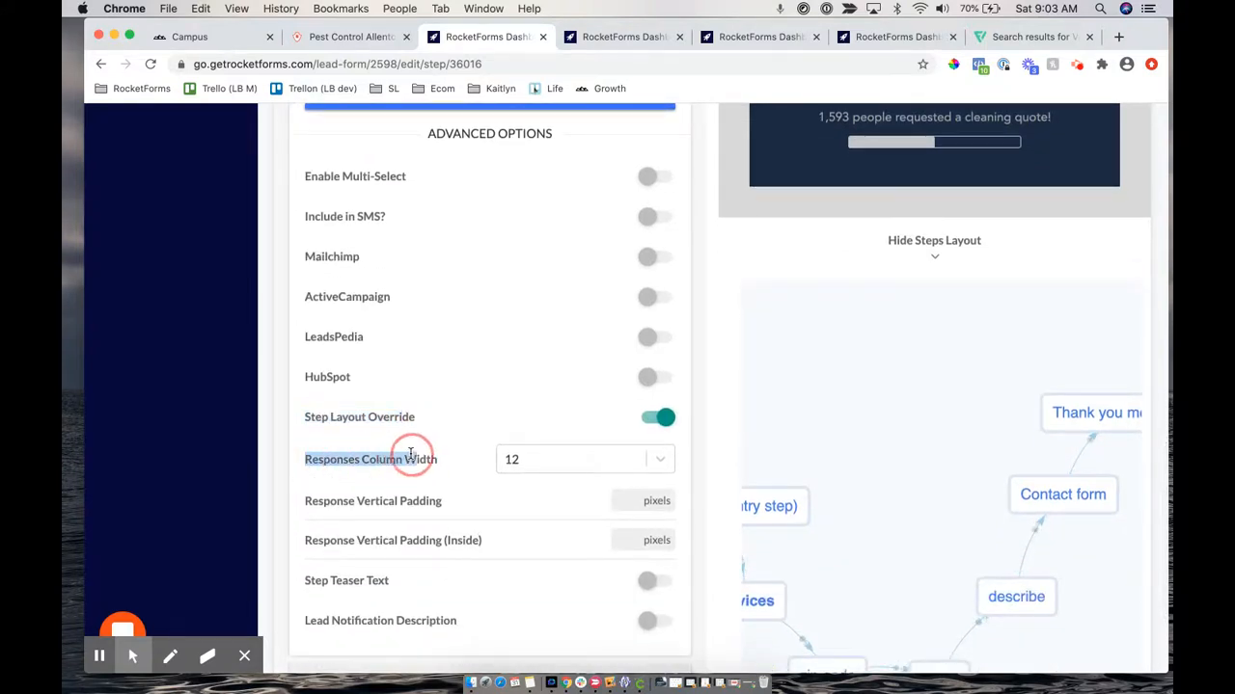
pyautogui.click(551, 461)
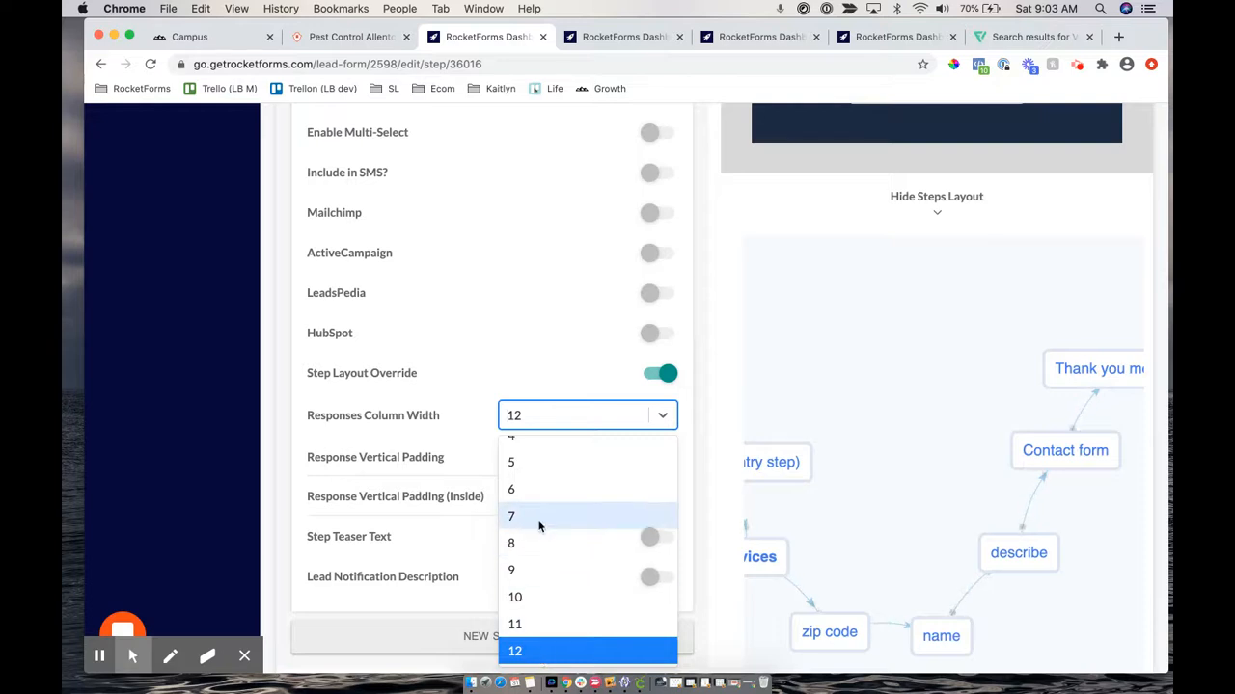
# Set the services step's Responses Column Width to 4 and save the step
pyautogui.scroll(2, 537, 524)
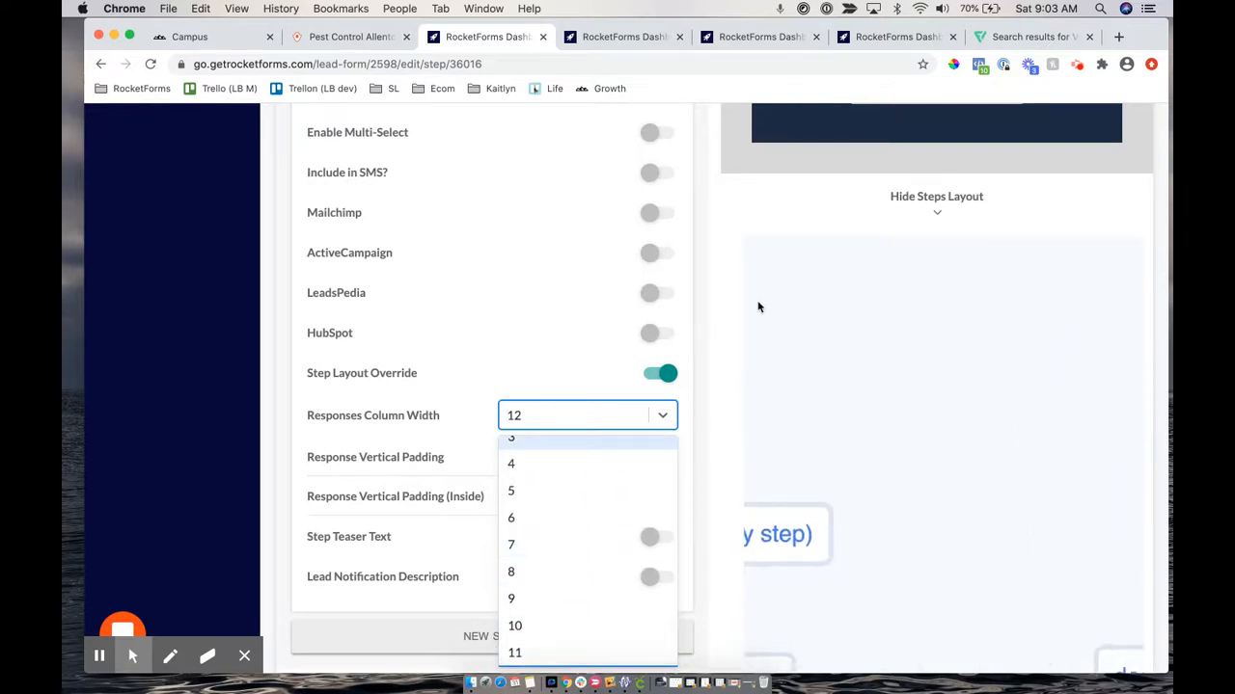
pyautogui.scroll(5, 758, 306)
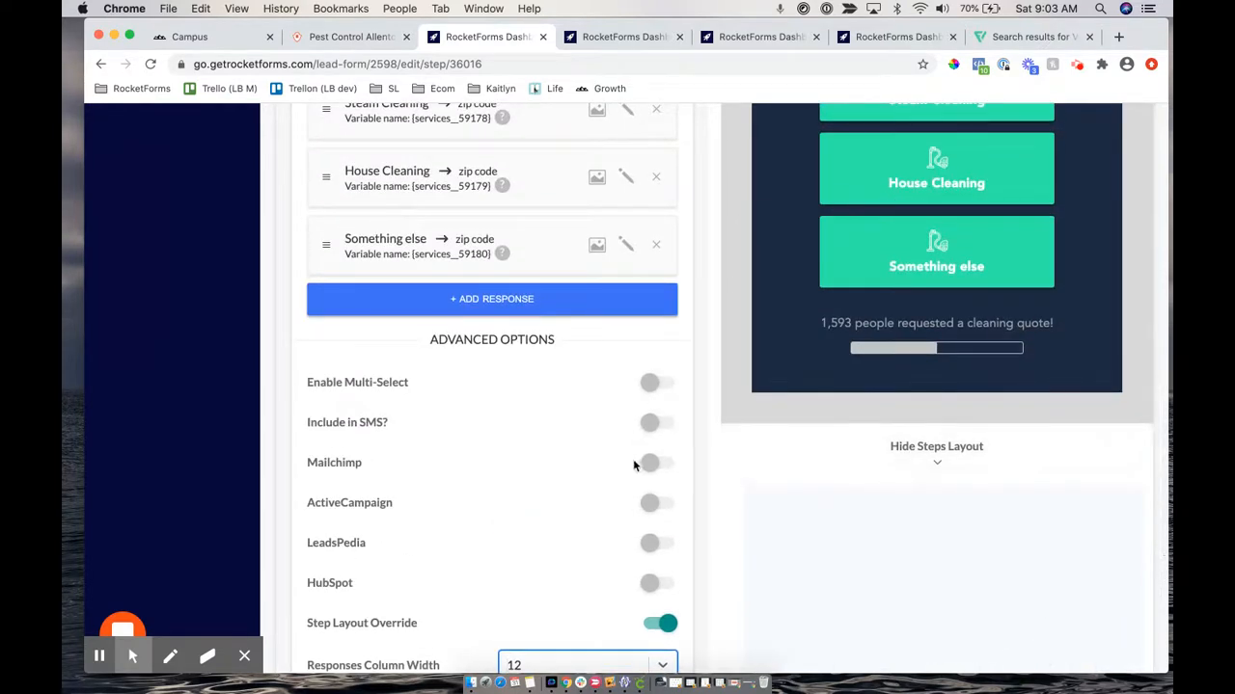
pyautogui.scroll(-4, 618, 552)
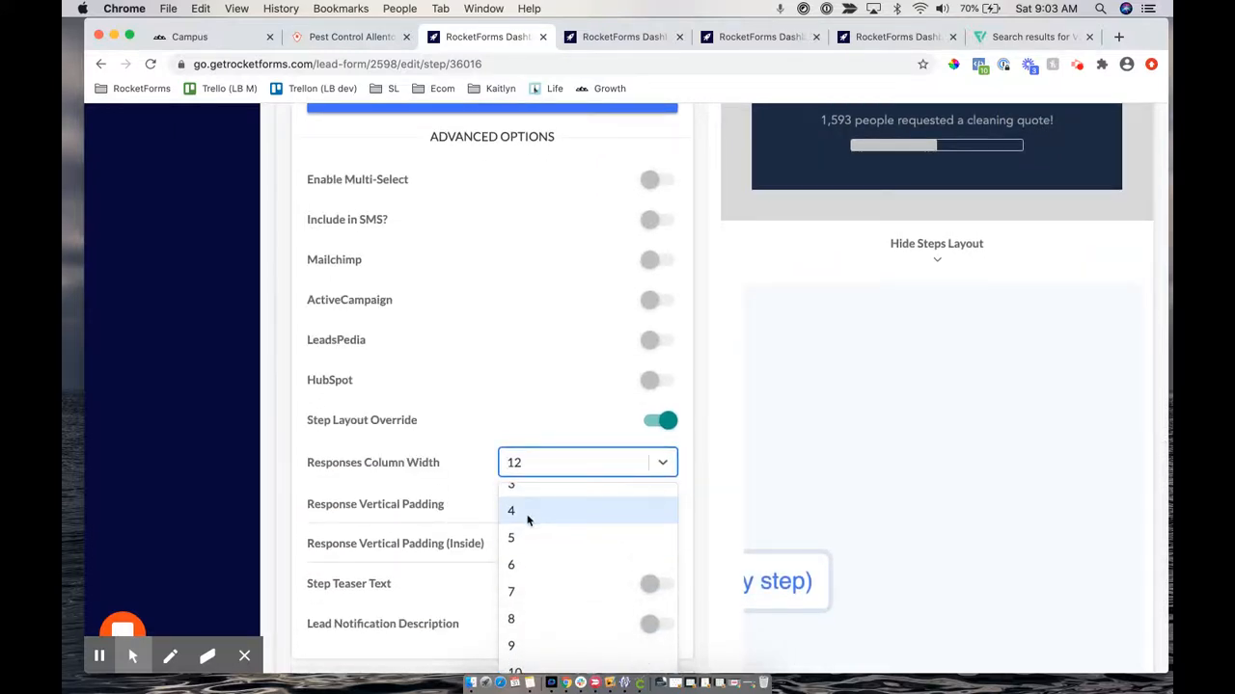
pyautogui.click(528, 518)
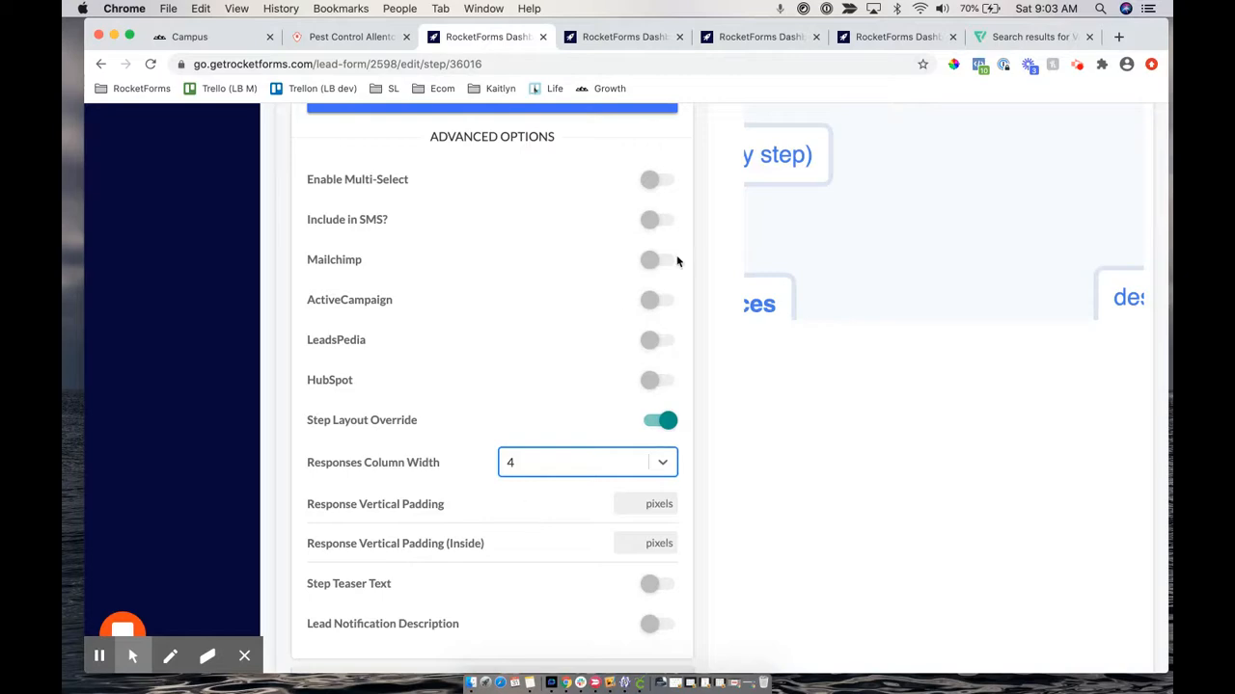
pyautogui.scroll(10, 677, 261)
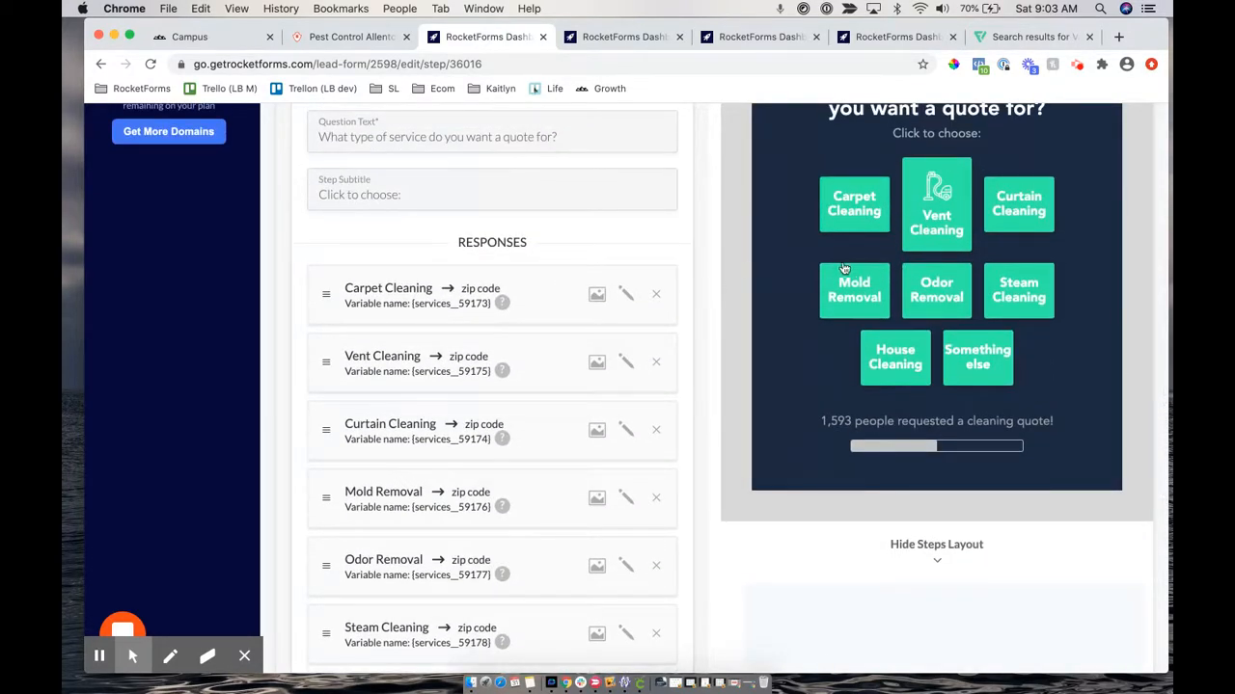
pyautogui.scroll(5, 626, 249)
pyautogui.click(588, 281)
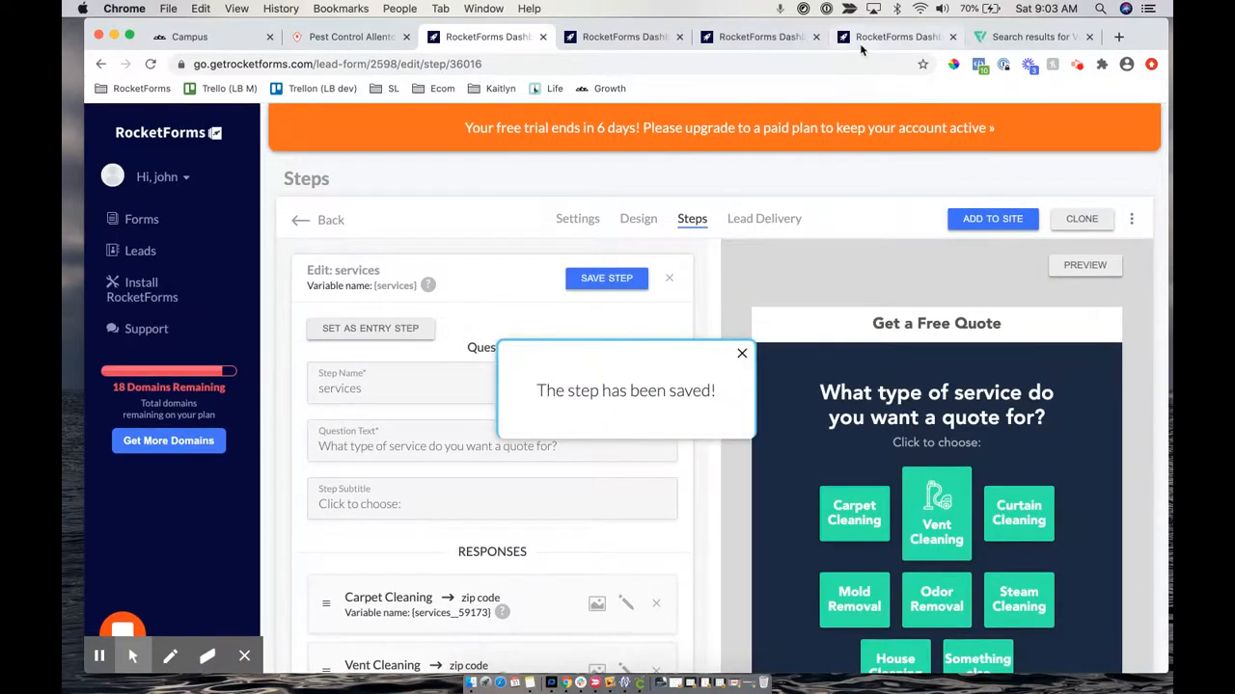
# Reload the preview and demo to Home/Residence to see the service buttons three per row
pyautogui.click(618, 37)
pyautogui.click(368, 64)
pyautogui.press('Return')
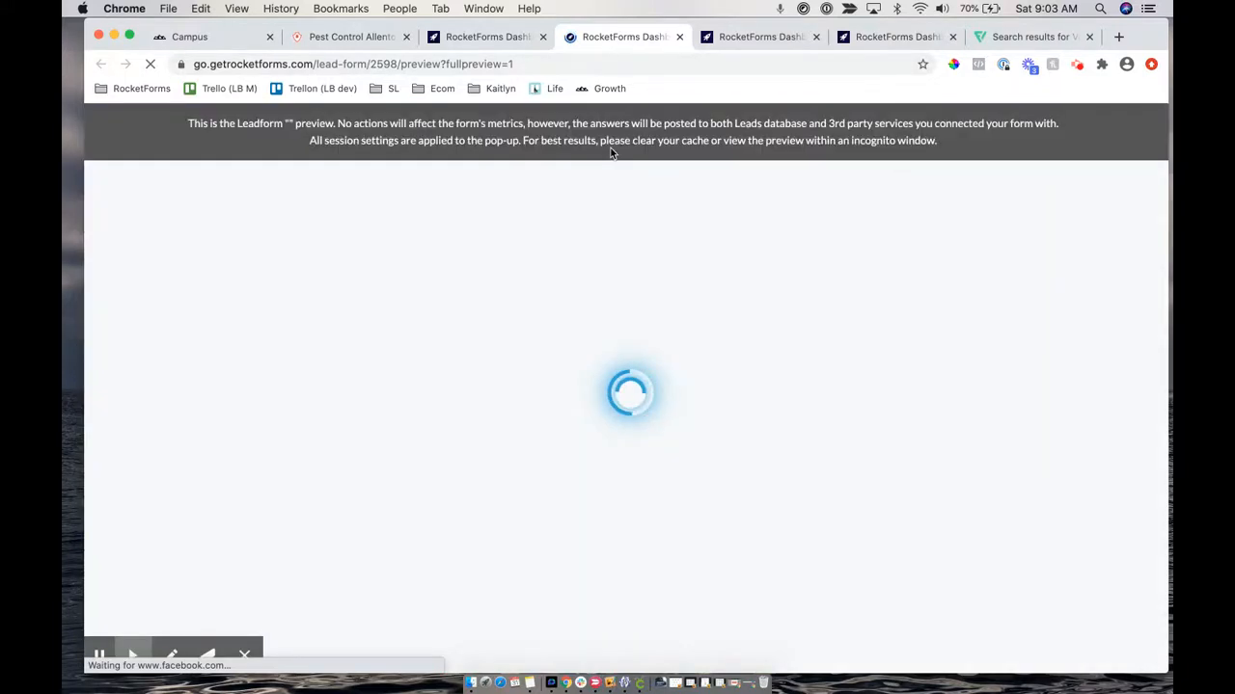
pyautogui.click(632, 171)
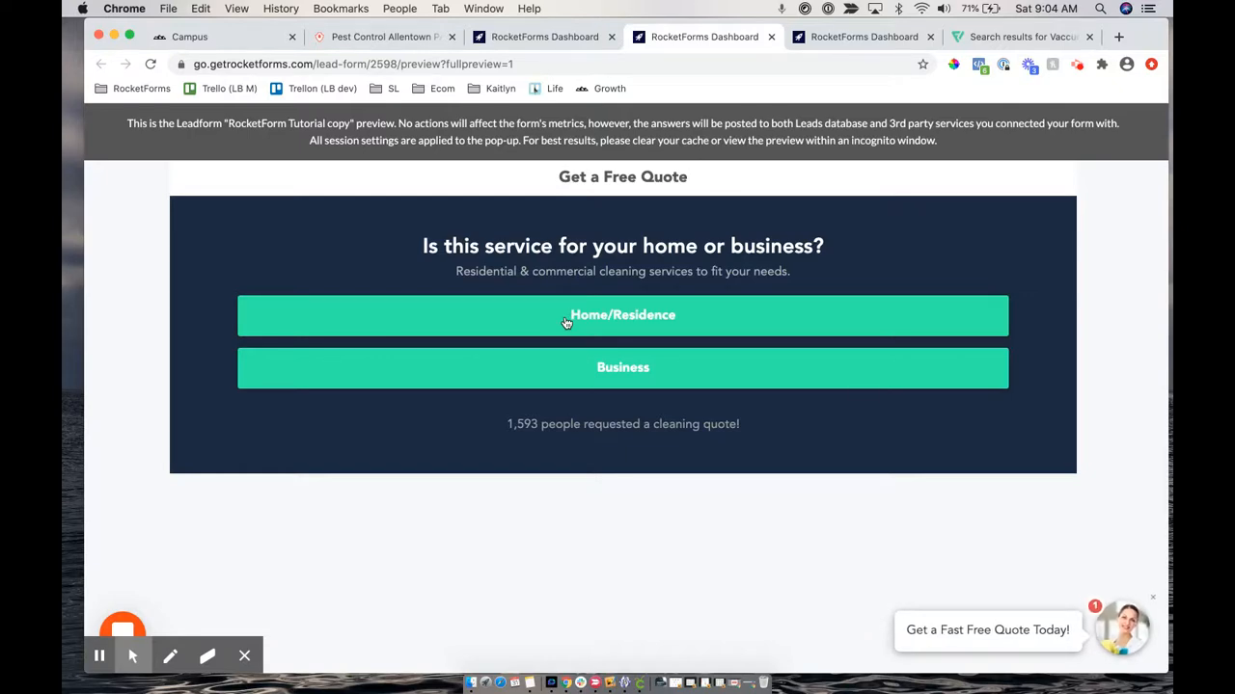
pyautogui.click(566, 324)
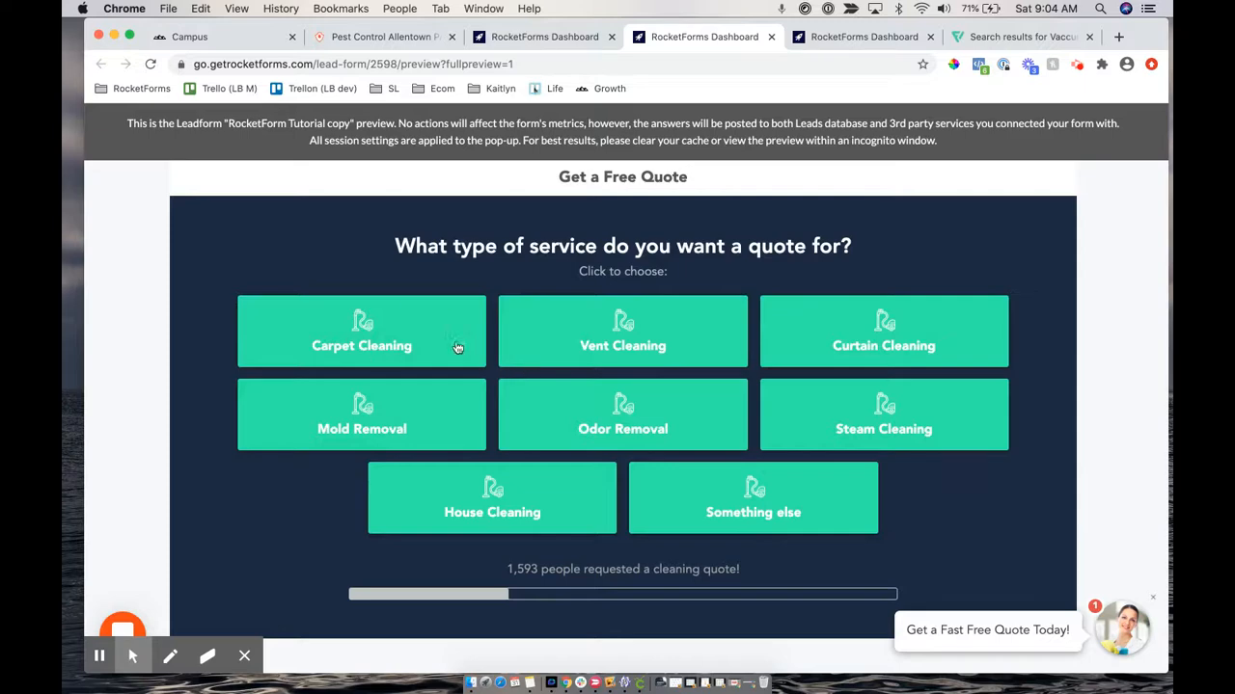
pyautogui.click(545, 36)
pyautogui.scroll(-10, 529, 487)
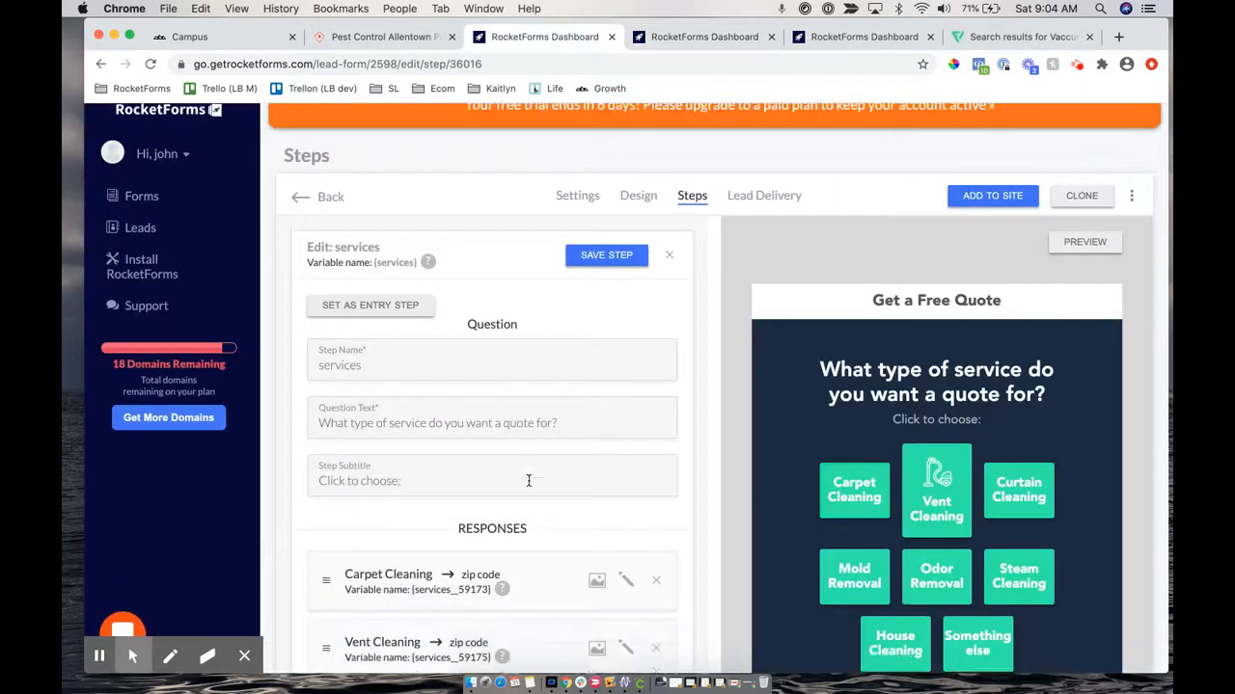
# Change the Responses Column Width to 5 and save the services step
pyautogui.click(515, 402)
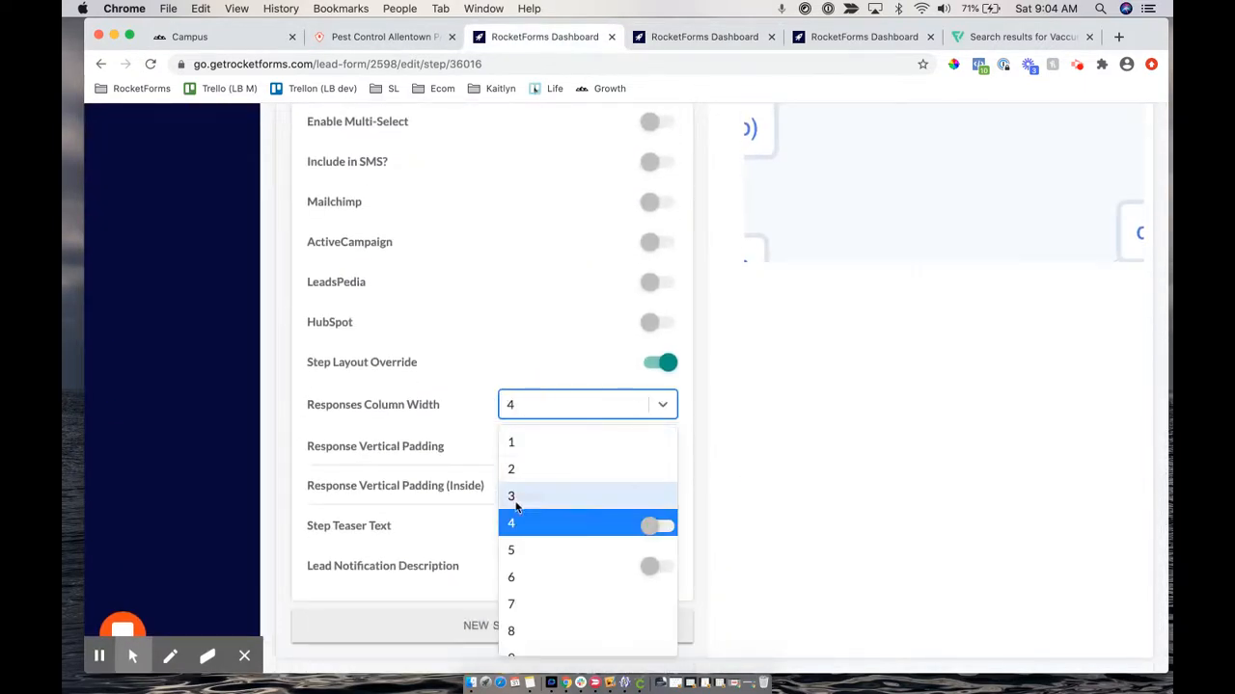
pyautogui.click(514, 549)
pyautogui.scroll(8, 537, 319)
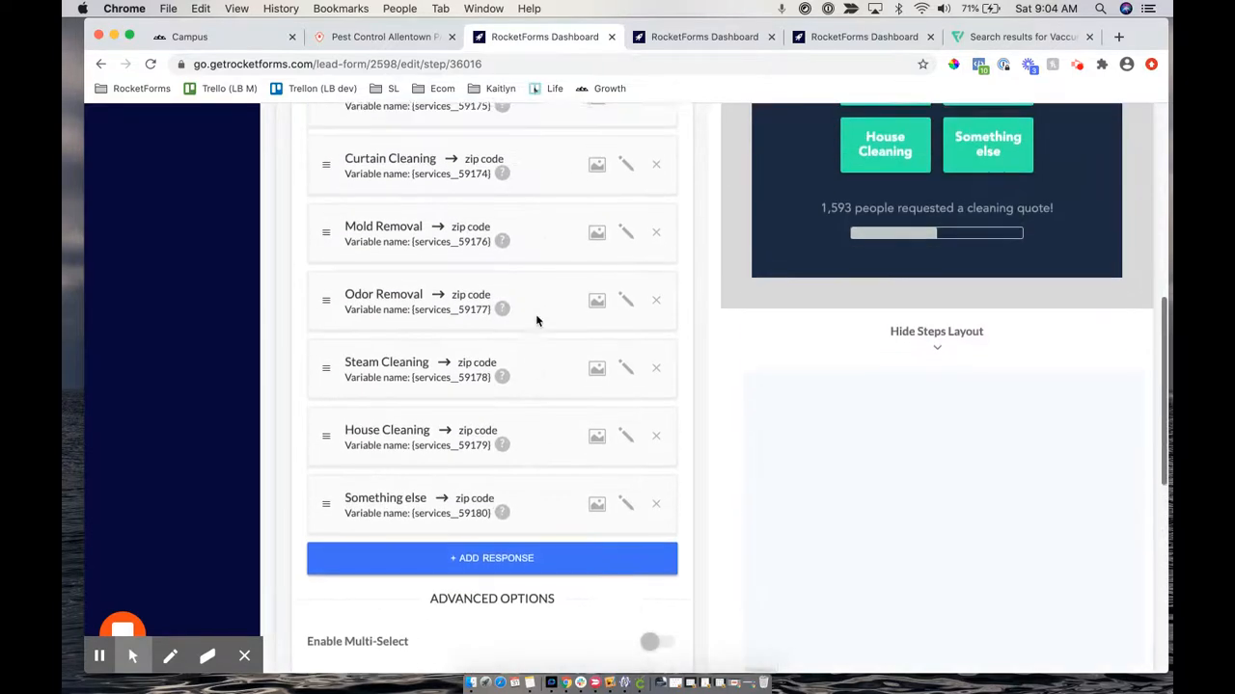
pyautogui.scroll(5, 538, 321)
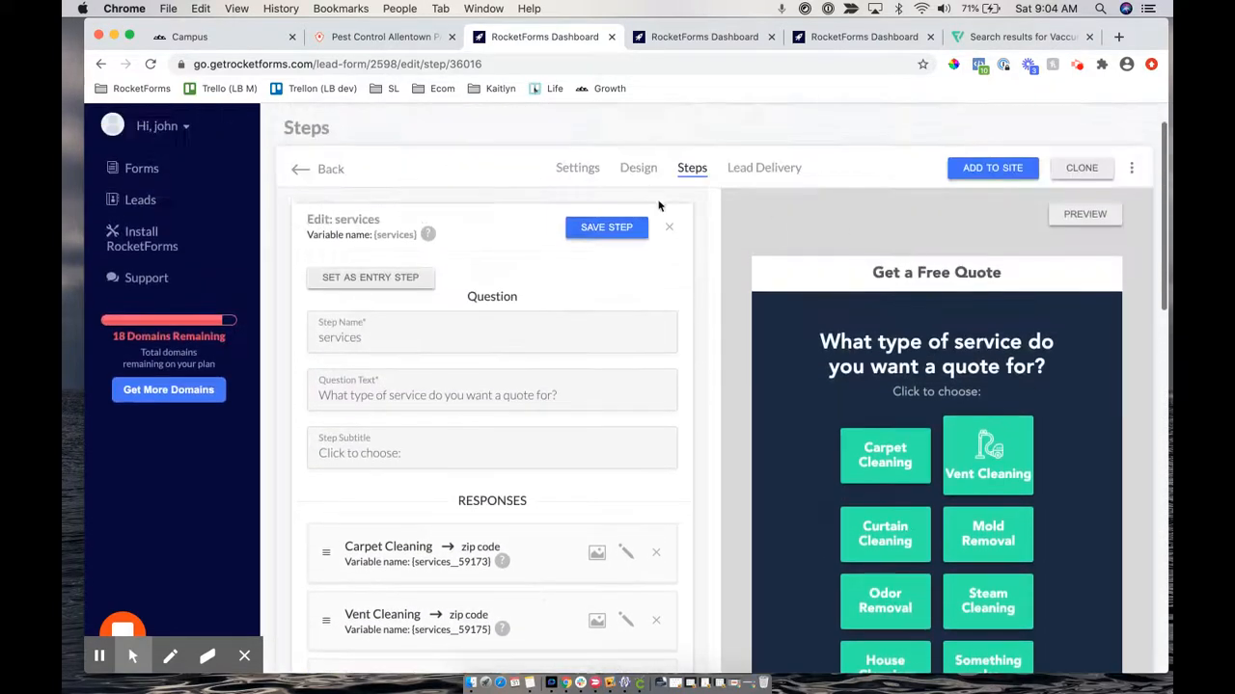
pyautogui.click(600, 231)
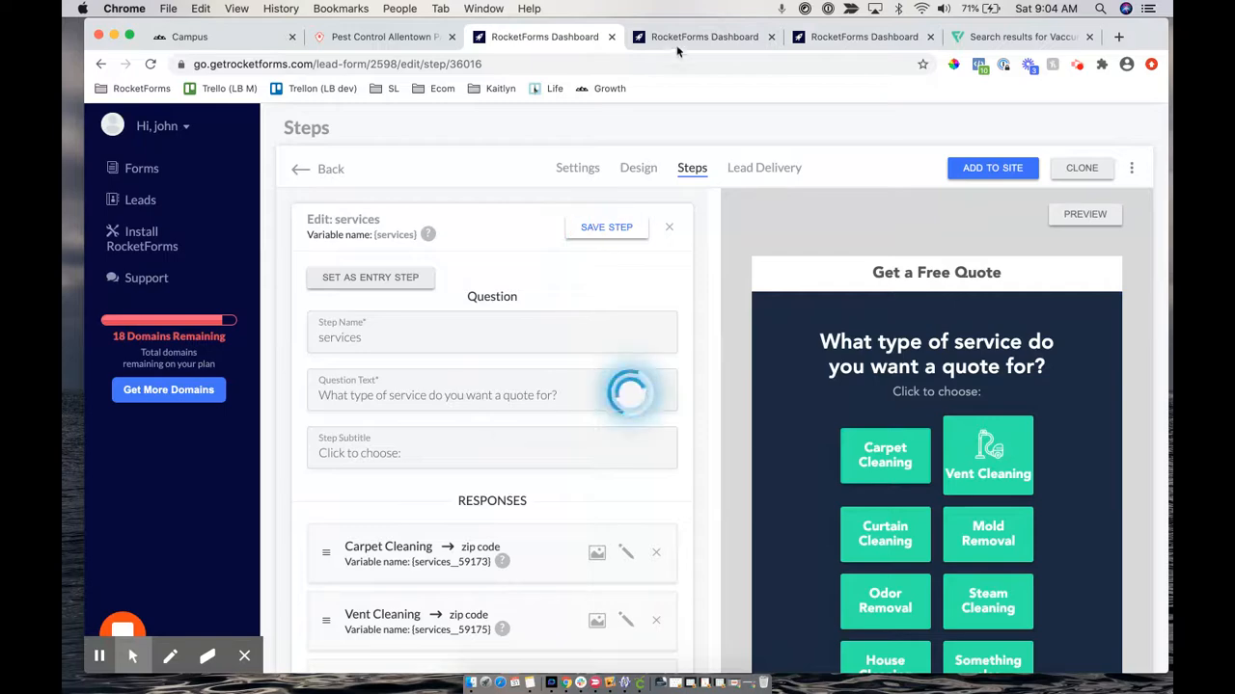
# Reload the preview and answer Home/Residence to check the service buttons two per row
pyautogui.click(673, 41)
pyautogui.click(473, 63)
pyautogui.press('Return')
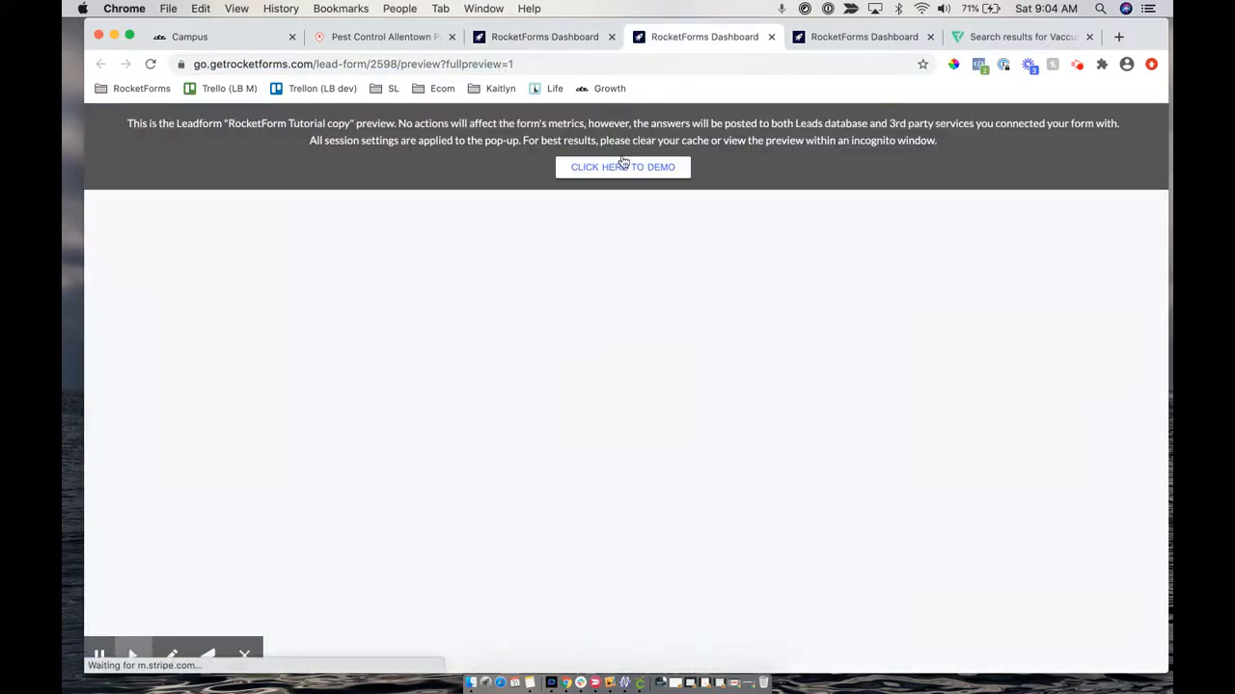
pyautogui.click(611, 175)
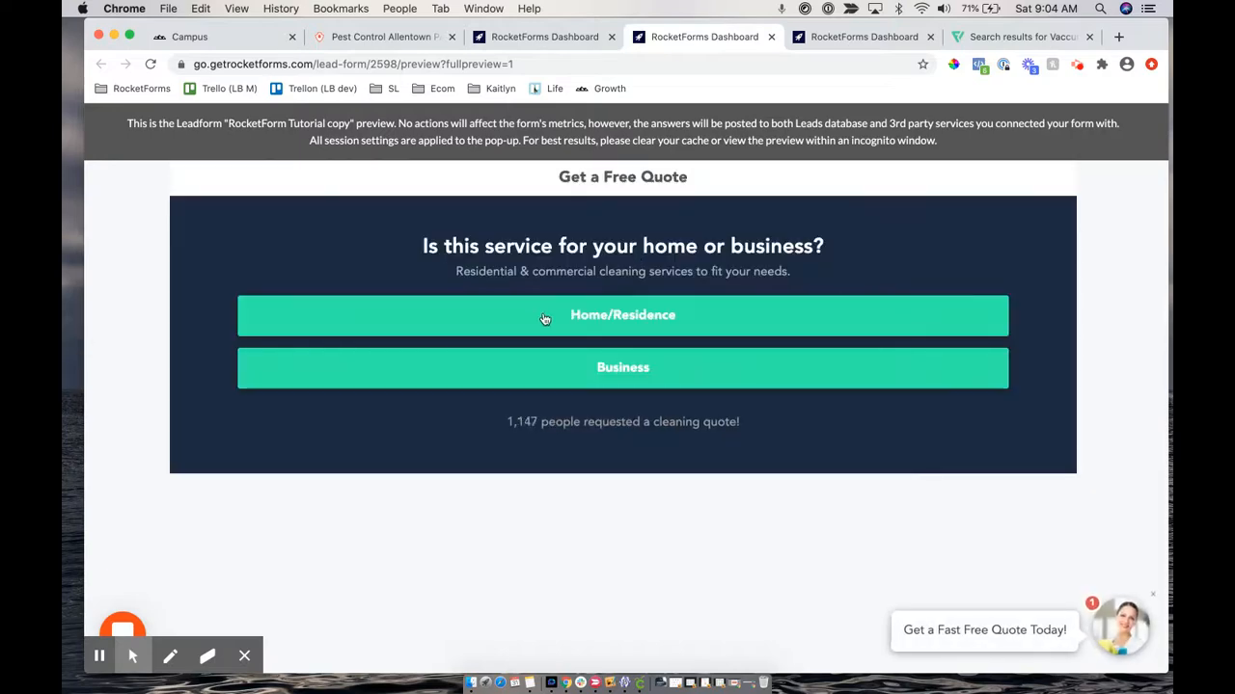
pyautogui.click(535, 318)
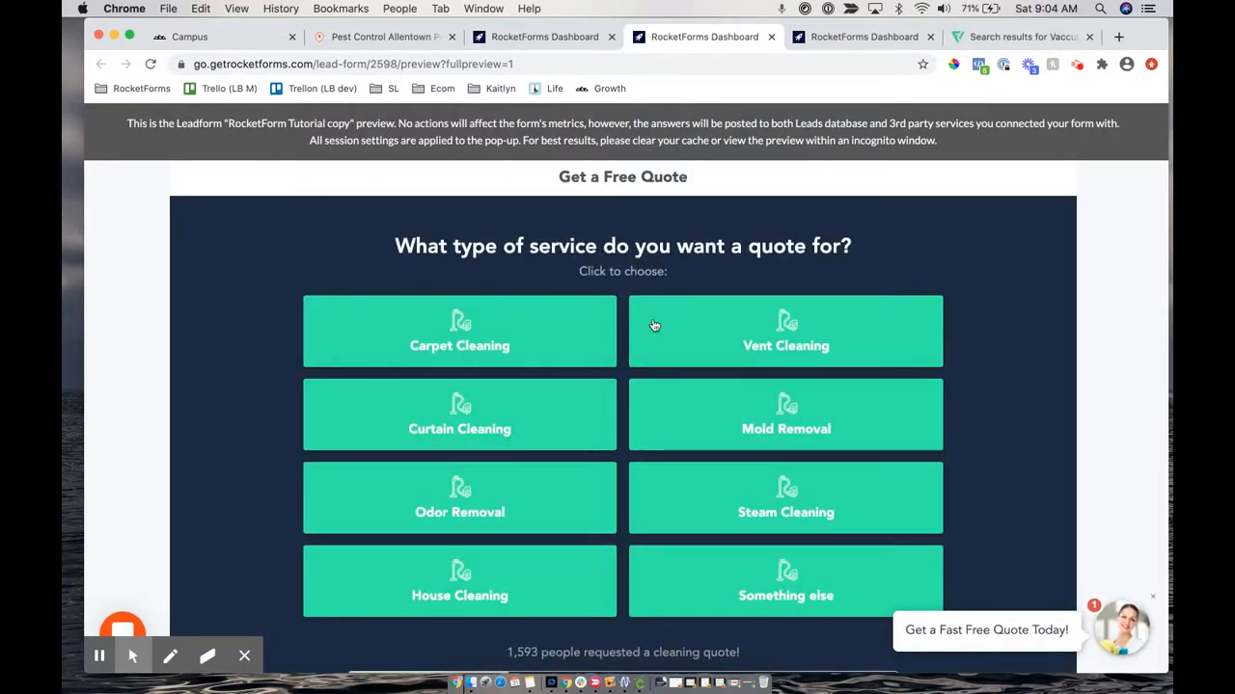
pyautogui.click(511, 37)
pyautogui.scroll(-10, 512, 441)
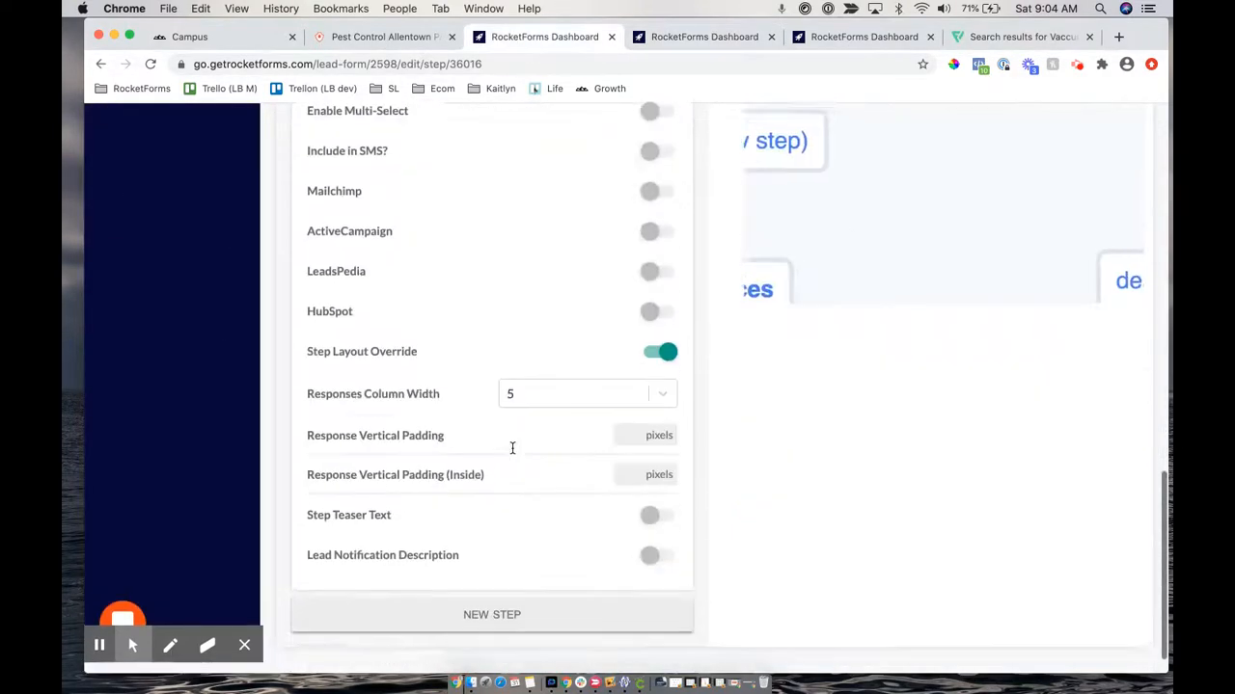
# Set the Responses Column Width to 3 and save the services step
pyautogui.click(528, 418)
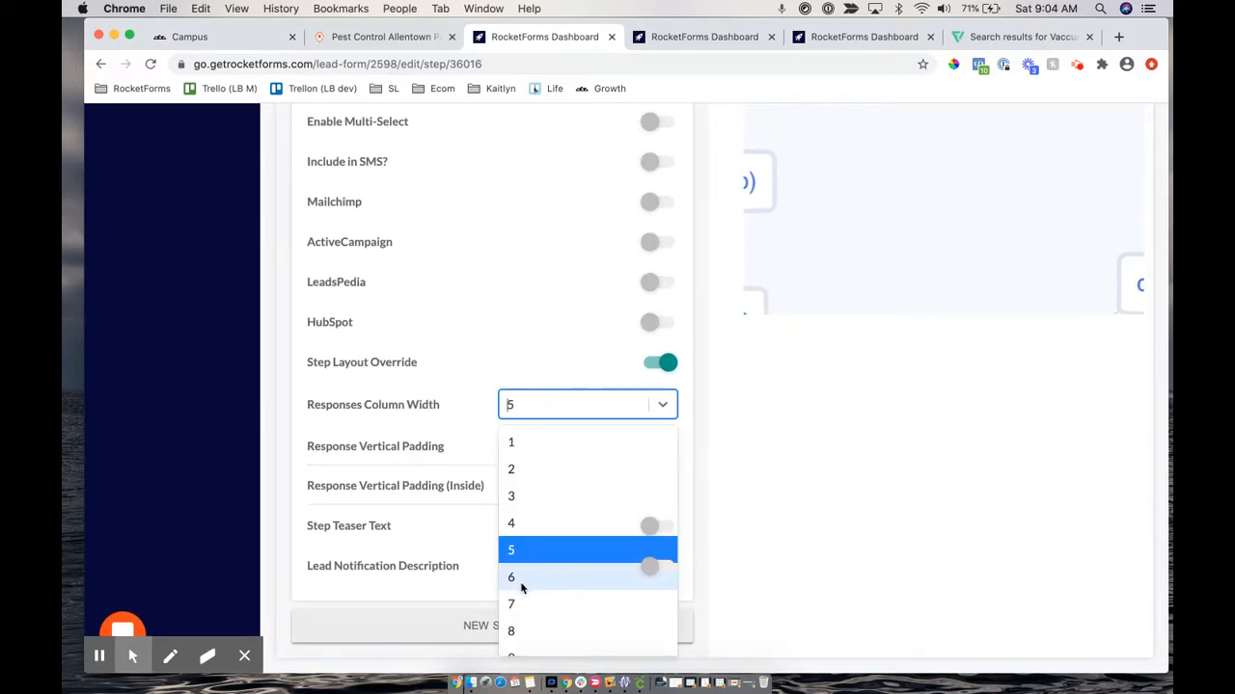
pyautogui.click(523, 490)
pyautogui.scroll(10, 563, 255)
pyautogui.click(606, 282)
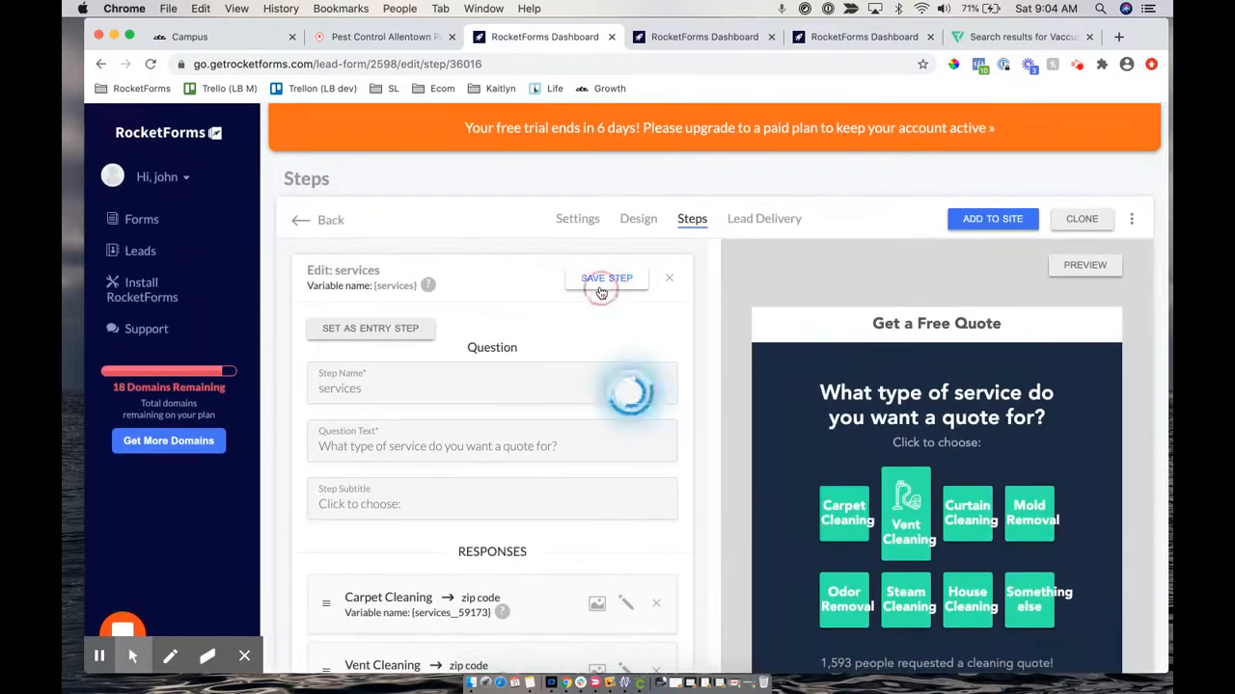
# Reload the full preview and demo through Home/Residence to view buttons four per row
pyautogui.click(685, 39)
pyautogui.click(512, 63)
pyautogui.press('Return')
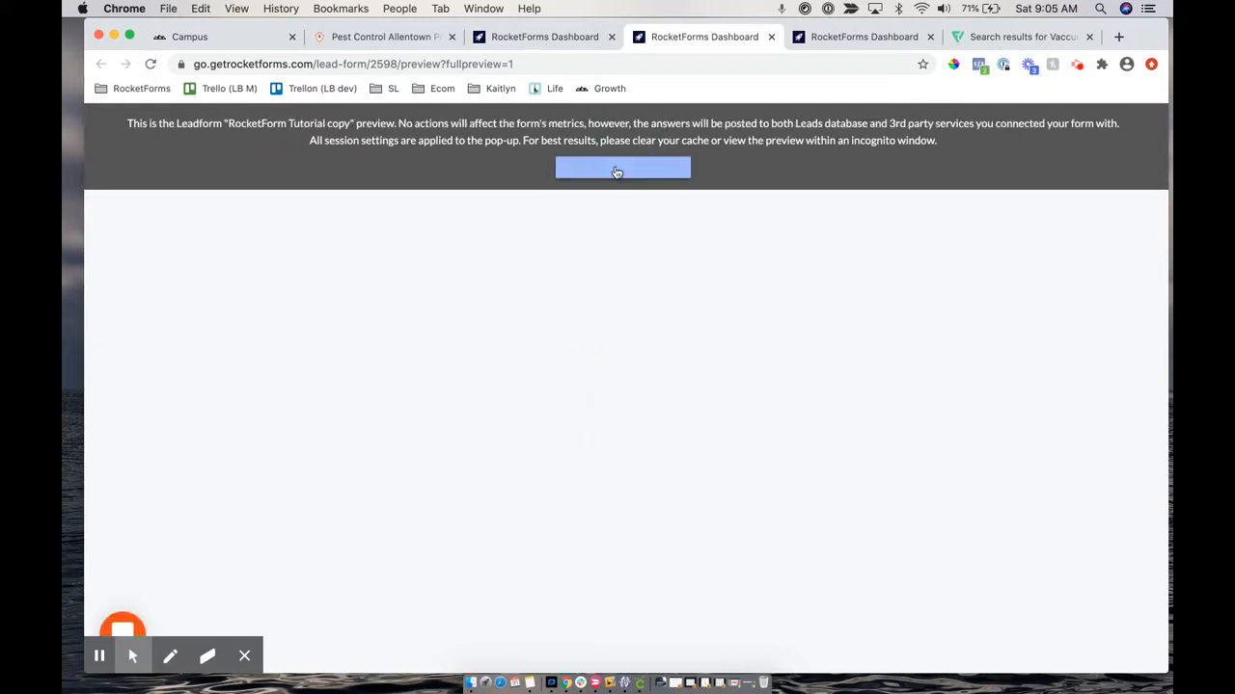
pyautogui.click(615, 167)
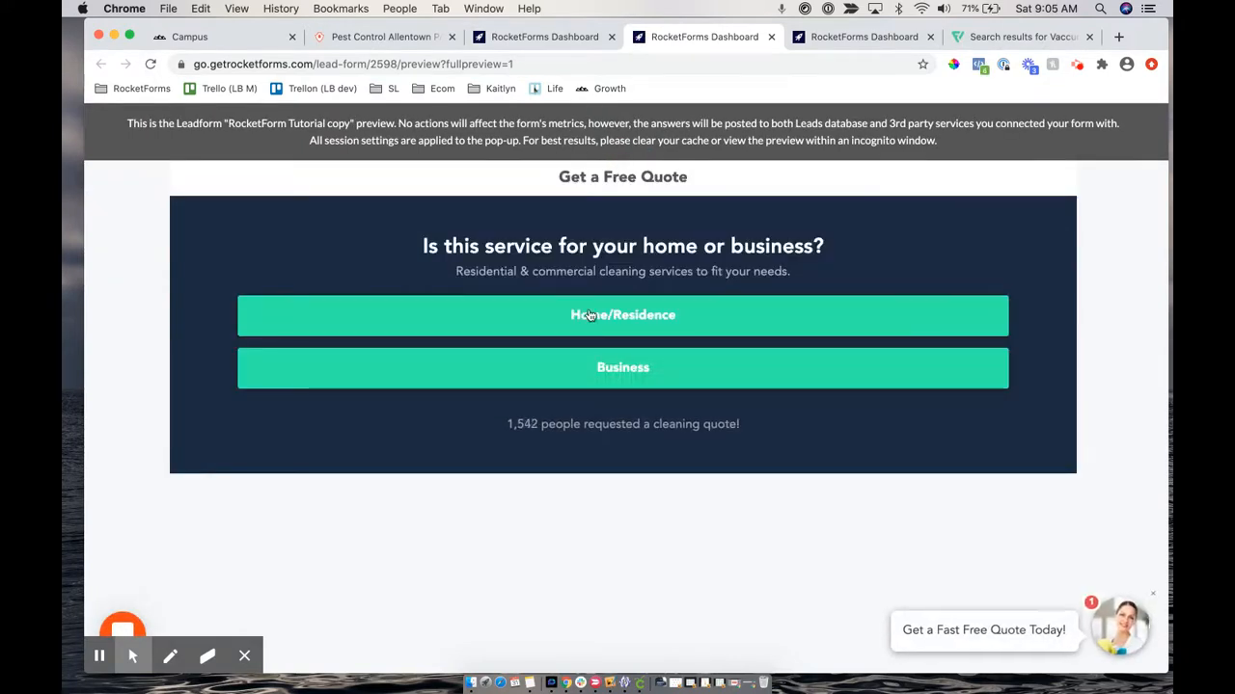
pyautogui.click(584, 315)
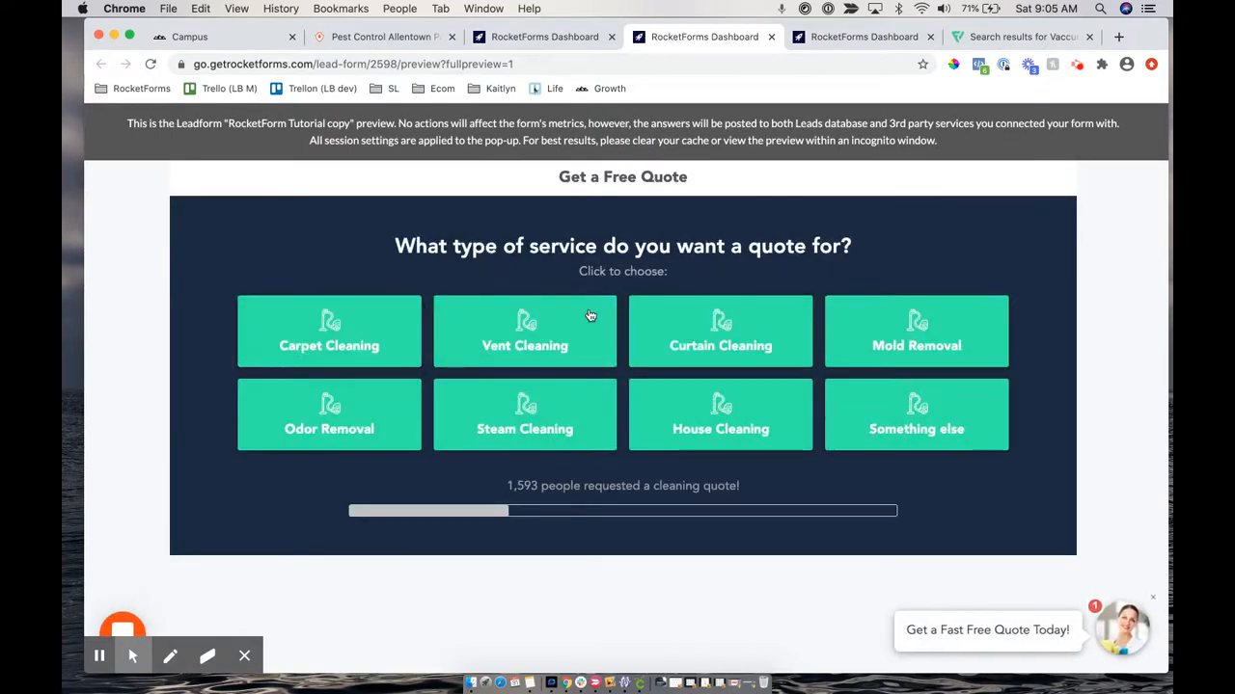
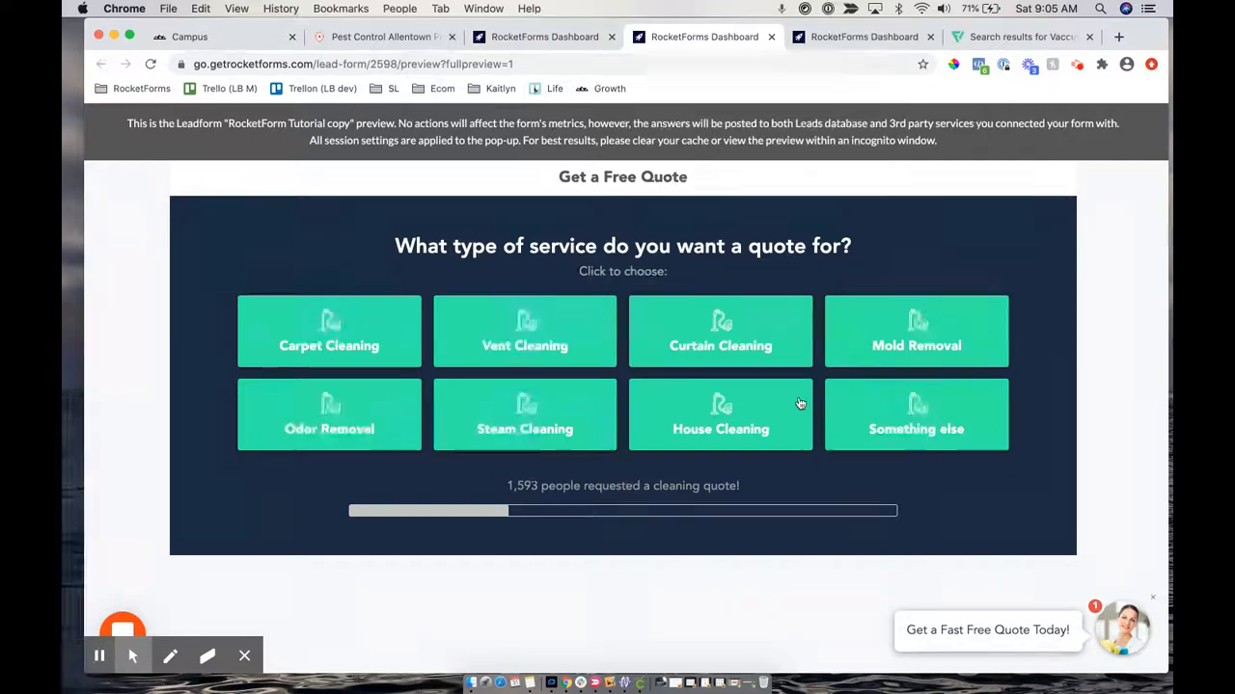
# Return to the step editor and scroll to the services step's responses, each routing to zip code
pyautogui.click(524, 38)
pyautogui.scroll(-10, 678, 402)
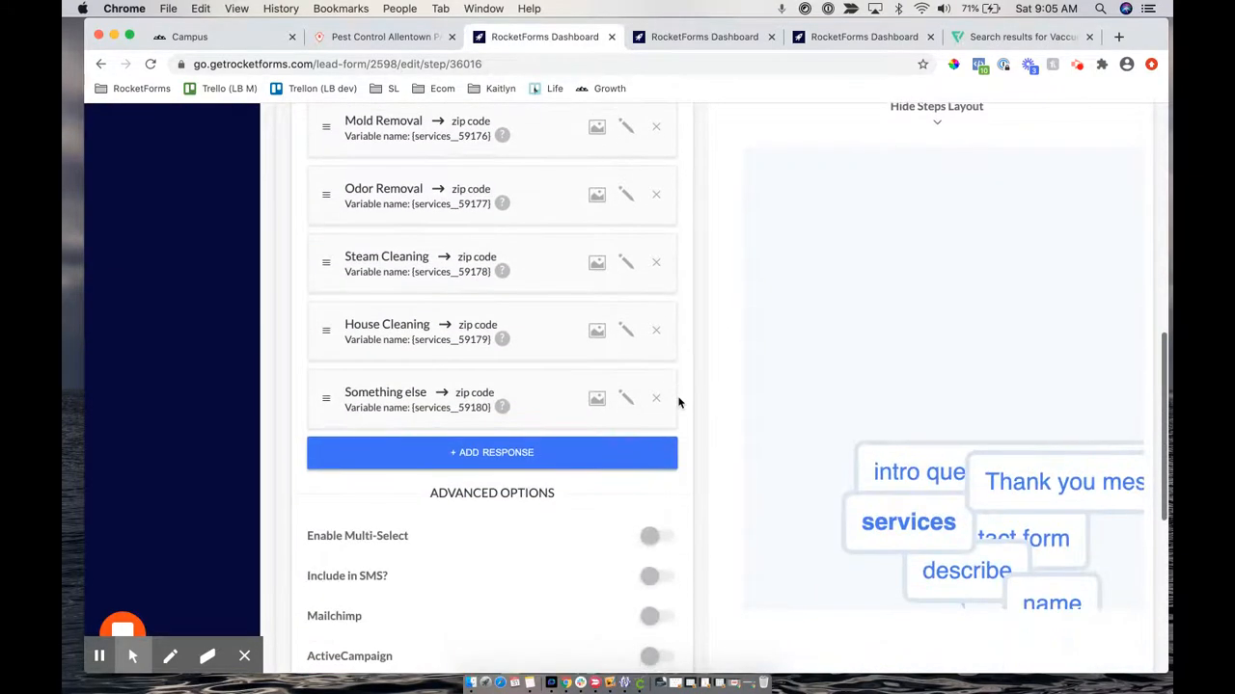
# Reload the editor and rearrange the step map, moving the intro question node higher
pyautogui.moveTo(1048, 462); pyautogui.dragTo(997, 360)
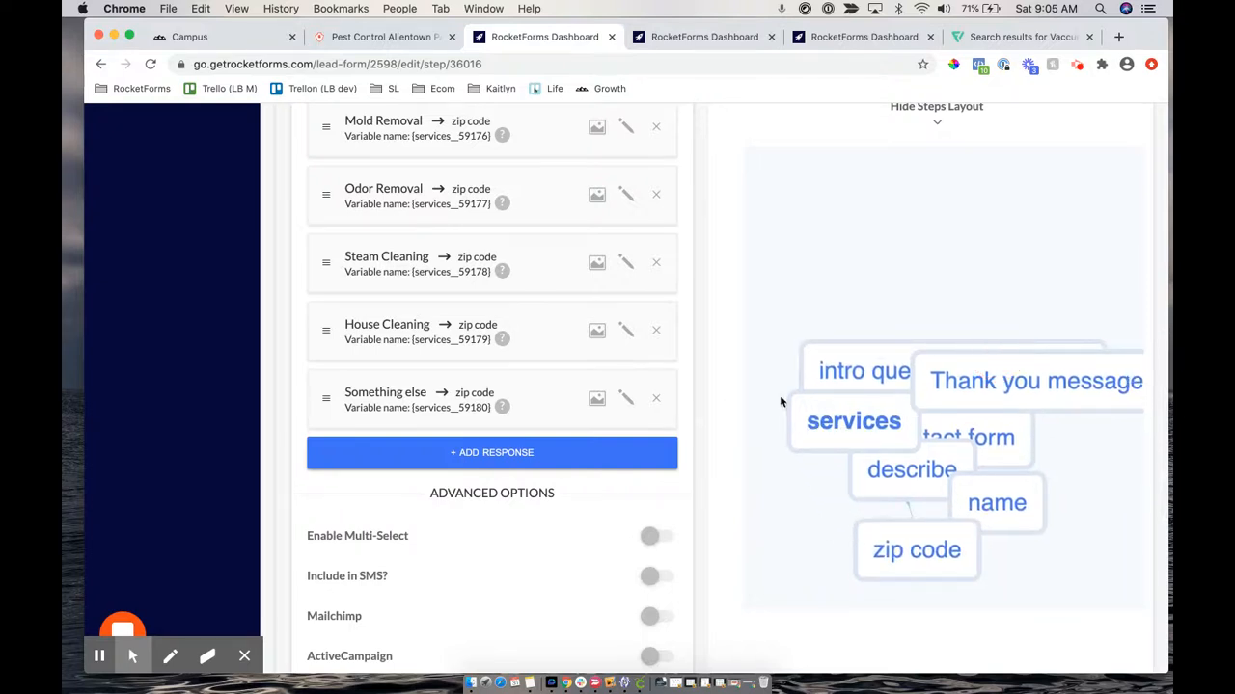
pyautogui.click(152, 64)
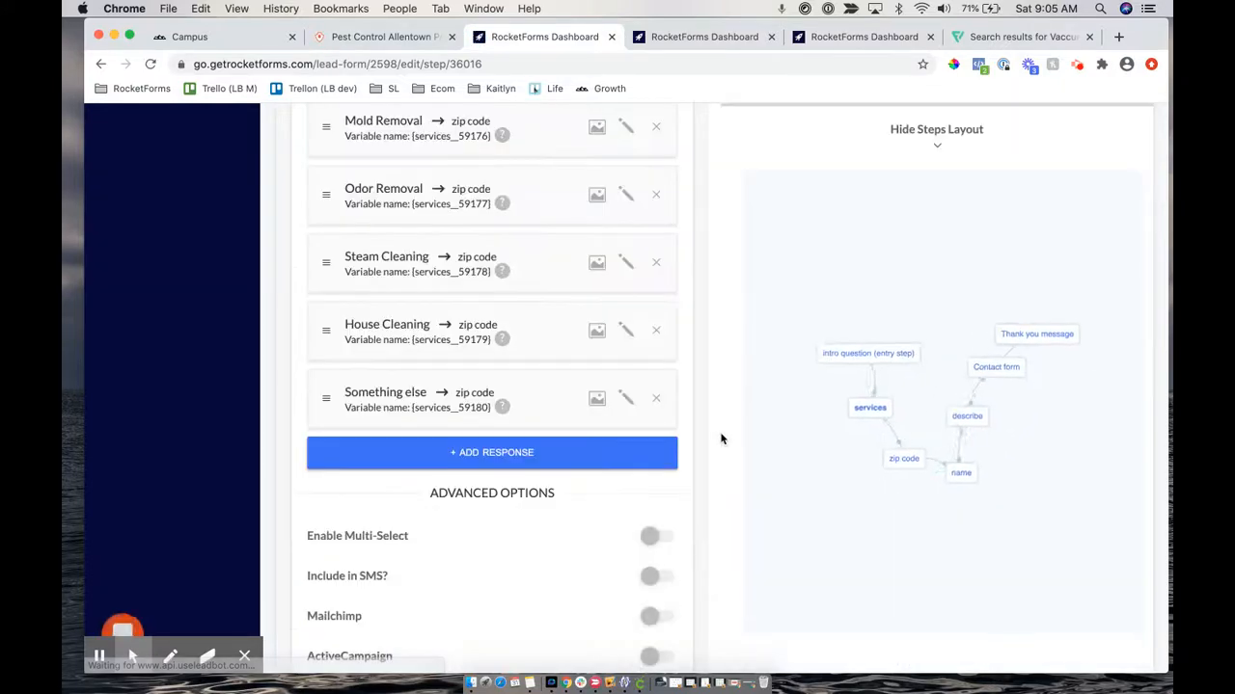
pyautogui.moveTo(832, 374); pyautogui.dragTo(853, 256)
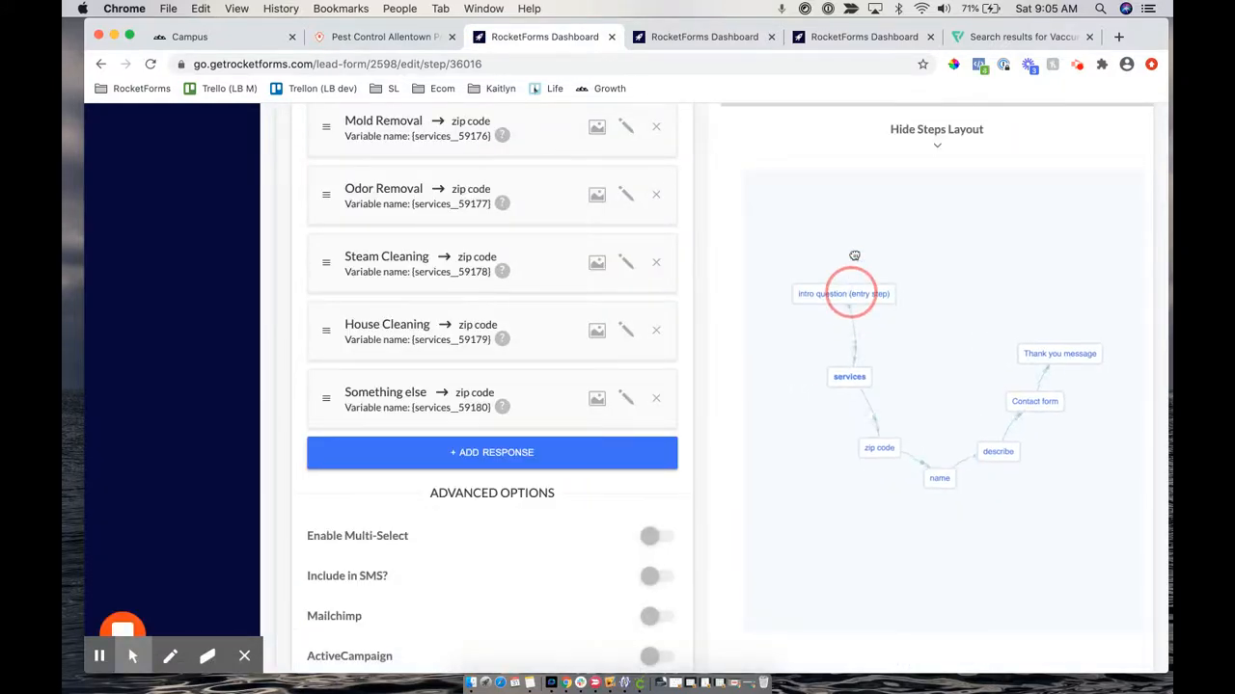
pyautogui.scroll(5, 714, 237)
pyautogui.scroll(-5, 714, 237)
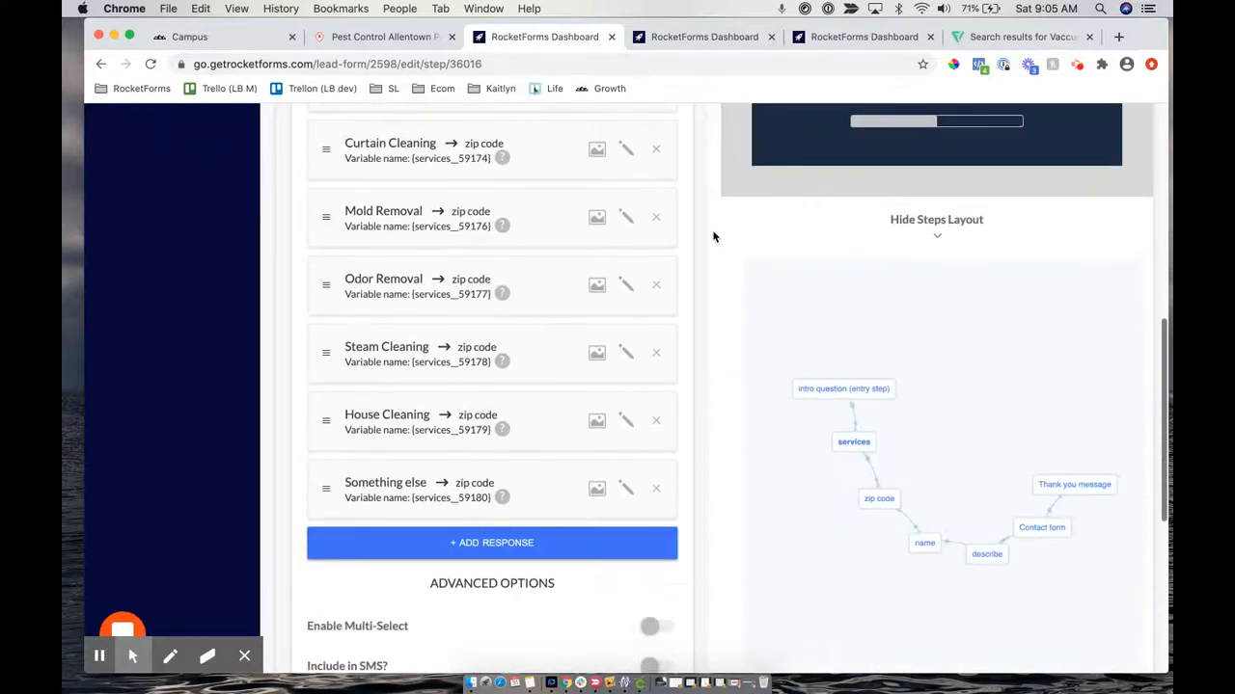
pyautogui.scroll(5, 714, 236)
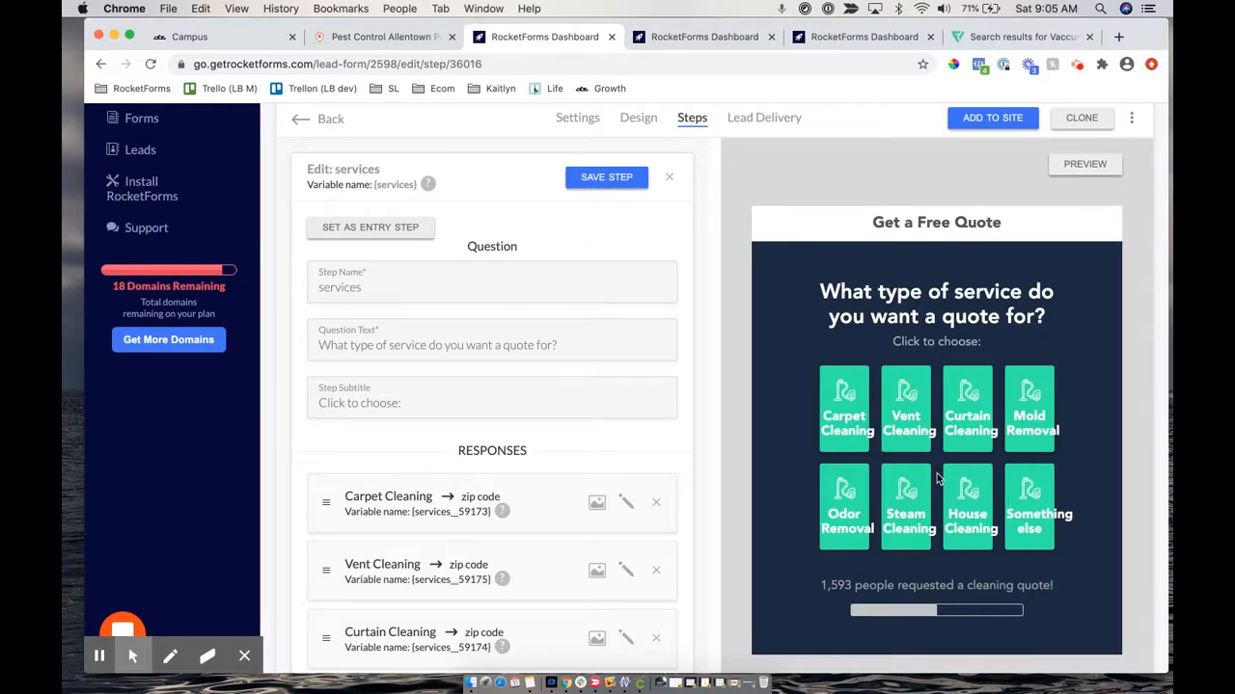
pyautogui.scroll(-5, 778, 491)
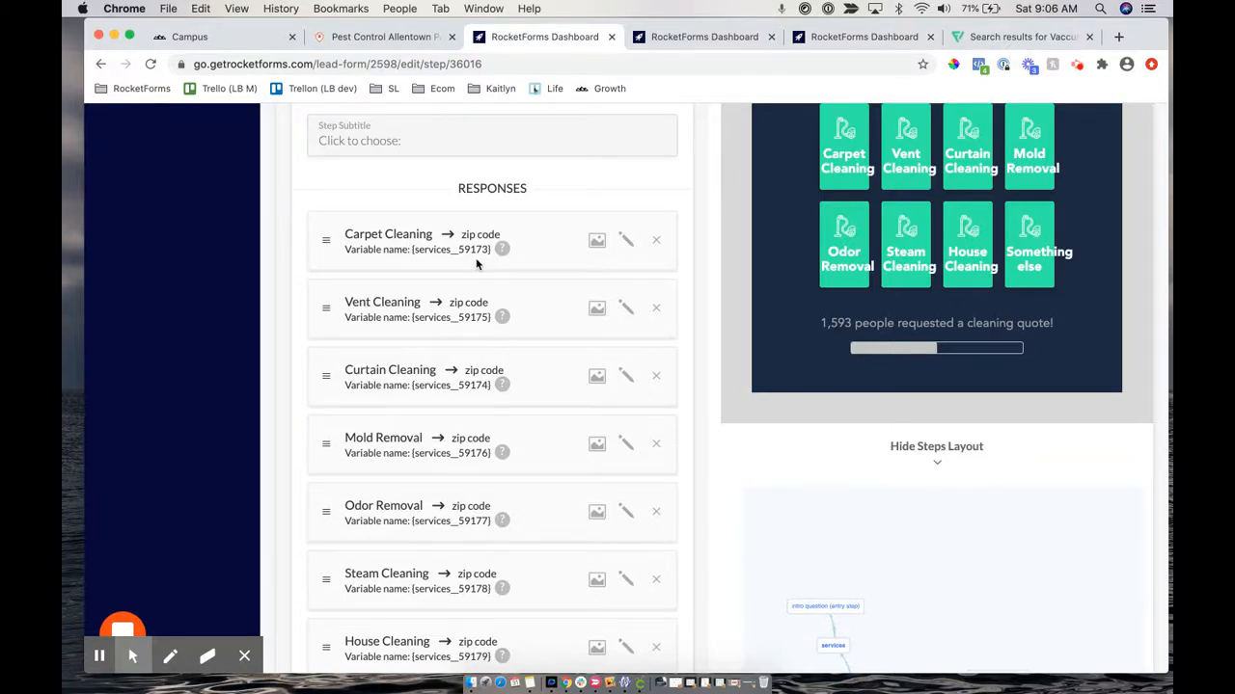
pyautogui.scroll(-10, 476, 264)
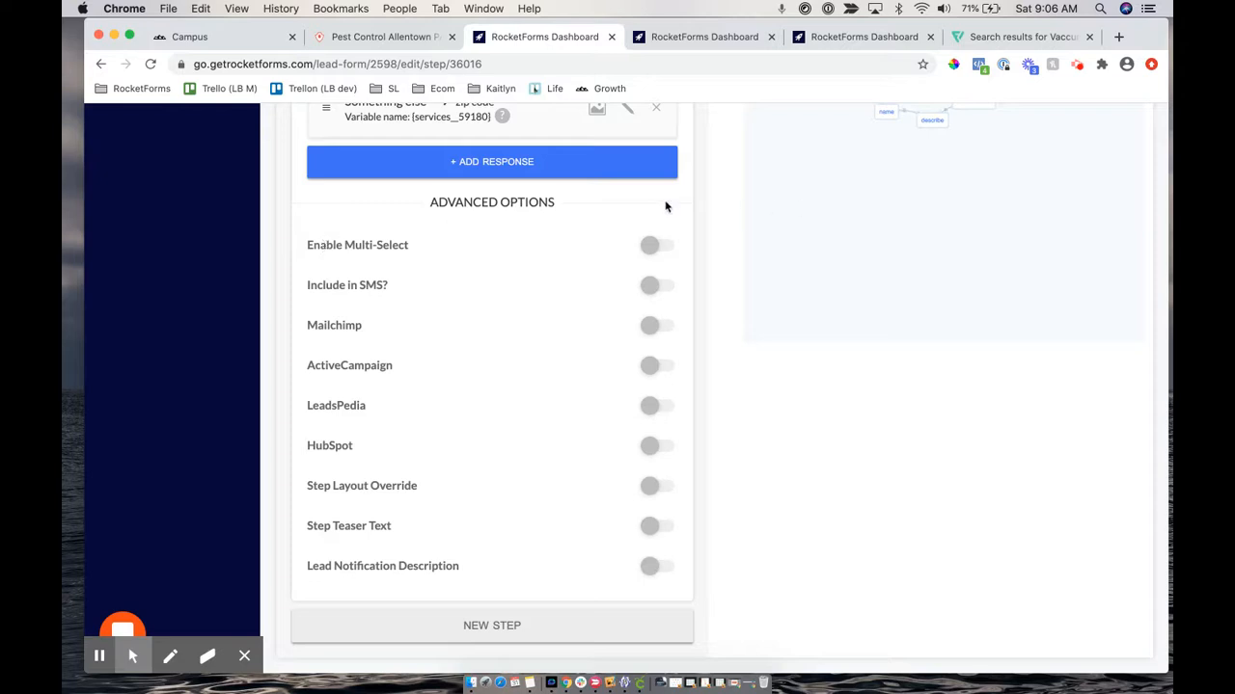
pyautogui.scroll(10, 709, 198)
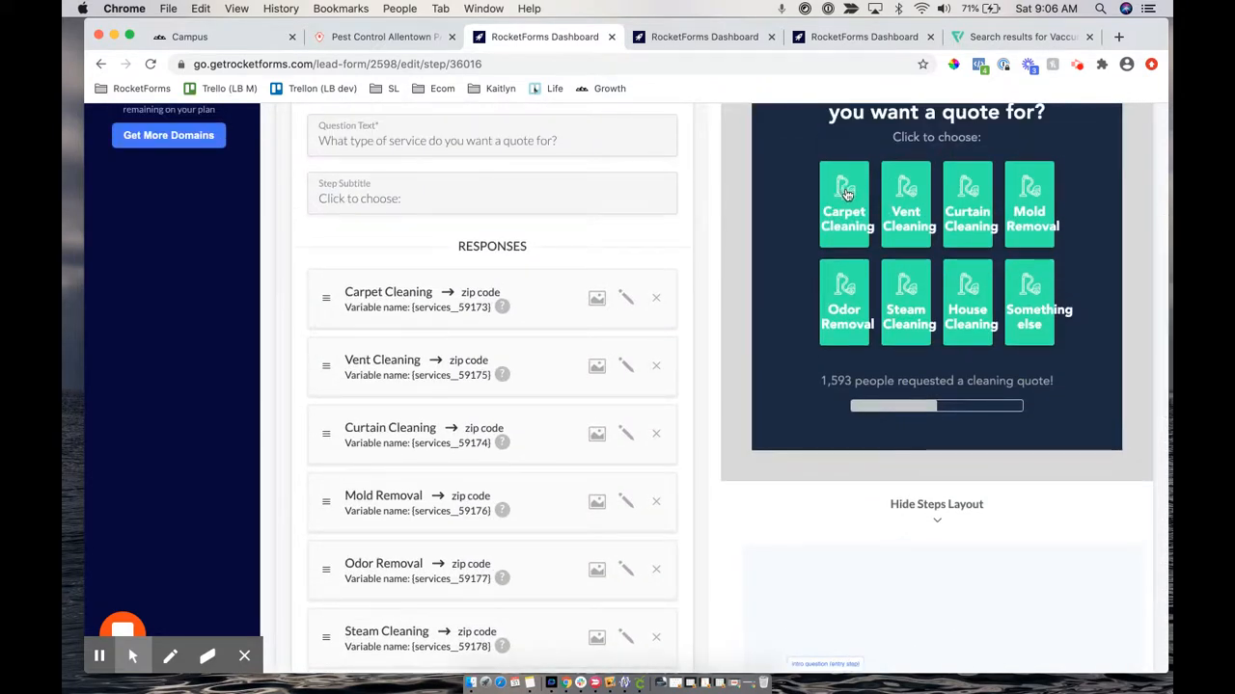
# Preview the form, choose Vent Cleaning to reach the zip code step, then return to the editor
pyautogui.click(666, 39)
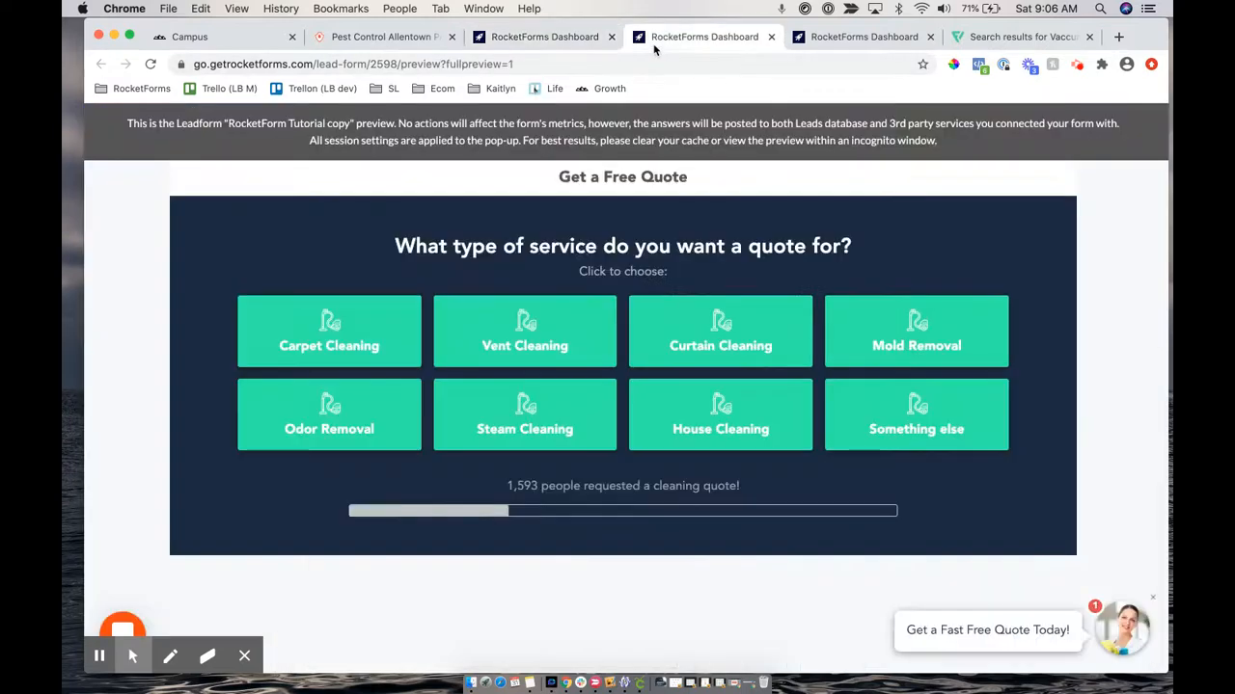
pyautogui.click(586, 324)
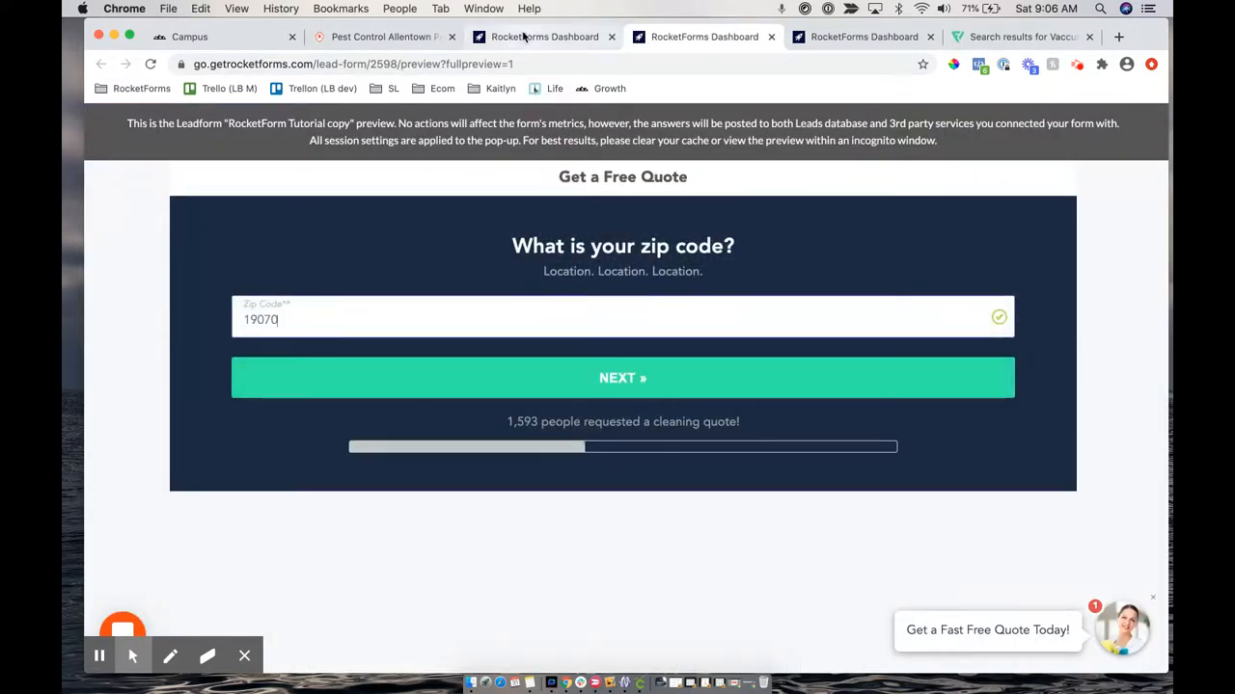
pyautogui.click(524, 36)
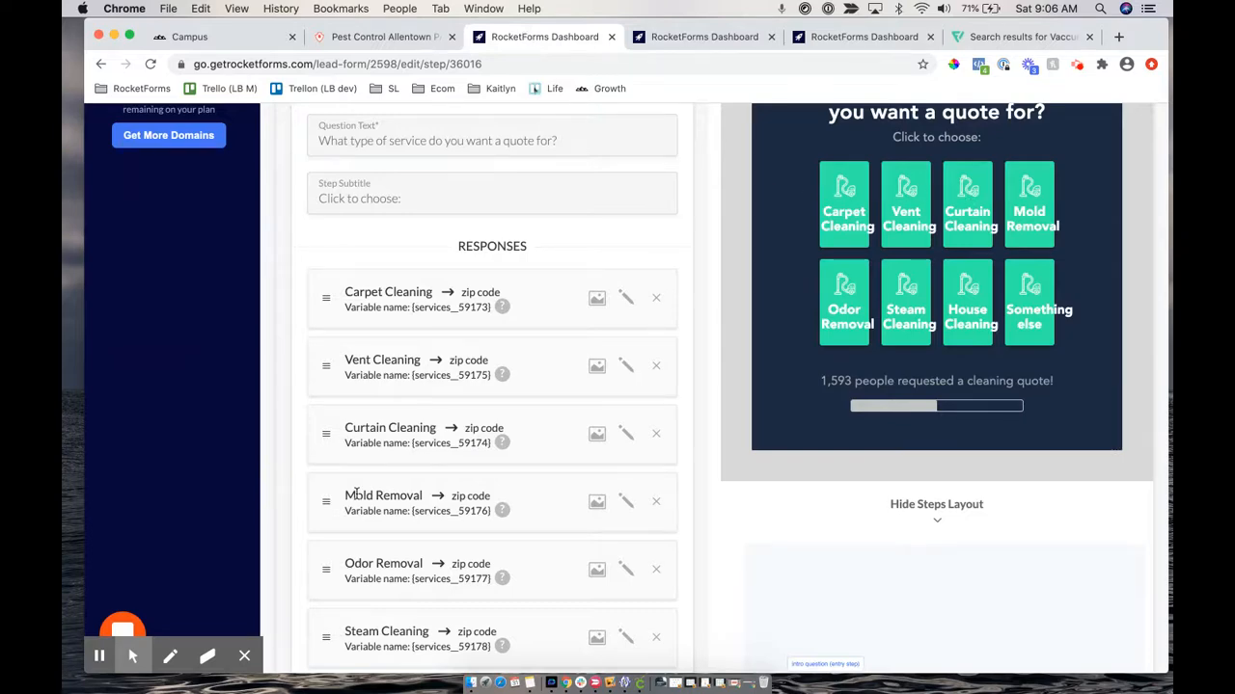
# Enable Multi-Select on the services step with a 'Next' submit button label, and save it
pyautogui.scroll(-10, 356, 494)
pyautogui.click(648, 333)
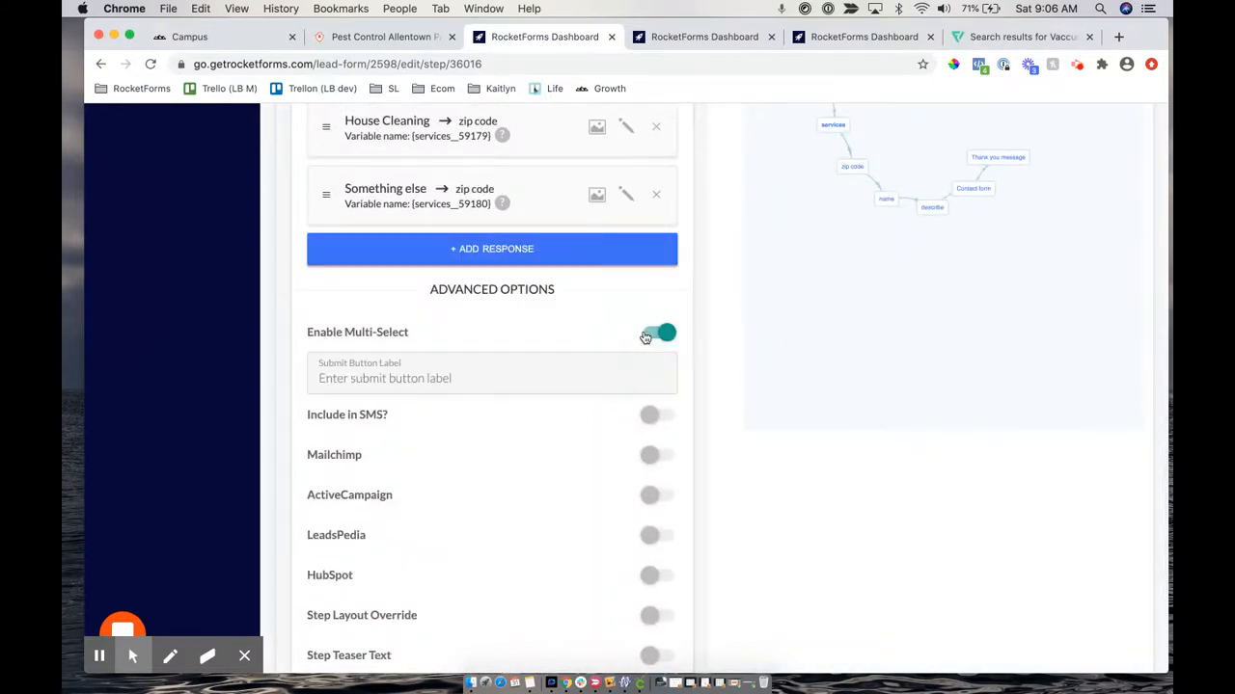
pyautogui.click(366, 378)
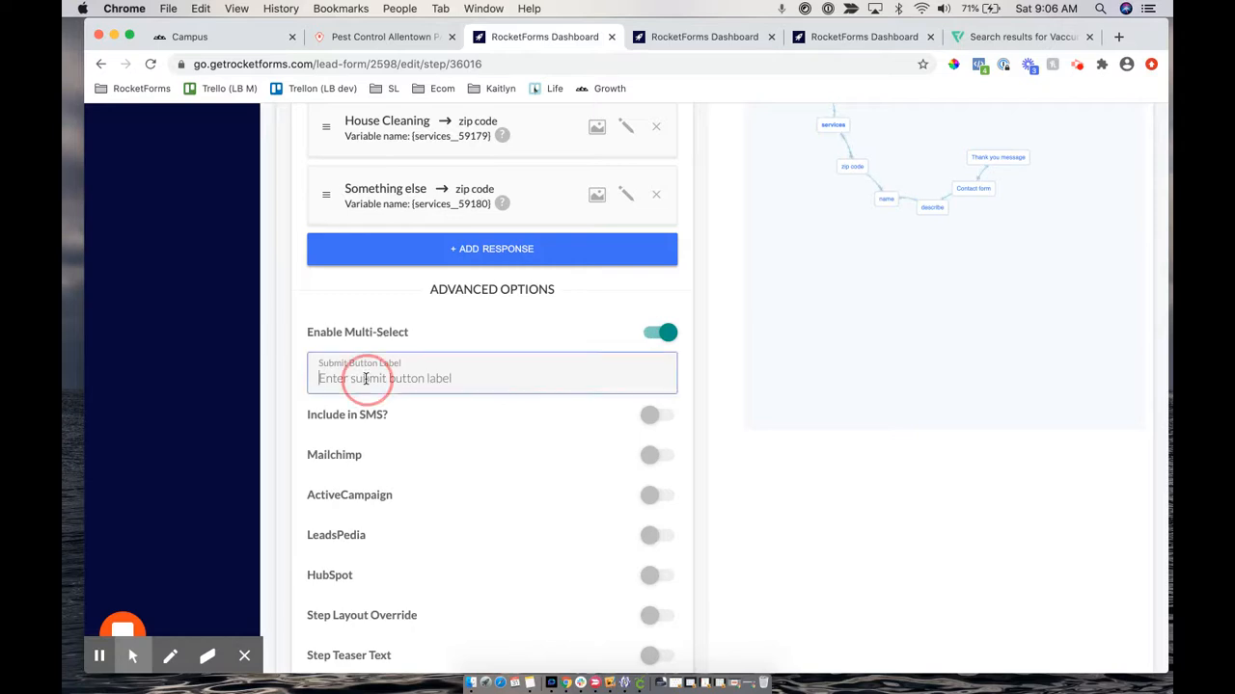
pyautogui.write('Next')
pyautogui.scroll(15, 504, 319)
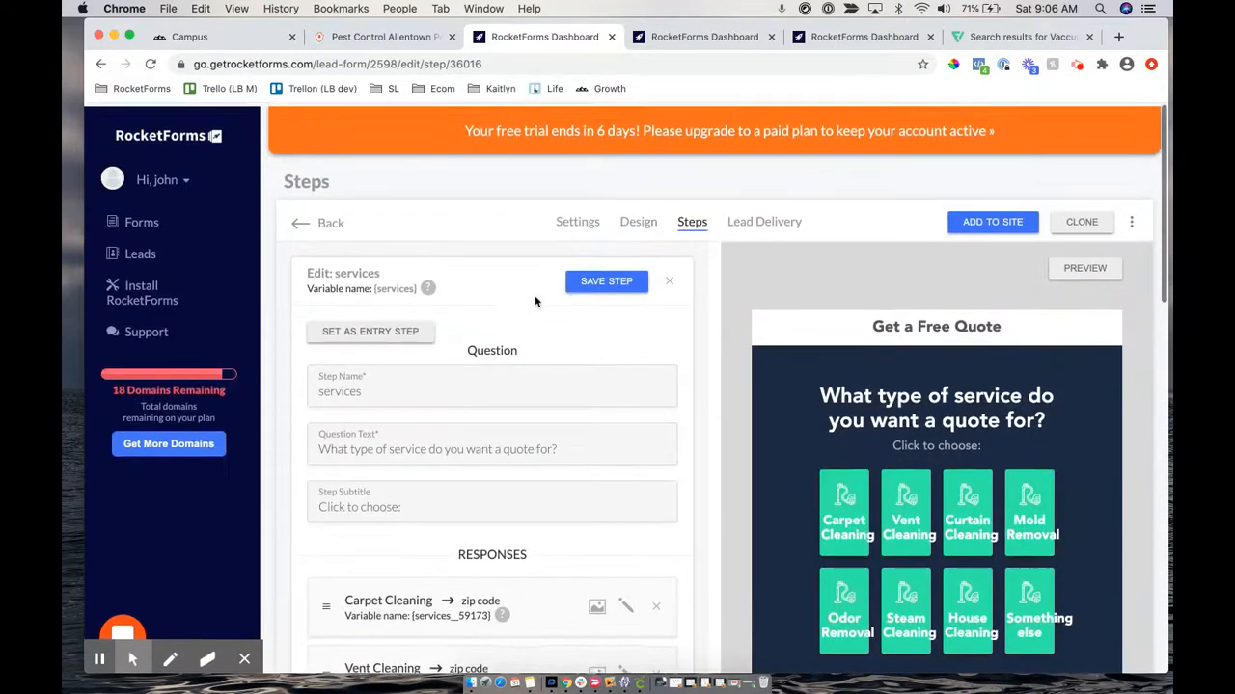
pyautogui.click(574, 280)
# Reload the preview, answer Home/Residence and pick a service to test multi-select
pyautogui.click(652, 41)
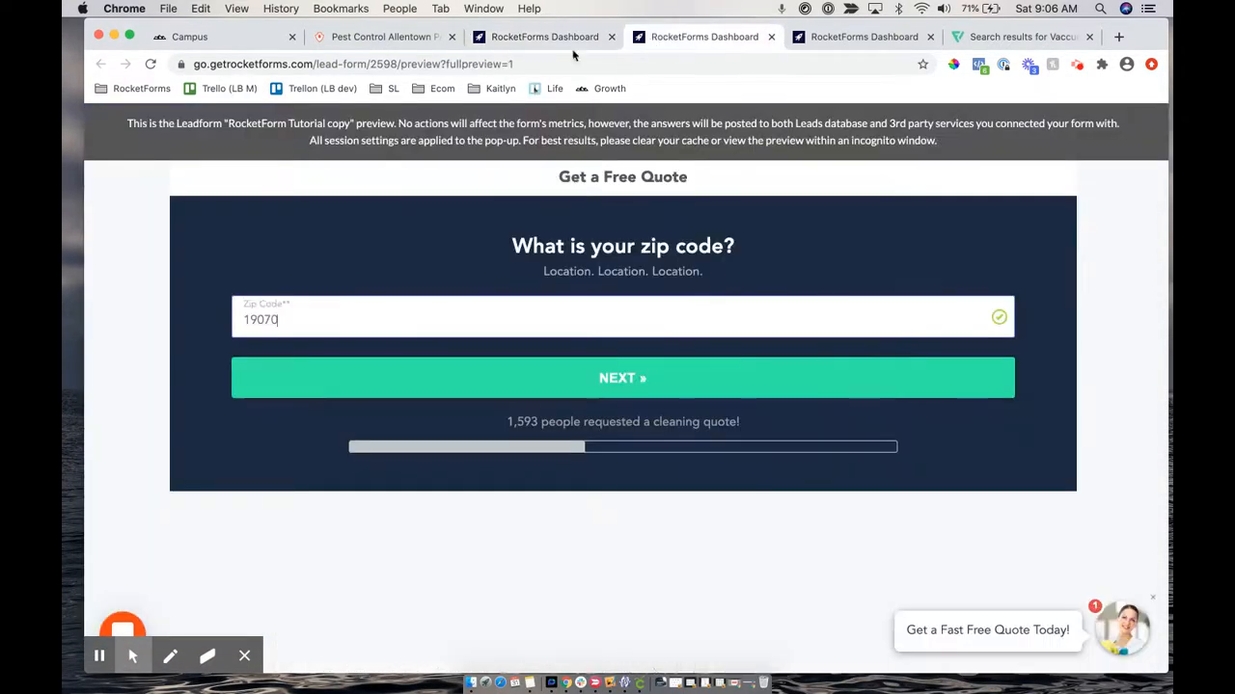
pyautogui.click(439, 59)
pyautogui.press('Return')
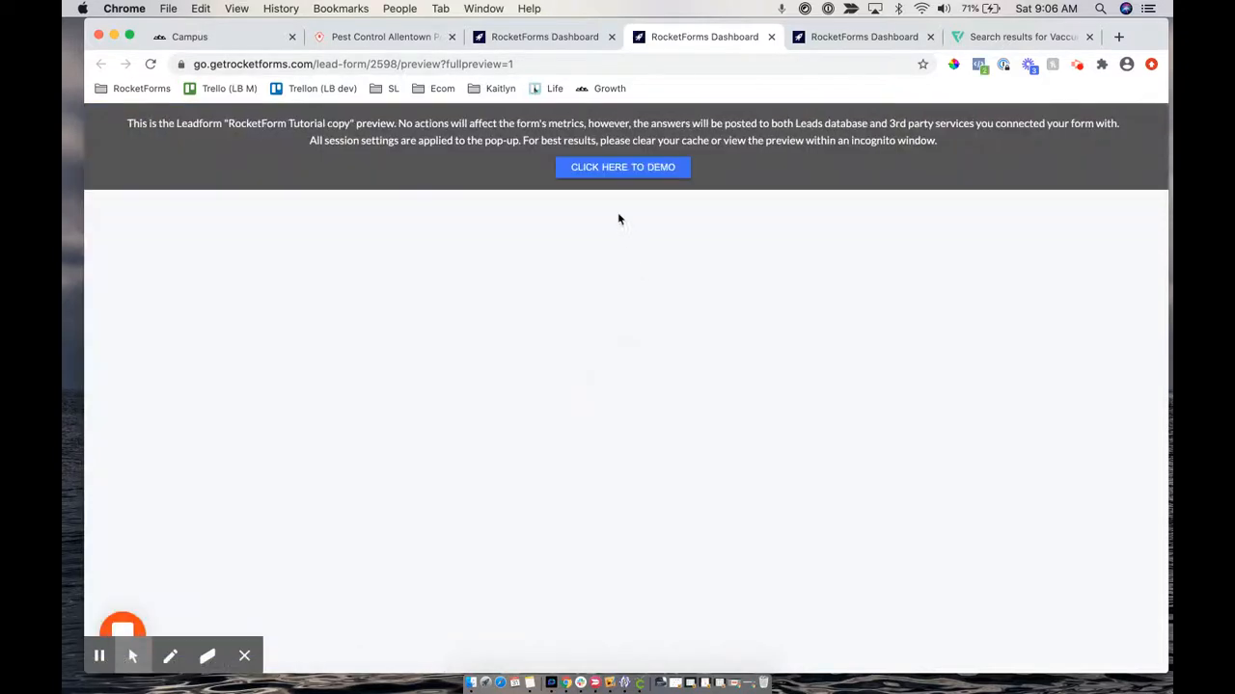
pyautogui.click(610, 175)
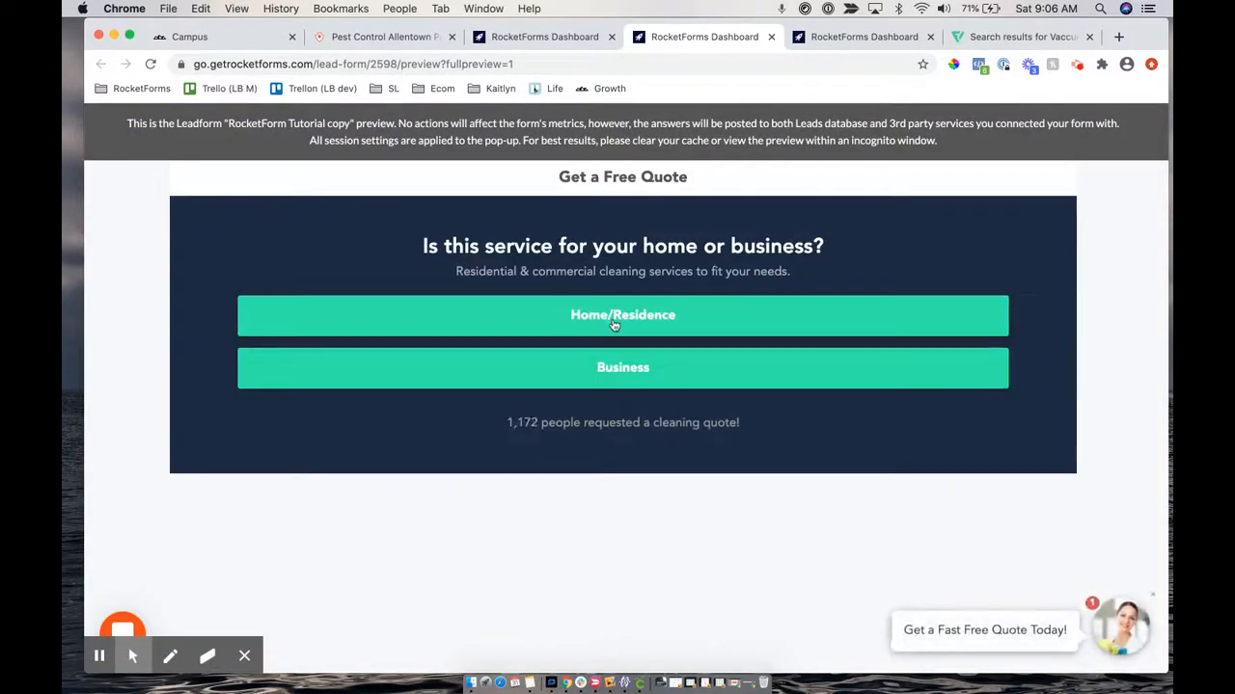
pyautogui.click(611, 314)
pyautogui.click(680, 337)
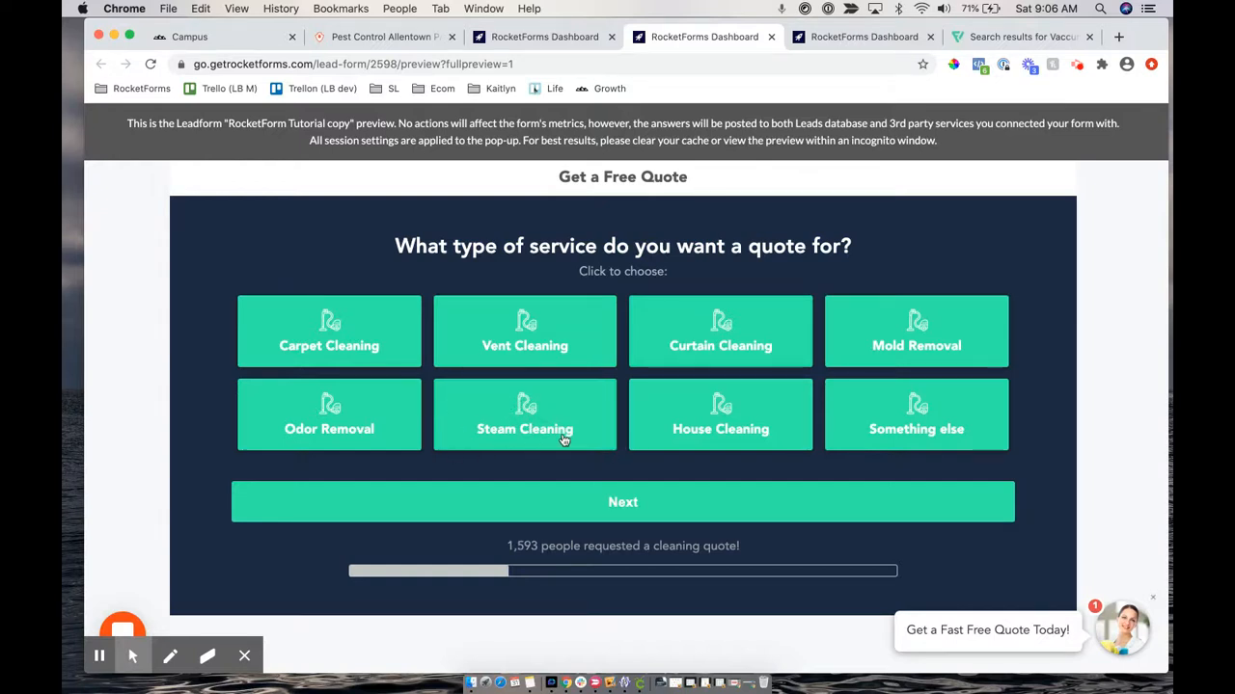
pyautogui.click(540, 37)
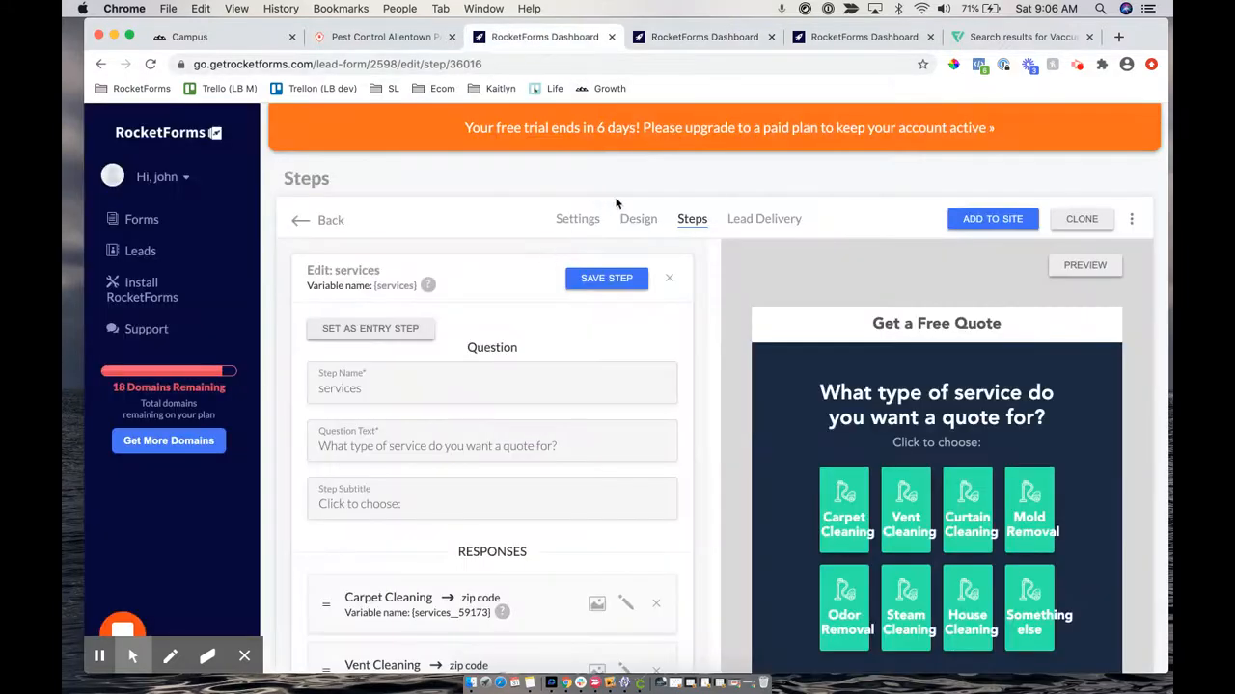
# Open the form's Design settings and turn on Multi-Select Styling
pyautogui.click(639, 217)
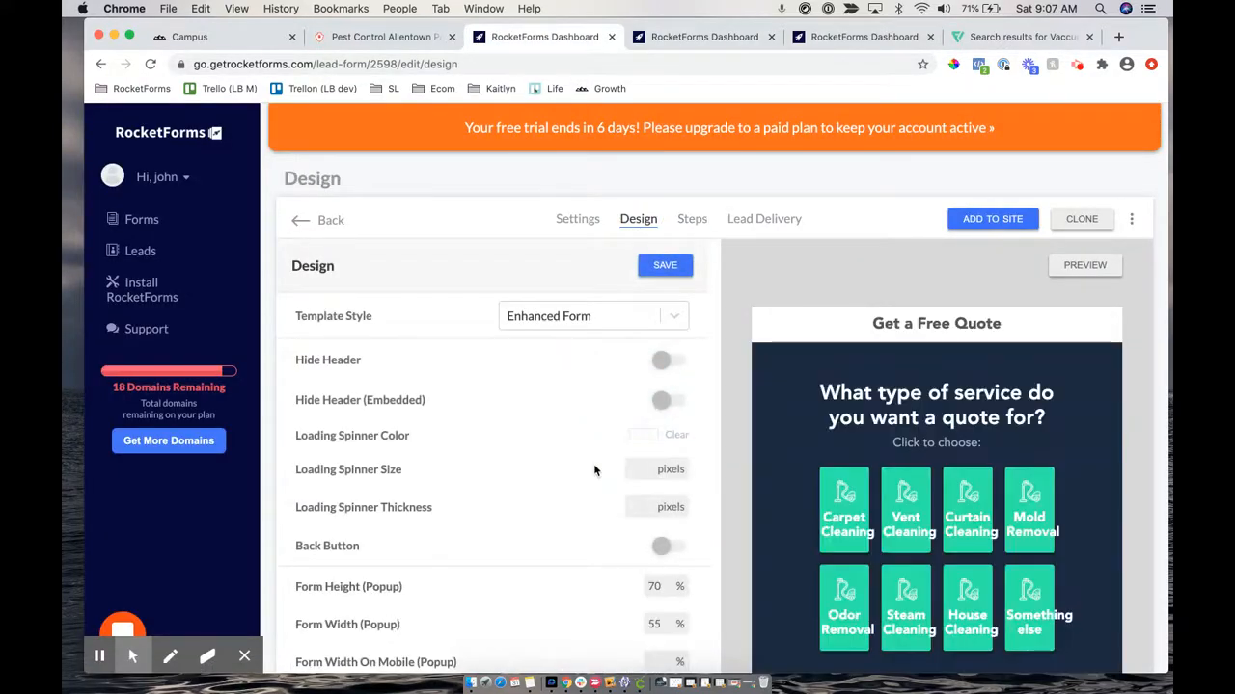
pyautogui.scroll(-12, 594, 470)
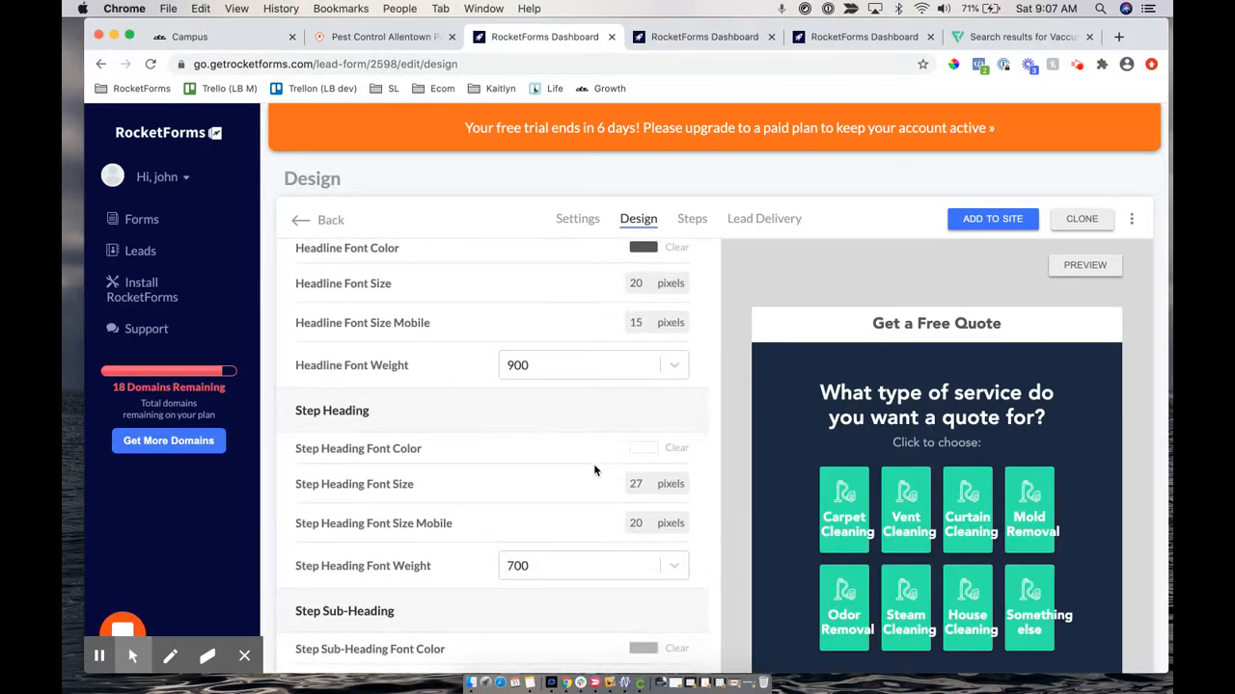
pyautogui.scroll(-10, 594, 471)
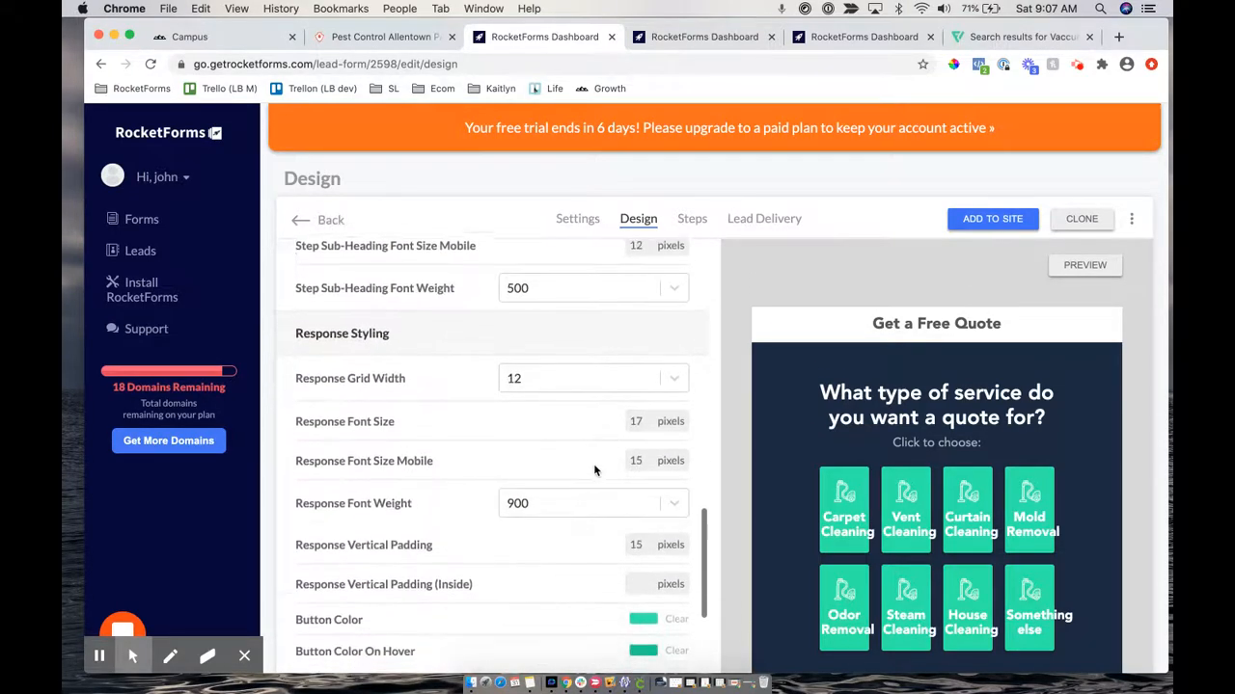
pyautogui.scroll(-8, 594, 470)
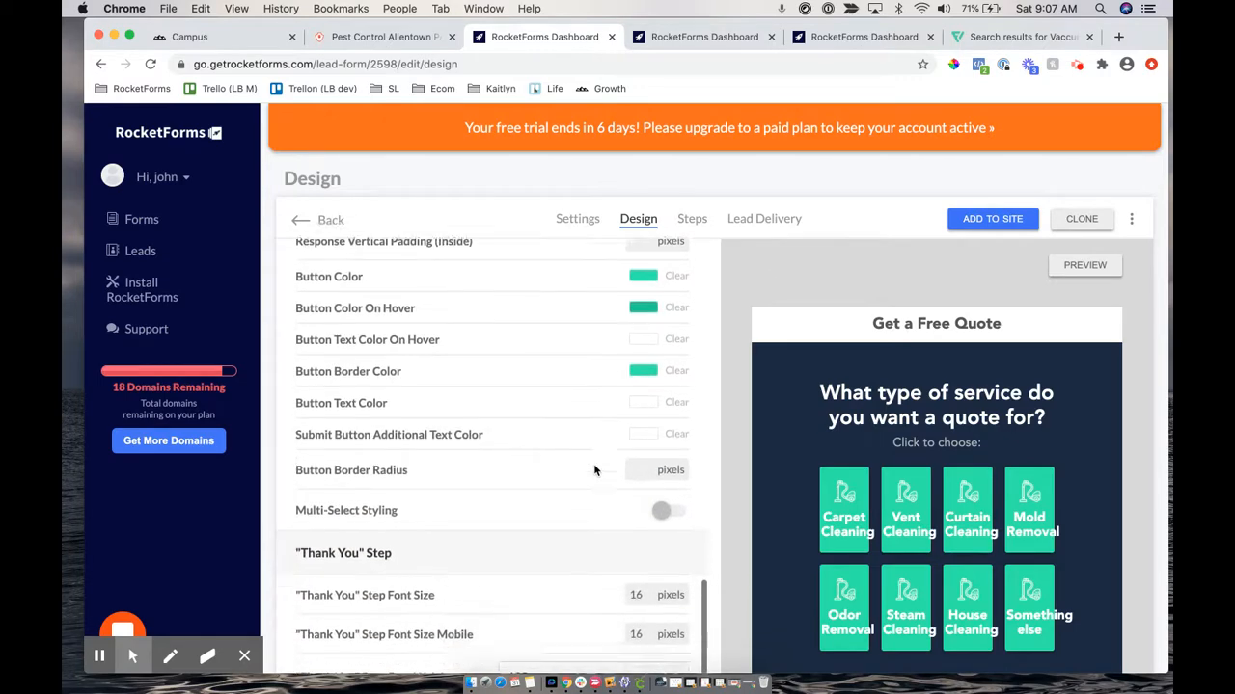
pyautogui.scroll(-6, 594, 471)
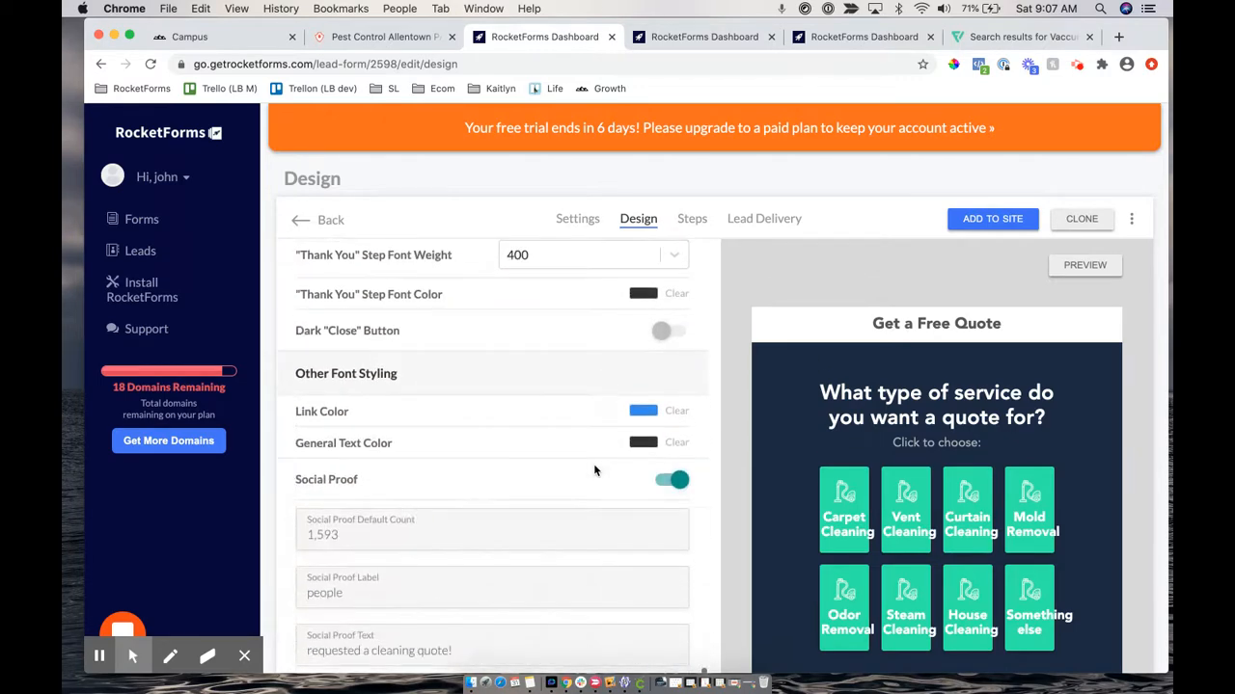
pyautogui.scroll(8, 594, 471)
pyautogui.scroll(4, 594, 471)
pyautogui.scroll(-3, 592, 469)
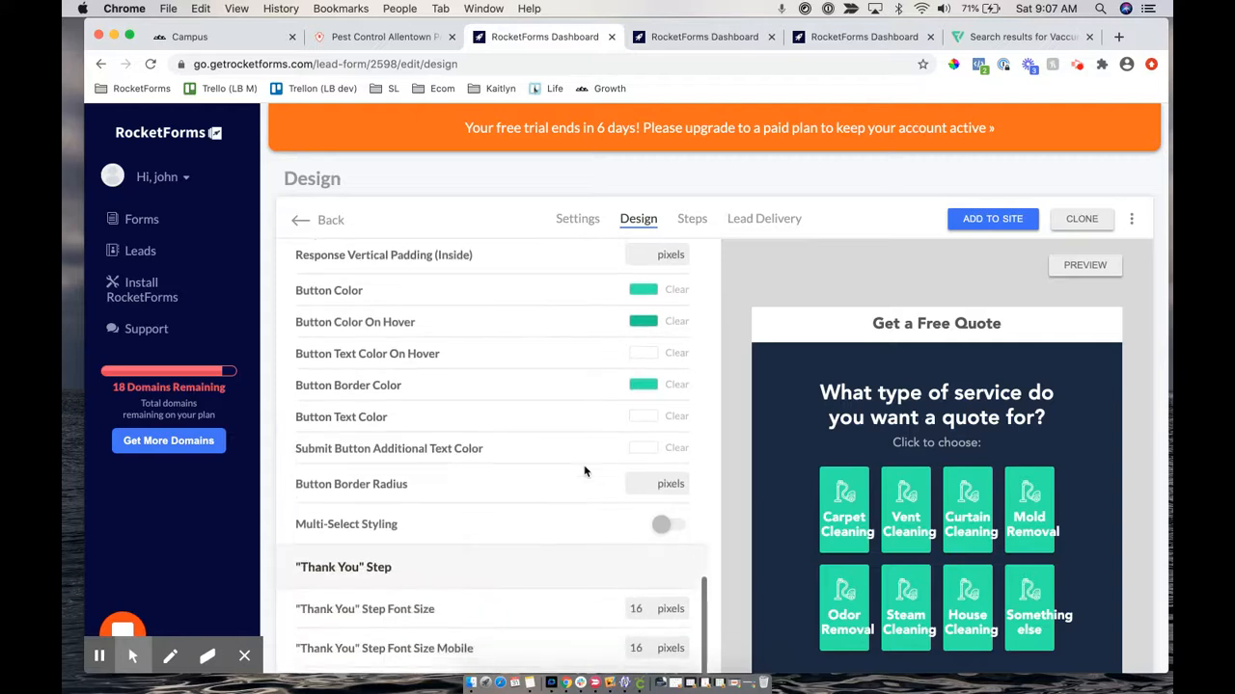
pyautogui.click(342, 521)
pyautogui.moveTo(343, 521); pyautogui.dragTo(405, 524)
pyautogui.click(661, 524)
pyautogui.scroll(-3, 533, 556)
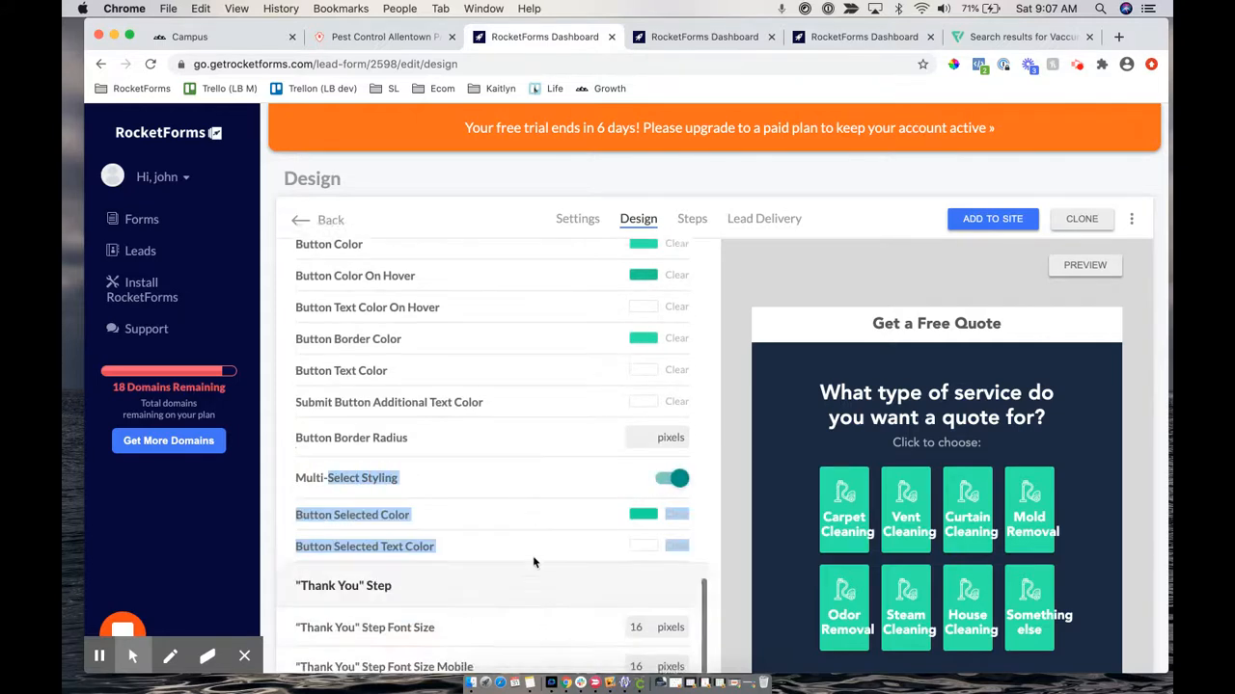
# Set the Button Selected Color to light blue #15BBE3
pyautogui.click(355, 464)
pyautogui.click(642, 463)
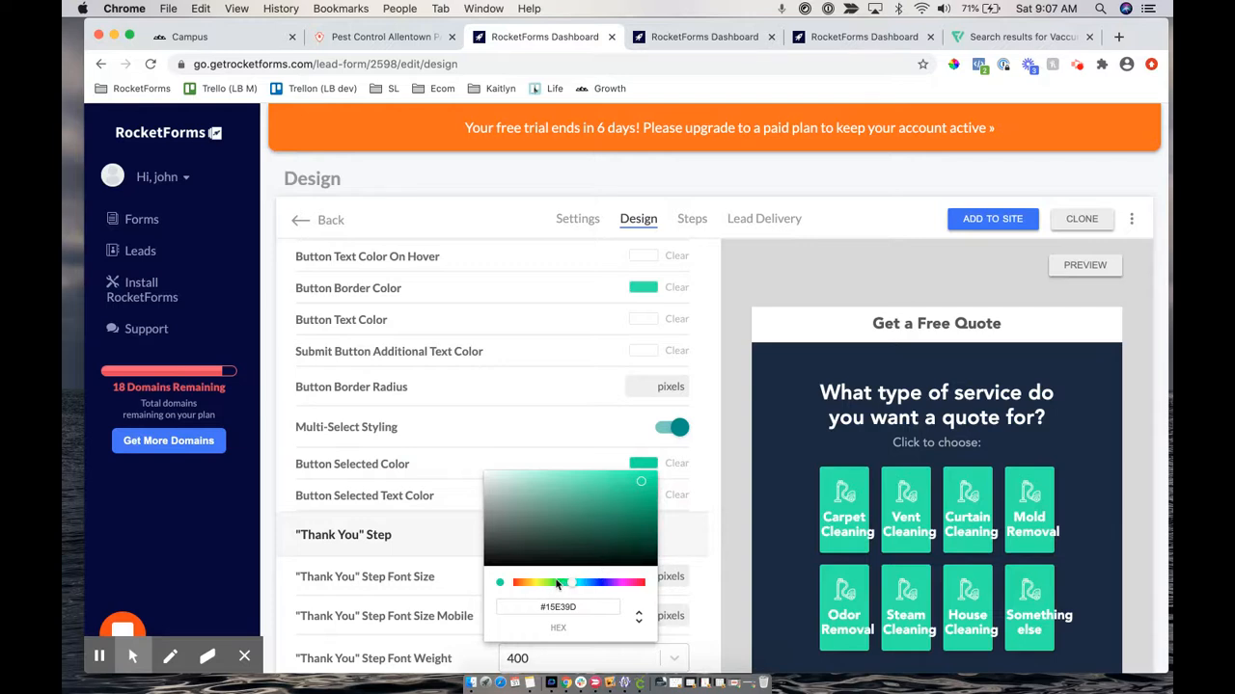
pyautogui.click(595, 583)
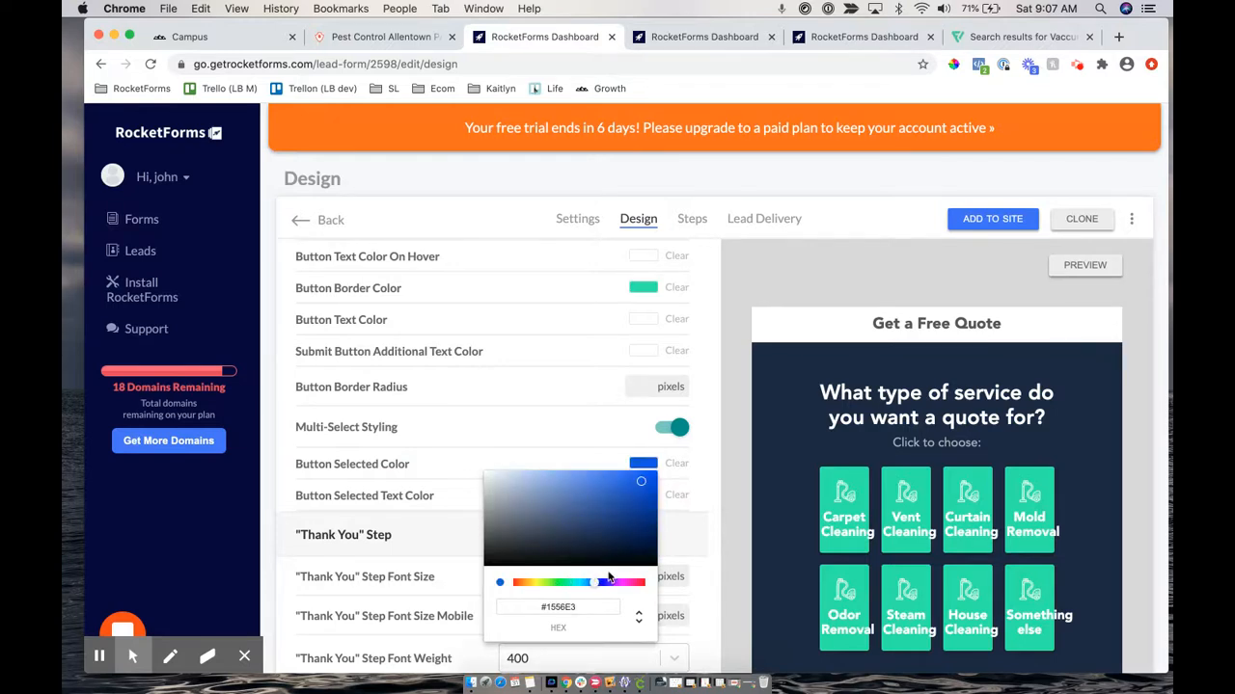
pyautogui.click(580, 586)
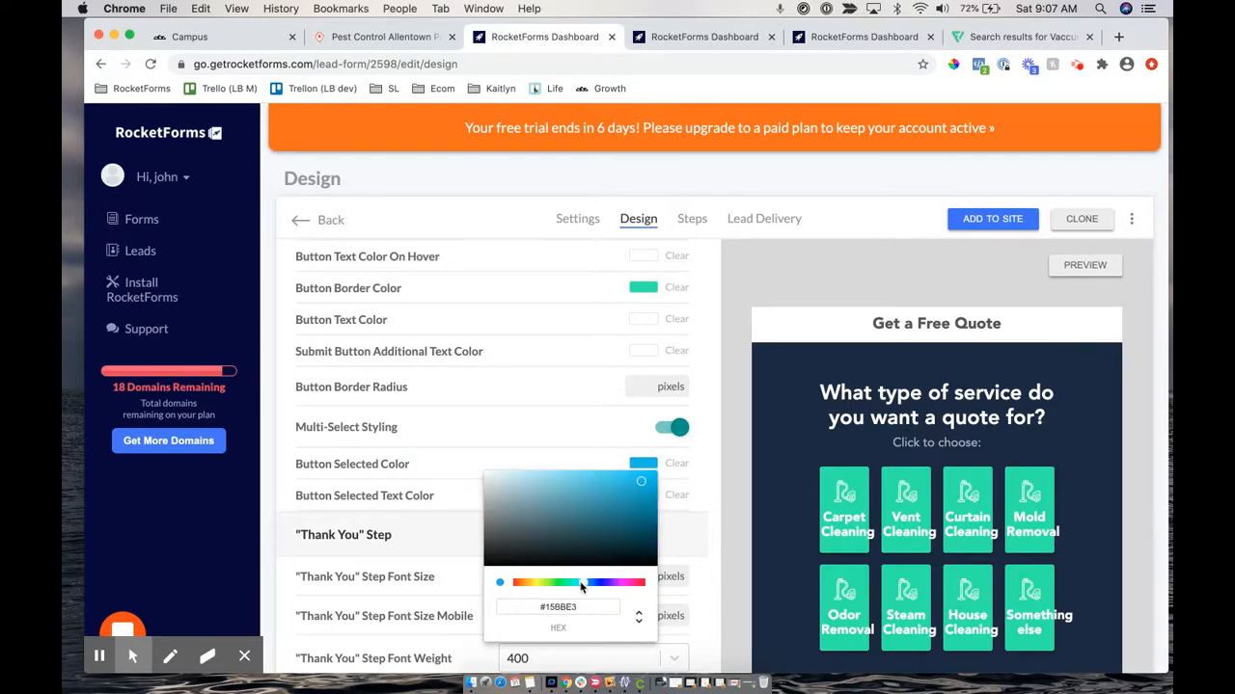
pyautogui.click(627, 470)
pyautogui.click(702, 474)
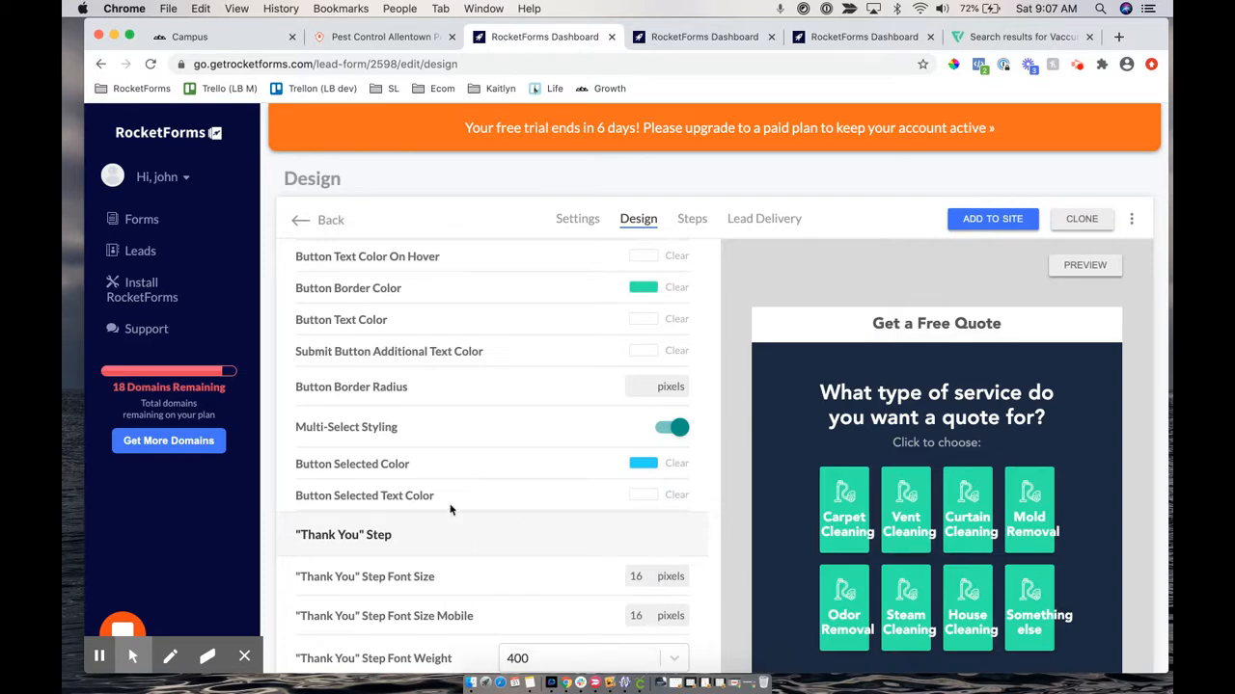
pyautogui.scroll(20, 651, 478)
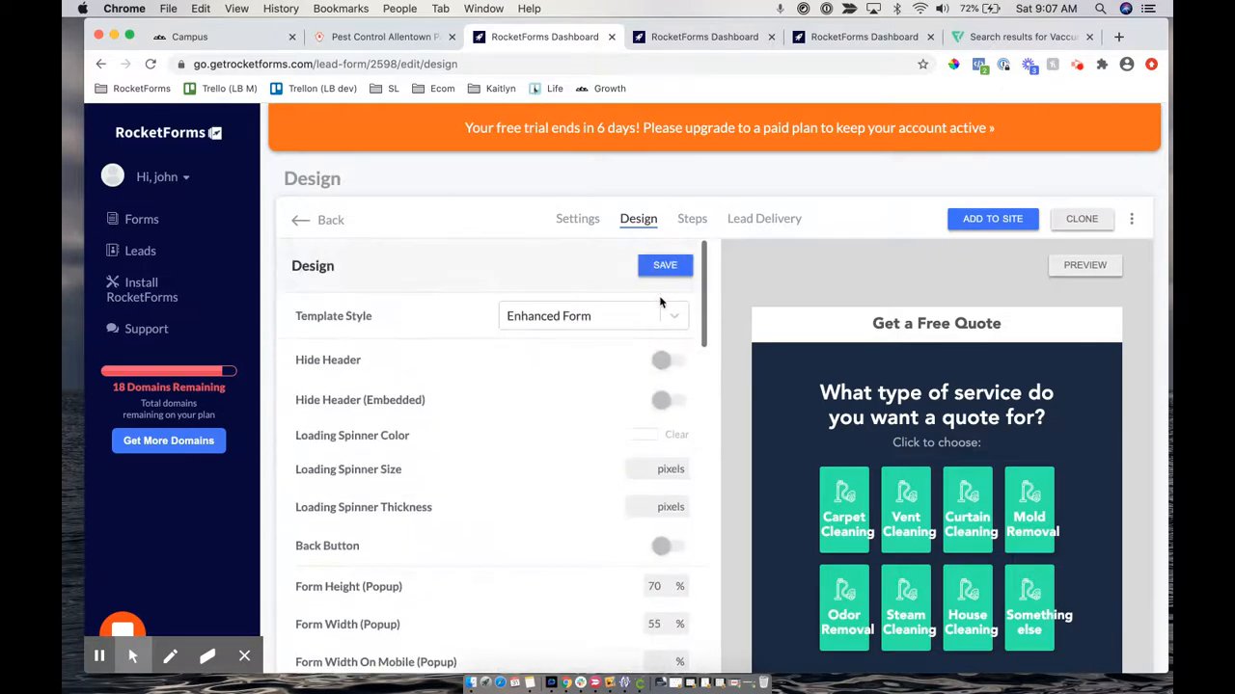
# Save the design changes and reload the form preview
pyautogui.click(662, 266)
pyautogui.click(704, 37)
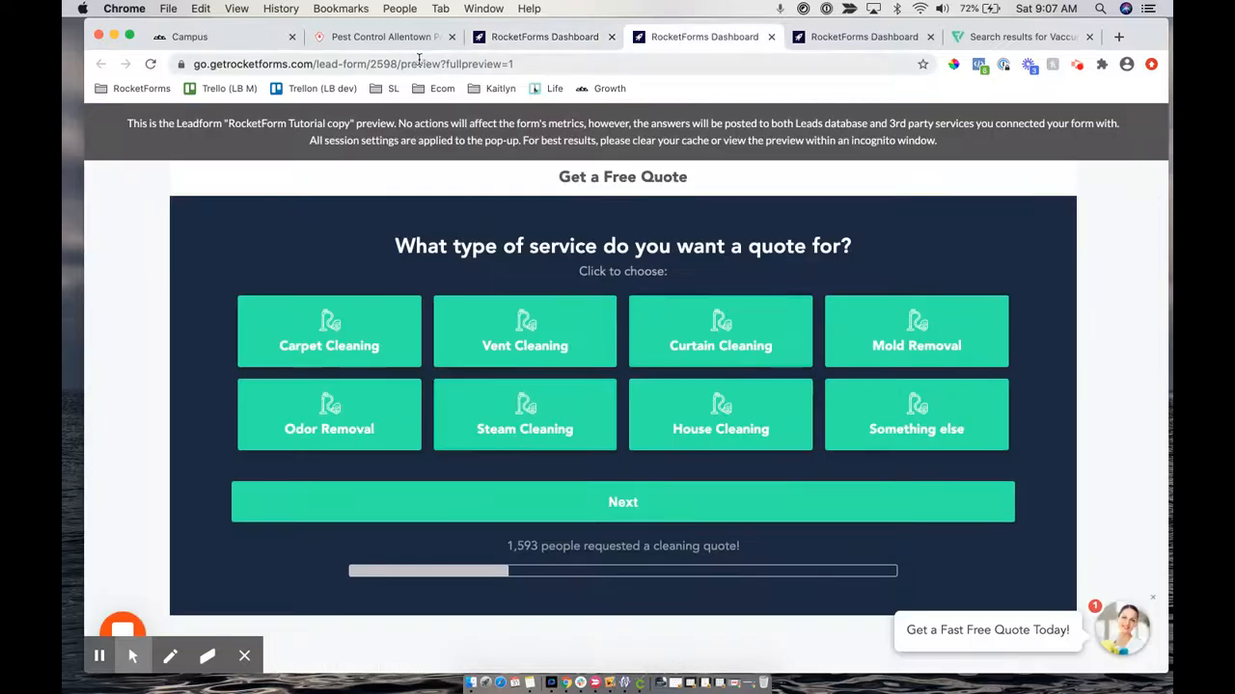
pyautogui.click(418, 62)
pyautogui.press('Return')
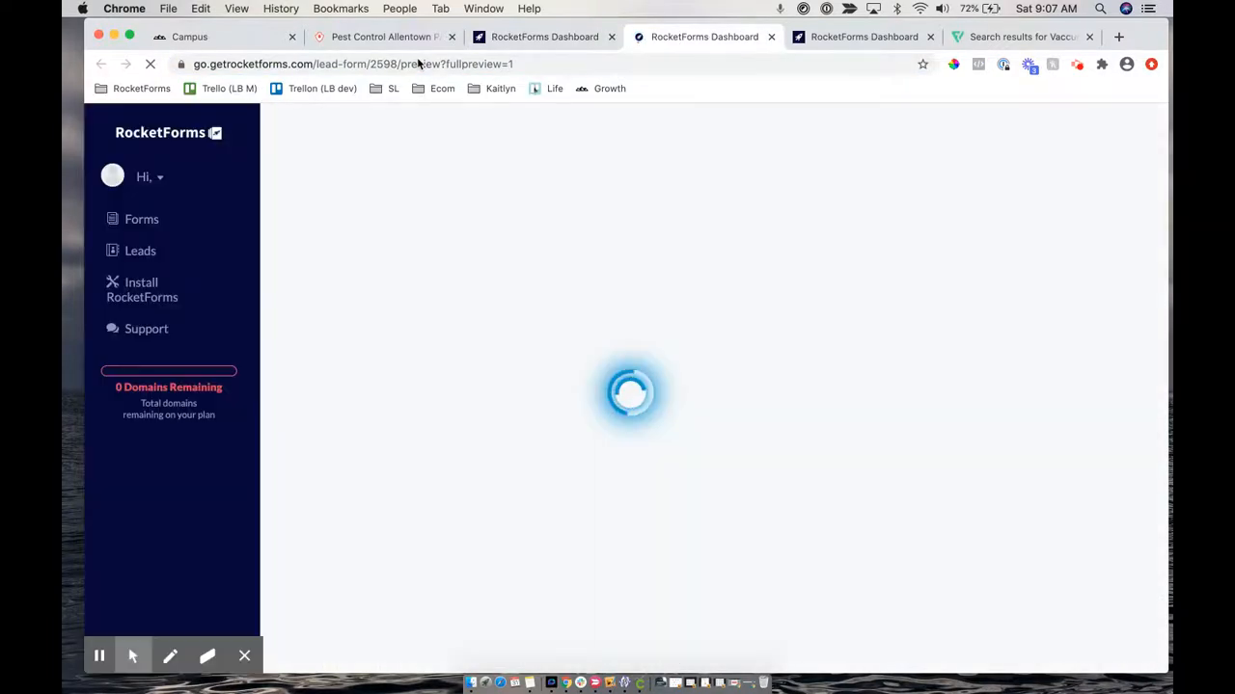
# Demo through Home/Residence, select Curtain, Steam and House Cleaning together, and advance to zip code
pyautogui.click(593, 168)
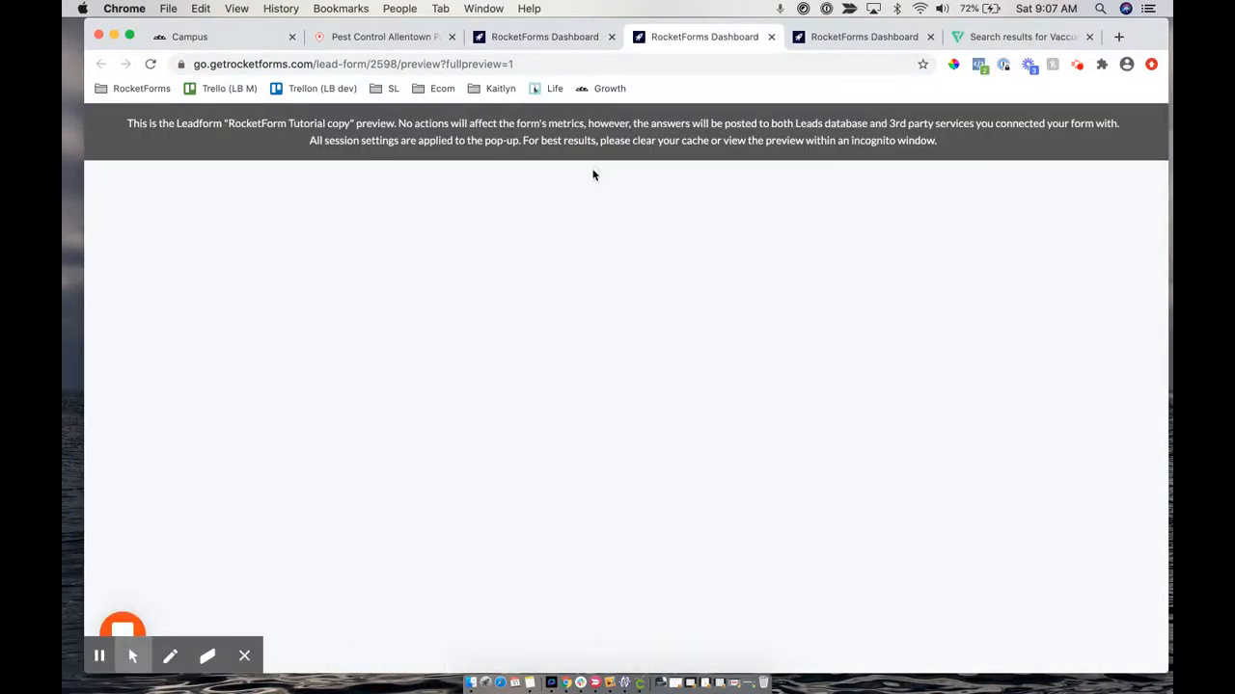
pyautogui.click(664, 315)
pyautogui.click(716, 325)
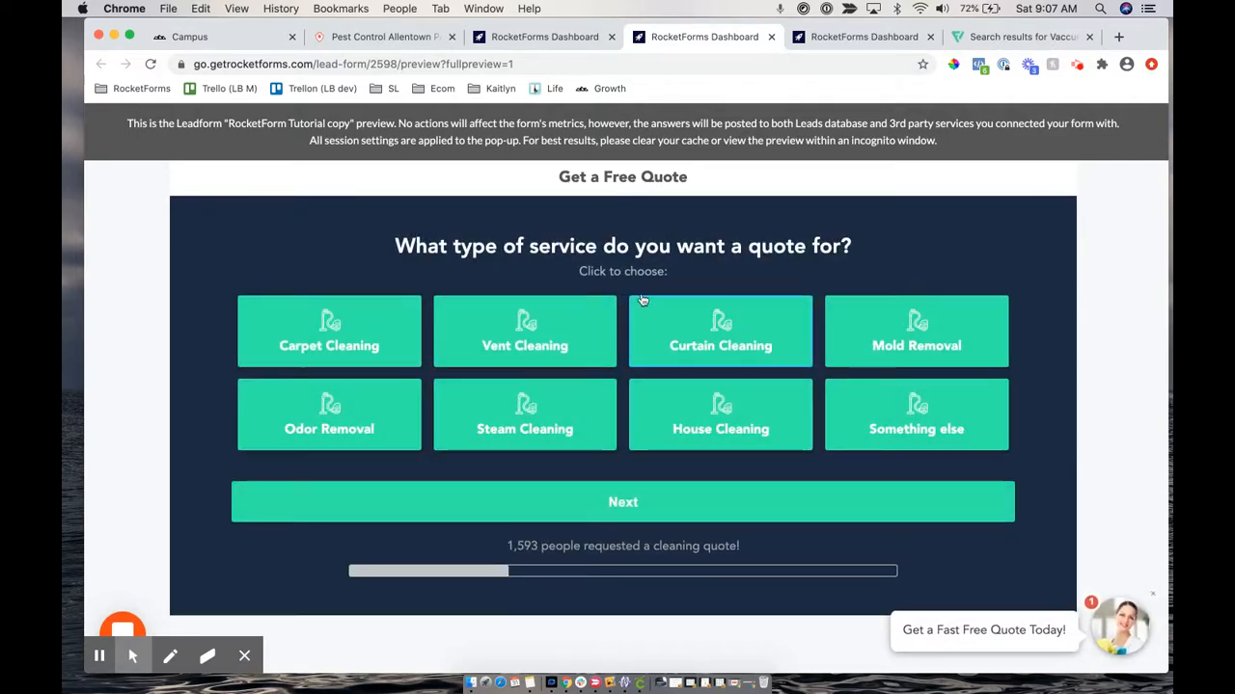
pyautogui.click(529, 430)
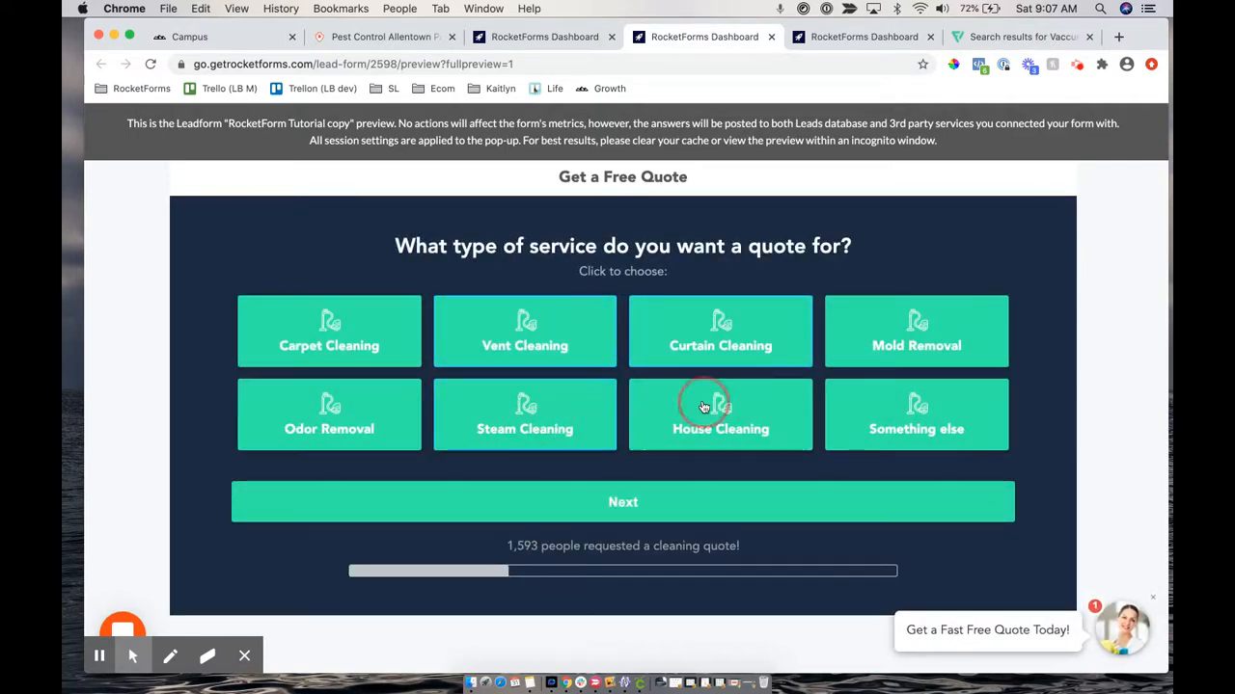
pyautogui.click(702, 417)
pyautogui.click(623, 500)
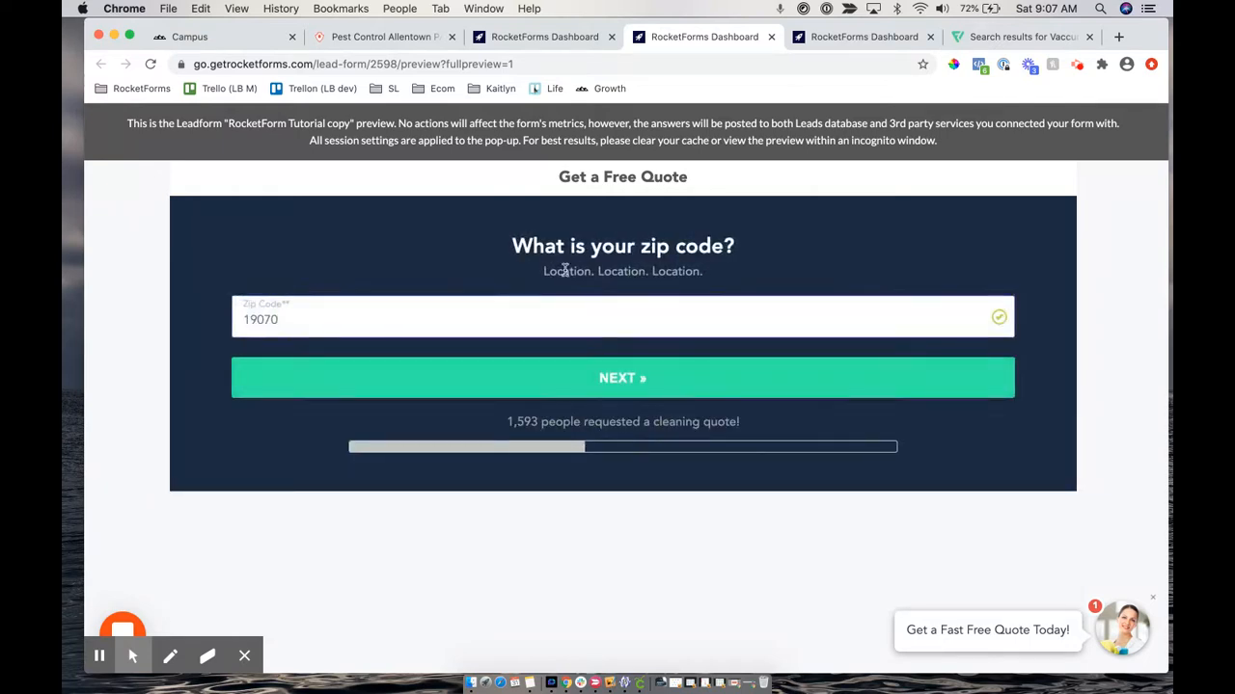
pyautogui.click(518, 38)
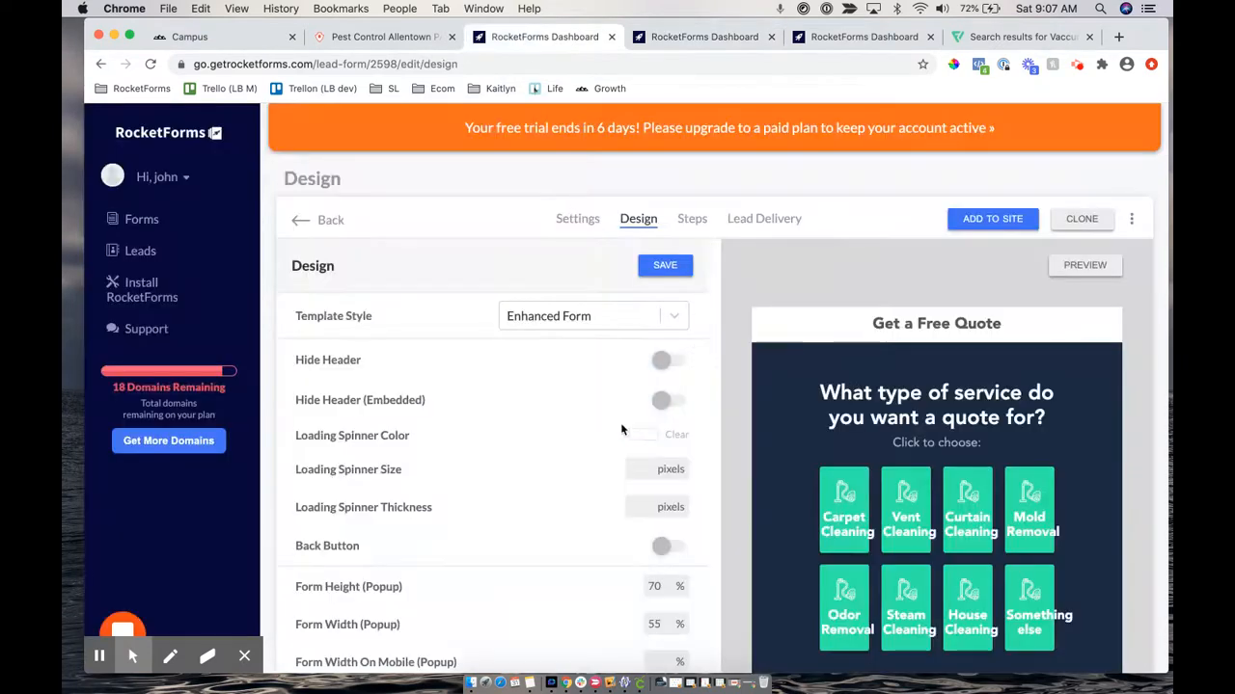
# Switch Multi-Select Styling off and save the design settings
pyautogui.scroll(-15, 620, 429)
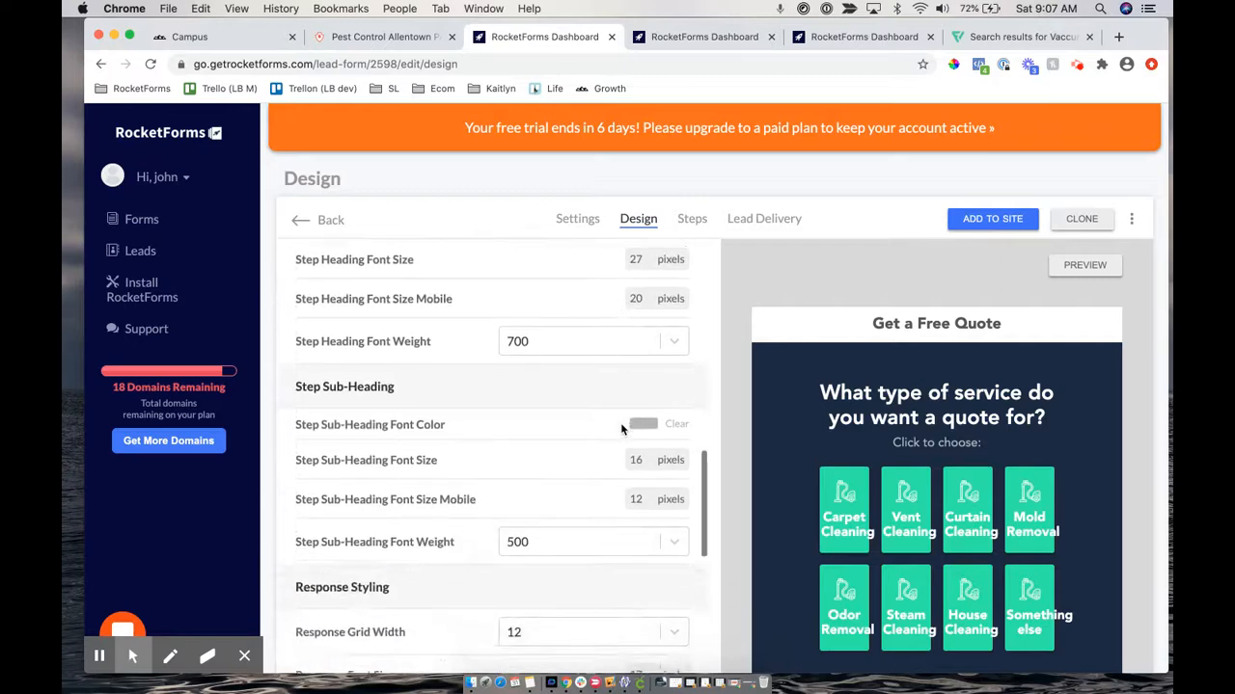
pyautogui.scroll(-10, 621, 427)
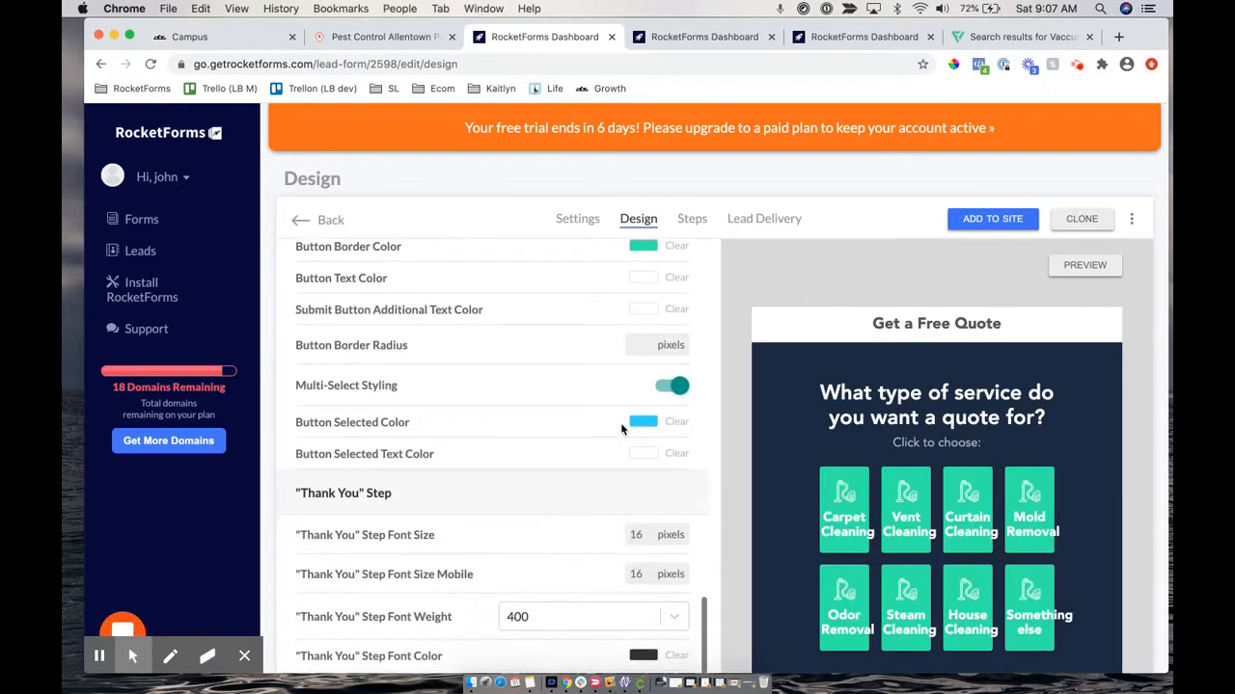
pyautogui.click(680, 387)
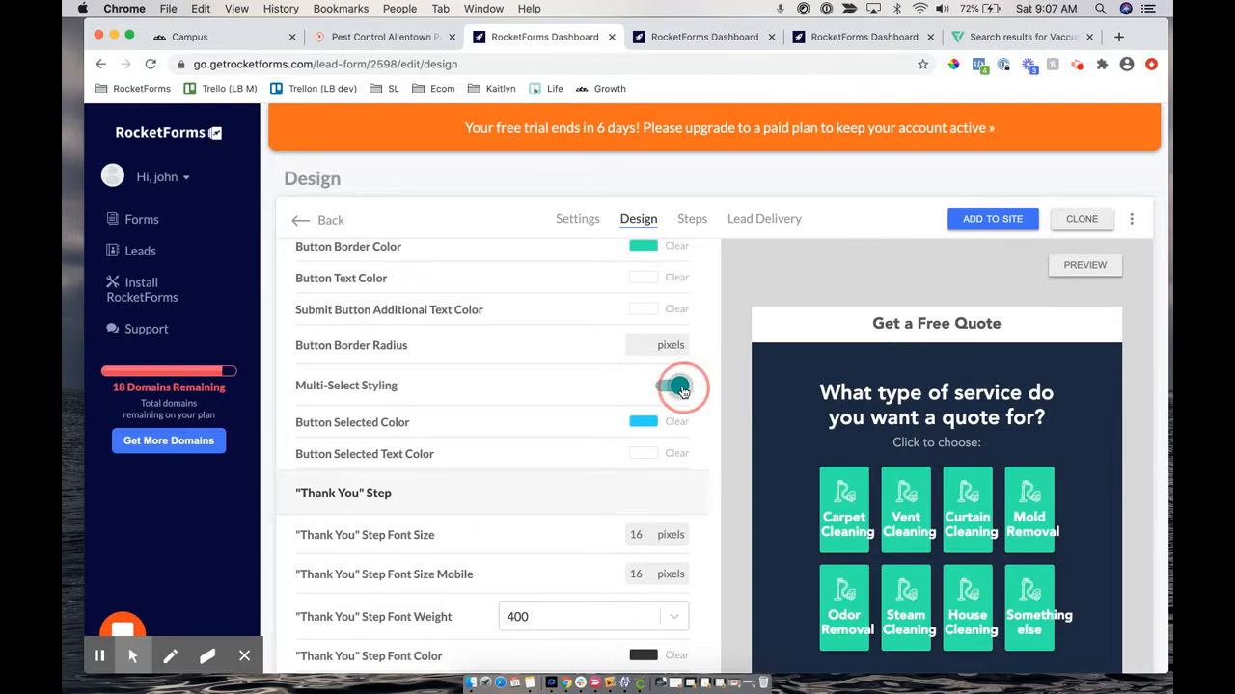
pyautogui.scroll(-2, 475, 417)
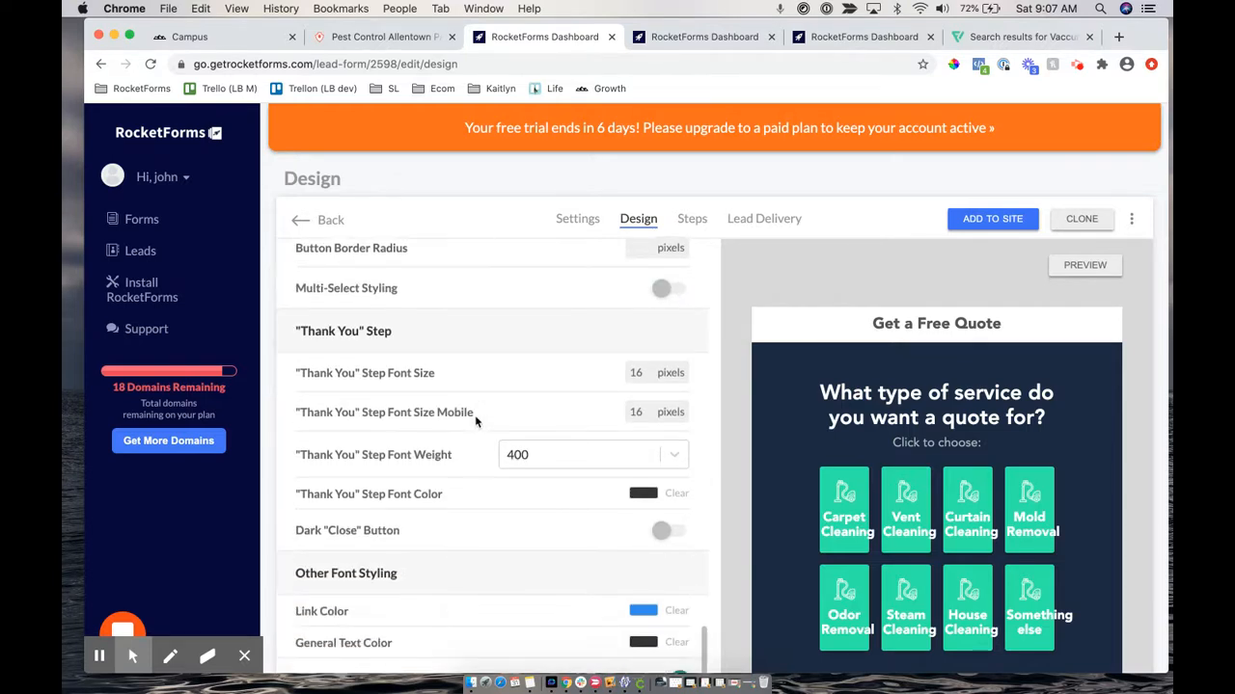
pyautogui.scroll(15, 586, 343)
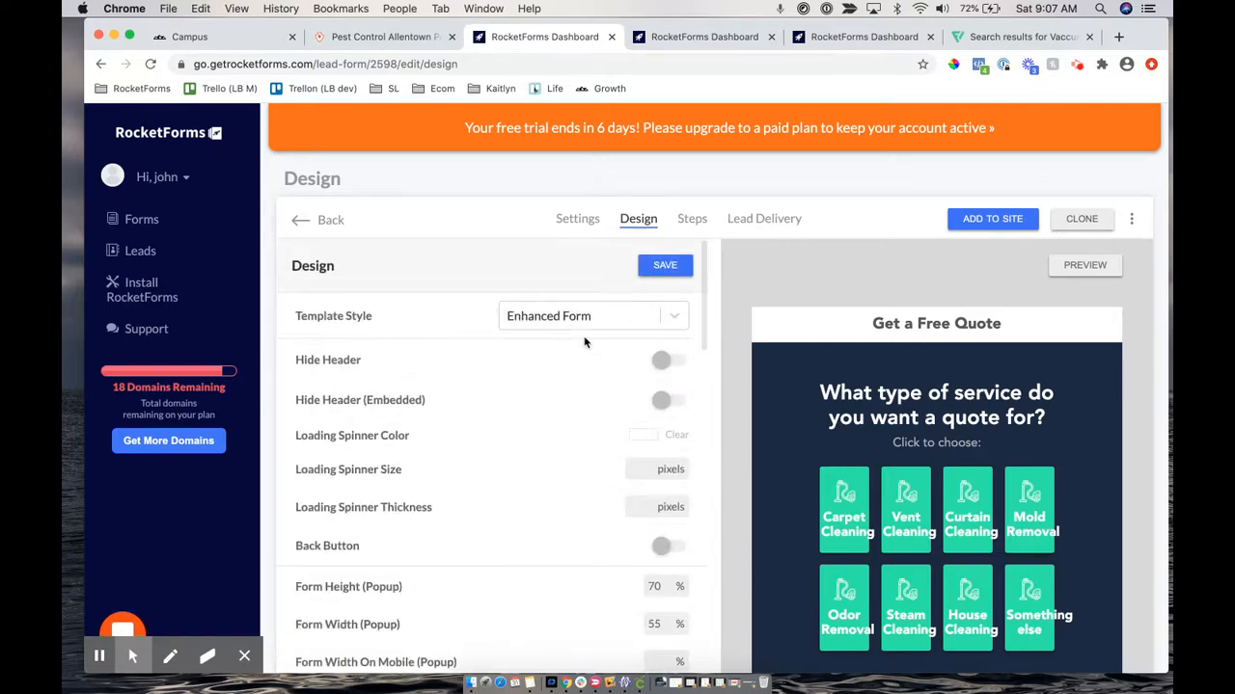
pyautogui.click(653, 267)
# Open the services node from the Steps layout and review its eight responses leading to zip code
pyautogui.click(692, 220)
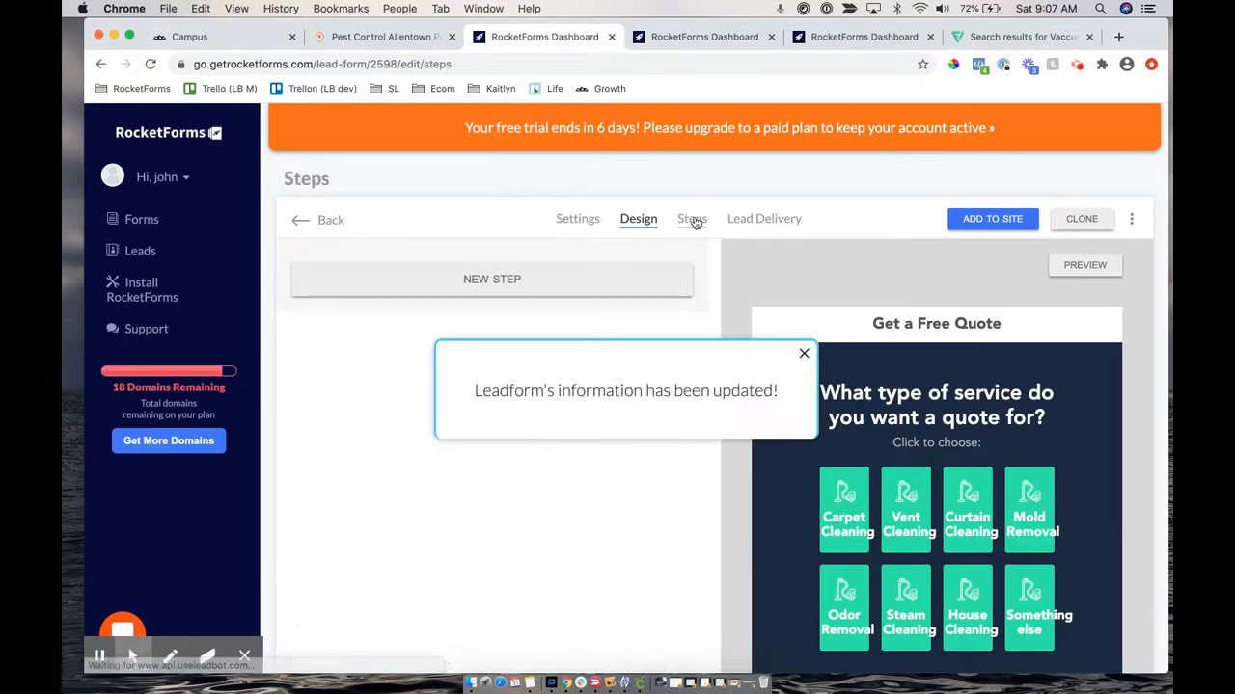
pyautogui.scroll(-5, 900, 479)
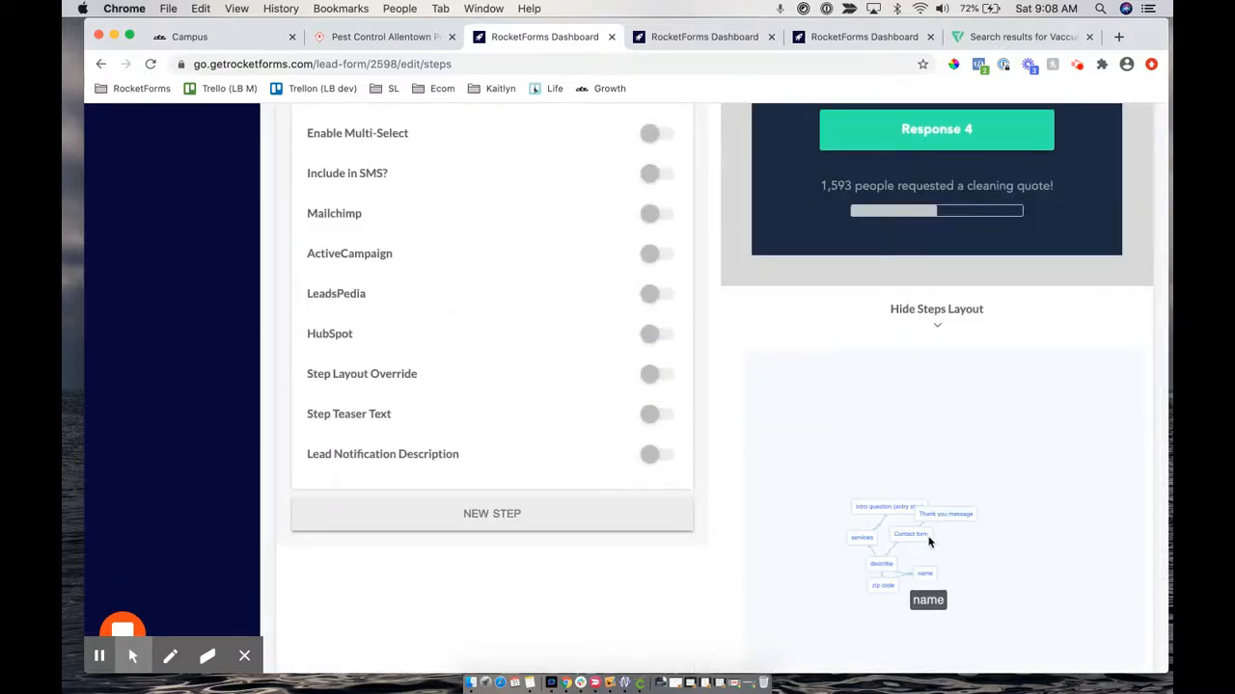
pyautogui.moveTo(928, 516); pyautogui.dragTo(971, 439)
pyautogui.click(903, 460)
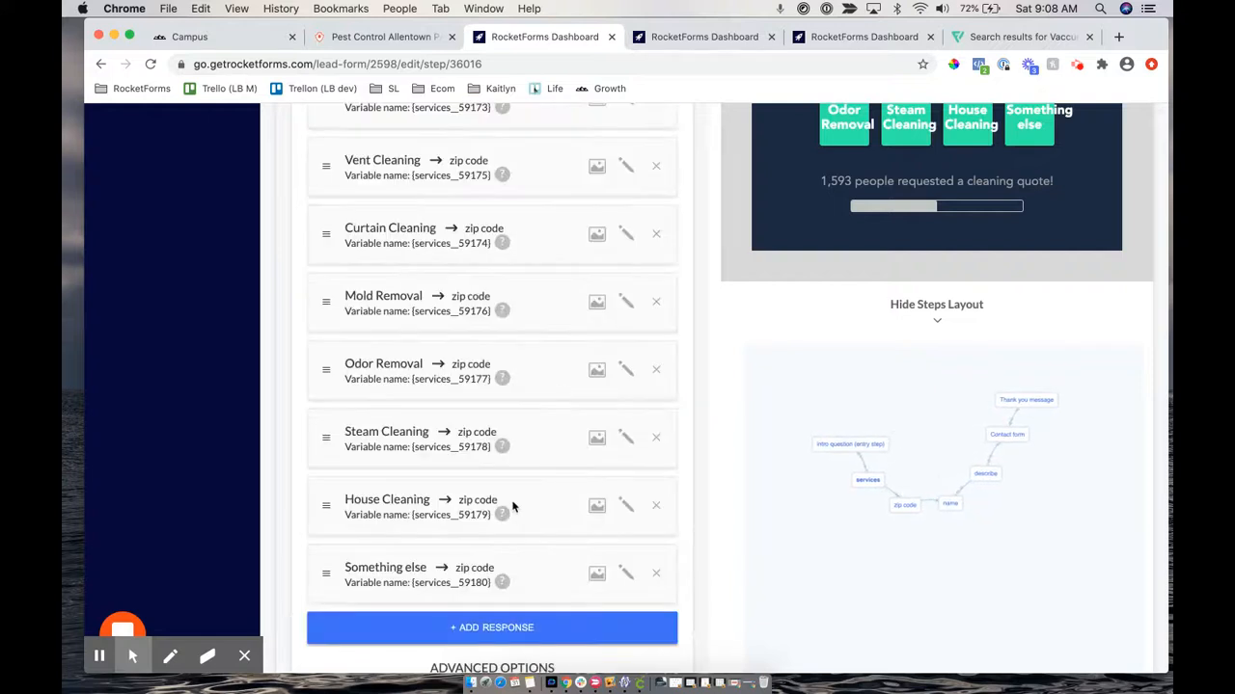
pyautogui.scroll(-5, 510, 504)
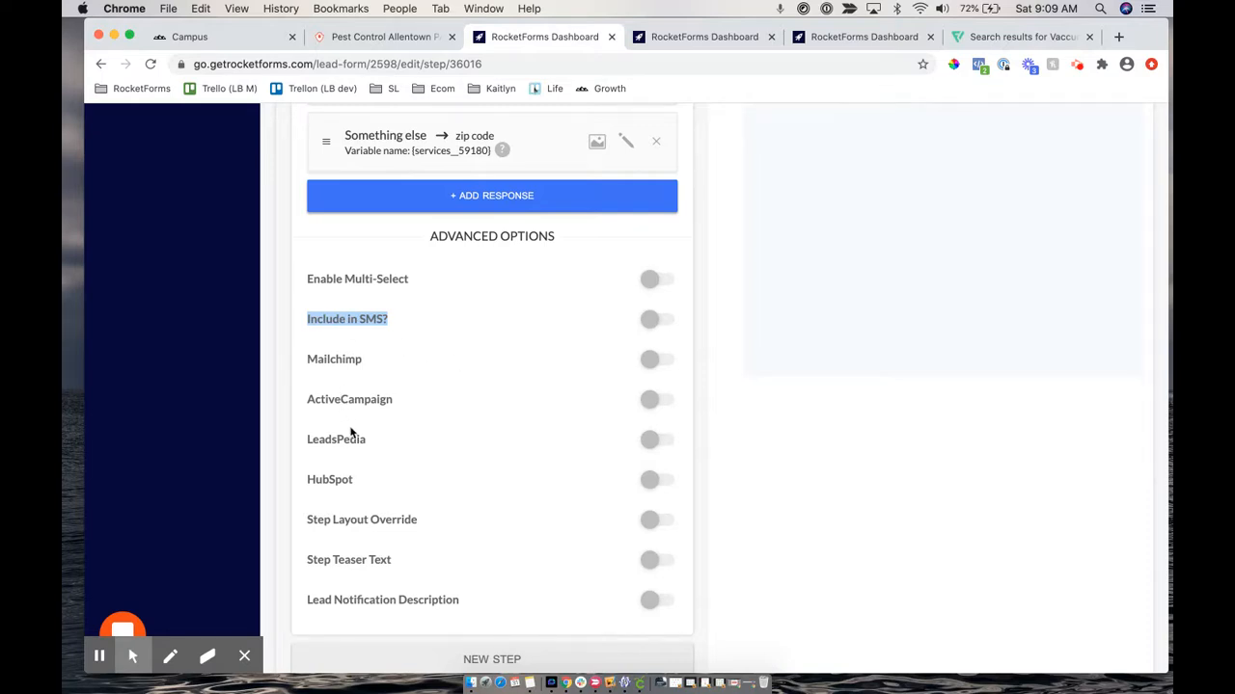
pyautogui.scroll(5, 351, 433)
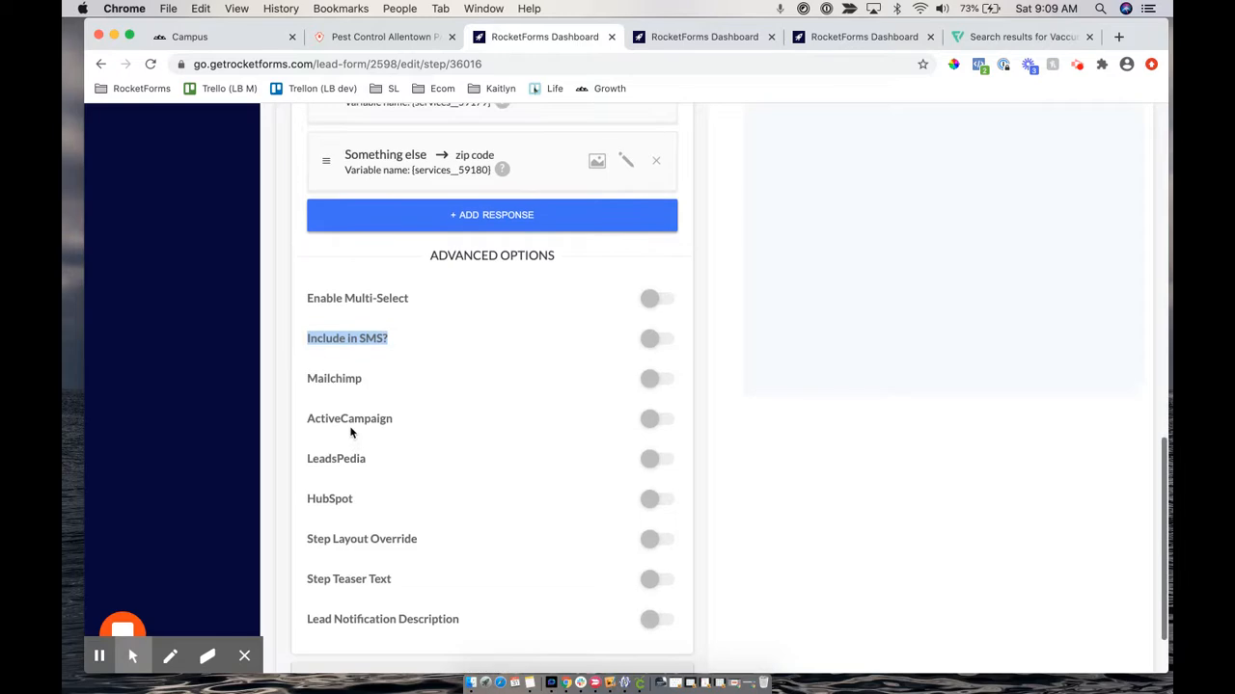
pyautogui.scroll(10, 351, 433)
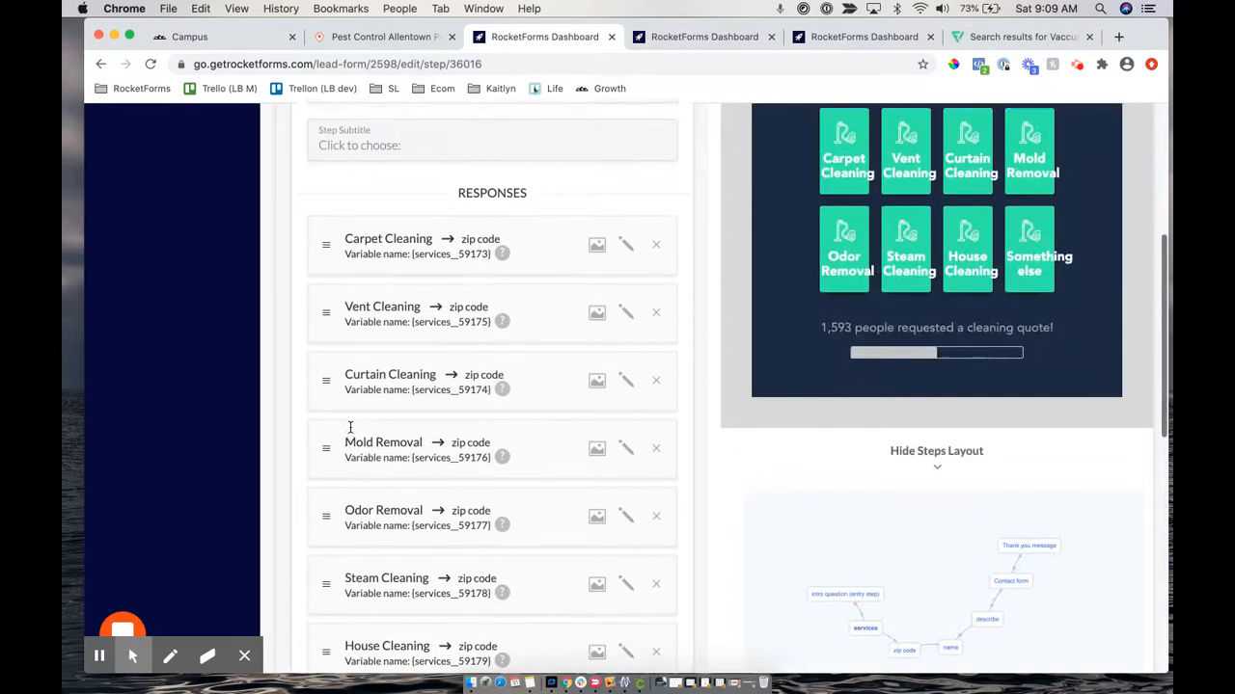
pyautogui.scroll(-10, 351, 433)
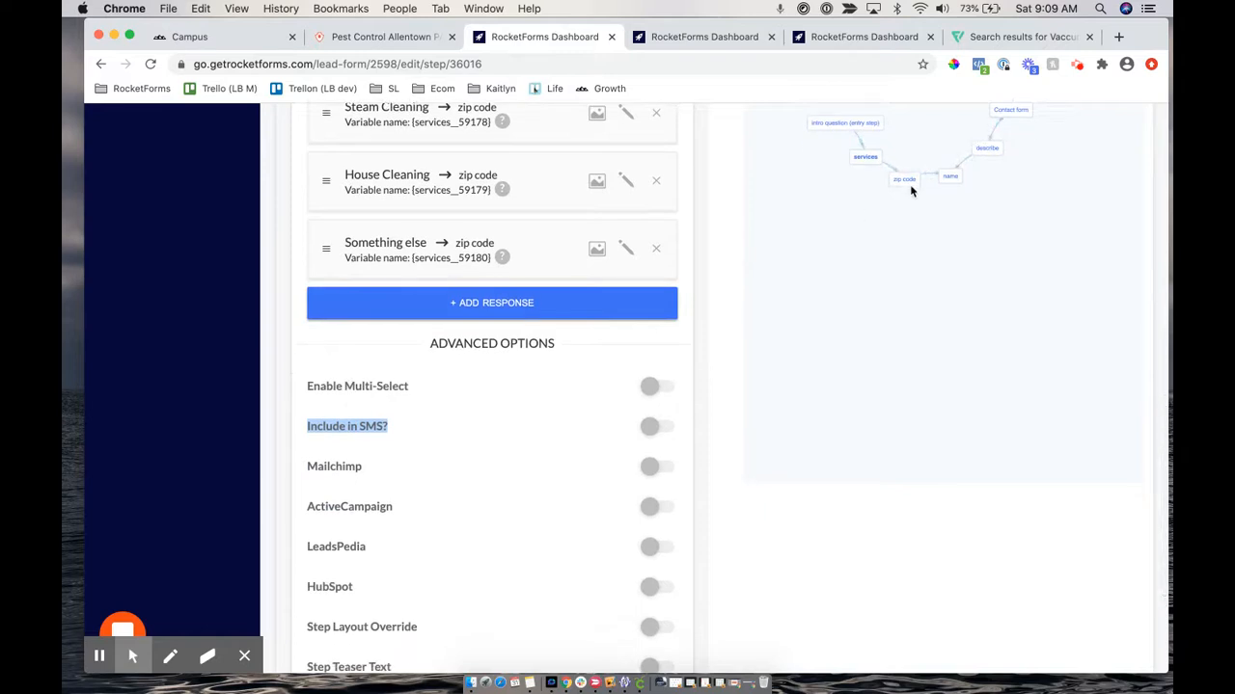
# Open the Contact form step for editing and scroll to its target step setting
pyautogui.click(1008, 111)
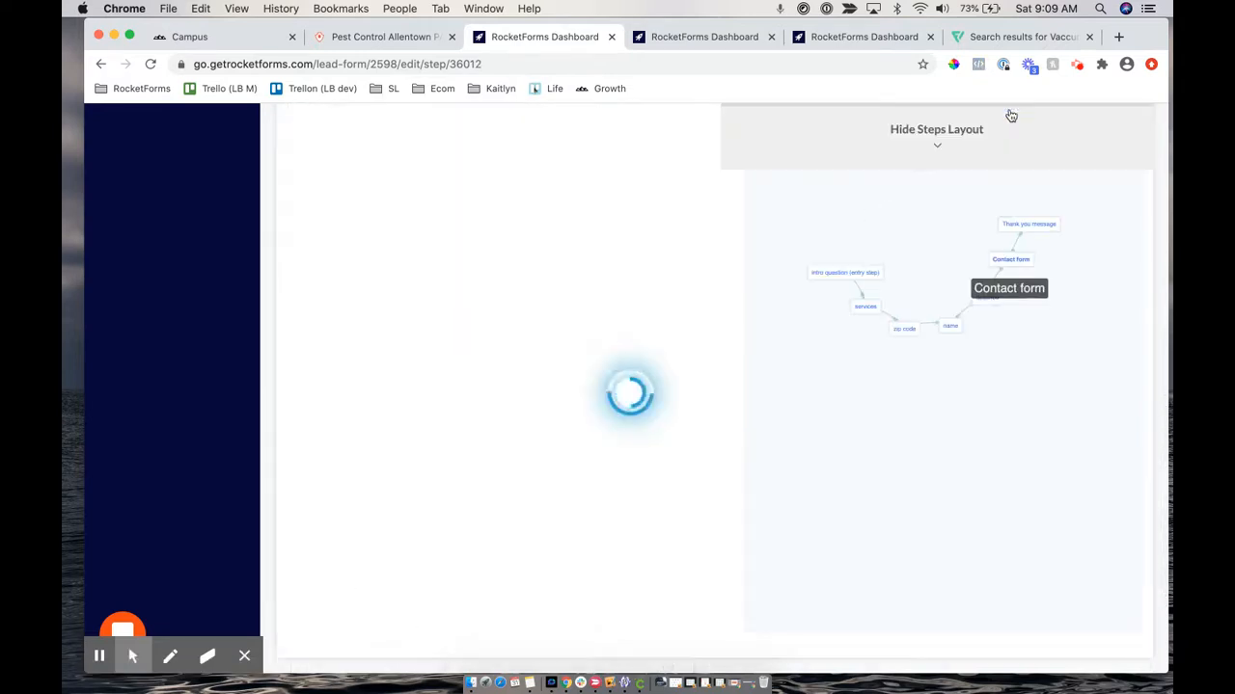
pyautogui.scroll(7, 697, 188)
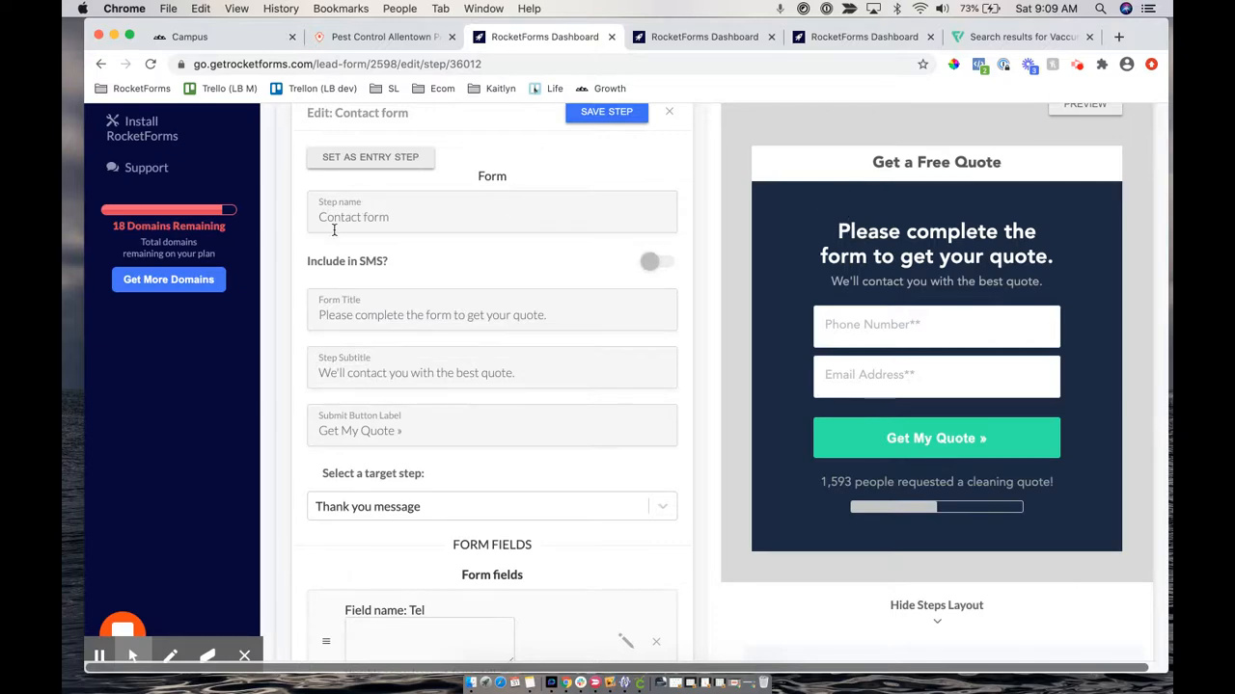
pyautogui.scroll(-5, 868, 321)
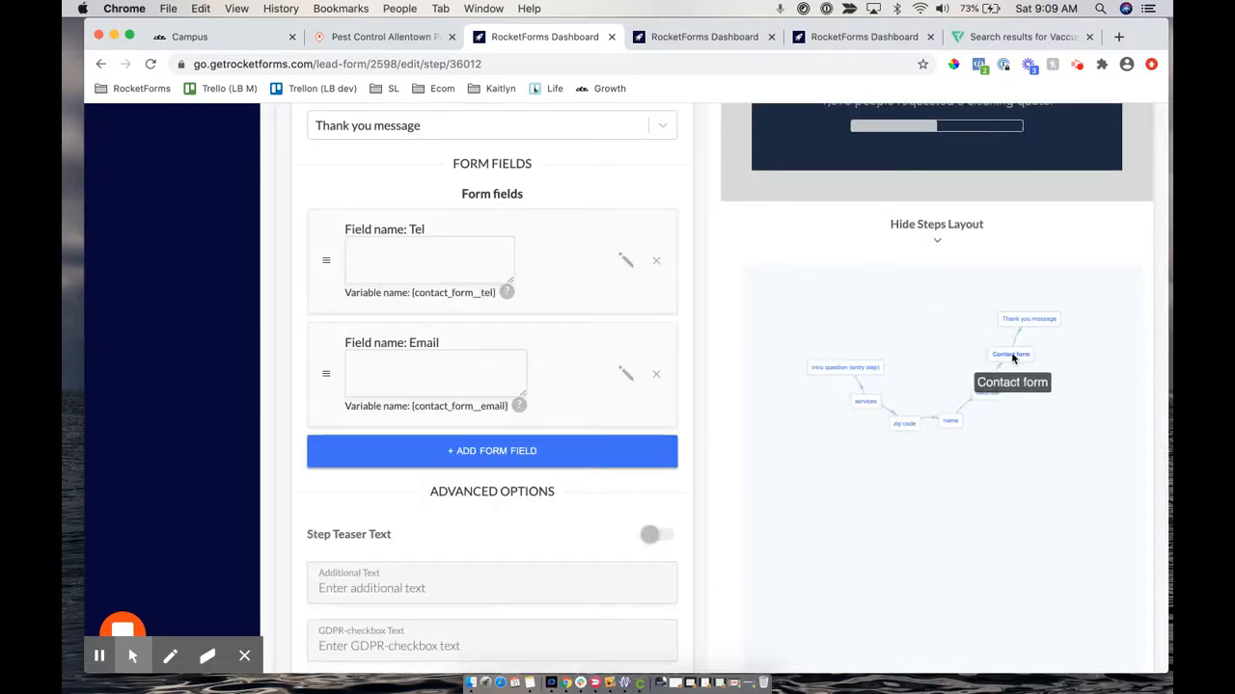
pyautogui.click(1013, 358)
pyautogui.scroll(-3, 697, 146)
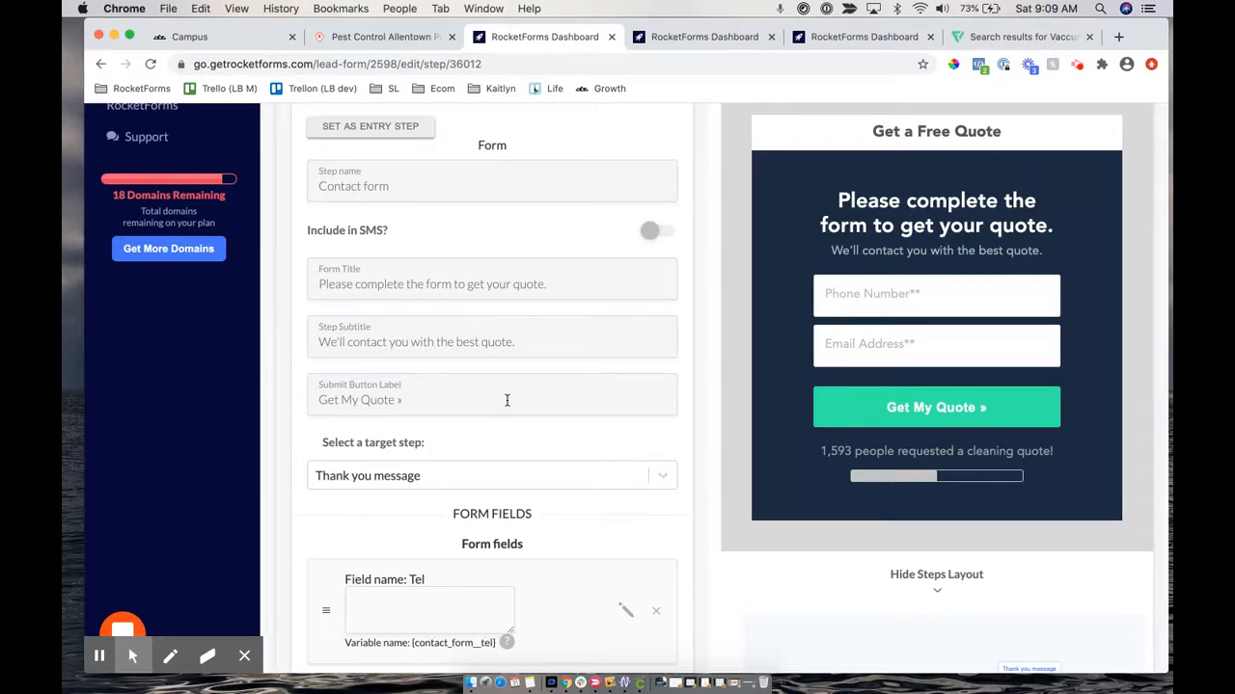
pyautogui.scroll(-2, 364, 400)
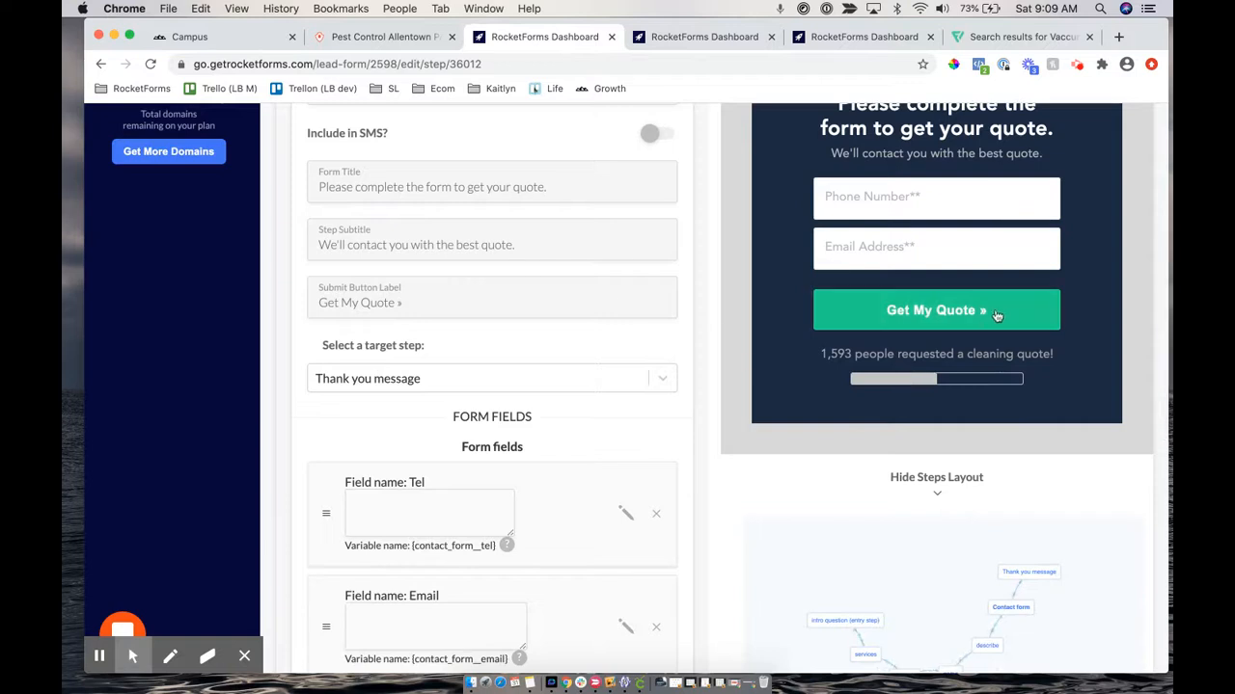
pyautogui.scroll(-2, 310, 471)
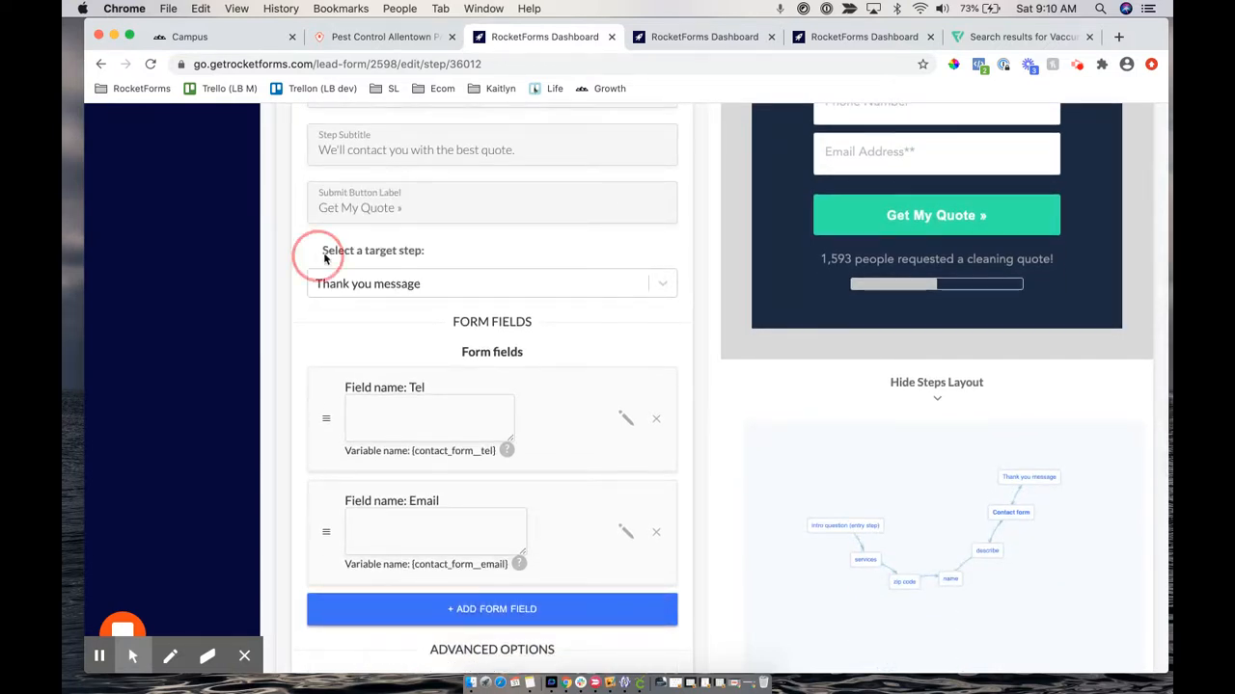
pyautogui.moveTo(311, 251); pyautogui.dragTo(427, 251)
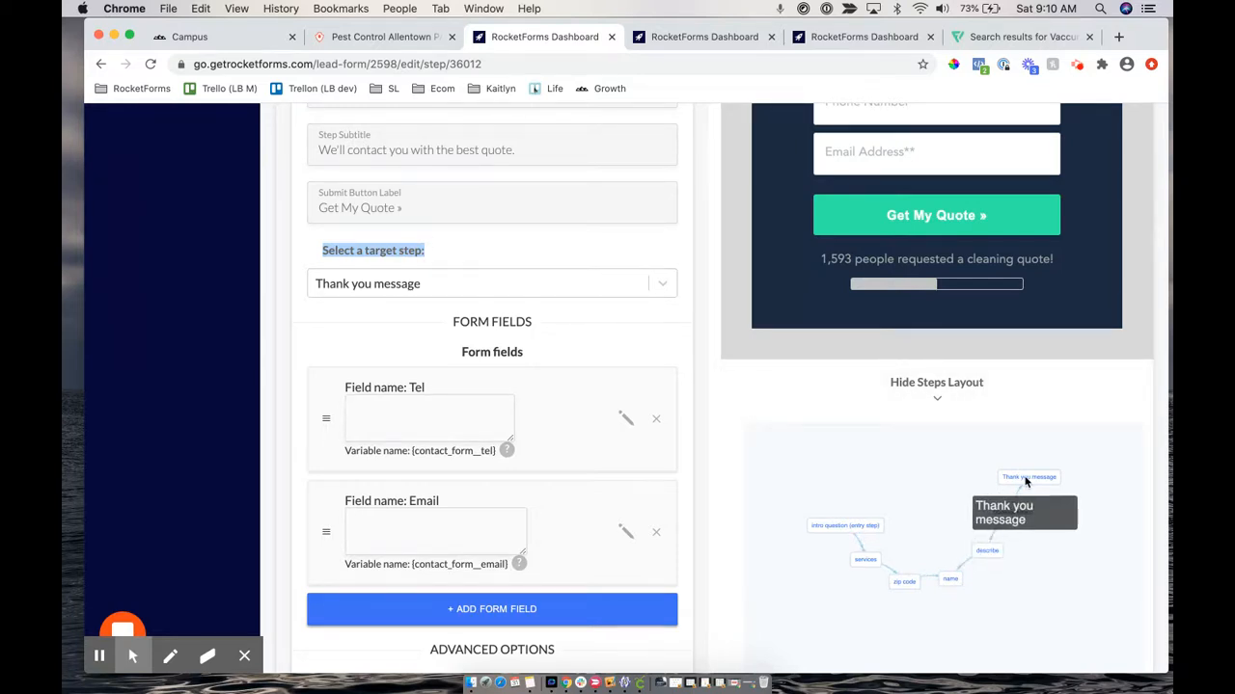
# Set the Contact form's target step to Thank you message
pyautogui.click(557, 287)
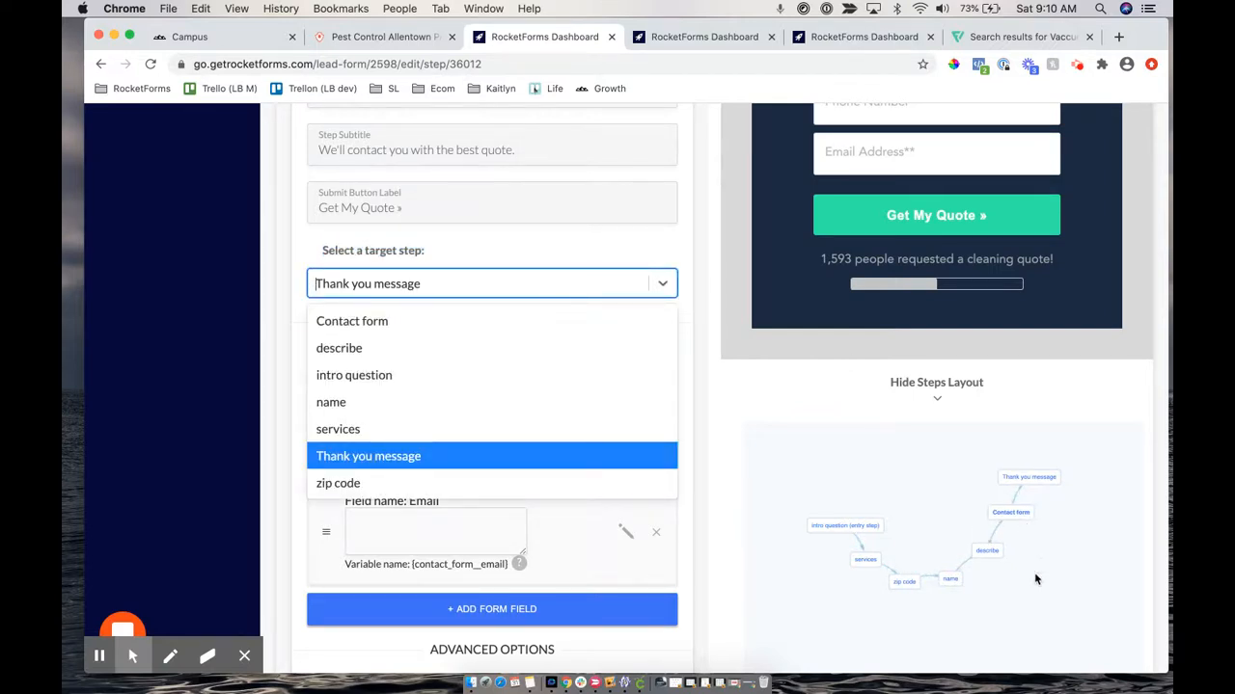
pyautogui.click(381, 405)
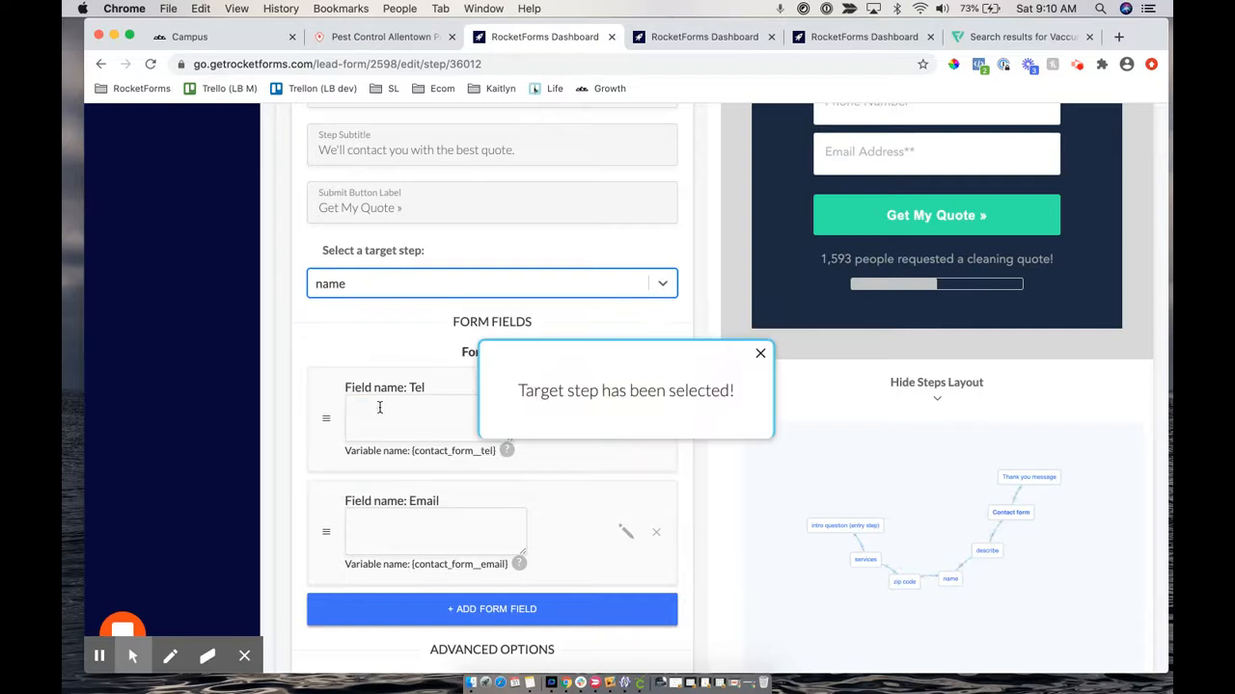
pyautogui.click(383, 283)
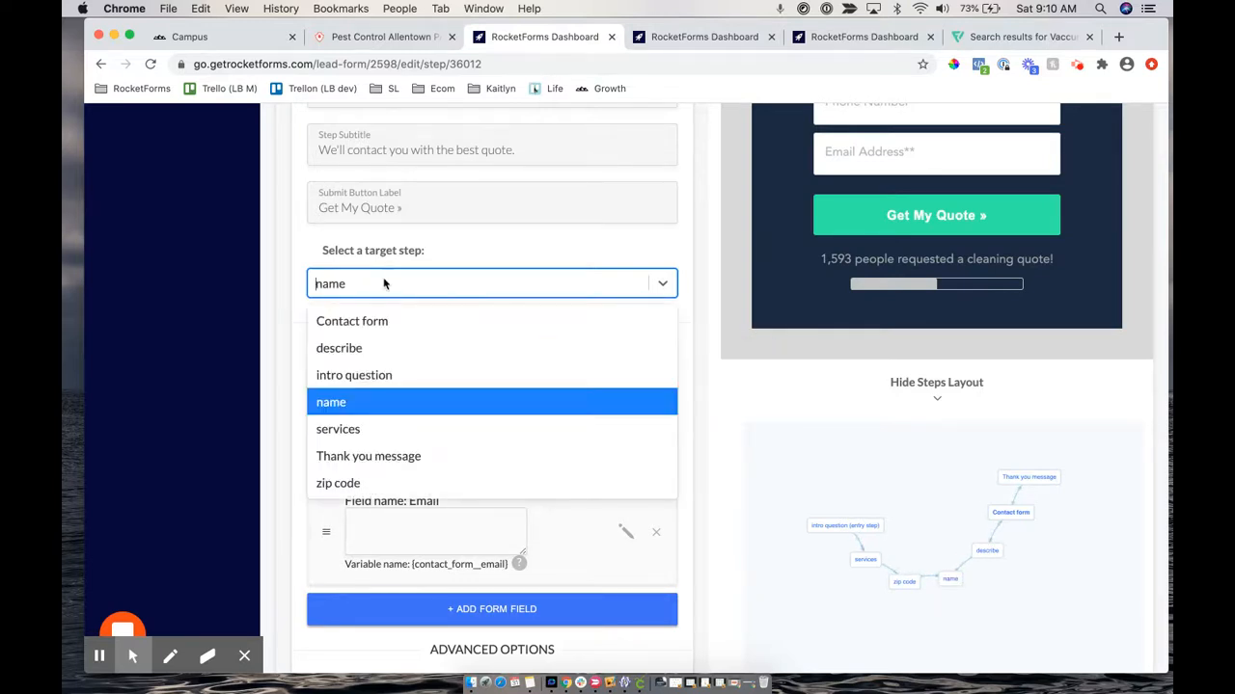
pyautogui.click(375, 457)
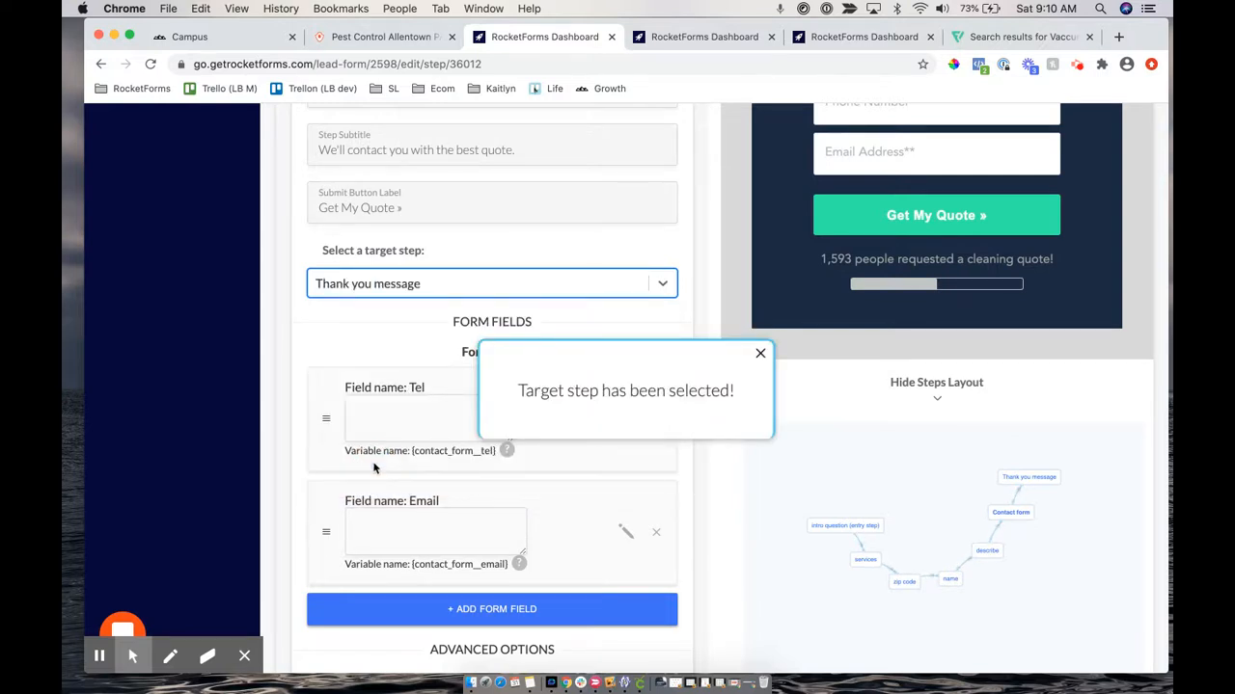
pyautogui.moveTo(320, 251); pyautogui.dragTo(434, 258)
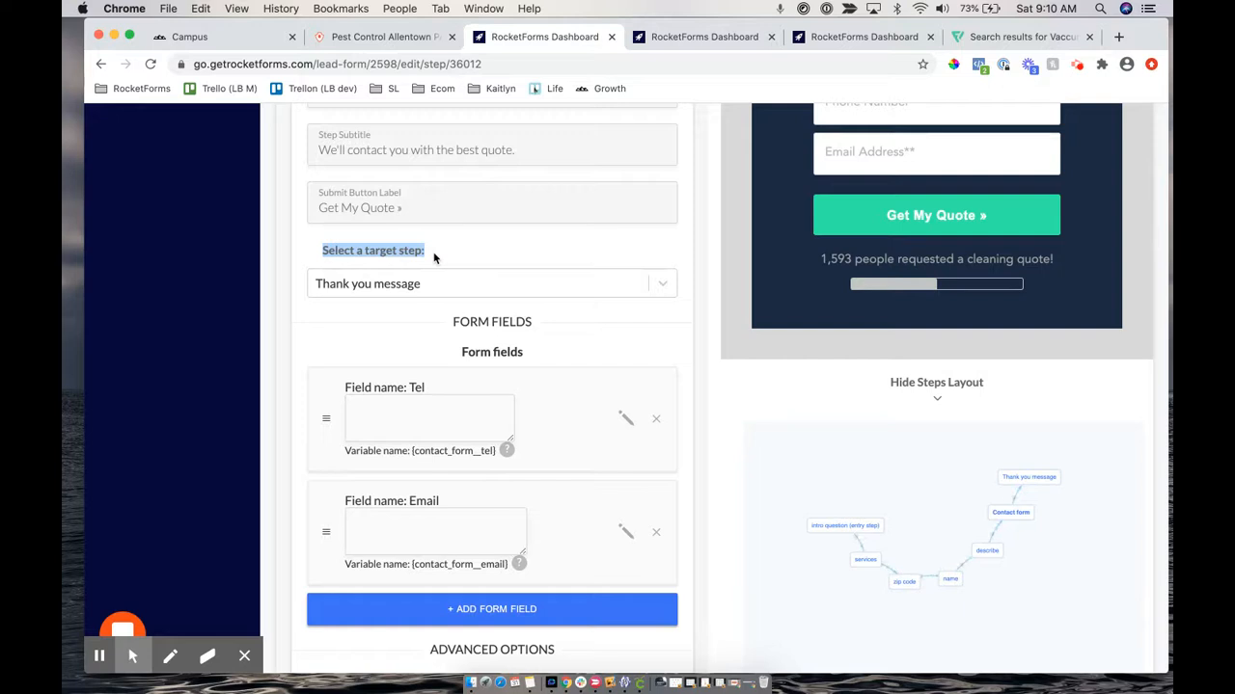
pyautogui.scroll(3, 825, 122)
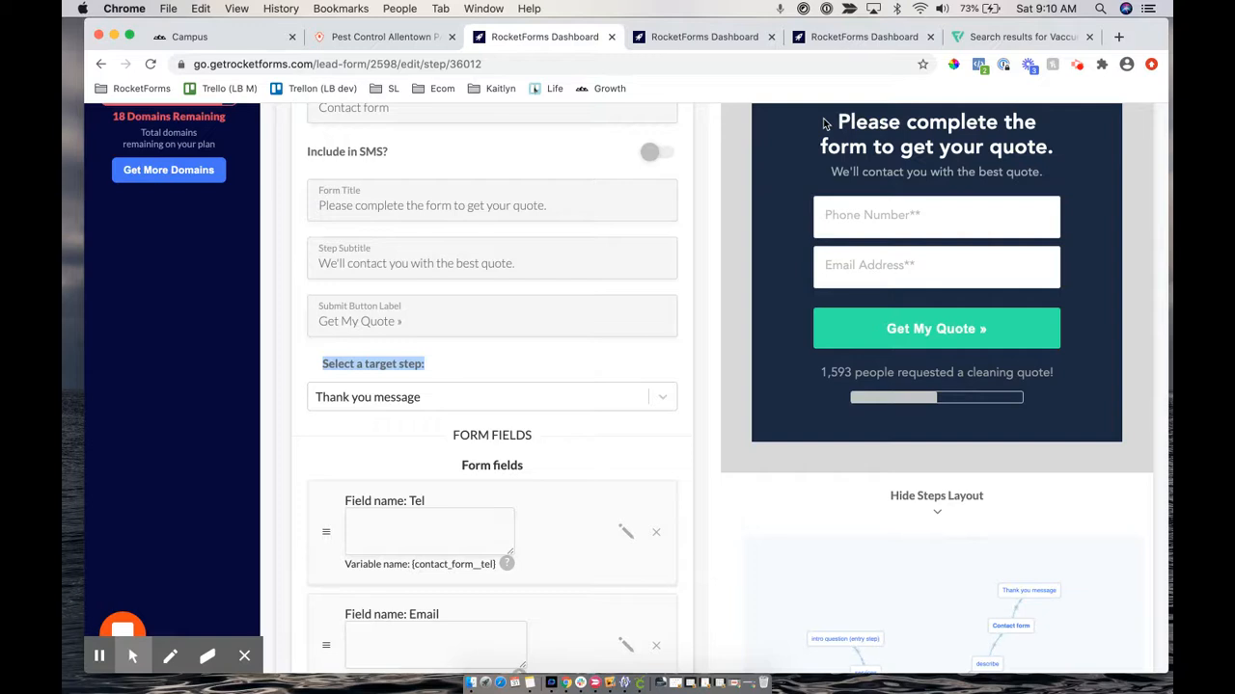
pyautogui.click(1041, 587)
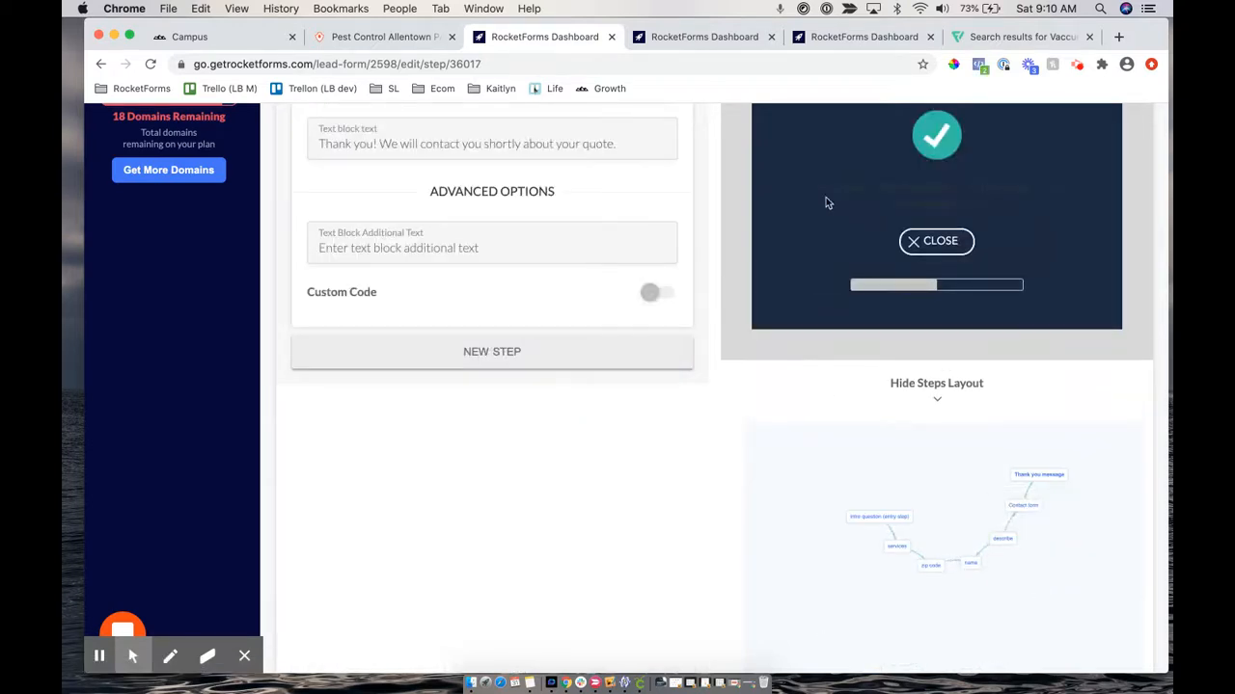
# Review the Thank you message step, then go back to the Contact form step
pyautogui.scroll(4, 622, 441)
pyautogui.scroll(-3, 752, 386)
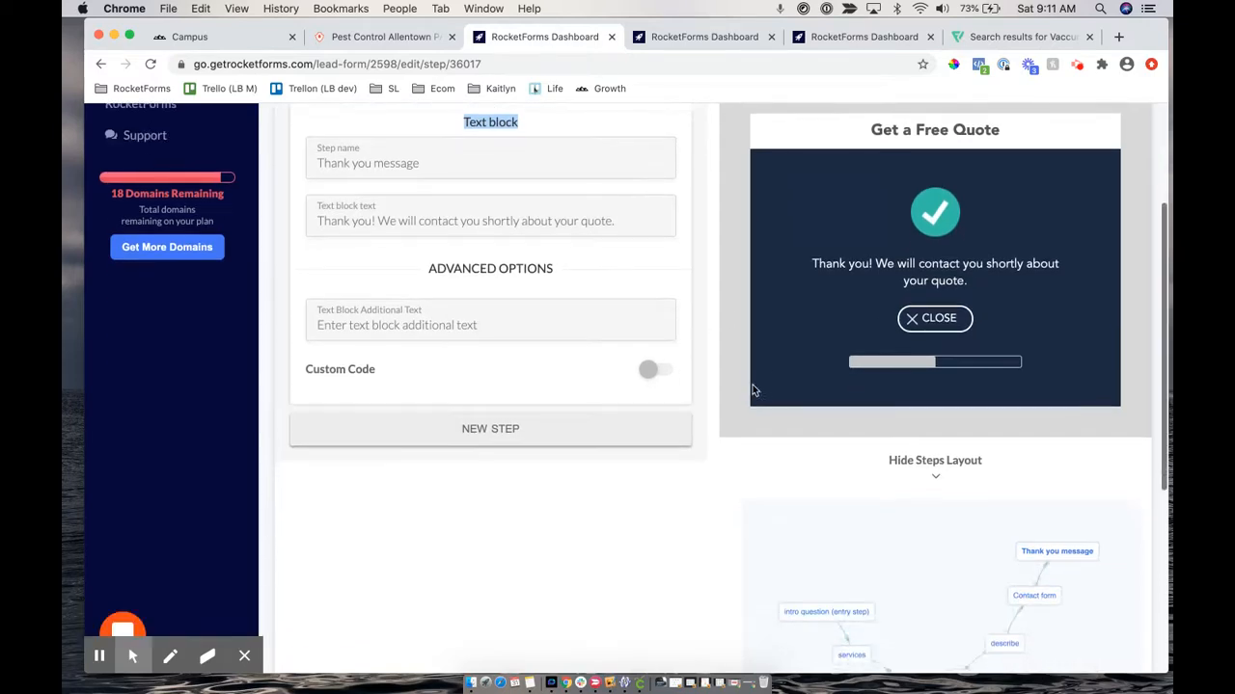
pyautogui.scroll(2, 752, 386)
pyautogui.scroll(-4, 895, 303)
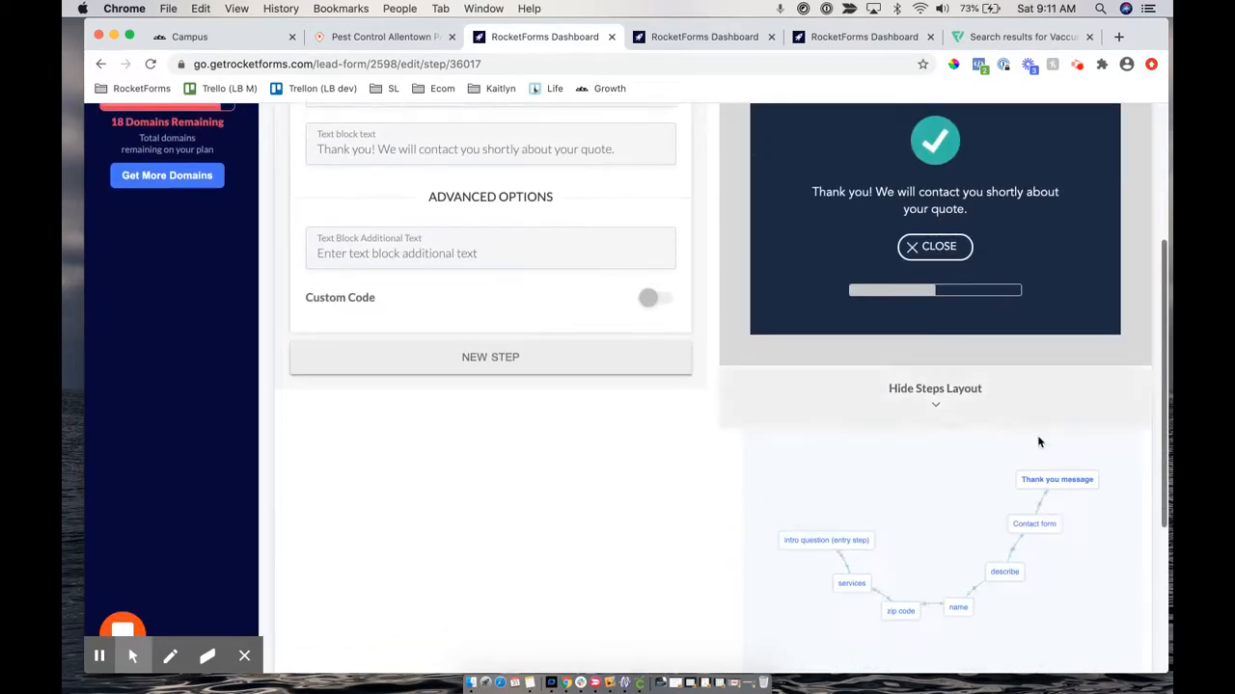
pyautogui.click(1029, 526)
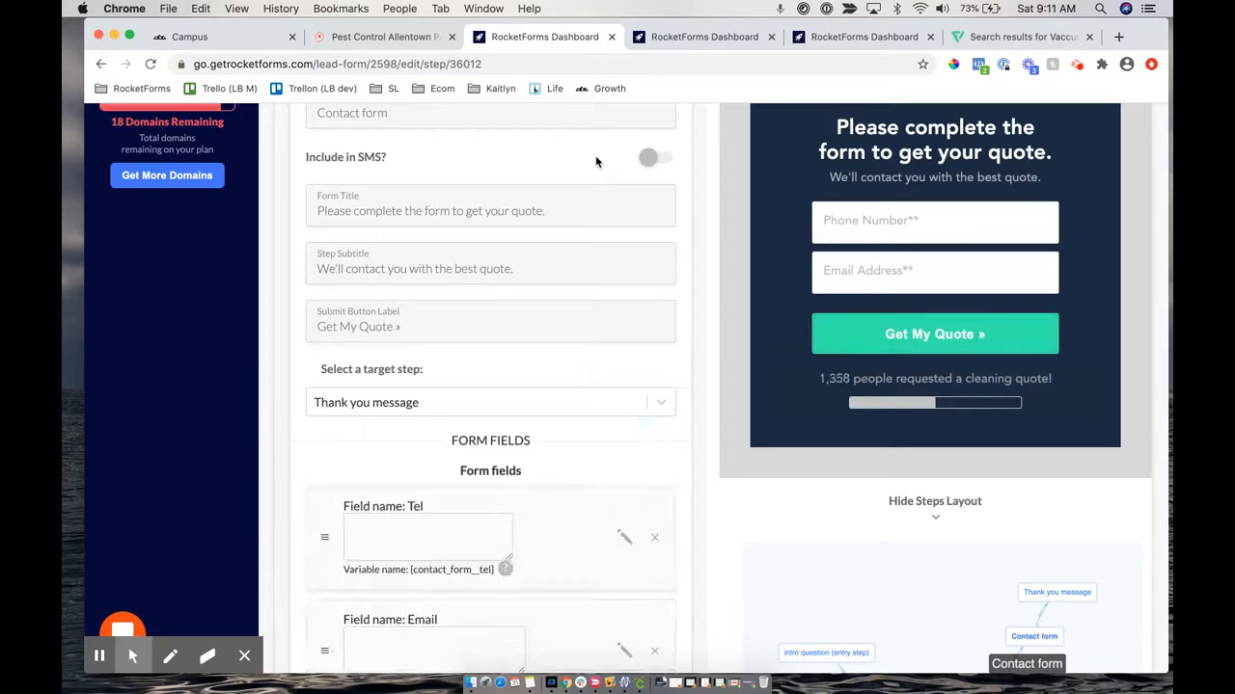
pyautogui.scroll(2, 491, 223)
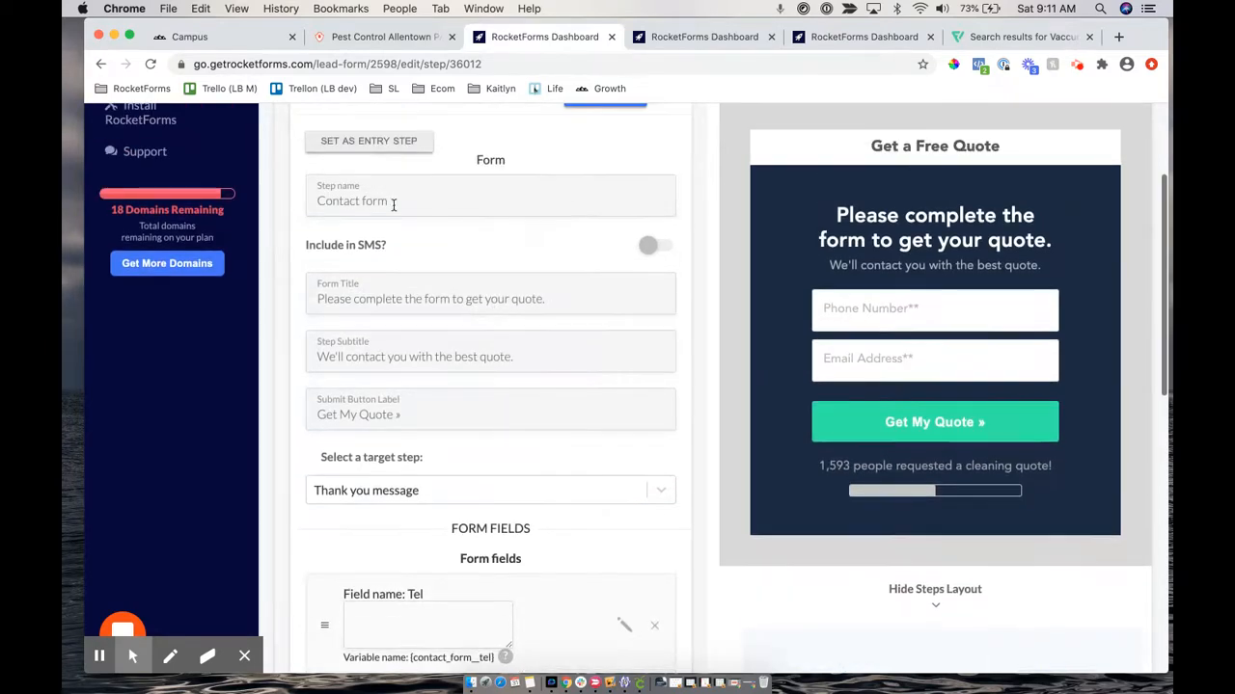
pyautogui.scroll(-2, 357, 350)
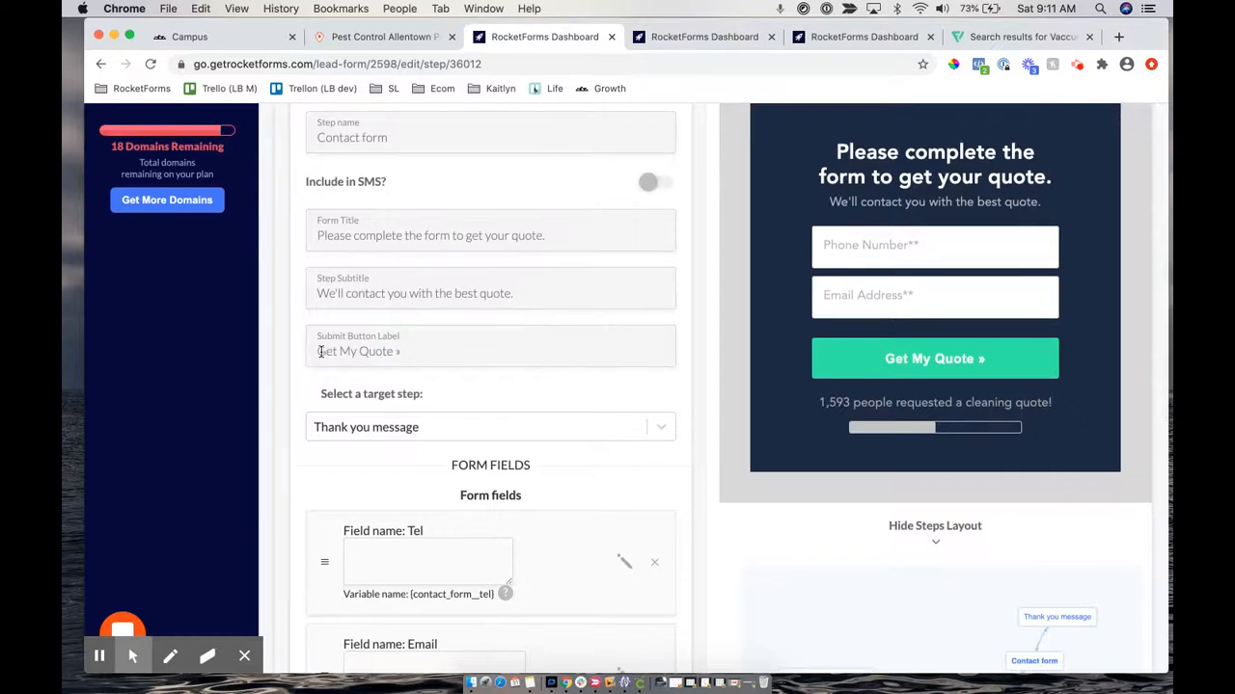
# Select the arrow in the 'Get My Quote »' submit label and reposition the steps diagram
pyautogui.click(414, 339)
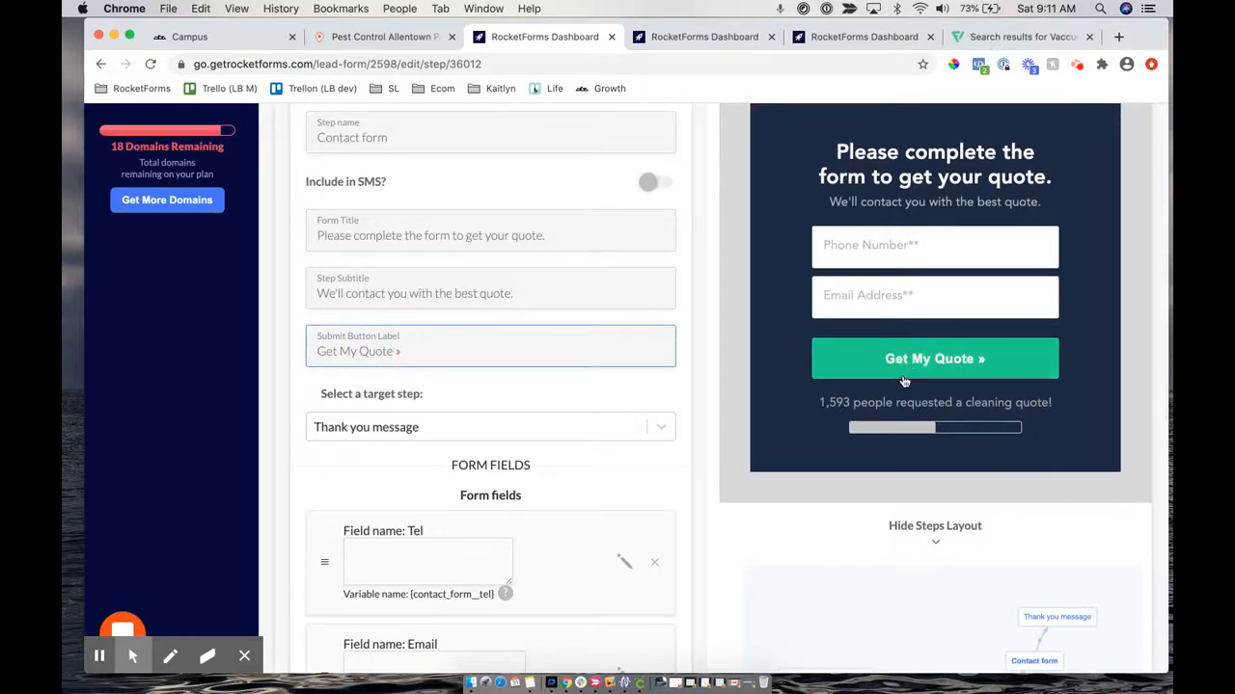
pyautogui.doubleClick(395, 351)
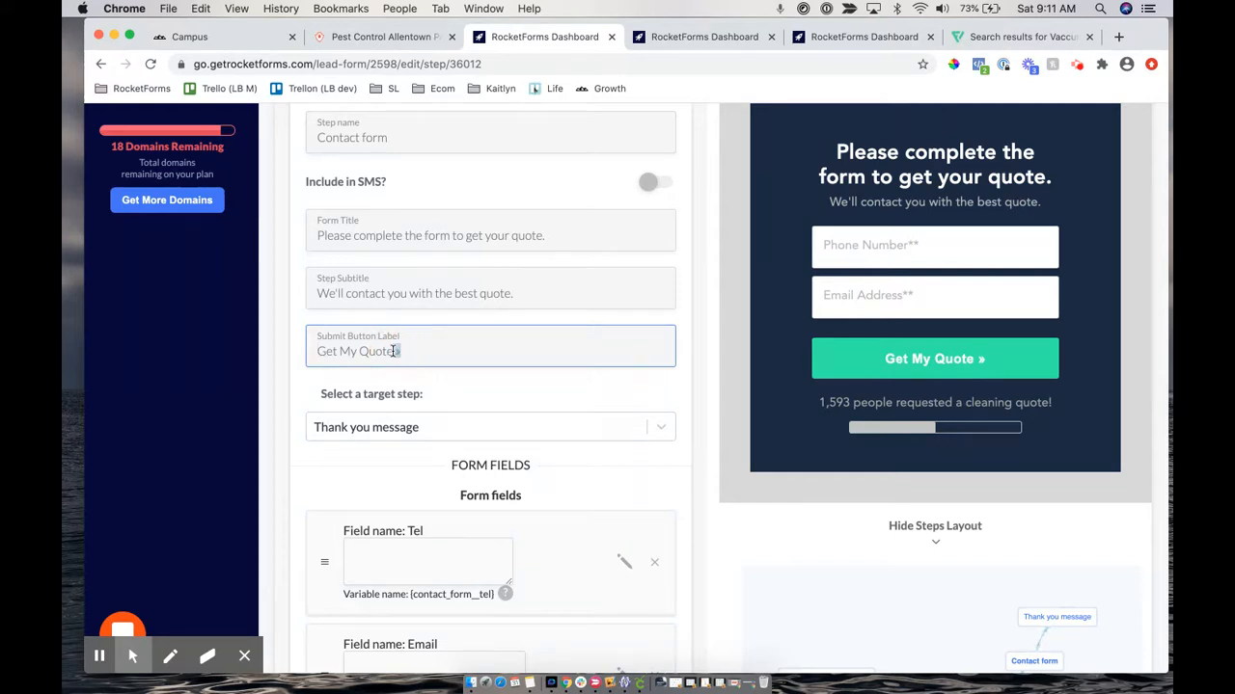
pyautogui.scroll(-2, 952, 593)
pyautogui.moveTo(952, 592); pyautogui.dragTo(979, 532)
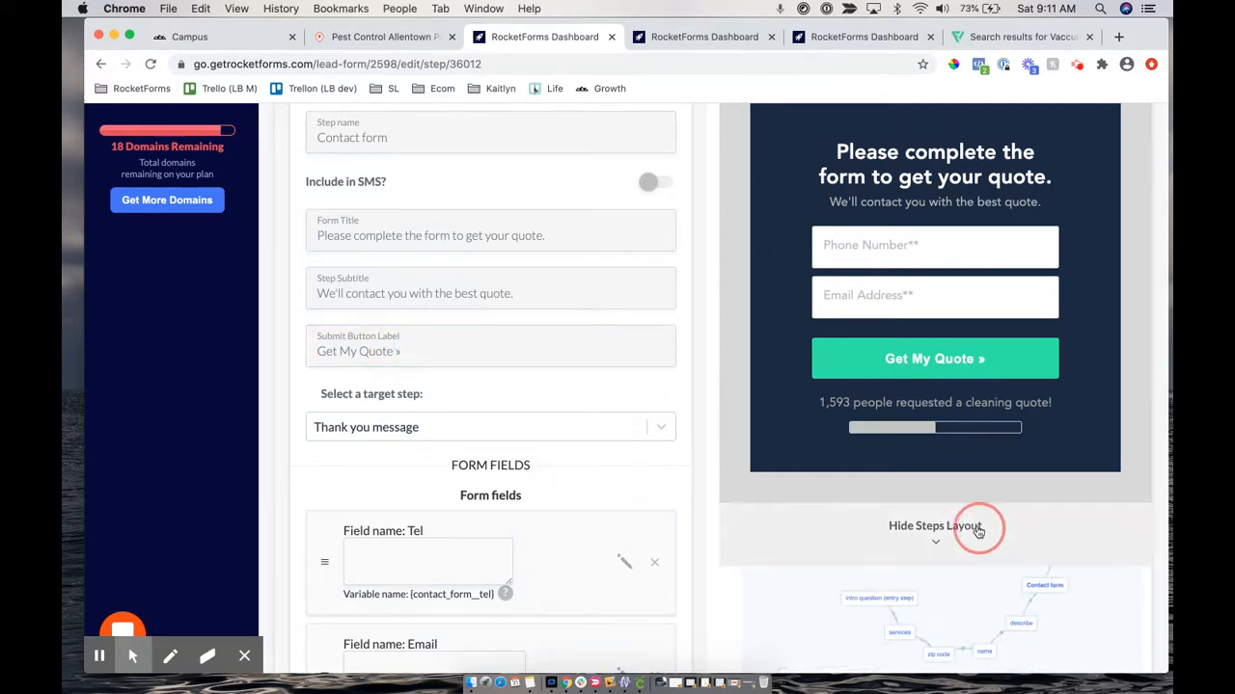
# Open the zip code step, with its 'NEXT »' label and Postal code field, and target the name step
pyautogui.click(945, 655)
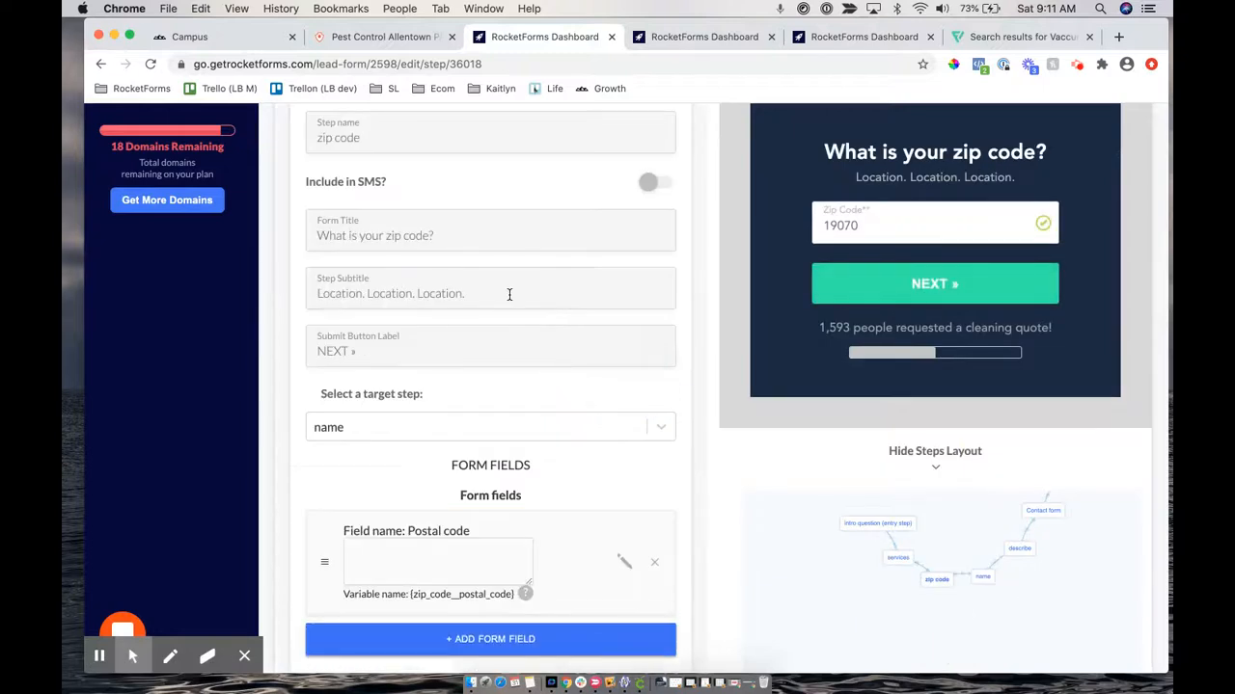
pyautogui.moveTo(317, 350); pyautogui.dragTo(369, 349)
pyautogui.moveTo(319, 395); pyautogui.dragTo(450, 408)
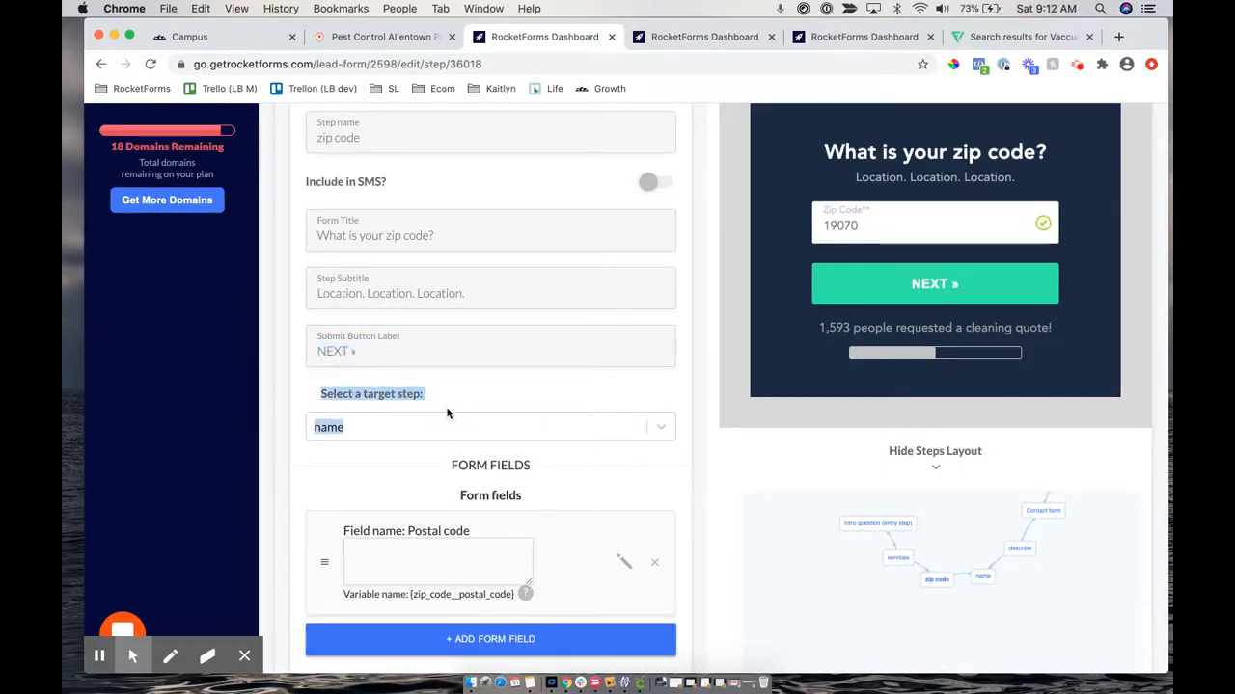
pyautogui.scroll(-2, 447, 413)
pyautogui.scroll(2, 447, 413)
pyautogui.scroll(-2, 612, 292)
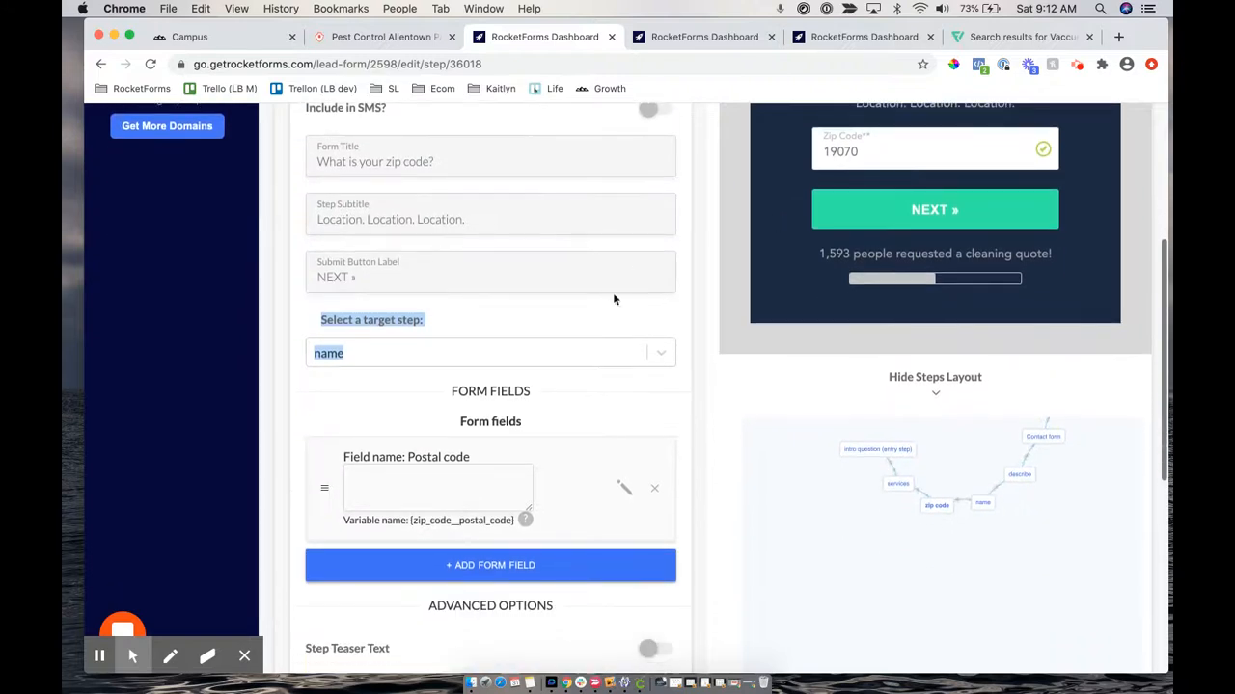
pyautogui.click(330, 357)
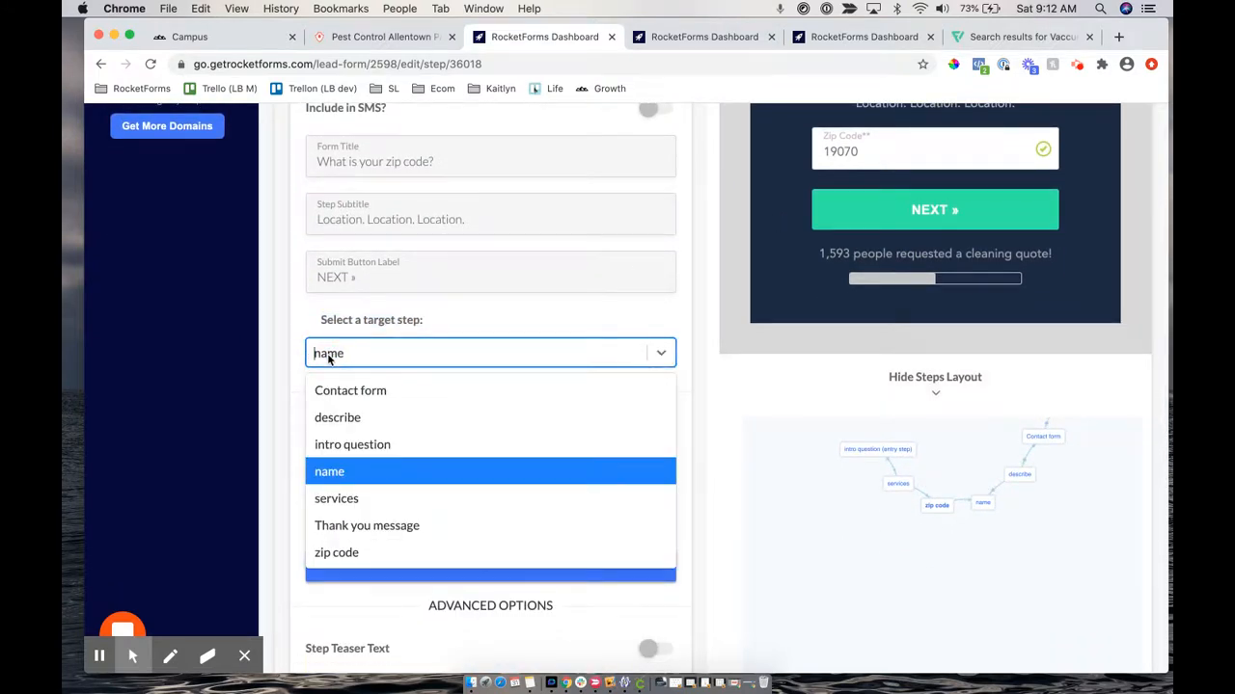
pyautogui.click(333, 471)
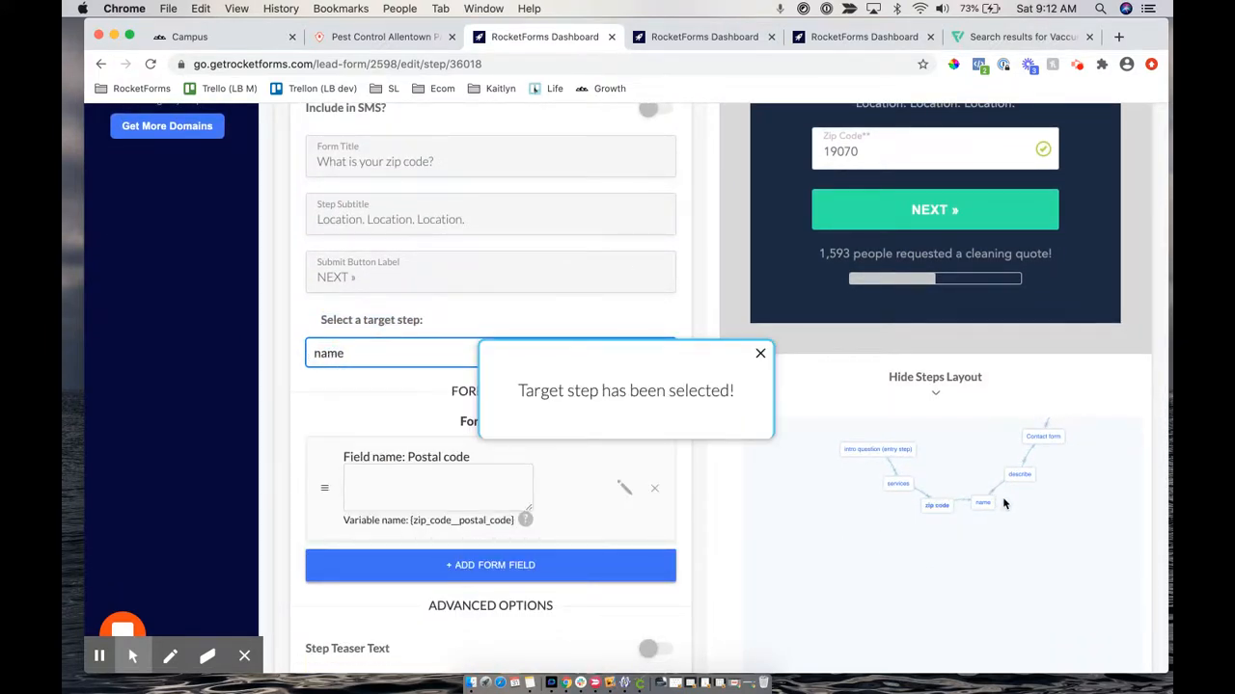
pyautogui.scroll(1, 463, 303)
pyautogui.scroll(-2, 453, 305)
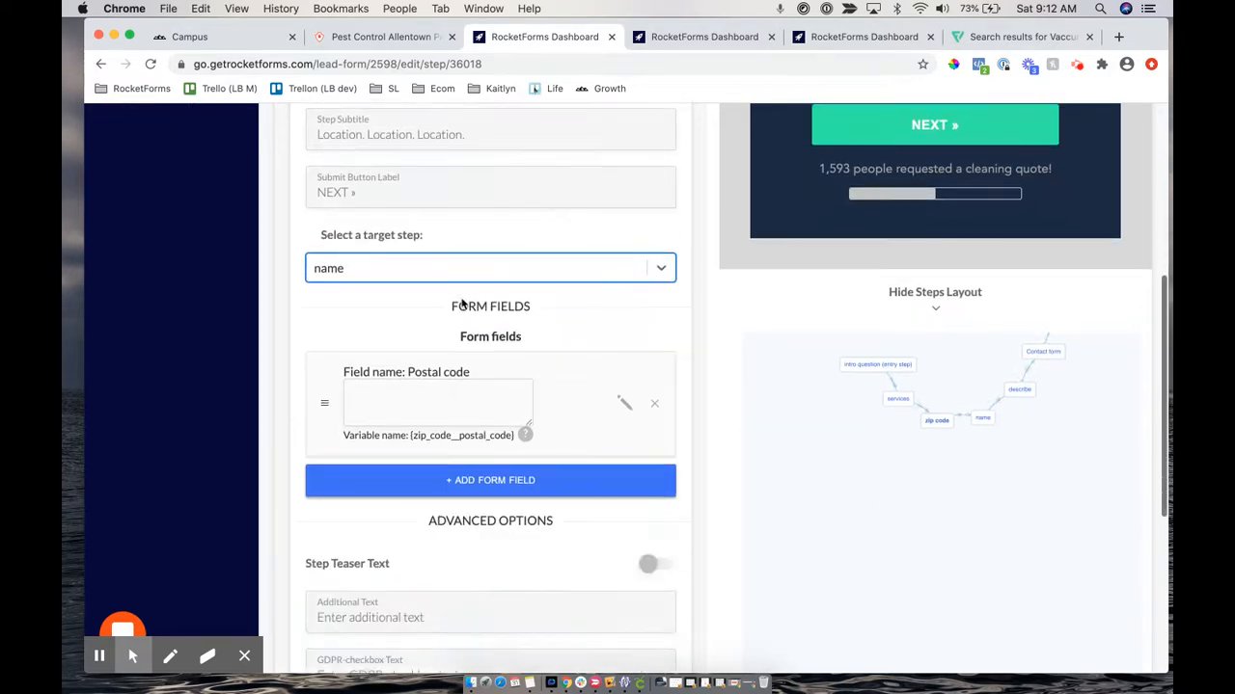
pyautogui.moveTo(453, 307); pyautogui.dragTo(511, 310)
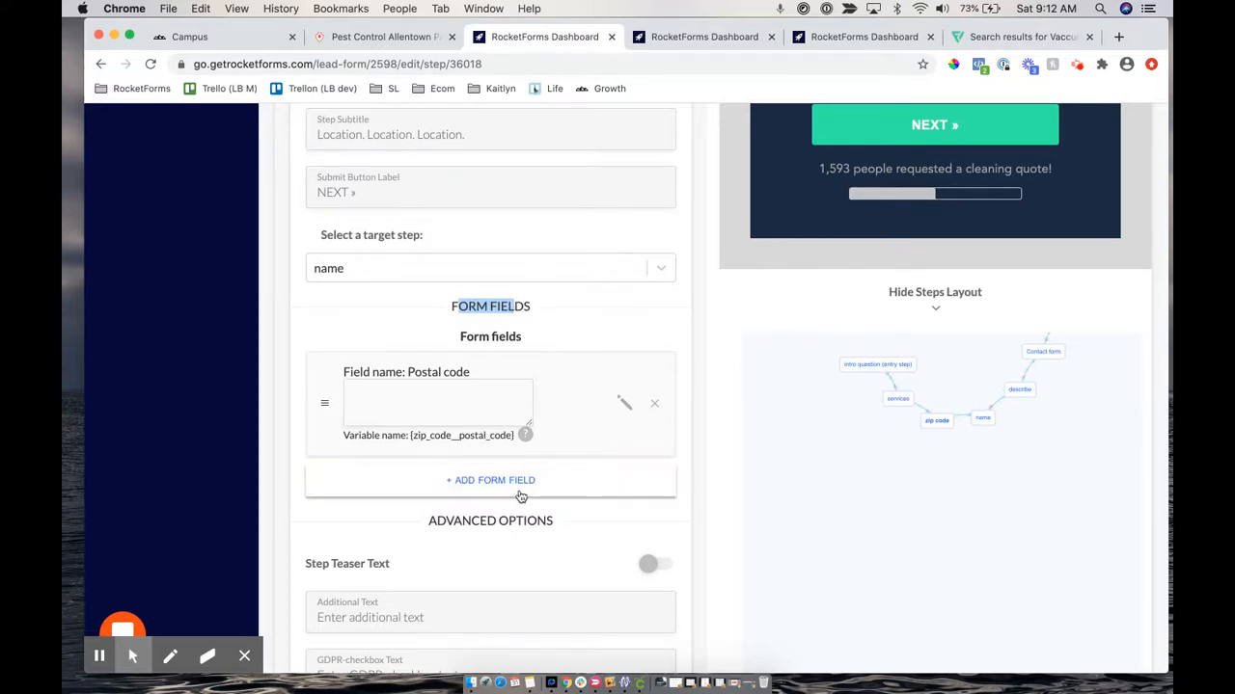
# Add a new field named 'city' to the zip code step and start its City label
pyautogui.click(470, 483)
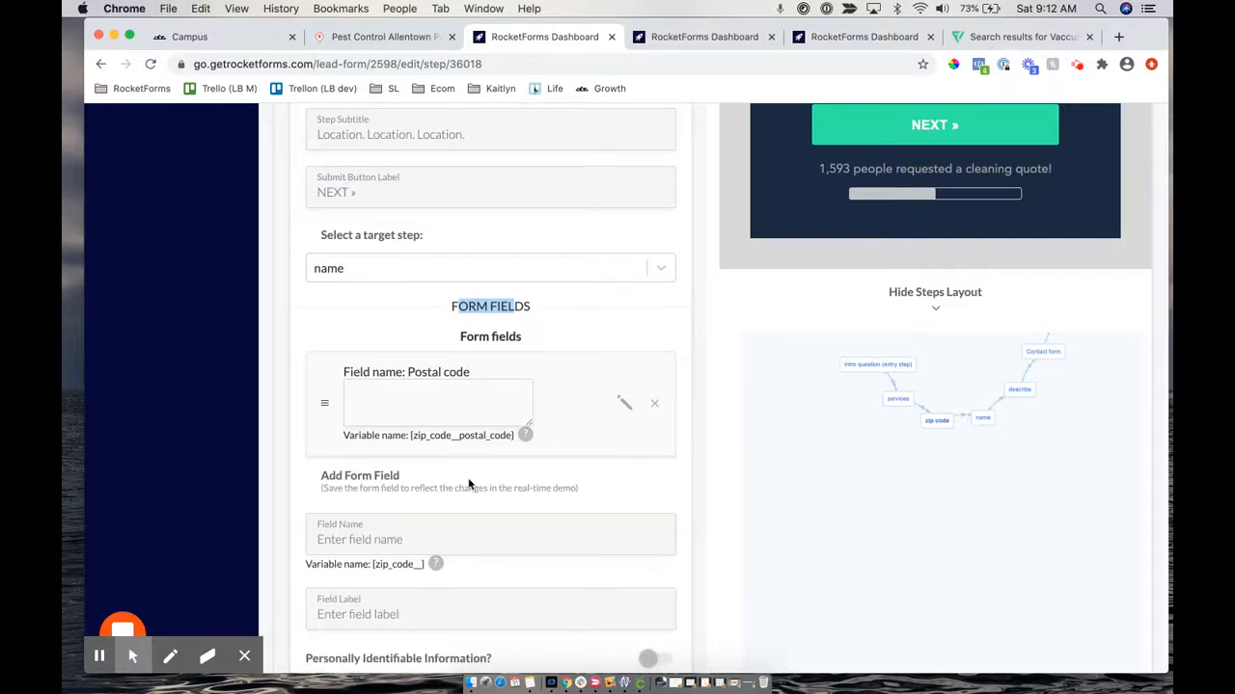
pyautogui.scroll(-3, 470, 484)
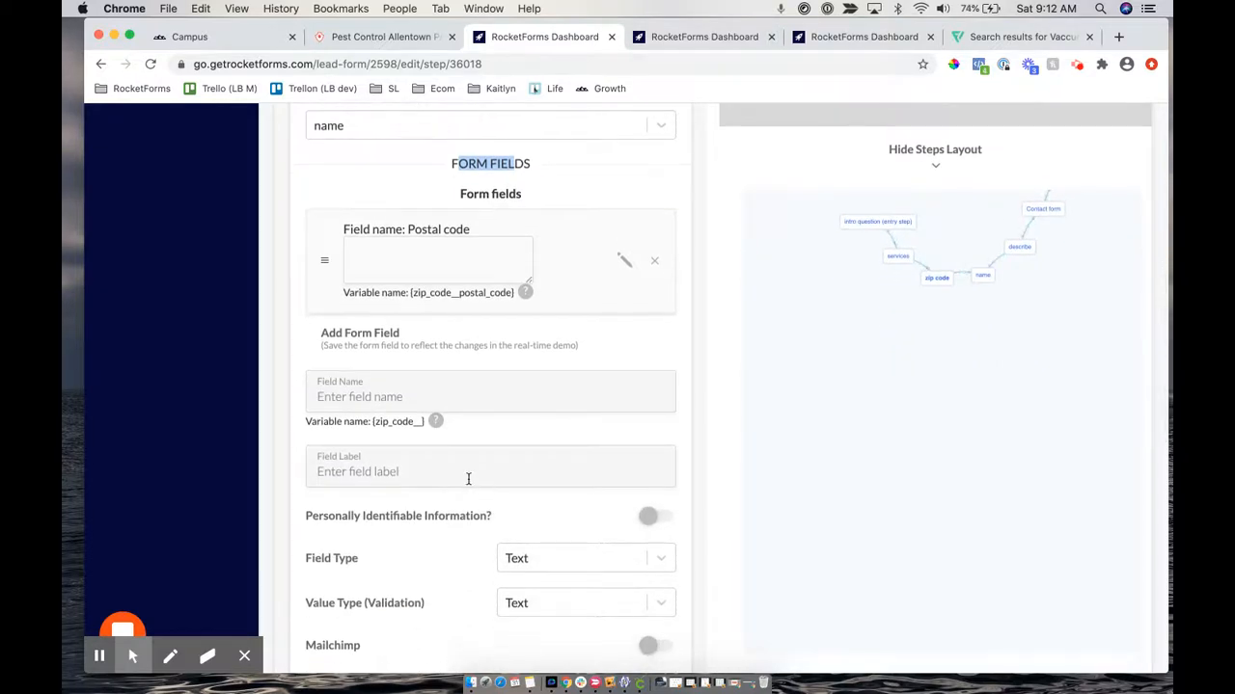
pyautogui.scroll(-1, 468, 479)
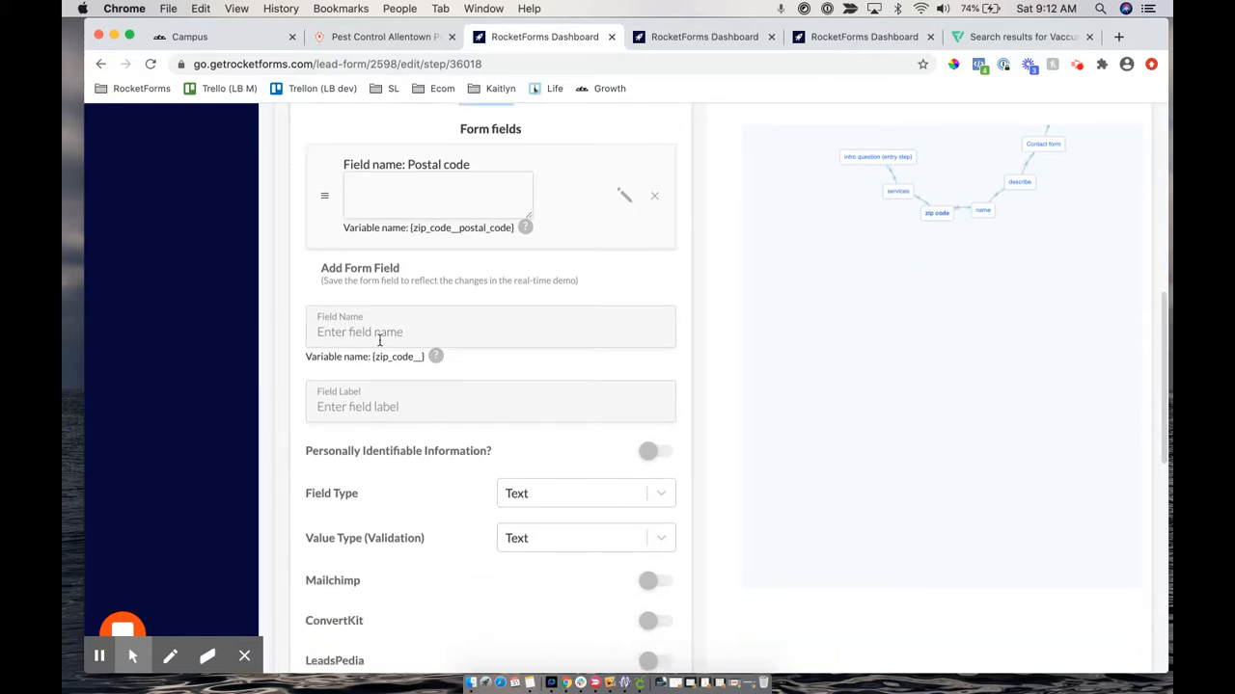
pyautogui.scroll(8, 554, 303)
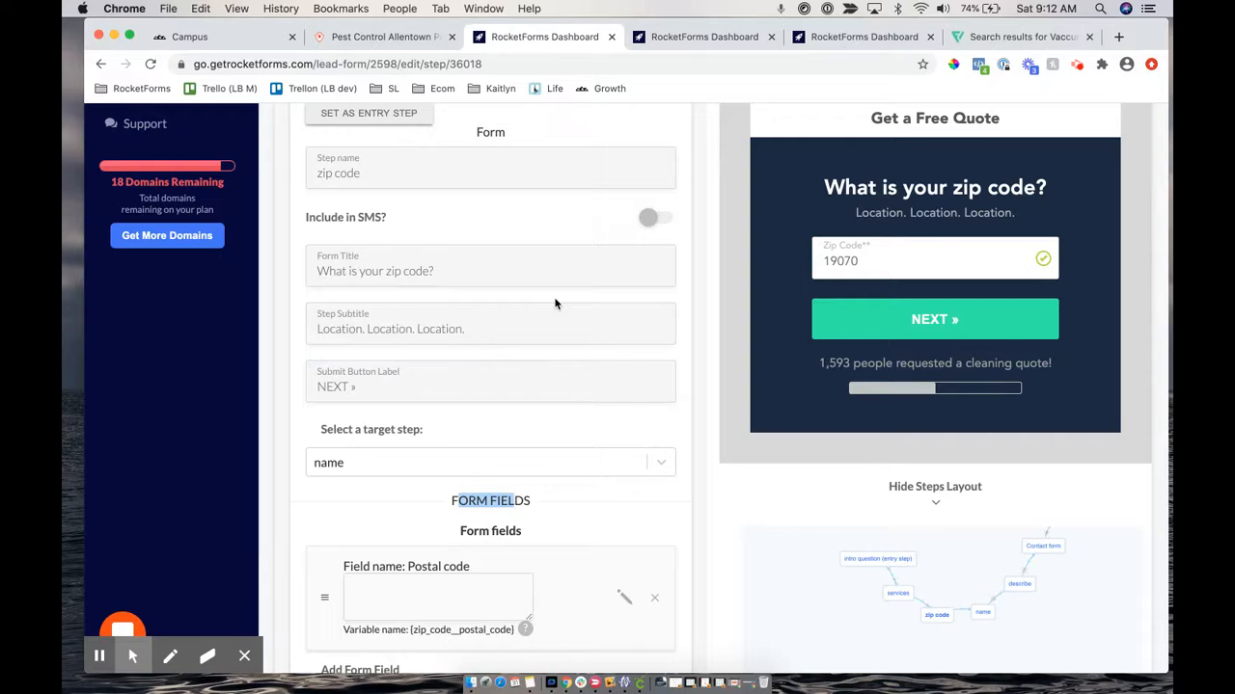
pyautogui.scroll(-8, 555, 304)
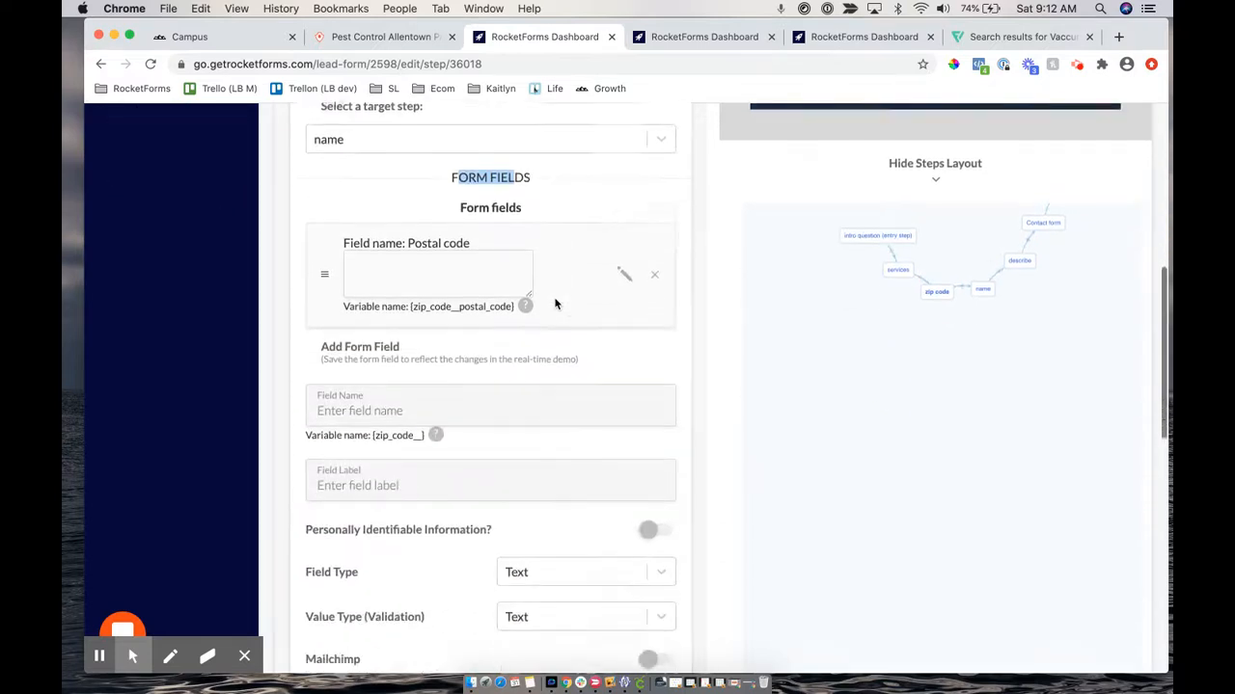
pyautogui.click(341, 337)
pyautogui.write('city')
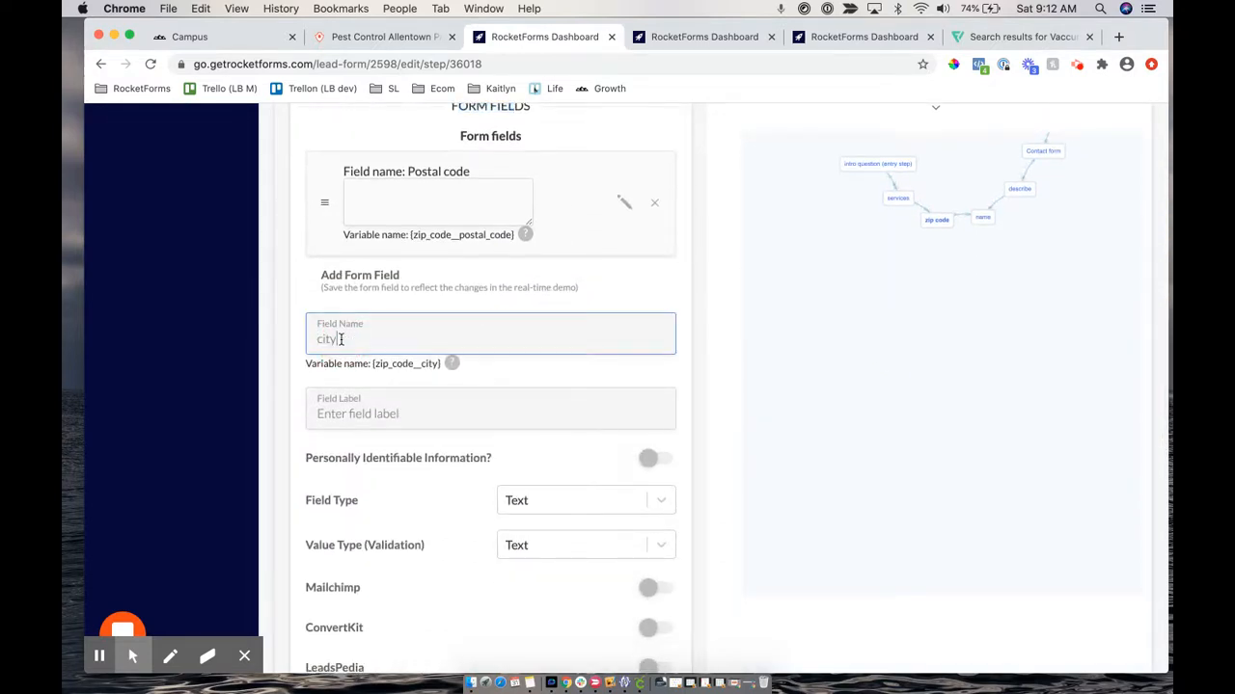
pyautogui.press('Tab')
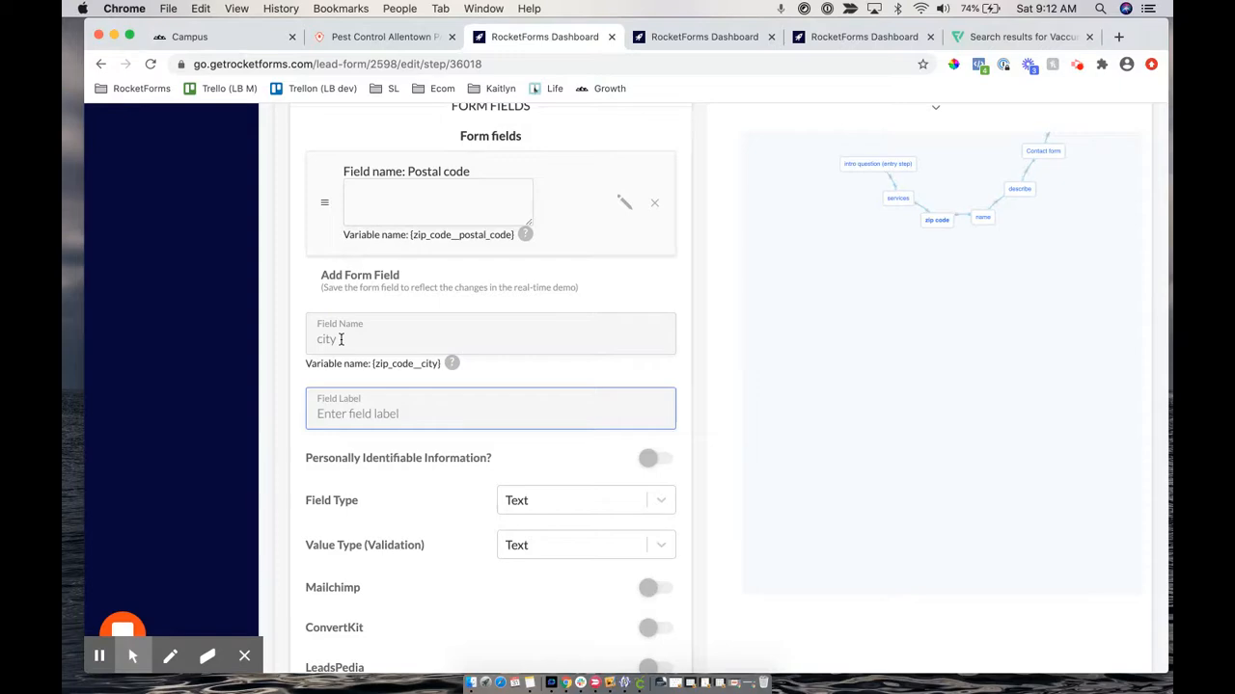
pyautogui.write('City*')
pyautogui.scroll(5, 584, 262)
pyautogui.scroll(-8, 584, 262)
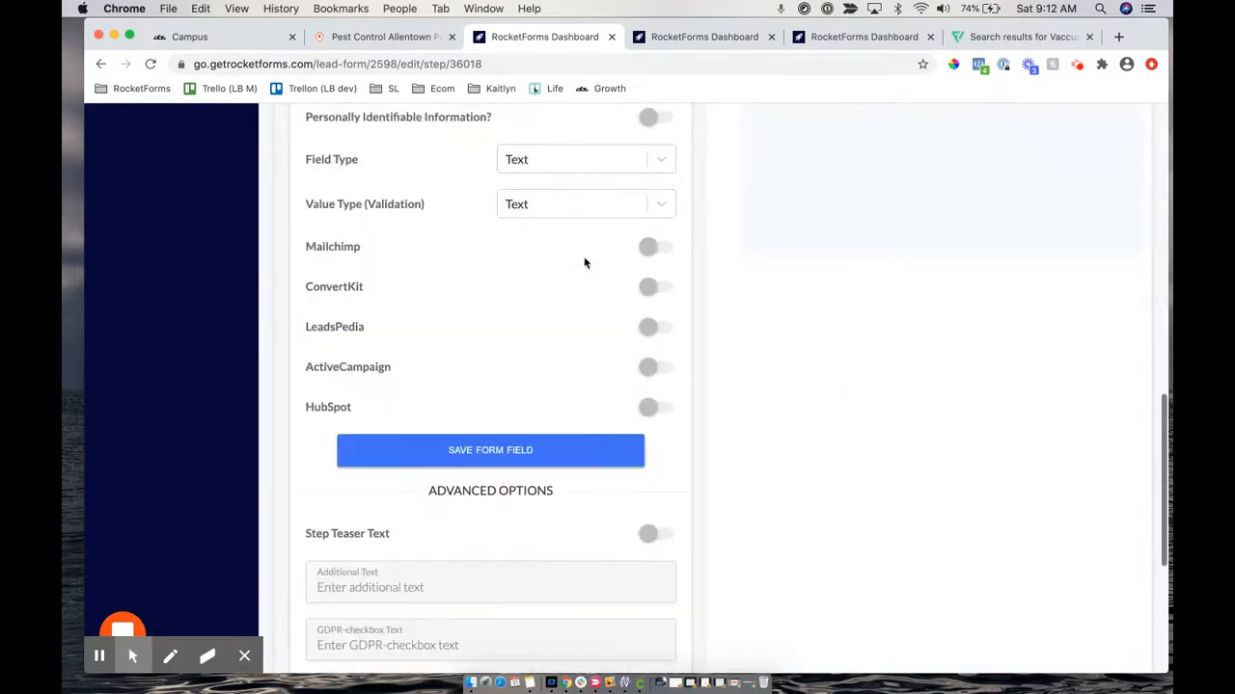
pyautogui.scroll(3, 585, 262)
pyautogui.scroll(6, 585, 262)
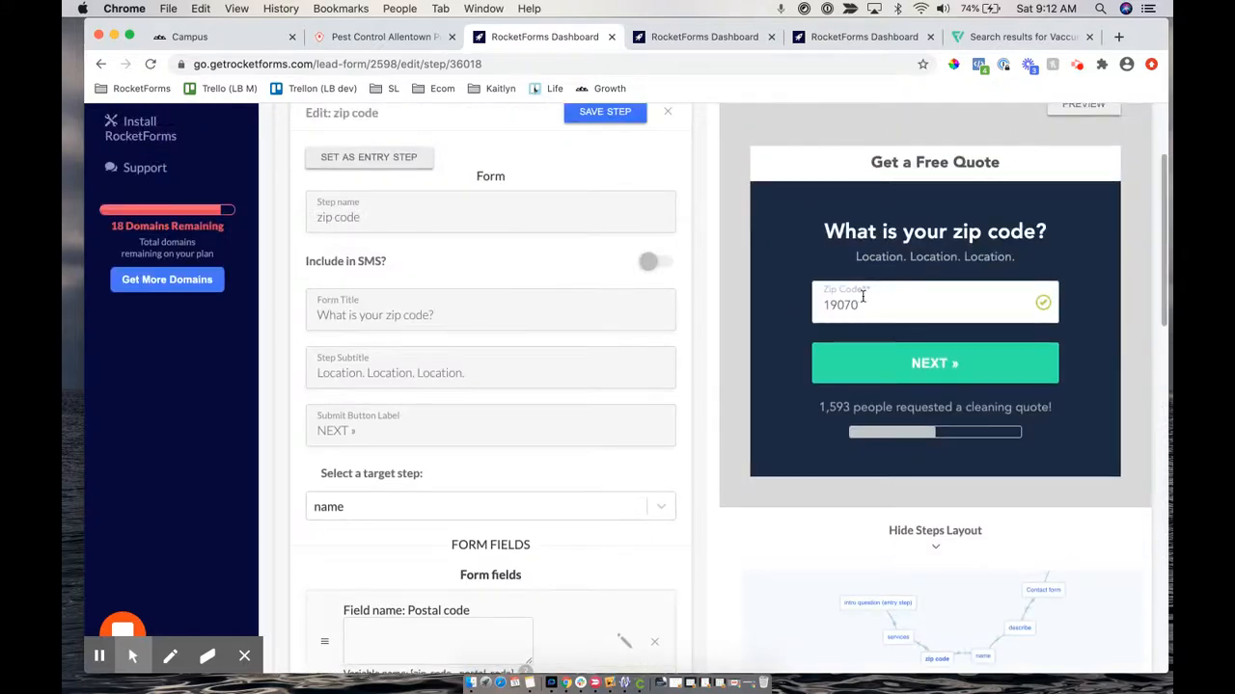
pyautogui.scroll(-7, 508, 434)
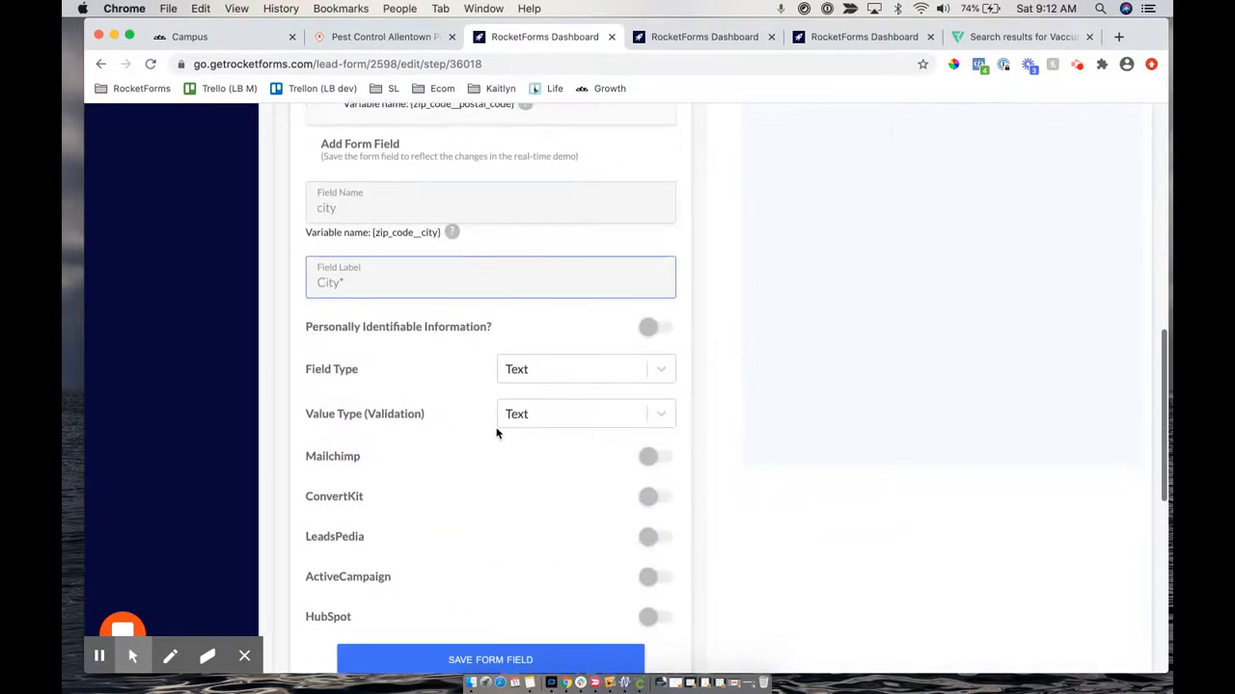
pyautogui.moveTo(318, 287); pyautogui.dragTo(353, 280)
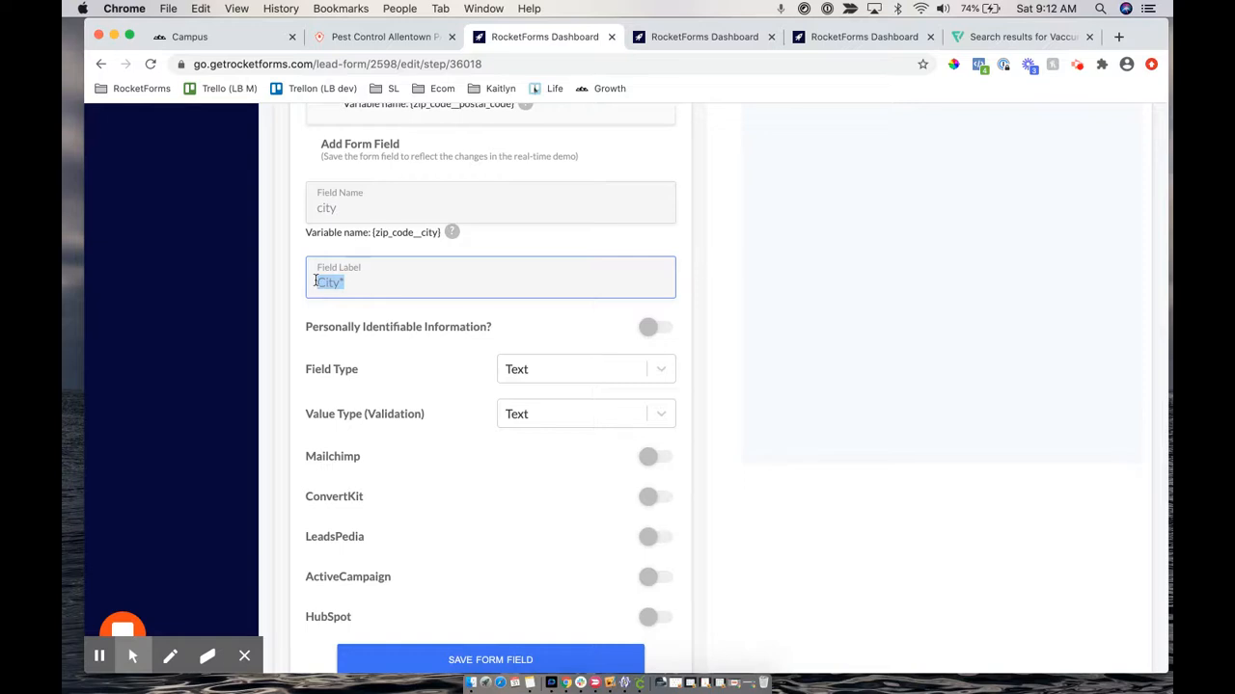
# Clear the sample zip code in the preview so it shows as required
pyautogui.scroll(6, 730, 193)
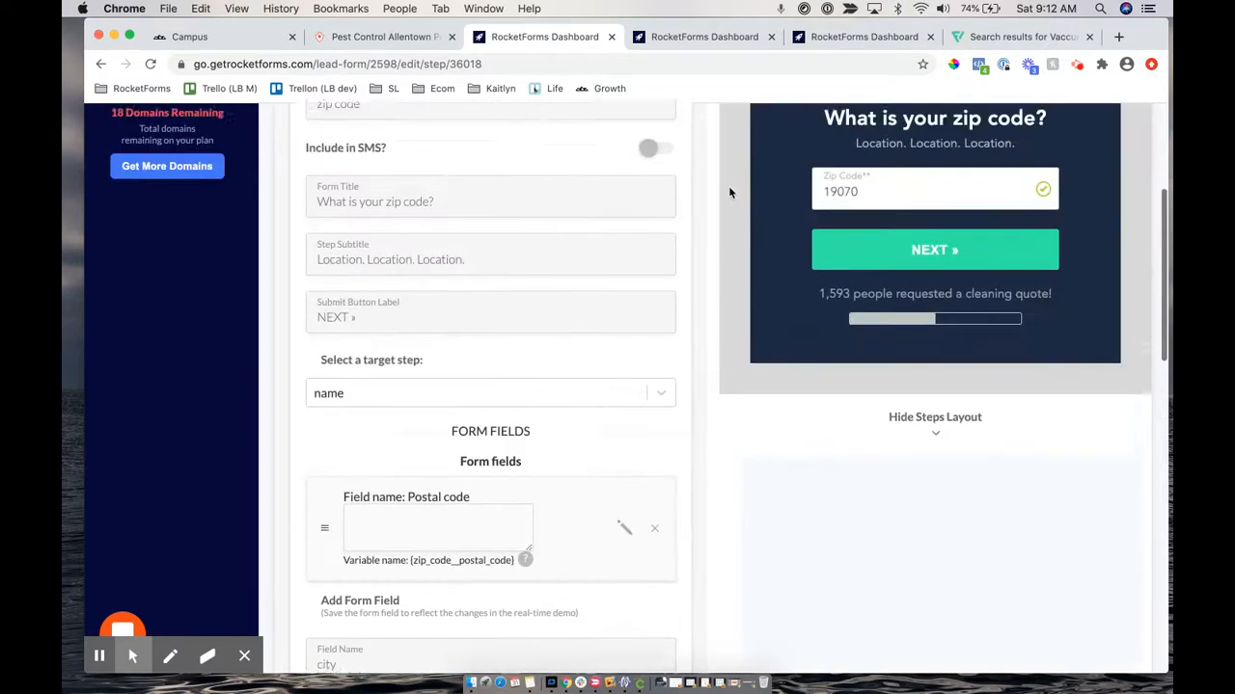
pyautogui.doubleClick(836, 210)
pyautogui.press('BackSpace')
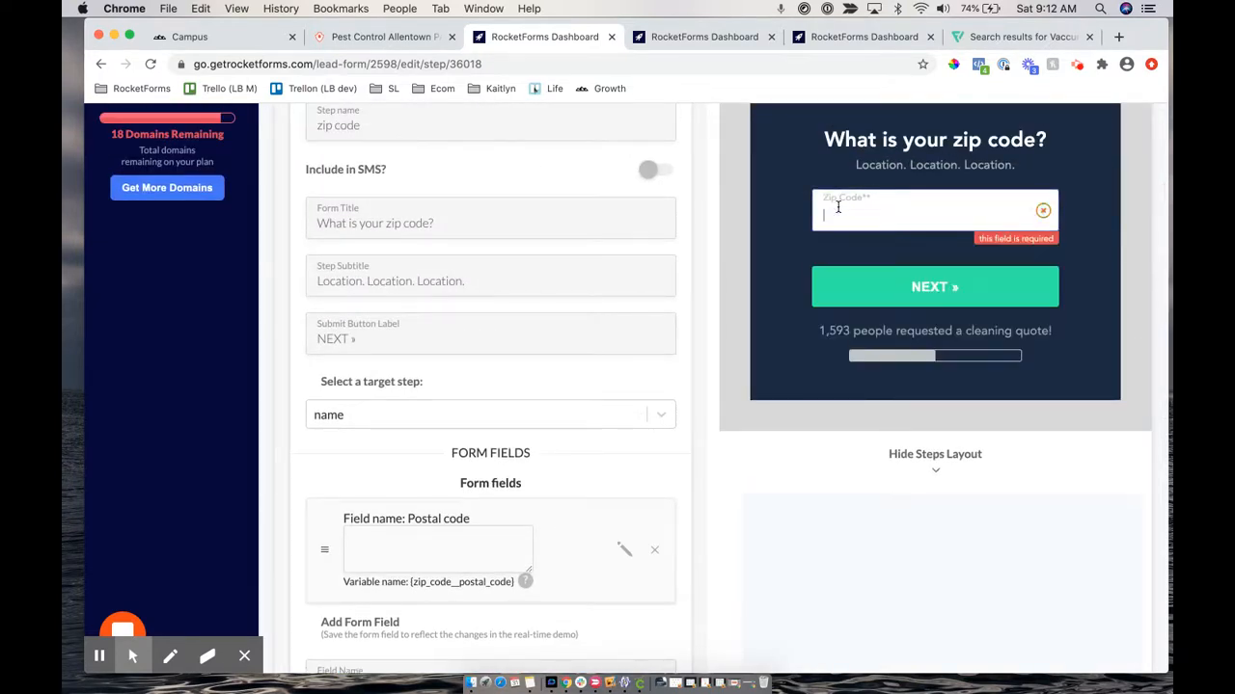
pyautogui.click(787, 220)
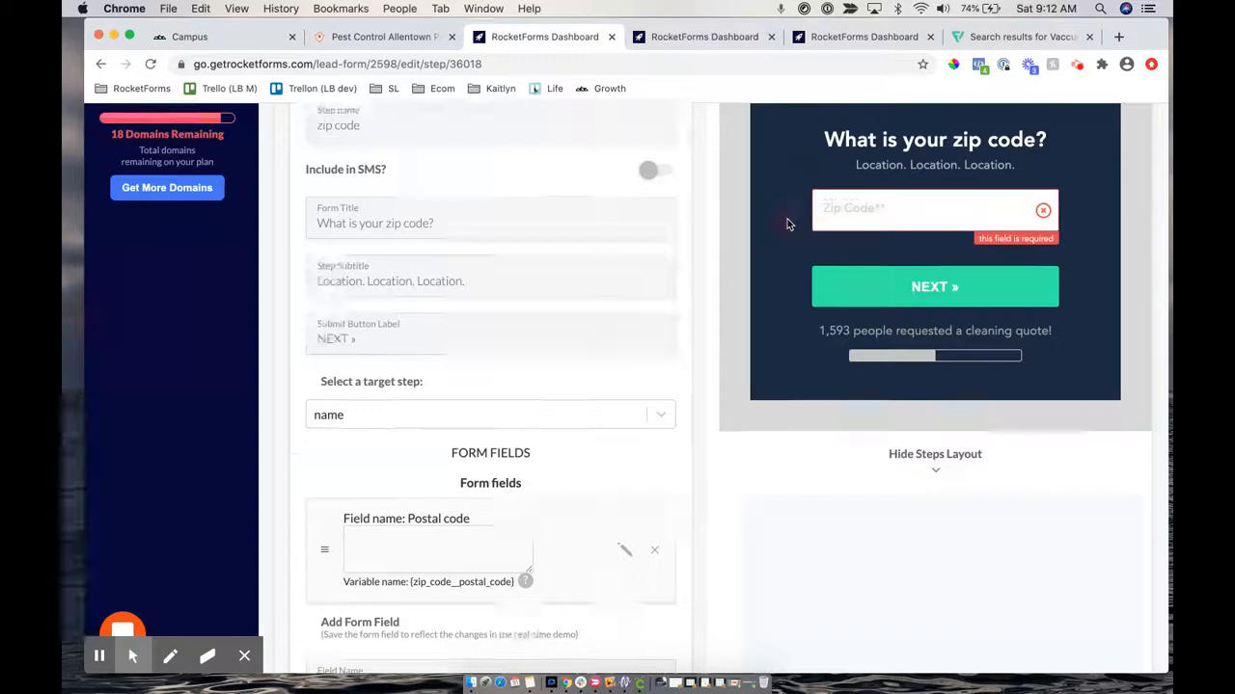
pyautogui.click(867, 207)
# List the available field types for the new city field
pyautogui.scroll(-10, 628, 344)
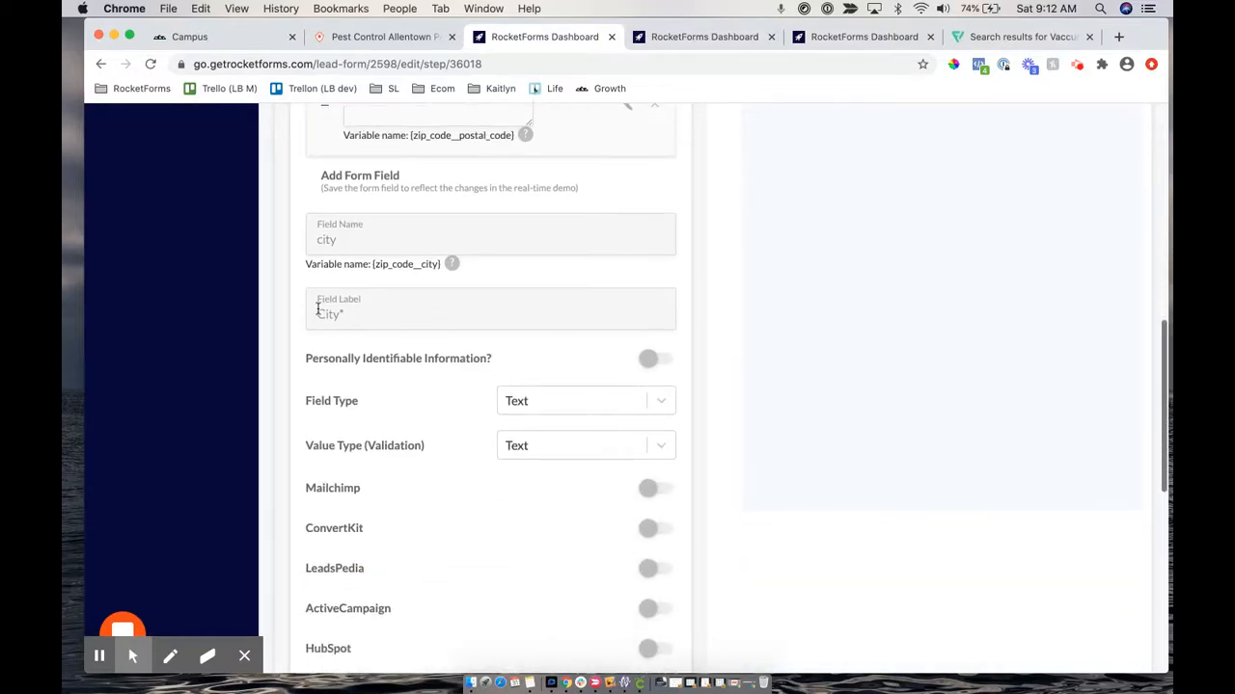
pyautogui.scroll(5, 714, 199)
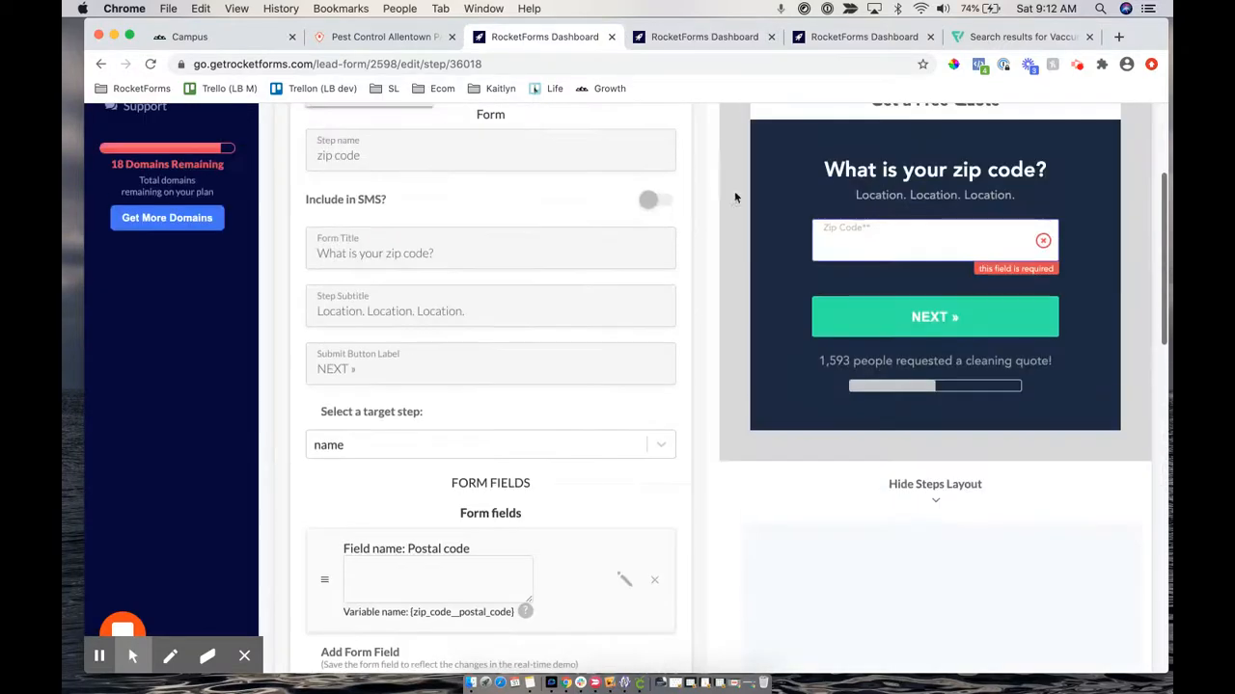
pyautogui.scroll(-10, 330, 533)
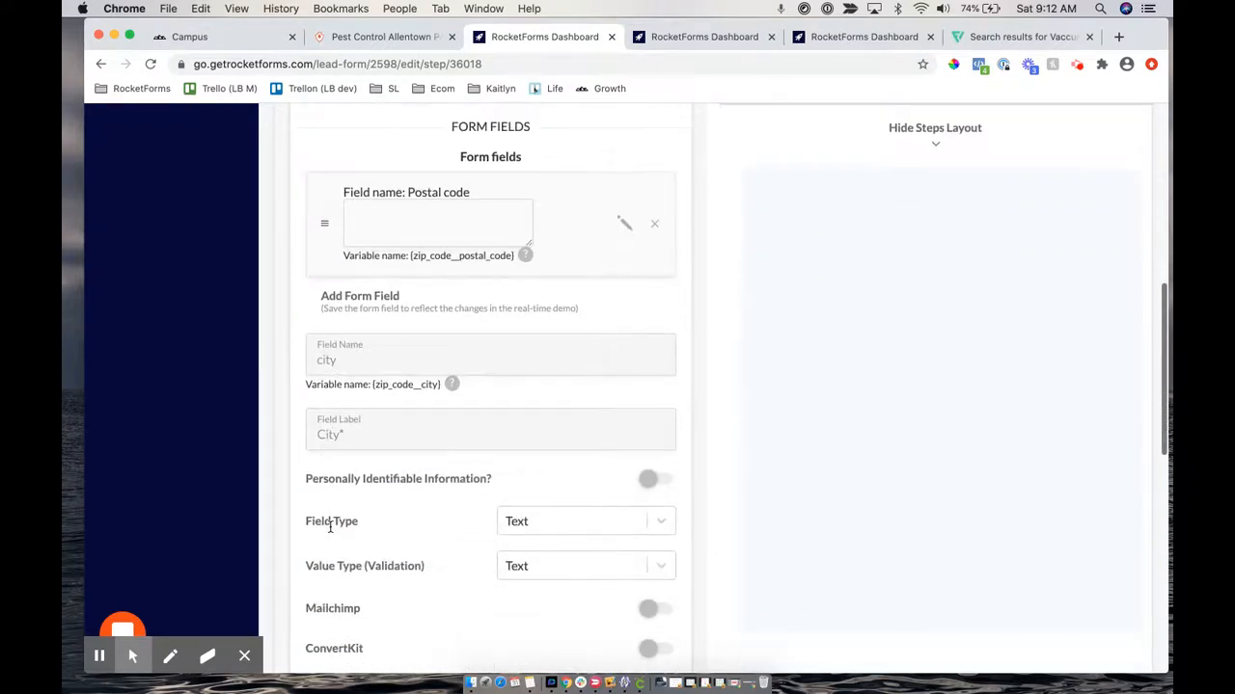
pyautogui.scroll(-3, 330, 527)
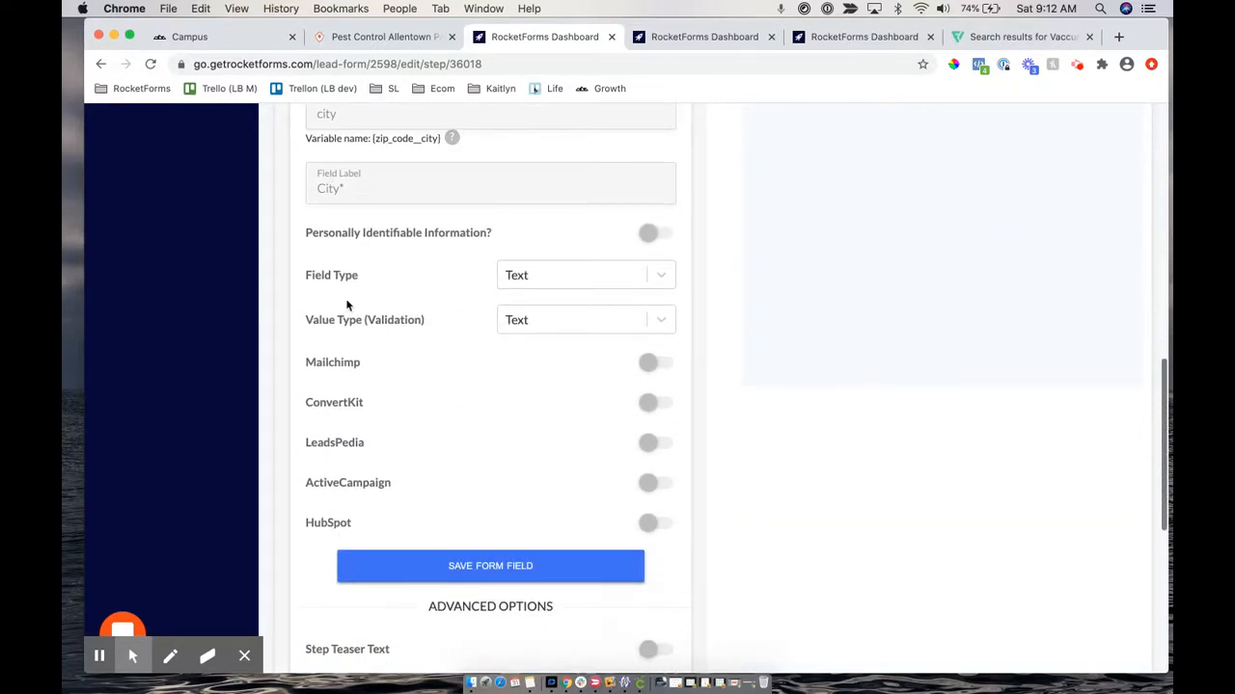
pyautogui.moveTo(306, 277); pyautogui.dragTo(367, 282)
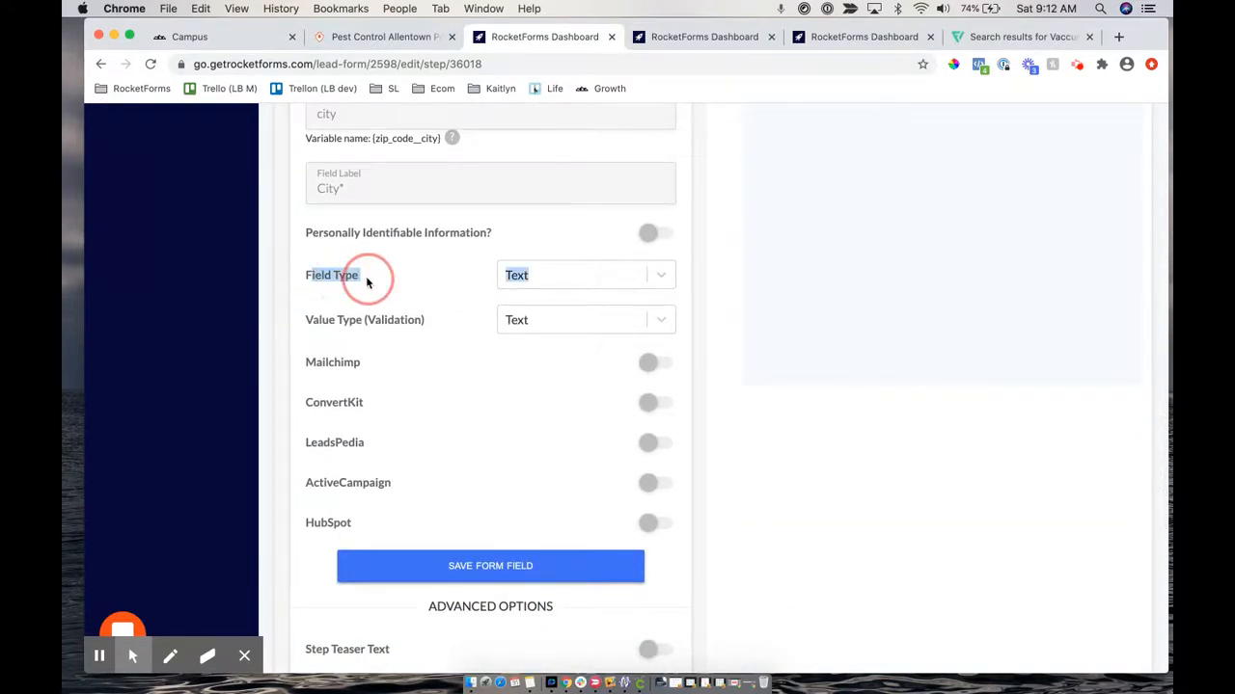
pyautogui.click(537, 274)
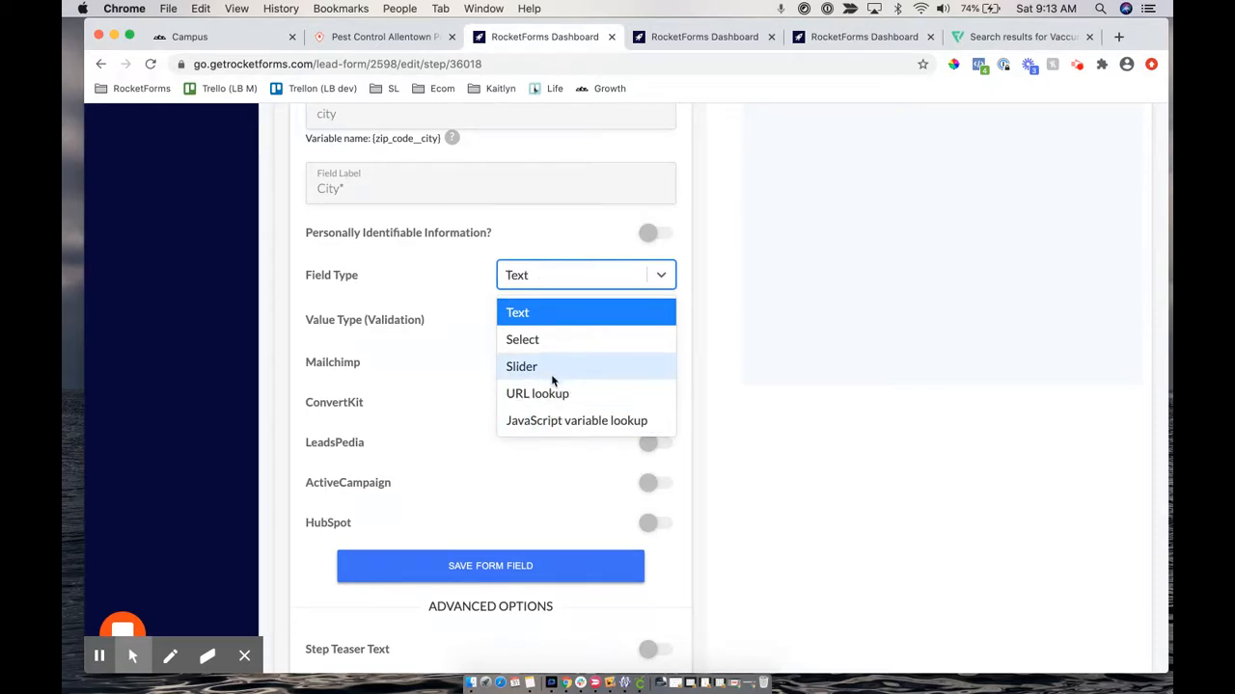
# Keep Text as both the city field's type and its value validation
pyautogui.click(517, 314)
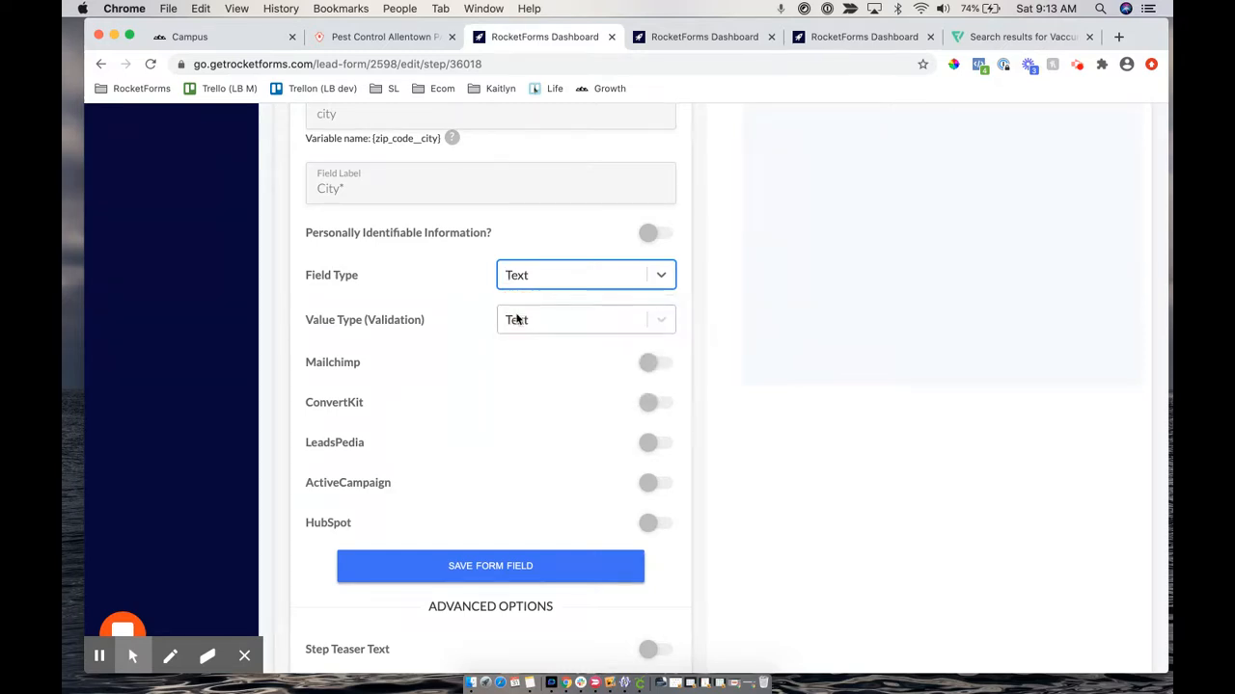
pyautogui.moveTo(302, 324); pyautogui.dragTo(409, 319)
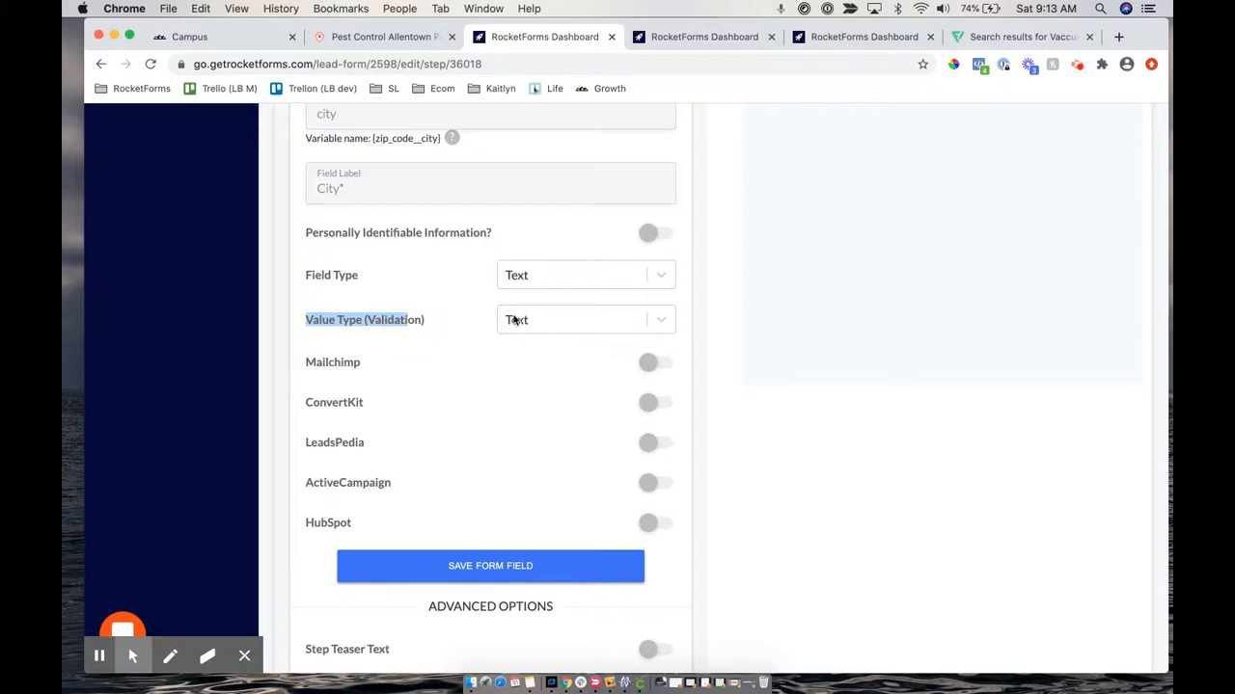
pyautogui.click(533, 323)
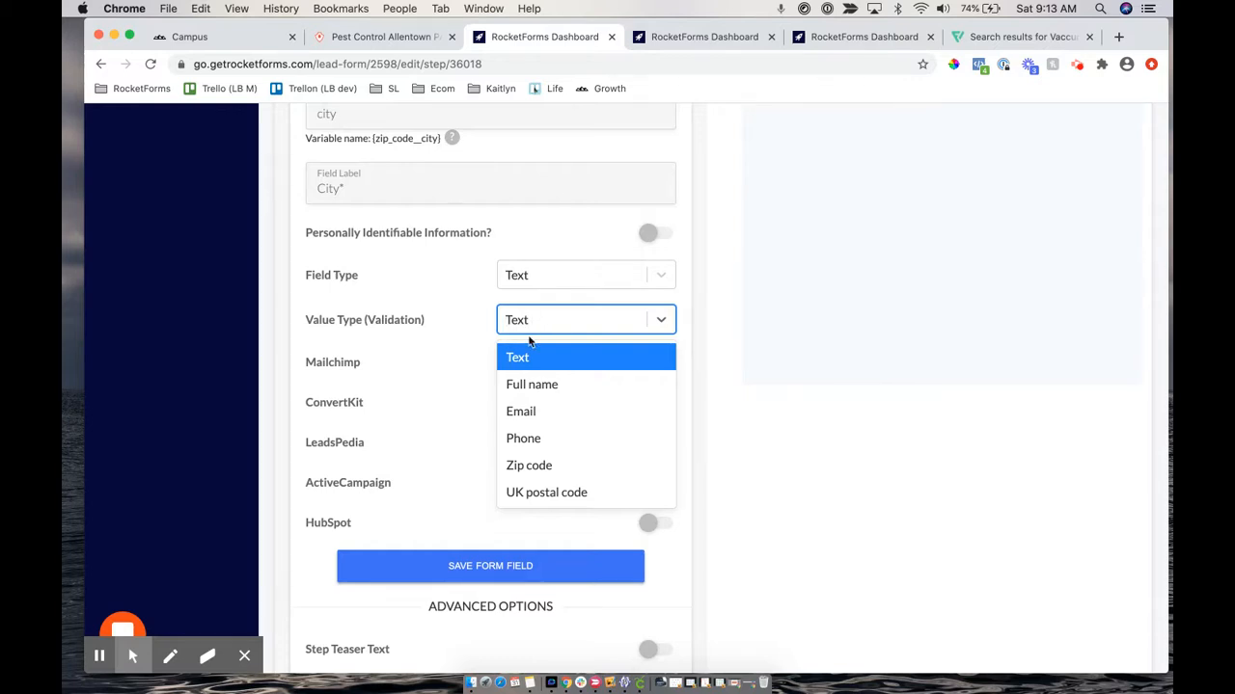
pyautogui.click(517, 359)
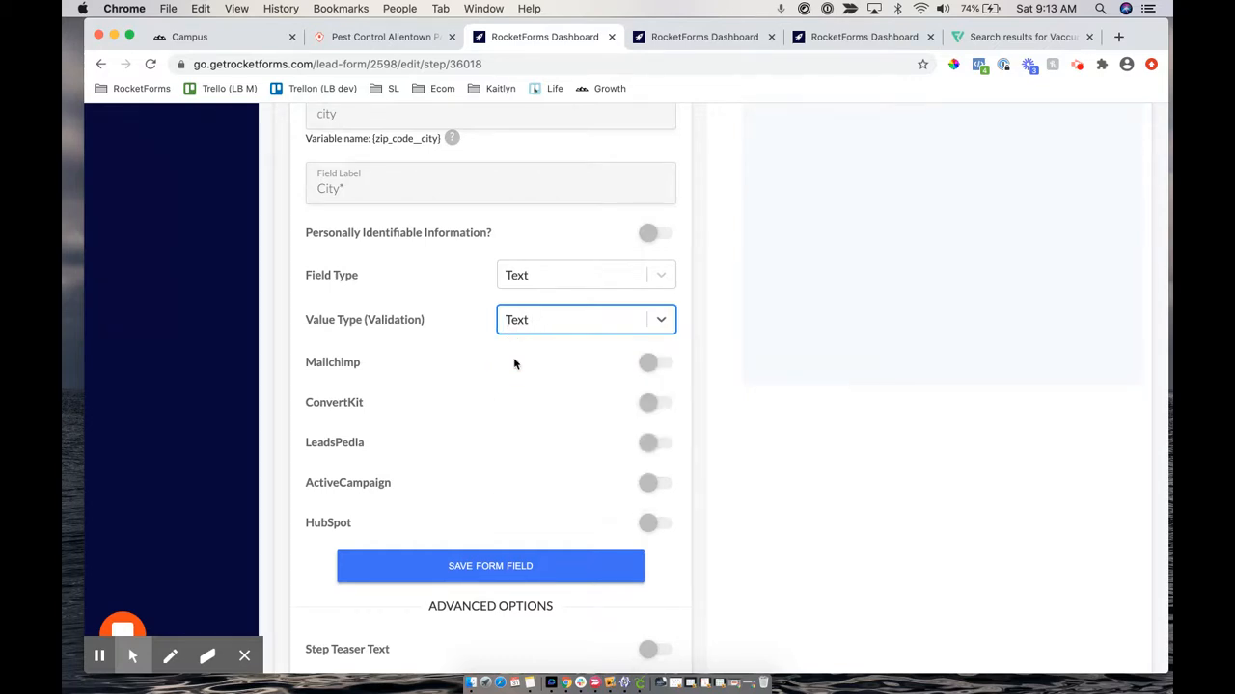
# Save the new city field with every integration left switched off
pyautogui.moveTo(306, 356); pyautogui.dragTo(378, 521)
pyautogui.scroll(-1, 377, 517)
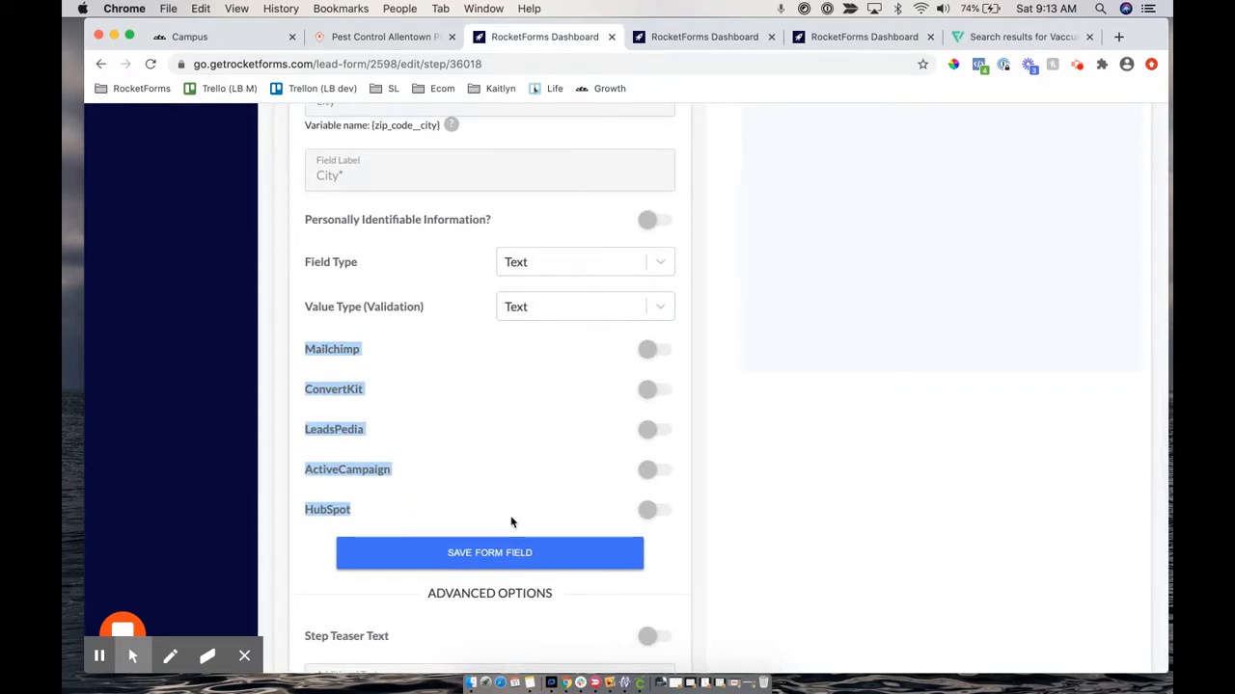
pyautogui.click(474, 558)
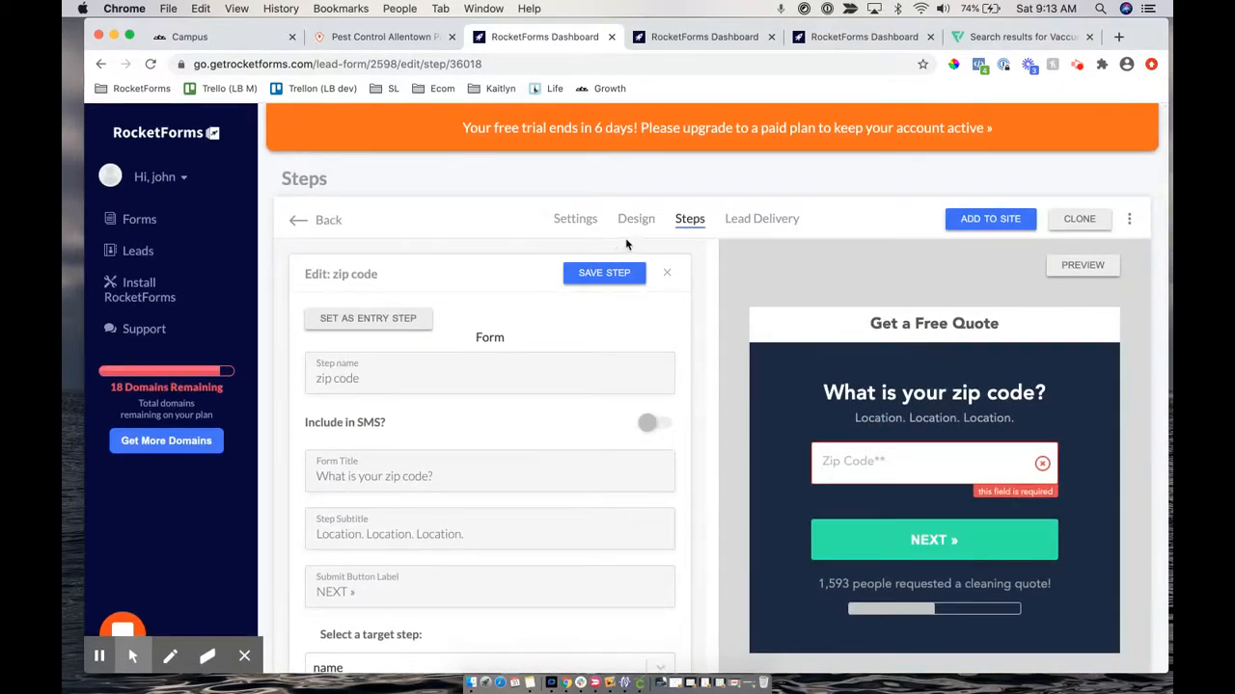
pyautogui.scroll(-10, 576, 415)
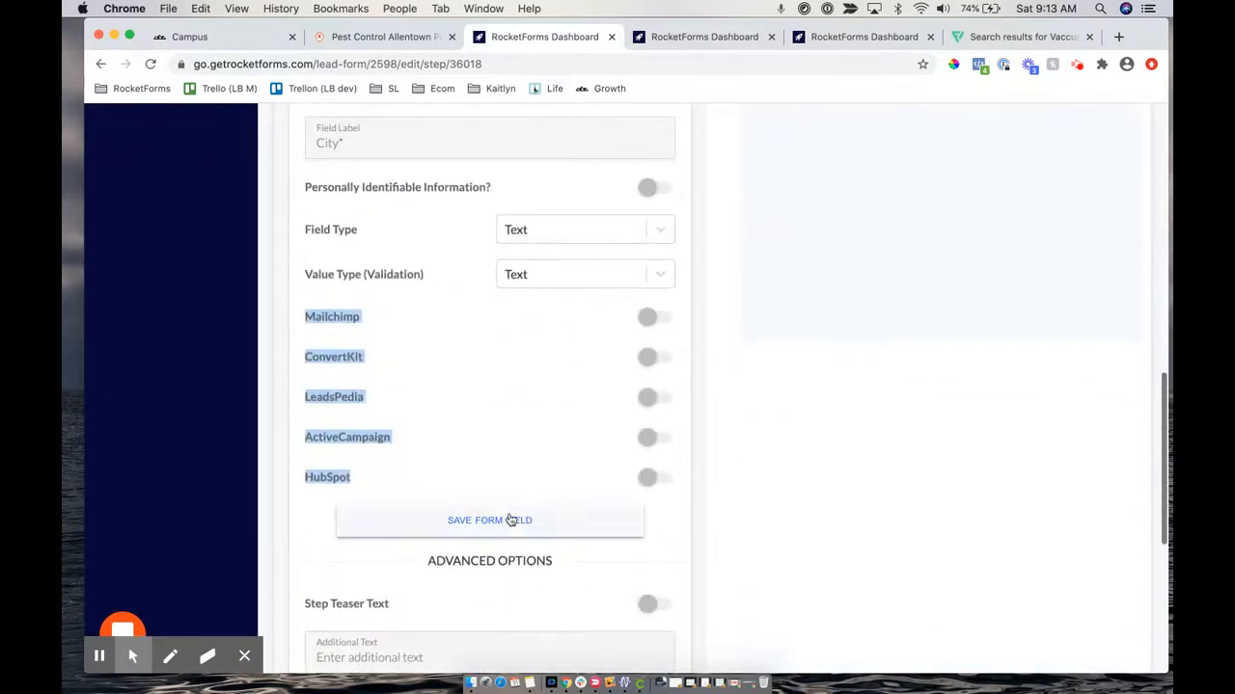
pyautogui.click(469, 525)
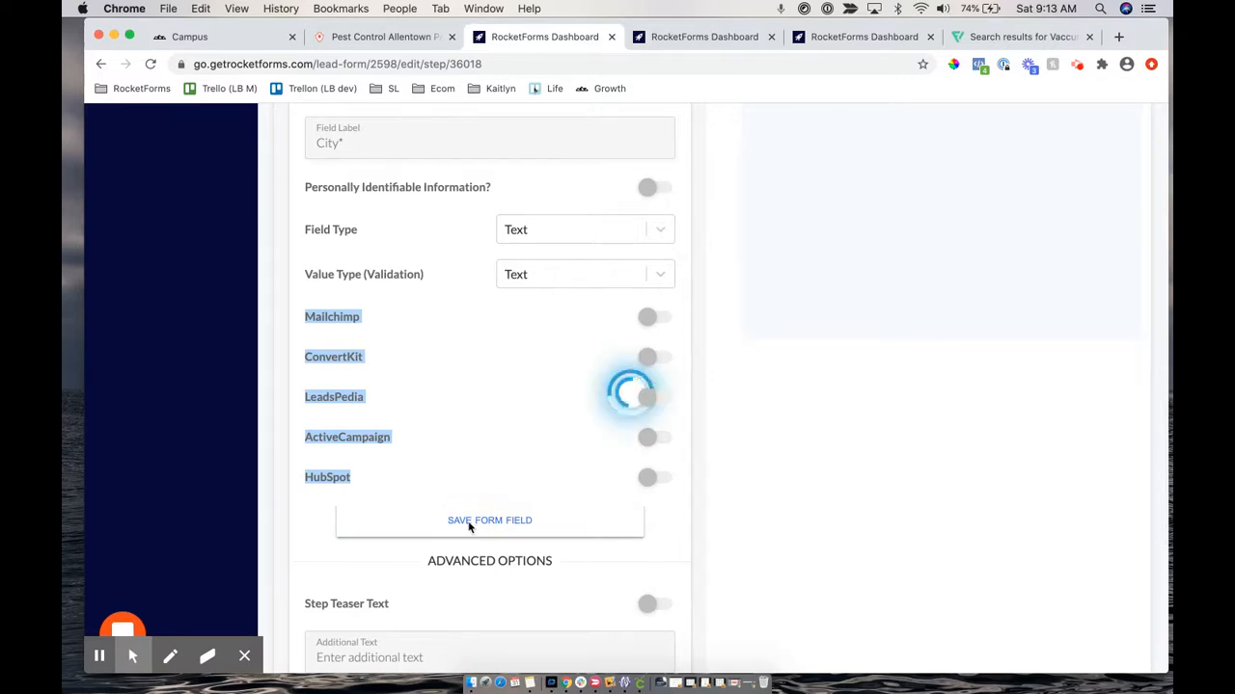
# Open the Postal code field's settings (Text type, Zip code validation) from the form fields list
pyautogui.scroll(3, 473, 318)
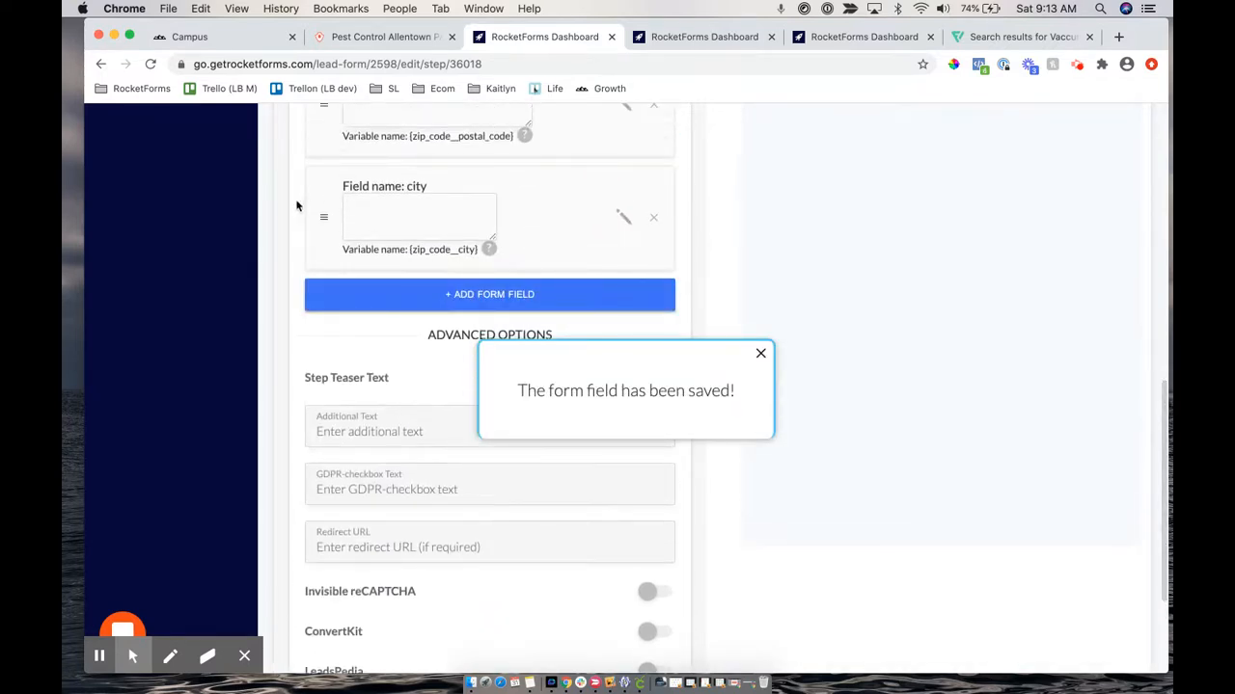
pyautogui.scroll(2, 421, 199)
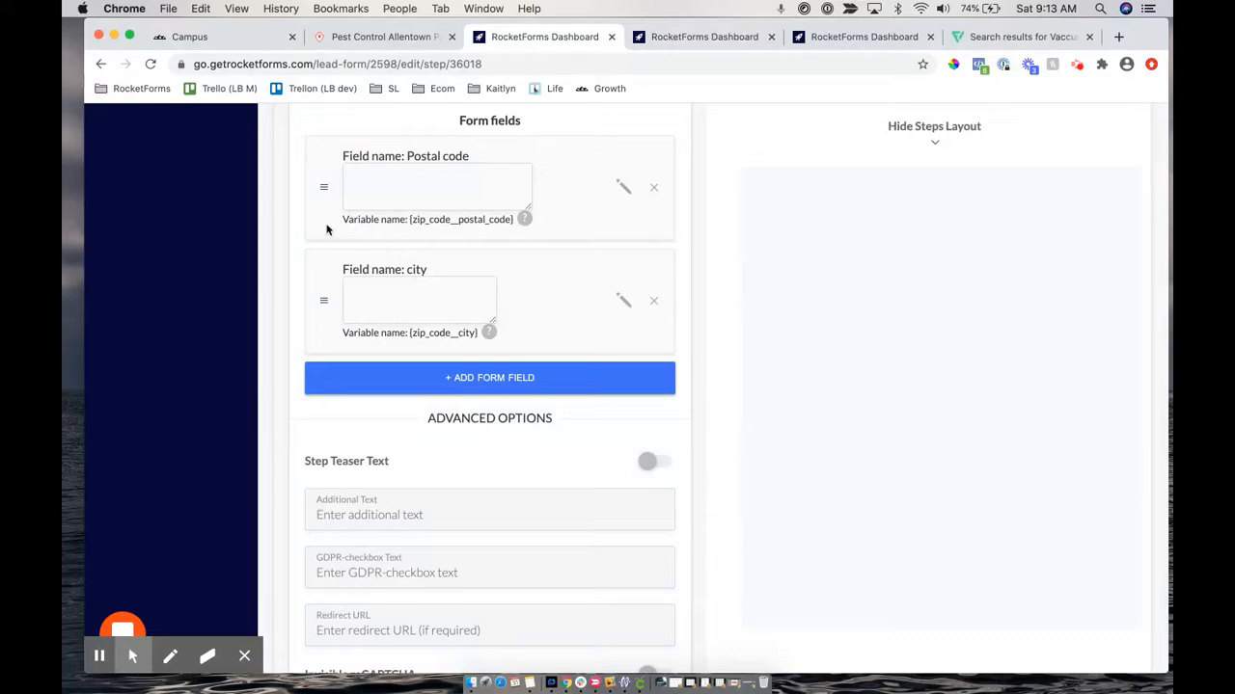
pyautogui.scroll(2, 446, 184)
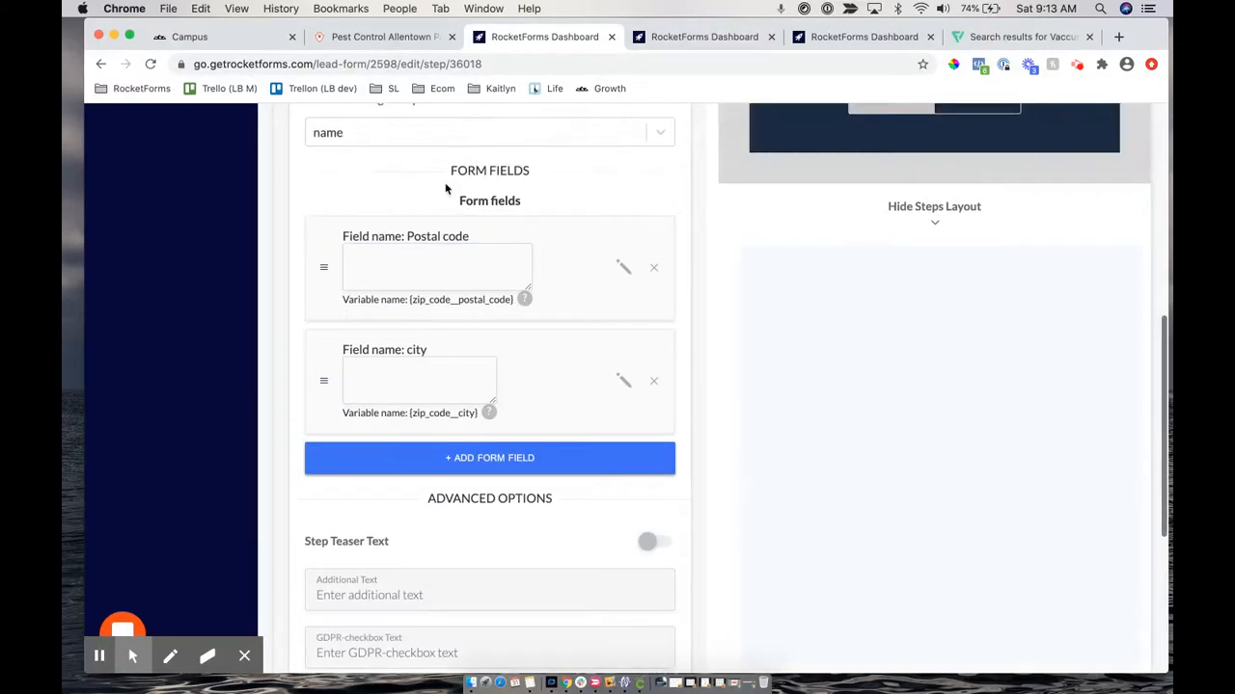
pyautogui.moveTo(436, 198); pyautogui.dragTo(716, 234)
pyautogui.scroll(5, 715, 236)
pyautogui.scroll(5, 716, 235)
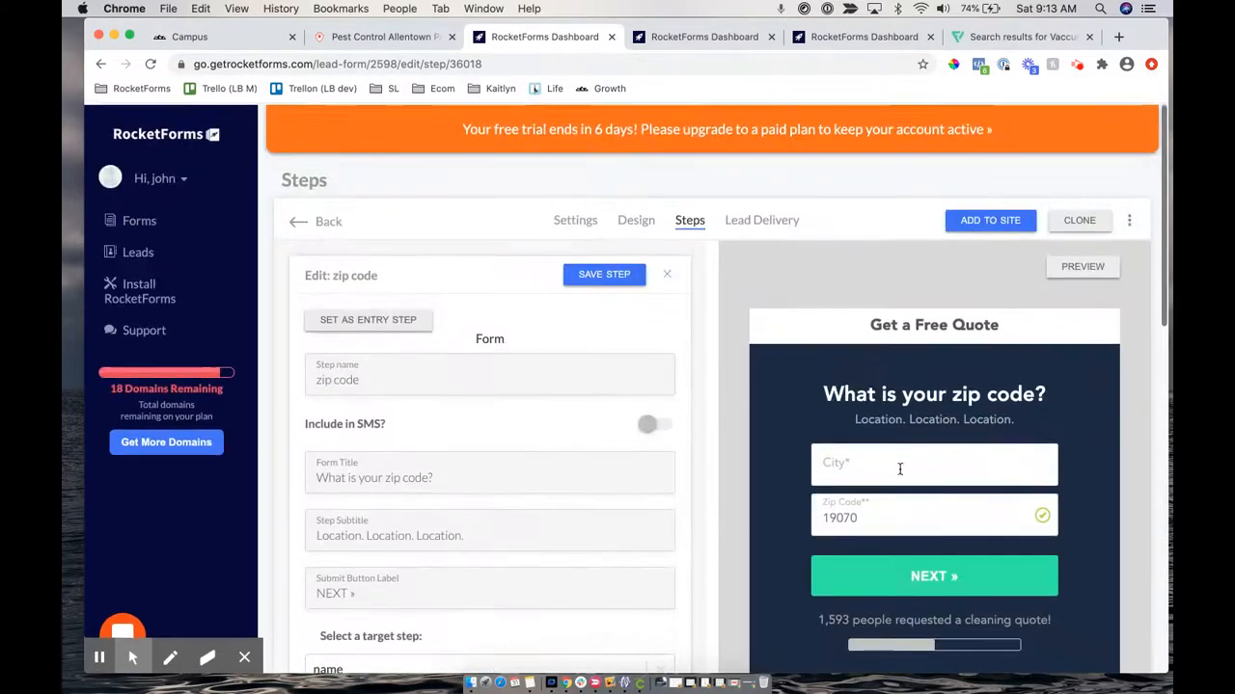
pyautogui.scroll(-10, 910, 512)
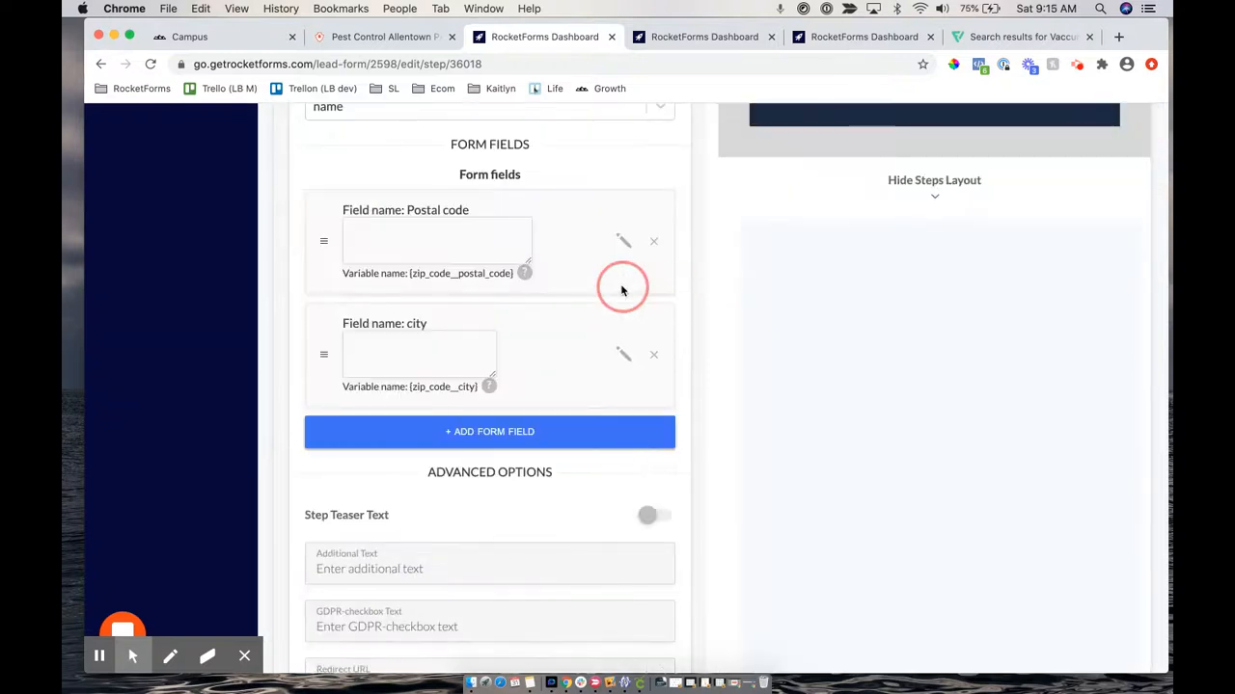
pyautogui.click(623, 244)
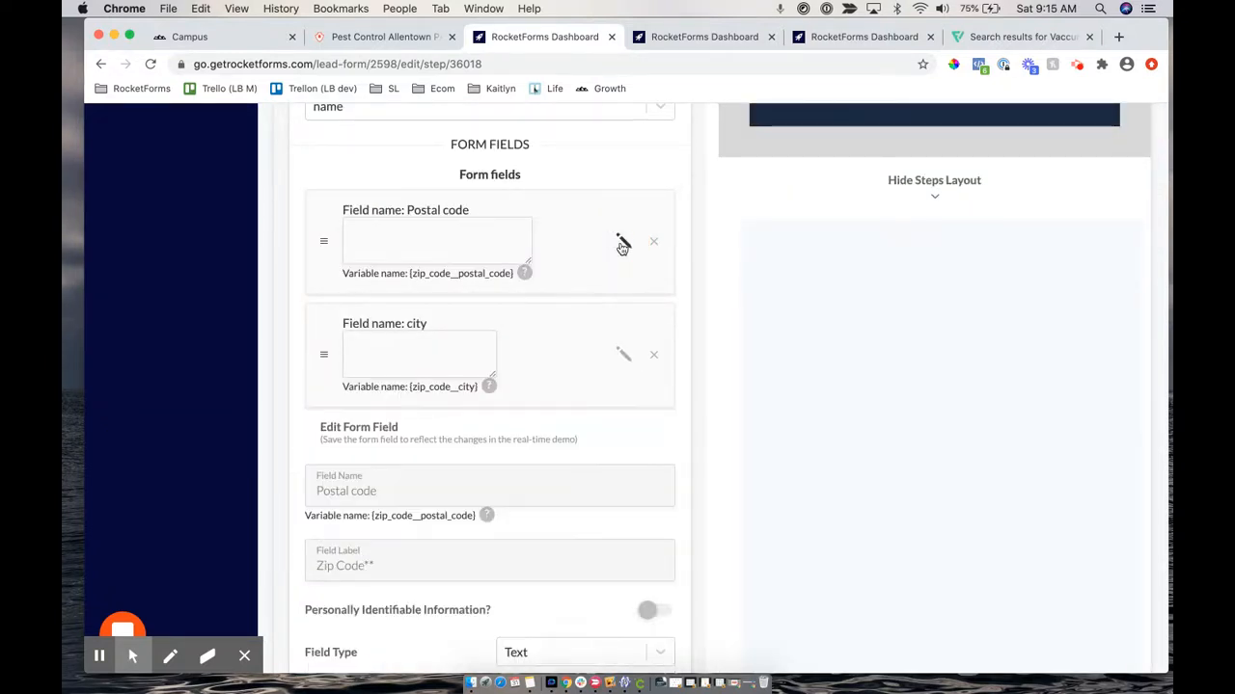
pyautogui.scroll(-2, 505, 579)
pyautogui.scroll(-3, 504, 581)
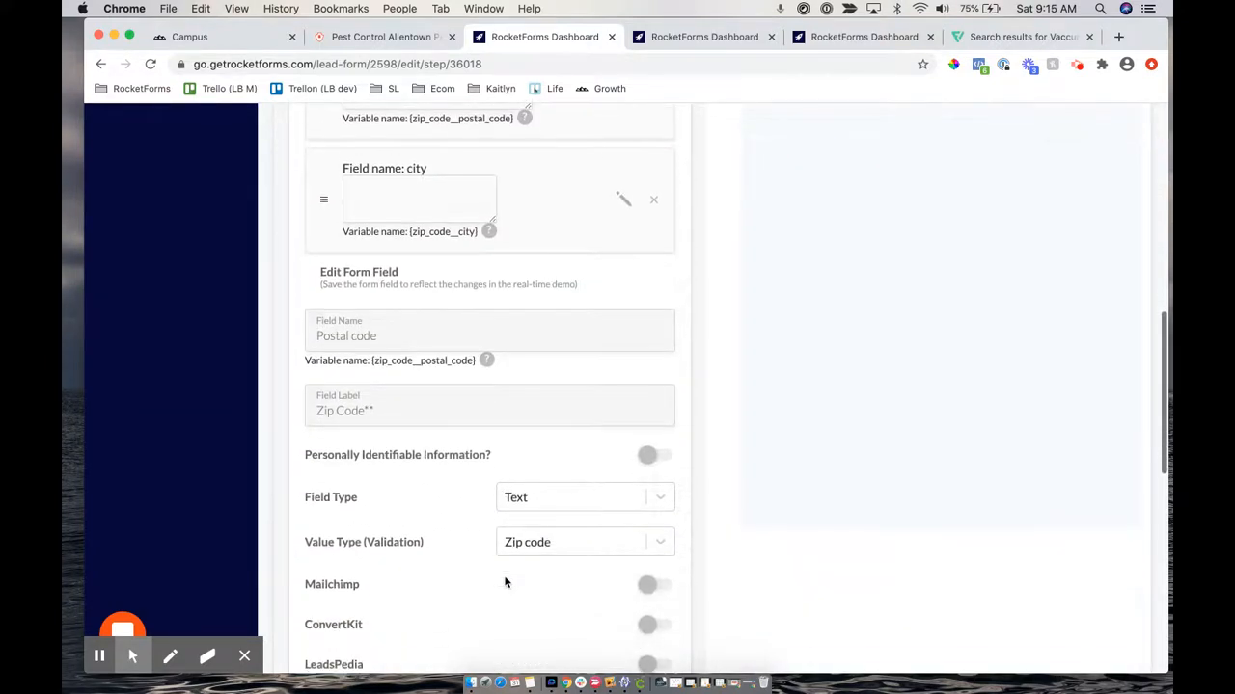
pyautogui.scroll(-2, 504, 581)
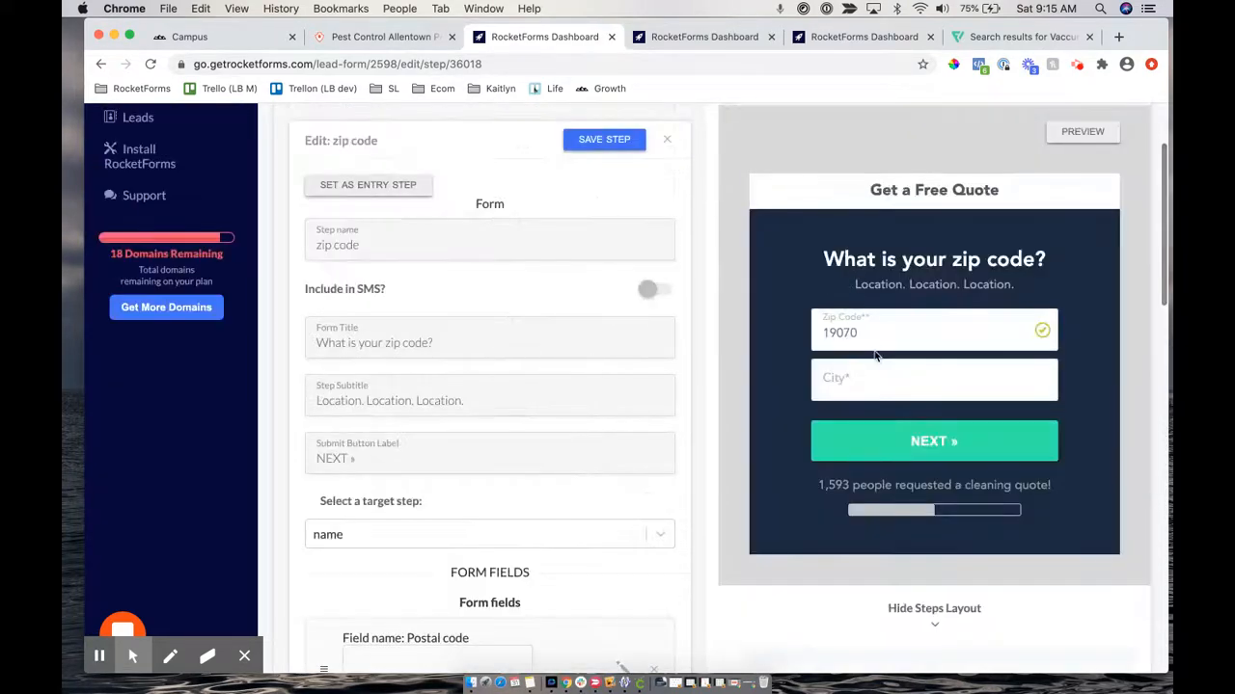
pyautogui.click(857, 331)
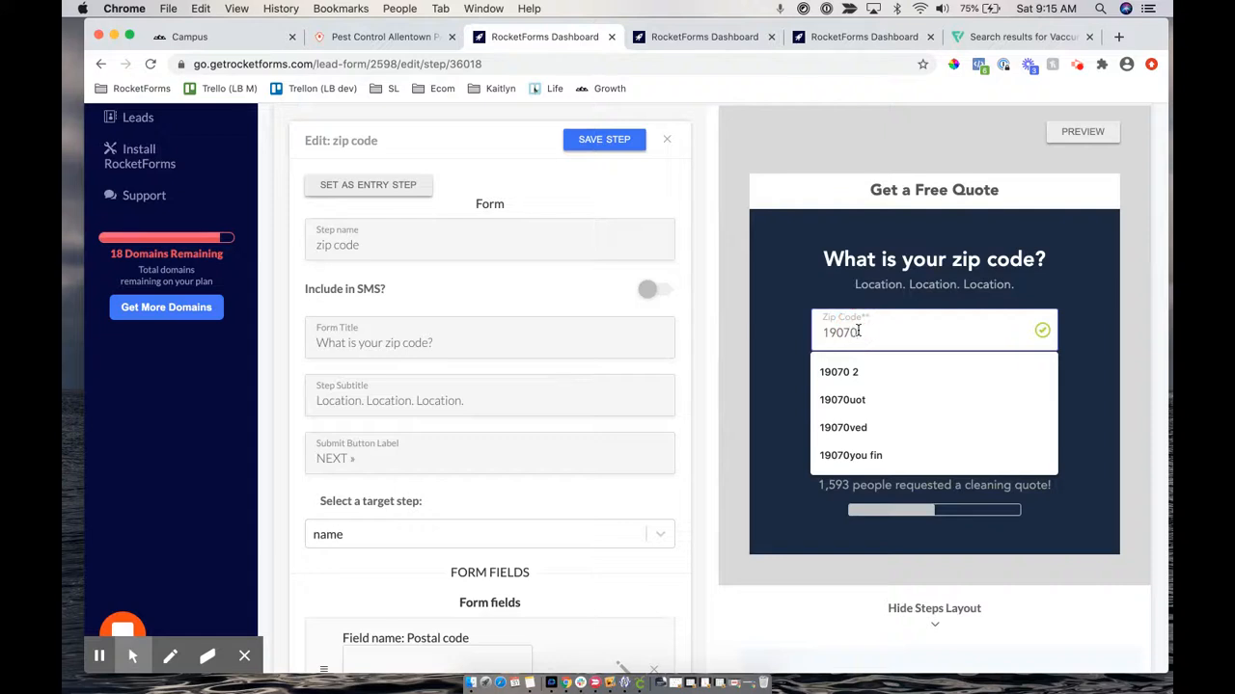
pyautogui.write('999')
pyautogui.press('BackSpace')
pyautogui.press('BackSpace')
pyautogui.press('BackSpace')
pyautogui.press('BackSpace')
pyautogui.press('BackSpace')
pyautogui.press('BackSpace')
pyautogui.press('BackSpace')
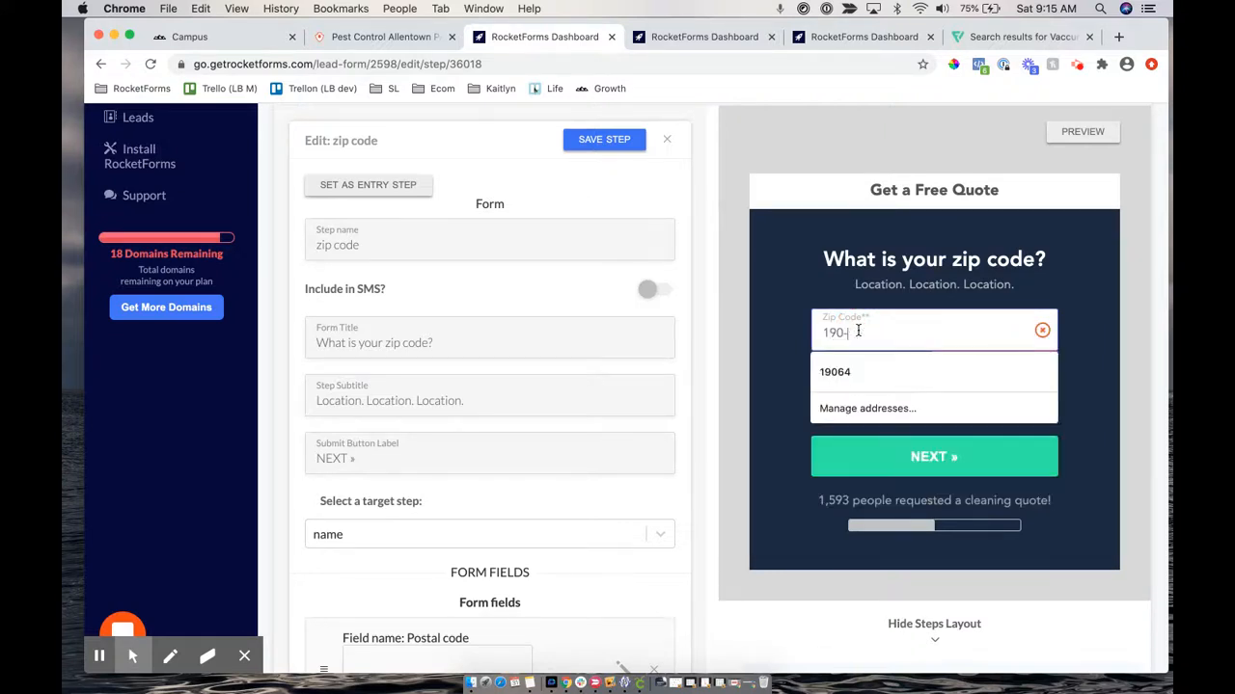
pyautogui.write('9064')
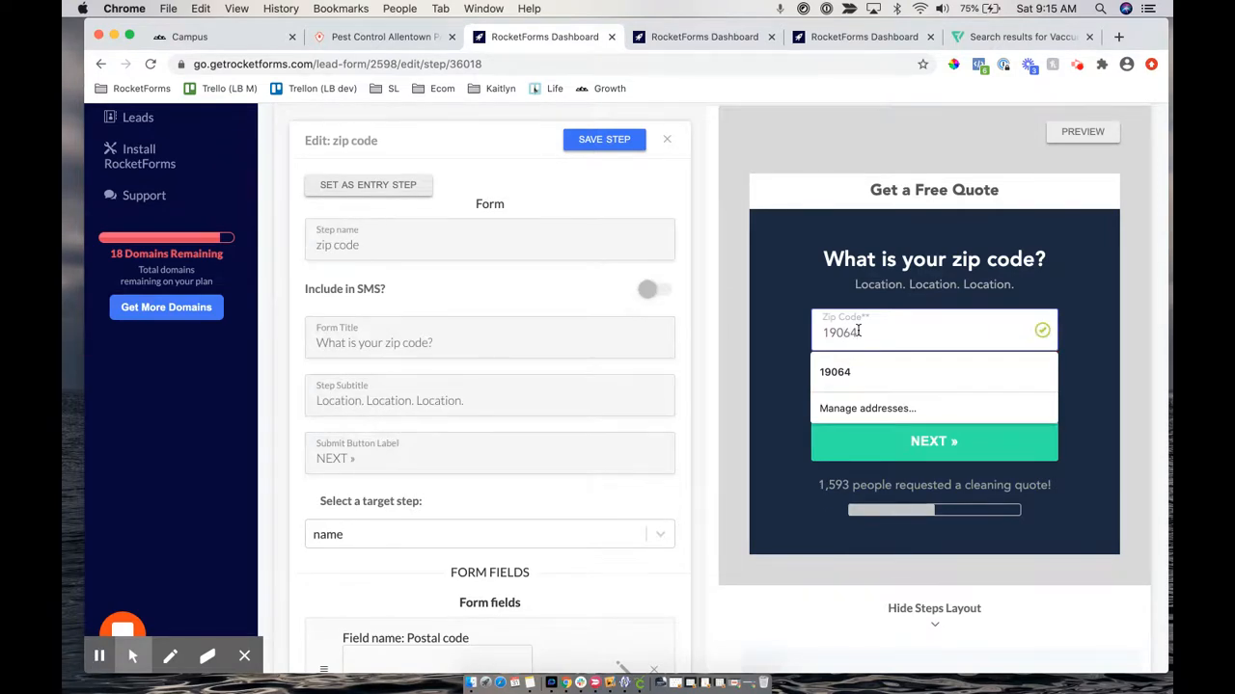
pyautogui.write('7')
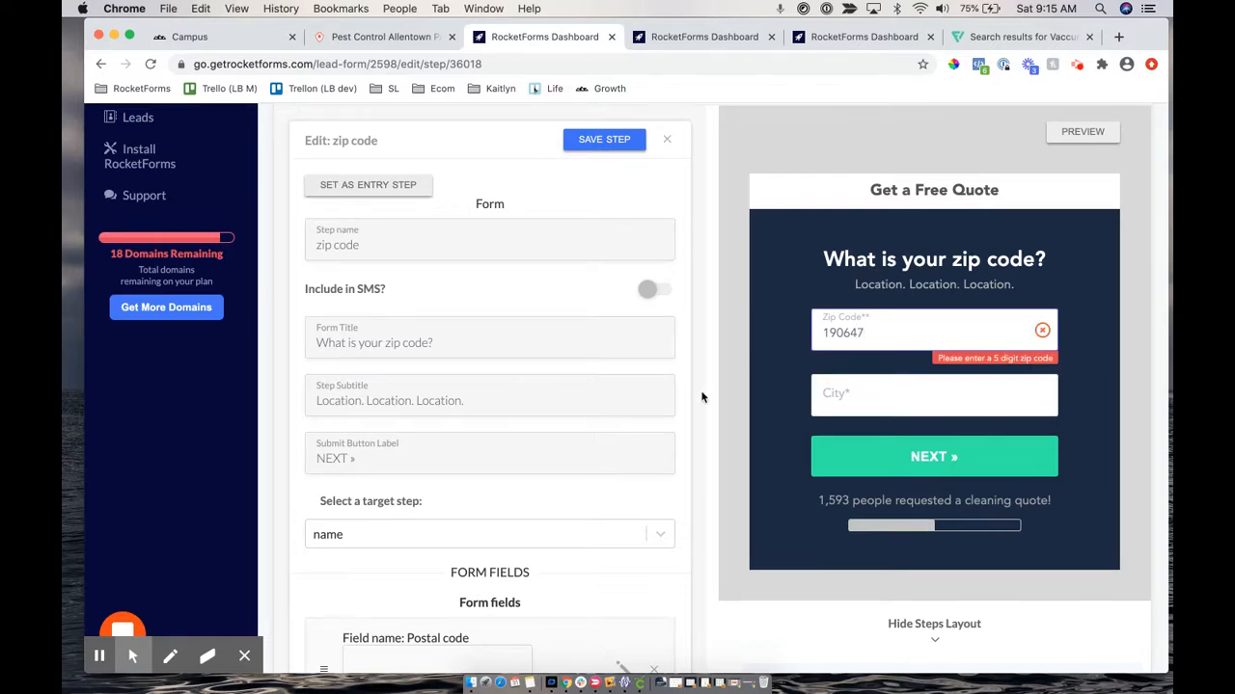
pyautogui.scroll(-5, 702, 396)
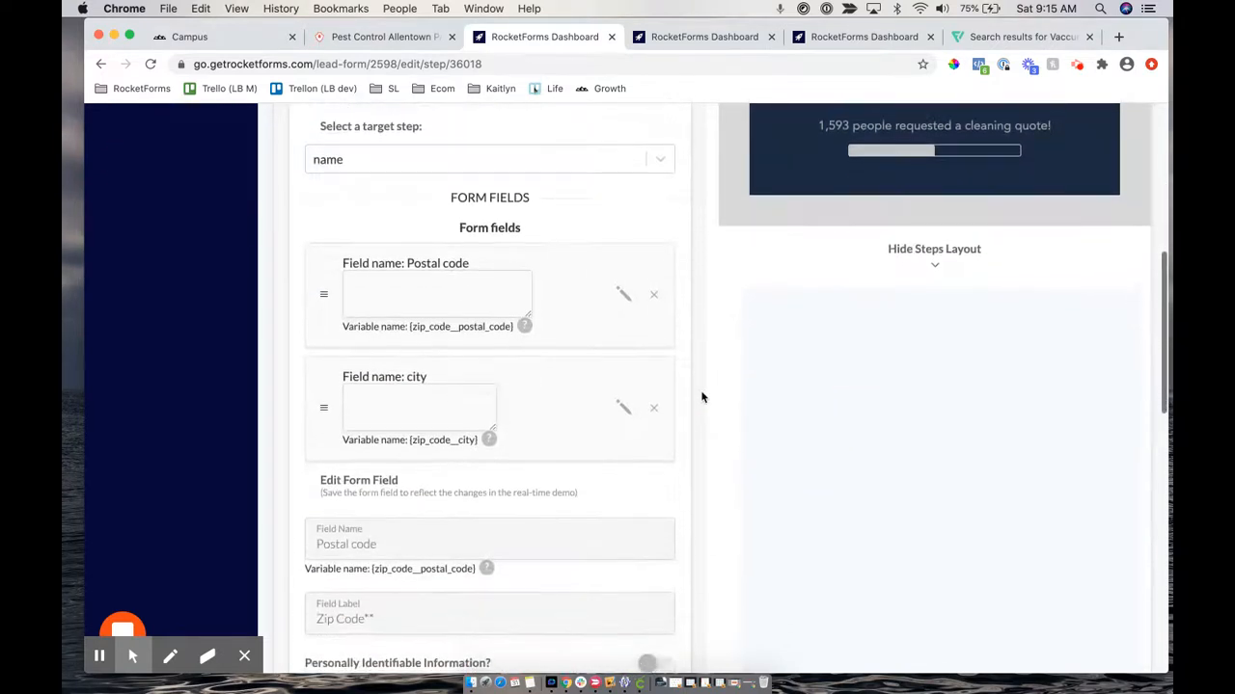
pyautogui.scroll(-2, 595, 496)
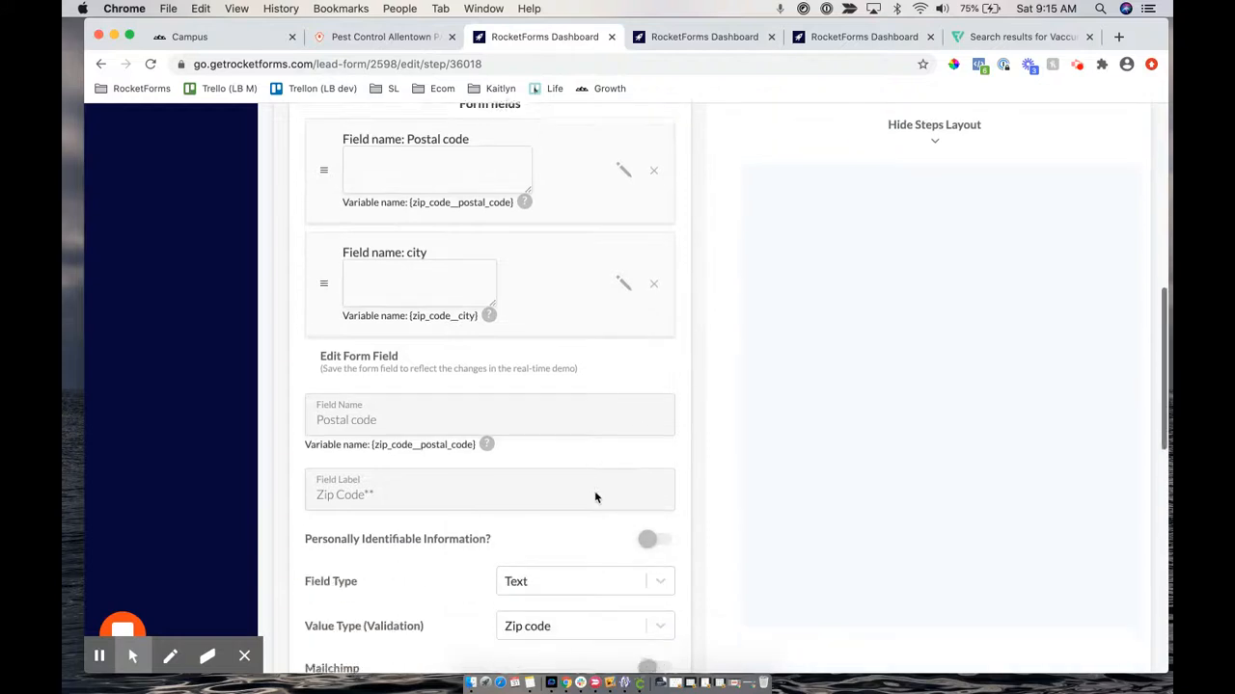
pyautogui.scroll(4, 595, 495)
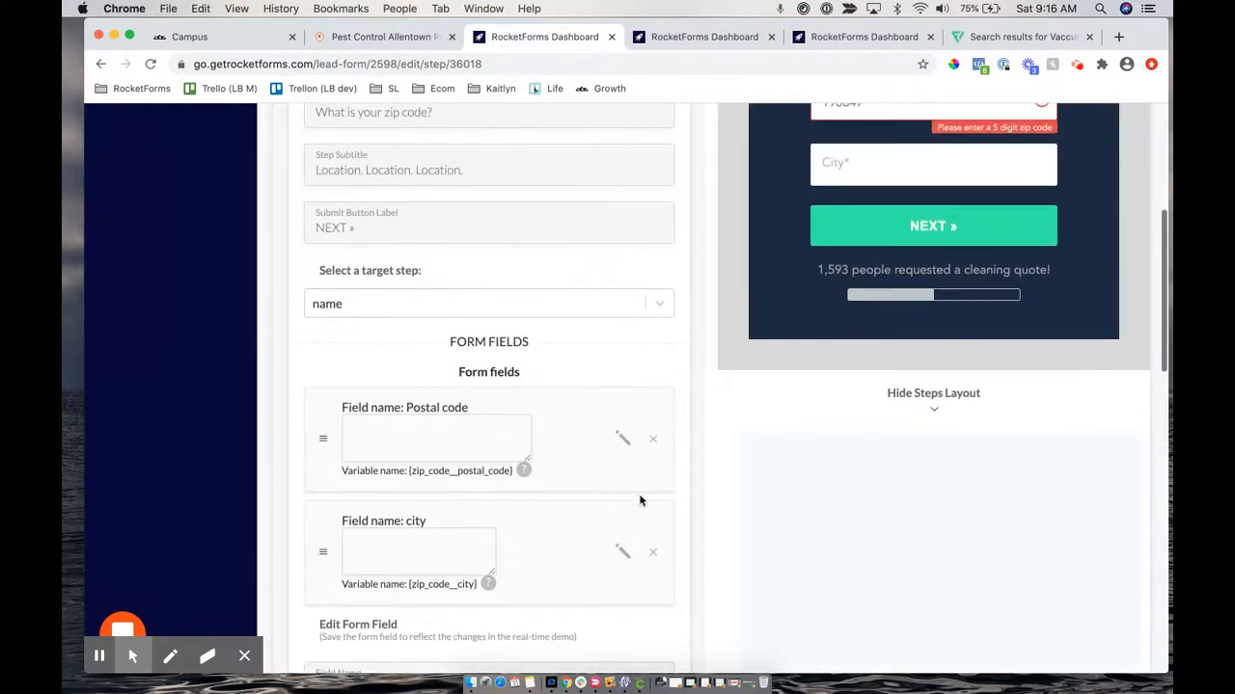
pyautogui.scroll(-1, 646, 500)
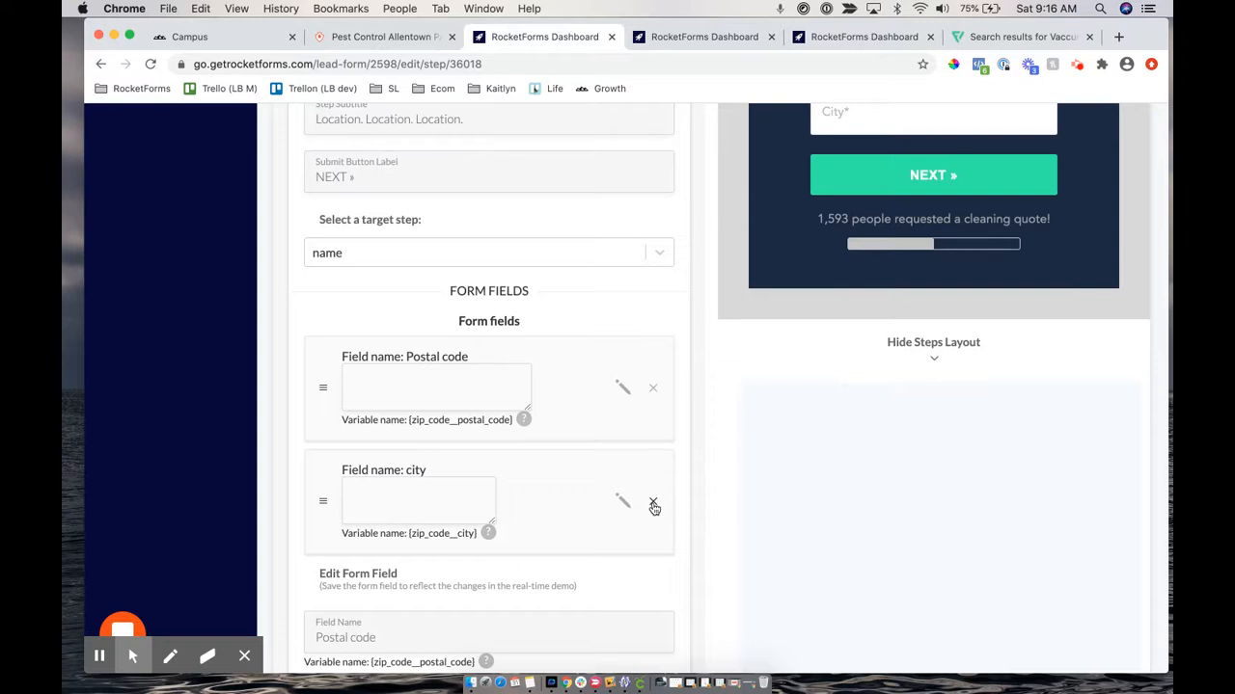
# Delete the city field, leaving Postal code as the zip code step's only field
pyautogui.click(653, 505)
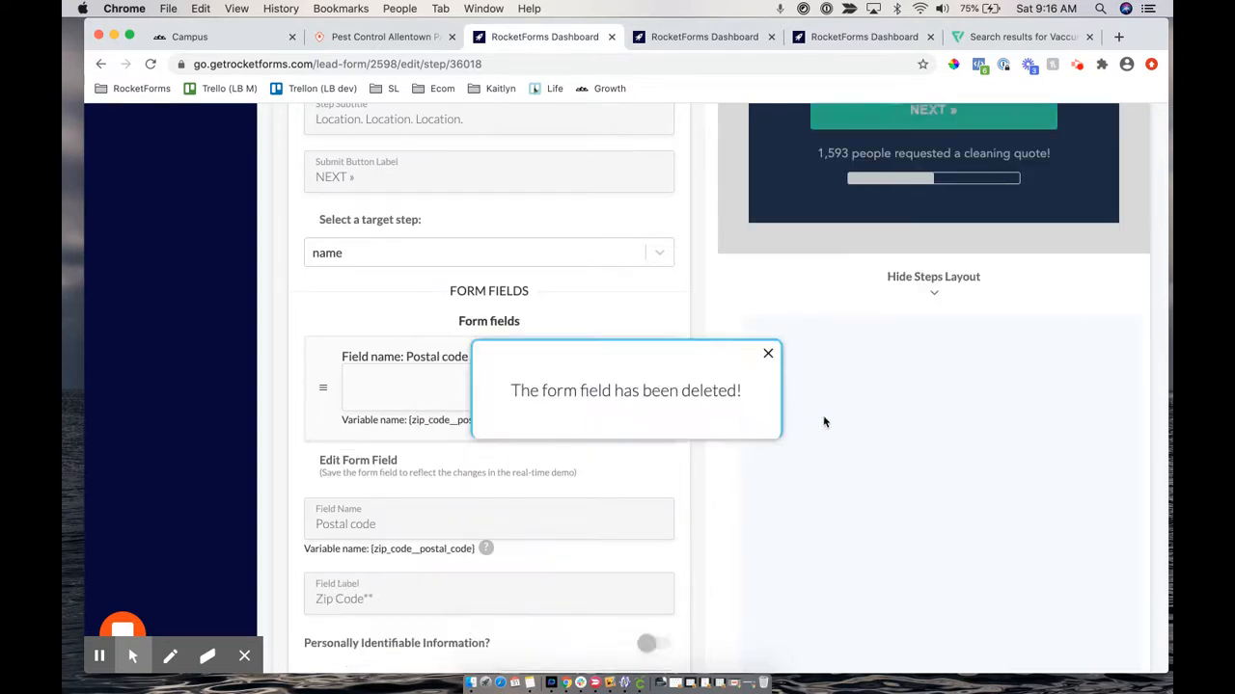
pyautogui.scroll(3, 733, 188)
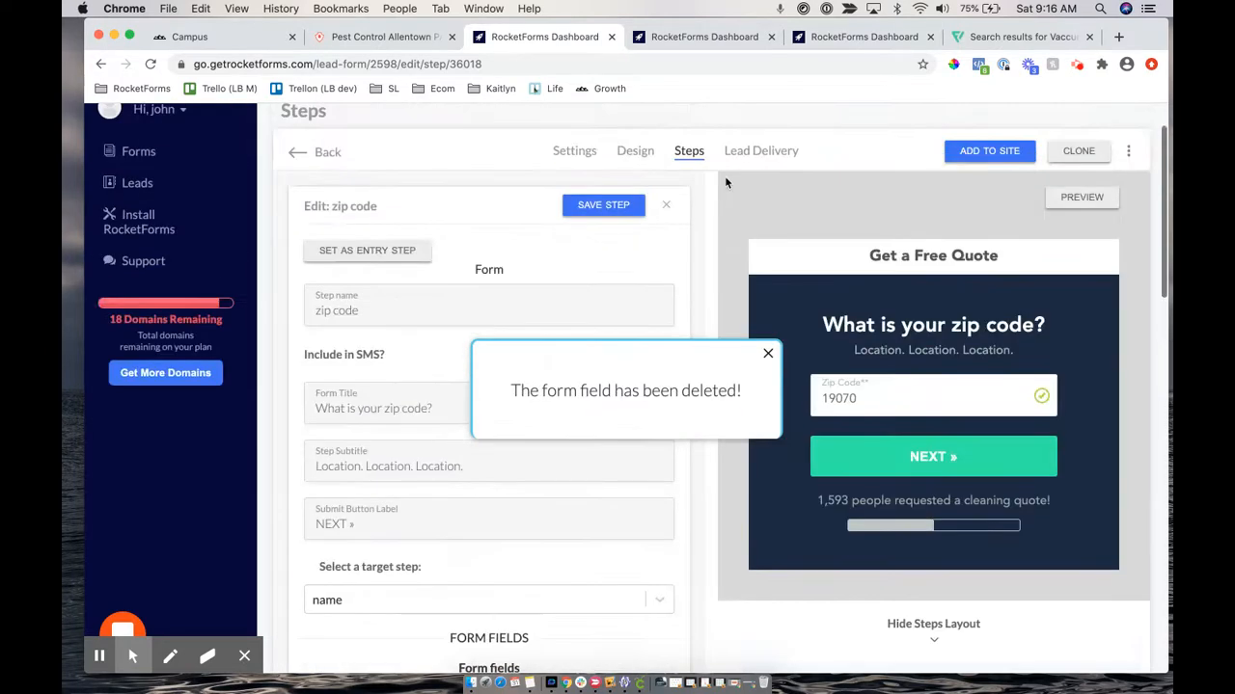
pyautogui.scroll(-5, 724, 179)
pyautogui.scroll(-6, 559, 444)
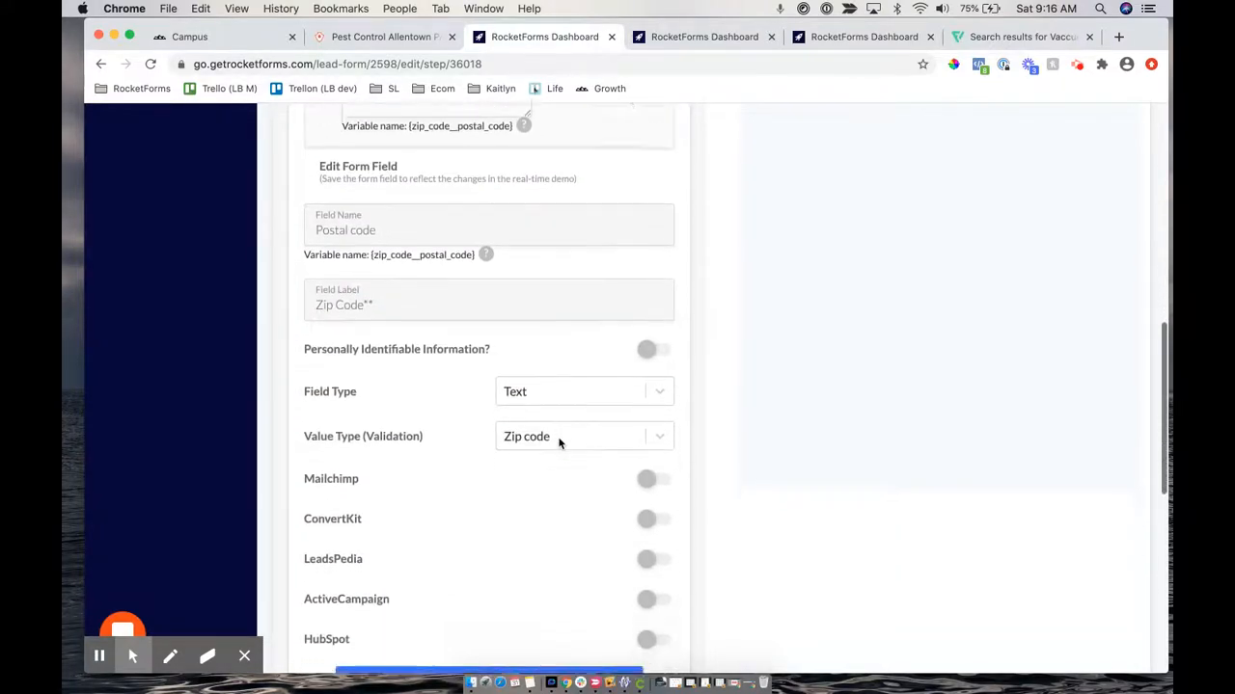
pyautogui.scroll(-2, 559, 444)
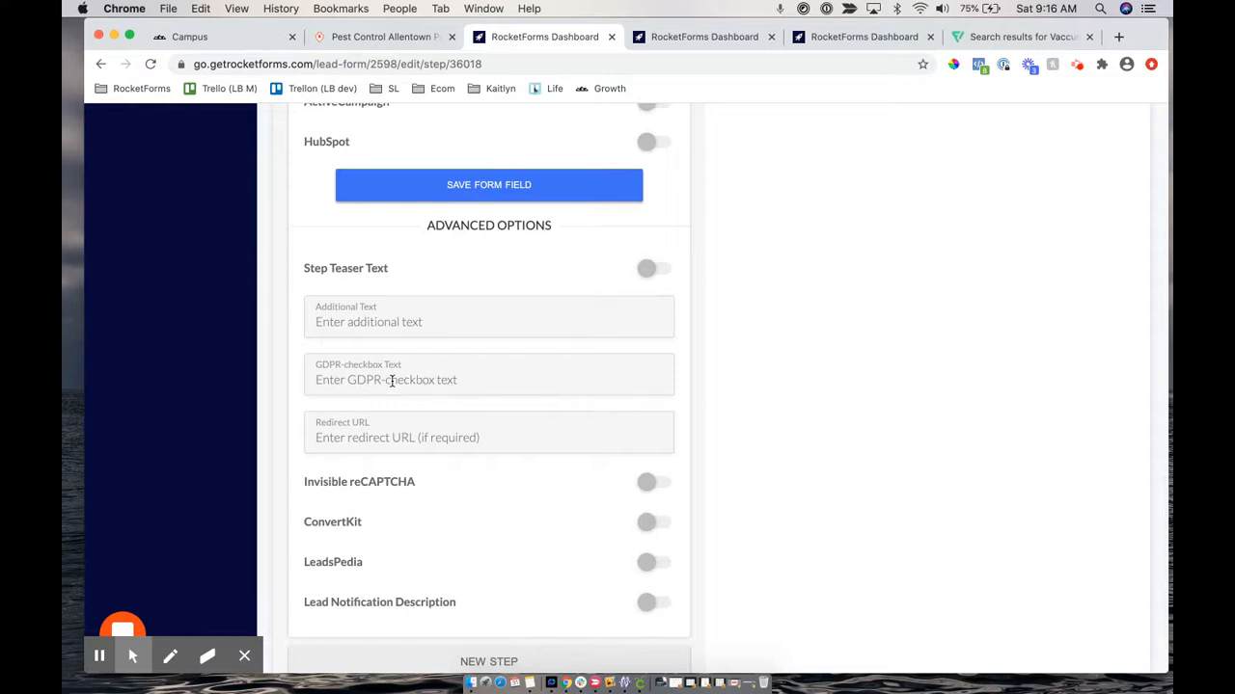
# Enter 'I agree to receive marketing mate' as the GDPR consent checkbox text
pyautogui.click(392, 381)
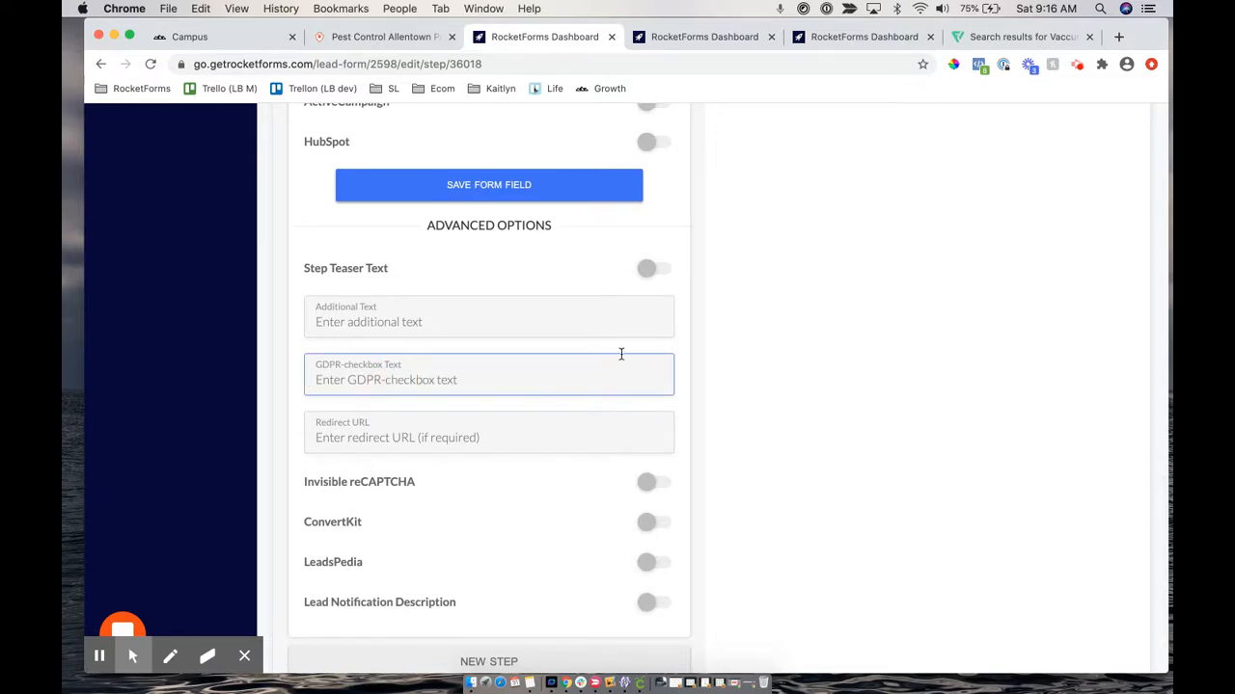
pyautogui.write('I agree')
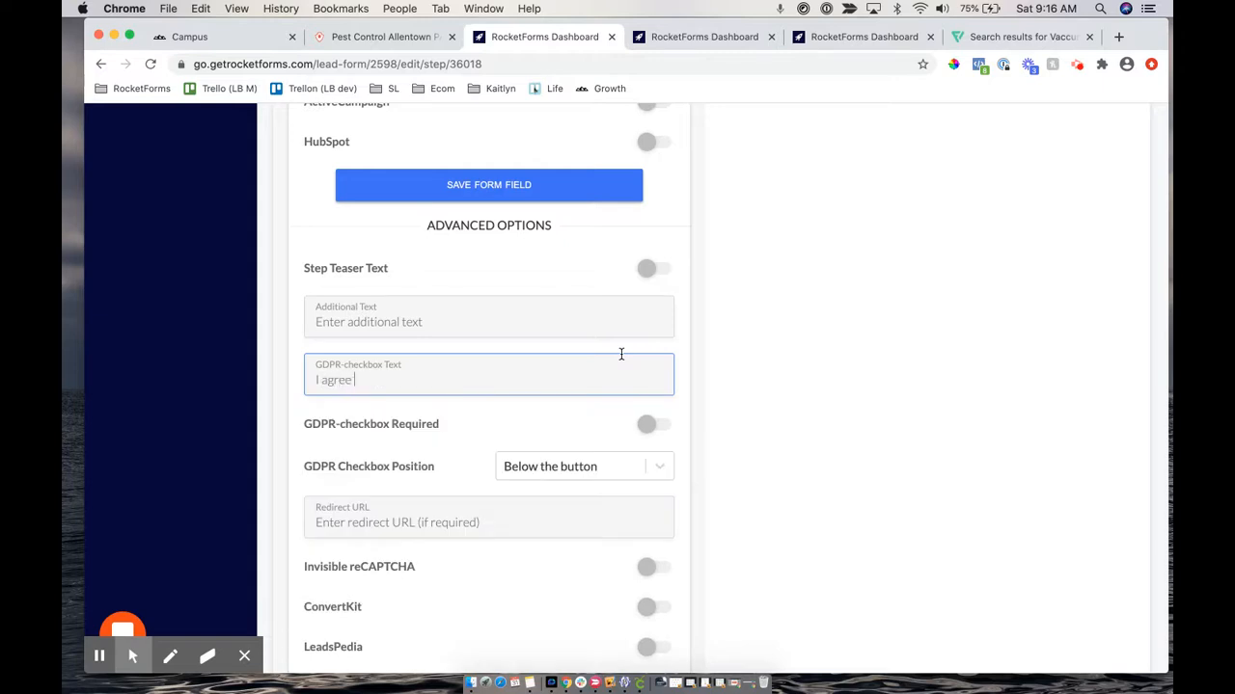
pyautogui.write(' to receive marketing material.')
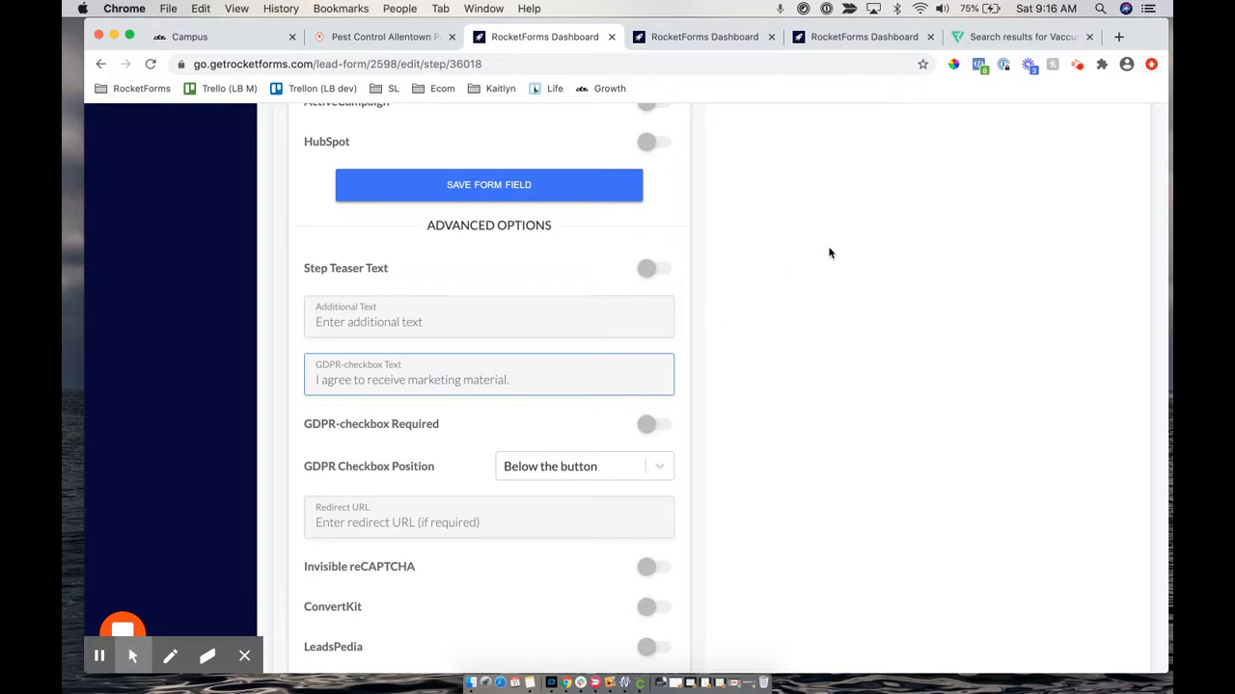
pyautogui.scroll(5, 827, 251)
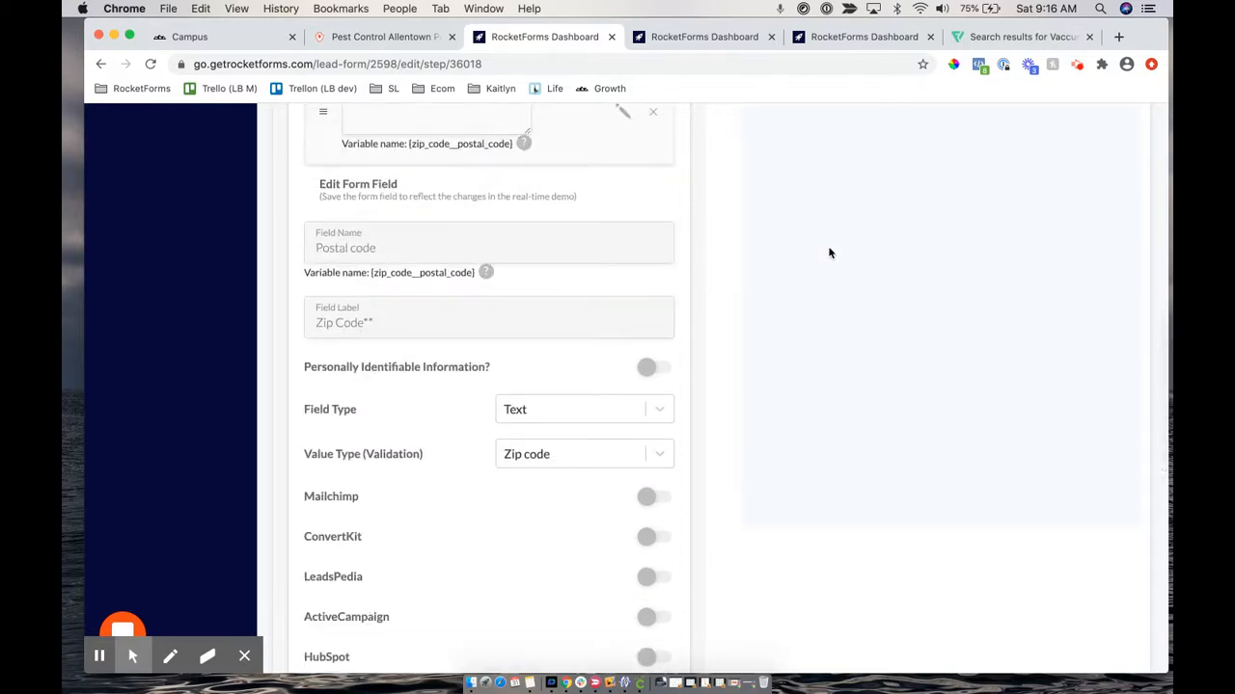
pyautogui.scroll(-6, 673, 242)
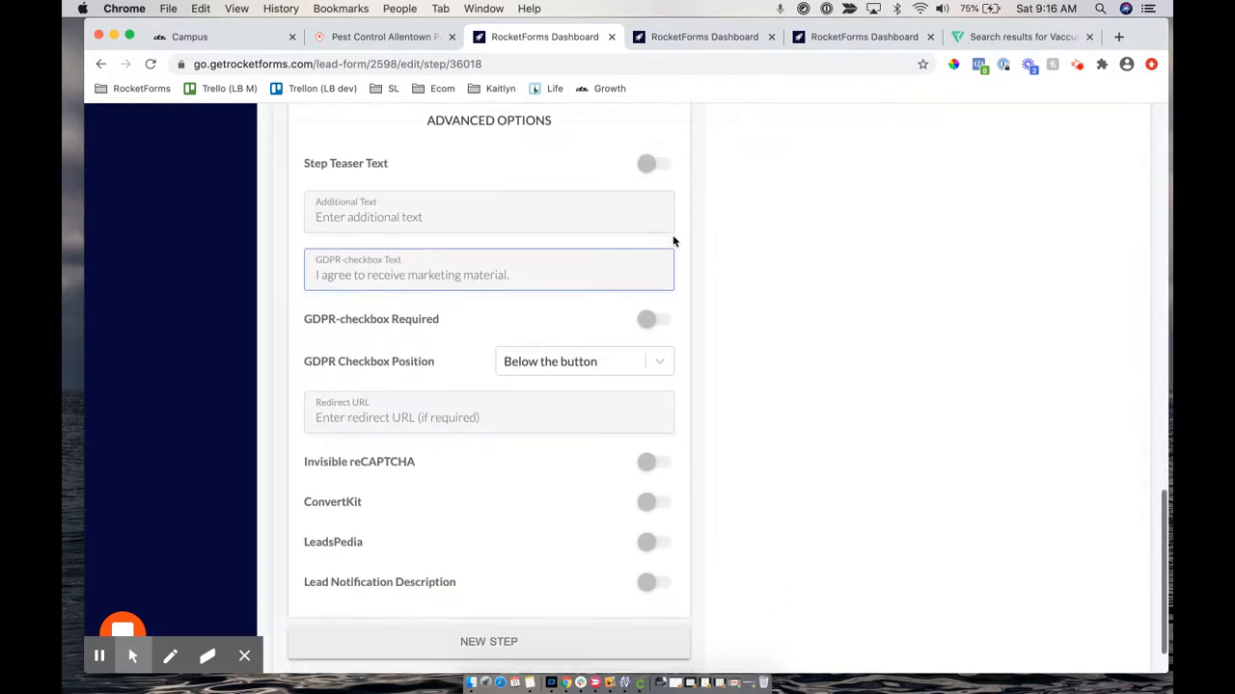
pyautogui.scroll(1, 673, 242)
pyautogui.scroll(15, 674, 242)
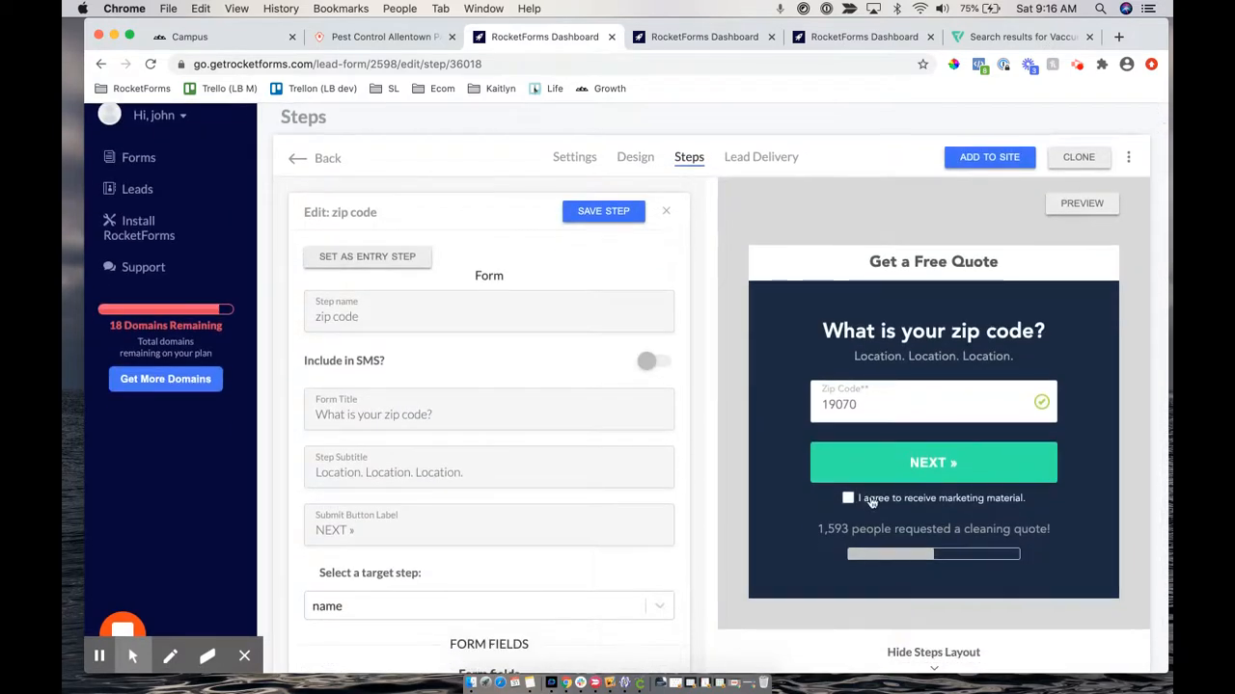
pyautogui.moveTo(869, 500); pyautogui.dragTo(917, 500)
pyautogui.scroll(-15, 702, 499)
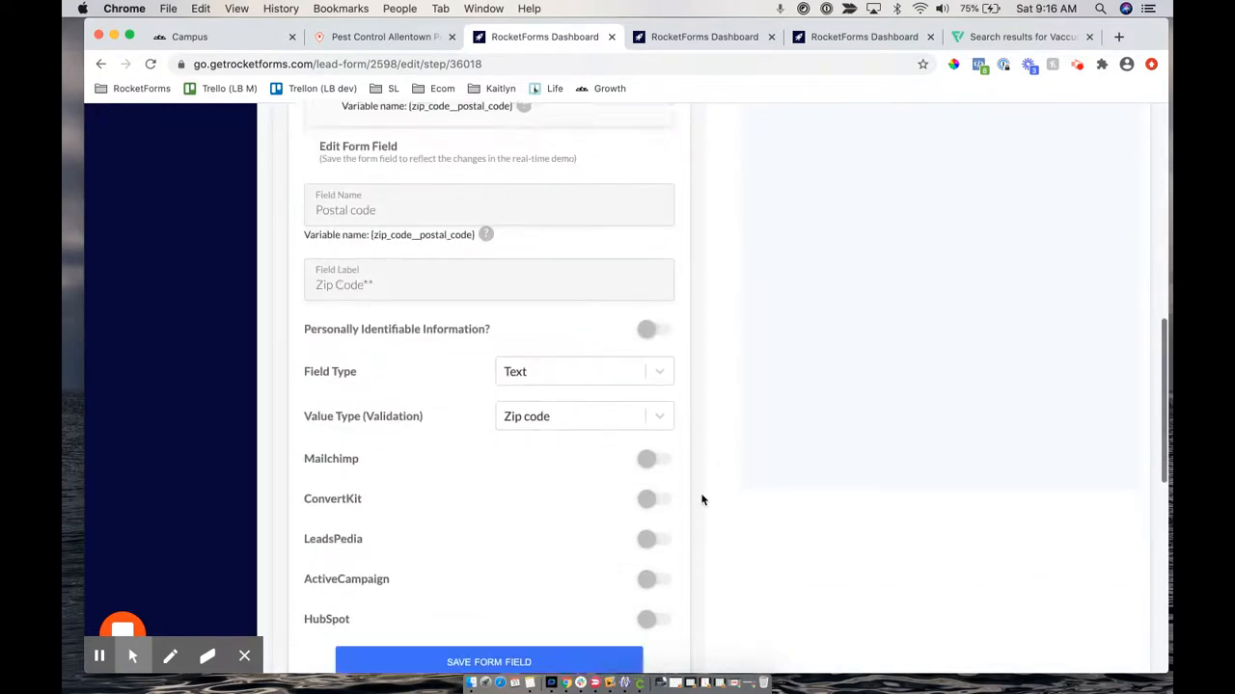
pyautogui.scroll(-5, 702, 499)
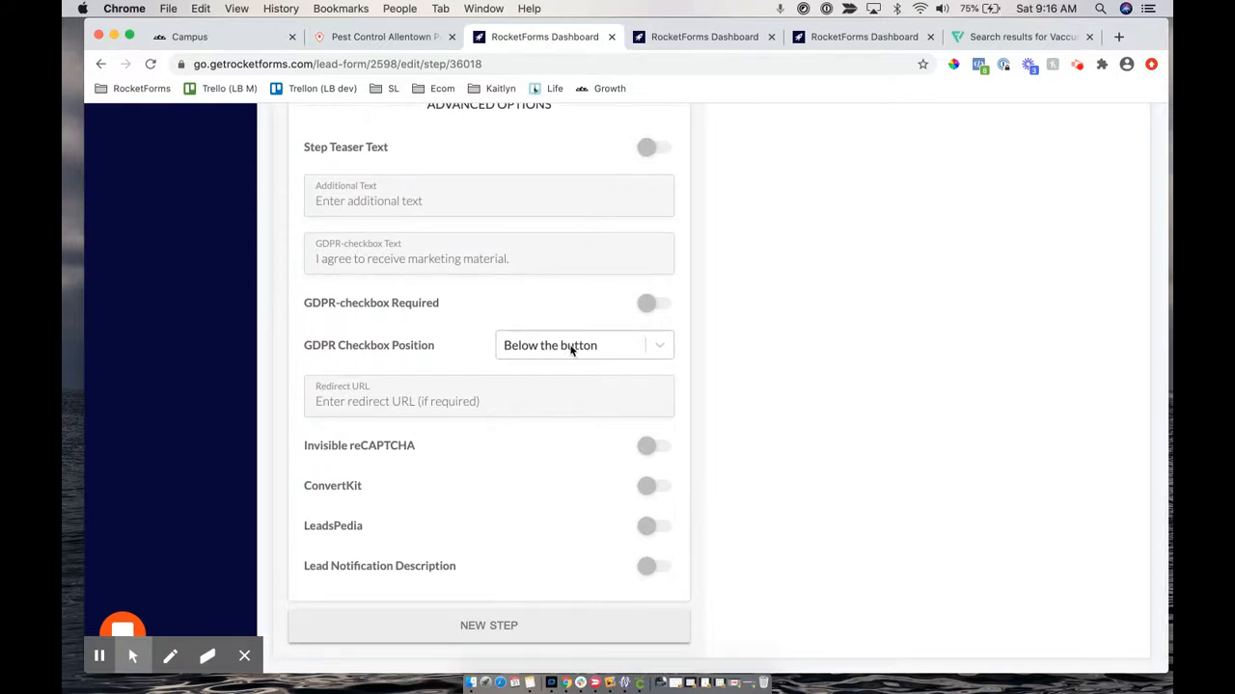
# Toggle GDPR-checkbox Required on and back off, then move to the Thank you message step
pyautogui.moveTo(302, 302); pyautogui.dragTo(485, 310)
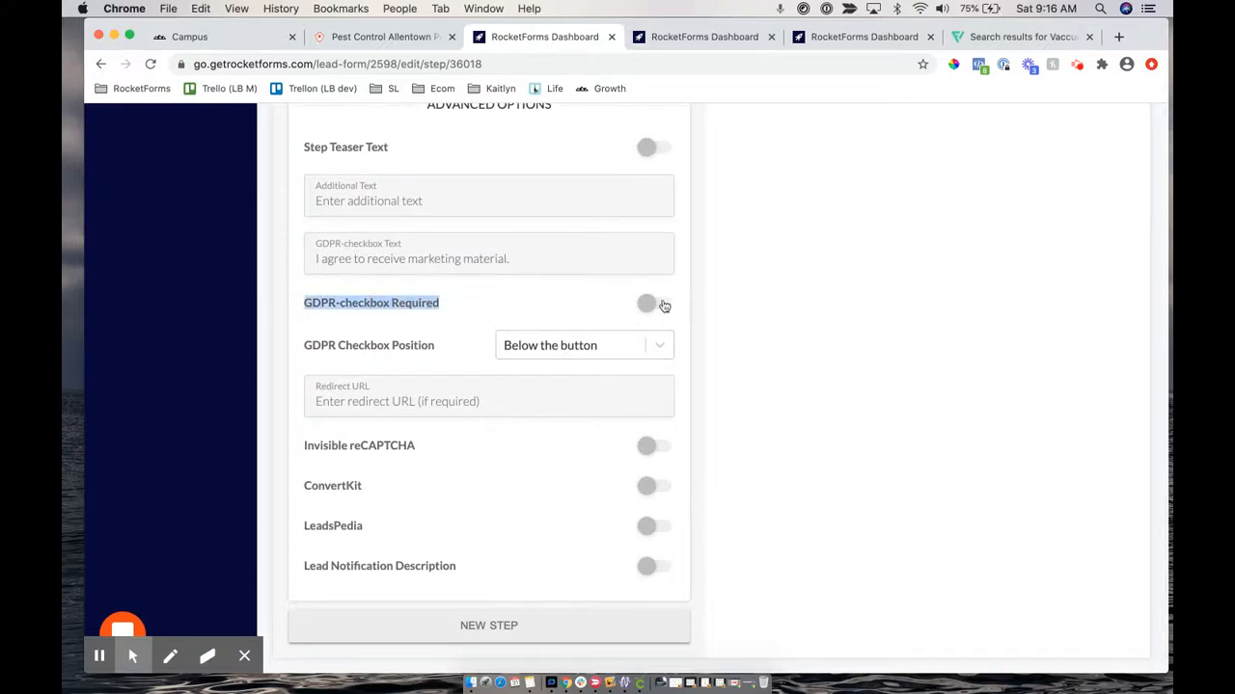
pyautogui.click(645, 304)
pyautogui.click(413, 199)
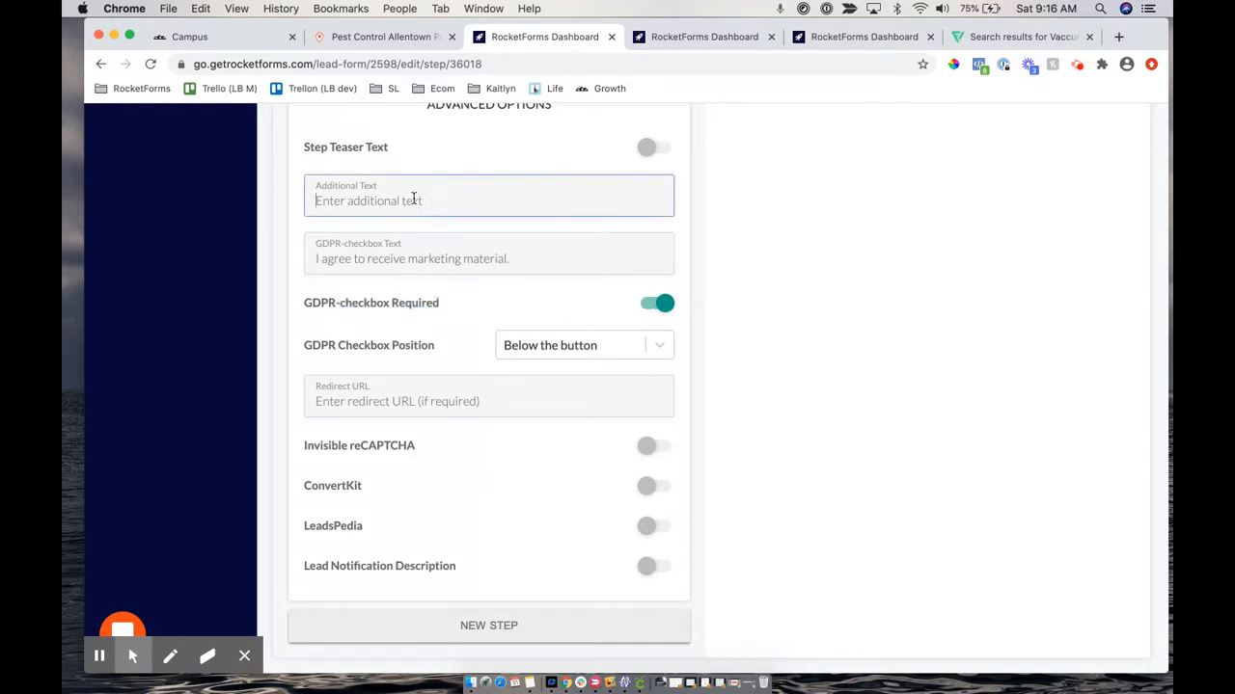
pyautogui.click(664, 305)
pyautogui.click(454, 257)
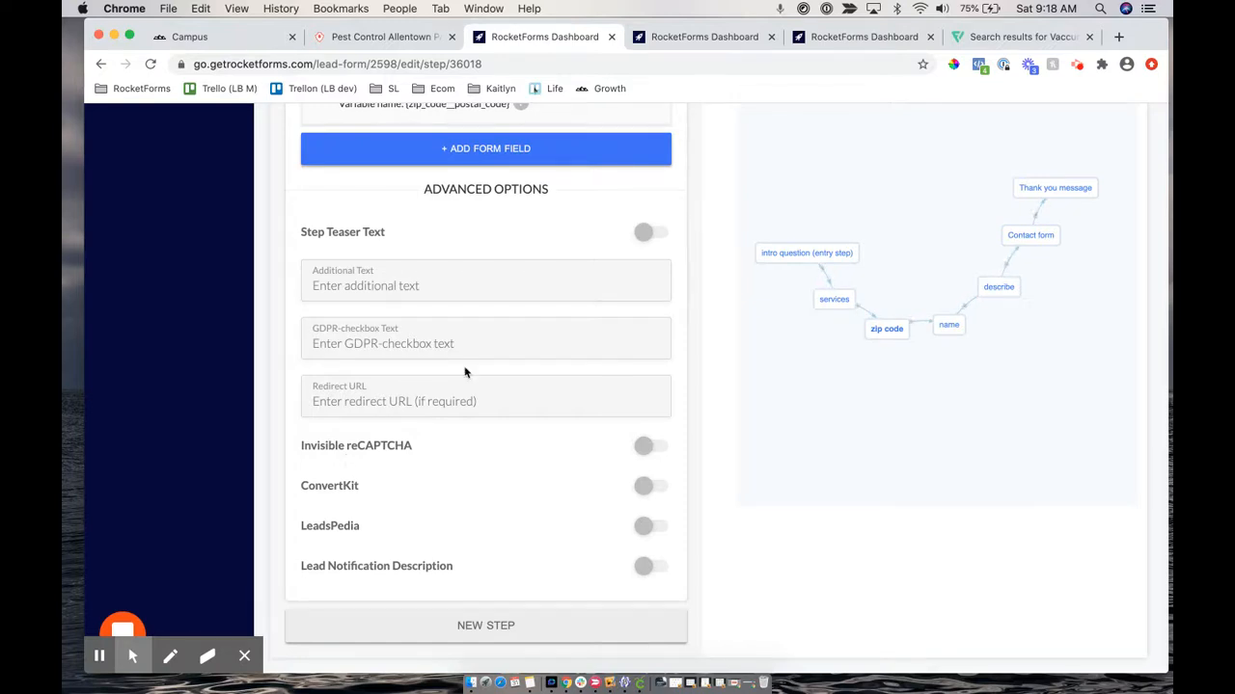
pyautogui.click(1045, 190)
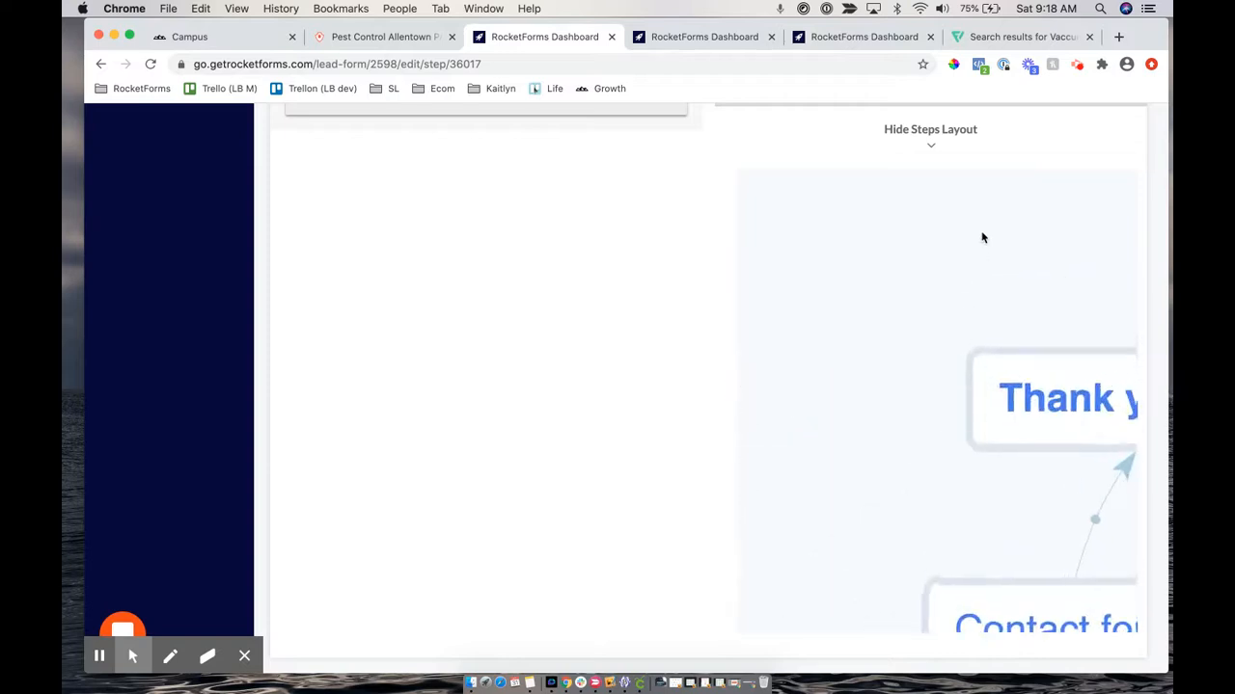
# Review the Thank you message step, then switch to the Contact form step
pyautogui.scroll(-5, 984, 237)
pyautogui.scroll(6, 715, 219)
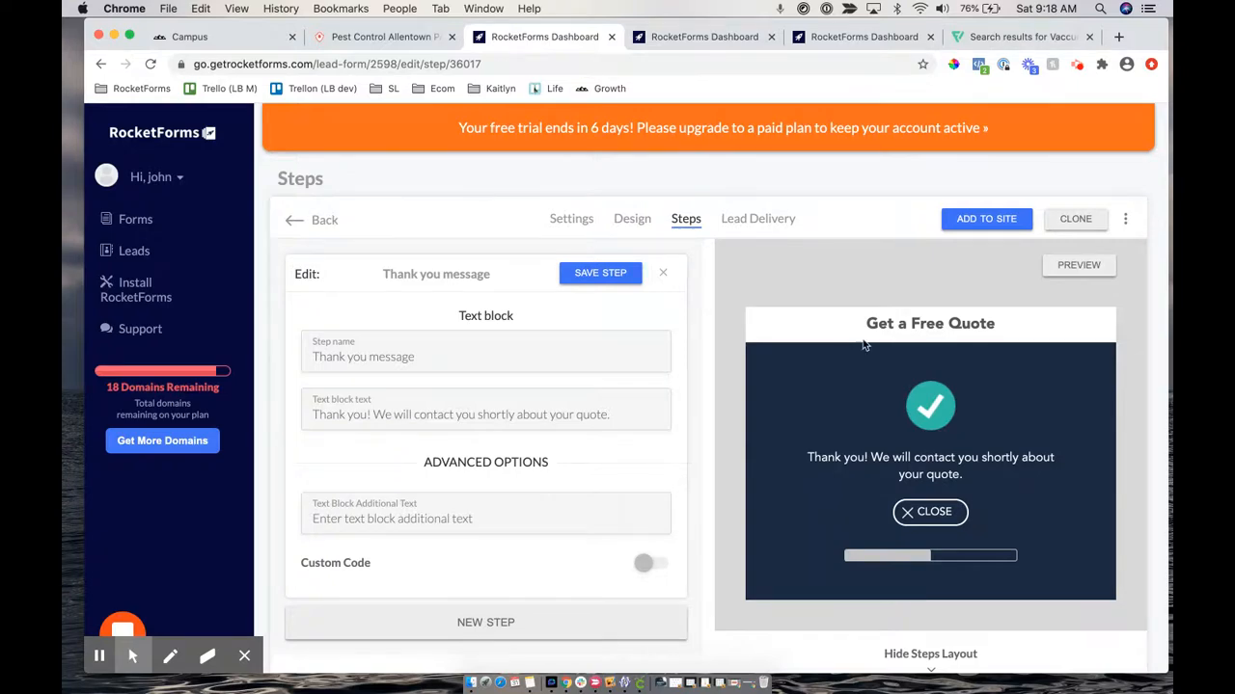
pyautogui.scroll(-4, 978, 414)
pyautogui.scroll(-5, 978, 414)
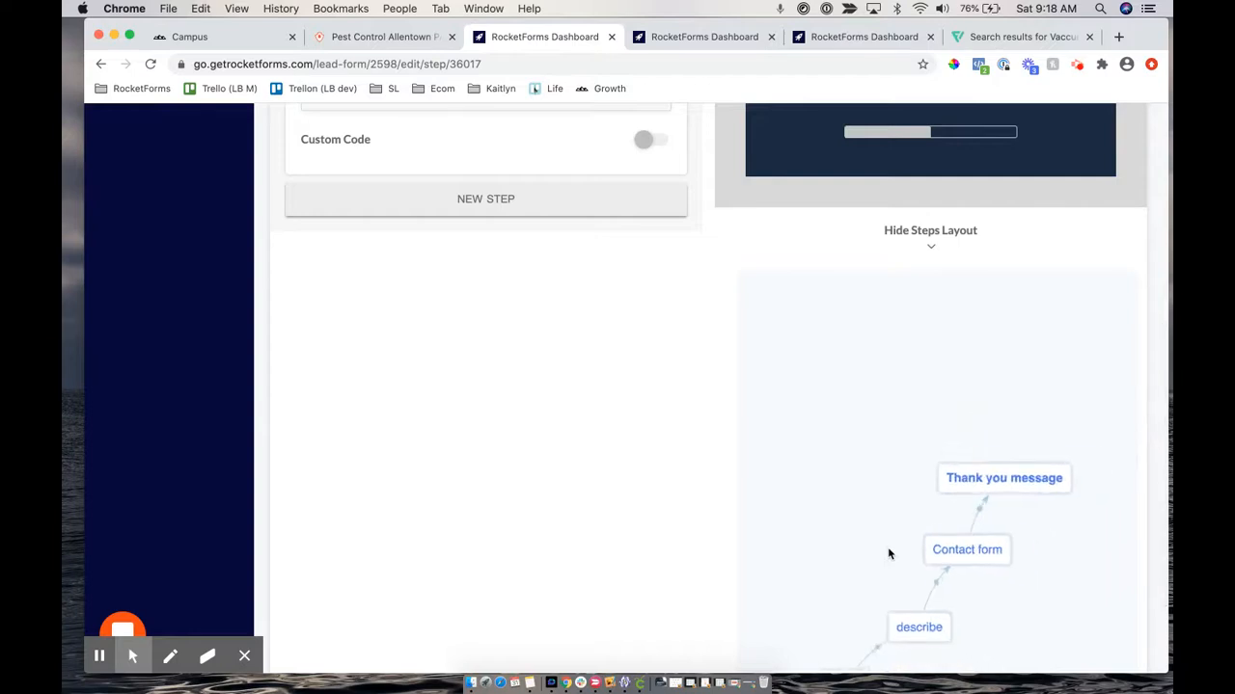
pyautogui.click(956, 549)
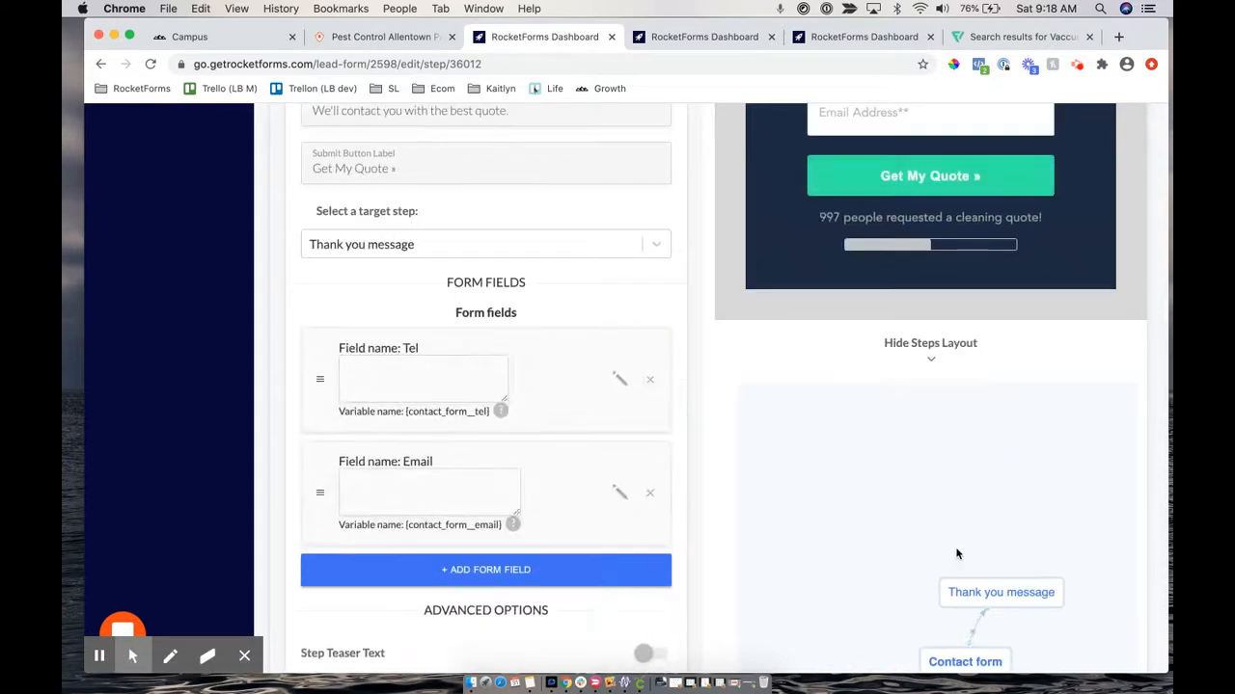
pyautogui.scroll(-5, 505, 516)
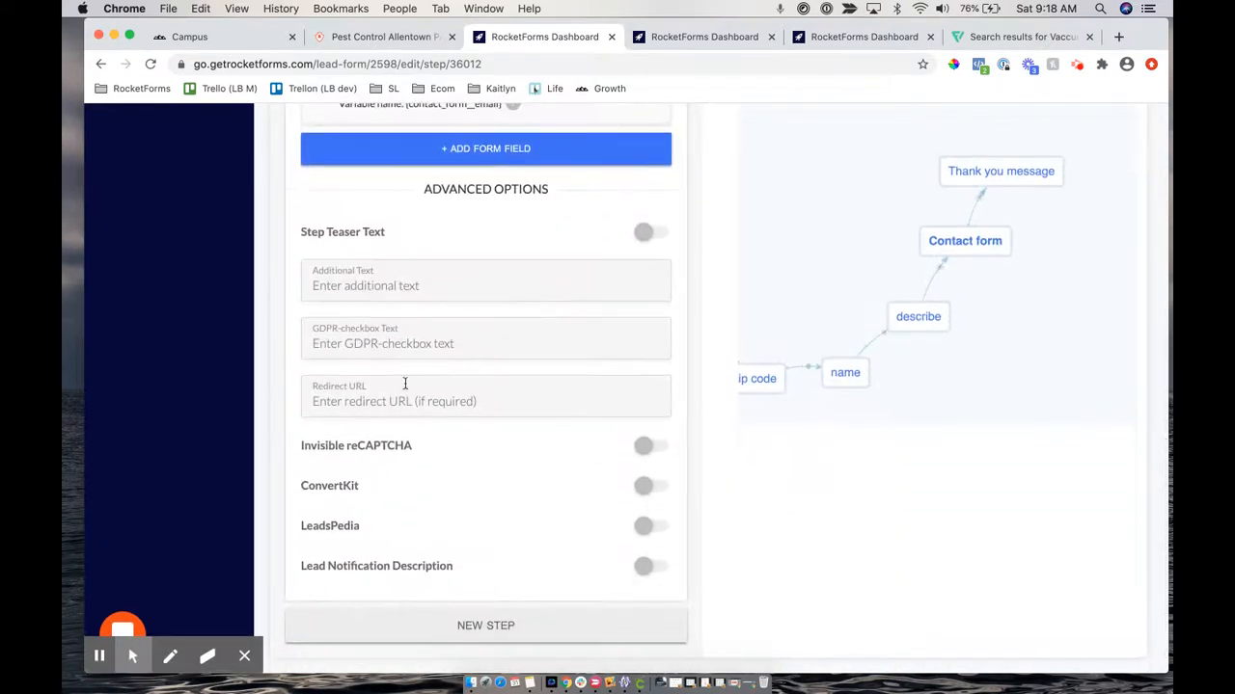
pyautogui.click(383, 393)
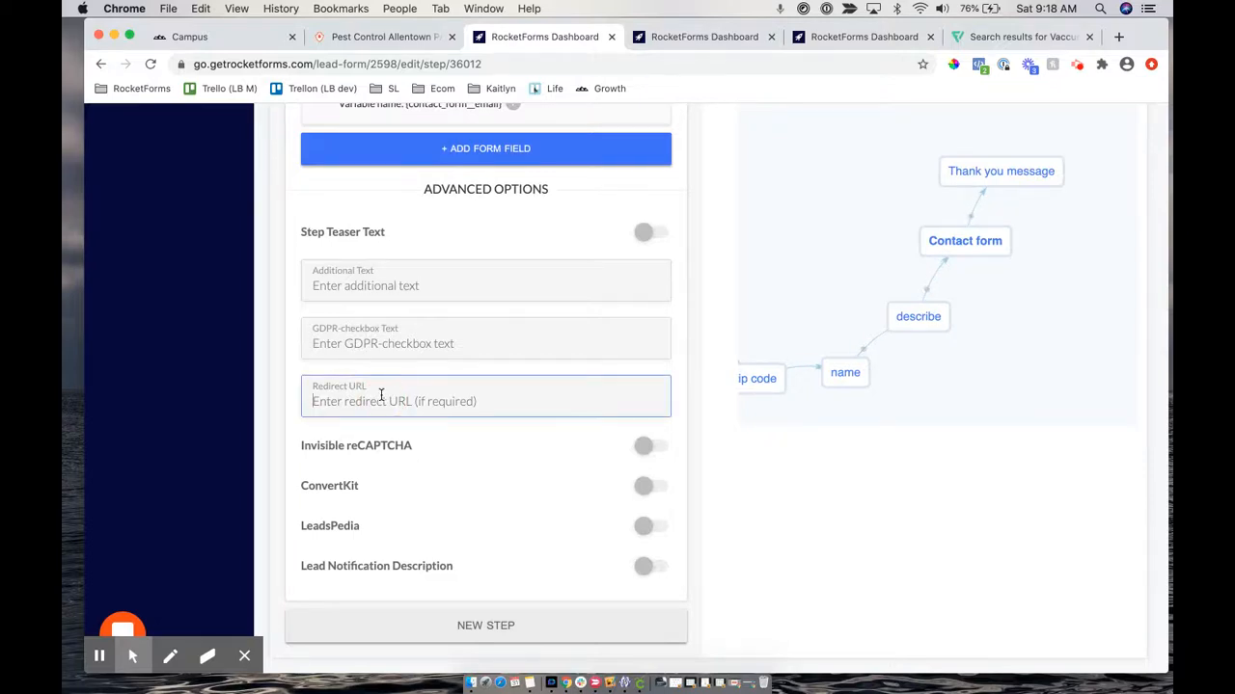
pyautogui.write('https://yourdomain.com/')
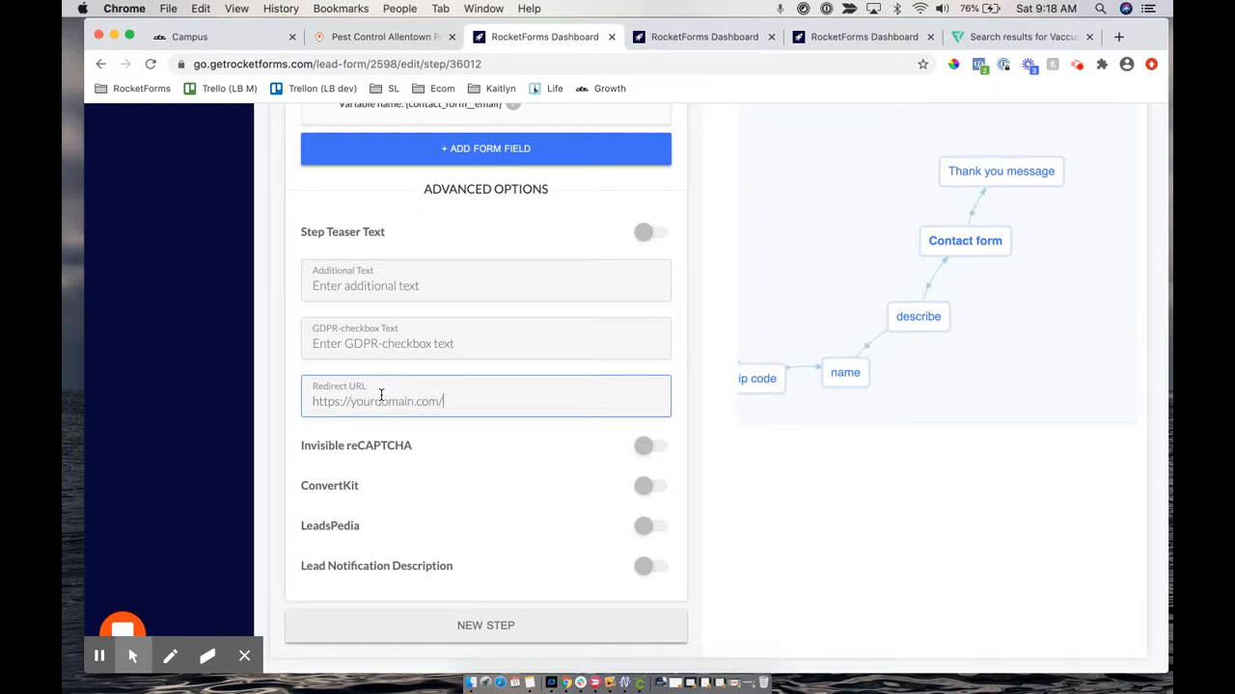
pyautogui.write('thank-you')
# Pan the steps diagram to view the whole seven-step flow
pyautogui.scroll(5, 679, 310)
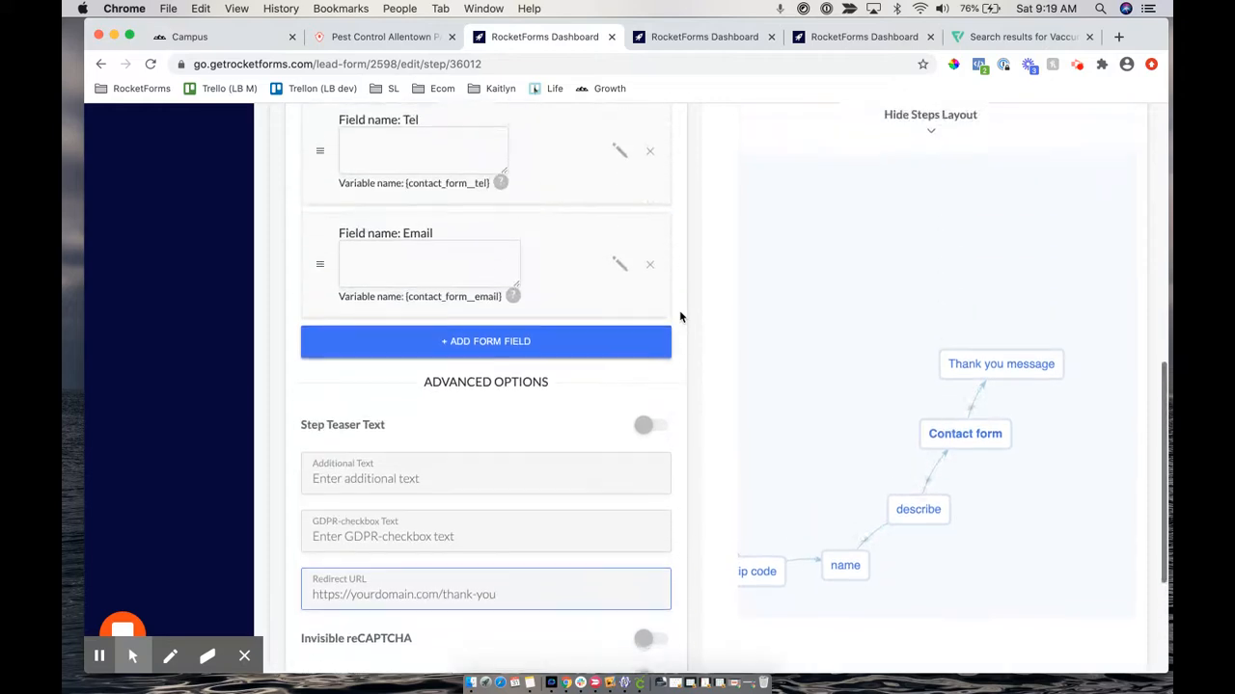
pyautogui.scroll(8, 679, 317)
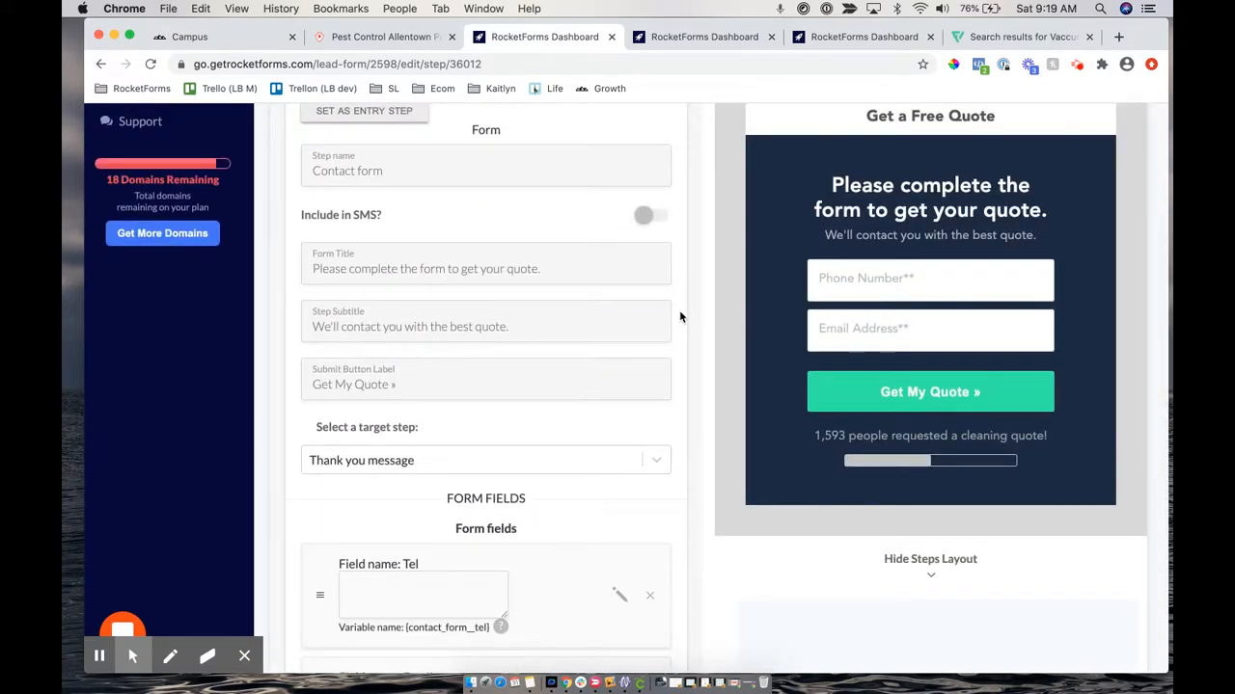
pyautogui.scroll(-5, 679, 316)
pyautogui.scroll(-4, 679, 316)
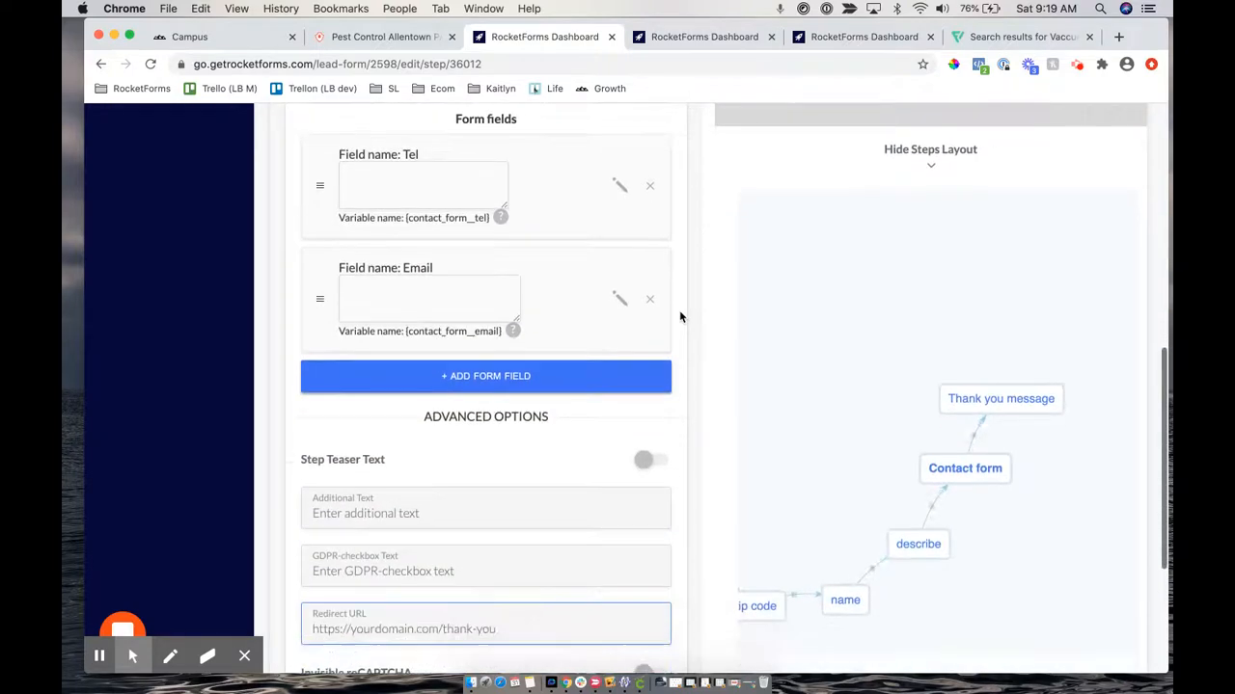
pyautogui.moveTo(949, 401); pyautogui.dragTo(1006, 280)
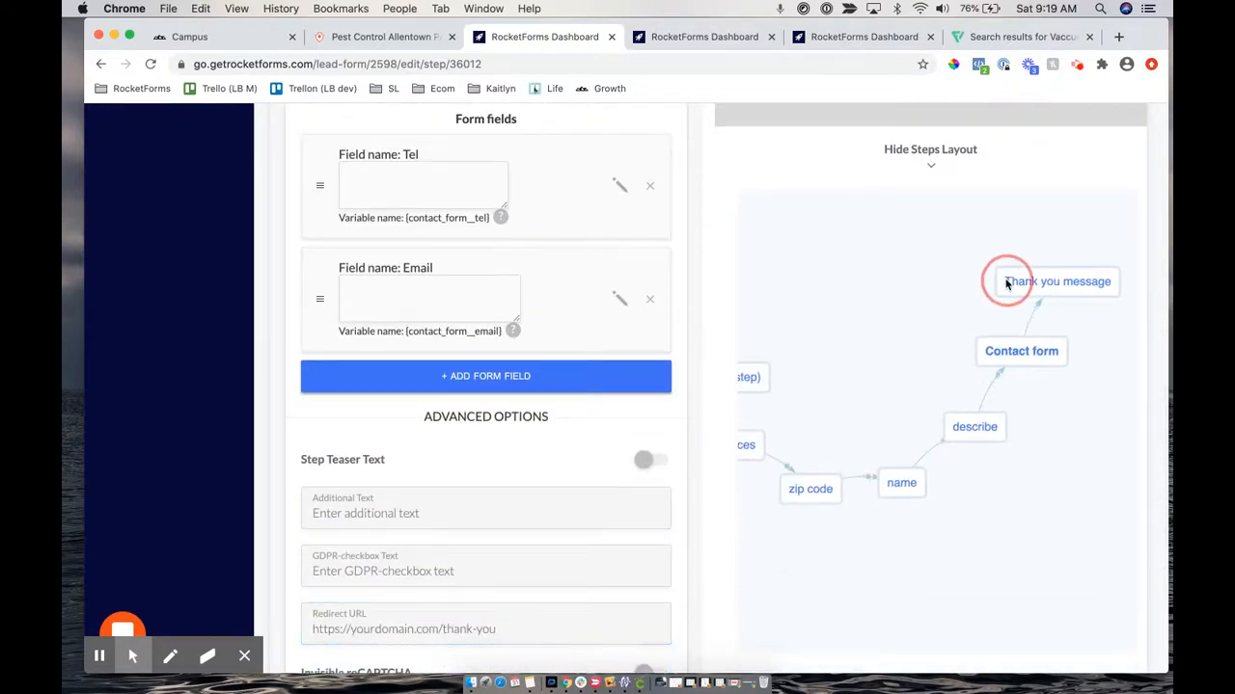
pyautogui.click(835, 492)
pyautogui.moveTo(772, 412); pyautogui.dragTo(869, 220)
pyautogui.moveTo(1101, 330); pyautogui.dragTo(1073, 376)
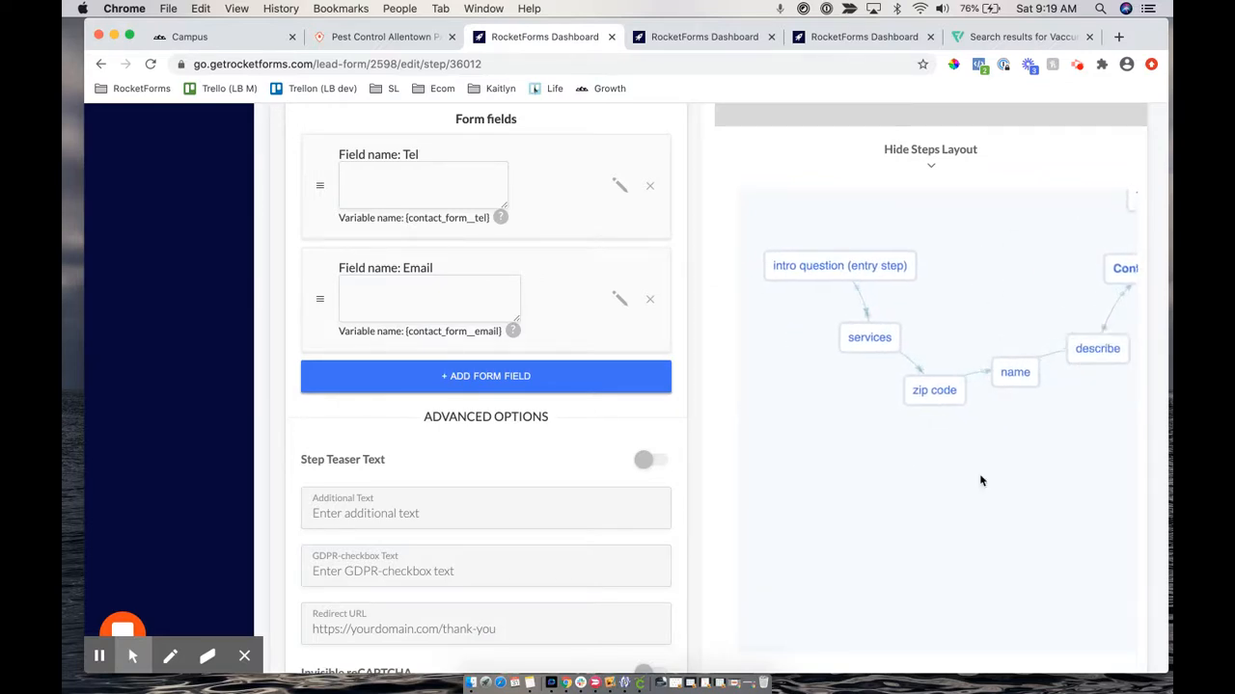
pyautogui.scroll(-4, 981, 480)
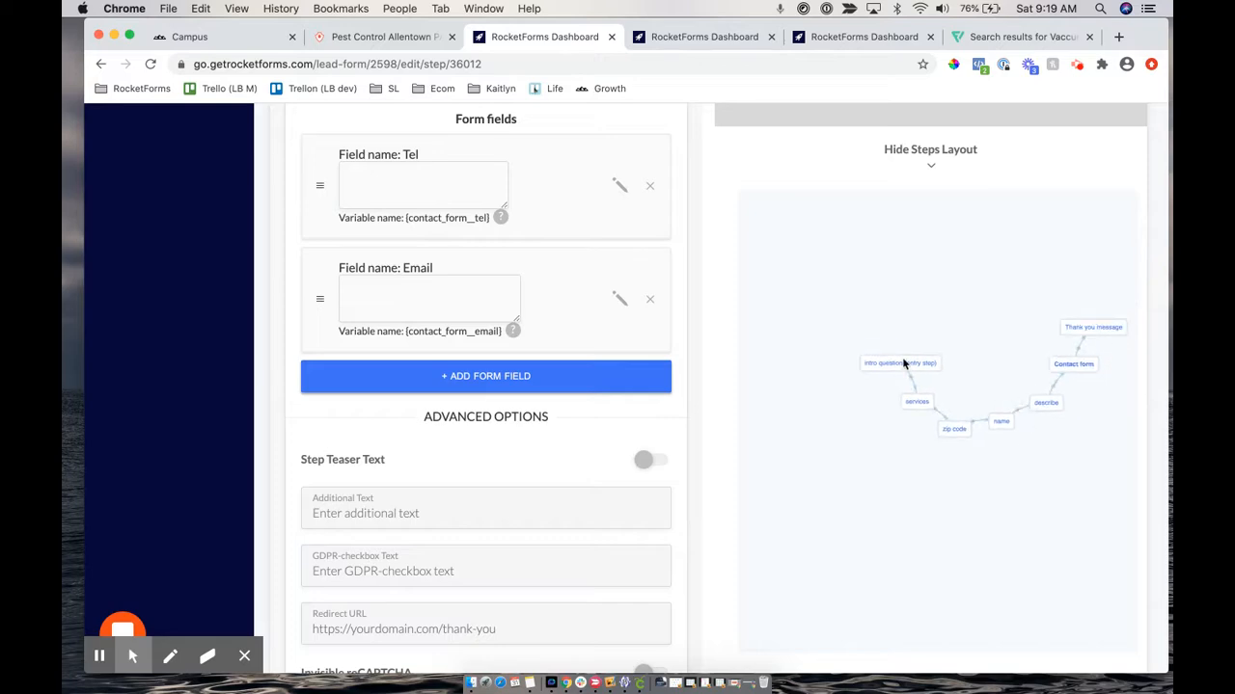
pyautogui.moveTo(887, 361); pyautogui.dragTo(832, 331)
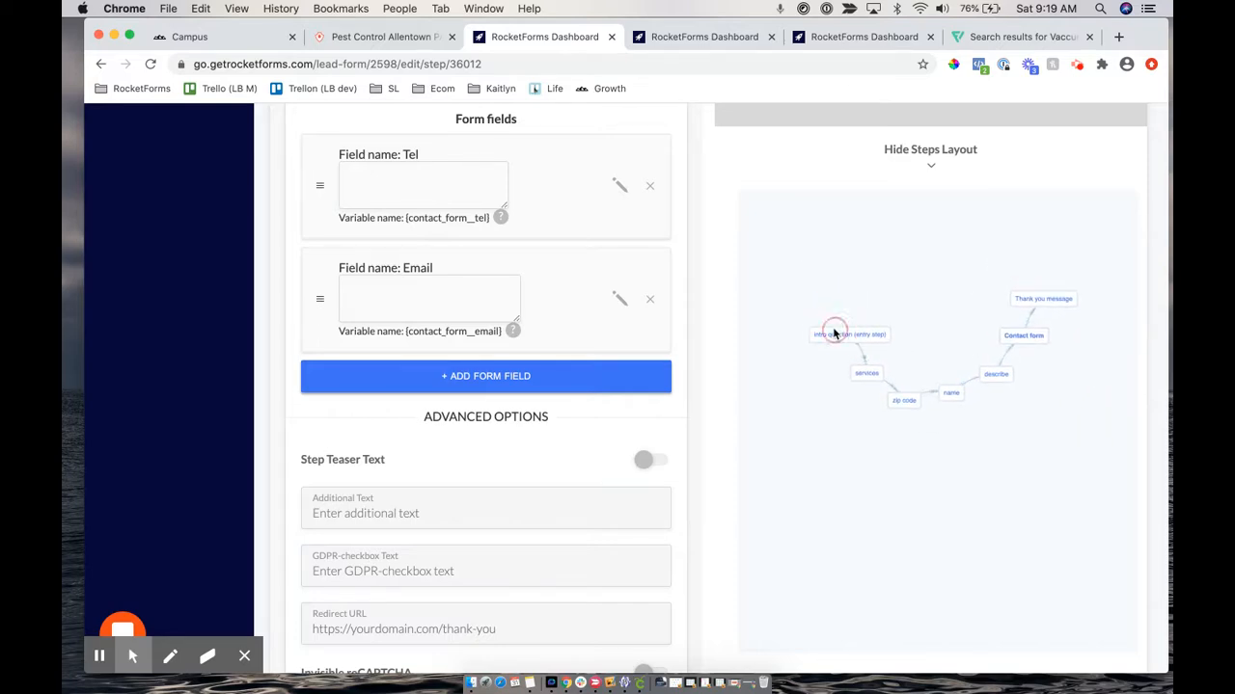
# Start a blank new step from the bottom of the contact form editor
pyautogui.scroll(7, 635, 245)
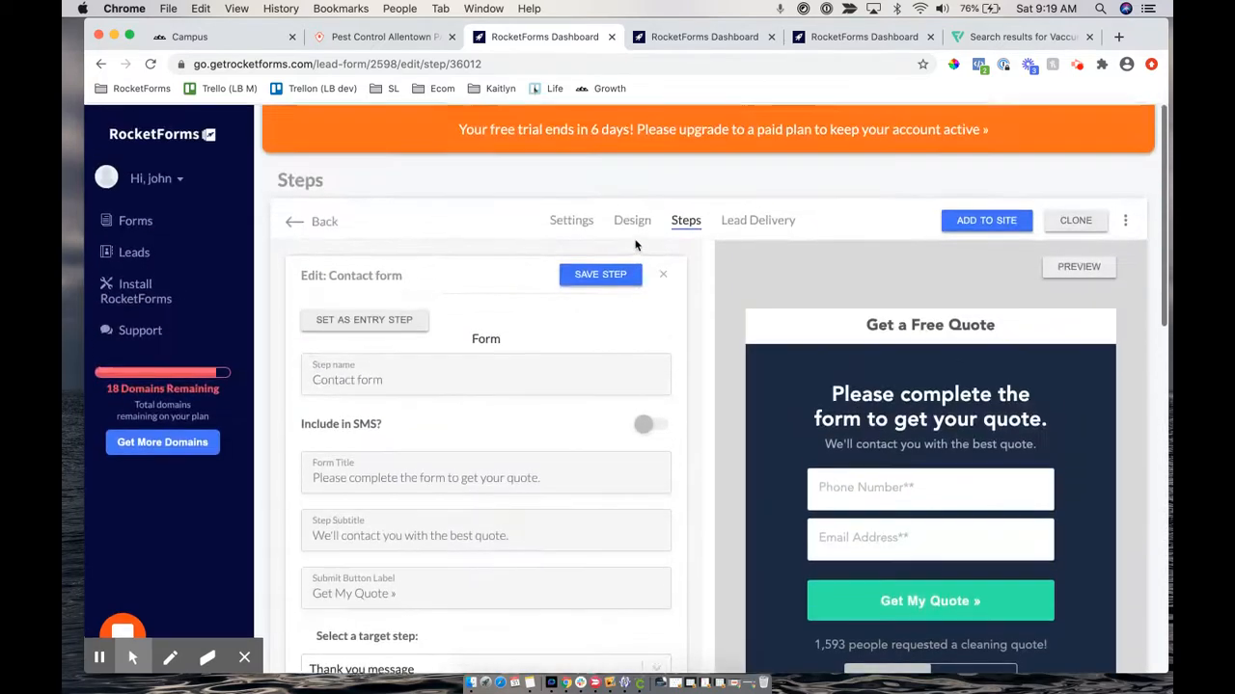
pyautogui.scroll(-5, 635, 245)
pyautogui.scroll(-5, 635, 245)
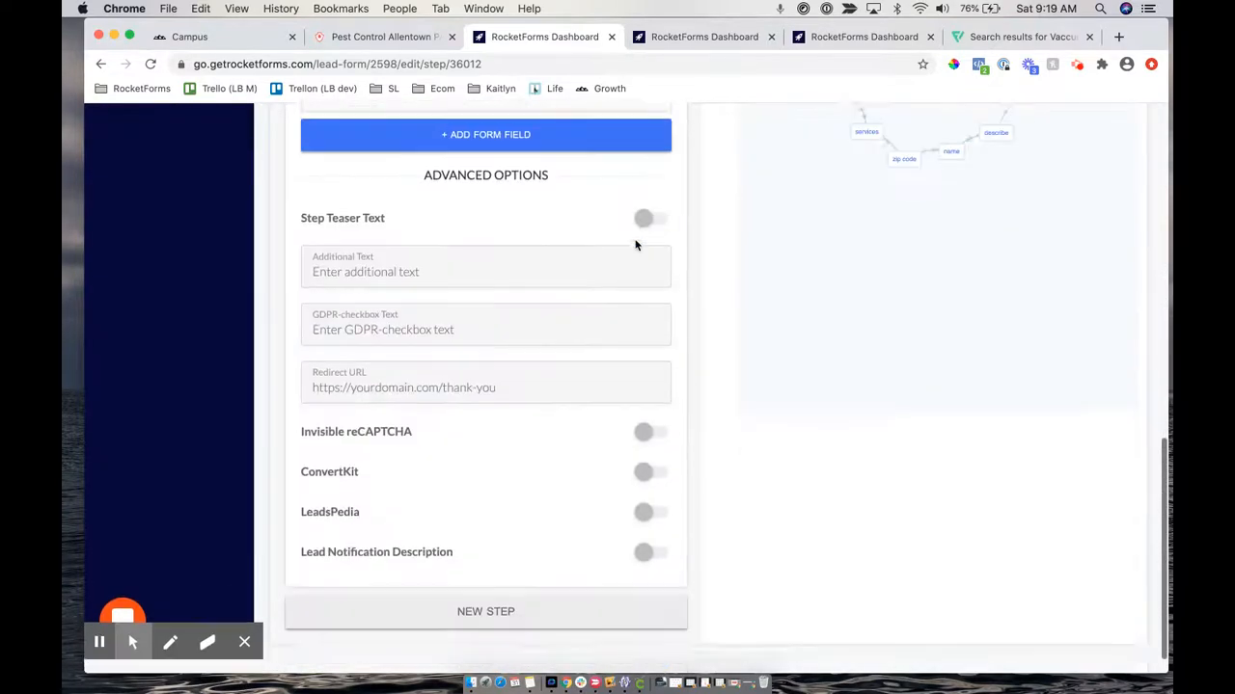
pyautogui.click(500, 633)
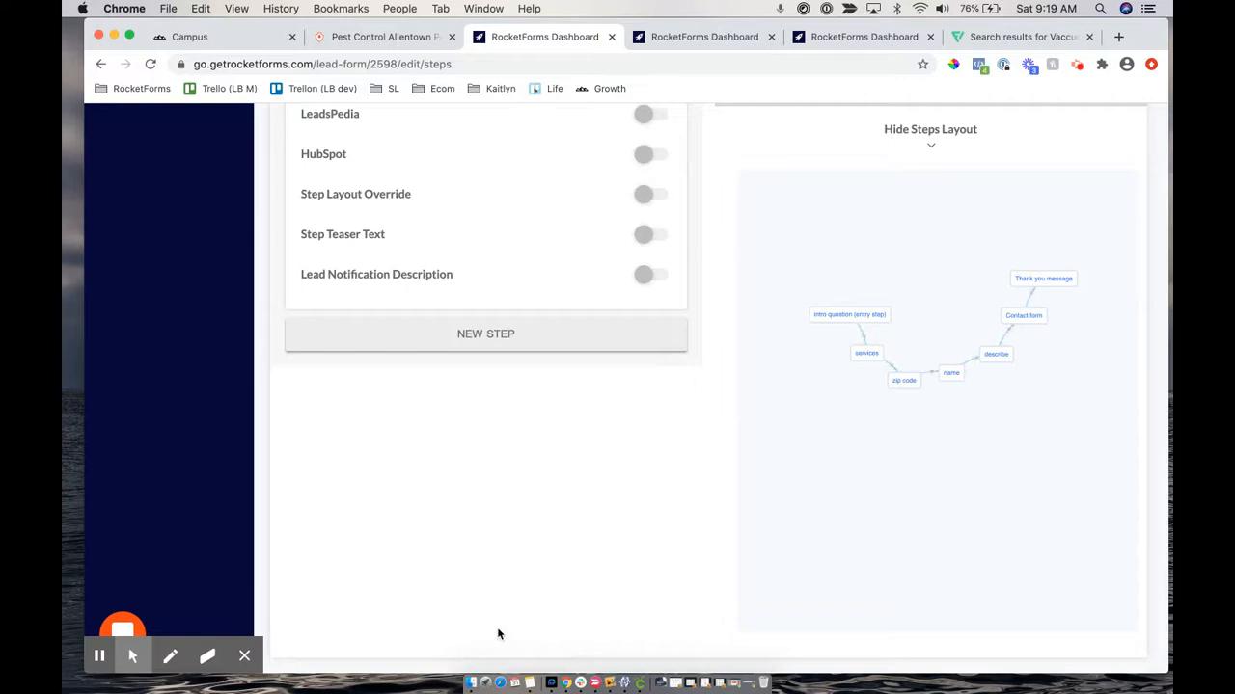
# Set the new step's type to Form, then change it to Text block
pyautogui.scroll(2, 500, 280)
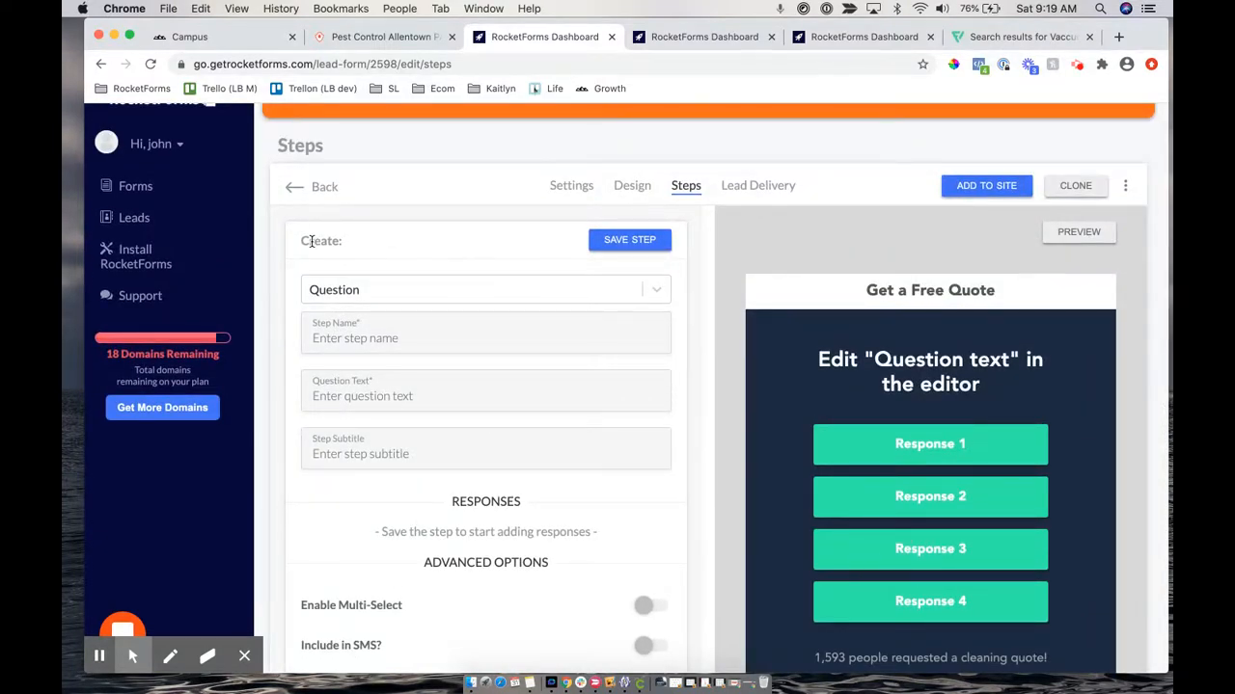
pyautogui.moveTo(301, 242); pyautogui.dragTo(354, 246)
pyautogui.click(369, 290)
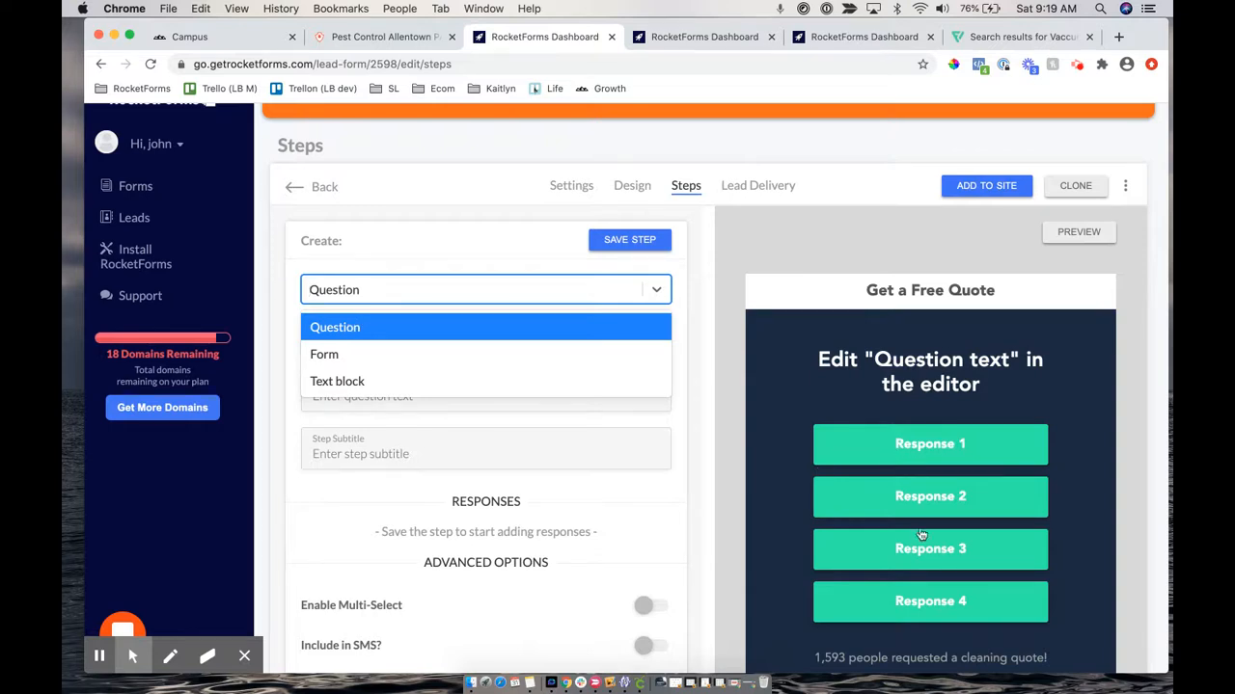
pyautogui.click(338, 353)
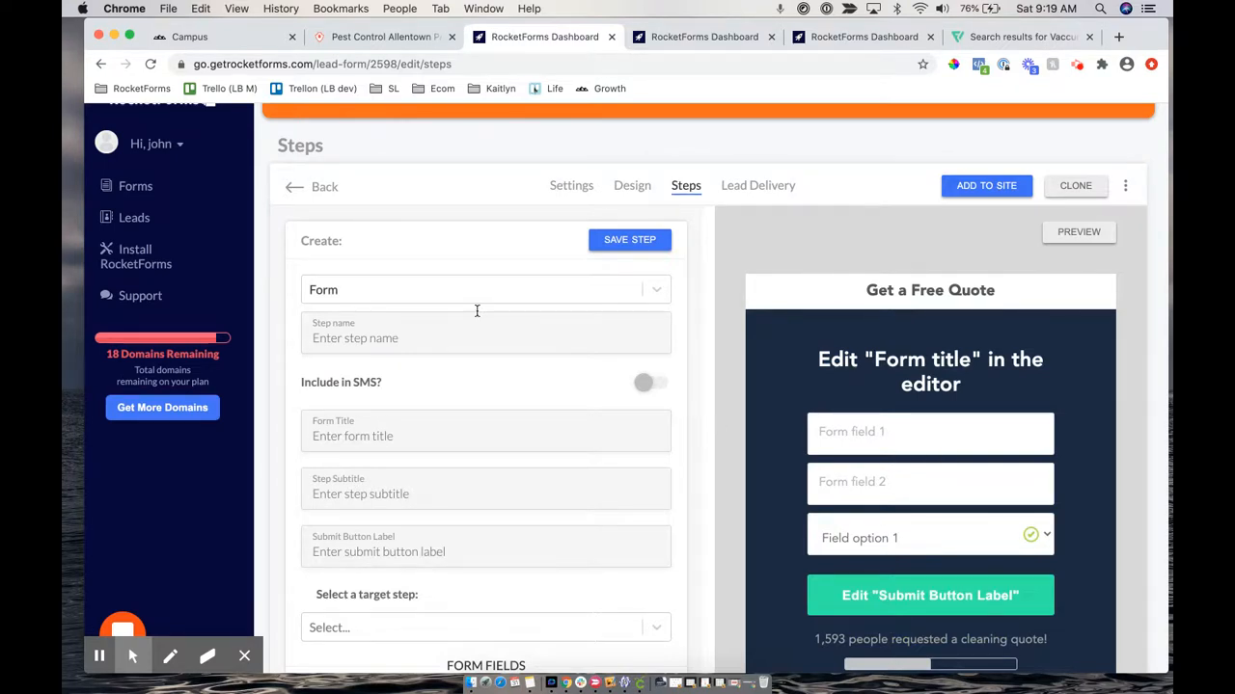
pyautogui.click(423, 294)
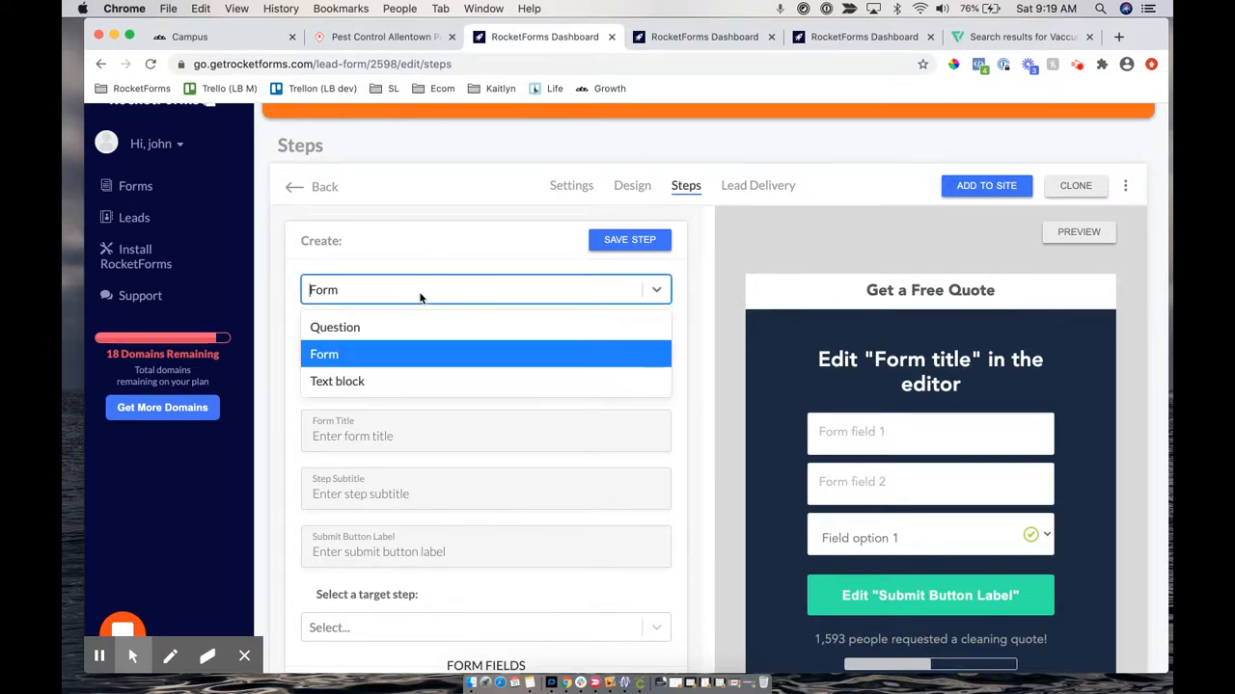
pyautogui.click(360, 381)
pyautogui.scroll(-2, 866, 468)
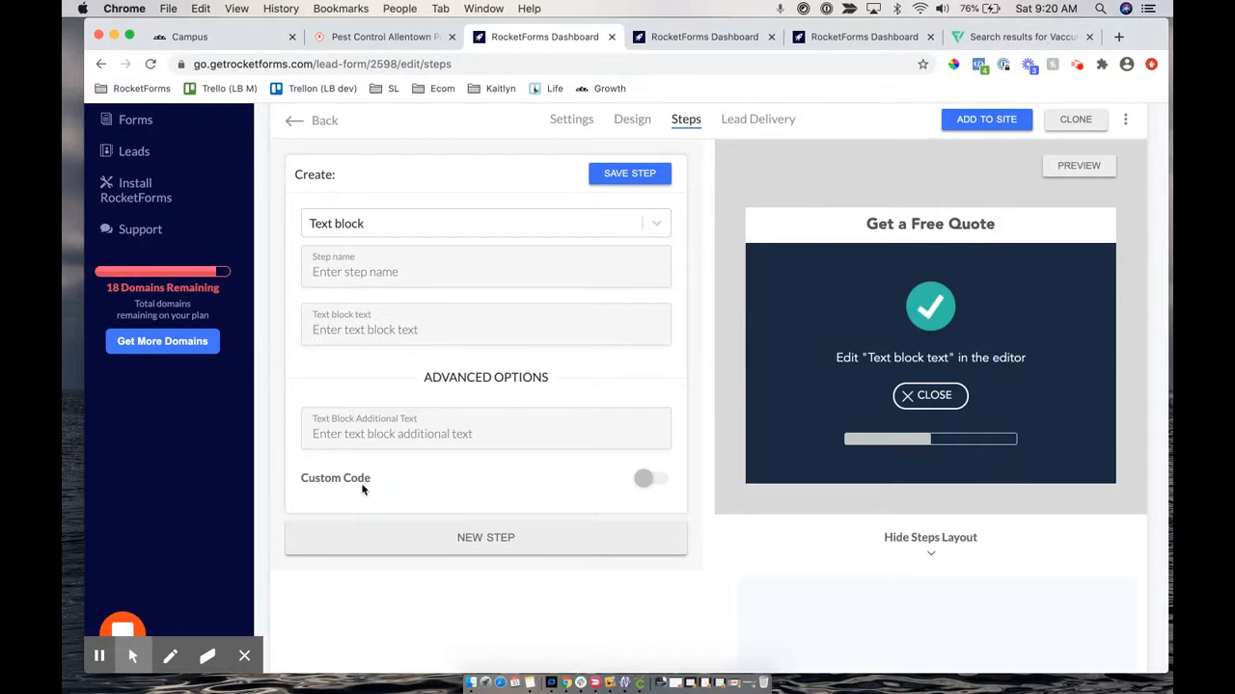
pyautogui.moveTo(302, 479); pyautogui.dragTo(395, 482)
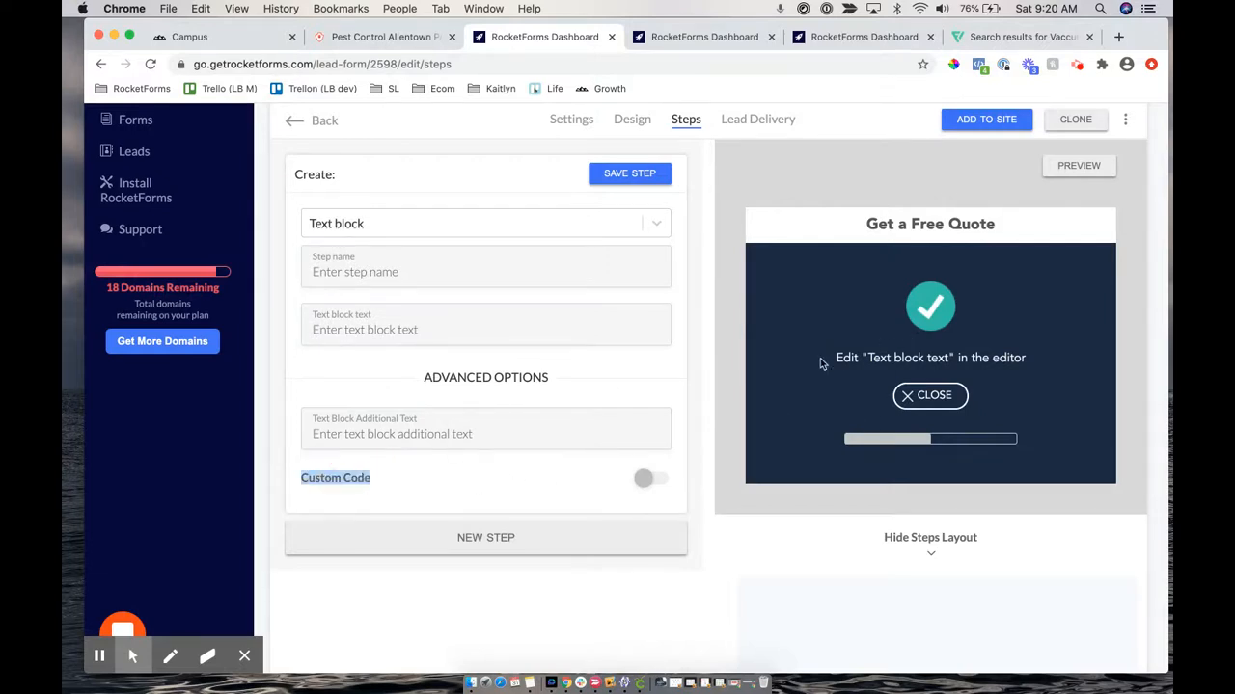
pyautogui.click(644, 481)
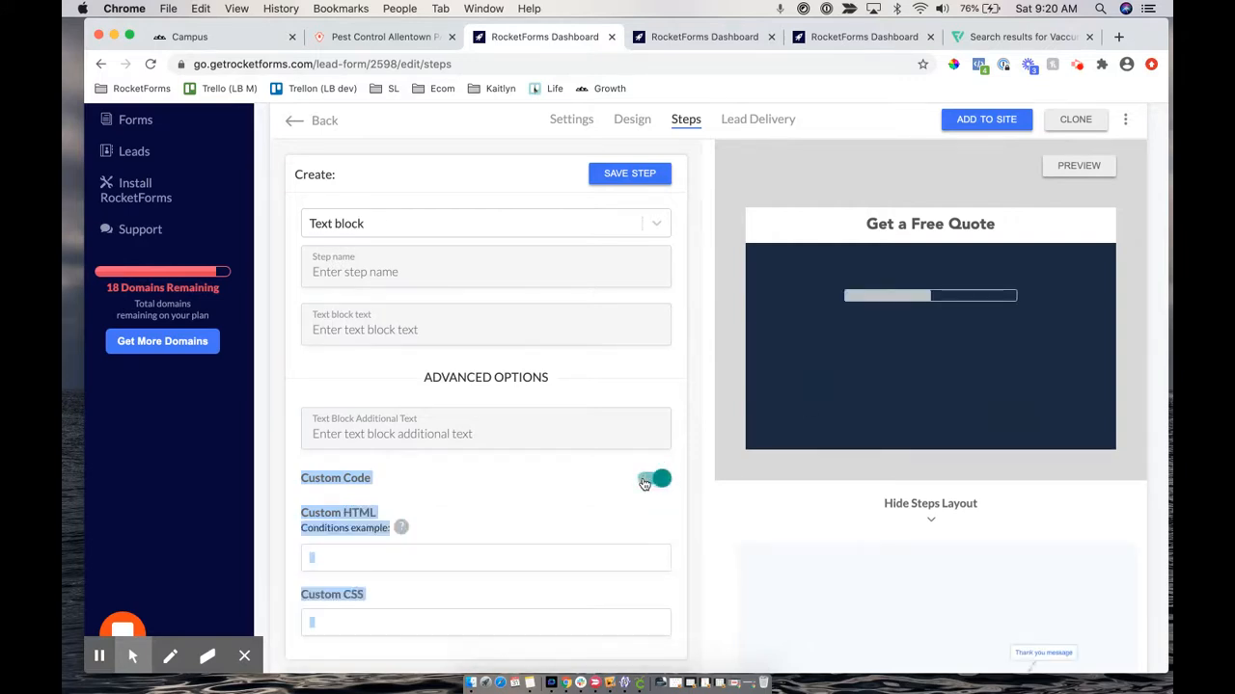
pyautogui.scroll(-3, 644, 483)
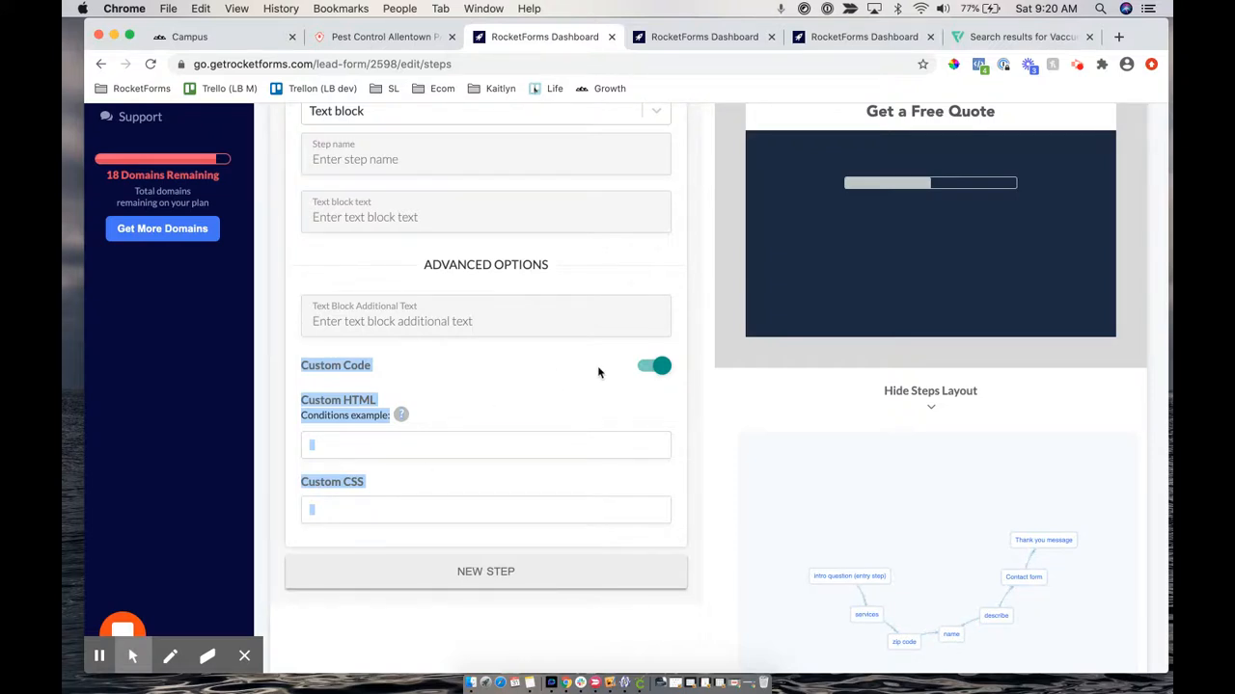
pyautogui.click(659, 371)
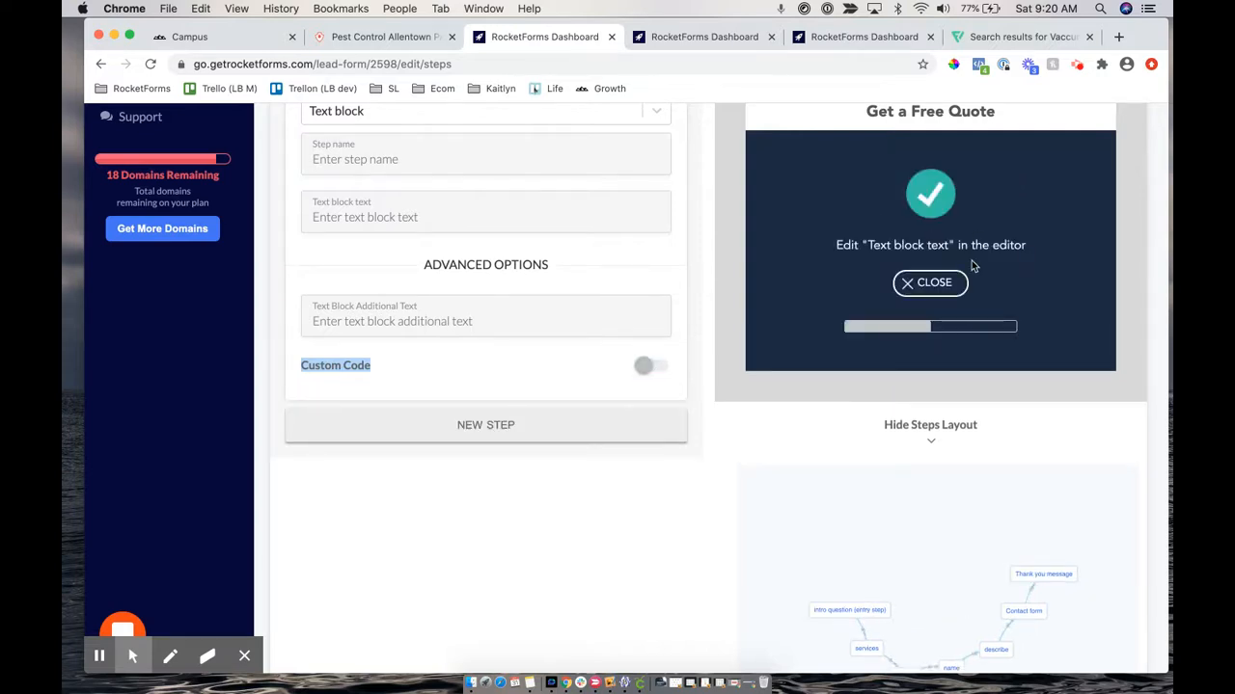
pyautogui.scroll(5, 539, 257)
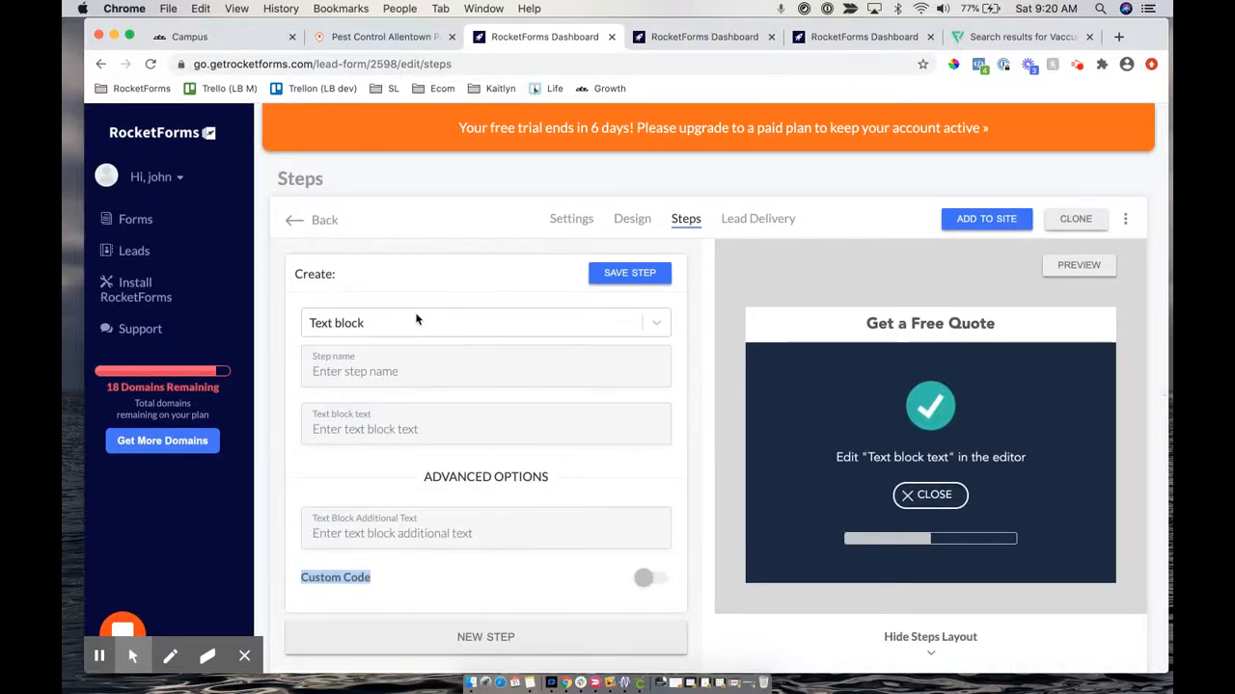
pyautogui.click(361, 331)
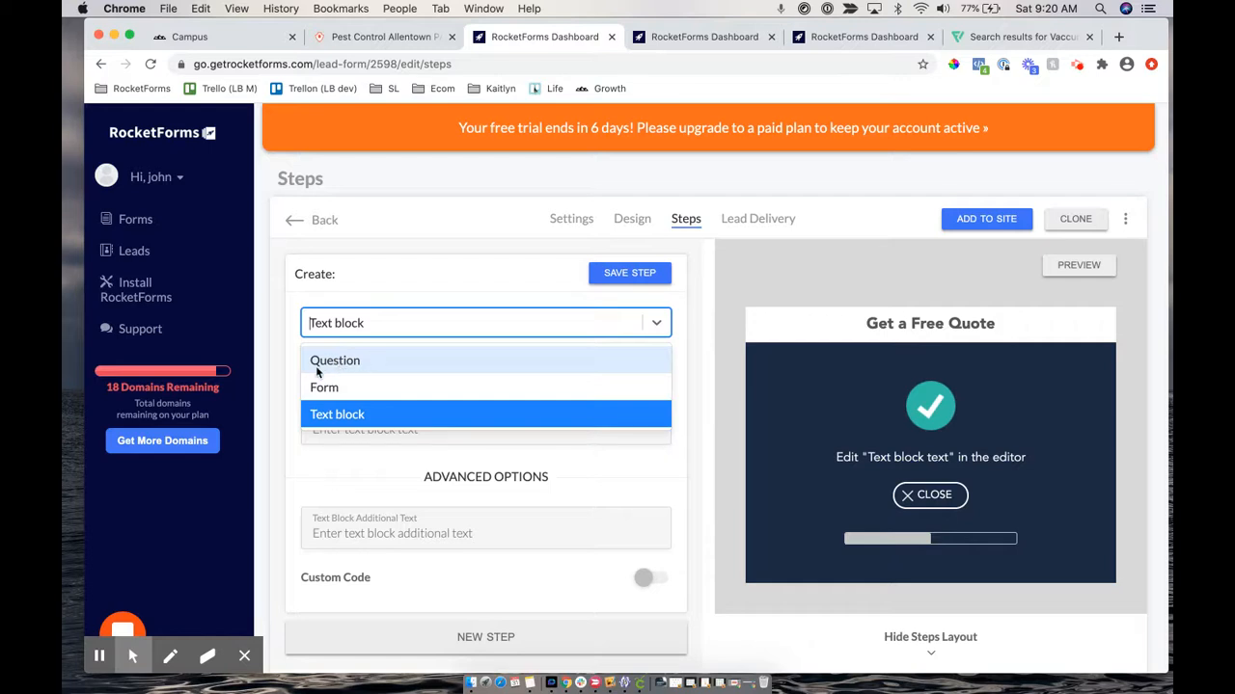
# Make the new step a Question named 'when' asking 'When do you need this service?'
pyautogui.click(359, 363)
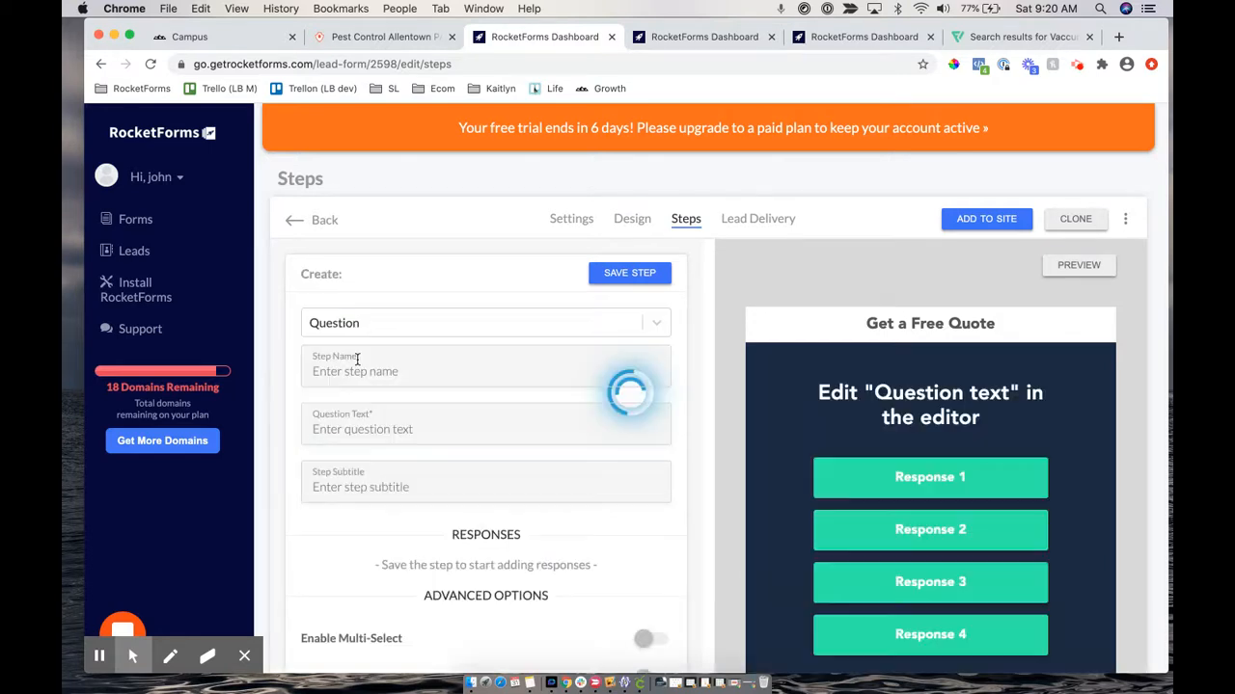
pyautogui.click(418, 377)
pyautogui.write('when')
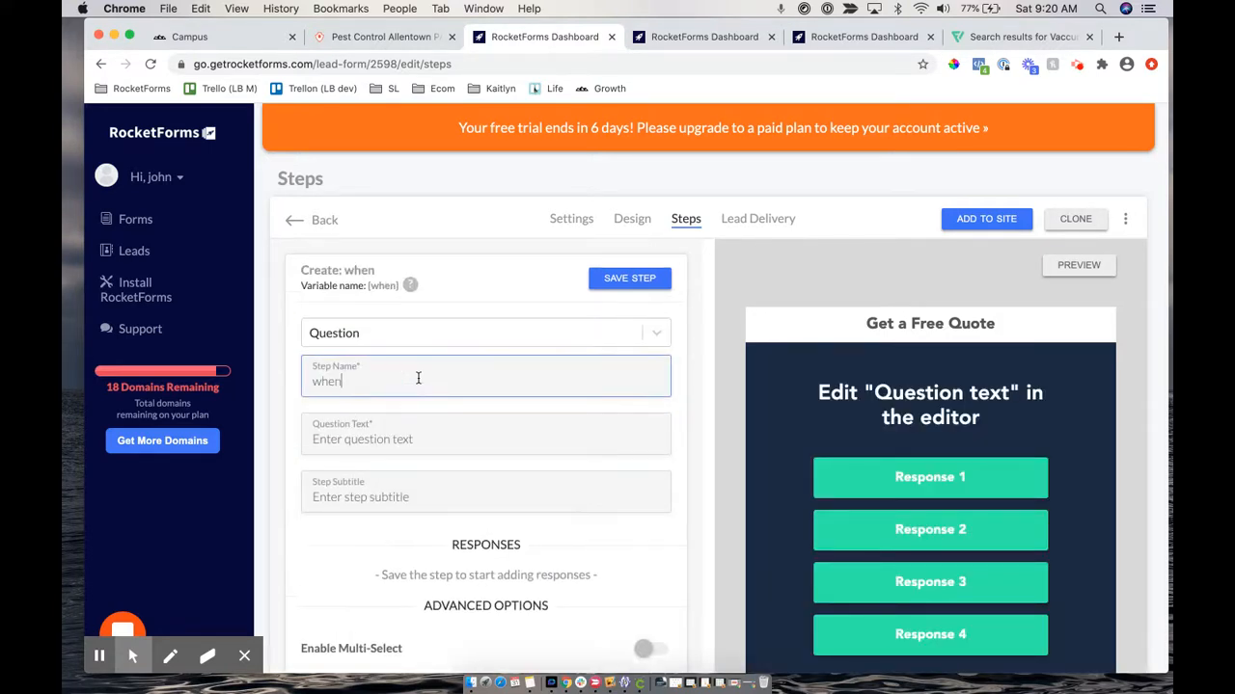
pyautogui.press('Tab')
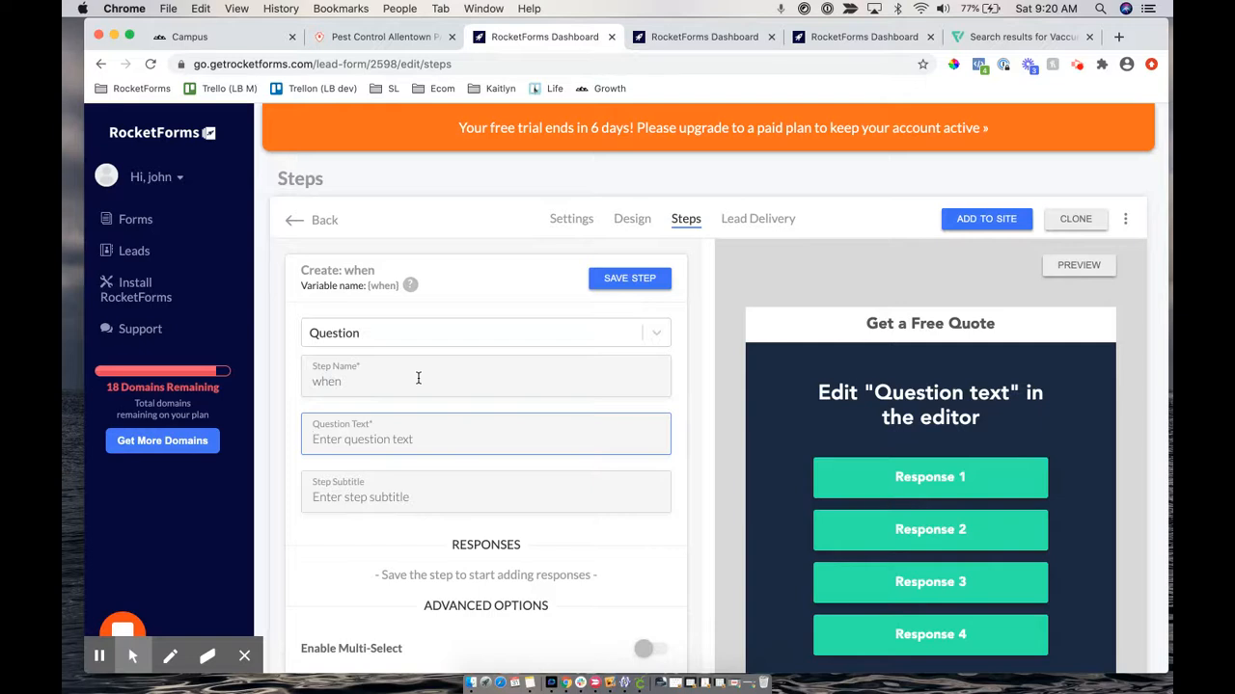
pyautogui.write('Whe')
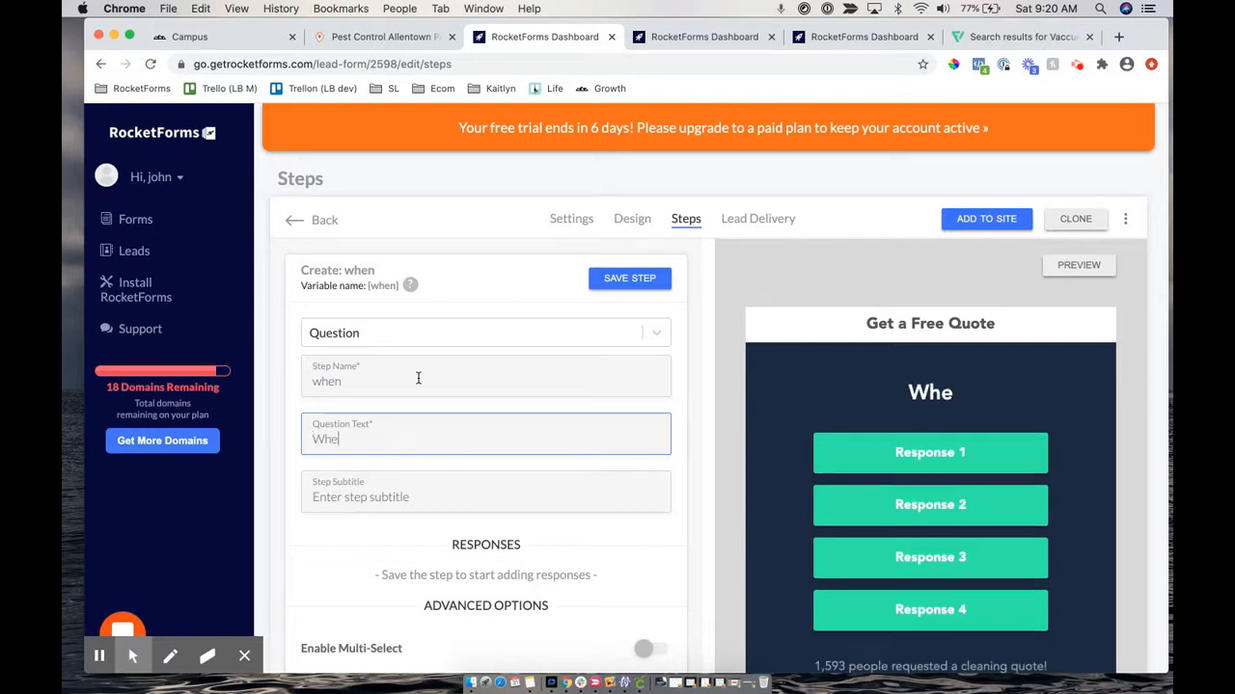
pyautogui.write('n do you need ')
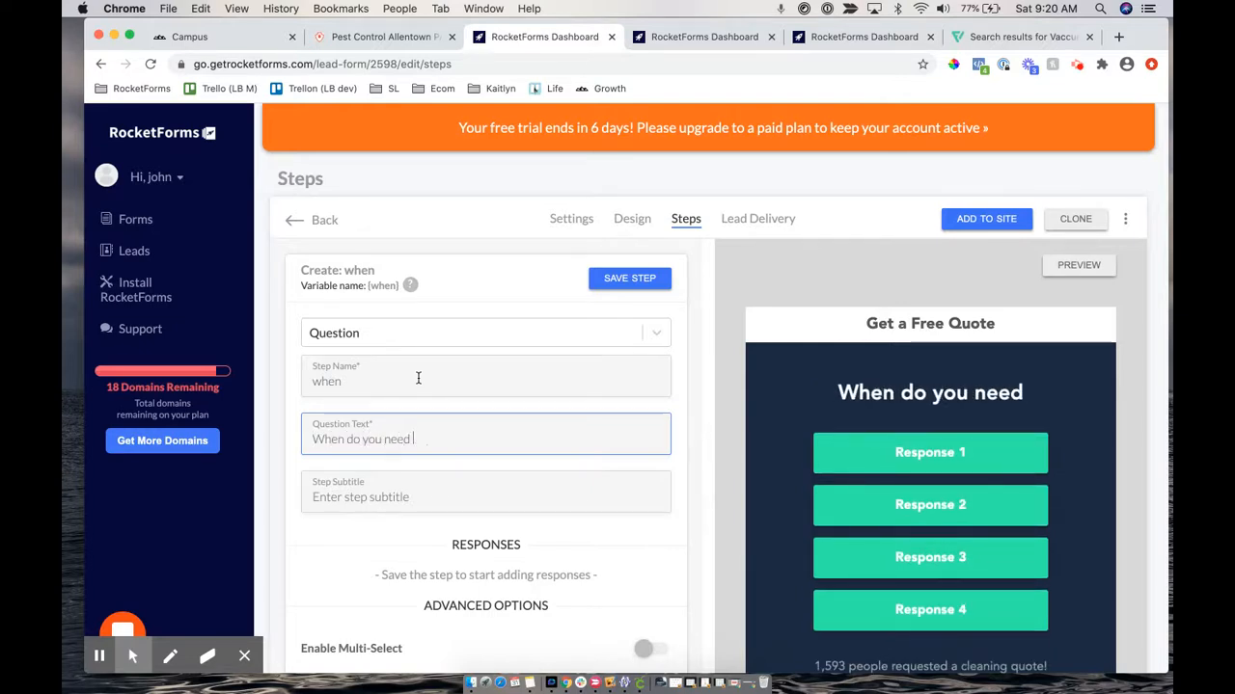
pyautogui.write('this service?')
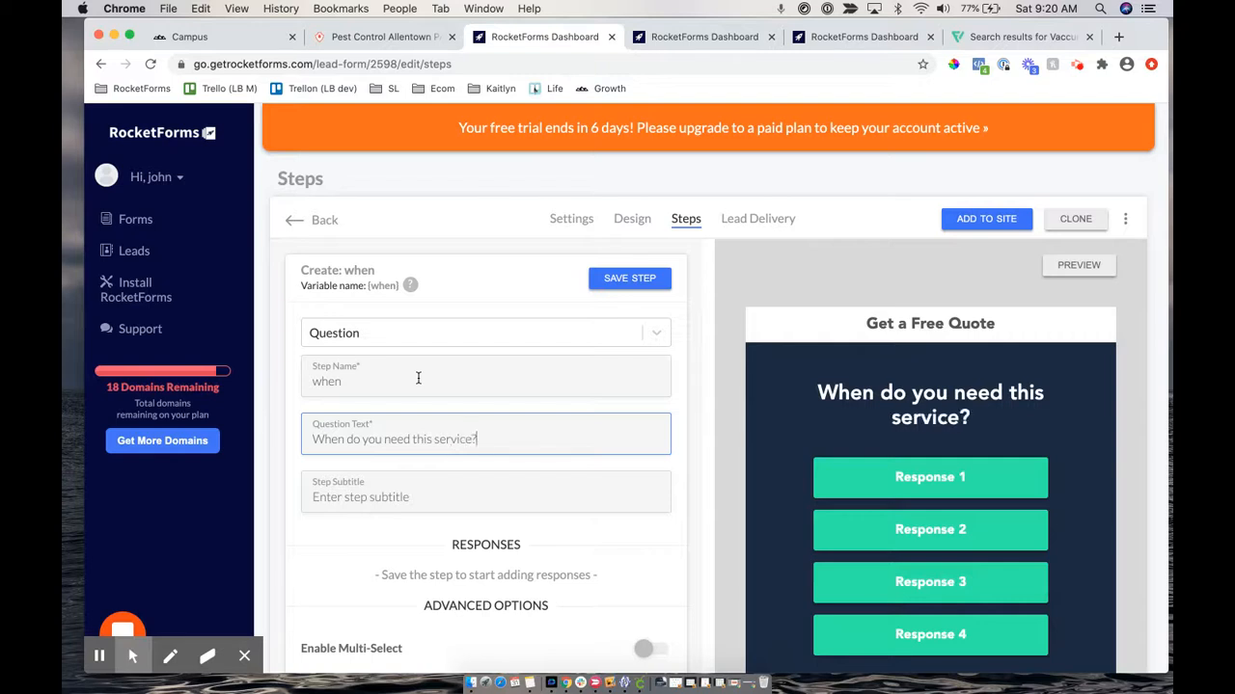
# Set the step subtitle to 'Almost there!'
pyautogui.click(374, 489)
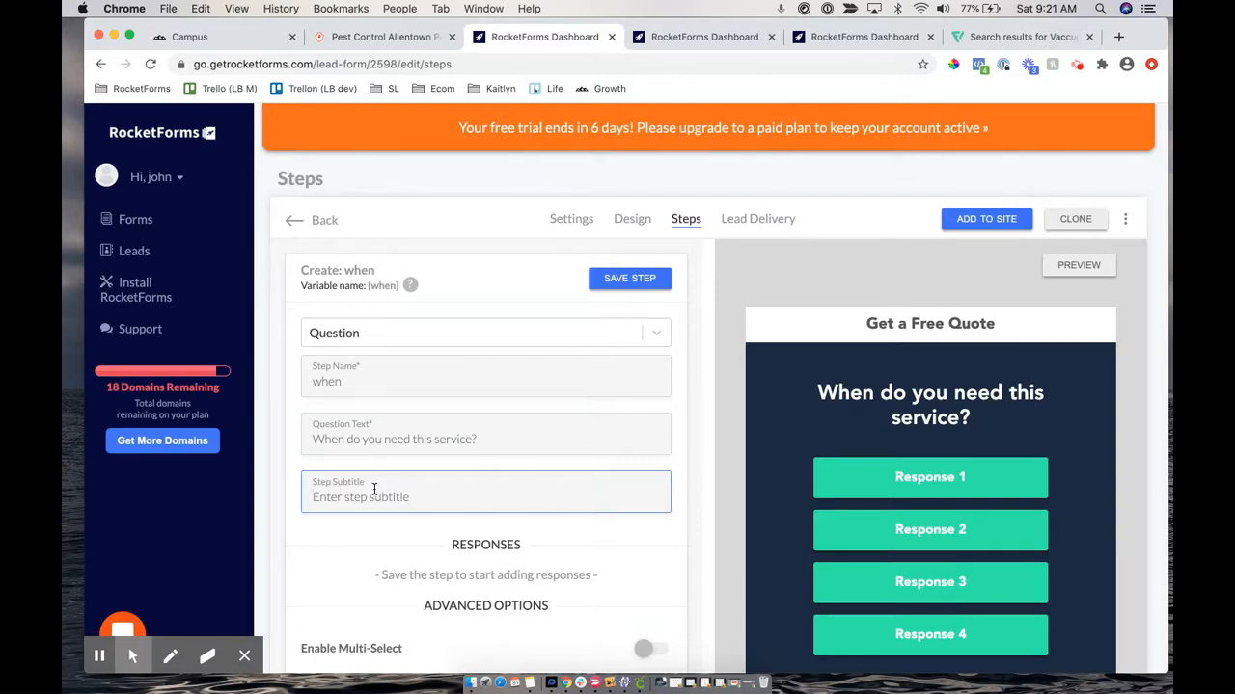
pyautogui.write('Click')
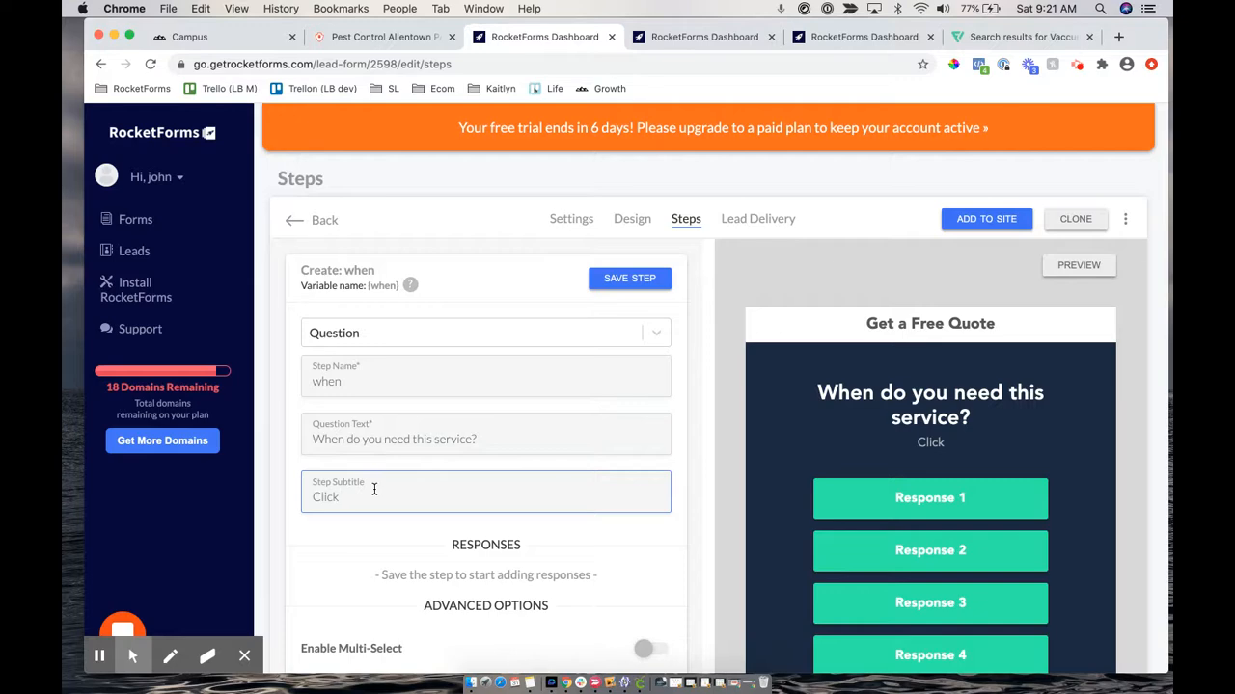
pyautogui.press('BackSpace')
pyautogui.press('BackSpace')
pyautogui.press('BackSpace')
pyautogui.press('BackSpace')
pyautogui.press('BackSpace')
pyautogui.press('BackSpace')
pyautogui.scroll(-10, 374, 489)
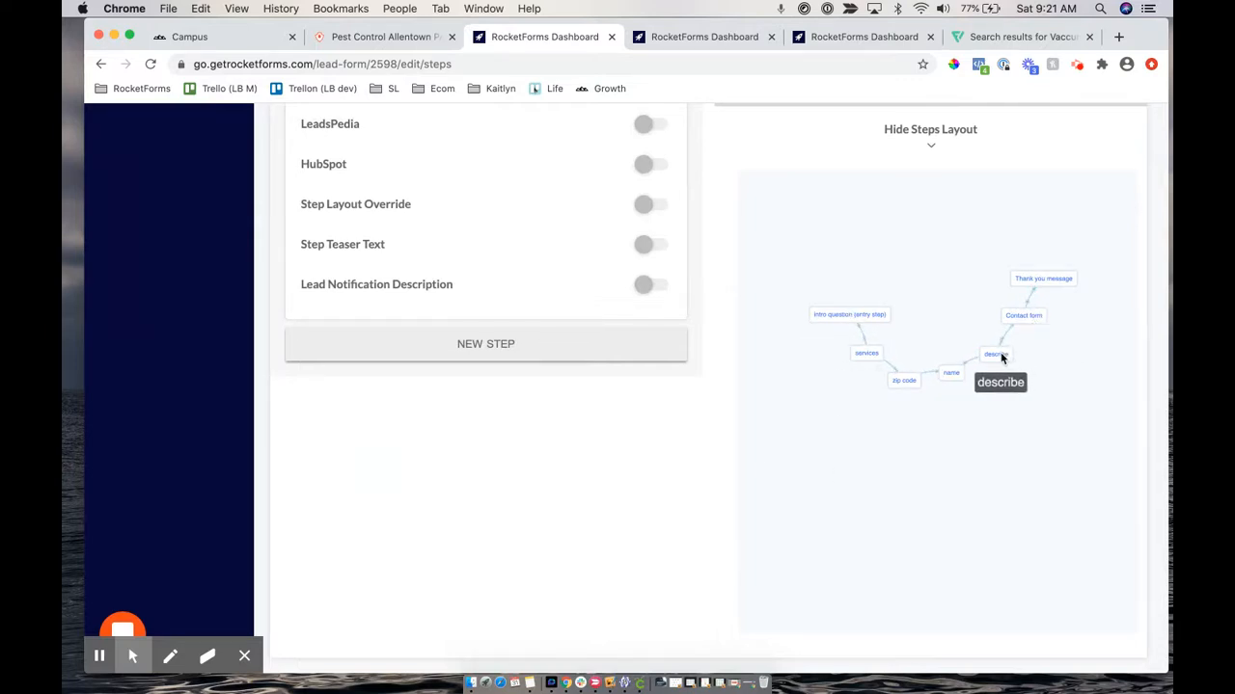
pyautogui.scroll(3, 446, 269)
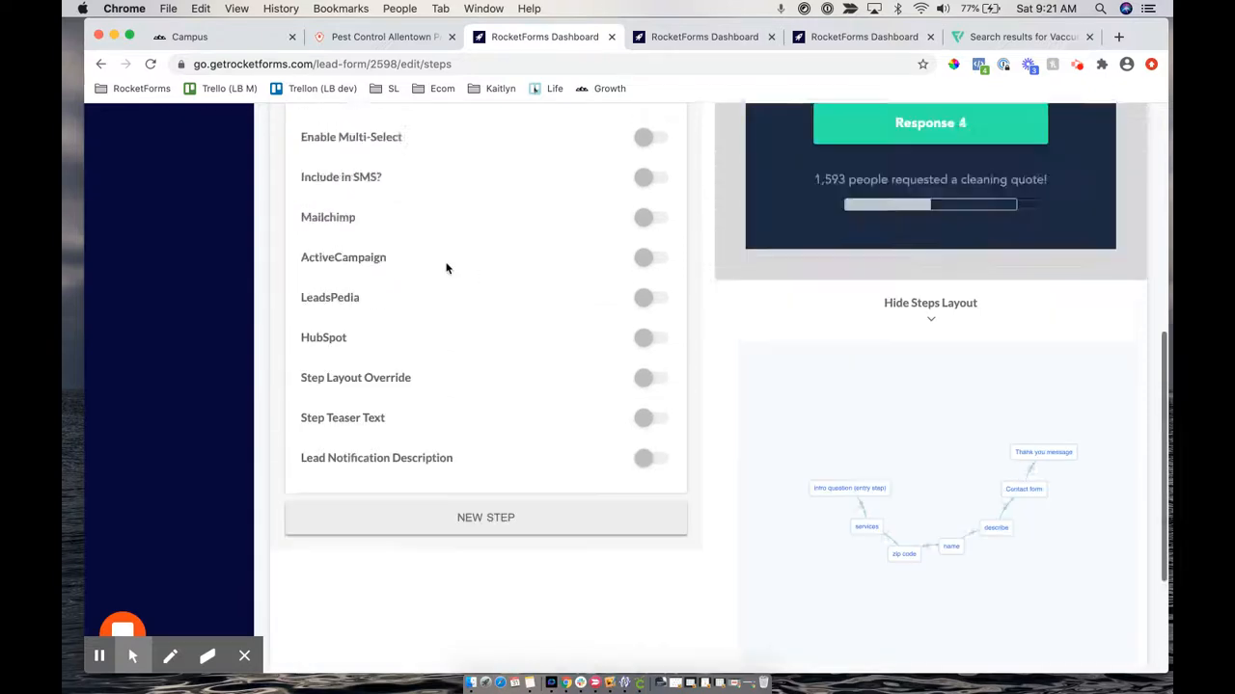
pyautogui.scroll(8, 446, 268)
pyautogui.write('Are')
pyautogui.press('BackSpace')
pyautogui.press('BackSpace')
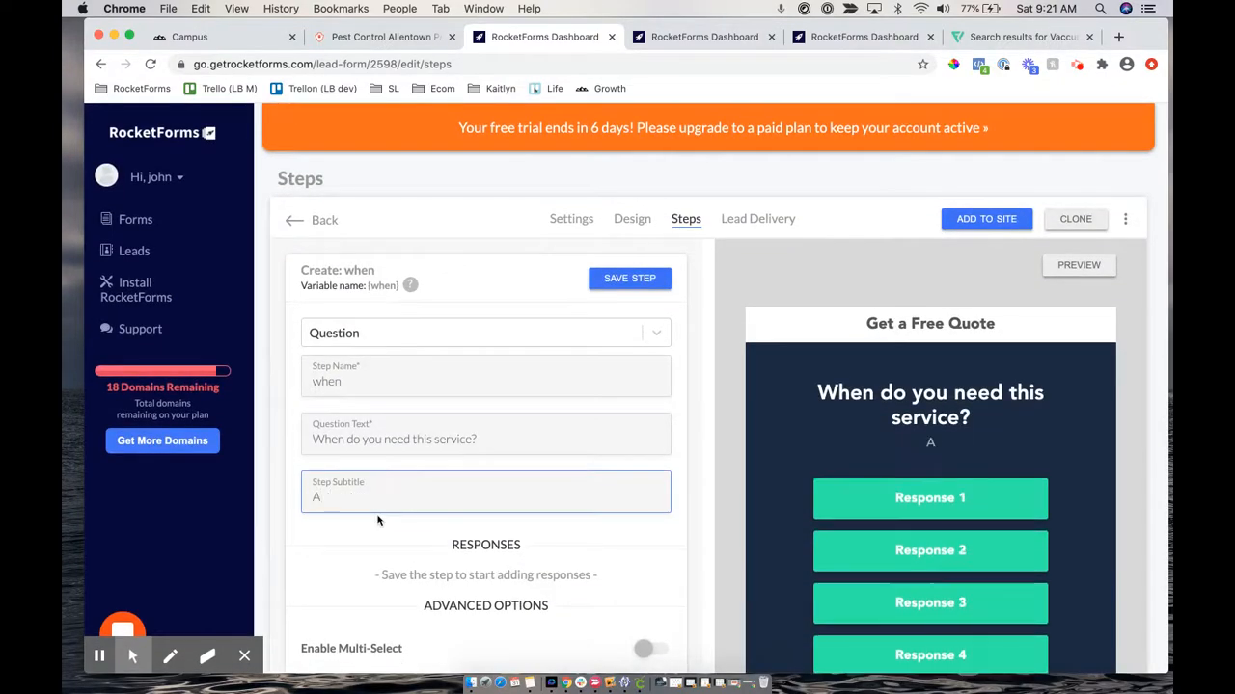
pyautogui.write('lmost there!')
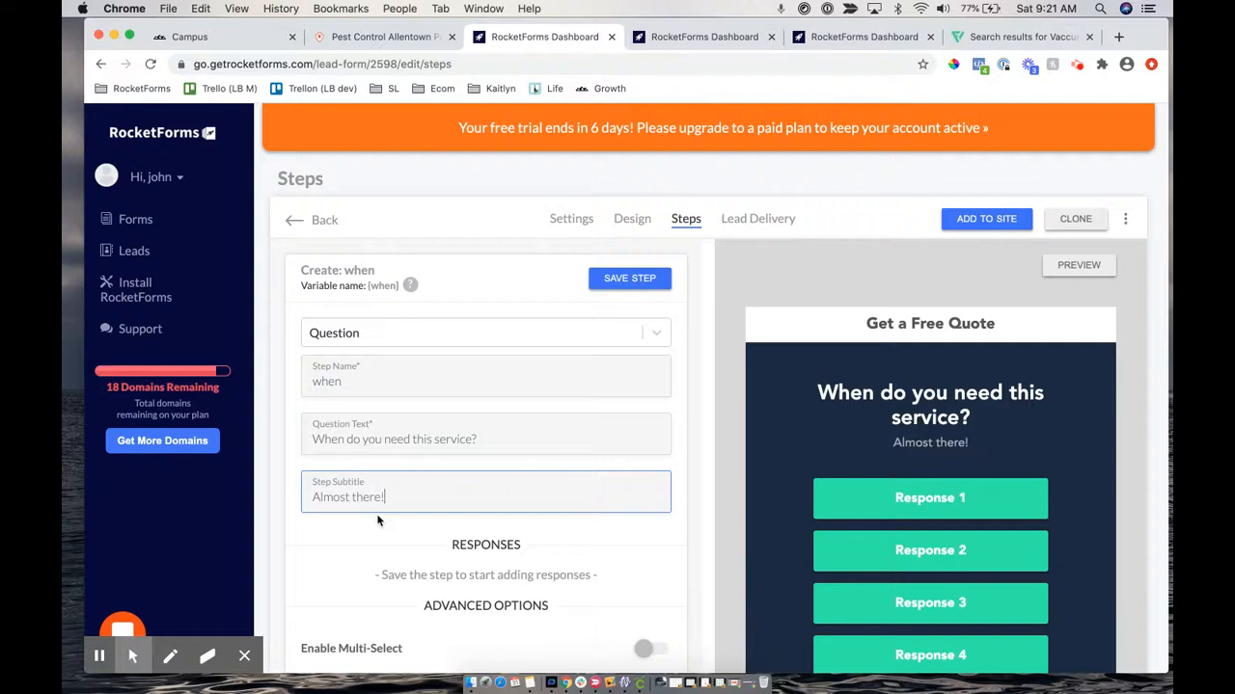
pyautogui.scroll(-1, 566, 452)
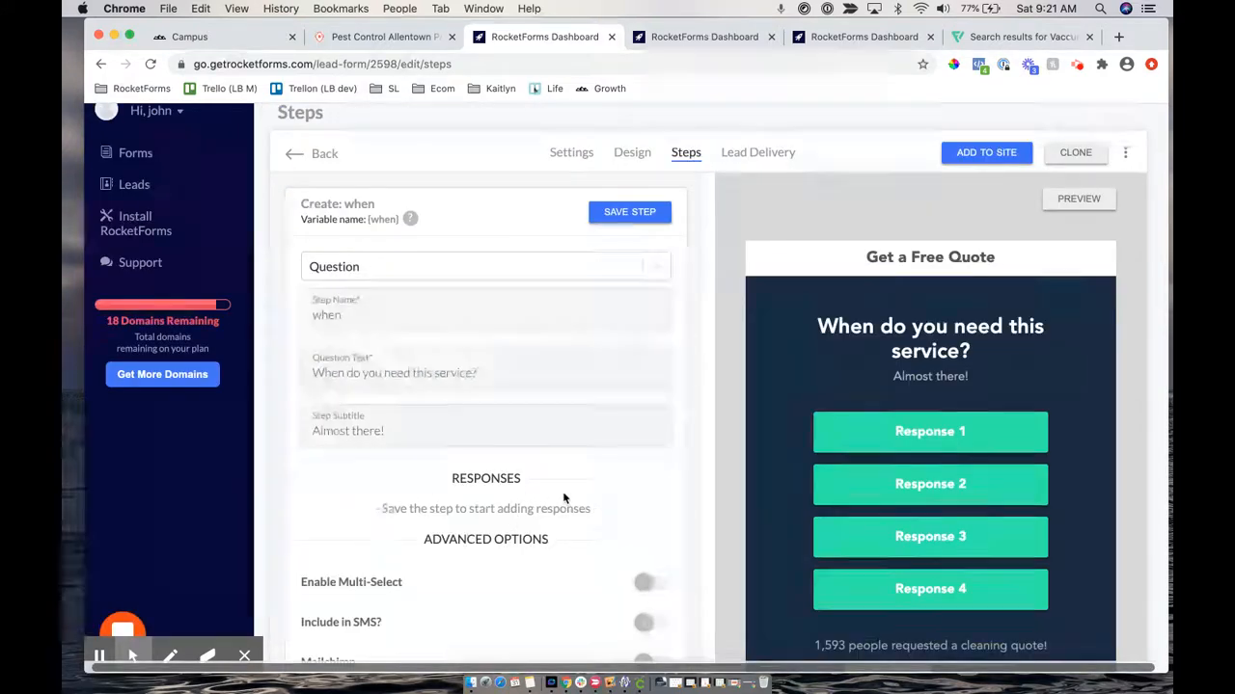
pyautogui.moveTo(365, 517); pyautogui.dragTo(579, 514)
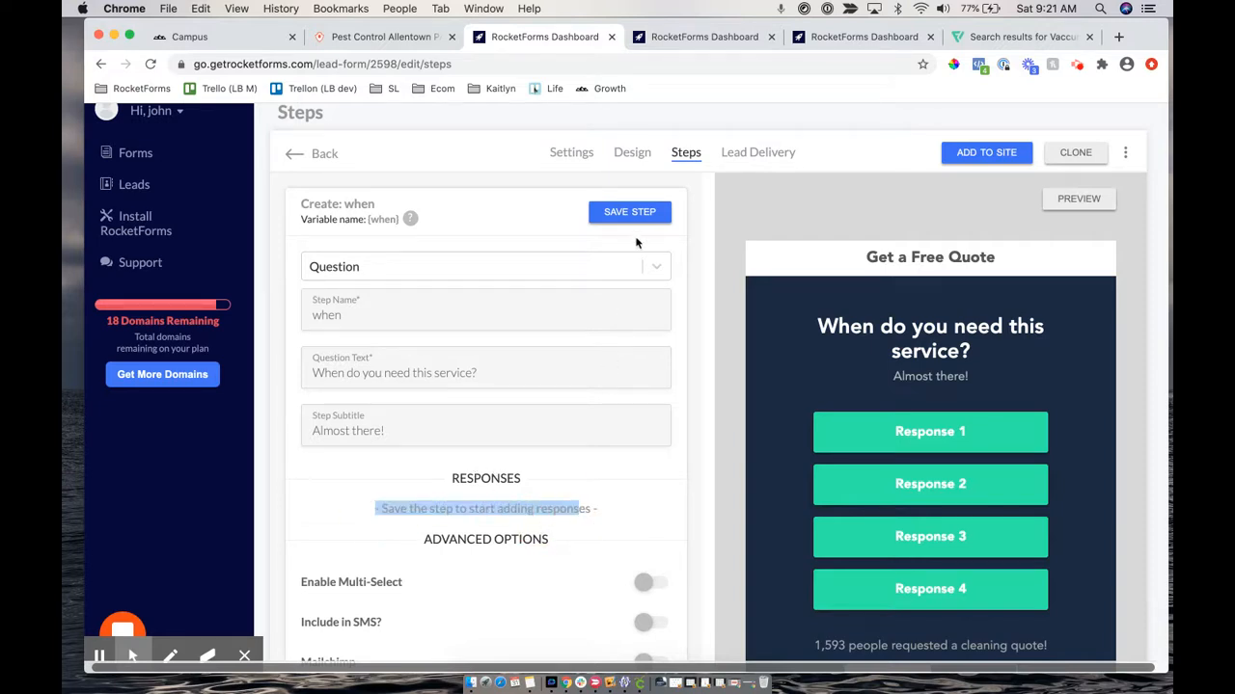
# Save the 'when' step and find its new unlinked node in the Steps Layout diagram
pyautogui.click(638, 214)
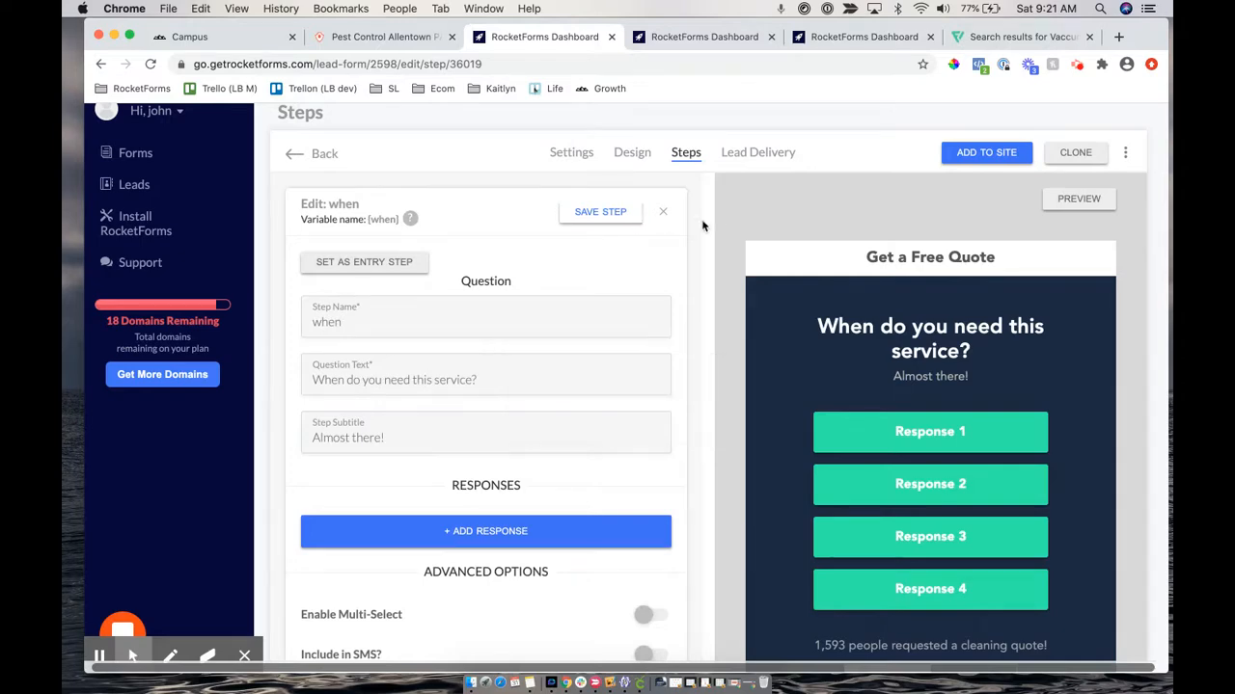
pyautogui.scroll(-5, 655, 347)
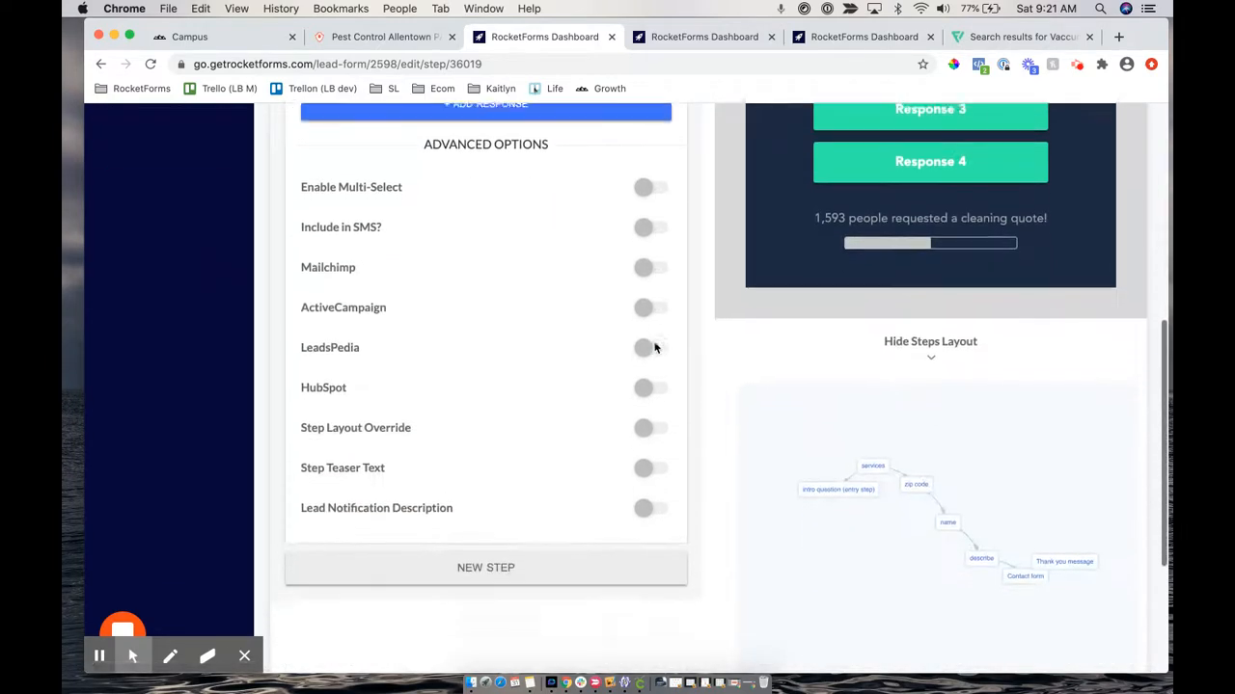
pyautogui.scroll(-3, 910, 461)
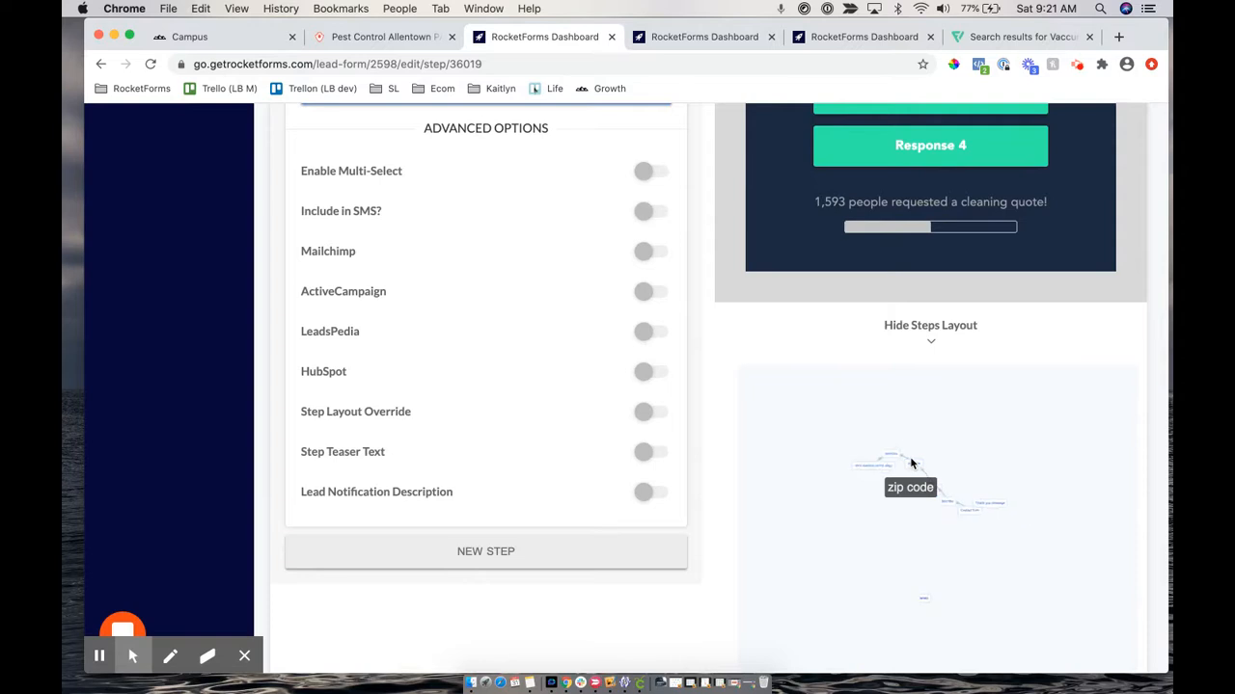
pyautogui.moveTo(906, 590); pyautogui.dragTo(879, 449)
pyautogui.scroll(3, 891, 454)
pyautogui.scroll(2, 890, 455)
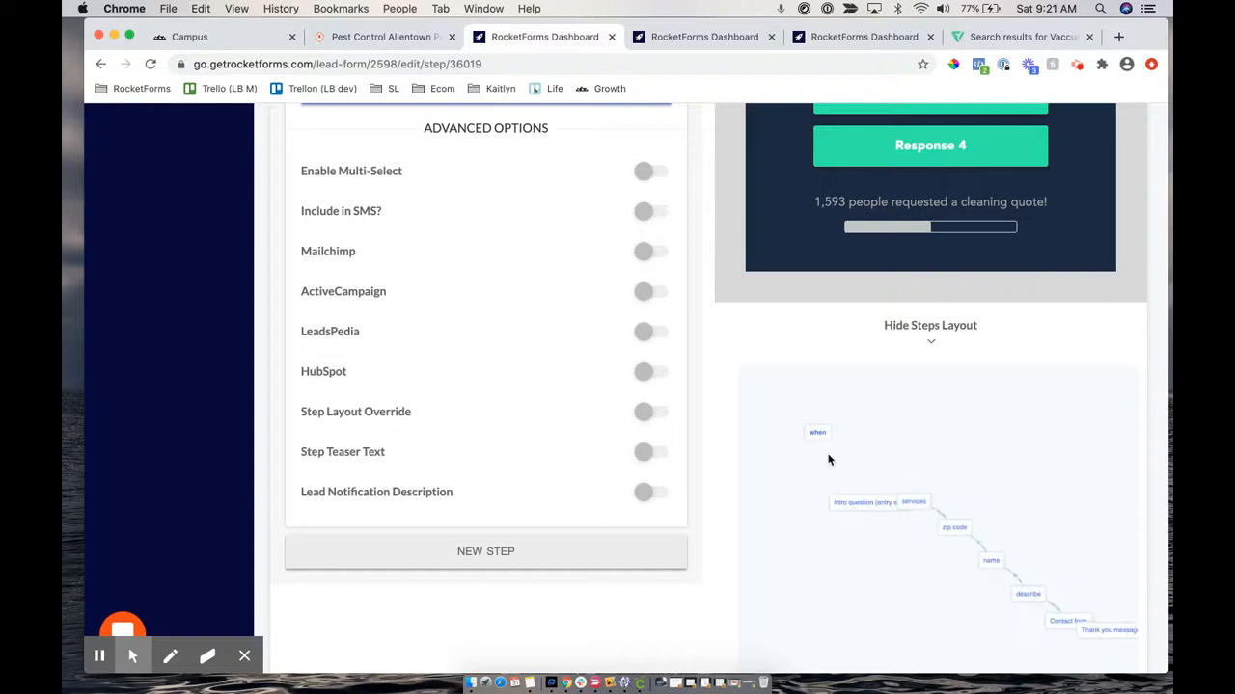
pyautogui.moveTo(817, 435); pyautogui.dragTo(872, 435)
pyautogui.moveTo(994, 462); pyautogui.dragTo(934, 449)
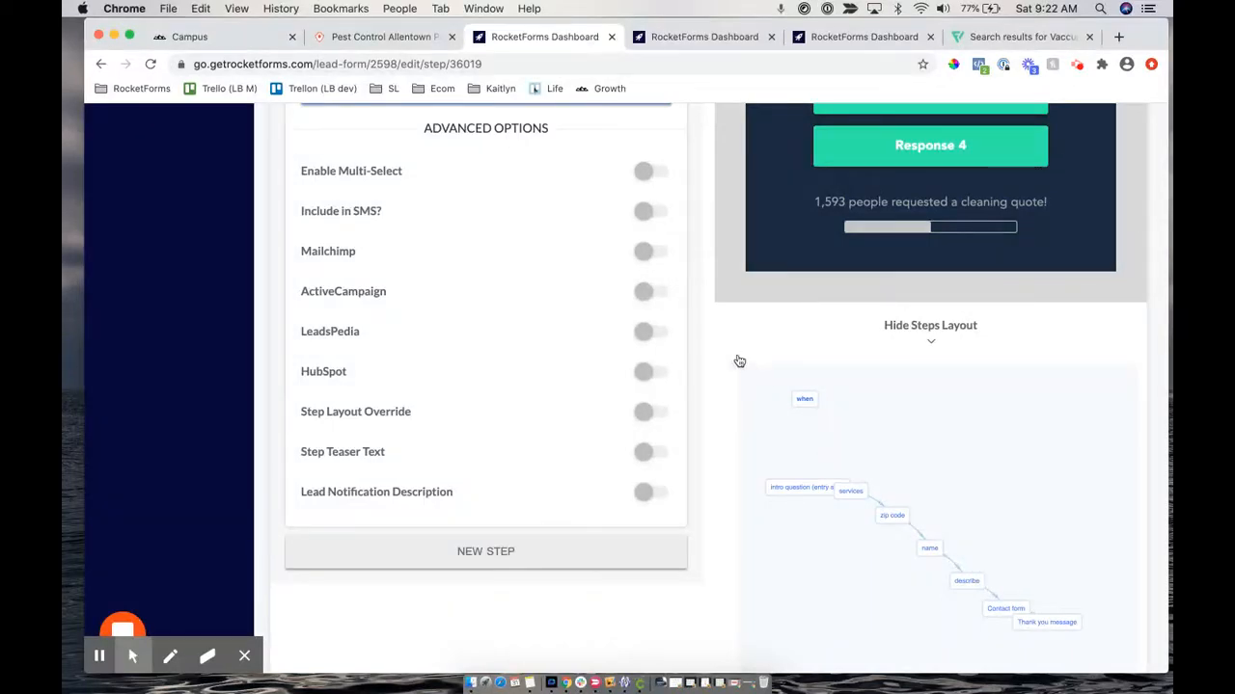
pyautogui.scroll(3, 698, 297)
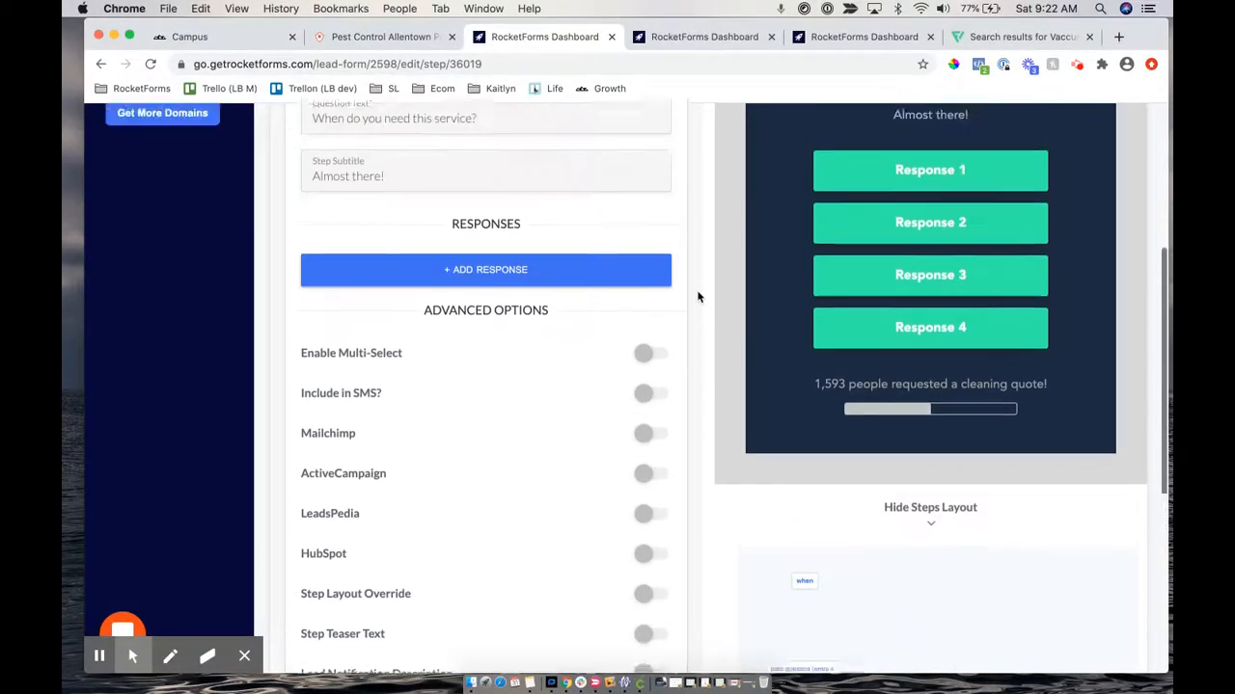
pyautogui.scroll(1, 698, 297)
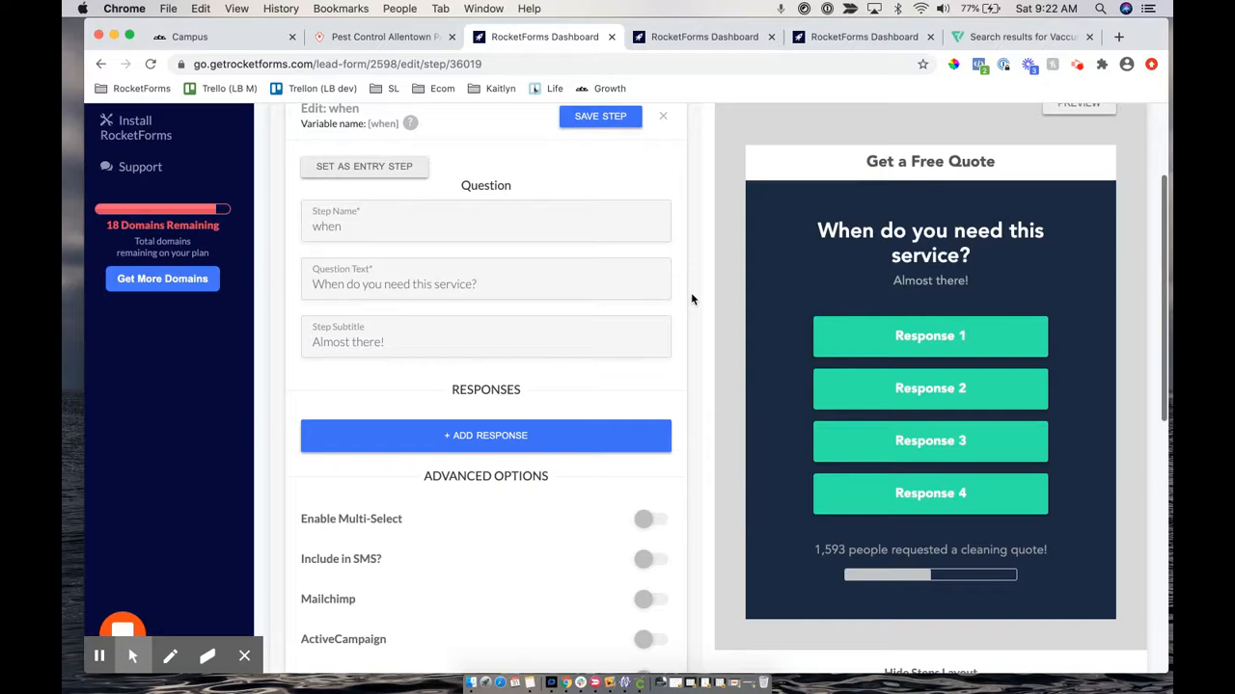
# Add the response 'As soon as possible!' to the when step, targeting the Contact form step
pyautogui.click(470, 439)
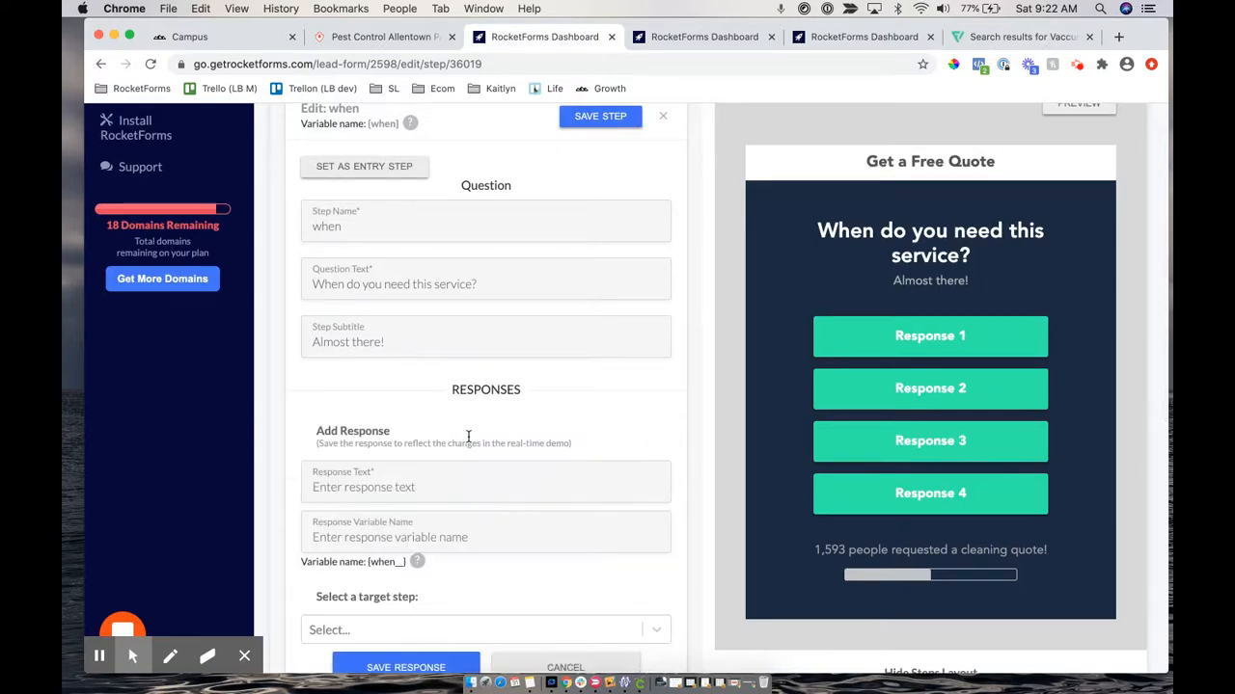
pyautogui.click(371, 492)
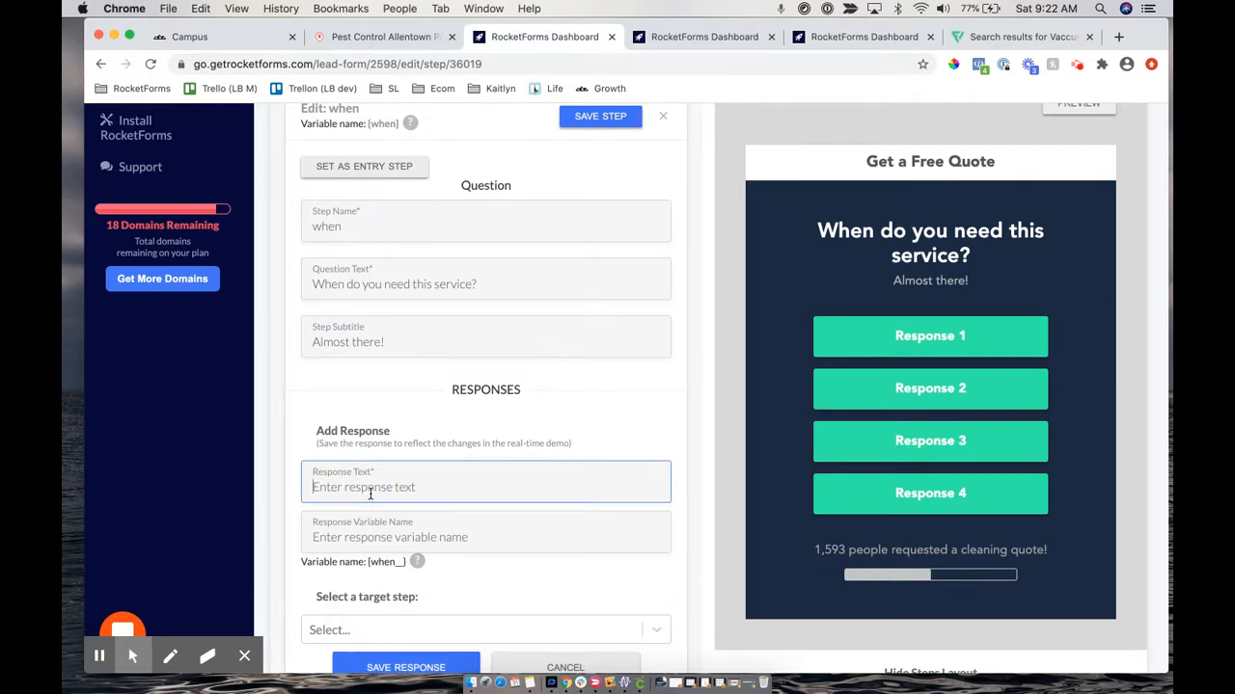
pyautogui.write('As soon as possible!')
pyautogui.scroll(-3, 370, 492)
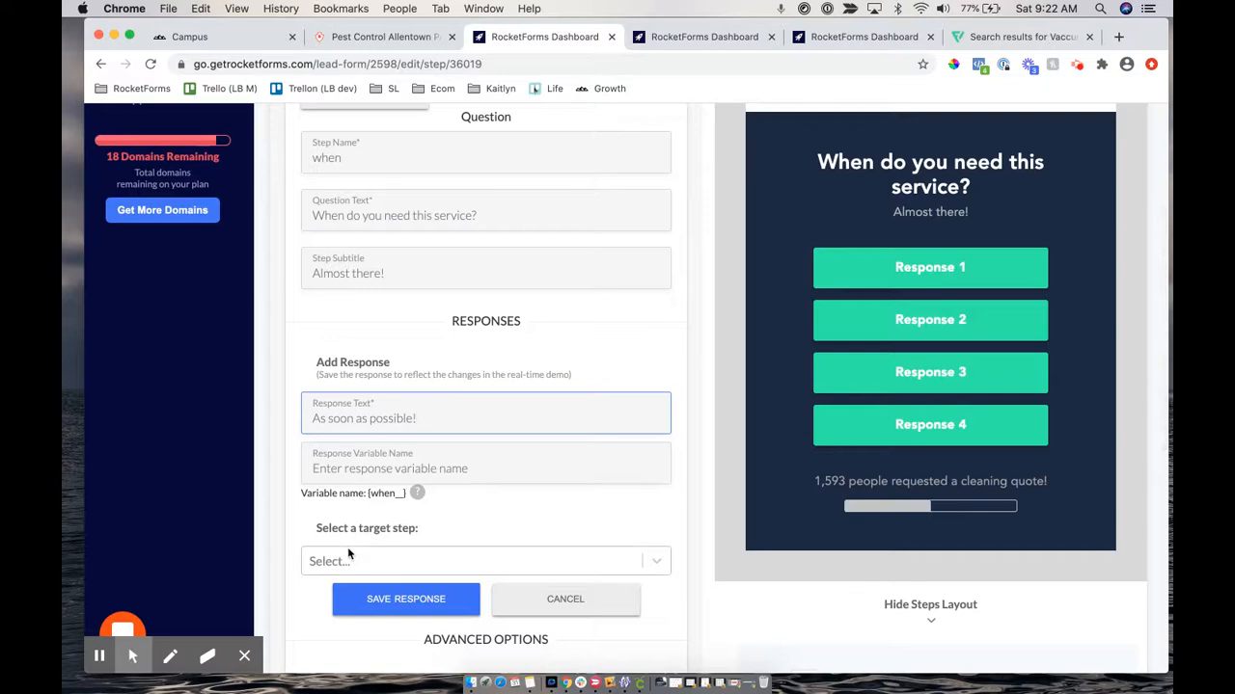
pyautogui.scroll(-5, 636, 395)
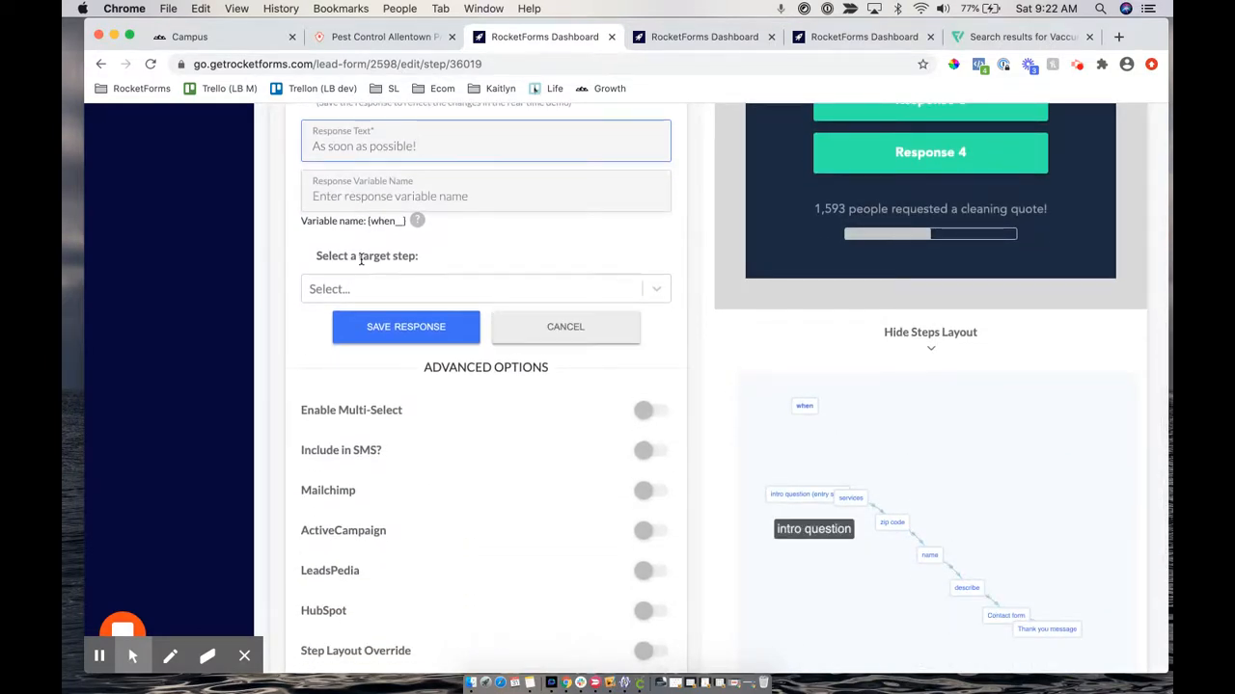
pyautogui.moveTo(316, 257); pyautogui.dragTo(423, 262)
pyautogui.click(384, 286)
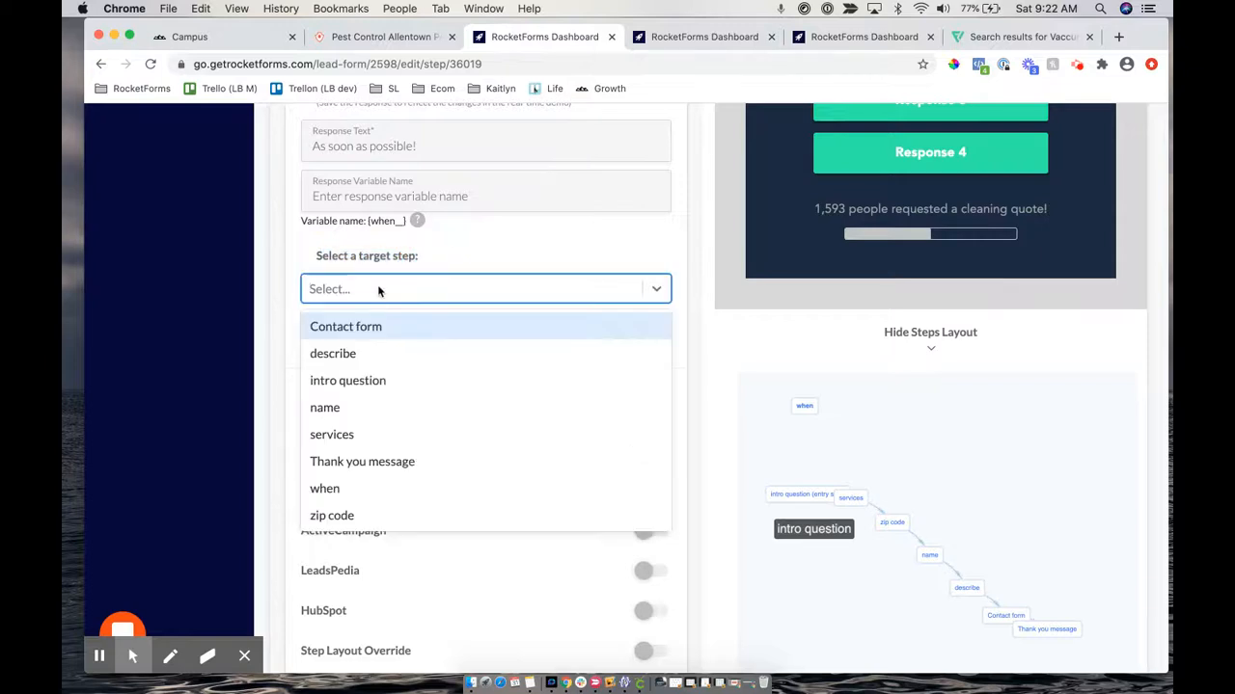
pyautogui.click(365, 326)
pyautogui.click(398, 328)
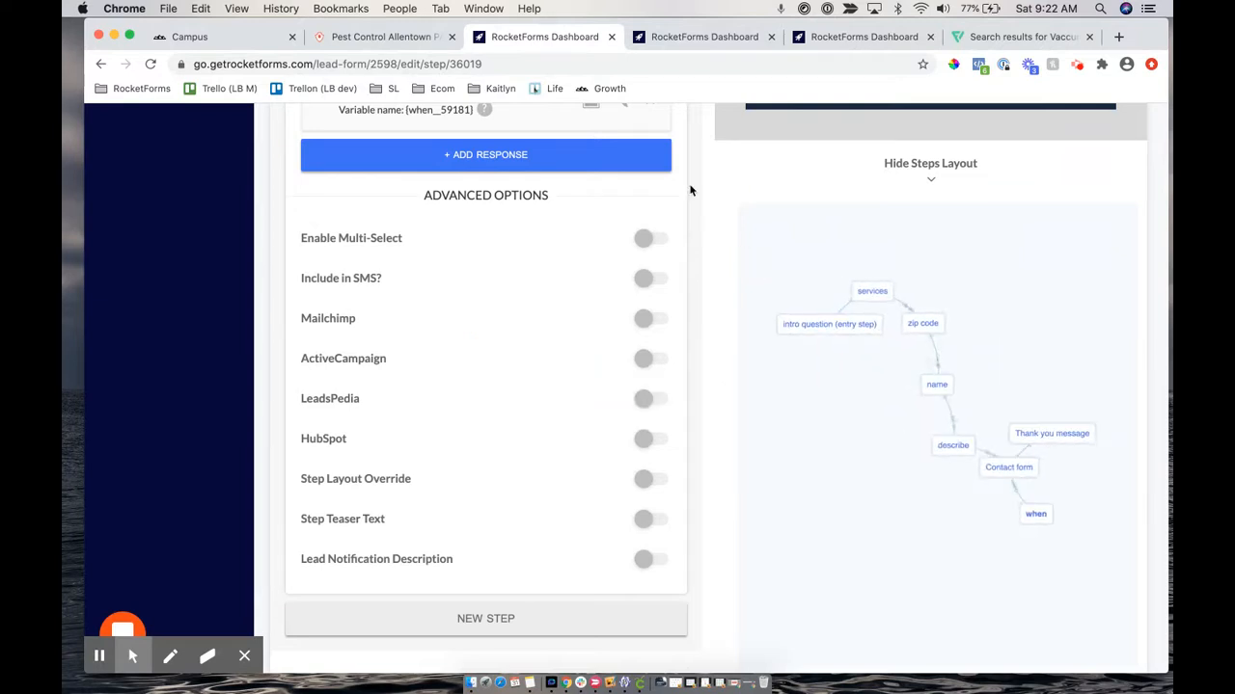
pyautogui.scroll(3, 688, 187)
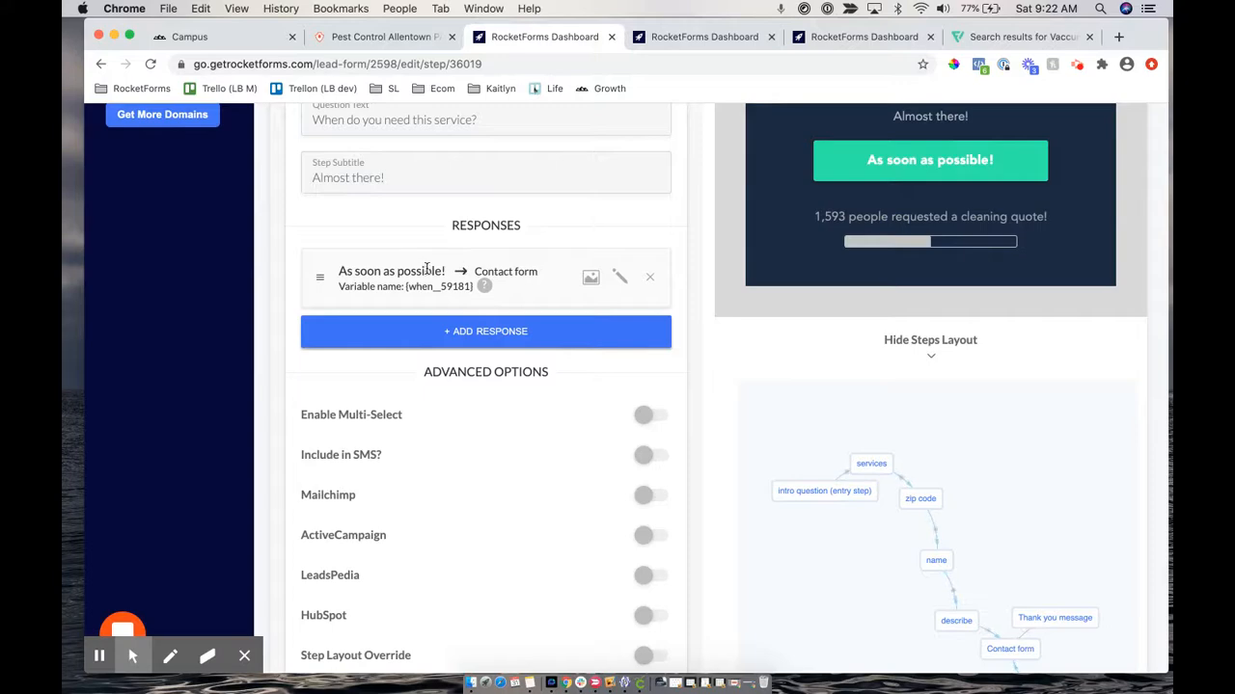
# Reposition the when node up and left beside Contact form in the Steps Layout
pyautogui.scroll(2, 745, 318)
pyautogui.scroll(-4, 747, 319)
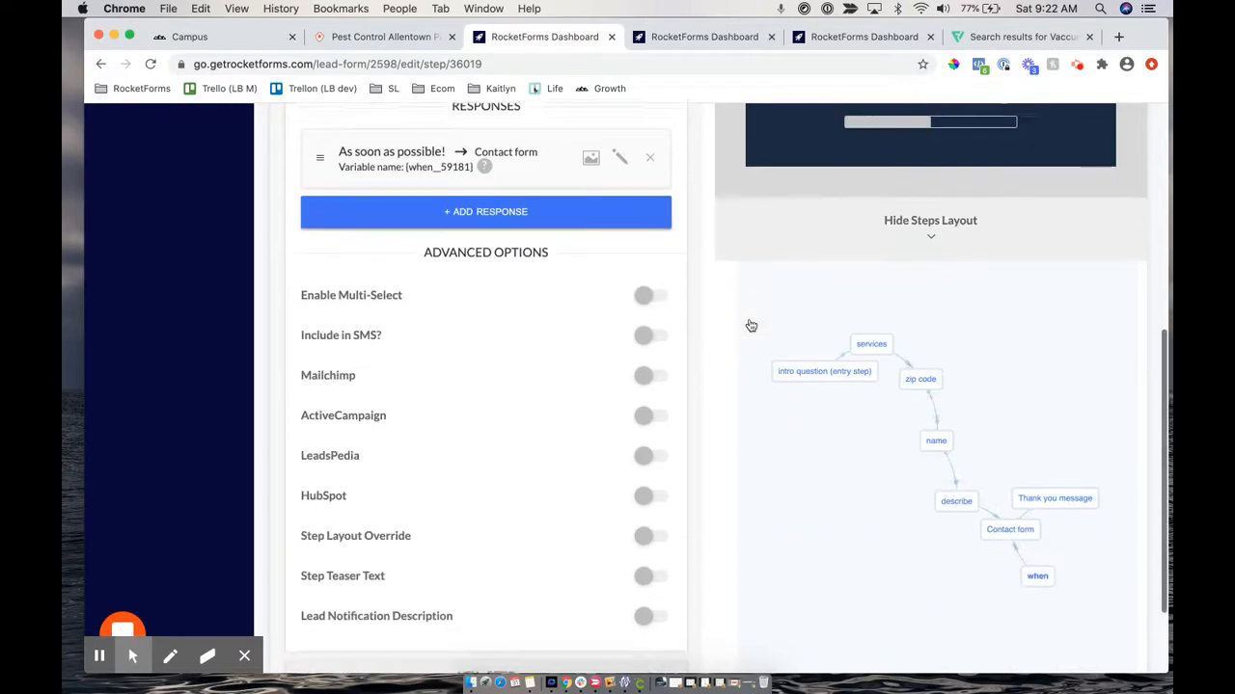
pyautogui.moveTo(1028, 415); pyautogui.dragTo(1028, 350)
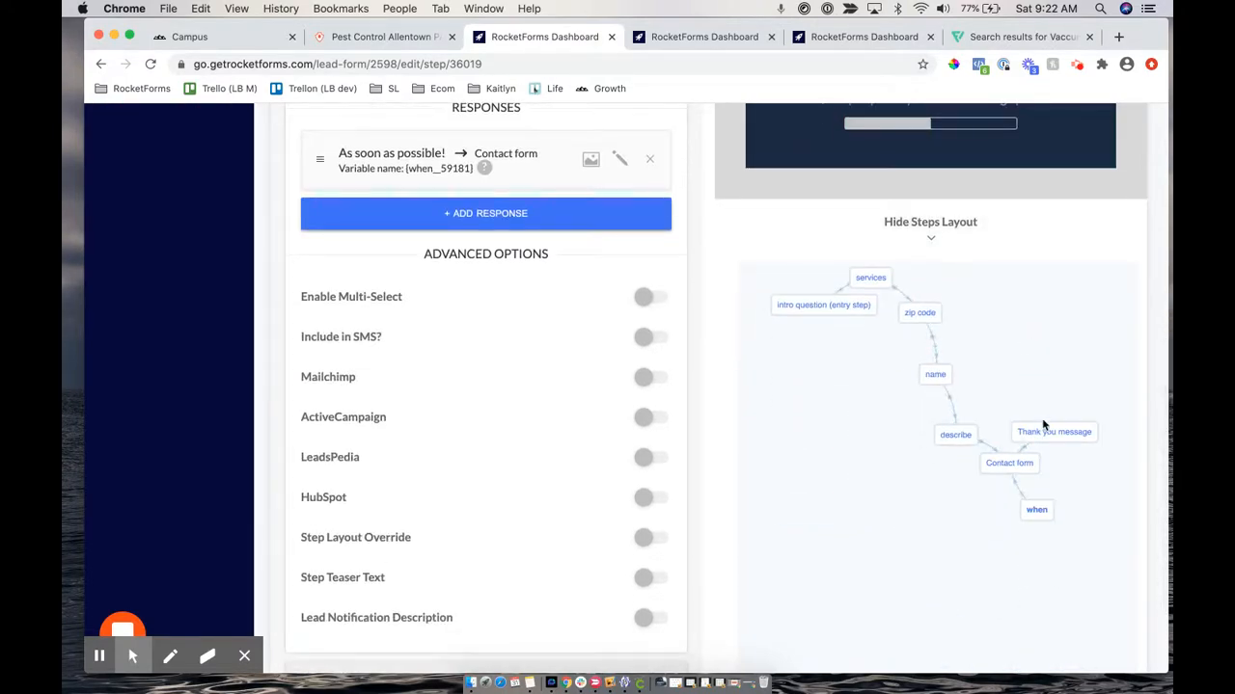
pyautogui.moveTo(1028, 520); pyautogui.dragTo(817, 400)
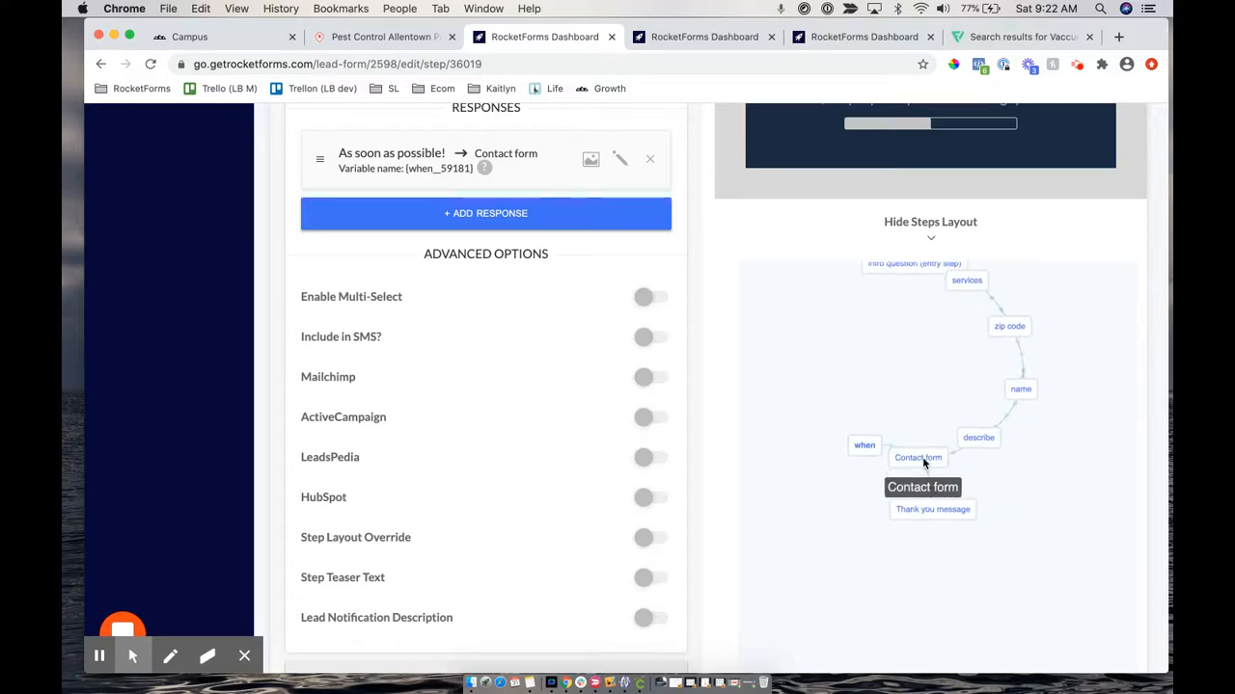
pyautogui.moveTo(861, 448); pyautogui.dragTo(822, 399)
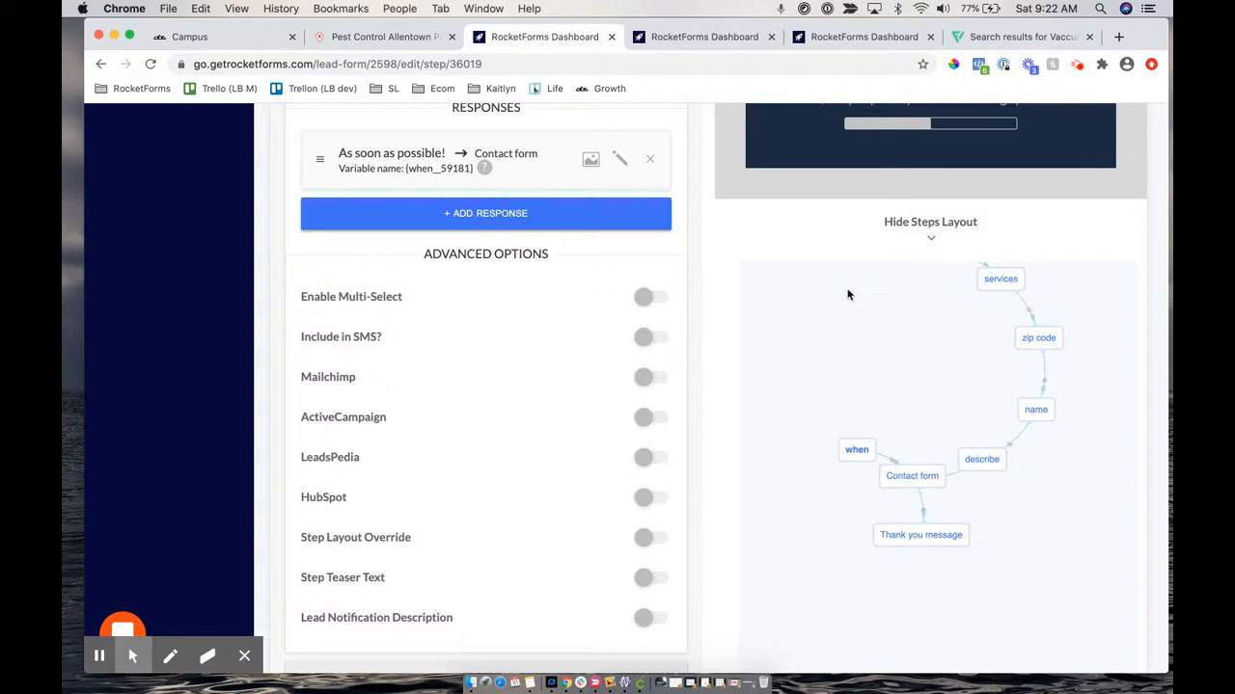
# Change the describe step's target from Contact form to 'when' and save the step
pyautogui.click(970, 462)
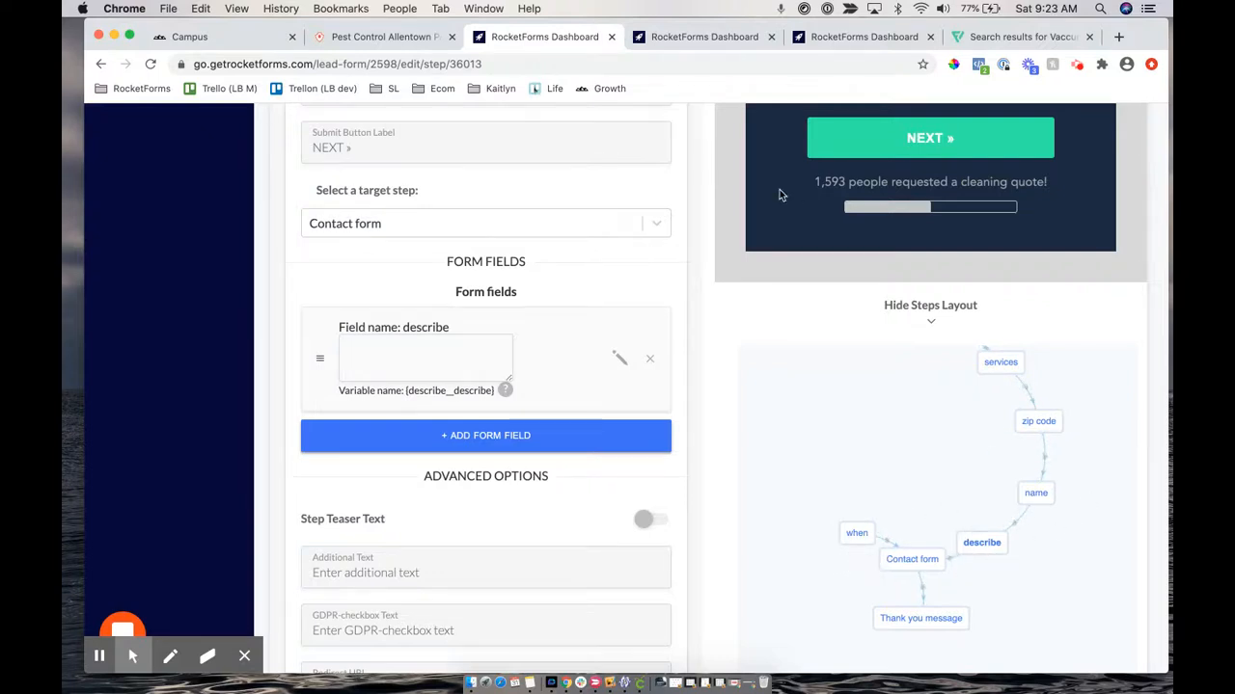
pyautogui.scroll(3, 779, 194)
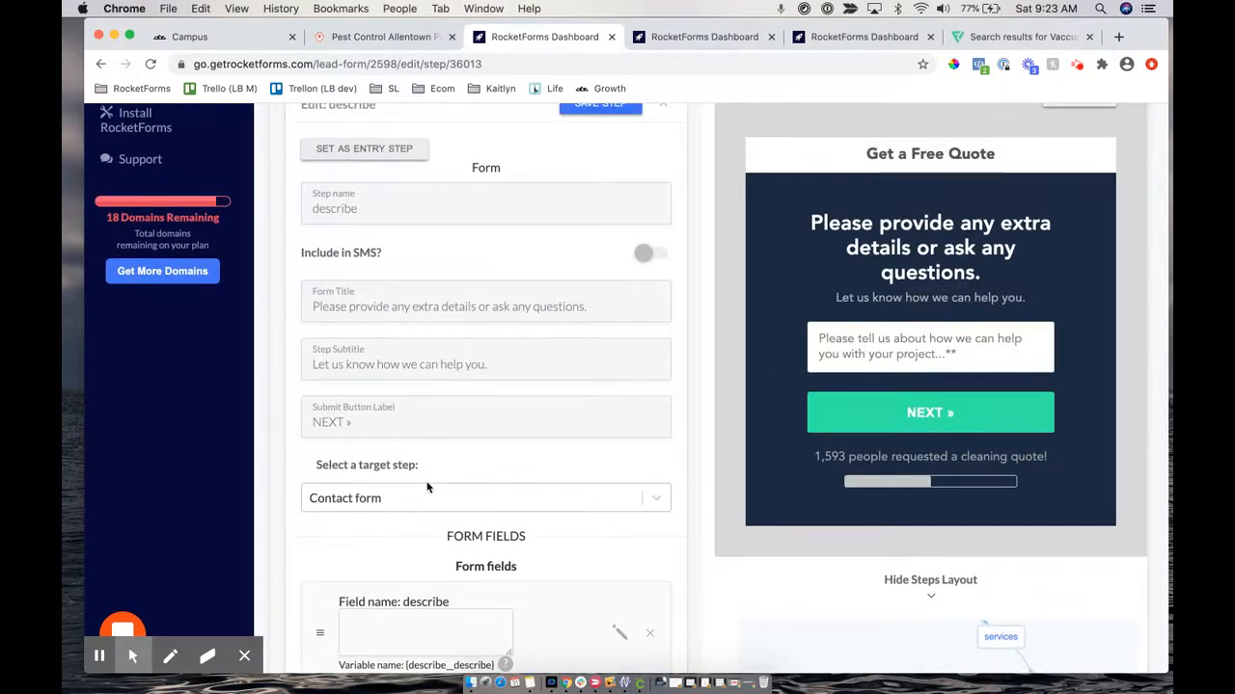
pyautogui.click(374, 498)
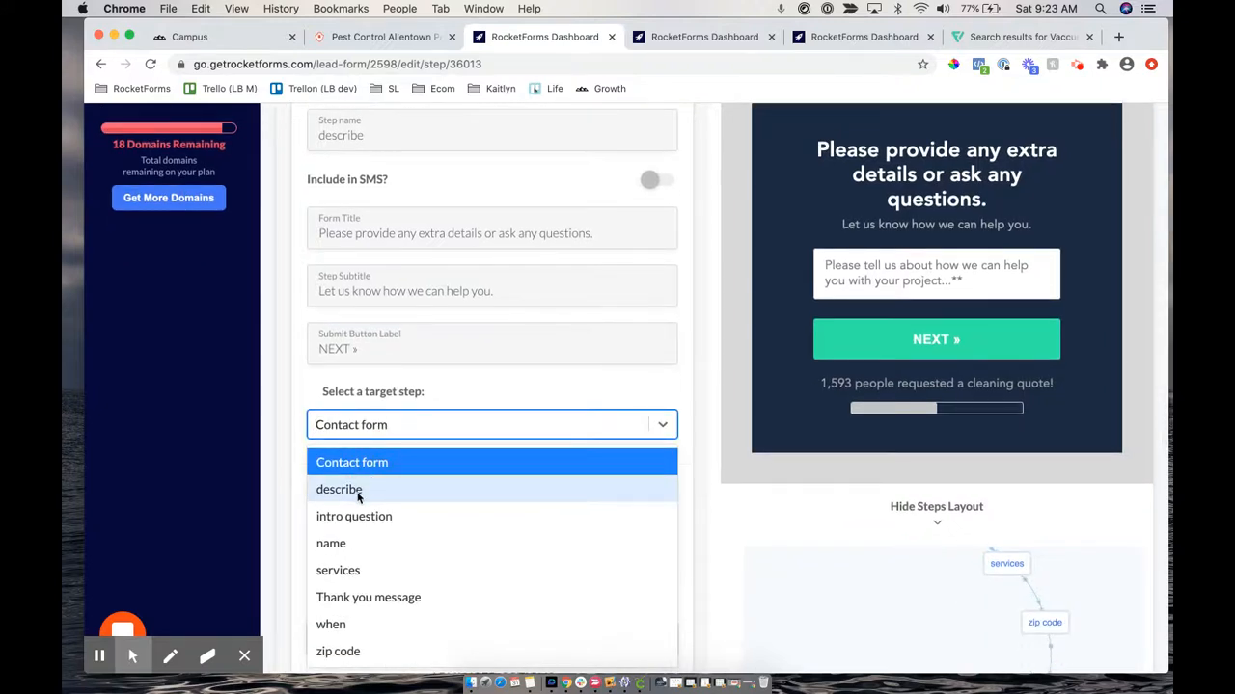
pyautogui.click(331, 624)
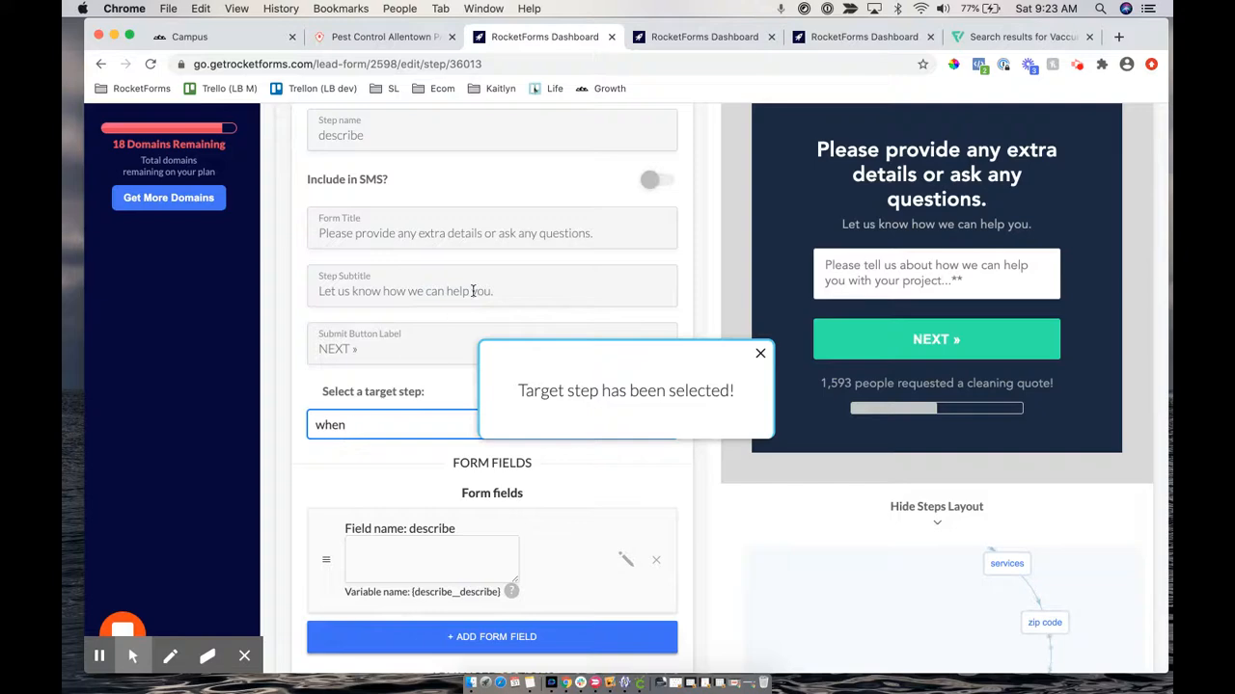
pyautogui.scroll(5, 473, 291)
pyautogui.click(601, 277)
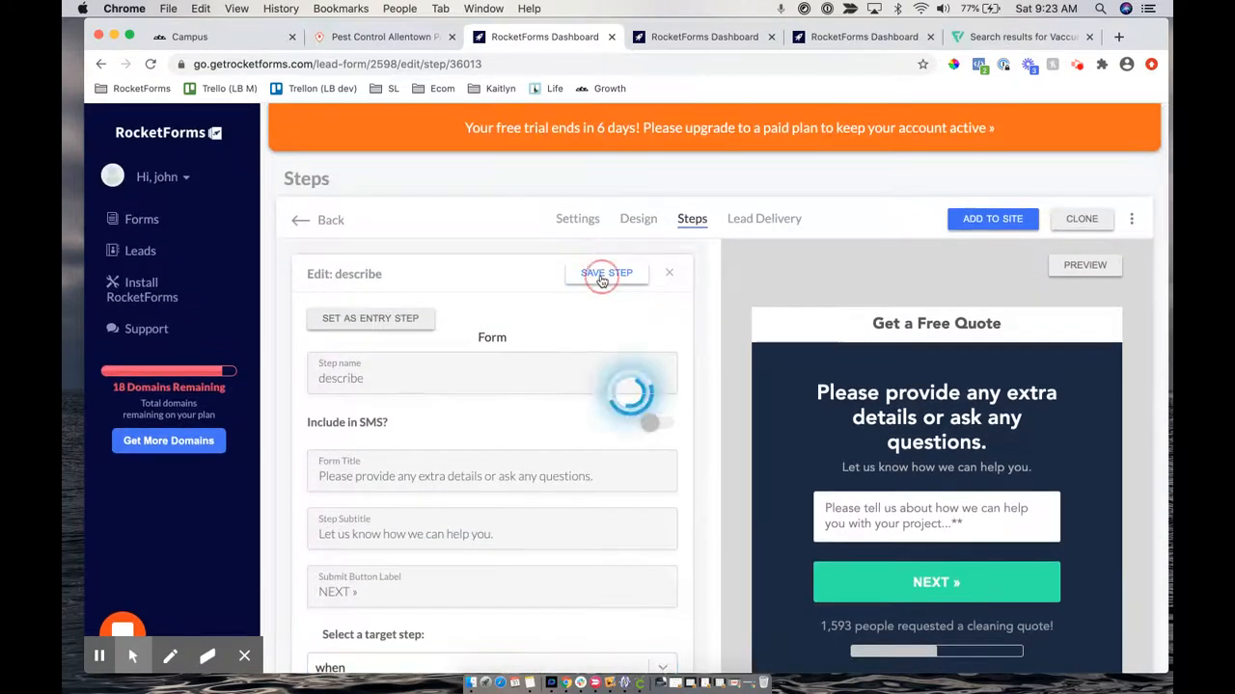
pyautogui.click(589, 271)
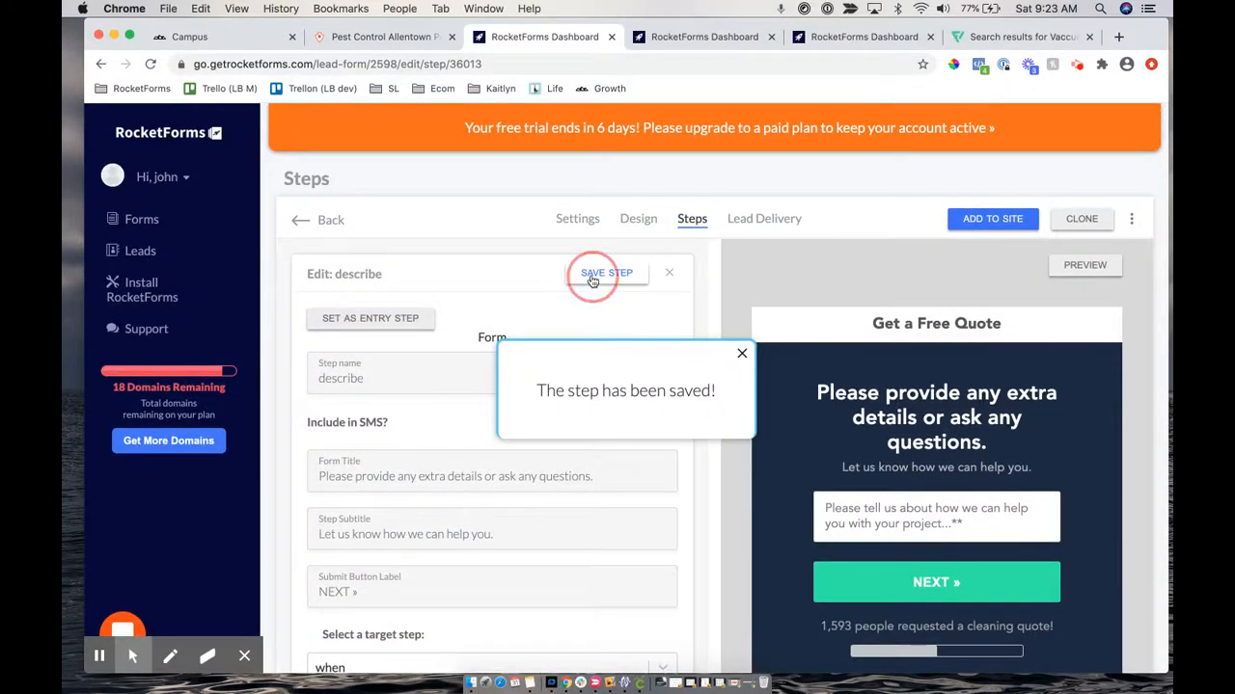
pyautogui.scroll(-9, 905, 521)
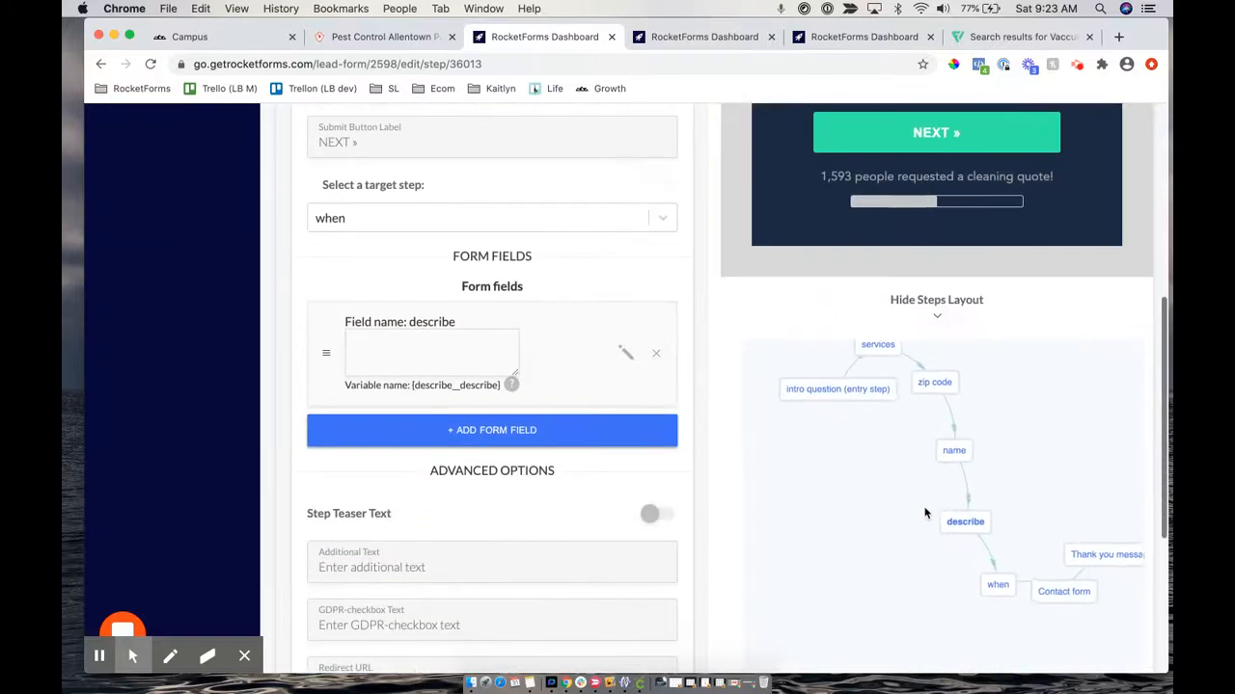
pyautogui.moveTo(1009, 496); pyautogui.dragTo(939, 433)
pyautogui.moveTo(876, 399); pyautogui.dragTo(863, 375)
pyautogui.moveTo(890, 461); pyautogui.dragTo(871, 430)
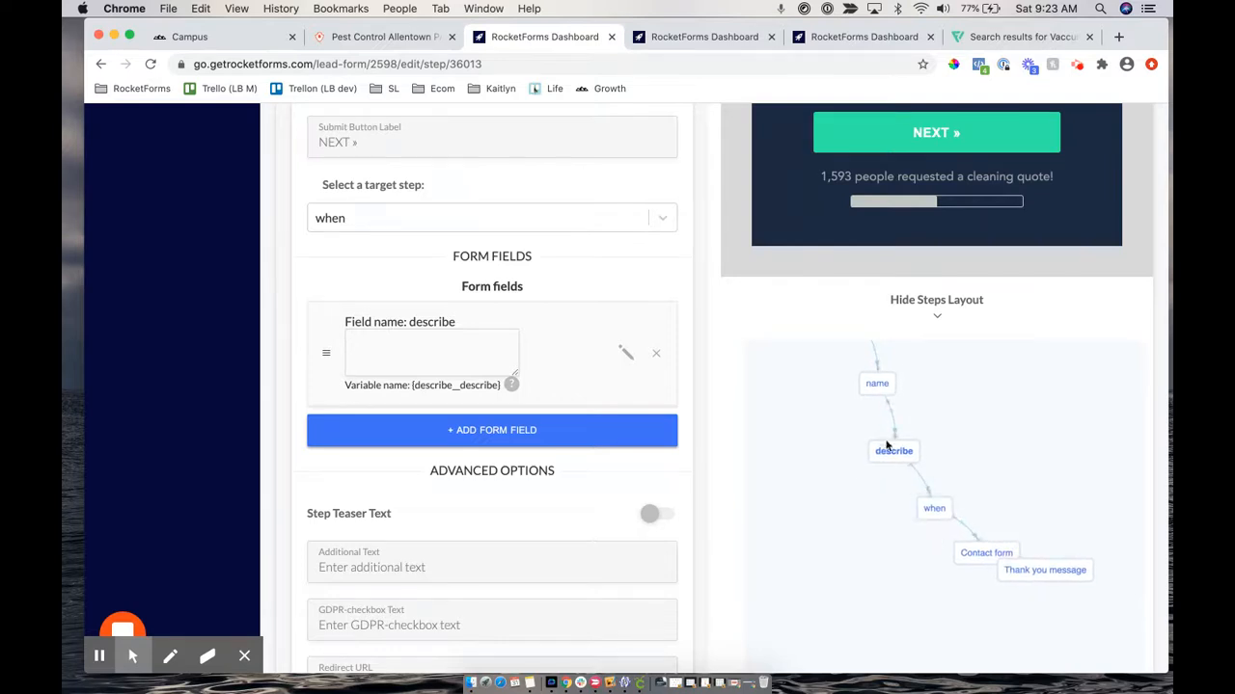
pyautogui.click(934, 514)
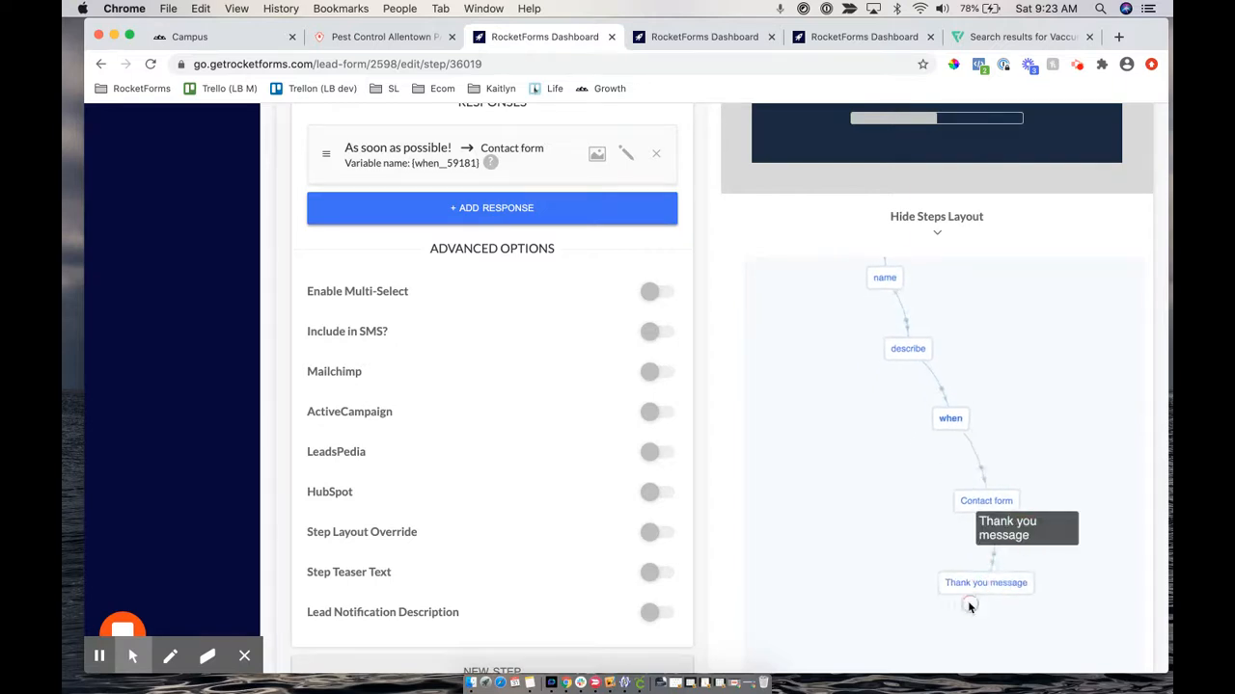
pyautogui.scroll(2, 726, 278)
pyautogui.scroll(4, 725, 279)
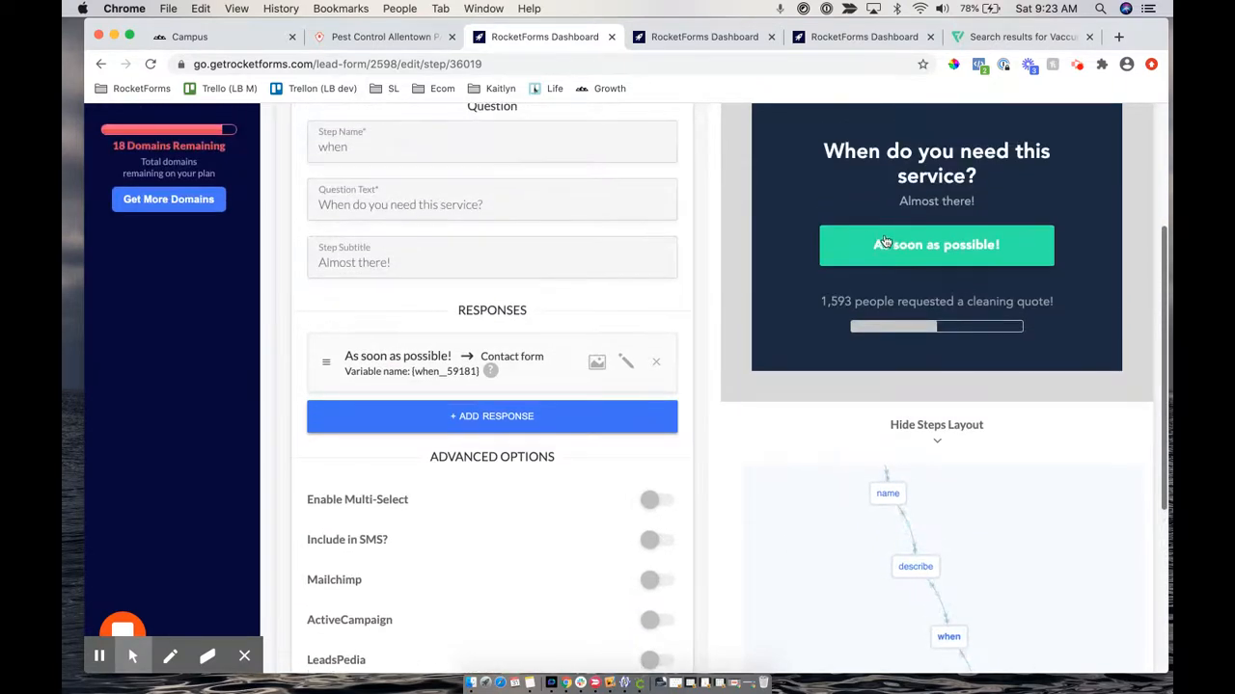
pyautogui.scroll(-3, 872, 467)
pyautogui.scroll(-3, 872, 468)
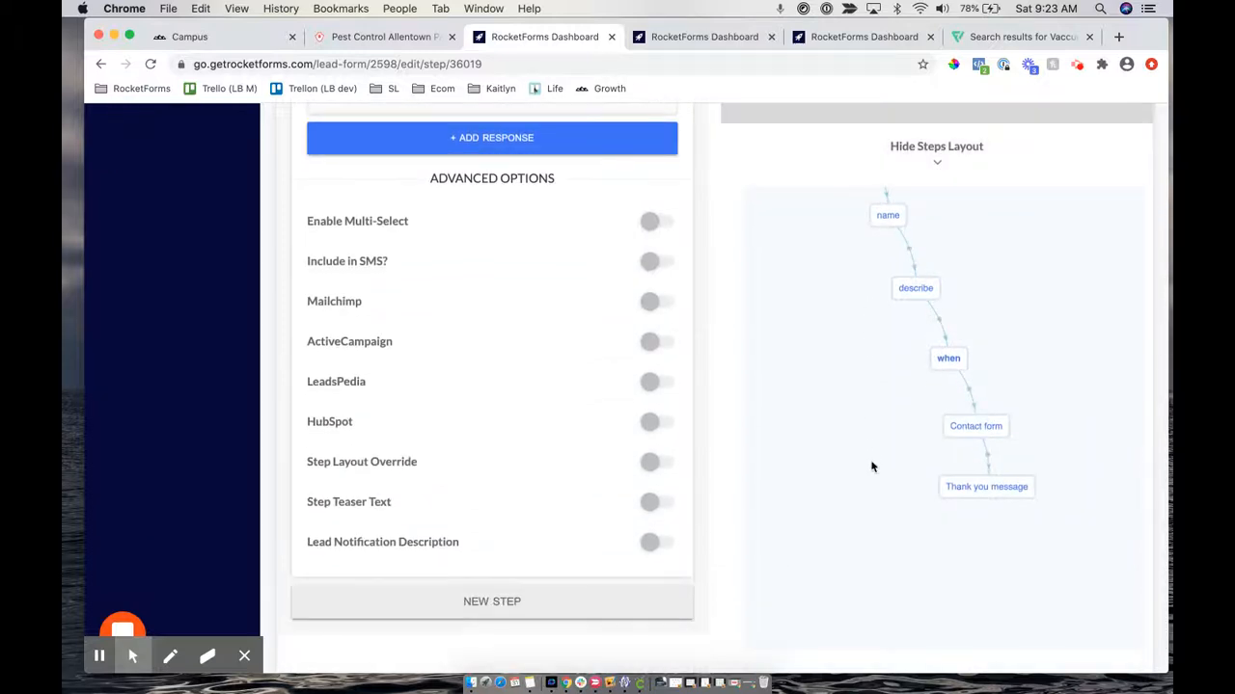
pyautogui.scroll(2, 991, 364)
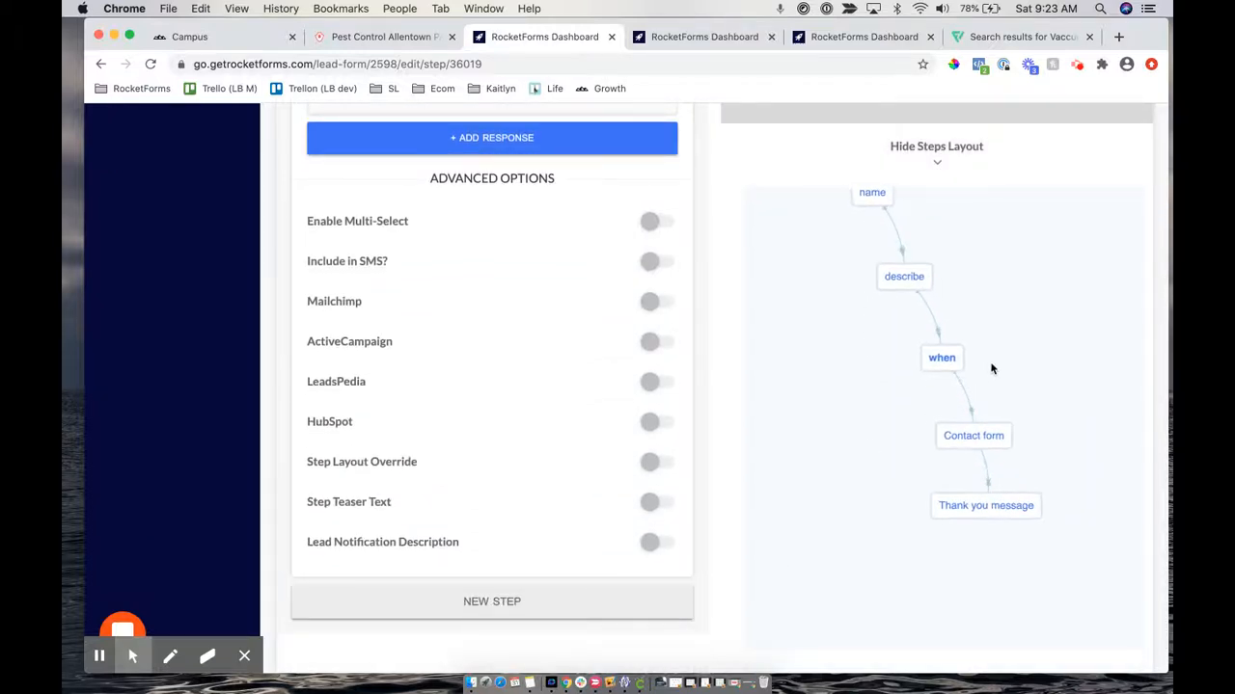
pyautogui.scroll(-2, 992, 364)
pyautogui.moveTo(978, 240); pyautogui.dragTo(993, 389)
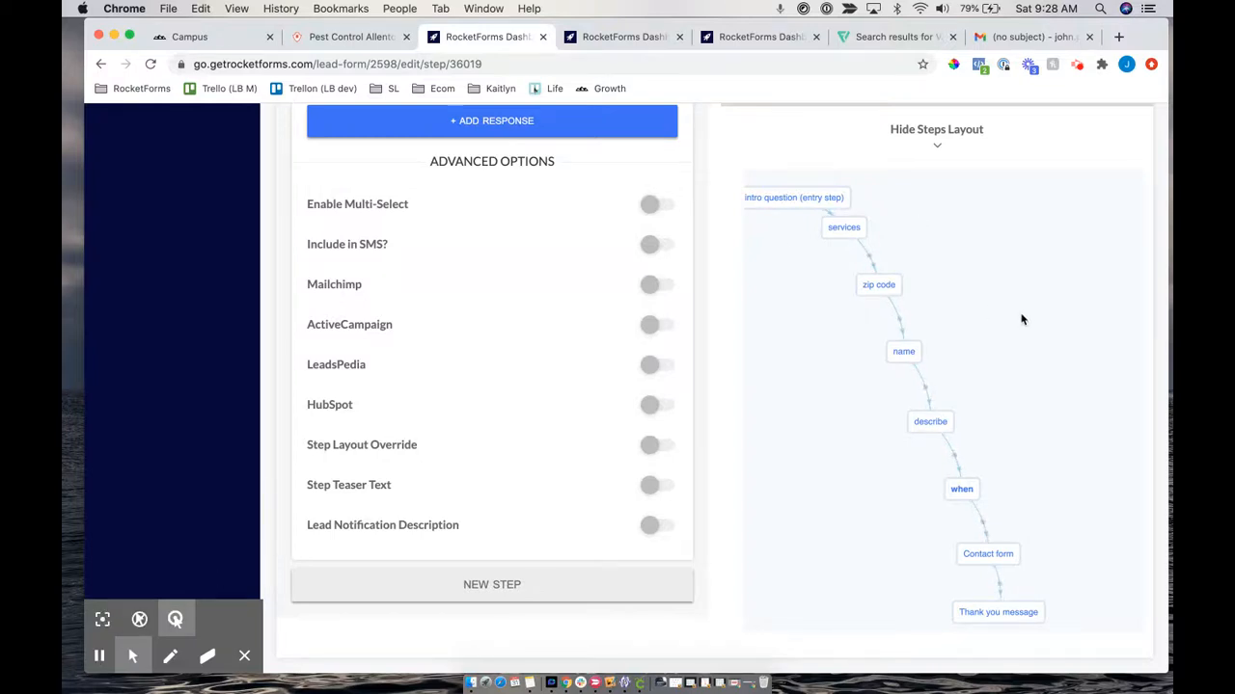
pyautogui.moveTo(1019, 314); pyautogui.dragTo(1013, 270)
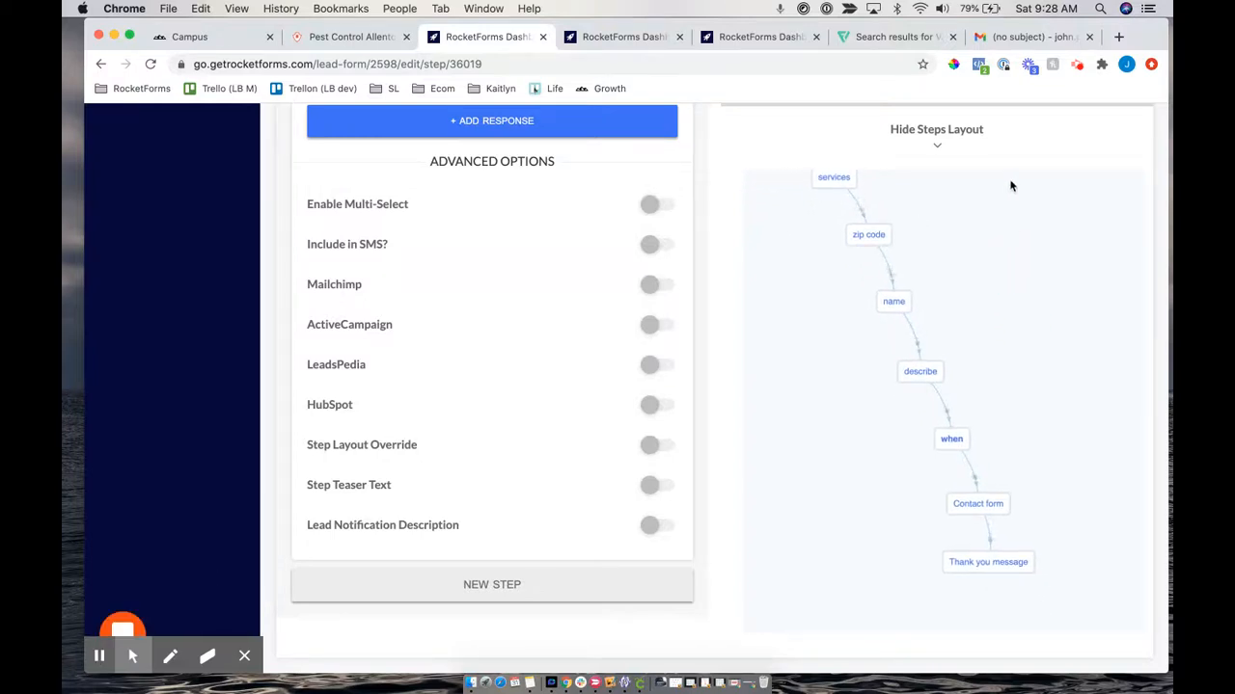
pyautogui.click(1007, 44)
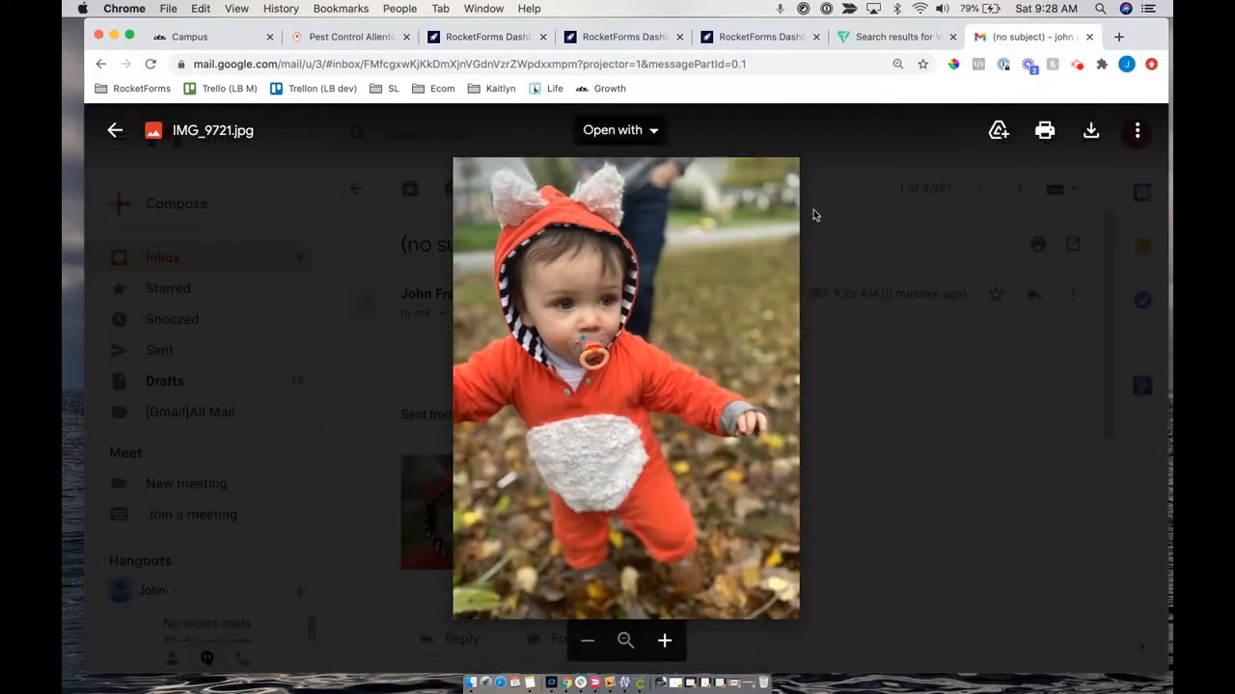
pyautogui.scroll(3, 634, 397)
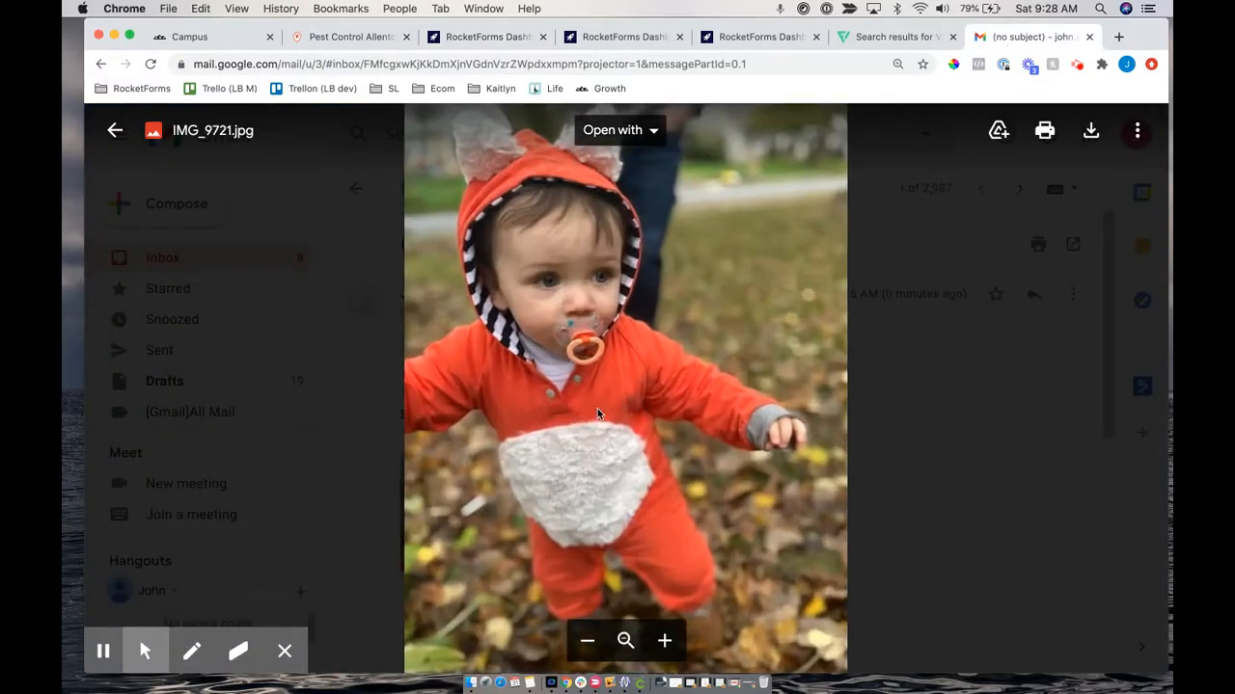
pyautogui.scroll(-3, 597, 408)
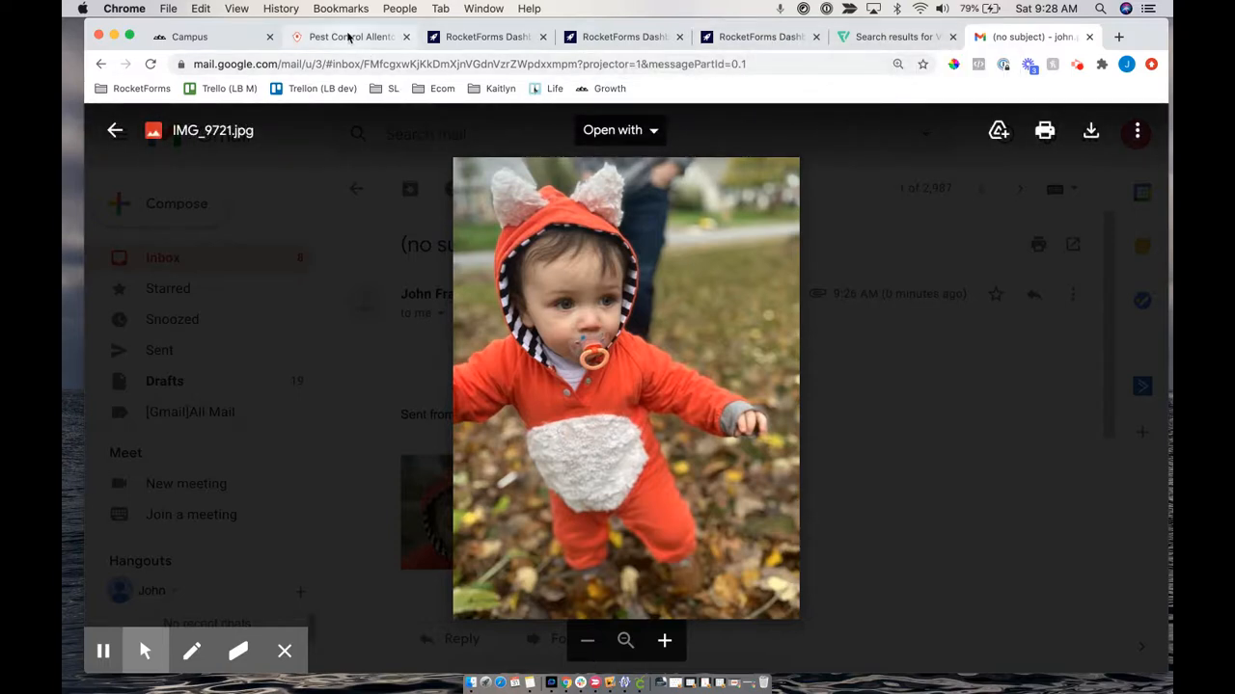
pyautogui.click(487, 37)
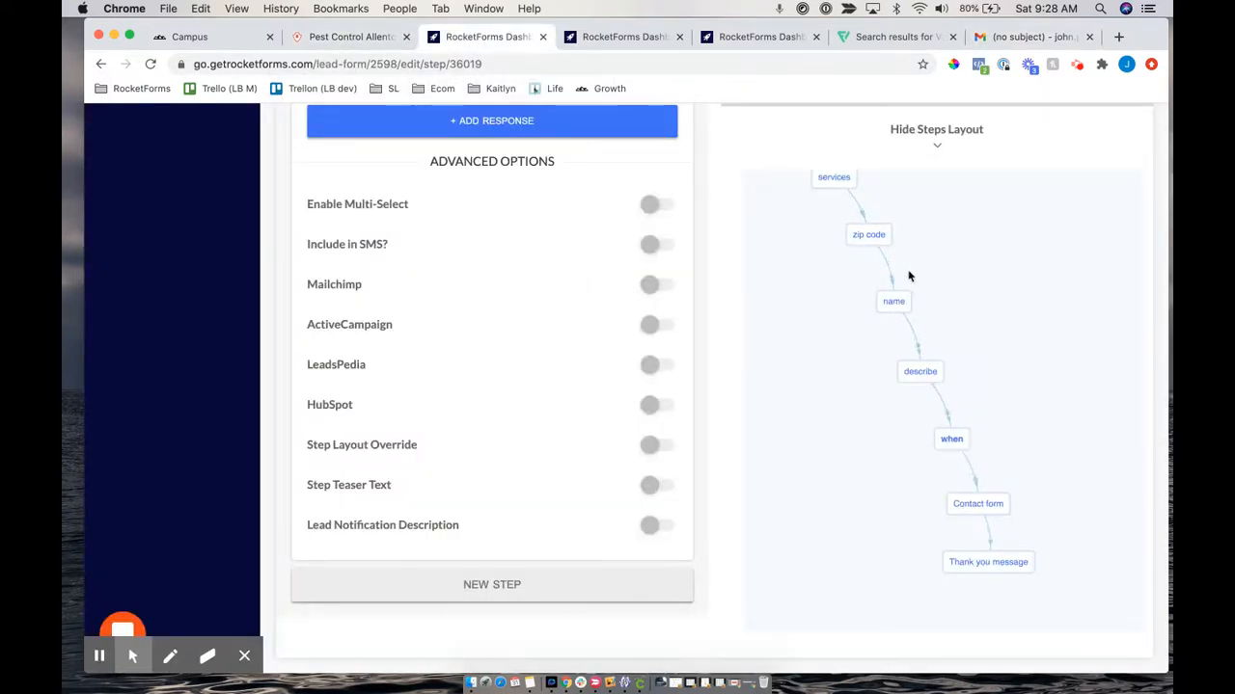
pyautogui.moveTo(942, 440); pyautogui.dragTo(1017, 361)
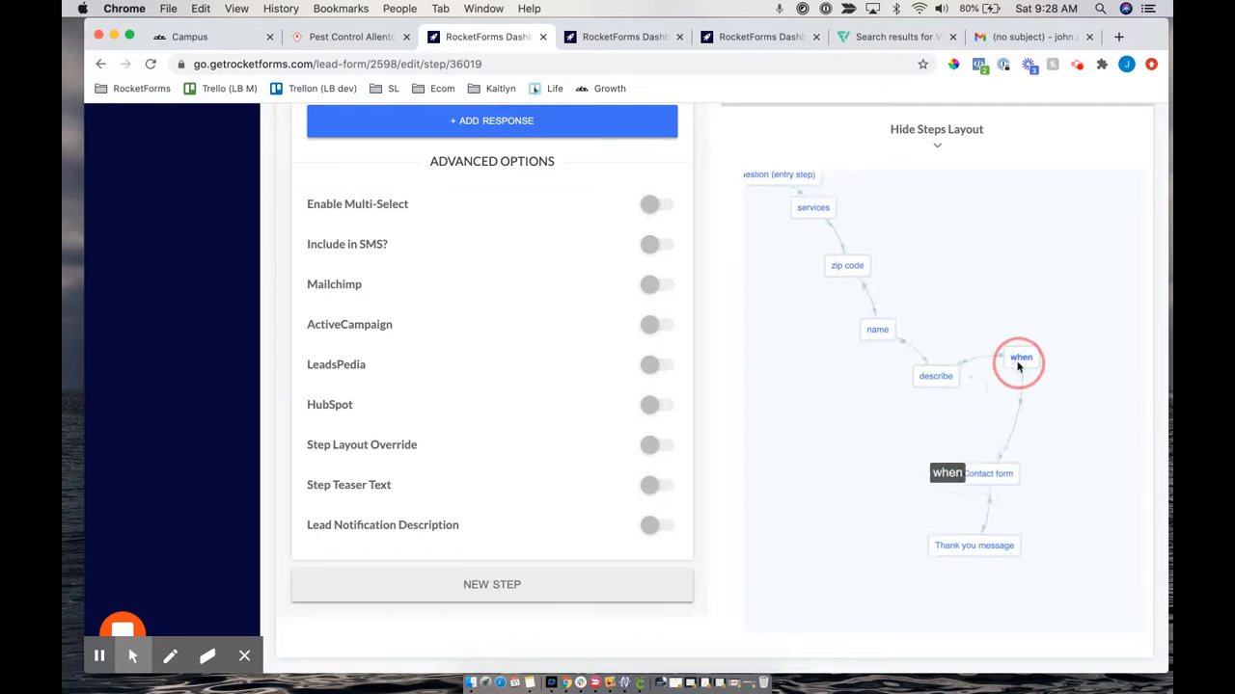
pyautogui.click(813, 213)
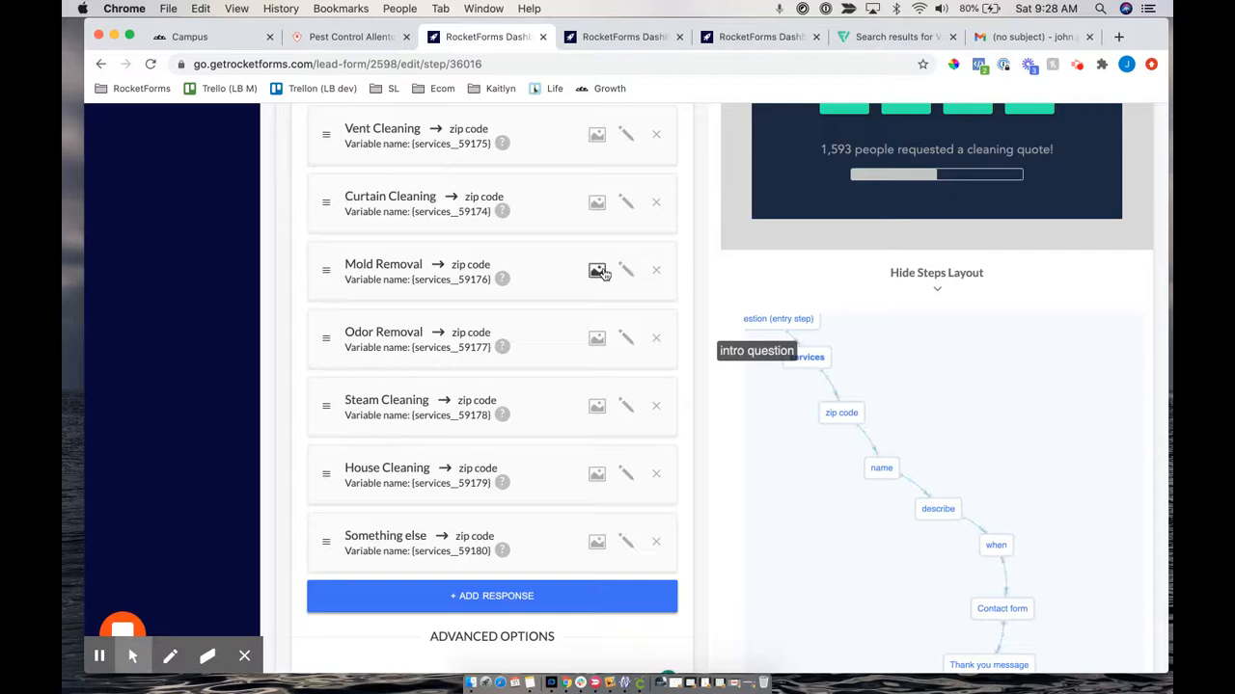
pyautogui.scroll(3, 604, 270)
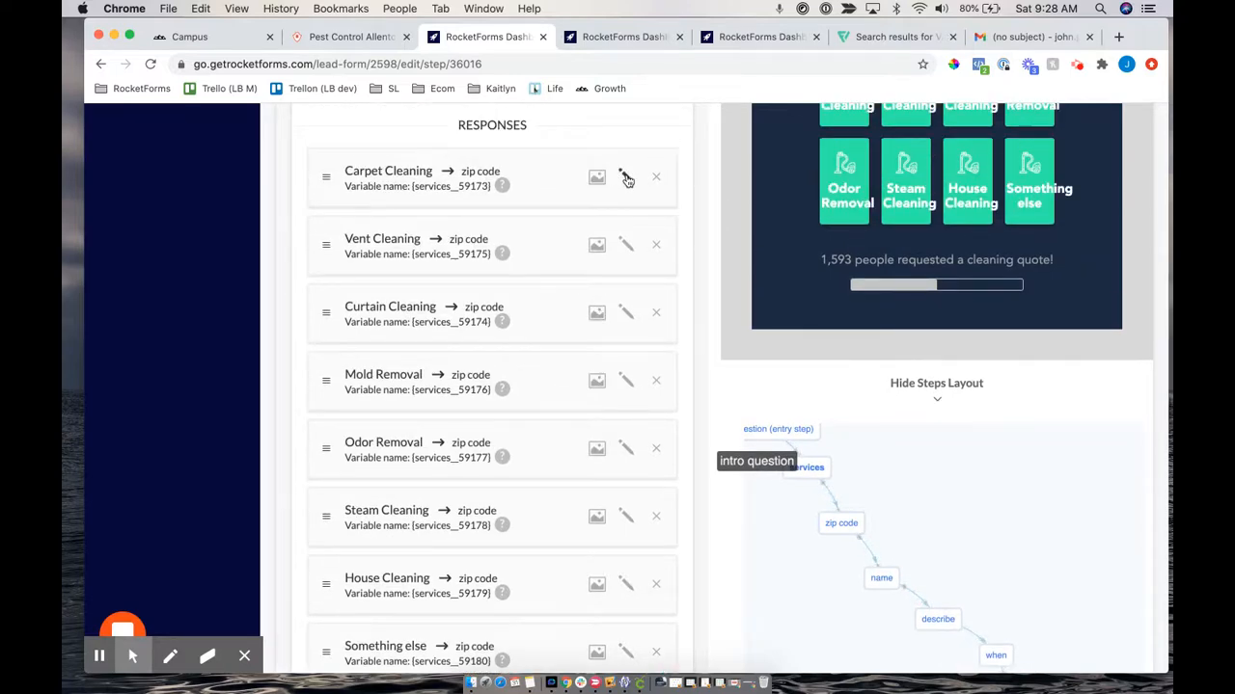
pyautogui.scroll(-3, 429, 562)
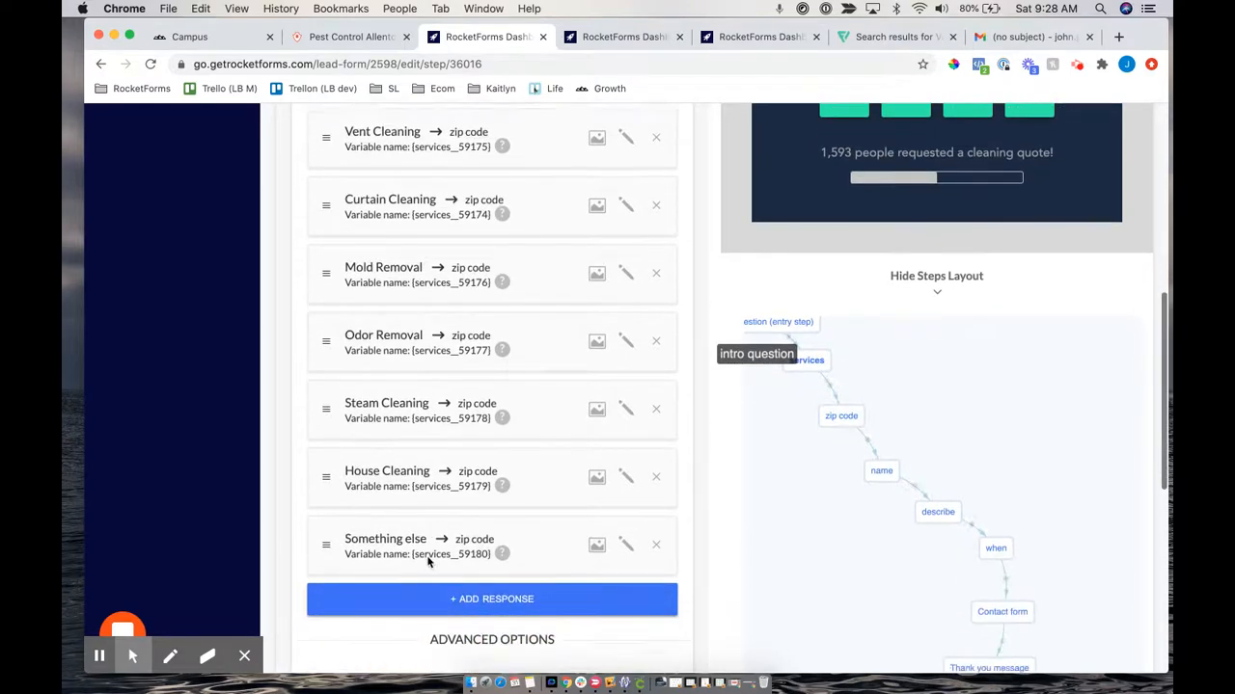
pyautogui.scroll(4, 499, 290)
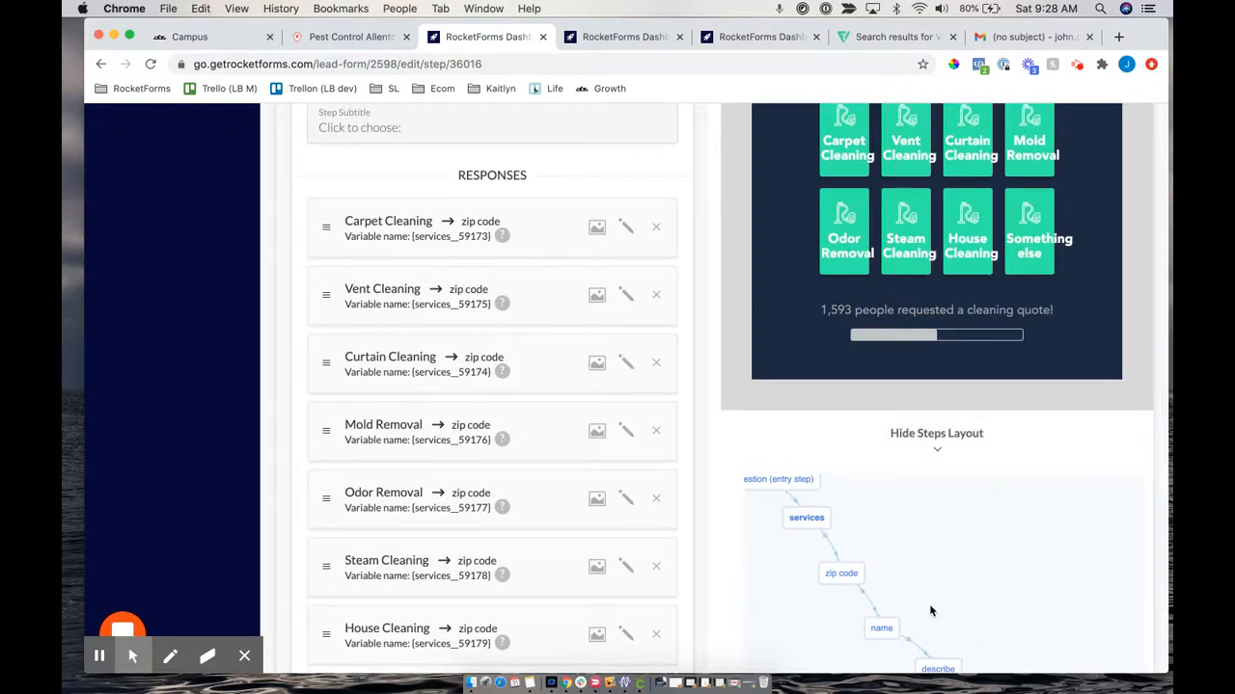
pyautogui.moveTo(328, 221); pyautogui.dragTo(501, 205)
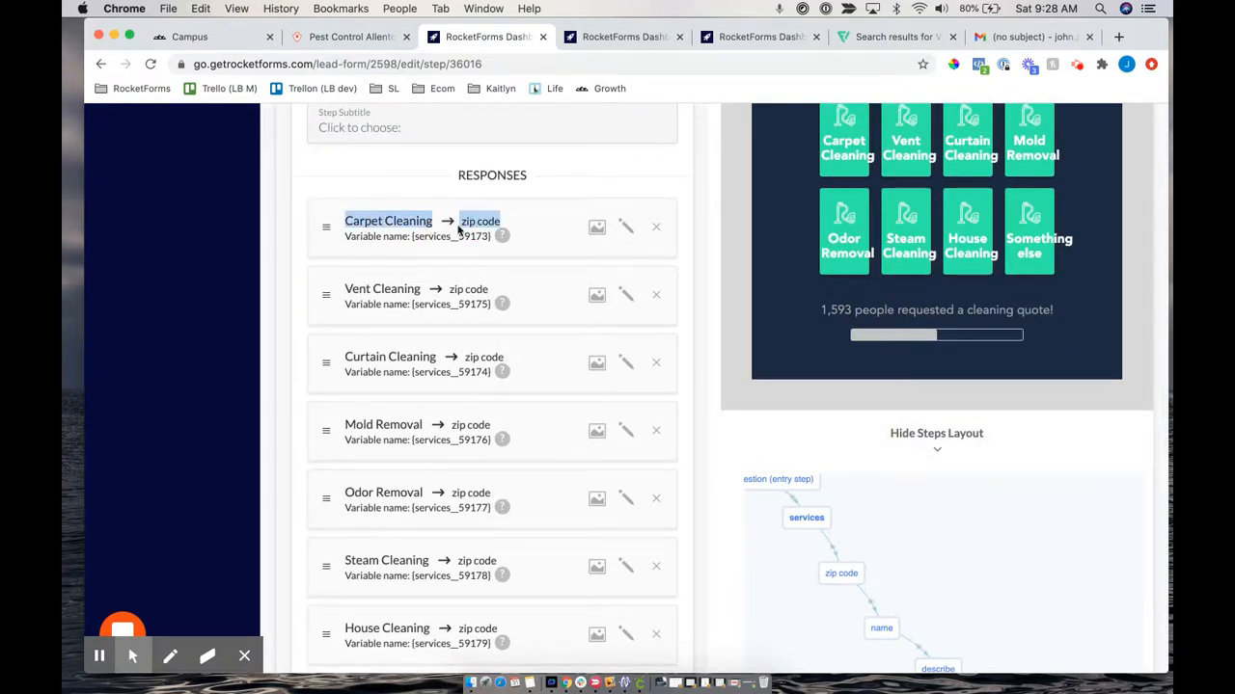
pyautogui.click(625, 225)
pyautogui.scroll(-5, 492, 429)
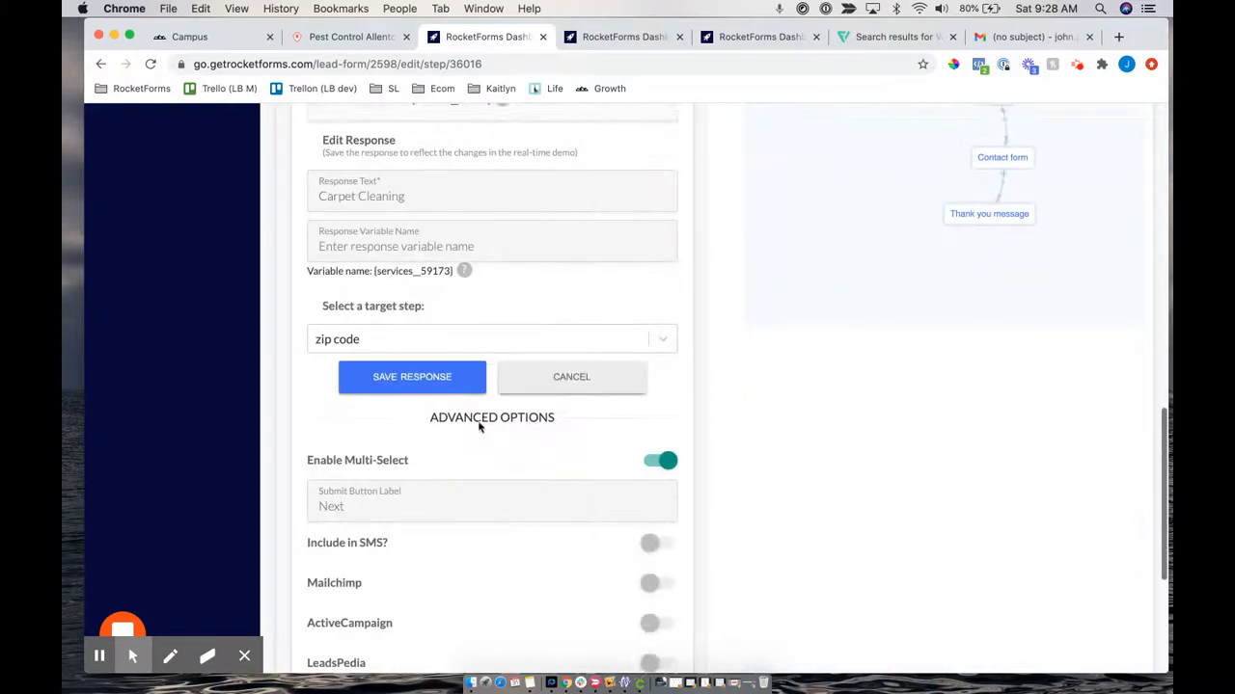
pyautogui.click(378, 339)
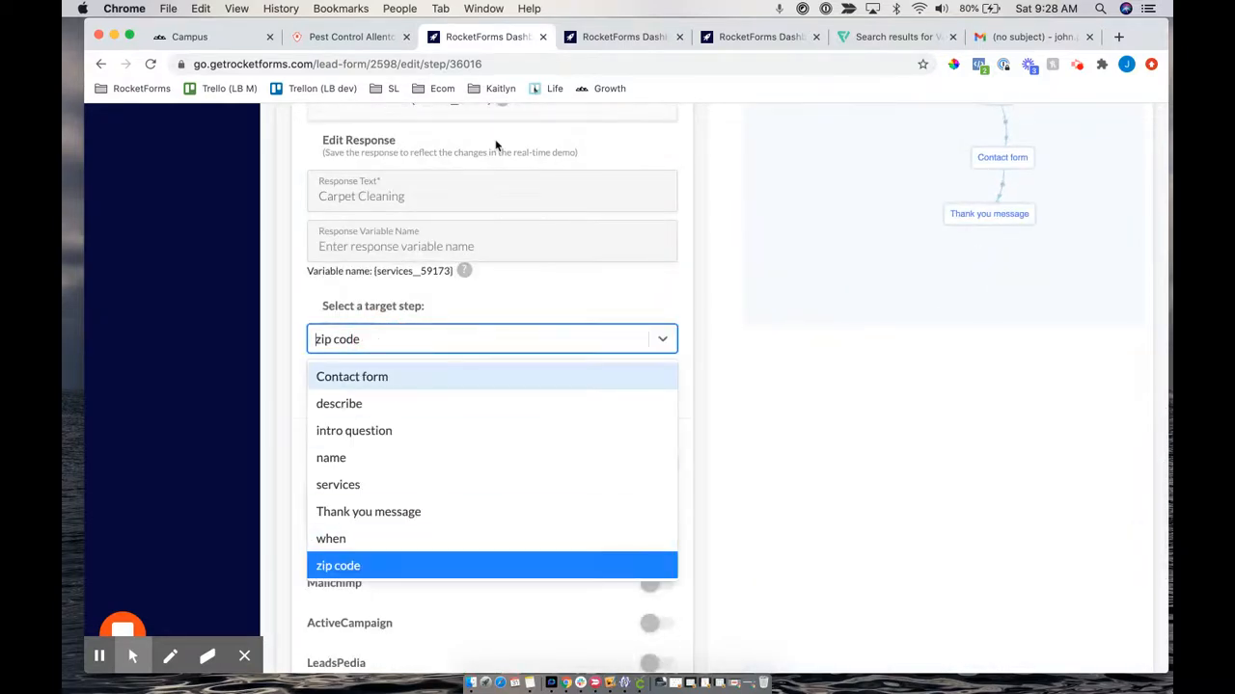
pyautogui.click(301, 242)
pyautogui.scroll(6, 301, 243)
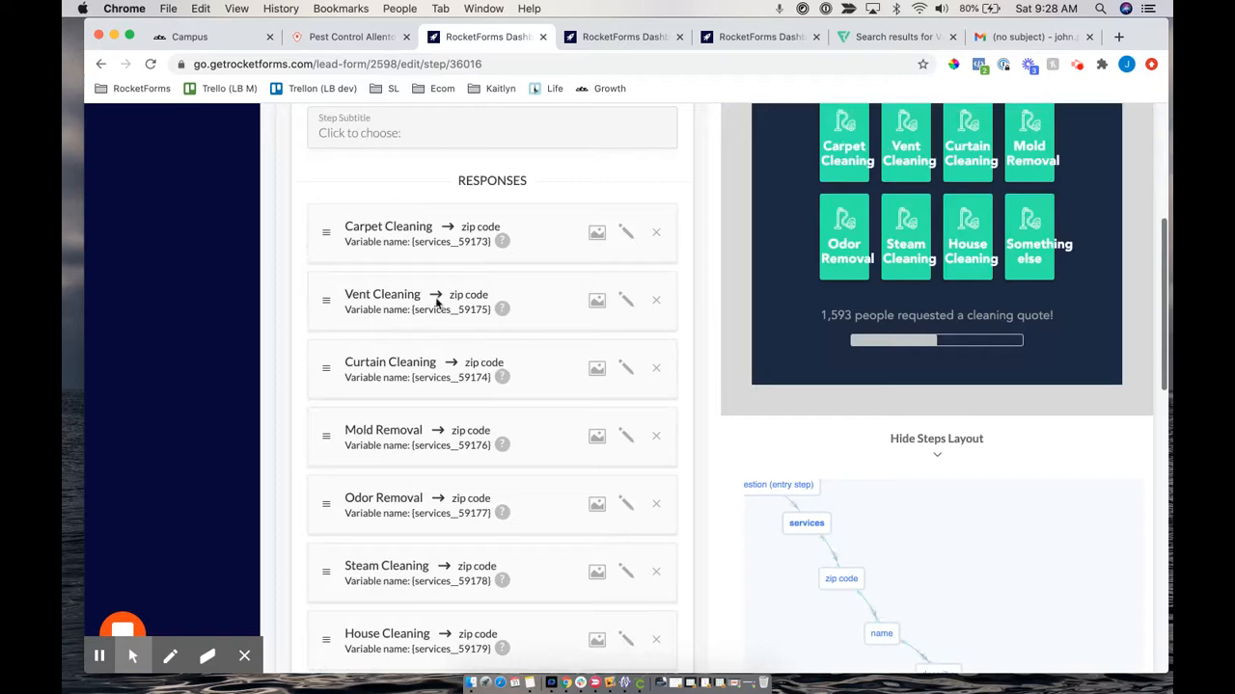
pyautogui.click(625, 302)
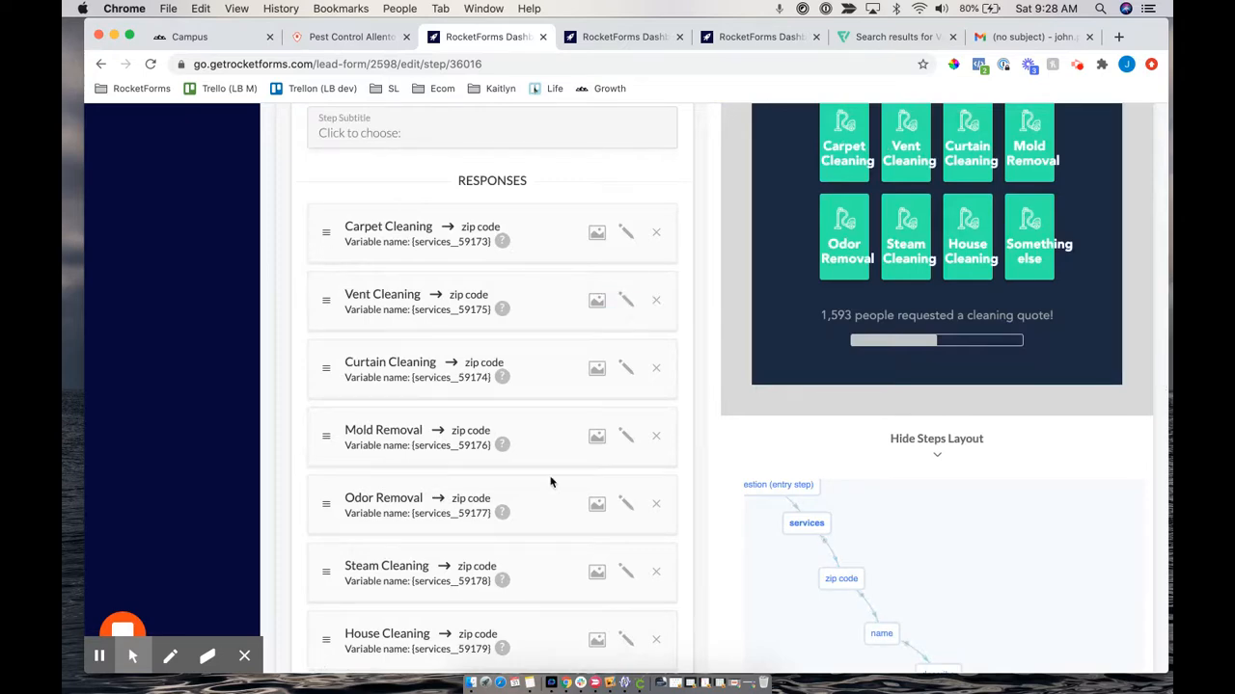
pyautogui.click(369, 379)
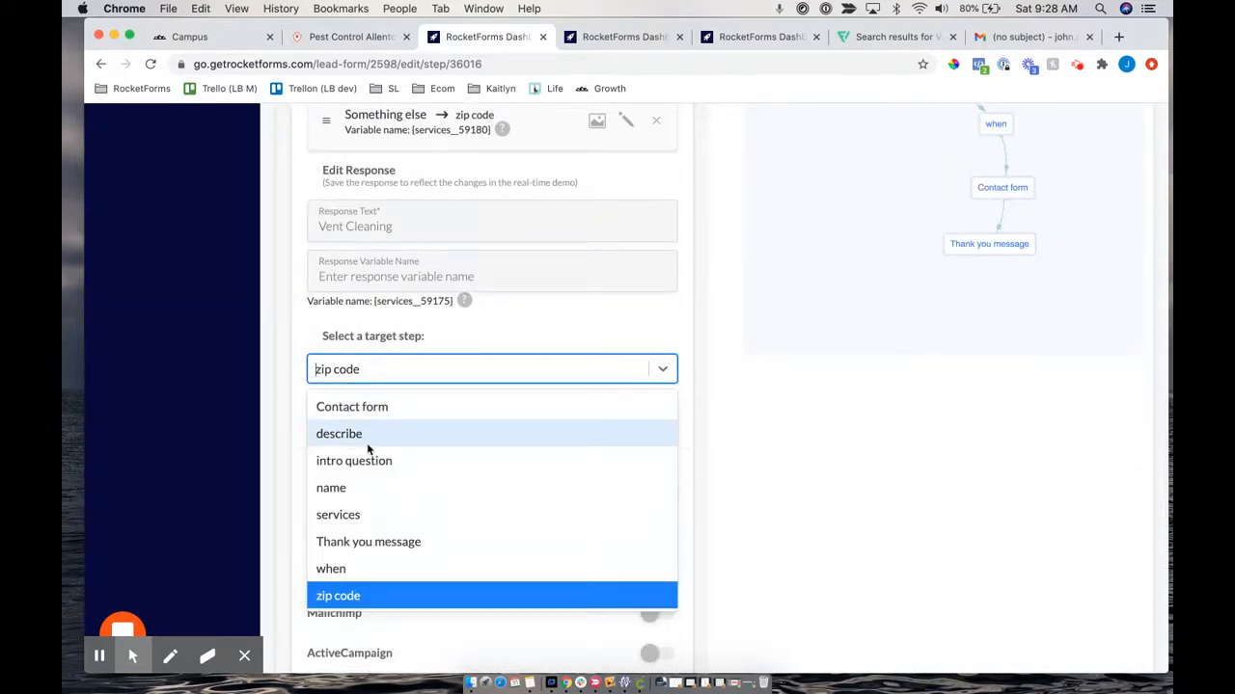
pyautogui.click(295, 350)
pyautogui.moveTo(893, 207); pyautogui.dragTo(896, 295)
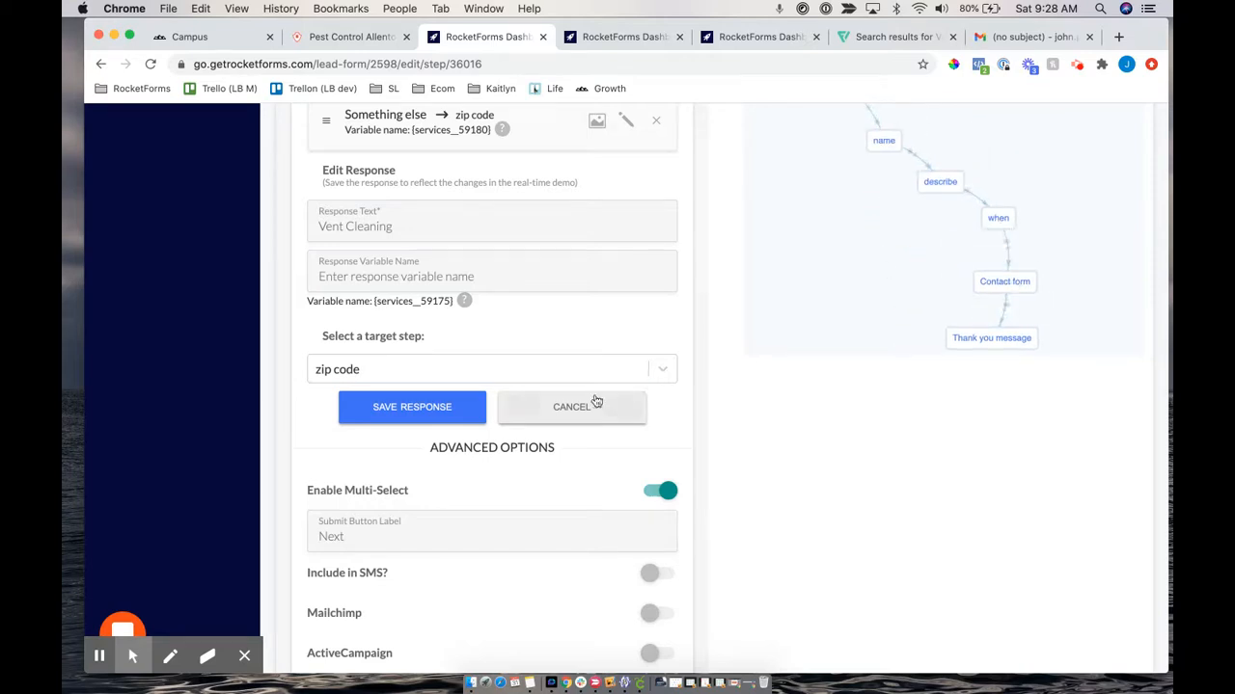
pyautogui.click(592, 406)
pyautogui.click(997, 217)
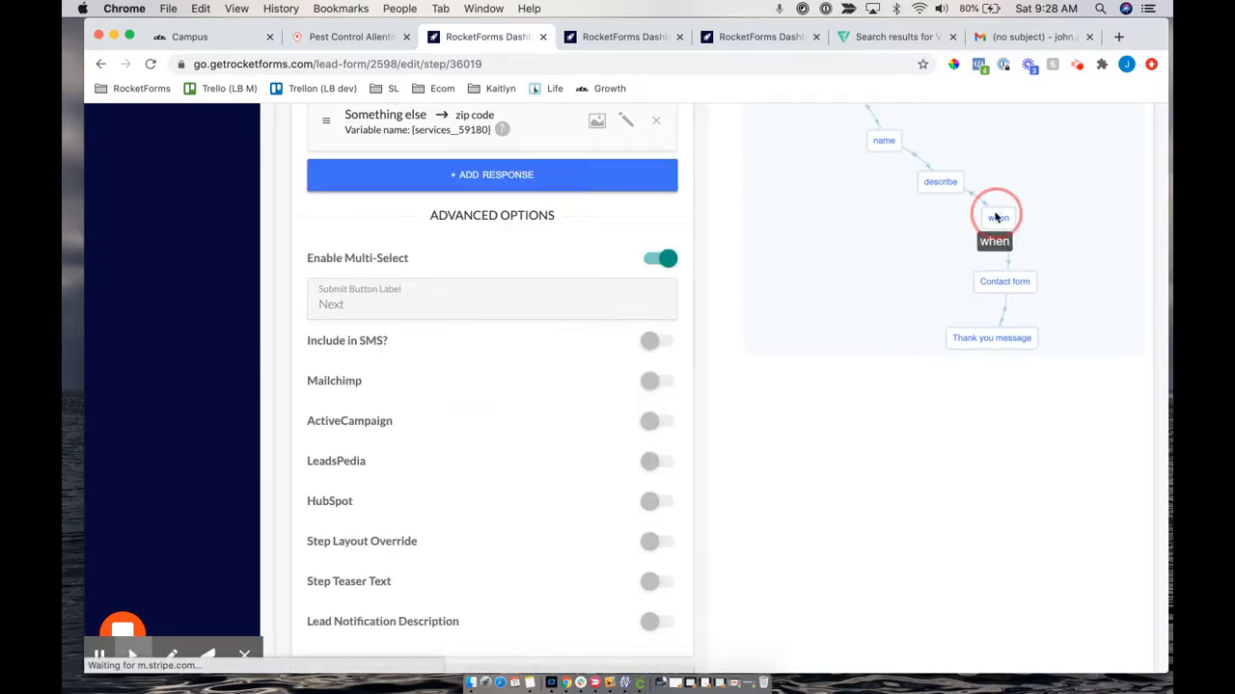
# Add a second when response, '1-2 Weeks', routed to the Contact form step
pyautogui.scroll(5, 834, 184)
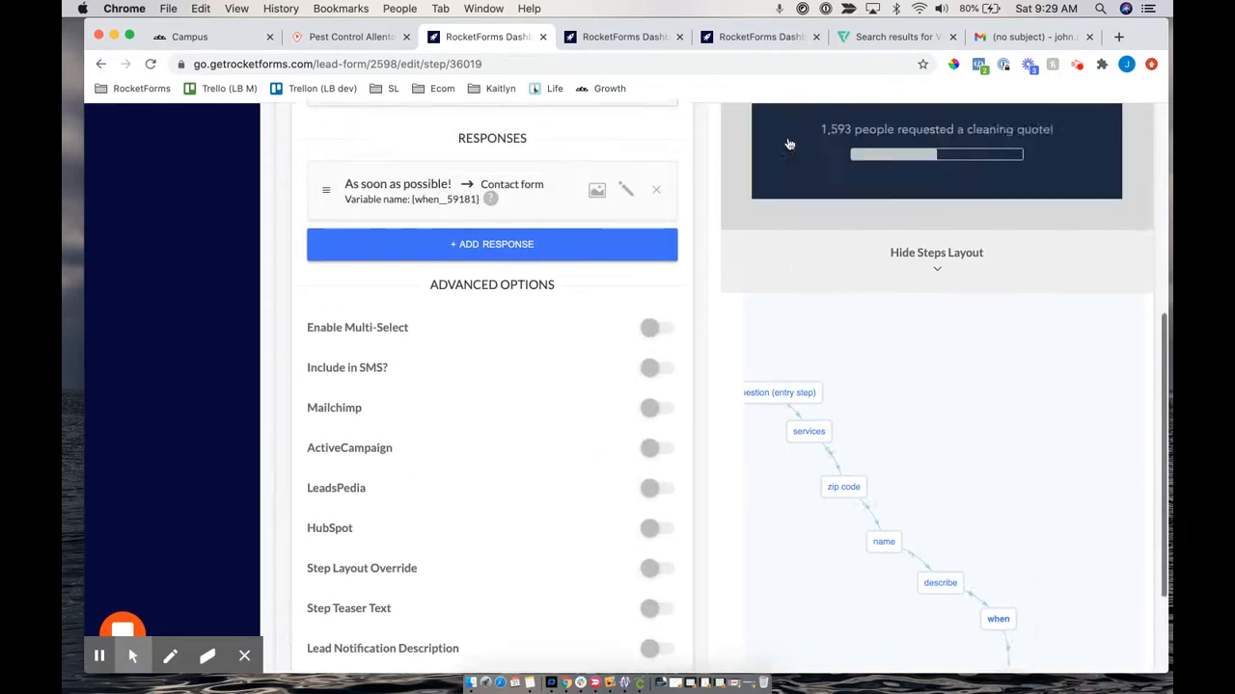
pyautogui.scroll(-5, 872, 375)
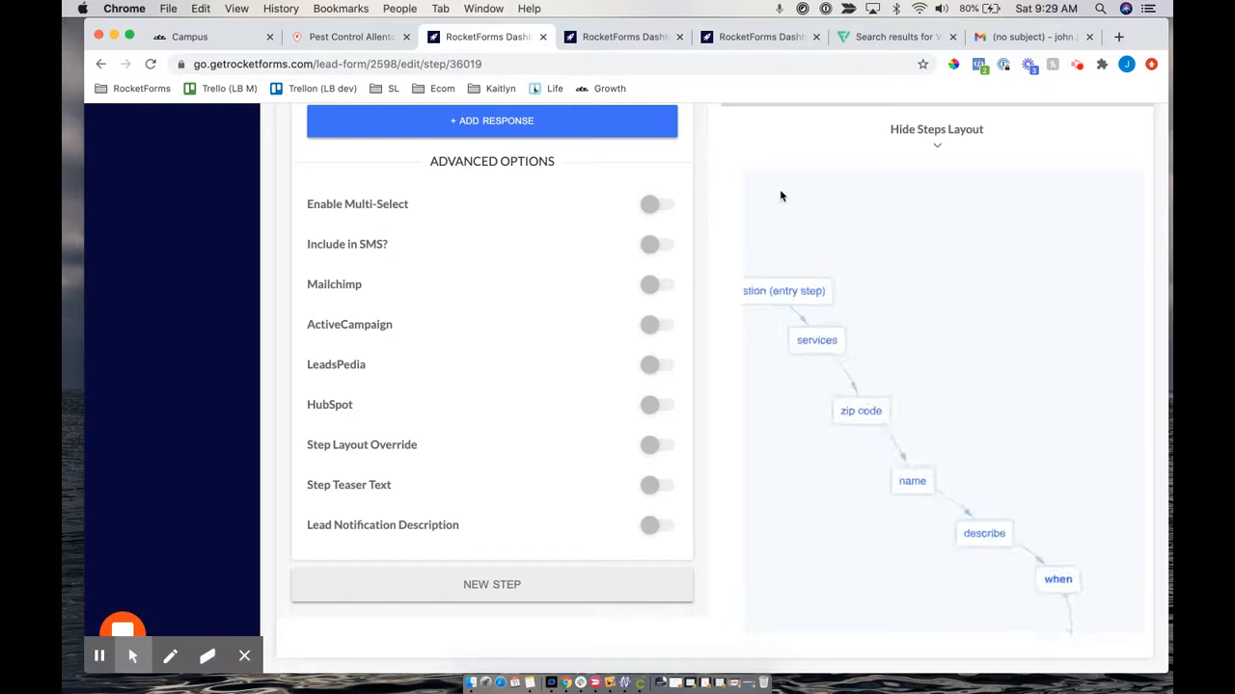
pyautogui.scroll(3, 779, 189)
pyautogui.scroll(3, 737, 147)
pyautogui.scroll(3, 737, 147)
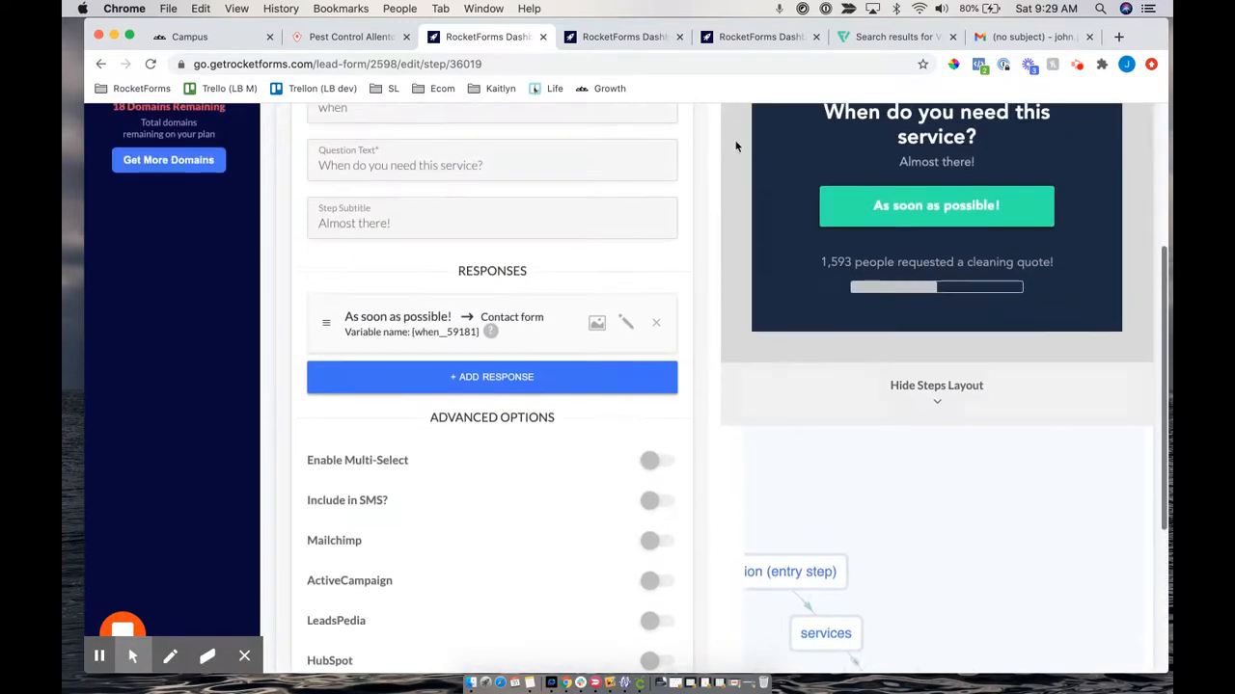
pyautogui.click(496, 441)
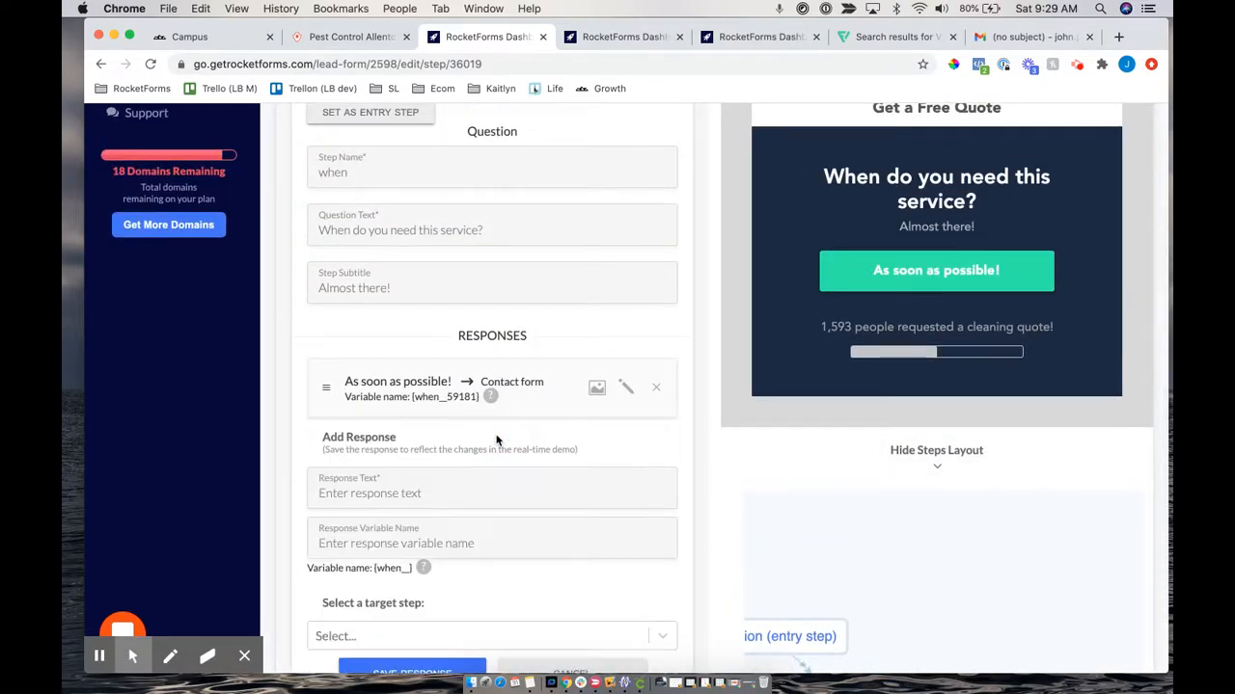
pyautogui.click(364, 493)
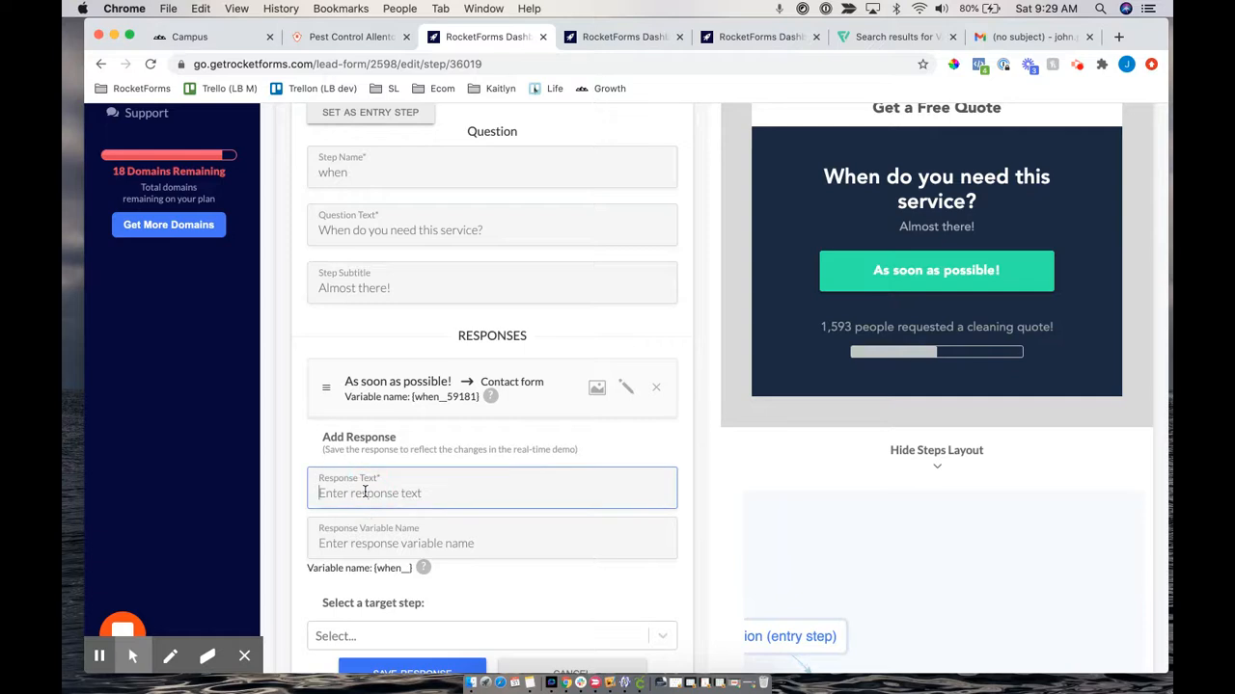
pyautogui.write('10-')
pyautogui.scroll(-3, 365, 493)
pyautogui.click(338, 531)
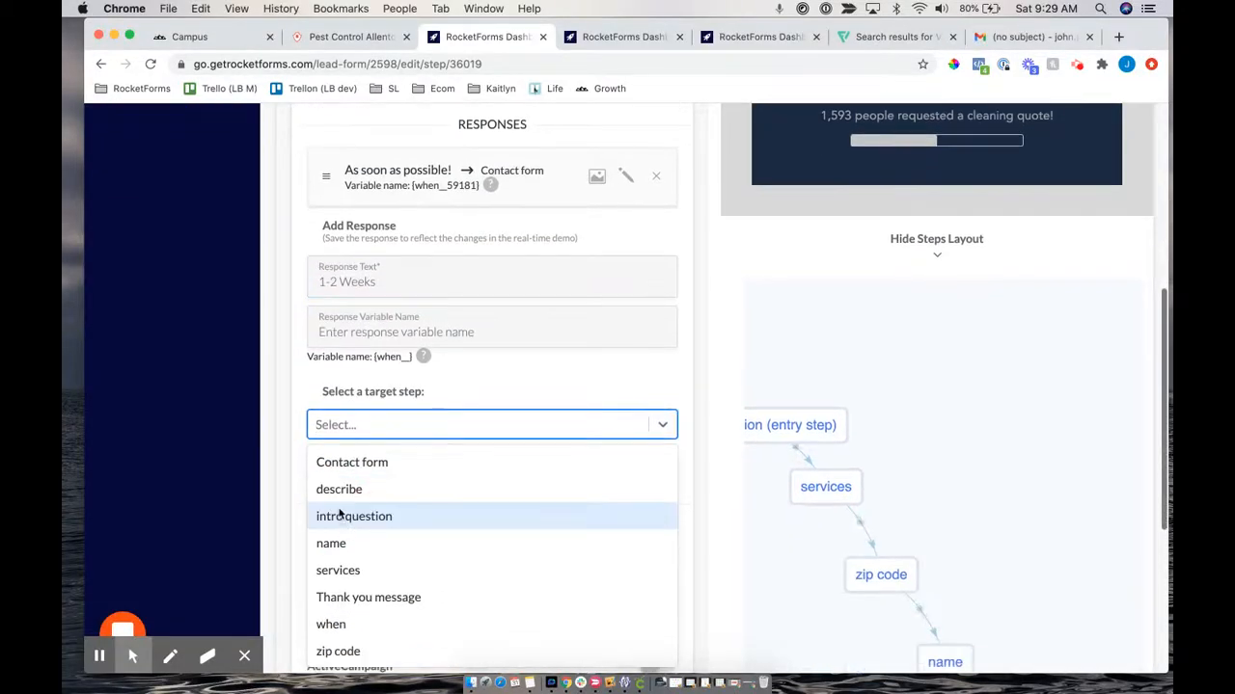
pyautogui.click(326, 463)
pyautogui.click(429, 469)
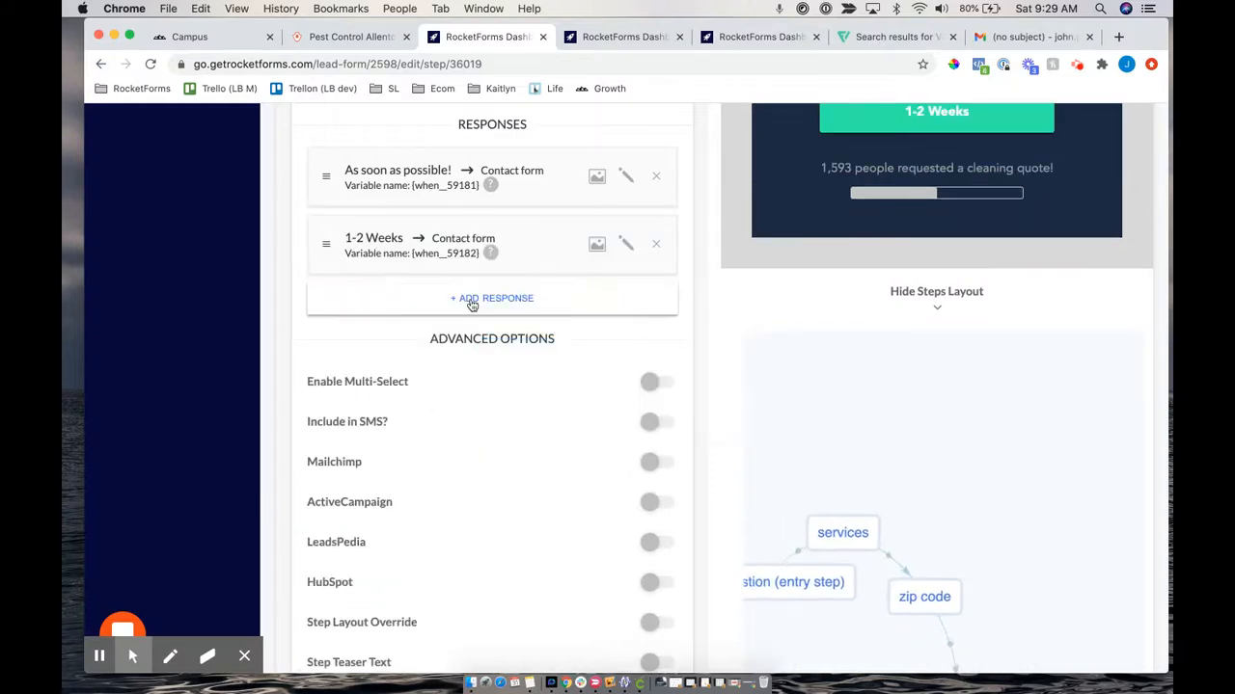
# Start a third response for the when step worded 'Just Shopping Around'
pyautogui.click(472, 304)
pyautogui.click(408, 341)
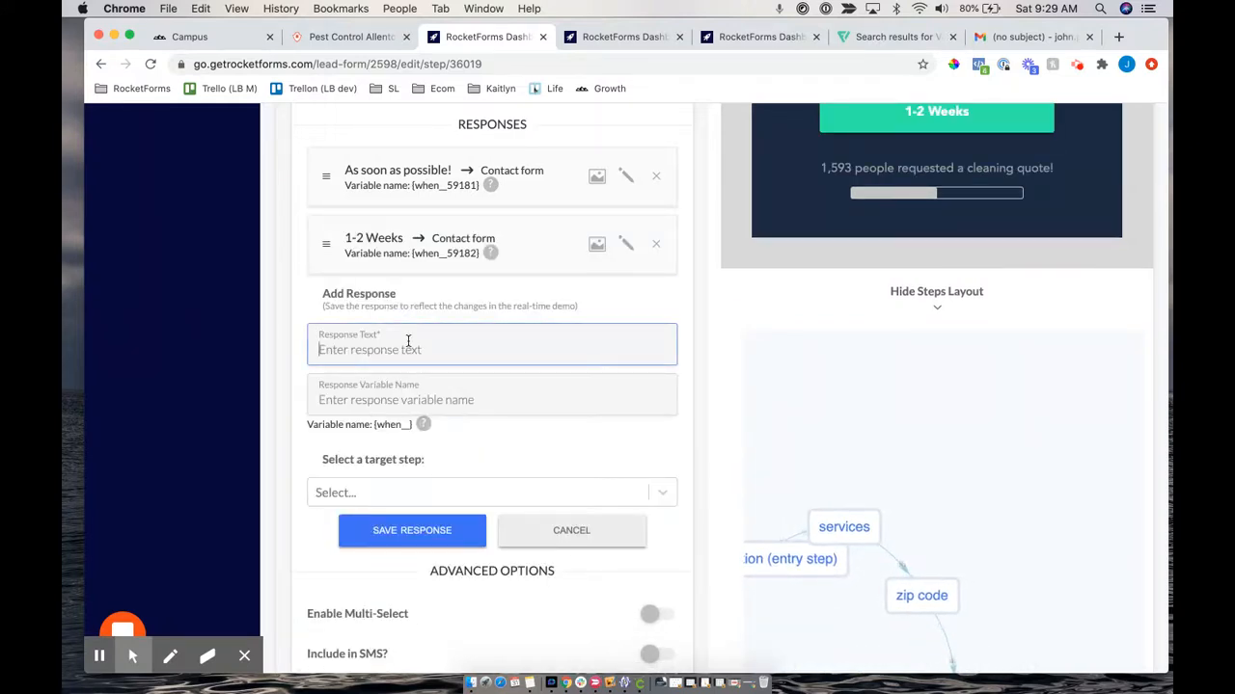
pyautogui.write("I'm not Sur")
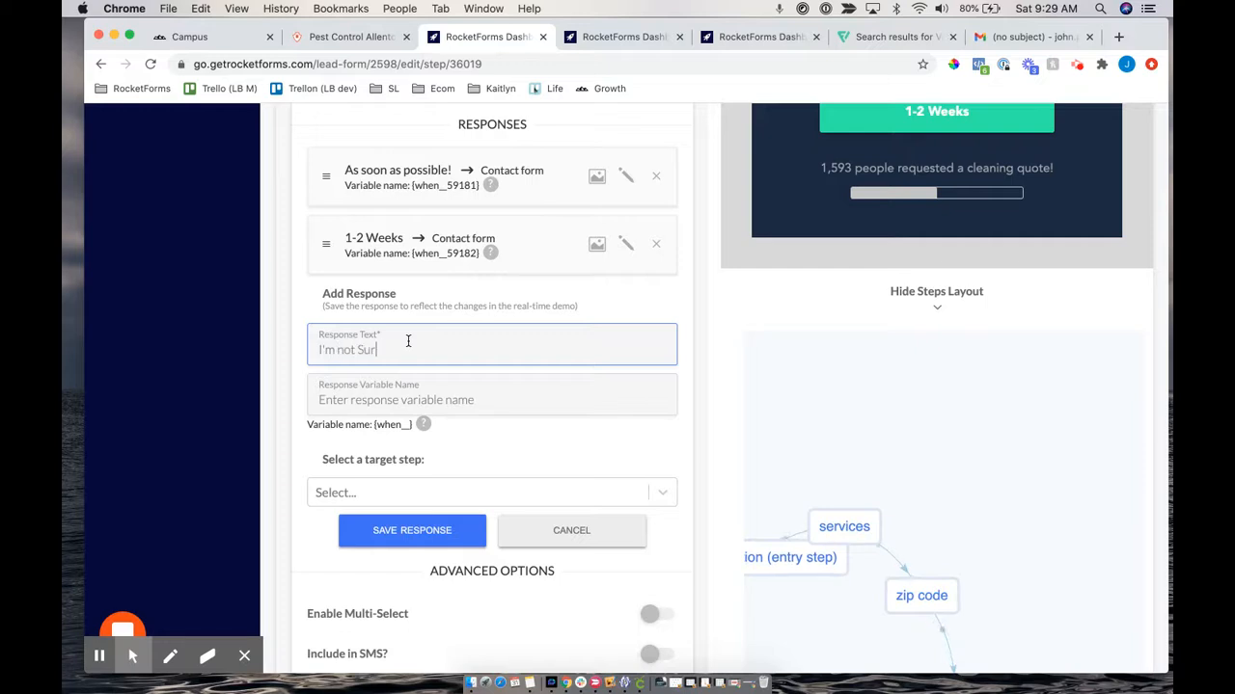
pyautogui.press('BackSpace')
pyautogui.press('BackSpace')
pyautogui.press('BackSpace')
pyautogui.write('Just S')
pyautogui.moveTo(314, 345); pyautogui.dragTo(489, 353)
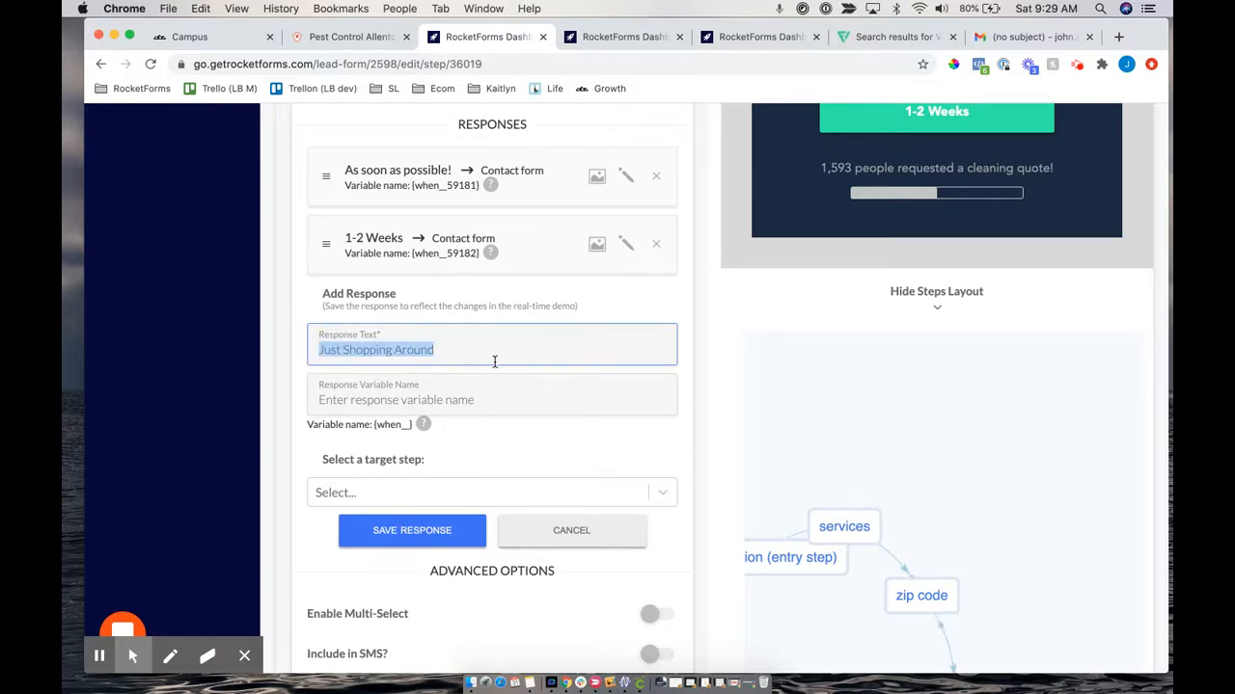
# Set the response's target step to Contact form and save it
pyautogui.click(350, 494)
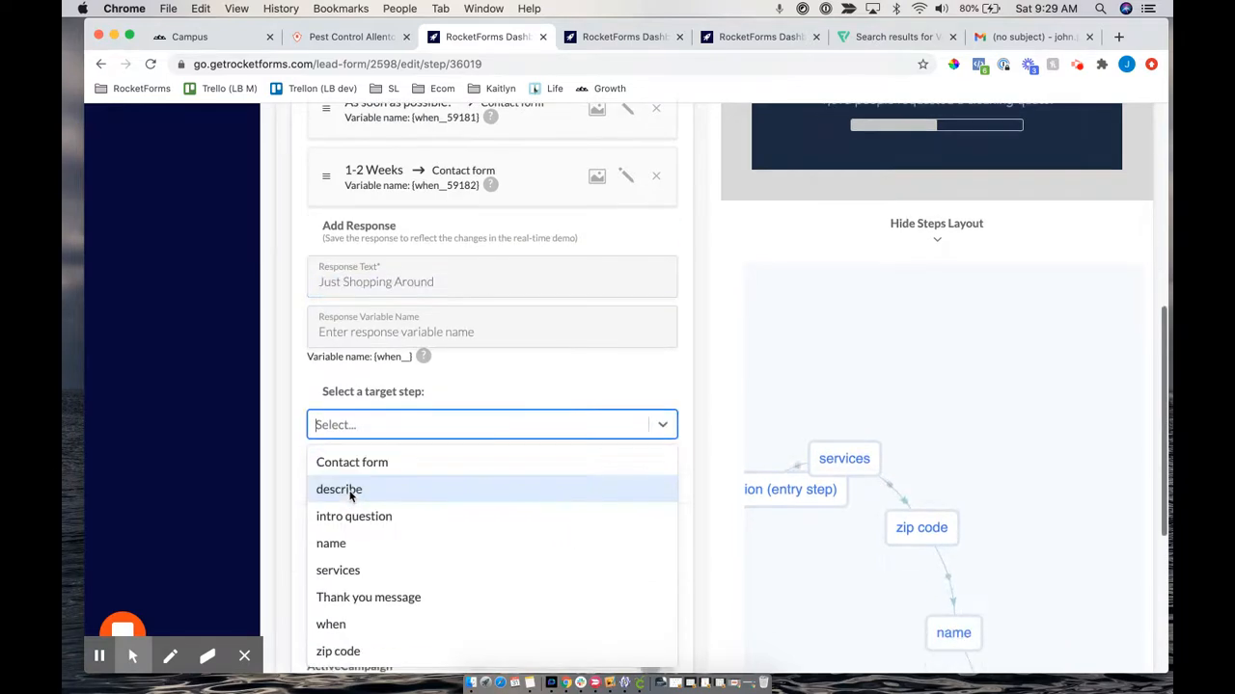
pyautogui.write('when')
pyautogui.click(399, 465)
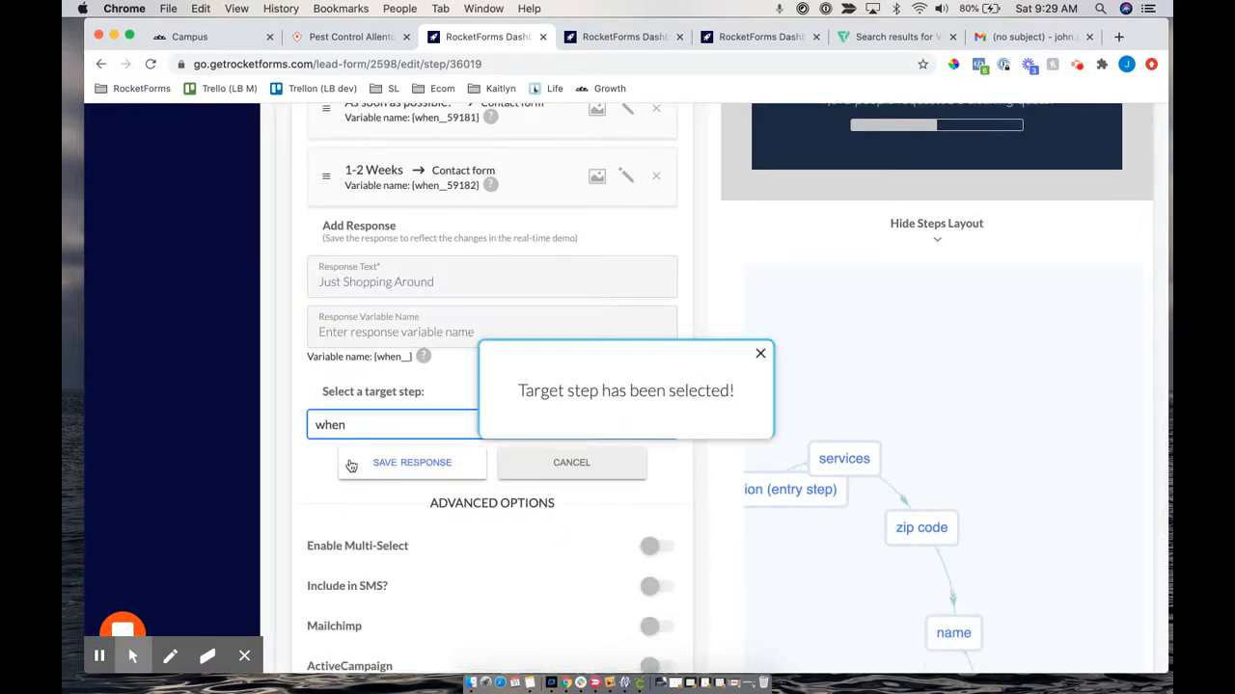
pyautogui.click(342, 426)
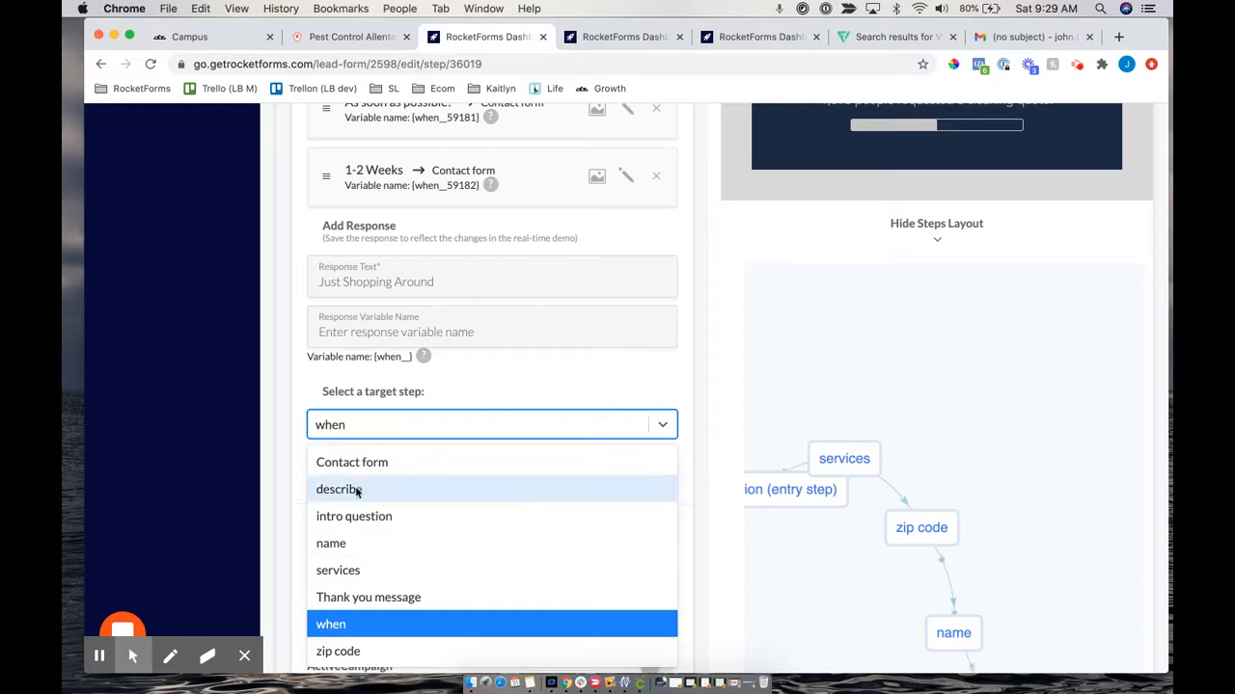
pyautogui.click(405, 462)
pyautogui.click(405, 465)
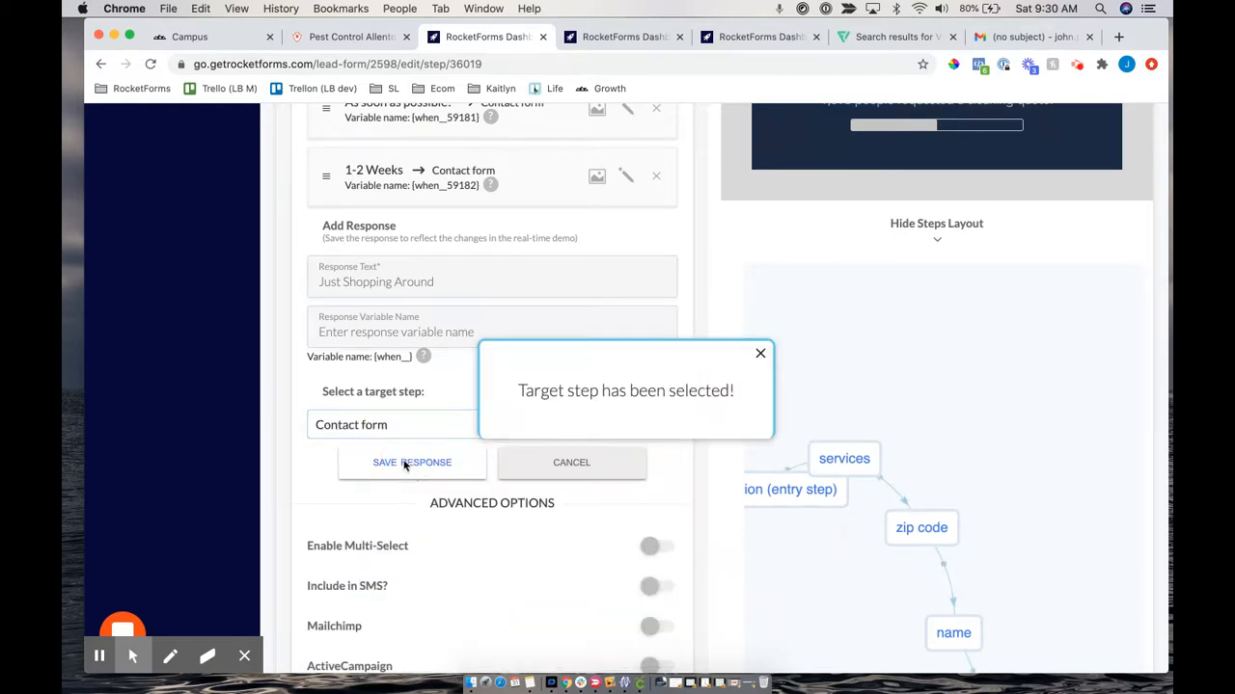
pyautogui.scroll(3, 868, 149)
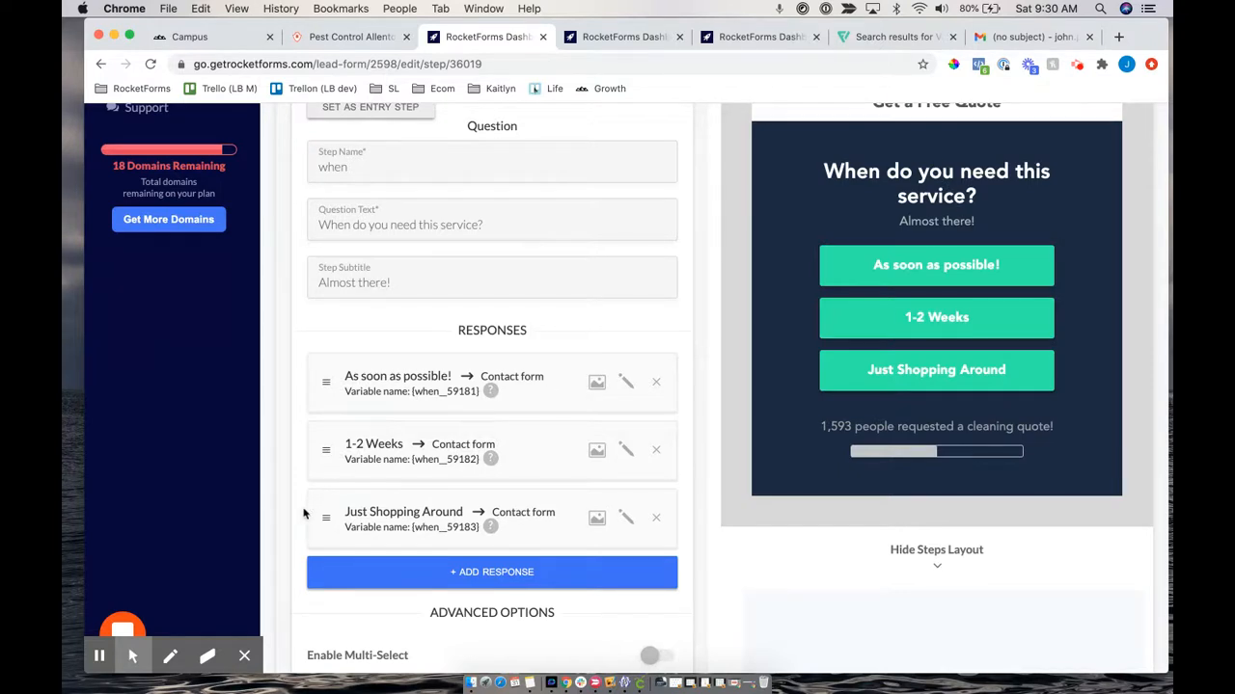
# Test reordering by moving Just Shopping Around to the top, then back to last
pyautogui.moveTo(325, 516); pyautogui.dragTo(316, 389)
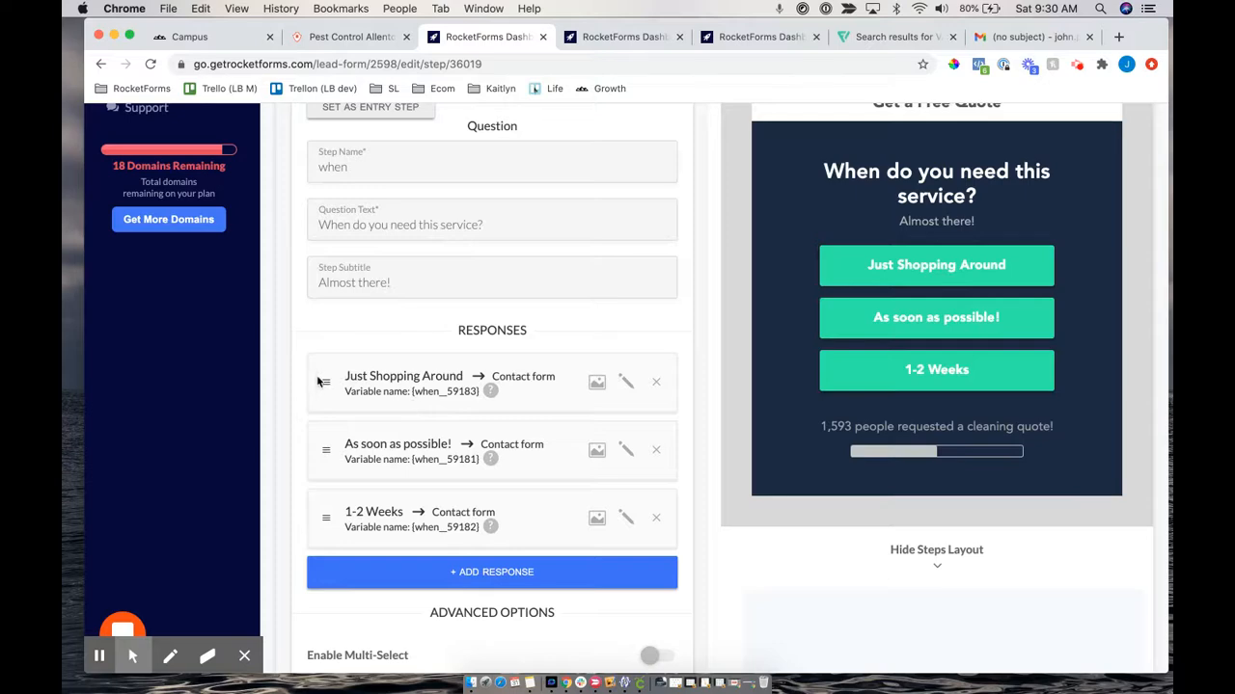
pyautogui.moveTo(325, 385); pyautogui.dragTo(329, 535)
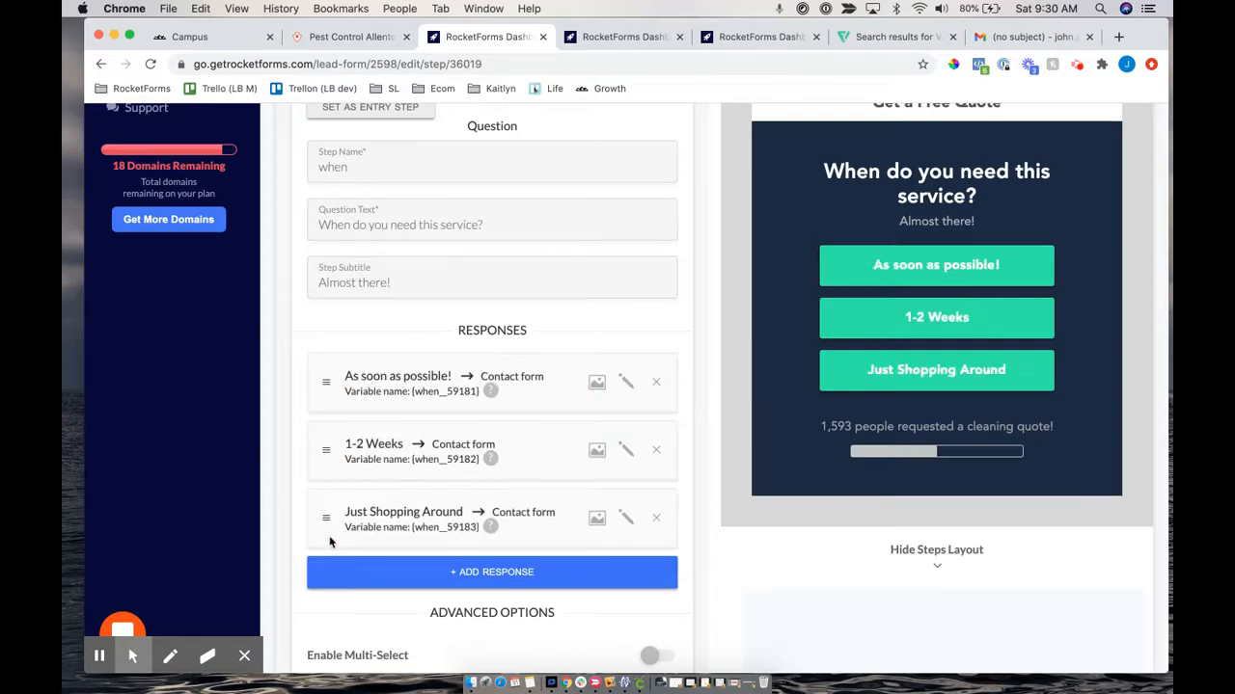
pyautogui.scroll(-3, 597, 381)
pyautogui.scroll(2, 597, 381)
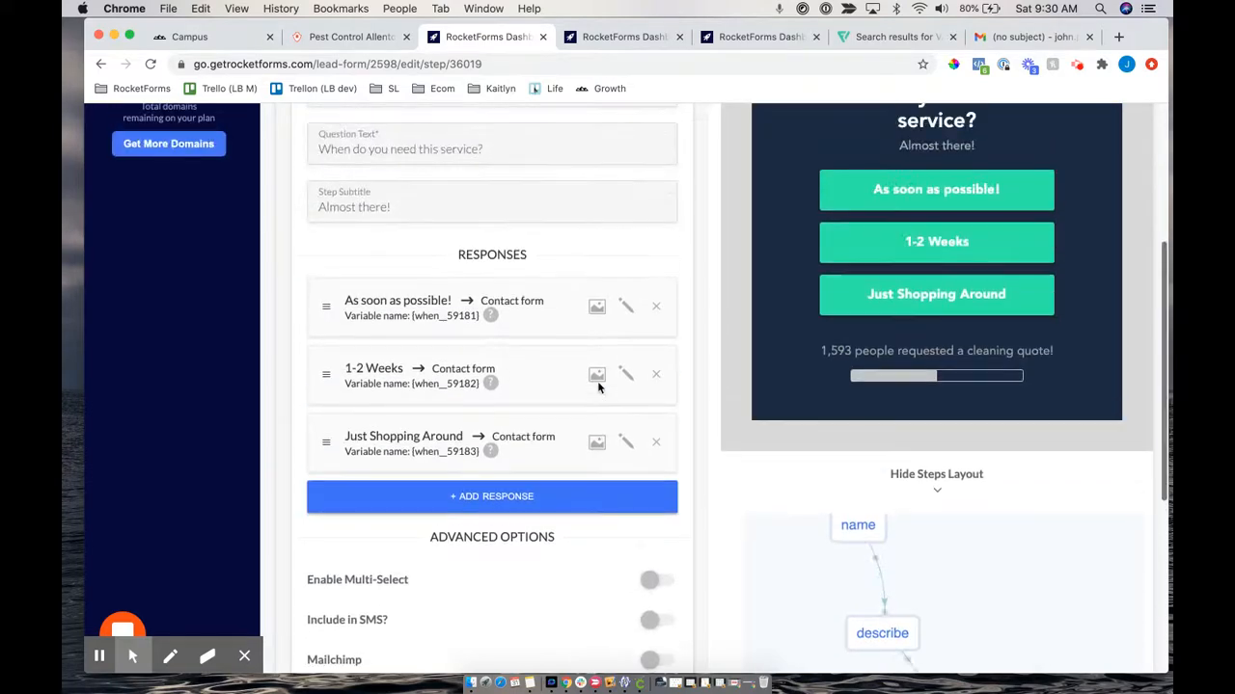
pyautogui.scroll(-3, 597, 381)
pyautogui.scroll(-2, 597, 386)
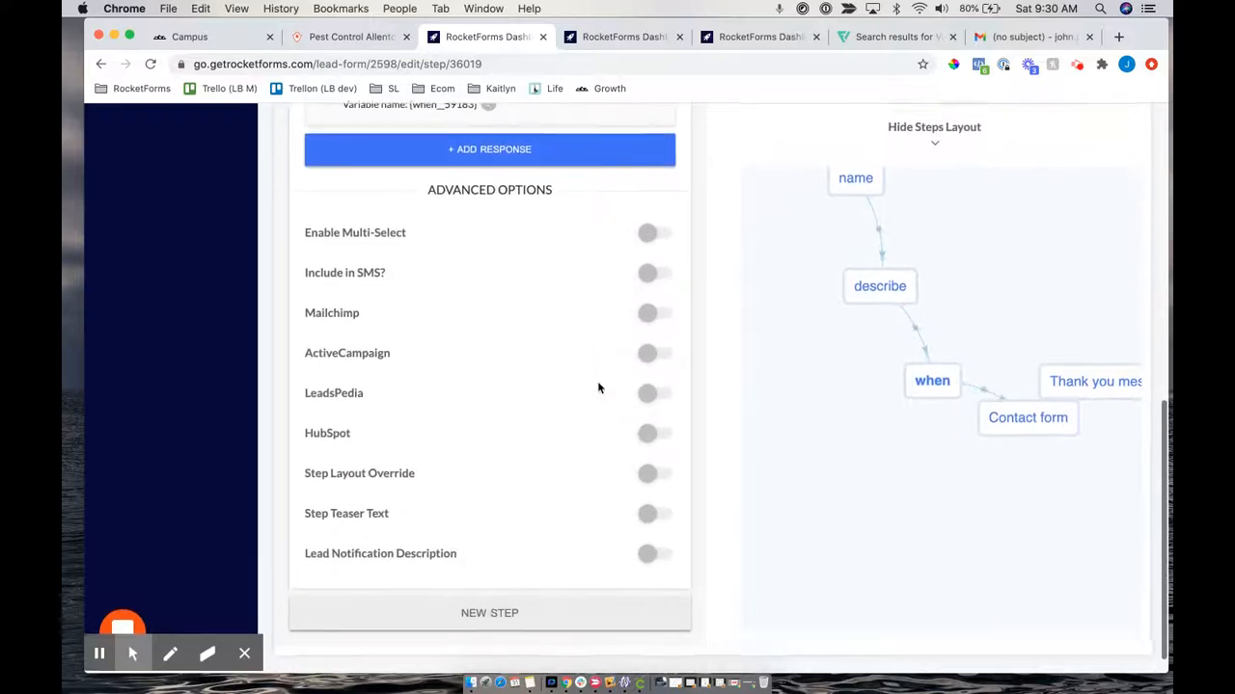
pyautogui.scroll(4, 597, 386)
pyautogui.scroll(-2, 1006, 458)
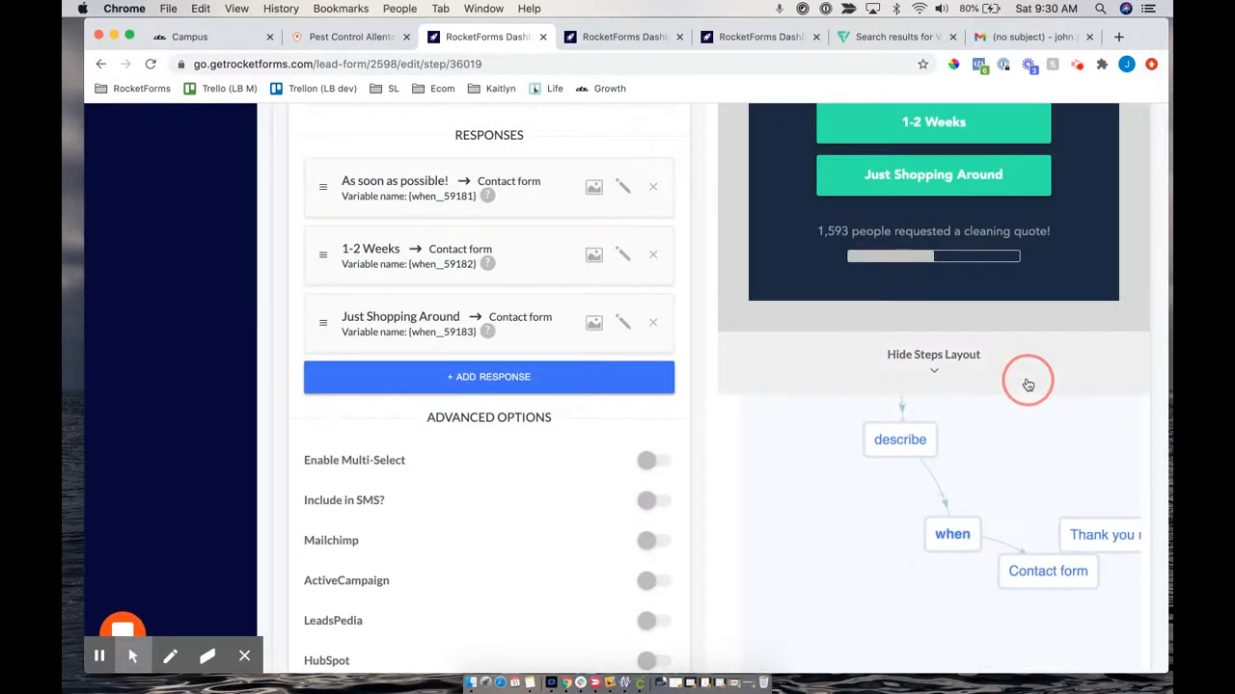
# Save the when step and open the form's full preview
pyautogui.scroll(1, 617, 306)
pyautogui.scroll(5, 617, 306)
pyautogui.click(603, 278)
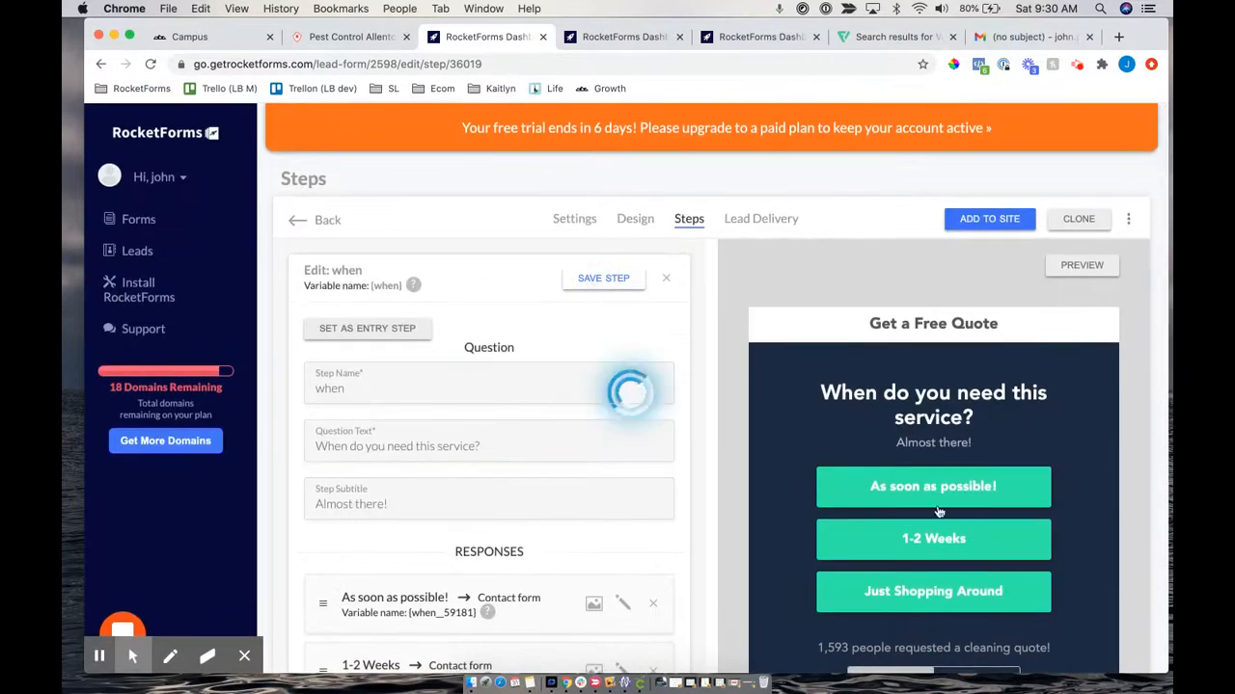
pyautogui.click(1080, 267)
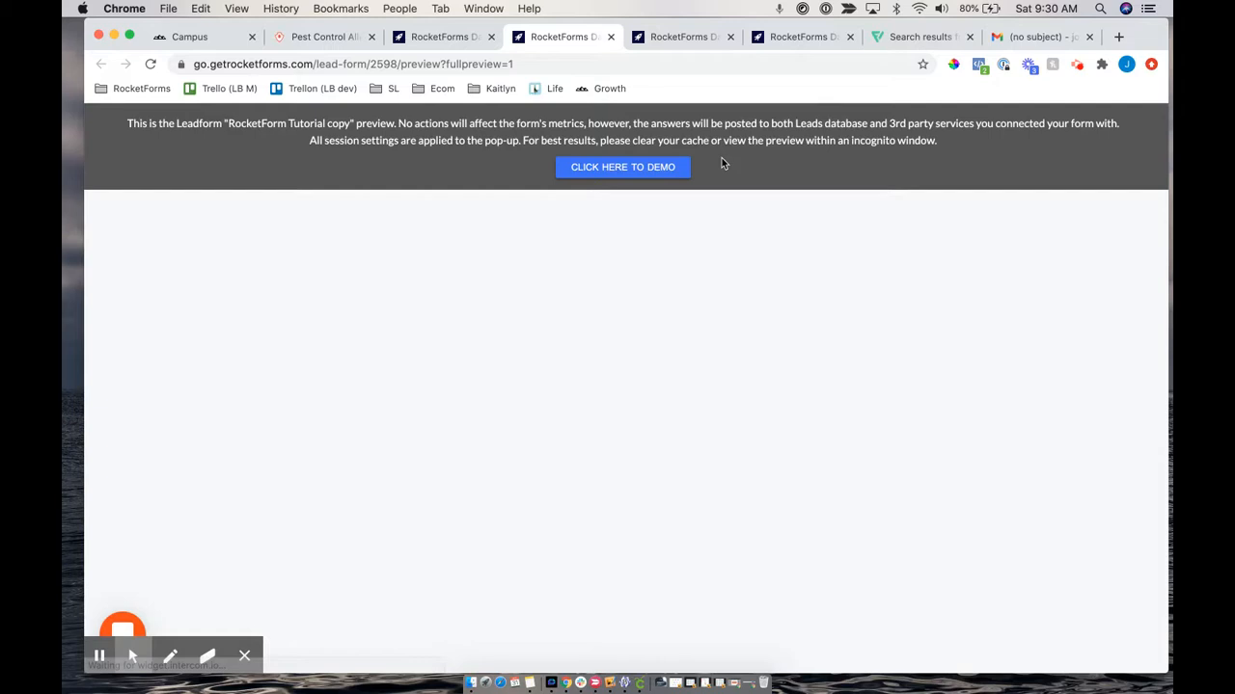
# Start the demo, answer Business, and choose Curtain Cleaning as the service
pyautogui.click(642, 167)
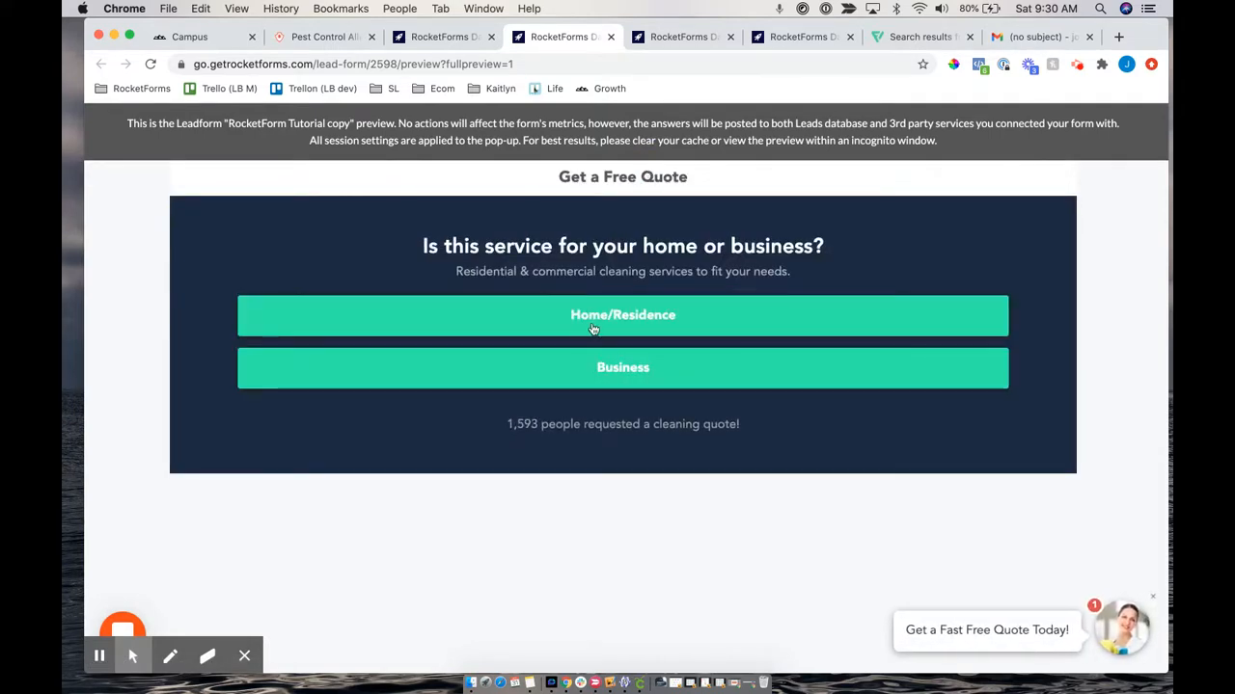
pyautogui.click(419, 268)
pyautogui.moveTo(824, 249); pyautogui.dragTo(786, 256)
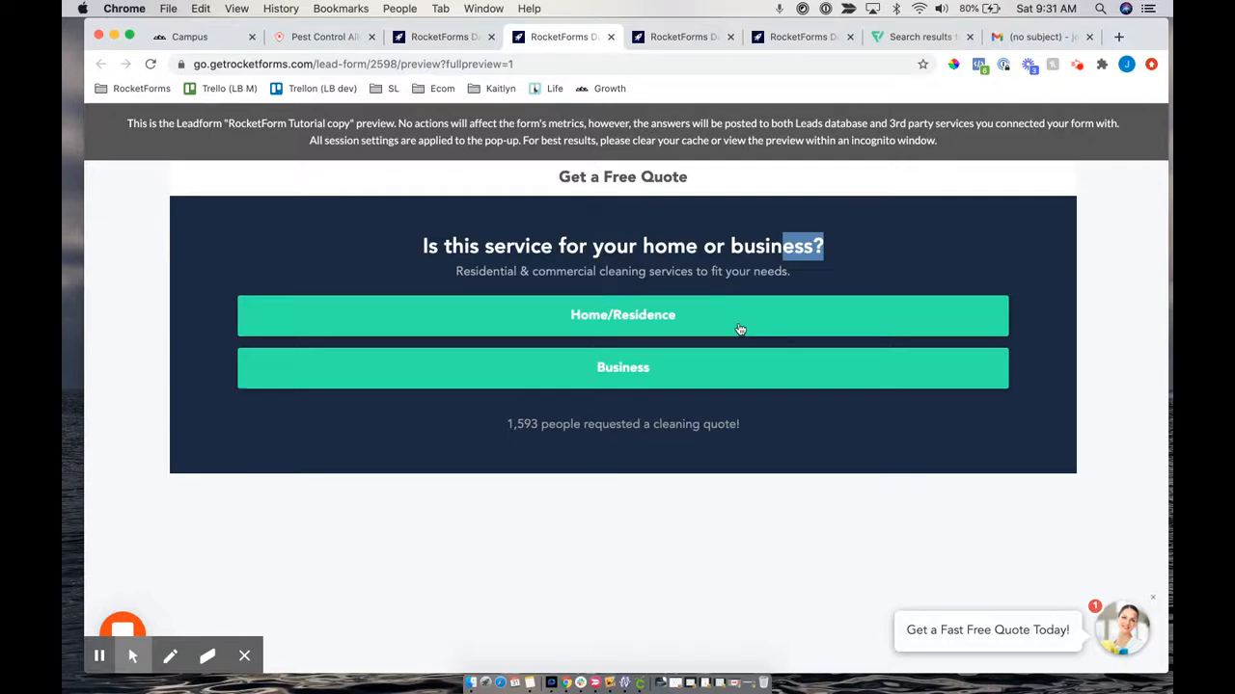
pyautogui.click(608, 374)
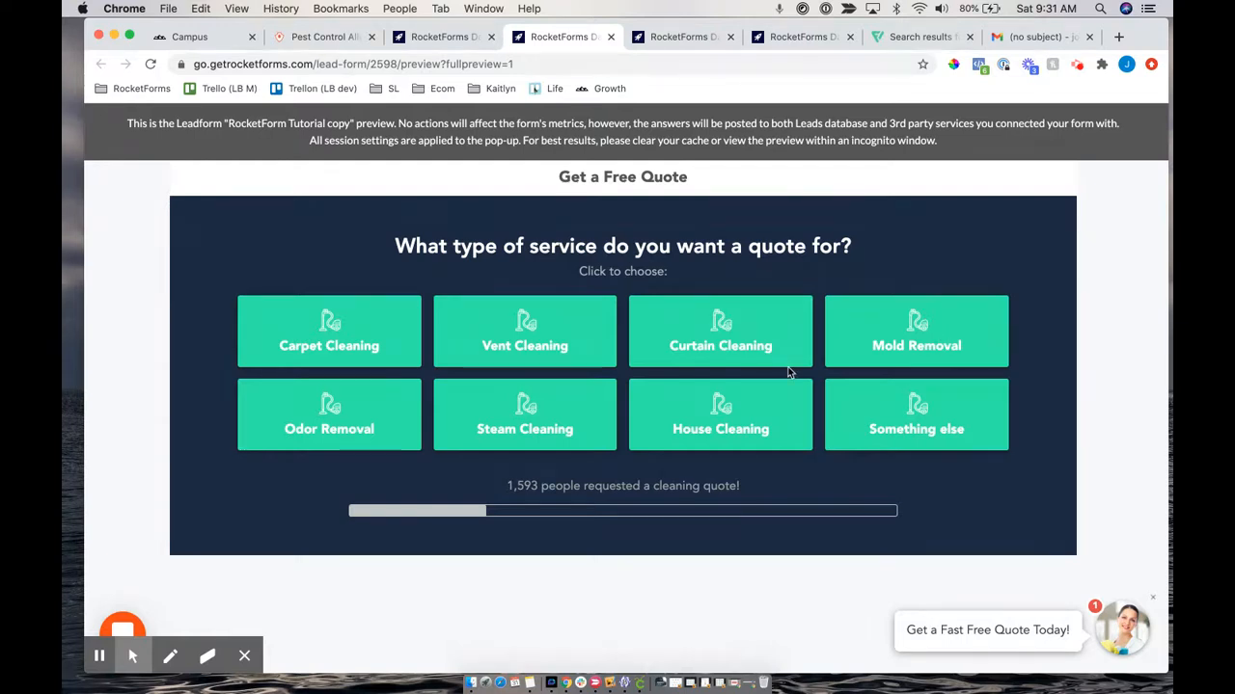
pyautogui.click(697, 332)
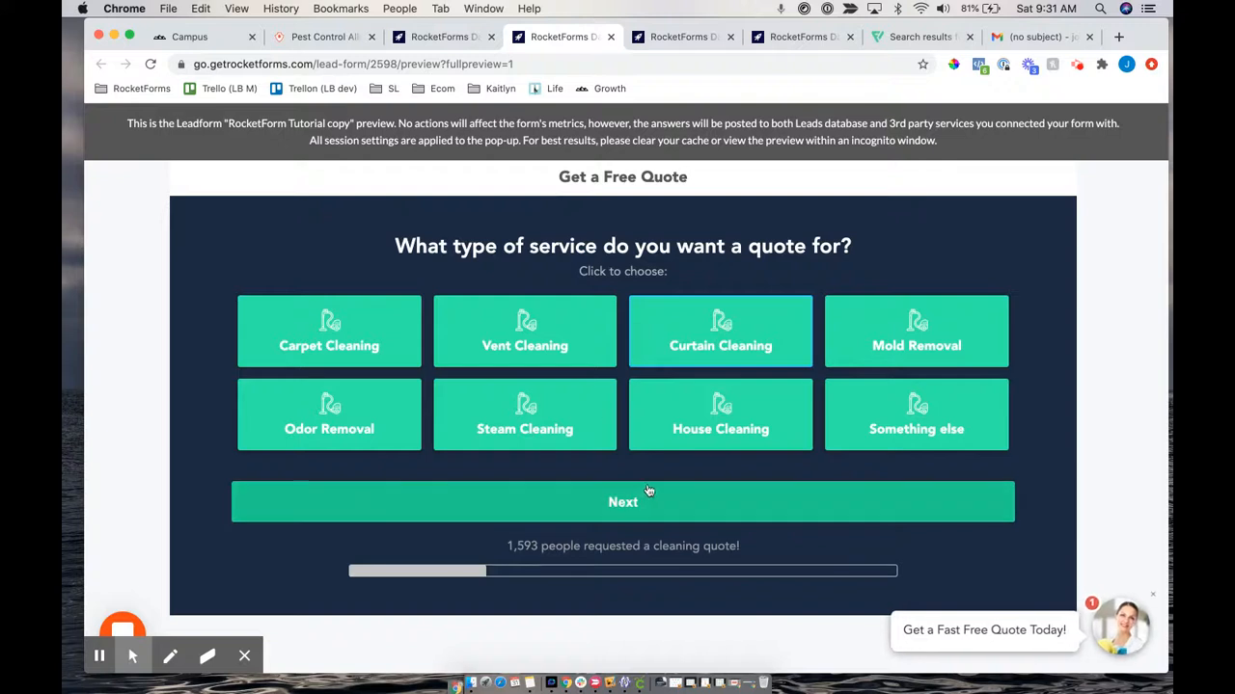
pyautogui.click(625, 504)
# Enter a zip code and a full name to reach the extra-details question
pyautogui.write('19070')
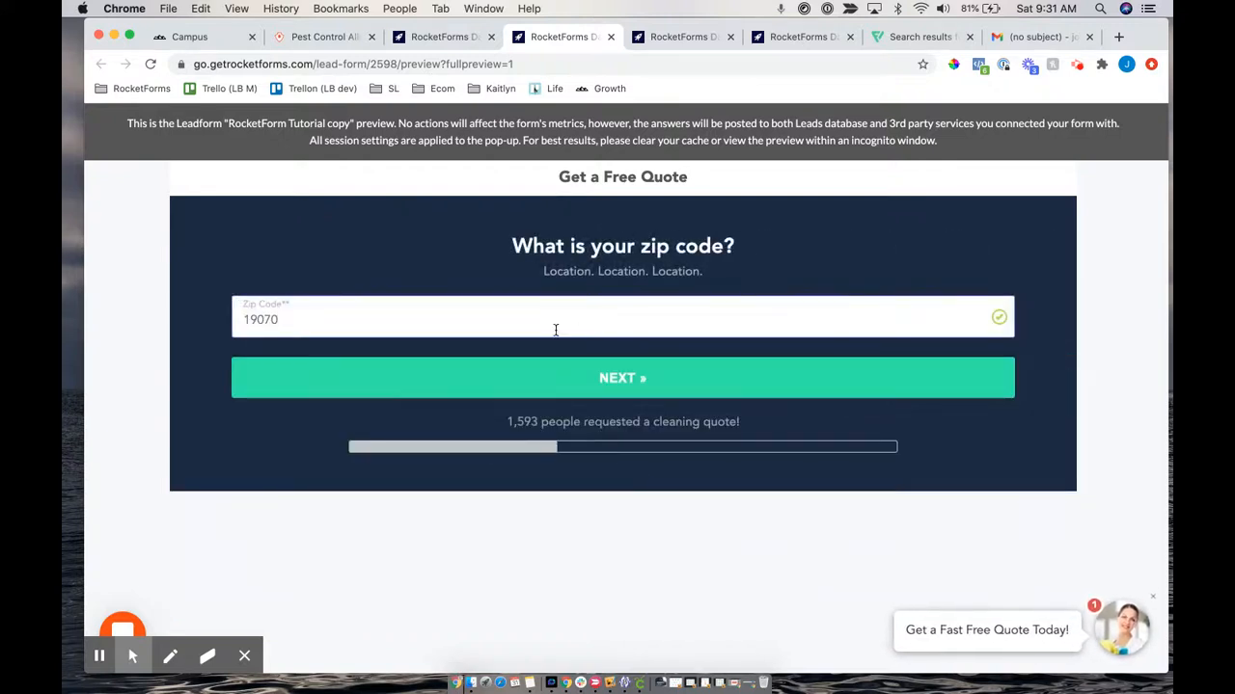
pyautogui.moveTo(485, 237); pyautogui.dragTo(750, 242)
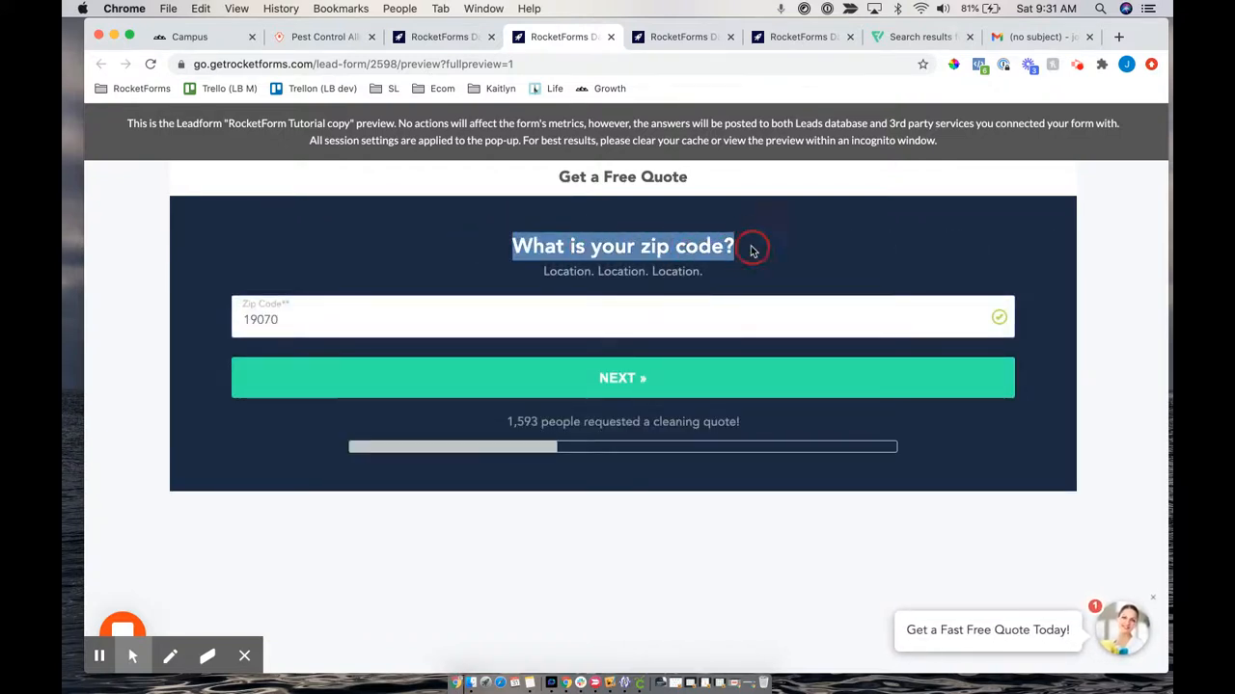
pyautogui.moveTo(242, 322); pyautogui.dragTo(314, 319)
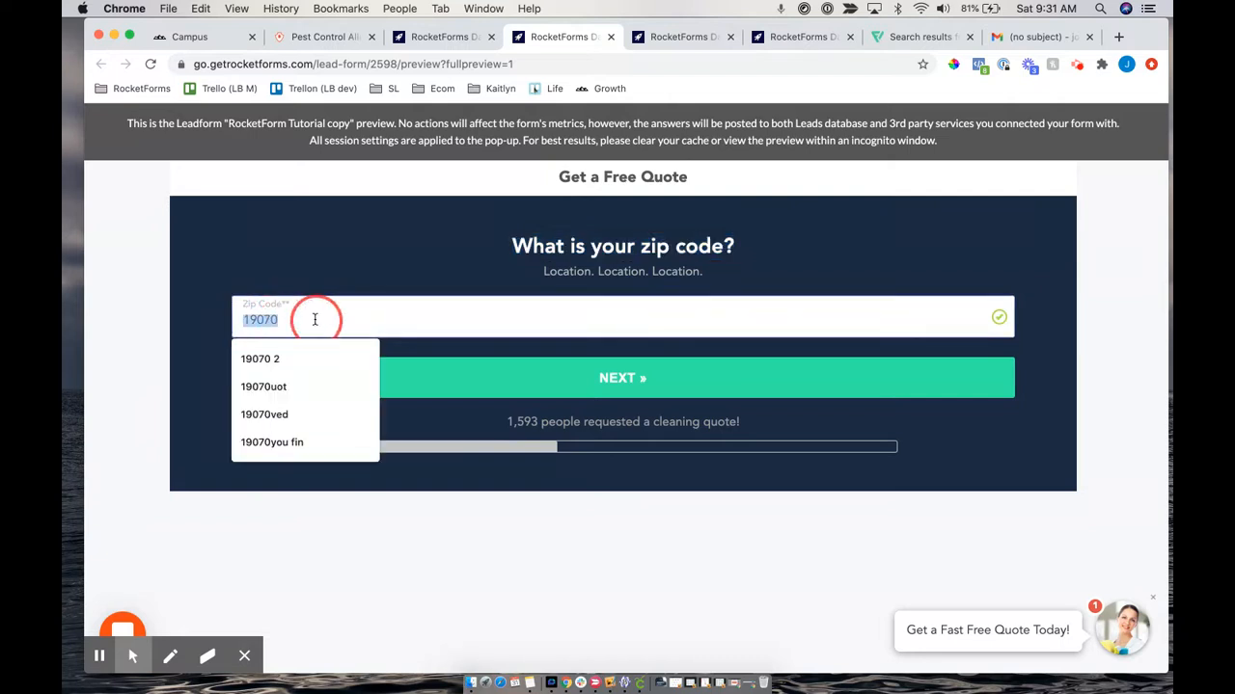
pyautogui.press('Return')
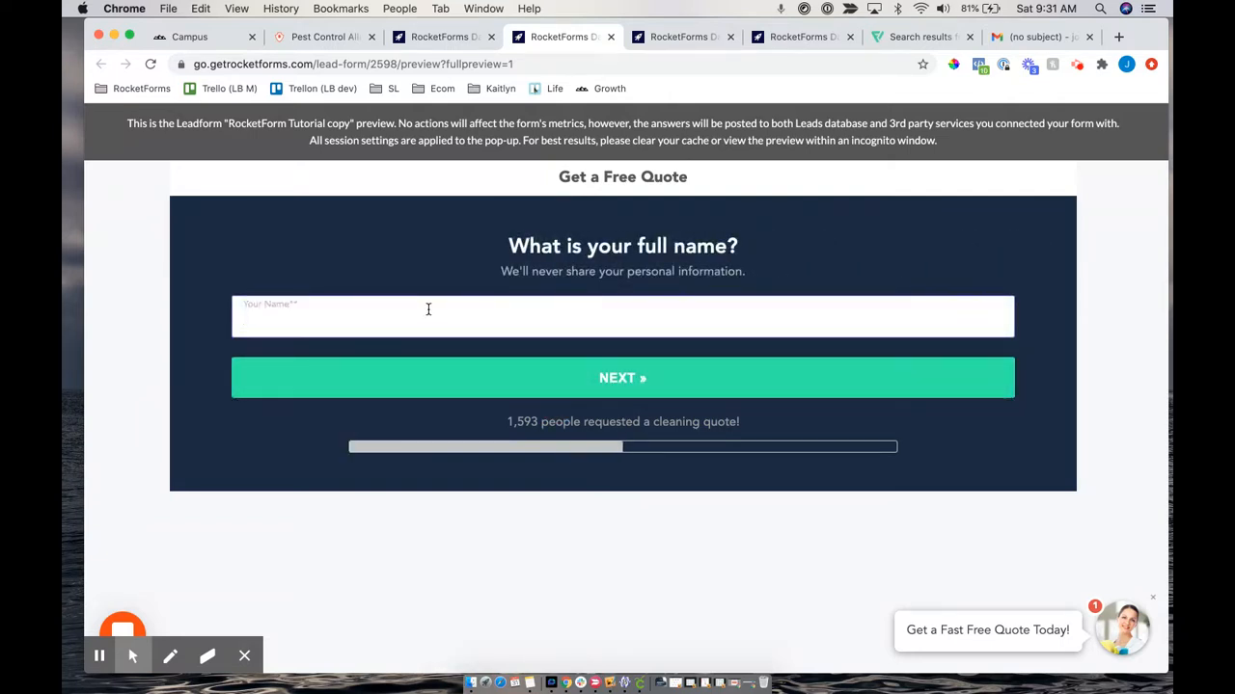
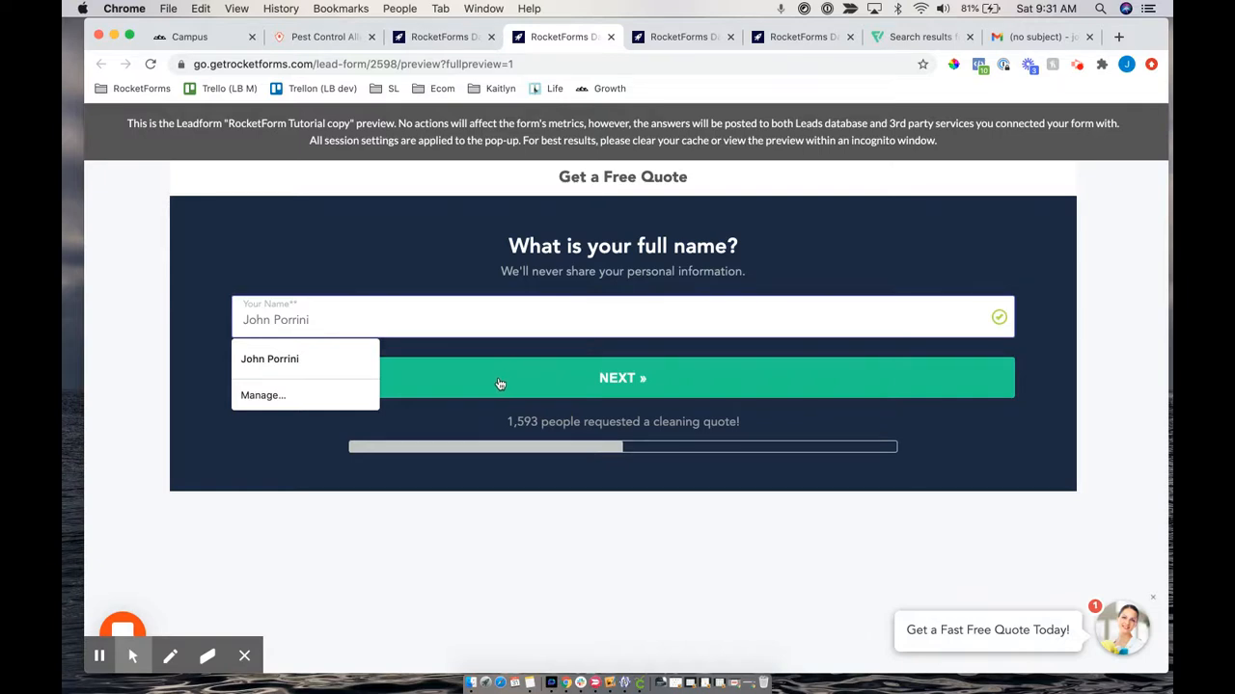
pyautogui.click(499, 384)
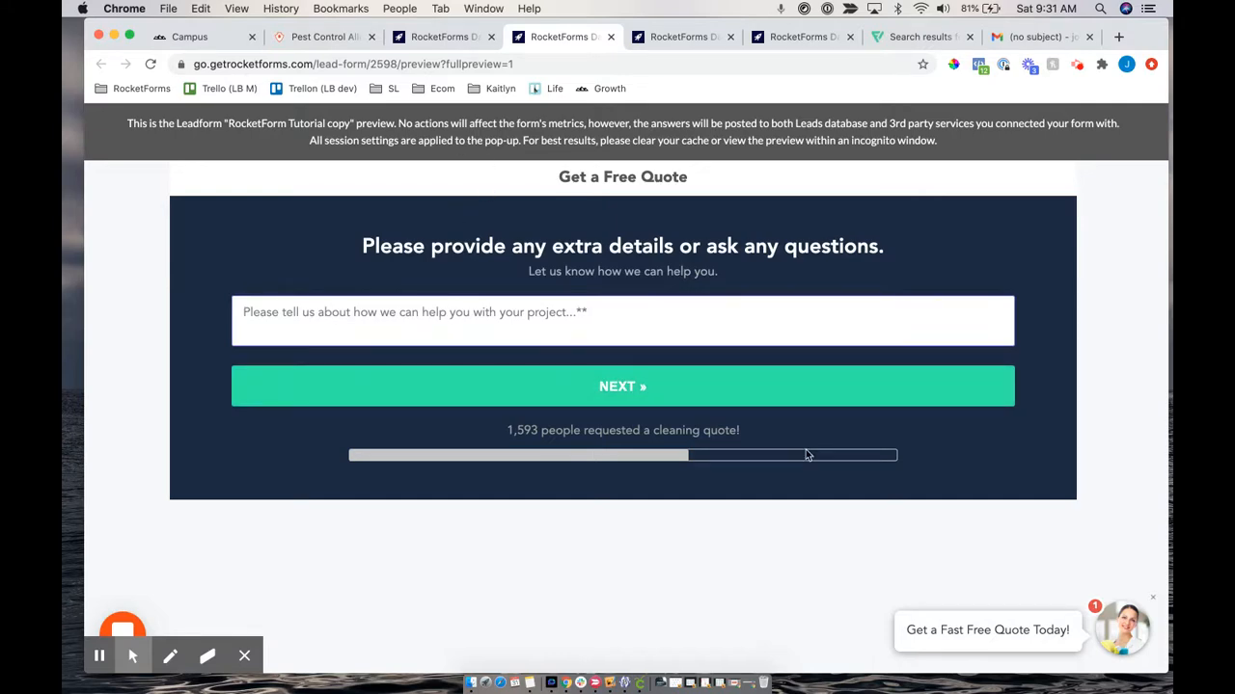
# Return to the when step editor and tidy the name and Contact form nodes in Steps Layout
pyautogui.click(434, 40)
pyautogui.scroll(-10, 911, 456)
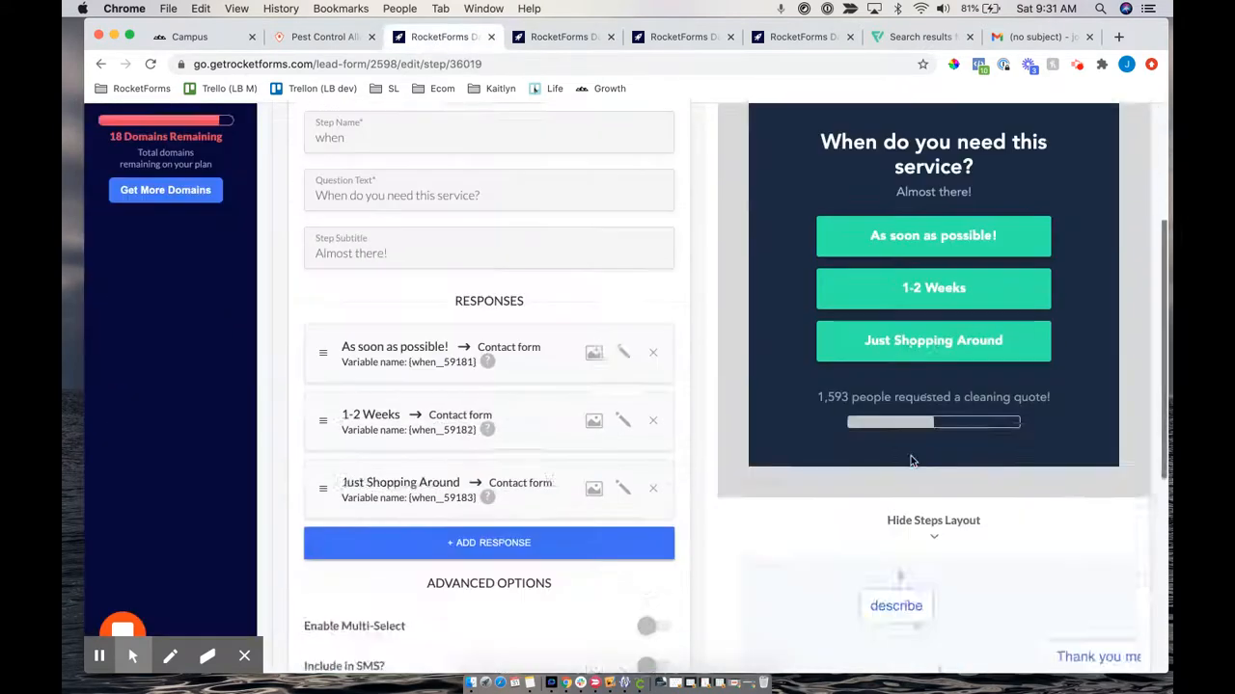
pyautogui.scroll(-5, 1009, 438)
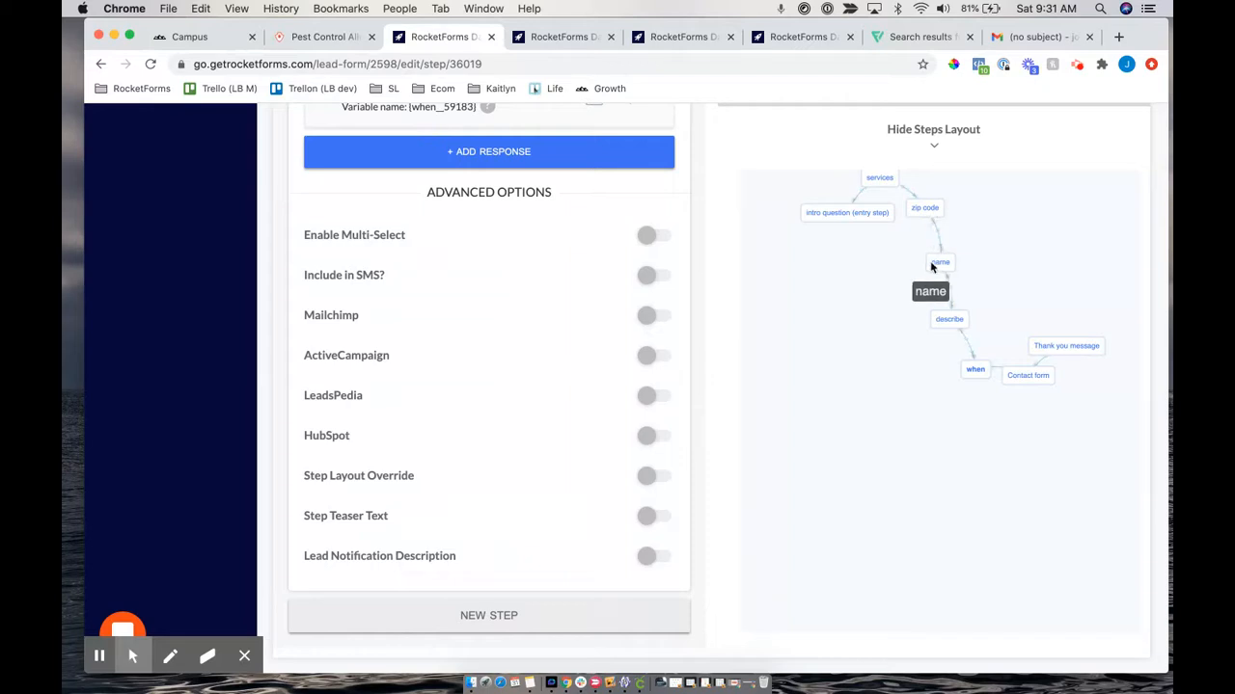
pyautogui.moveTo(936, 285); pyautogui.dragTo(876, 306)
pyautogui.click(1038, 348)
pyautogui.moveTo(1038, 348); pyautogui.dragTo(1024, 295)
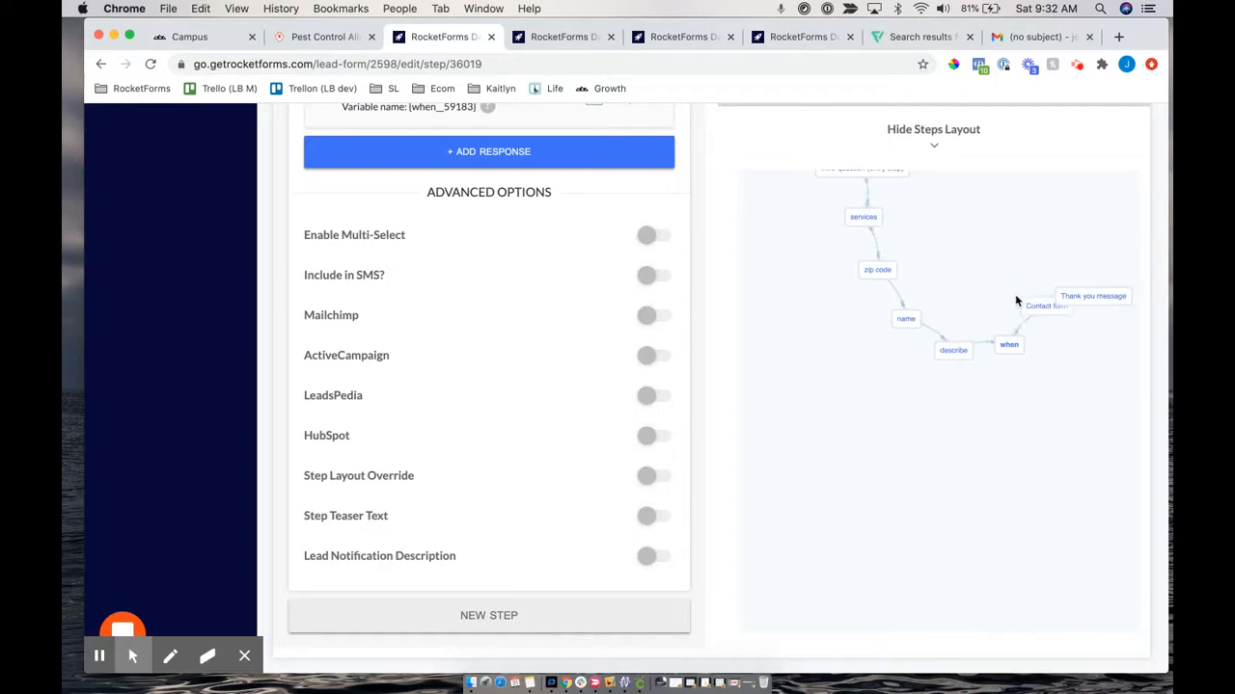
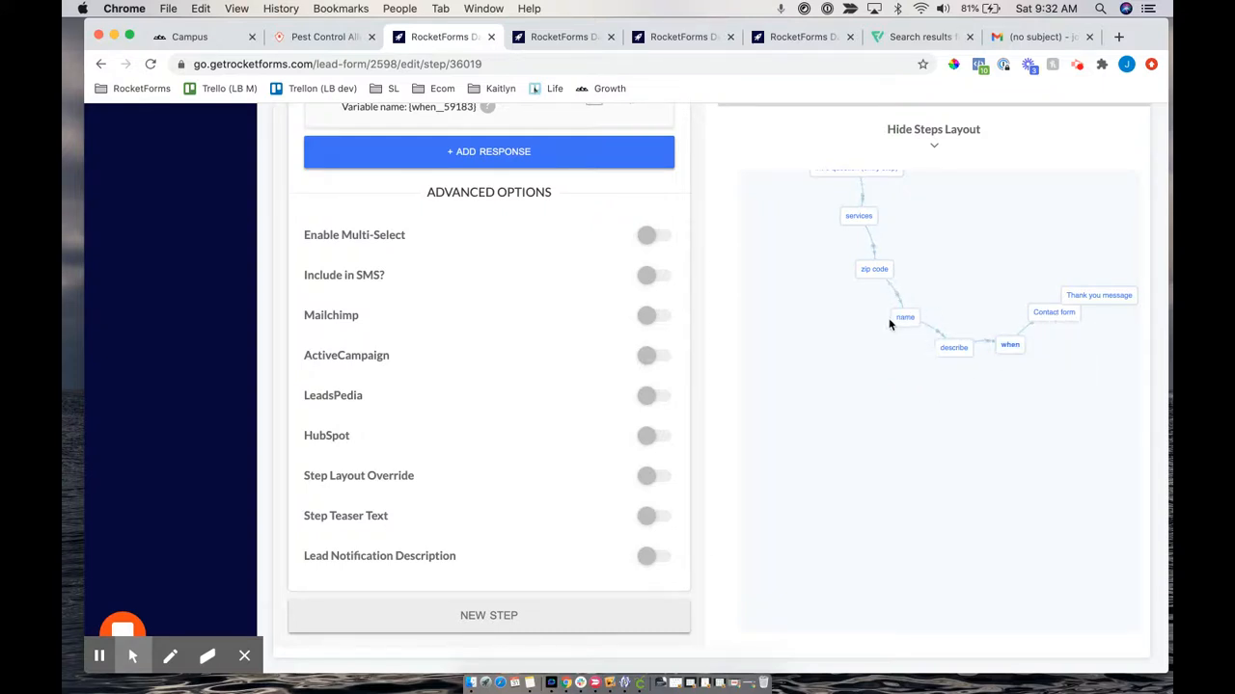
# Nudge the name node lower in Steps Layout and open the name step's editor
pyautogui.moveTo(905, 325)
pyautogui.mouseDown()
pyautogui.moveTo(891, 389)
pyautogui.moveTo(898, 529)
pyautogui.moveTo(917, 385)
pyautogui.moveTo(903, 339)
pyautogui.moveTo(903, 351)
pyautogui.moveTo(911, 344)
pyautogui.mouseUp()
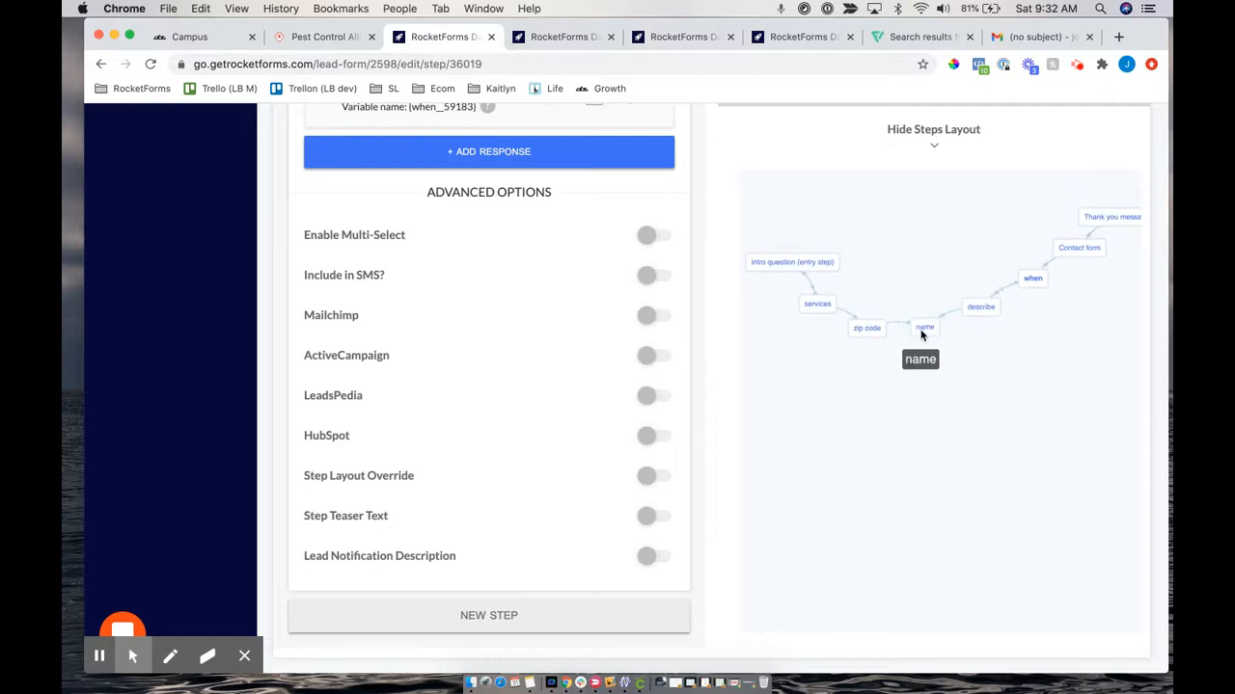
pyautogui.click(932, 328)
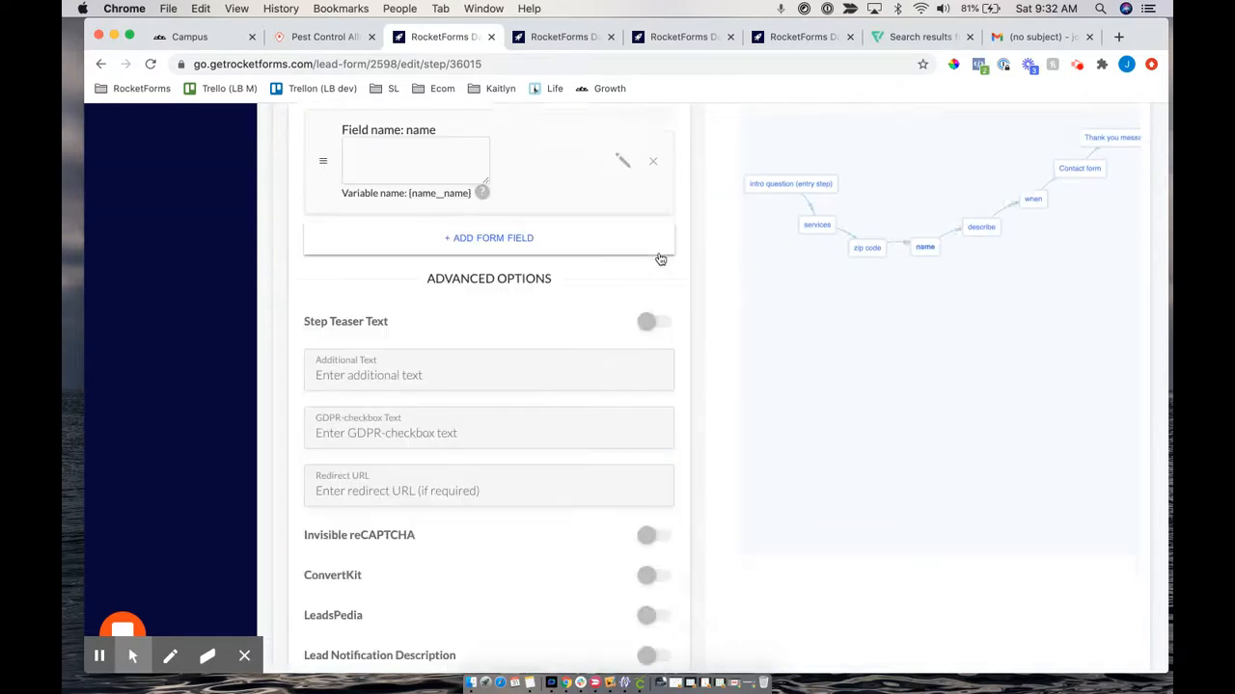
# Delete the 'What is your full name?' name step, confirming with Yes after one cancelled attempt
pyautogui.scroll(5, 660, 258)
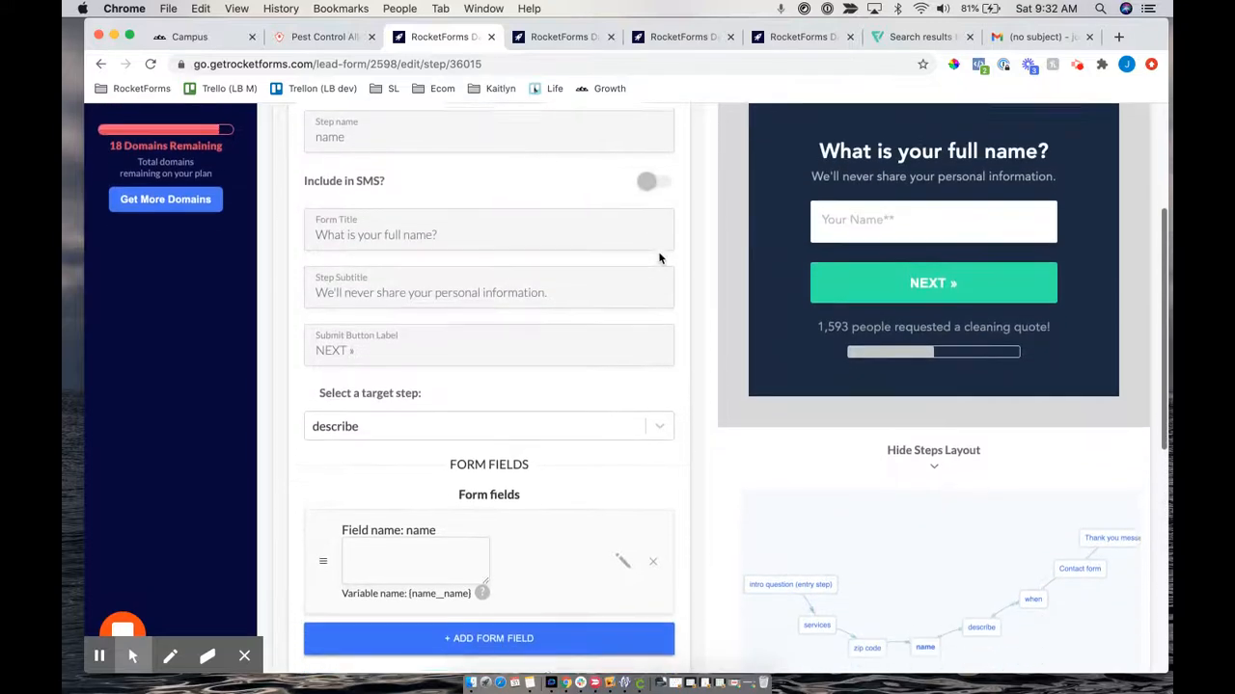
pyautogui.scroll(-3, 660, 258)
pyautogui.scroll(8, 660, 258)
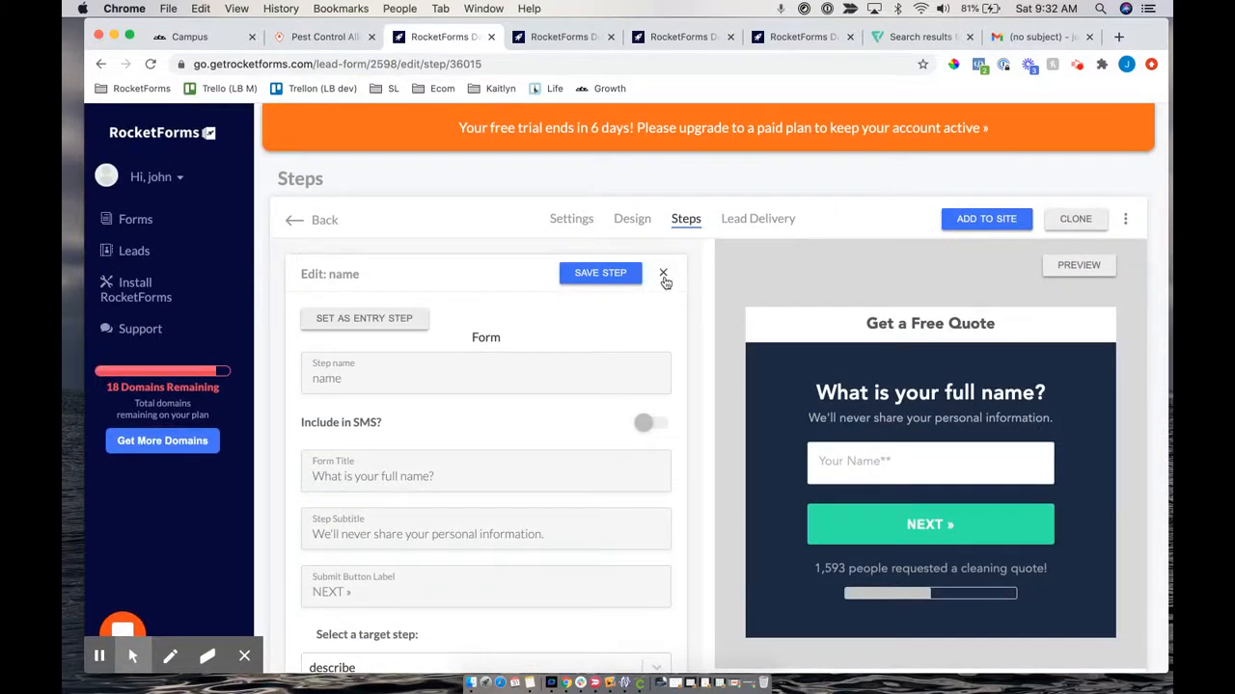
pyautogui.click(664, 277)
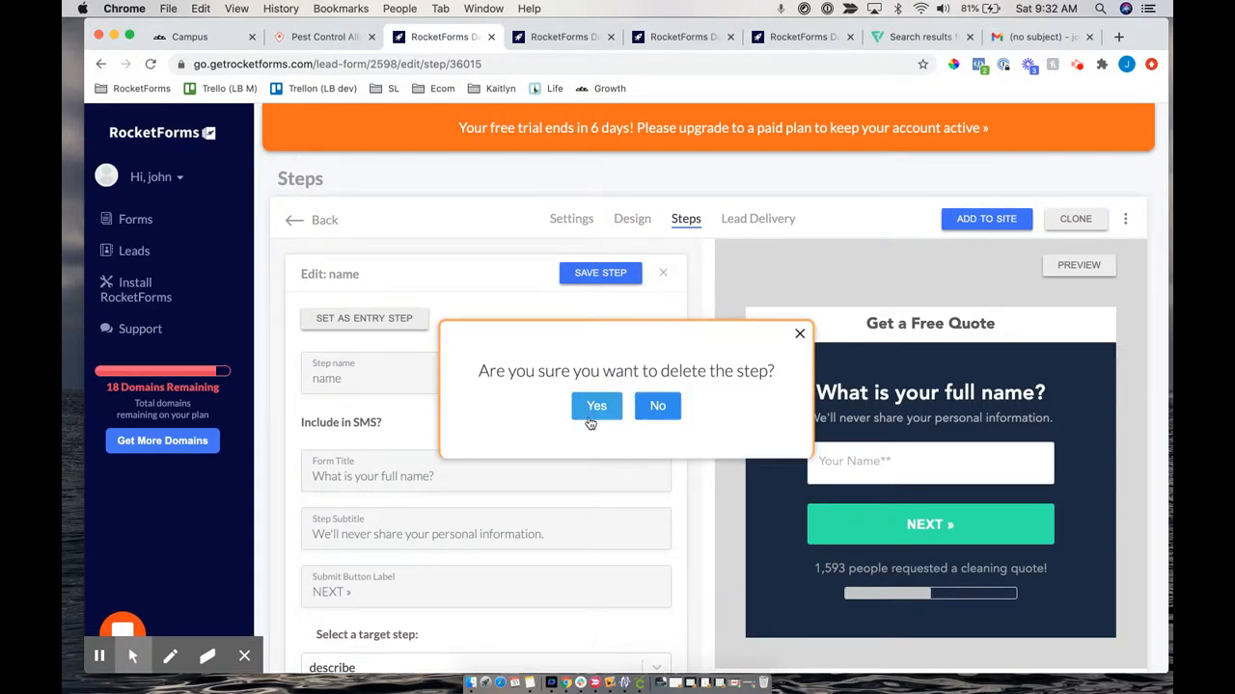
pyautogui.click(655, 409)
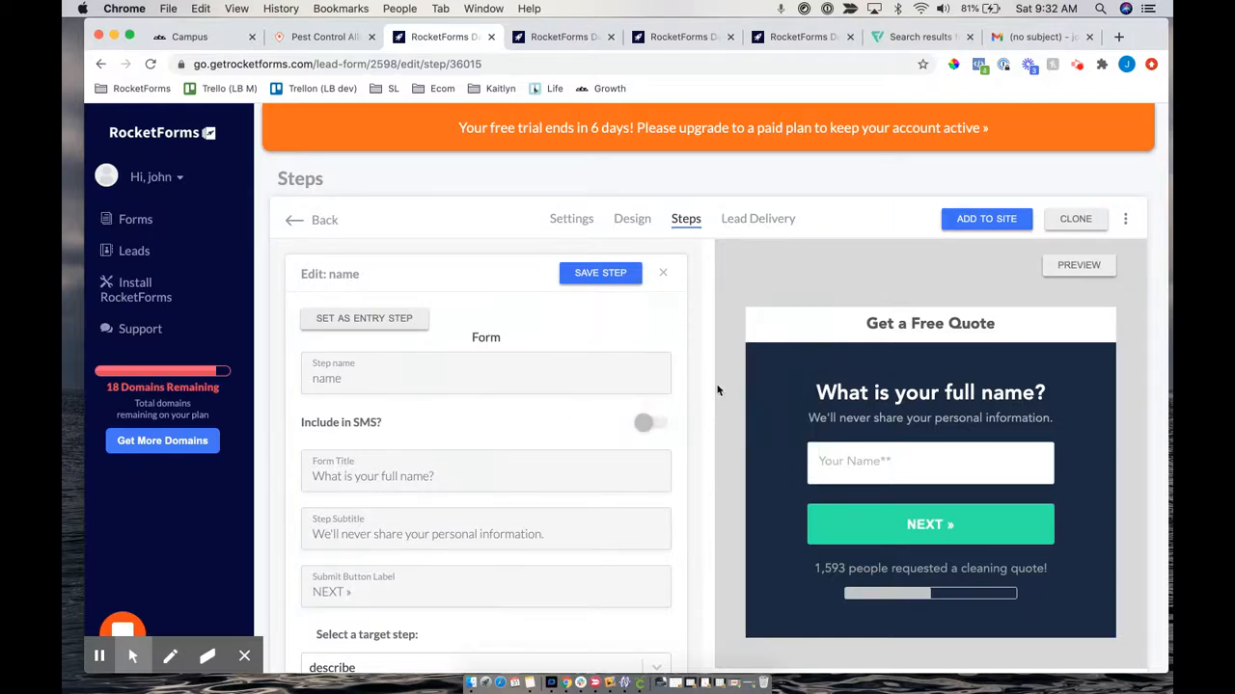
pyautogui.click(1125, 220)
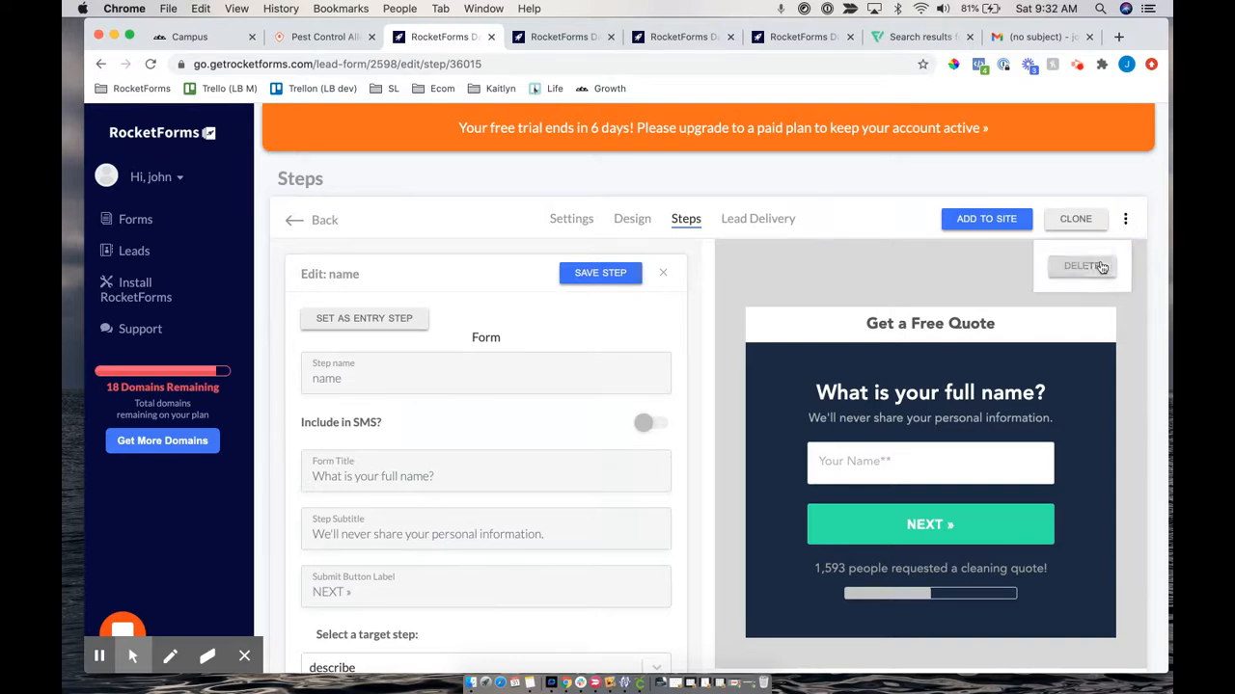
pyautogui.click(917, 280)
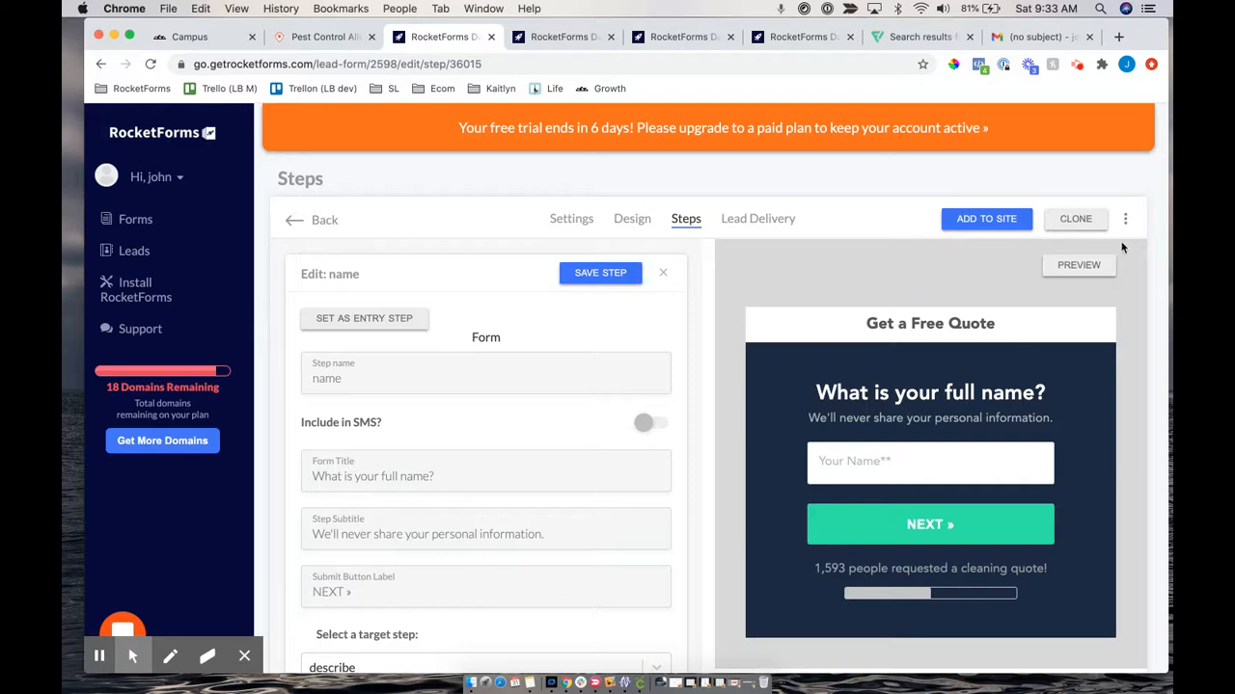
pyautogui.click(663, 278)
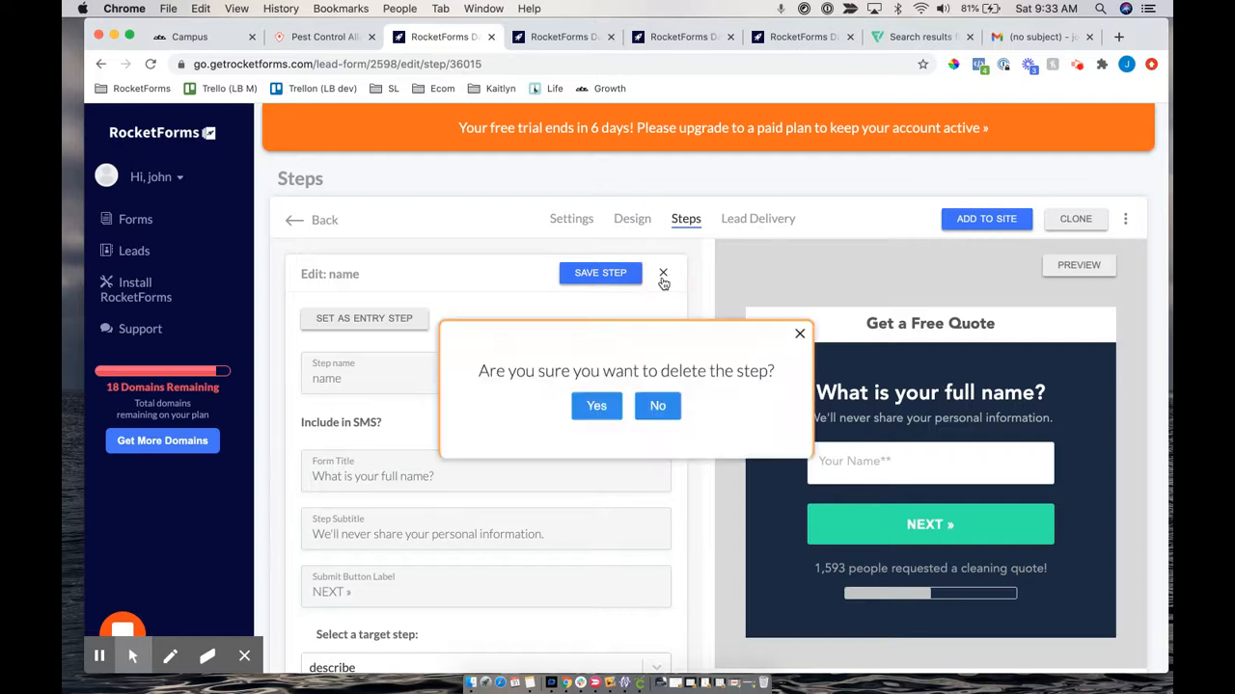
pyautogui.click(596, 406)
pyautogui.scroll(-1, 823, 418)
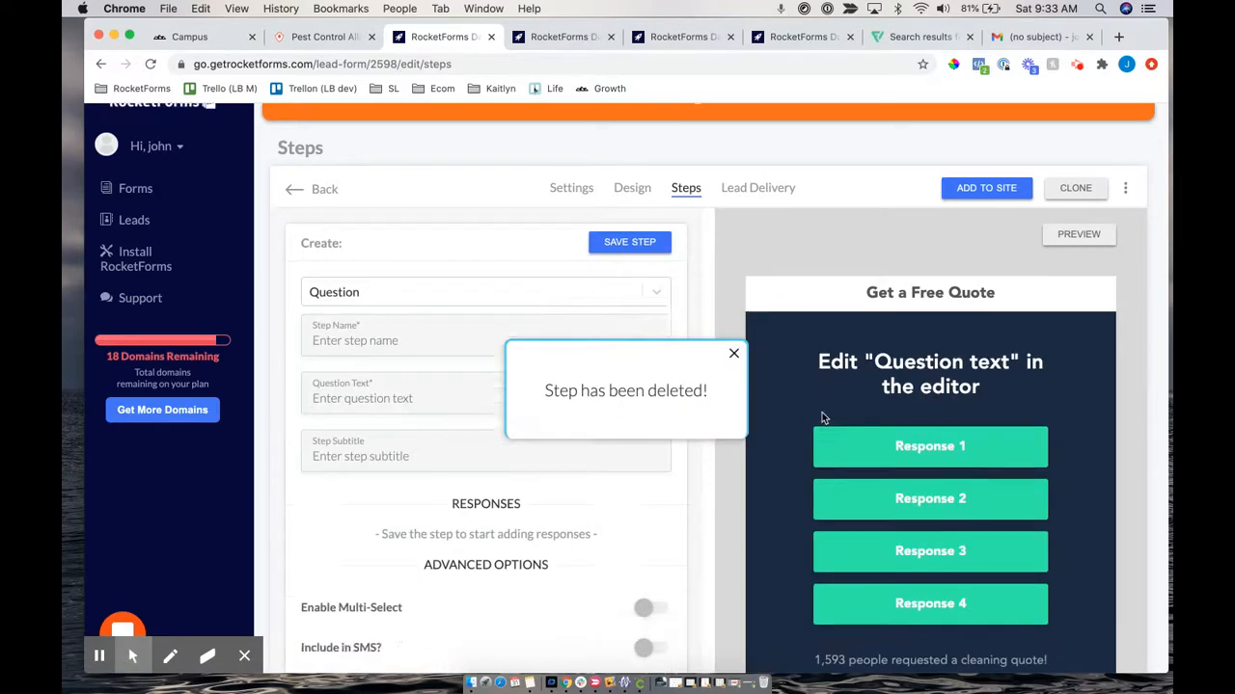
# Drag the intro question and zip code nodes and pan the Steps Layout graph into a cleaner arrangement
pyautogui.scroll(-5, 822, 418)
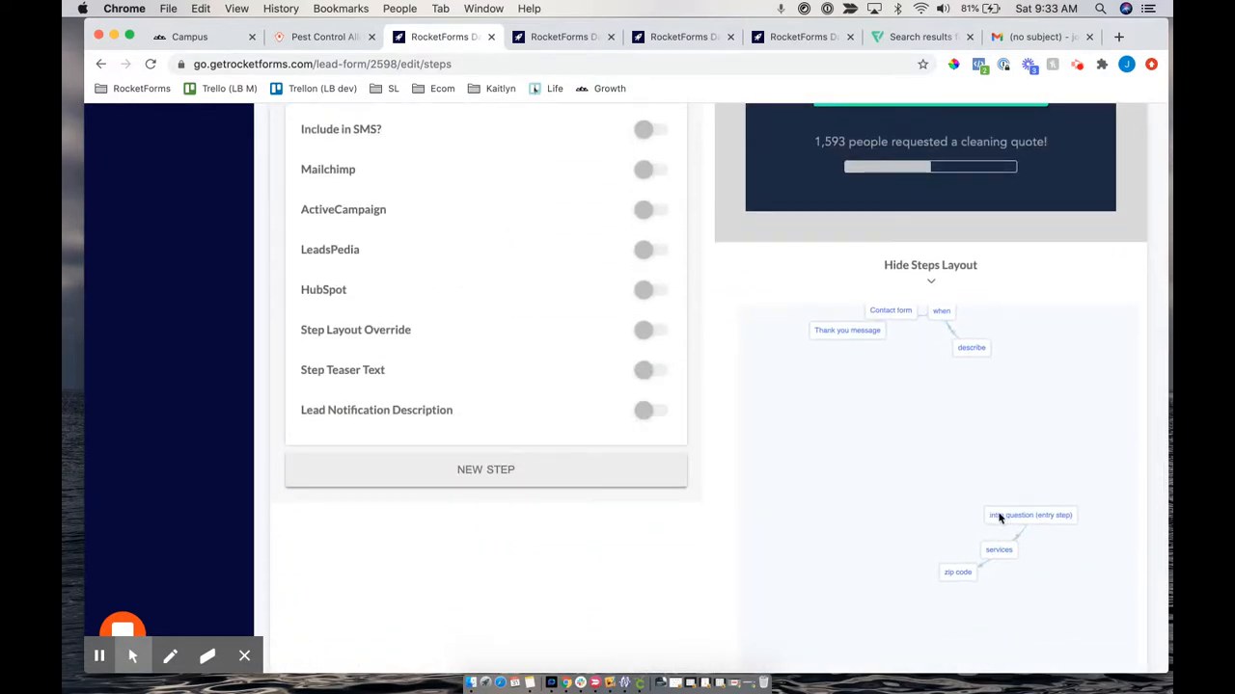
pyautogui.moveTo(999, 518); pyautogui.dragTo(955, 517)
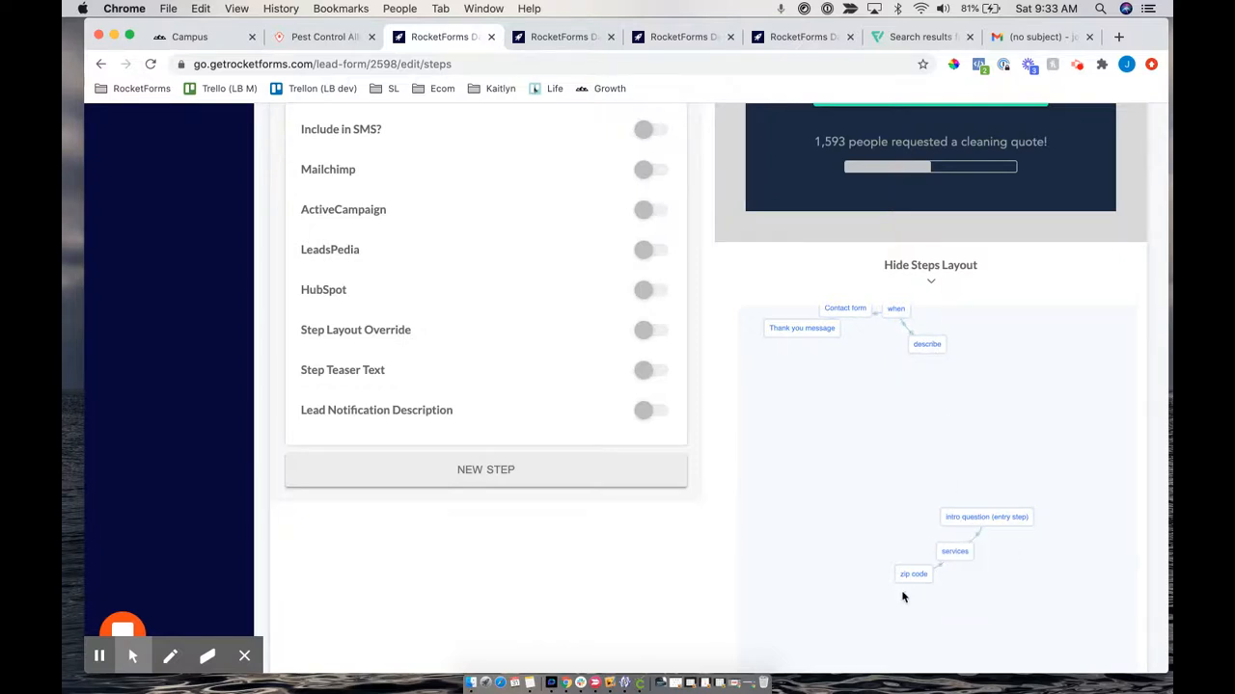
pyautogui.moveTo(969, 520); pyautogui.dragTo(818, 465)
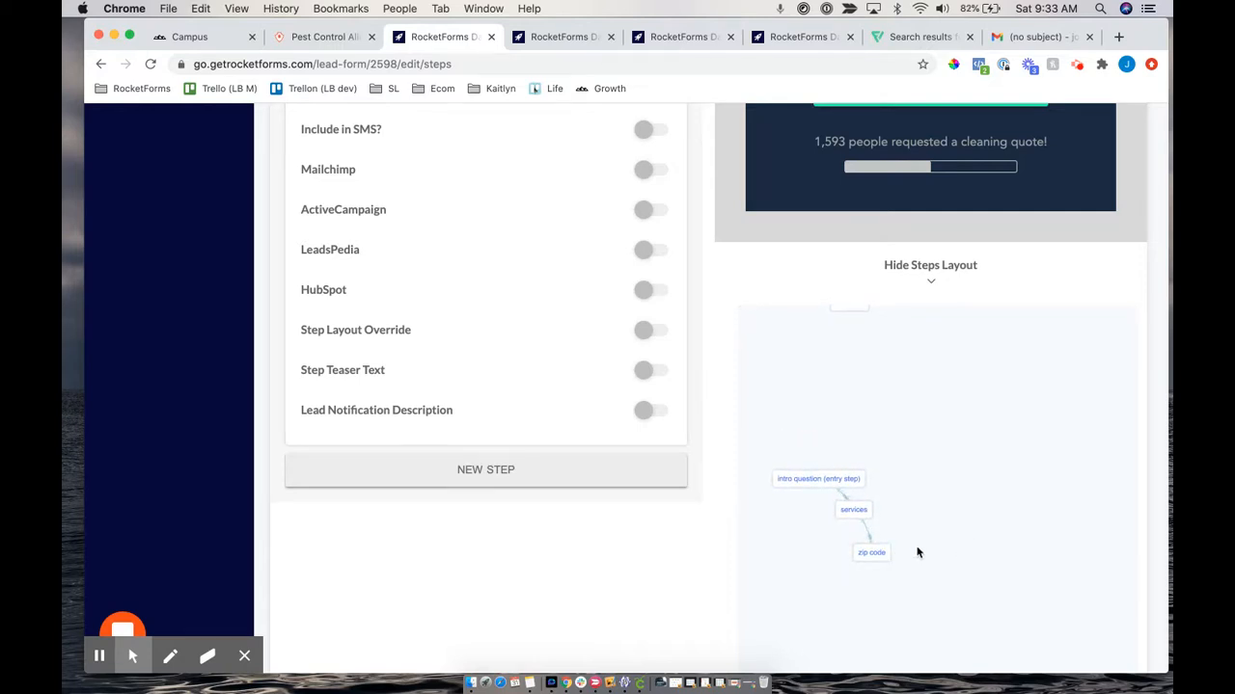
pyautogui.moveTo(871, 553); pyautogui.dragTo(928, 488)
pyautogui.moveTo(862, 402); pyautogui.dragTo(951, 432)
pyautogui.moveTo(1019, 523); pyautogui.dragTo(982, 473)
pyautogui.moveTo(897, 362); pyautogui.dragTo(904, 421)
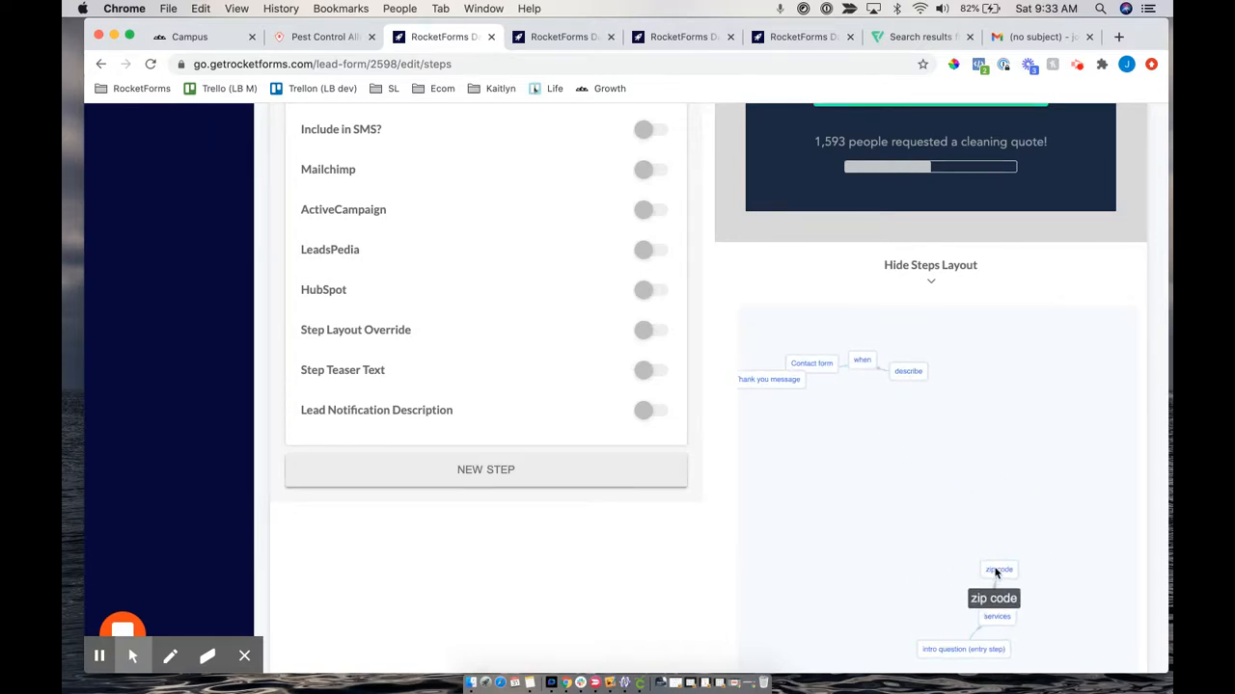
pyautogui.moveTo(949, 353); pyautogui.dragTo(951, 396)
pyautogui.scroll(5, 950, 395)
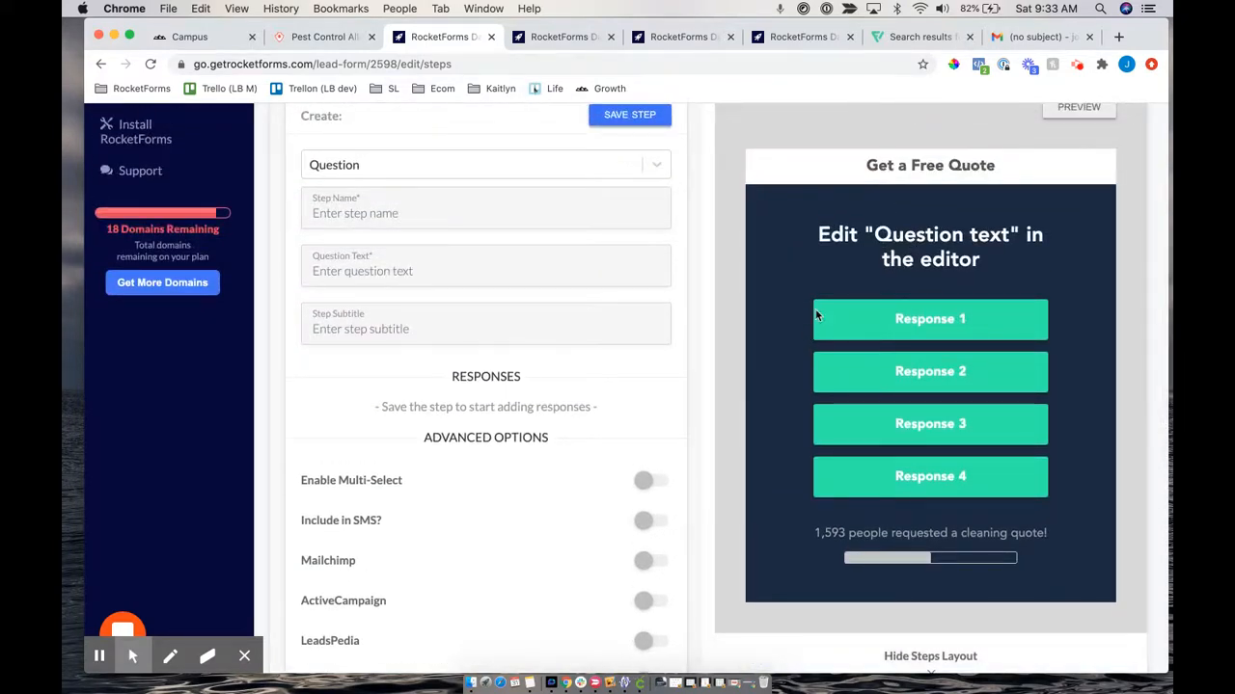
pyautogui.scroll(-5, 1001, 325)
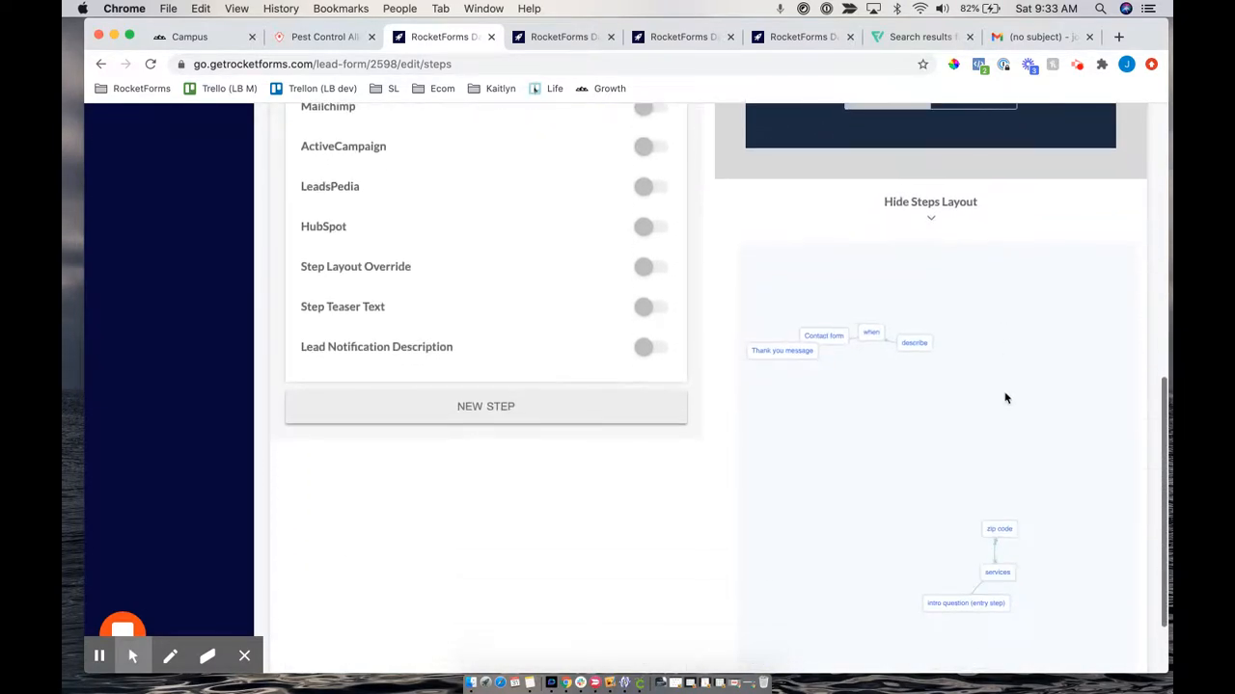
# Set the zip code step's next step to describe and save it
pyautogui.click(999, 529)
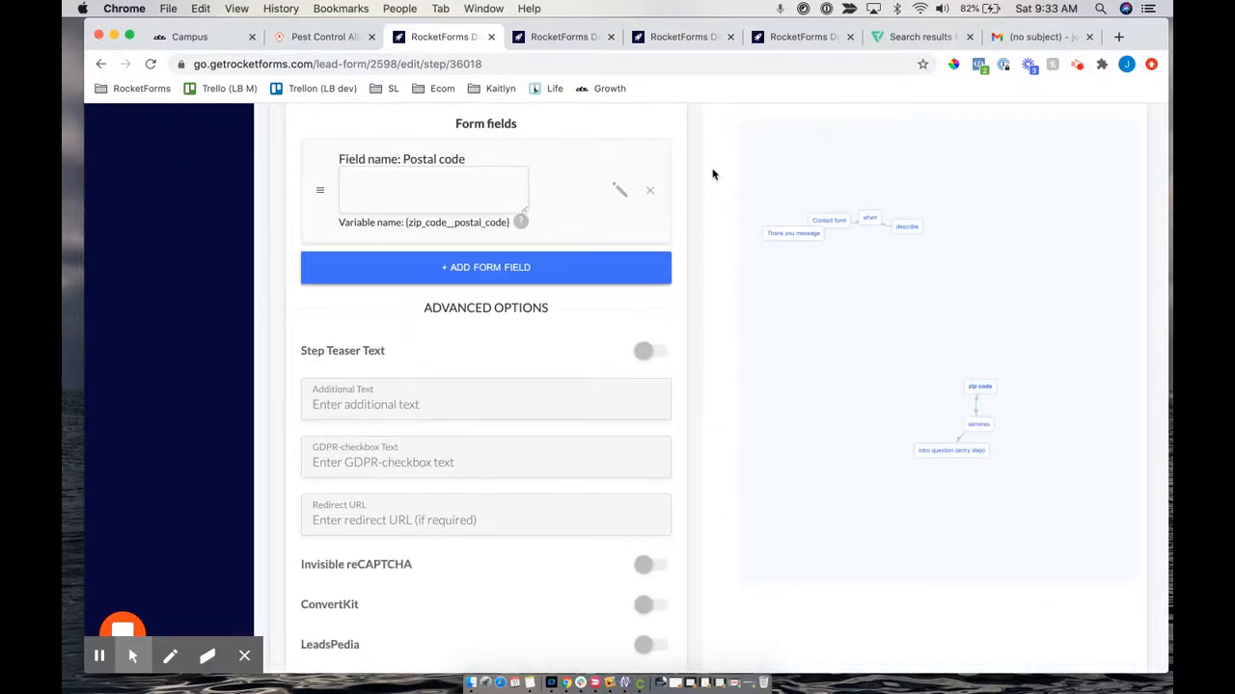
pyautogui.scroll(3, 712, 174)
pyautogui.scroll(1, 712, 174)
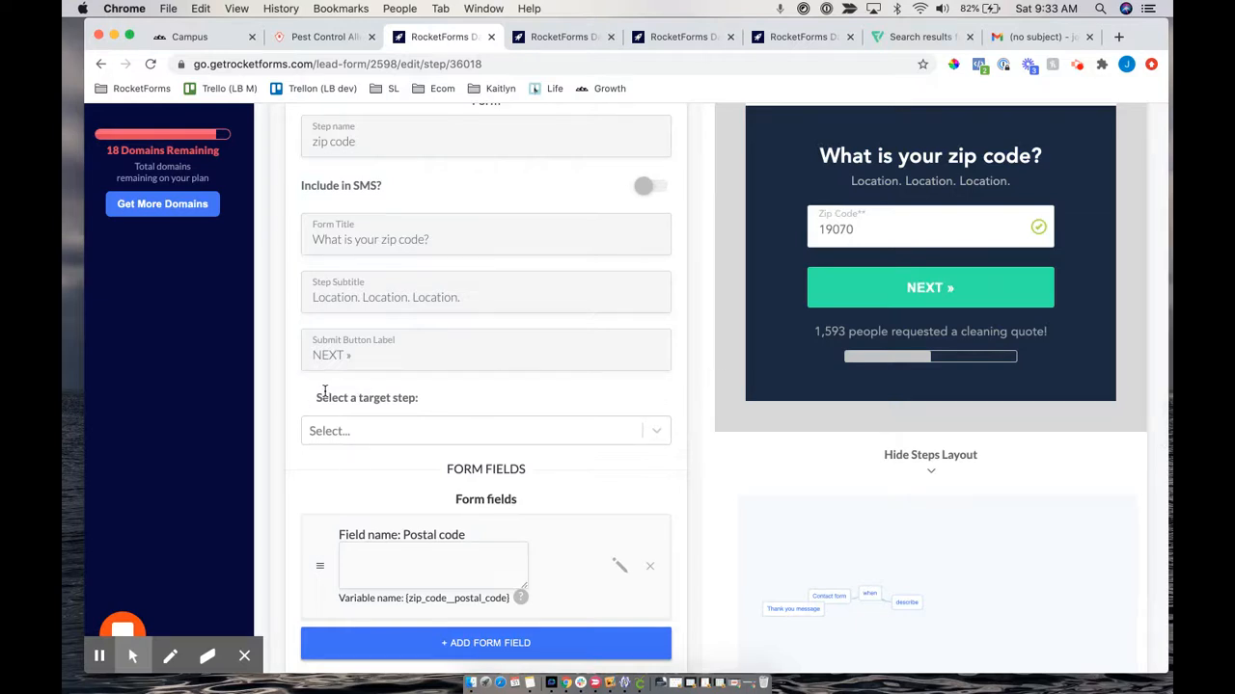
pyautogui.moveTo(313, 395); pyautogui.dragTo(422, 406)
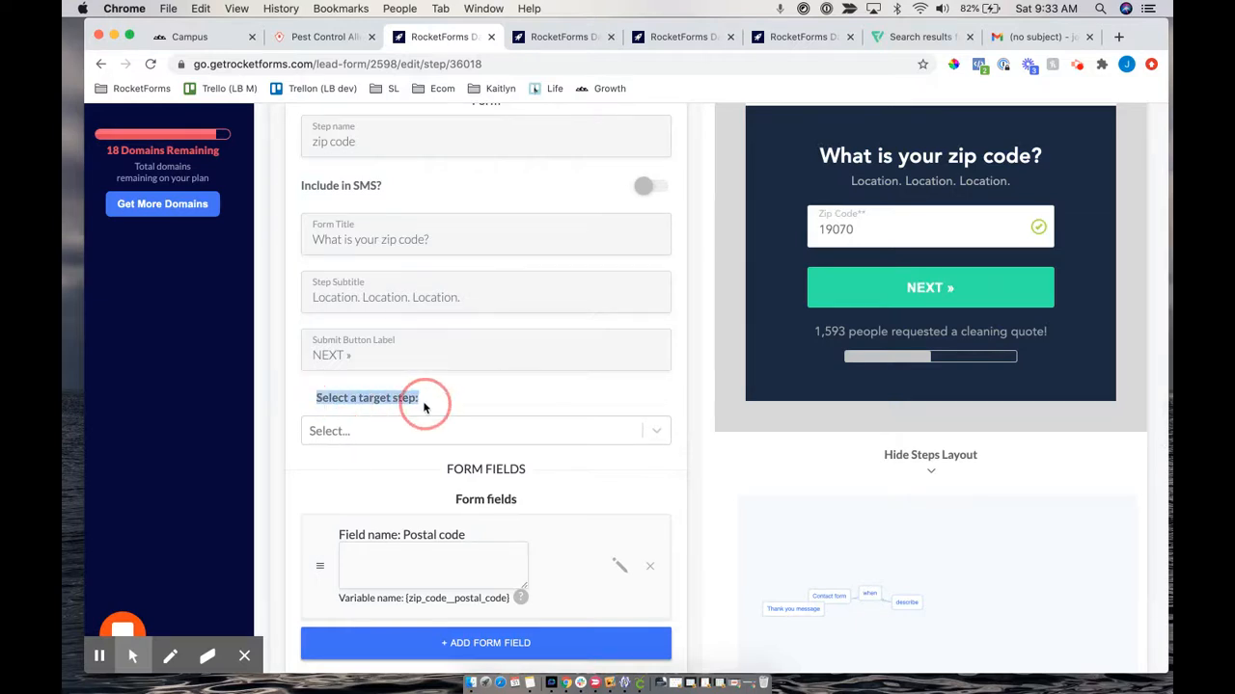
pyautogui.click(353, 431)
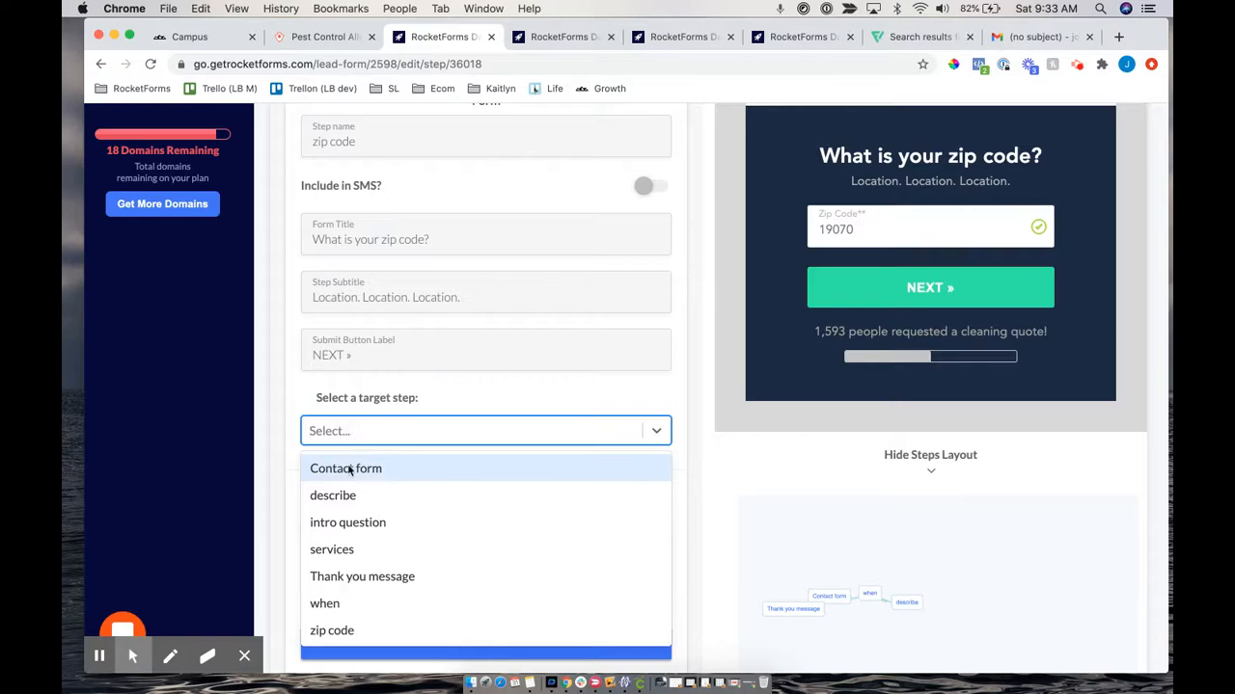
pyautogui.click(344, 495)
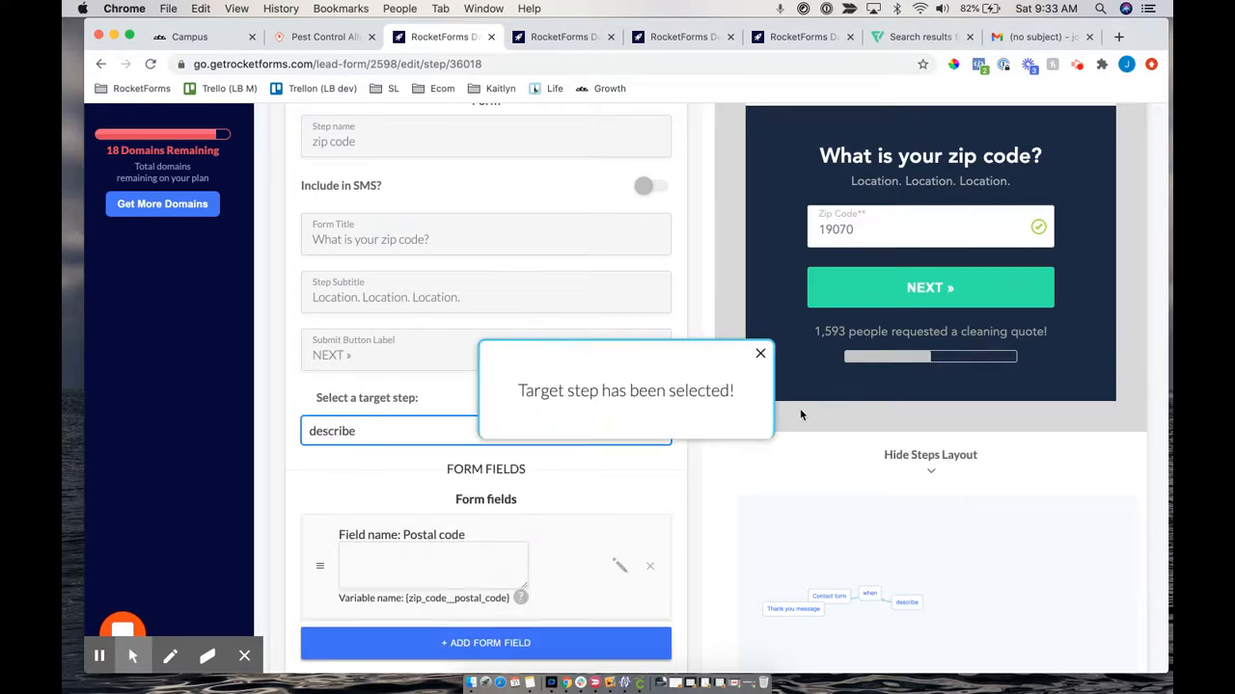
pyautogui.scroll(-3, 800, 408)
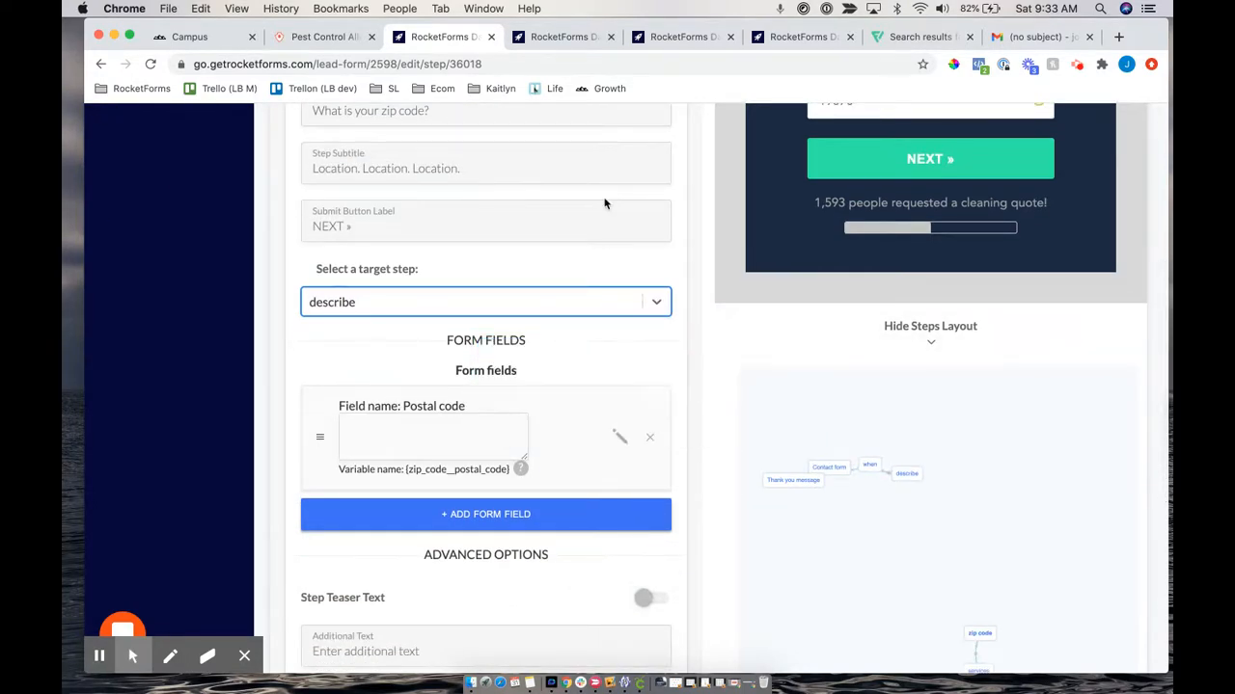
pyautogui.scroll(9, 607, 201)
pyautogui.click(576, 275)
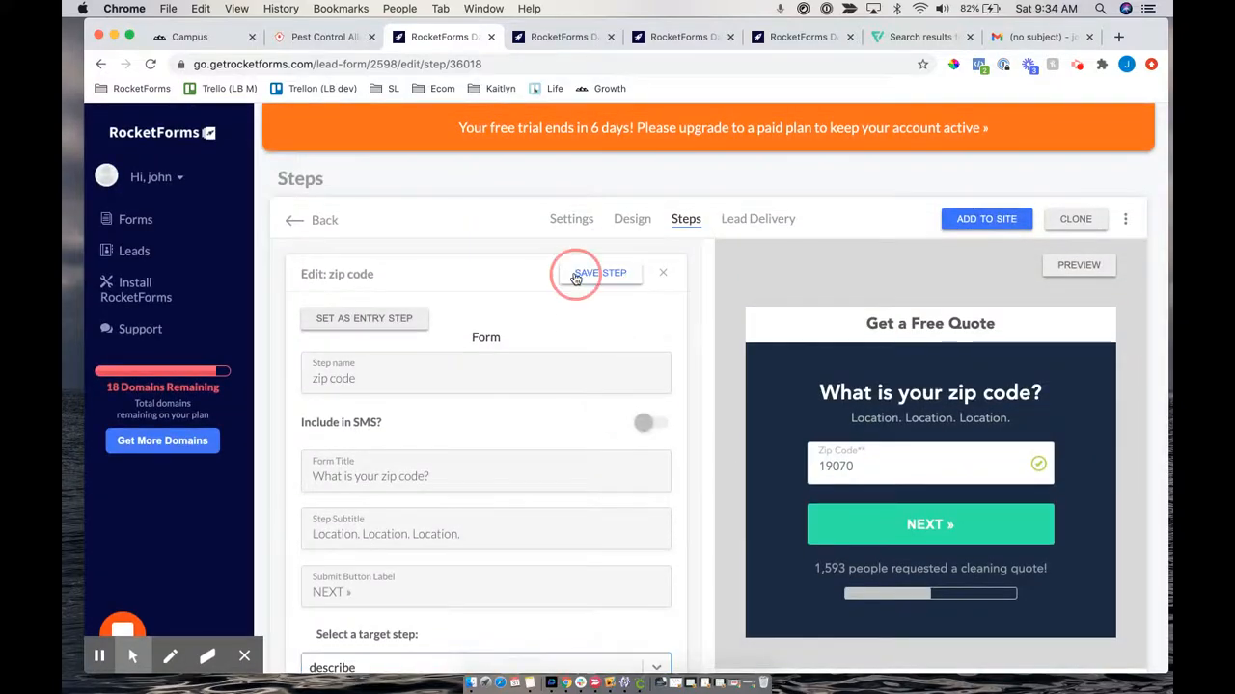
# Pan the Steps Layout graph and select the services node
pyautogui.scroll(-10, 955, 502)
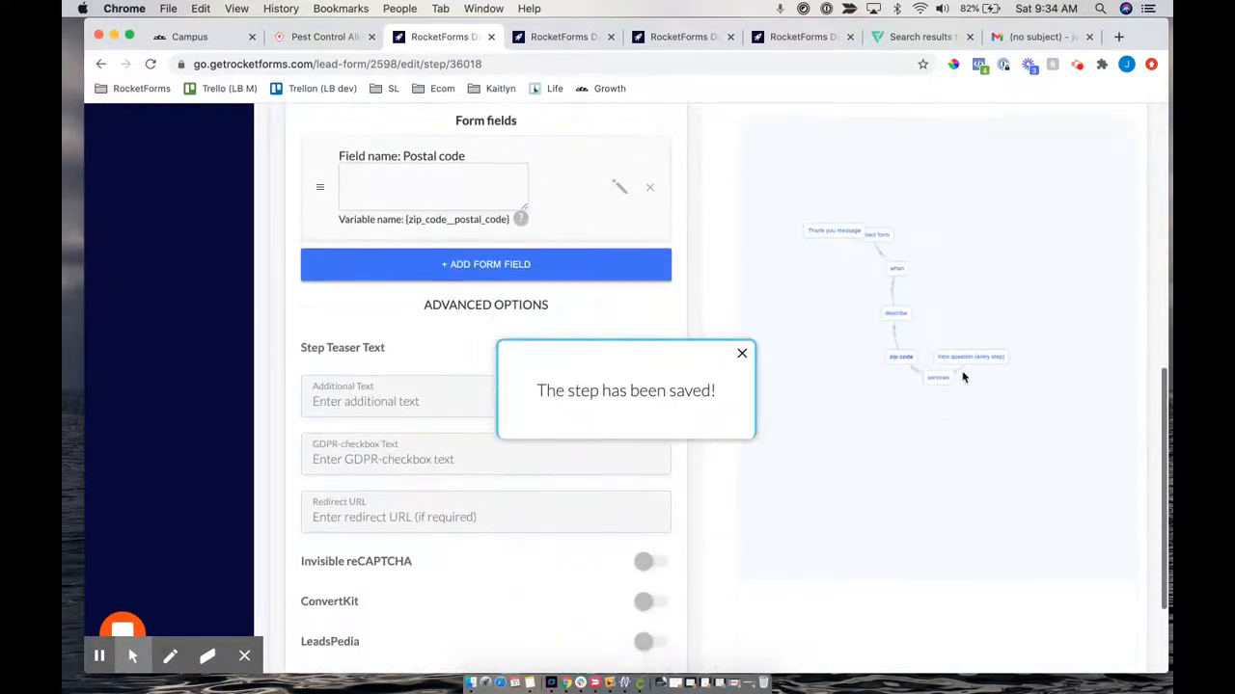
pyautogui.moveTo(958, 374); pyautogui.dragTo(978, 256)
pyautogui.click(992, 325)
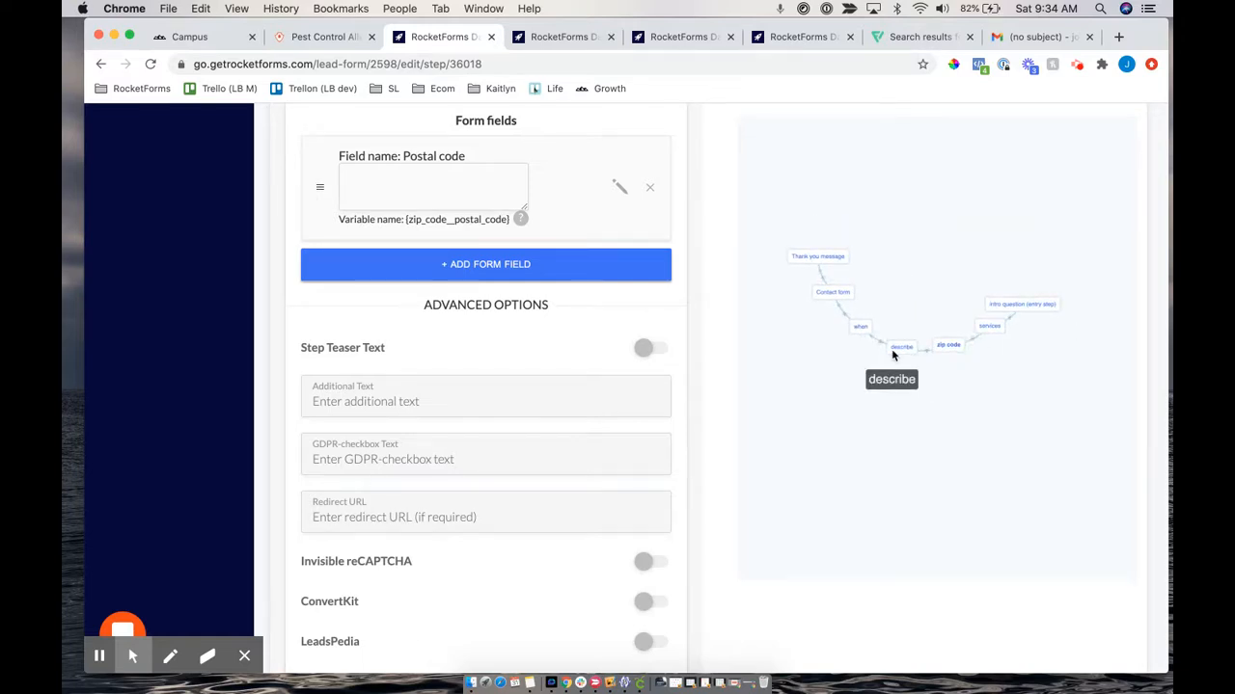
pyautogui.scroll(4, 742, 491)
pyautogui.scroll(-3, 742, 491)
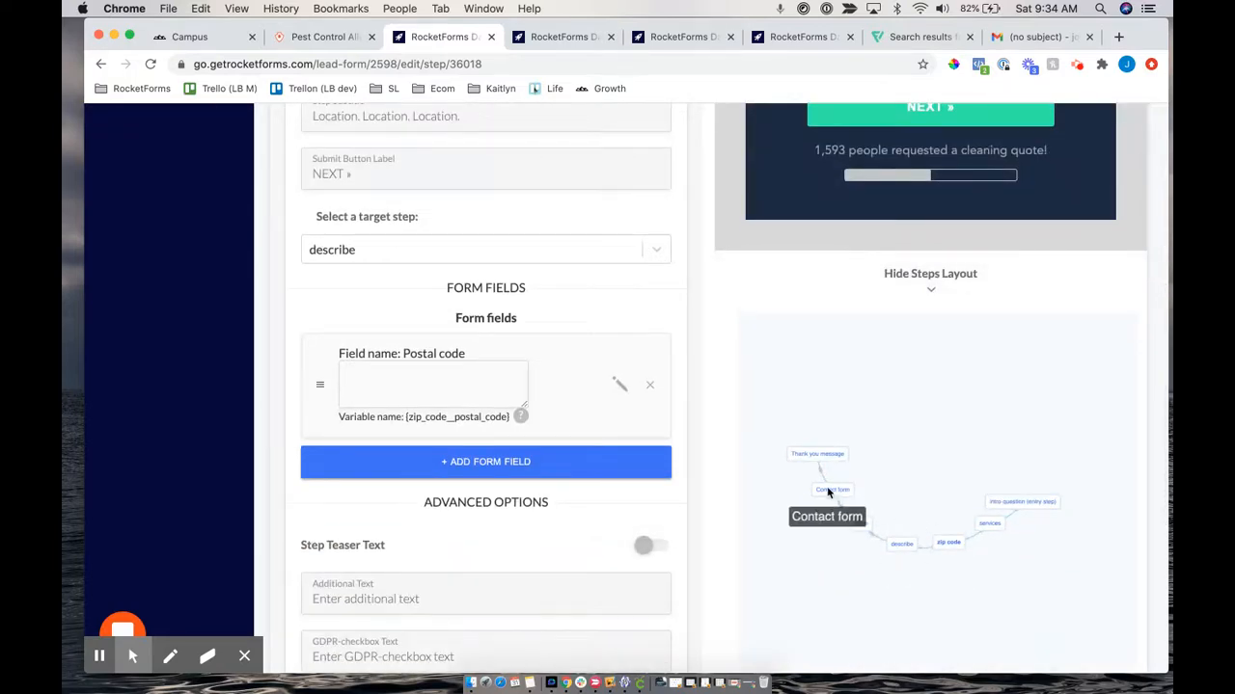
# Open the Contact form step editor and review its existing form fields
pyautogui.click(832, 494)
pyautogui.scroll(3, 795, 245)
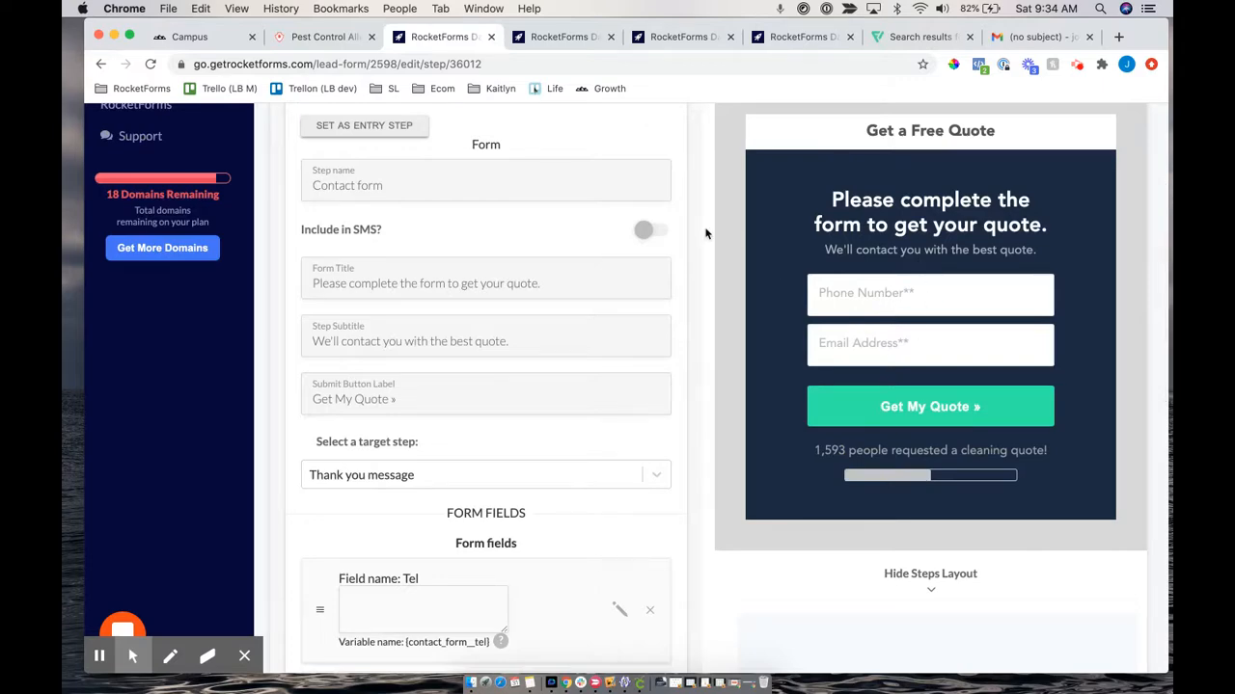
pyautogui.scroll(2, 705, 233)
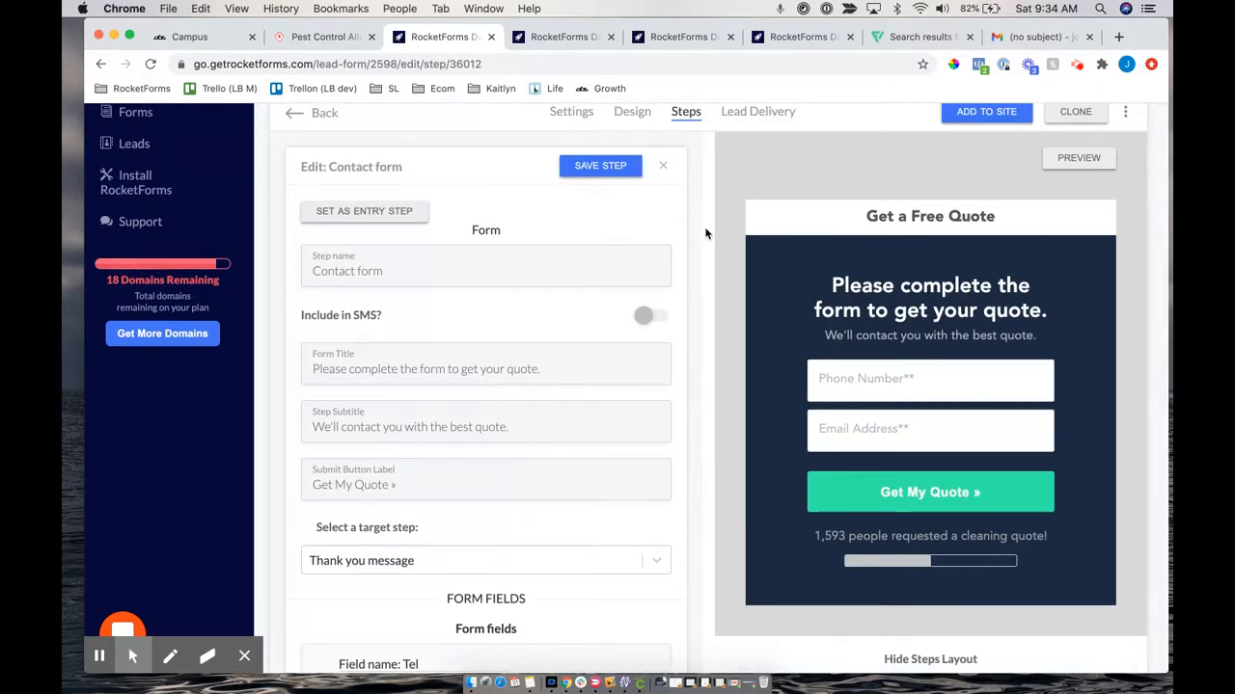
pyautogui.scroll(-6, 705, 234)
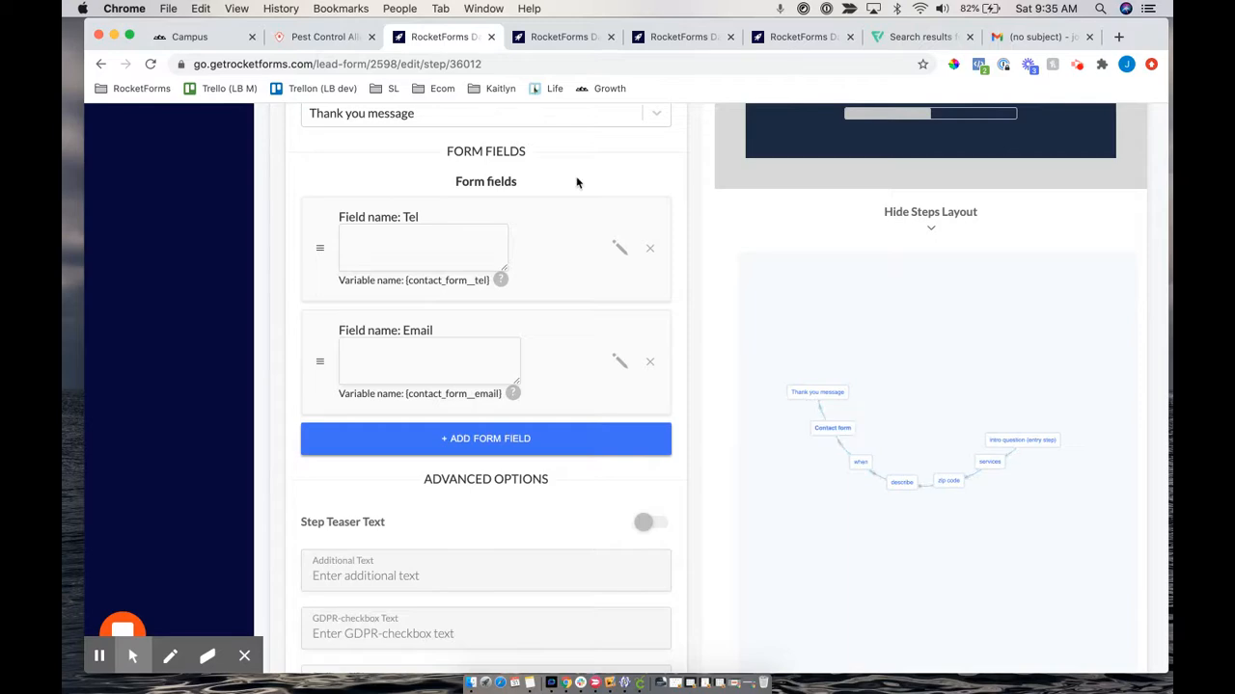
pyautogui.scroll(6, 577, 182)
pyautogui.scroll(-5, 471, 372)
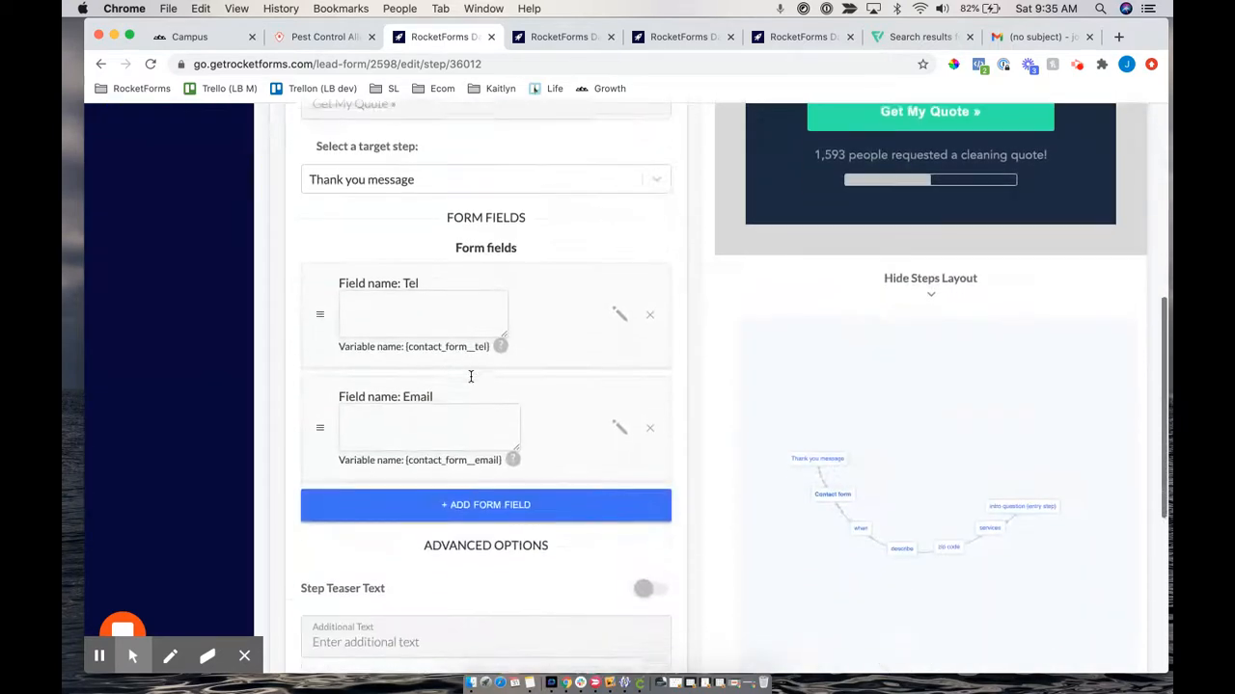
pyautogui.scroll(1, 471, 376)
pyautogui.moveTo(440, 264); pyautogui.dragTo(540, 266)
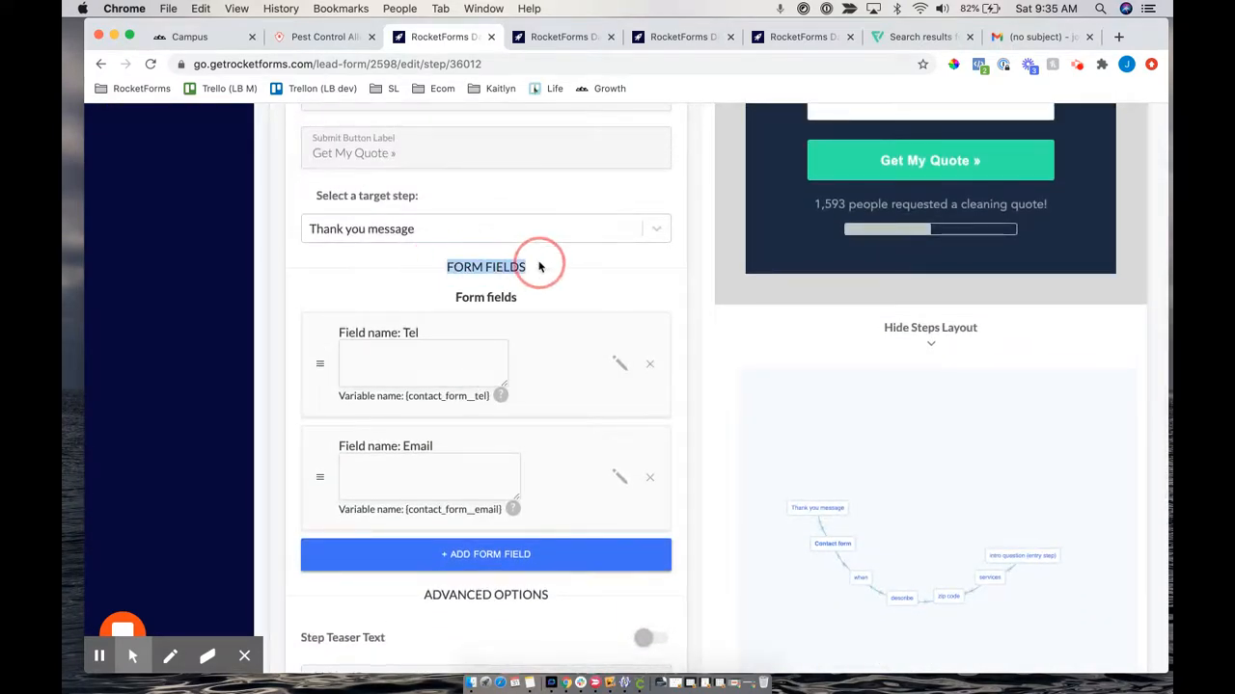
pyautogui.scroll(-1, 506, 453)
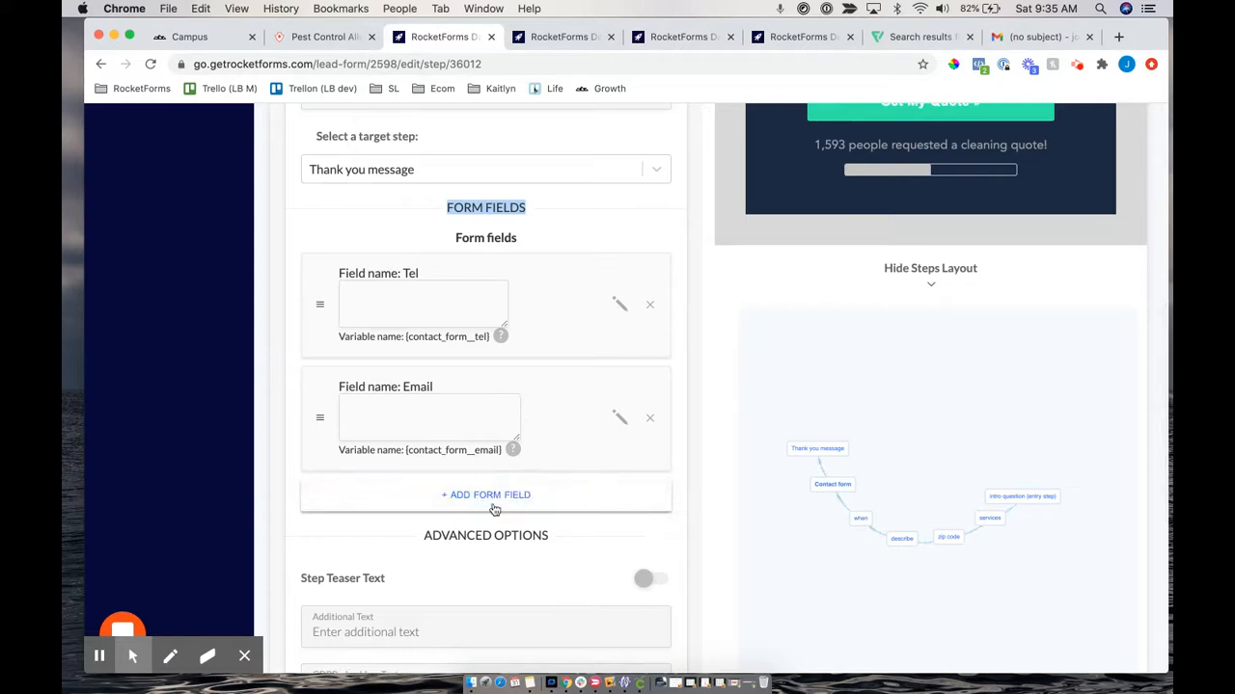
# Add a new form field named 'name' with the label 'Full Name**'
pyautogui.click(457, 497)
pyautogui.scroll(-2, 457, 496)
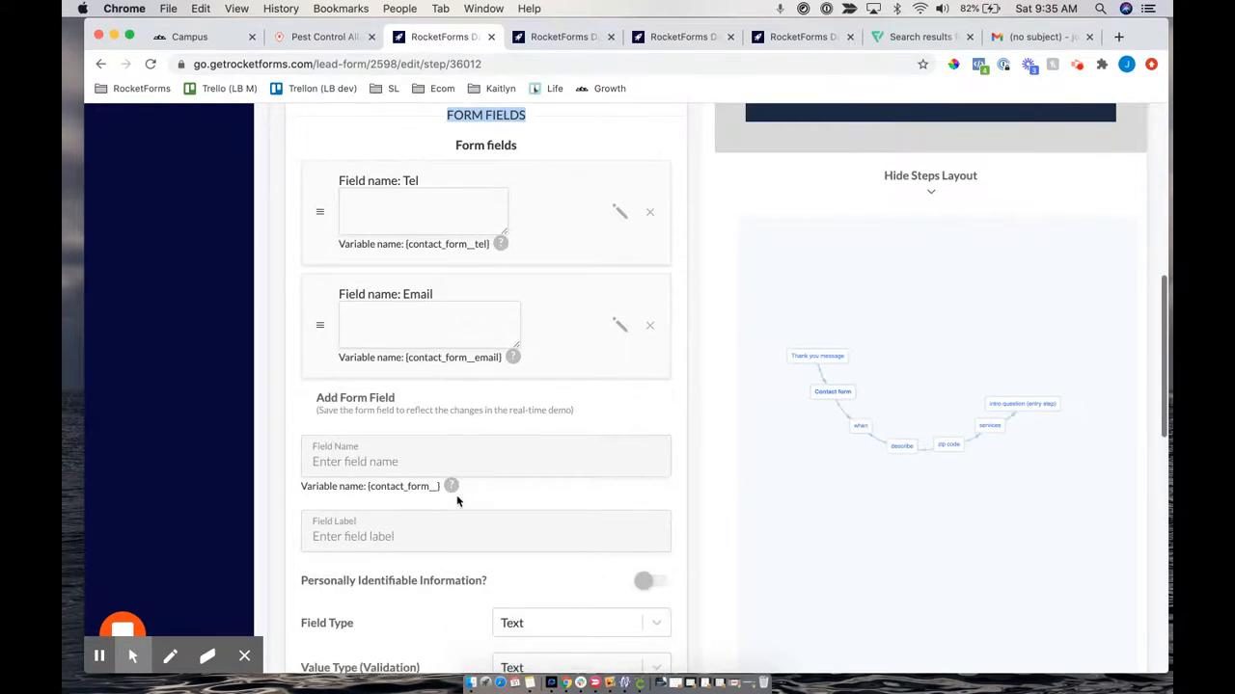
pyautogui.click(334, 462)
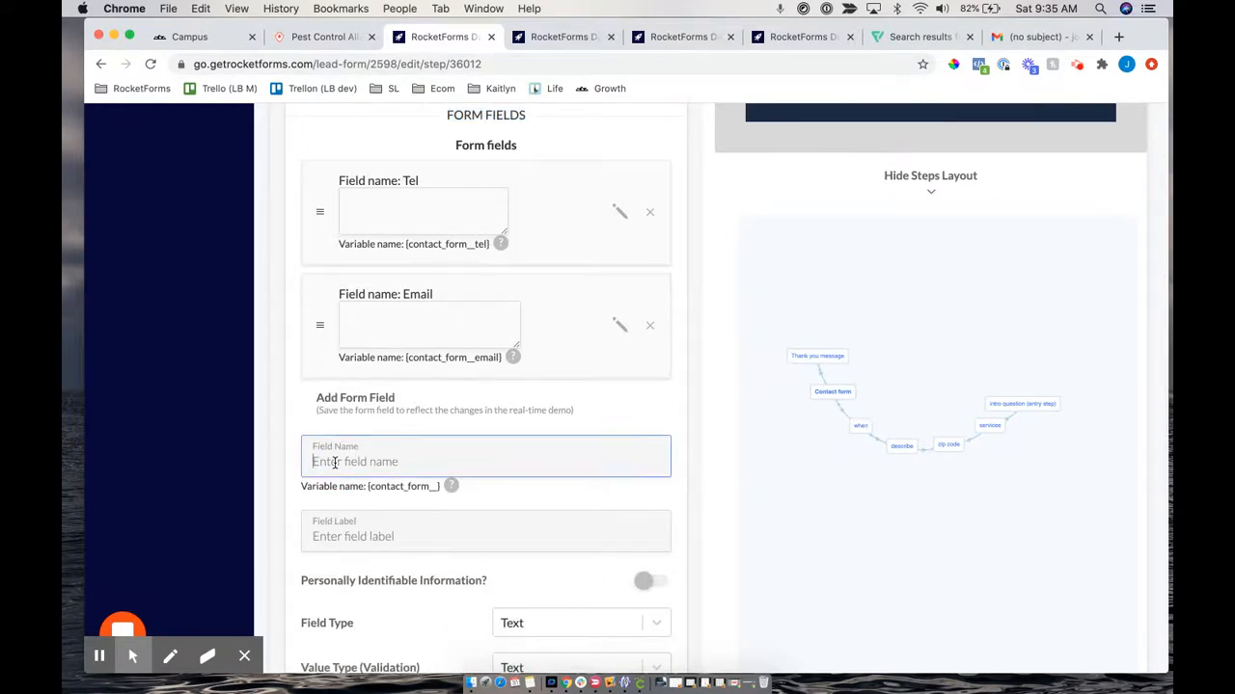
pyautogui.write('name')
pyautogui.click(329, 542)
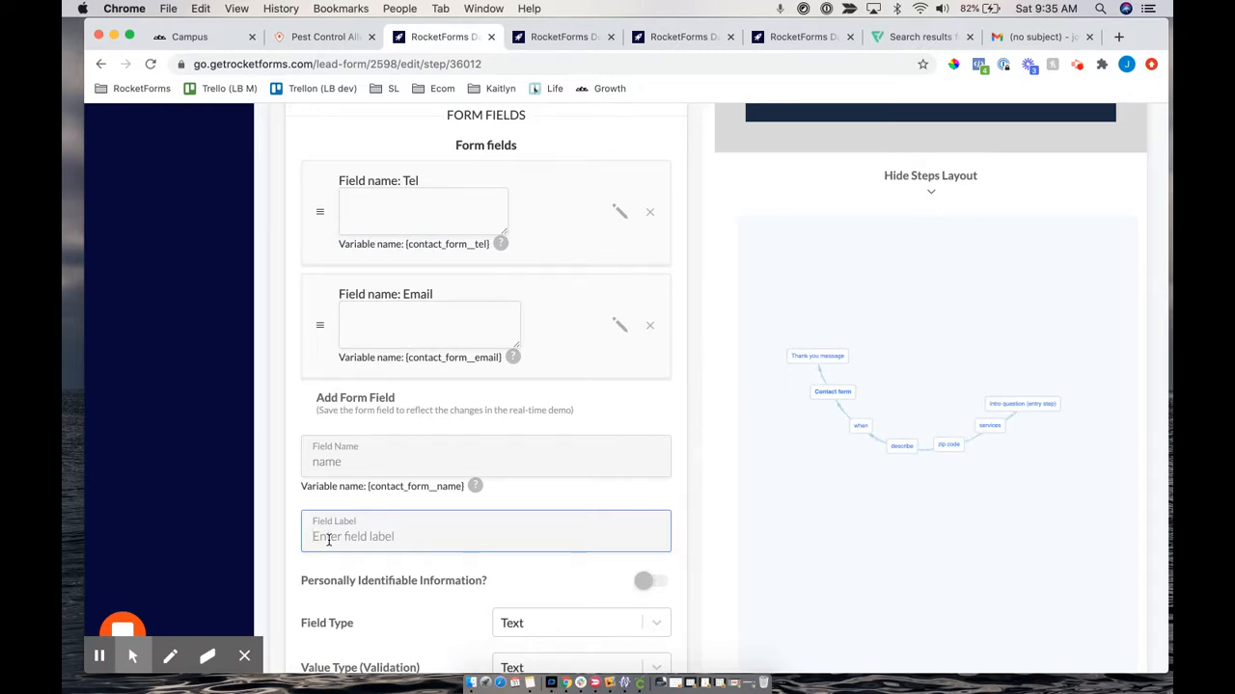
pyautogui.write('Full Name*')
pyautogui.scroll(5, 424, 548)
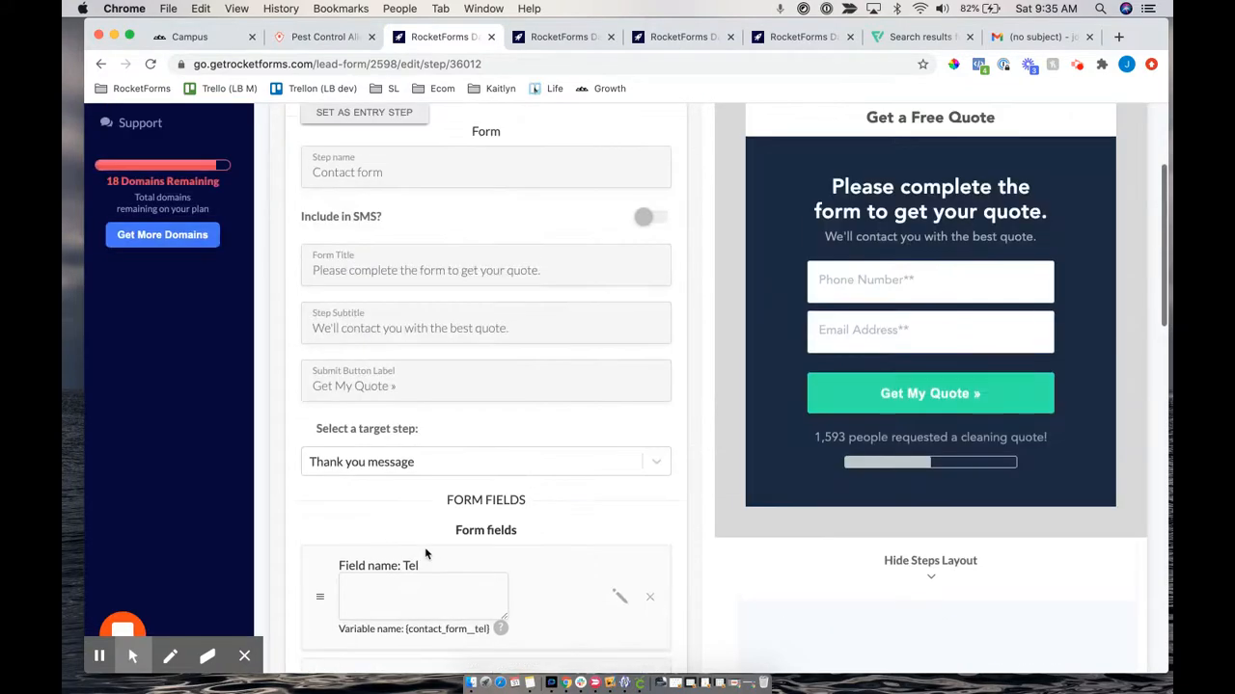
pyautogui.scroll(-5, 424, 548)
pyautogui.write('ll Name**')
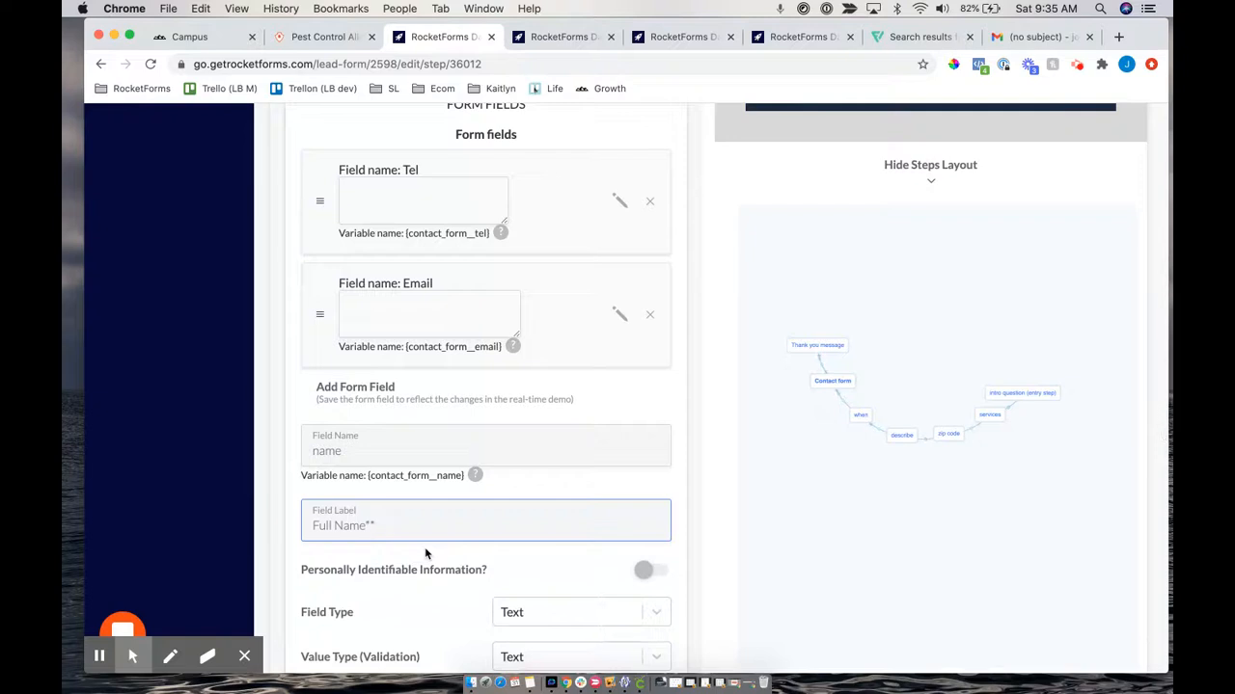
# Keep the field as text, choose Full name validation, and save the field
pyautogui.scroll(-4, 425, 547)
pyautogui.click(546, 446)
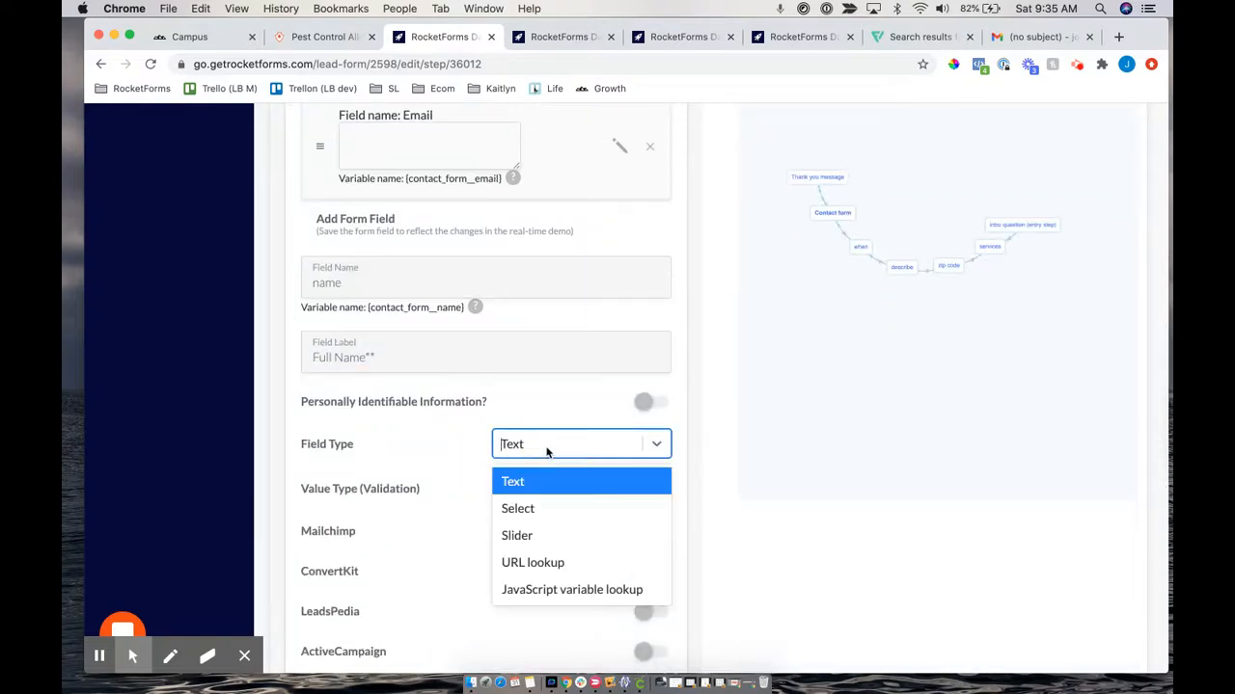
pyautogui.click(523, 482)
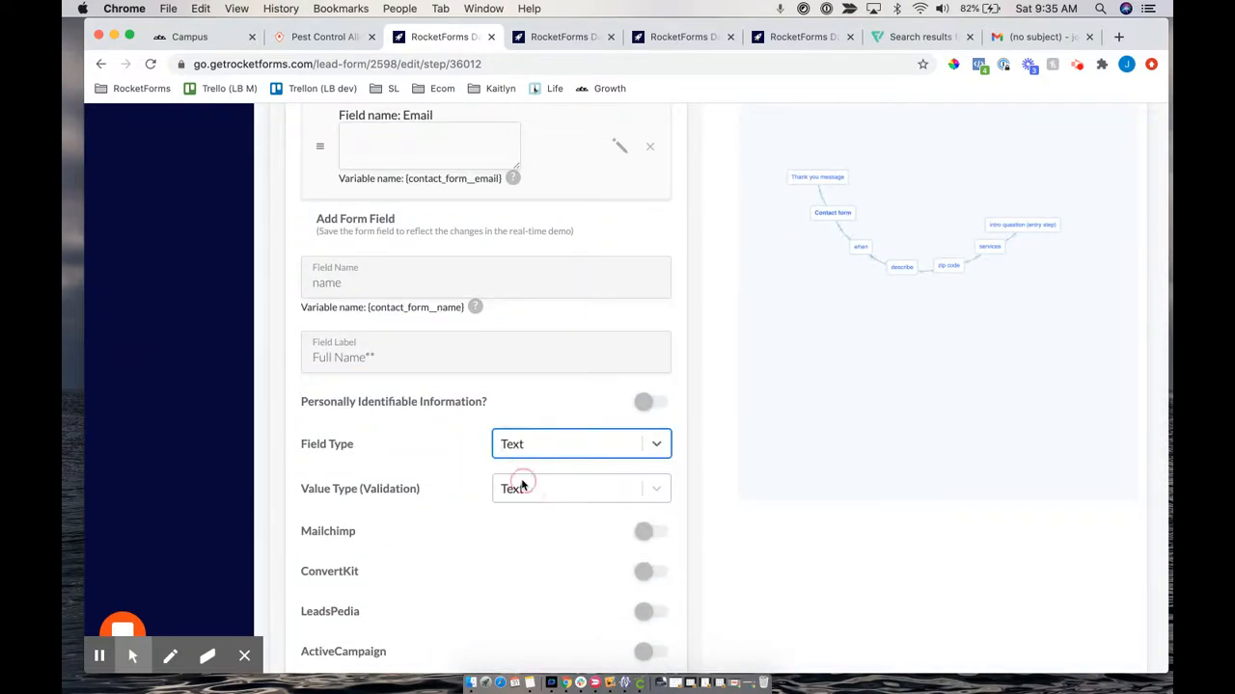
pyautogui.moveTo(299, 492); pyautogui.dragTo(416, 489)
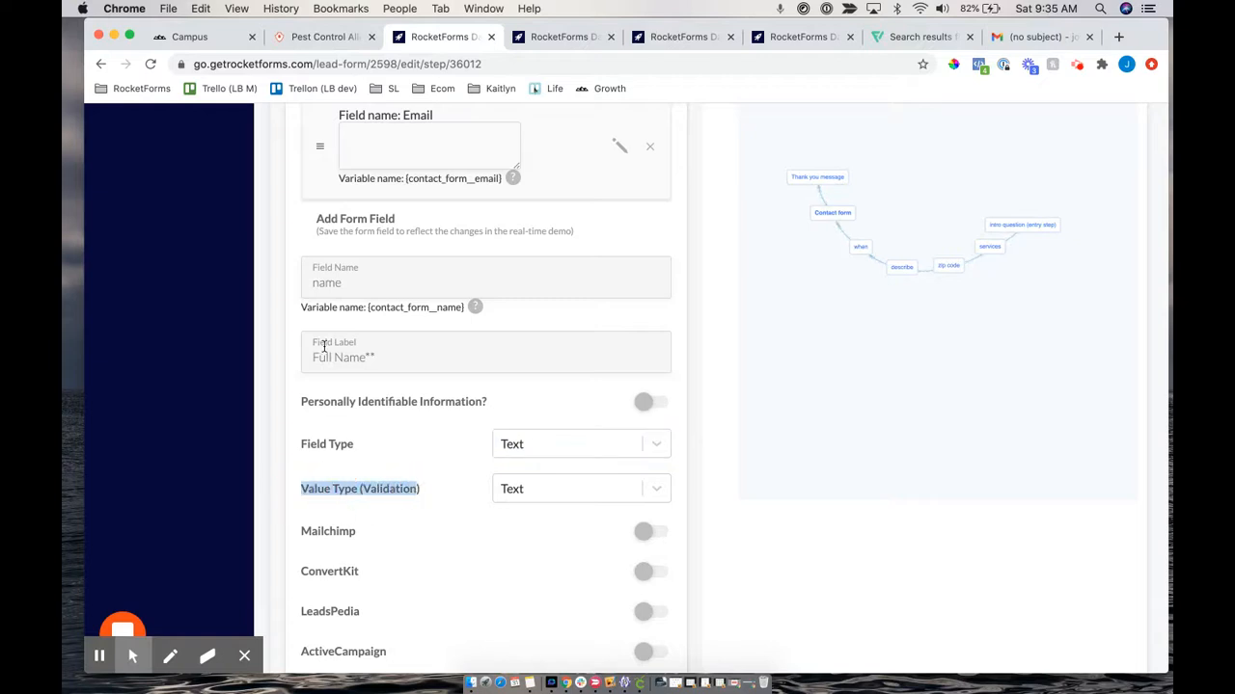
pyautogui.click(527, 491)
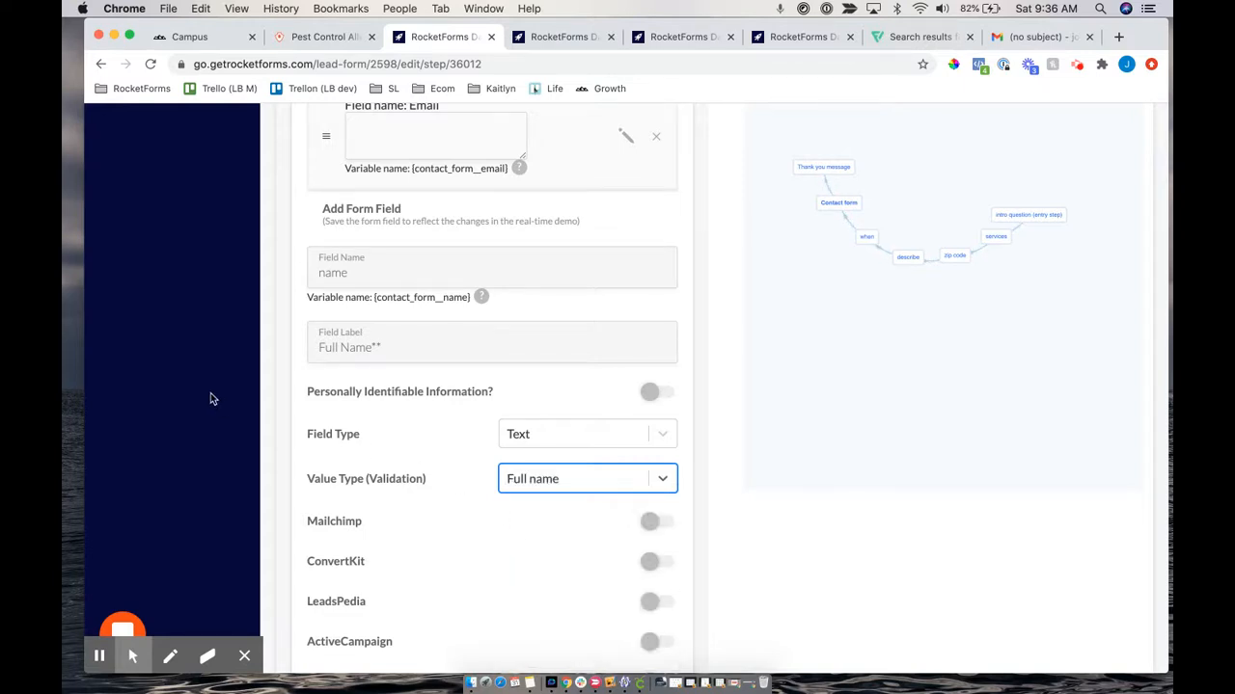
pyautogui.scroll(-3, 581, 441)
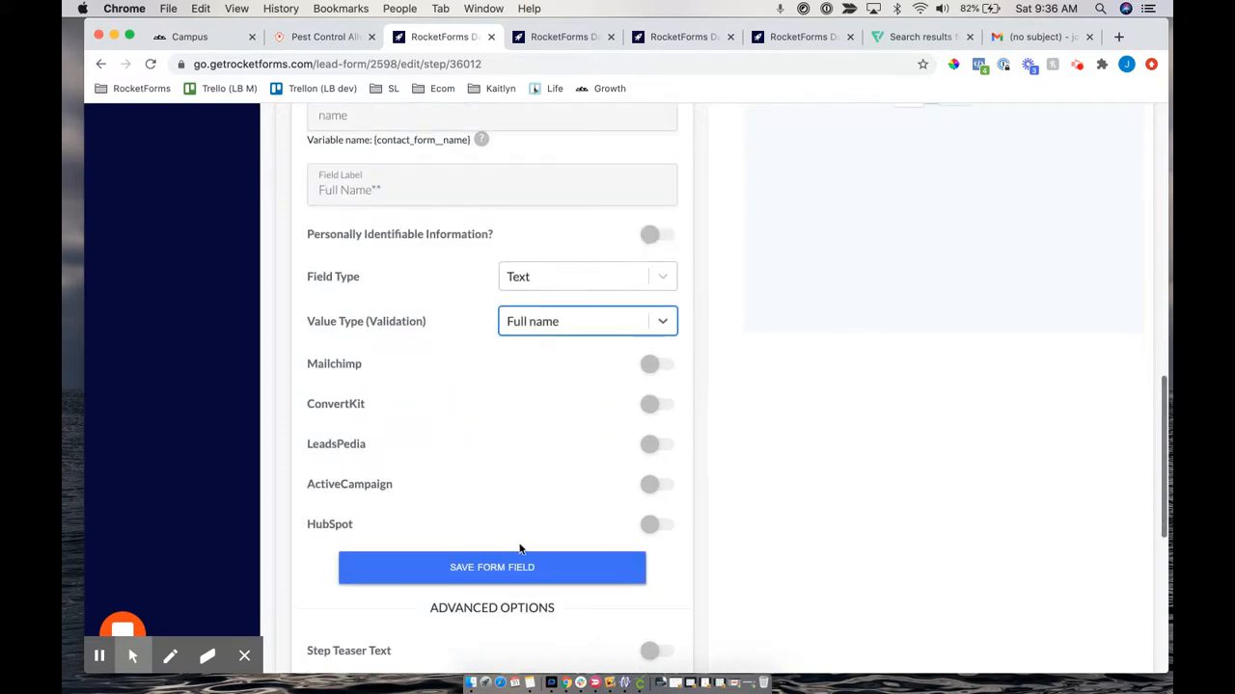
pyautogui.click(504, 571)
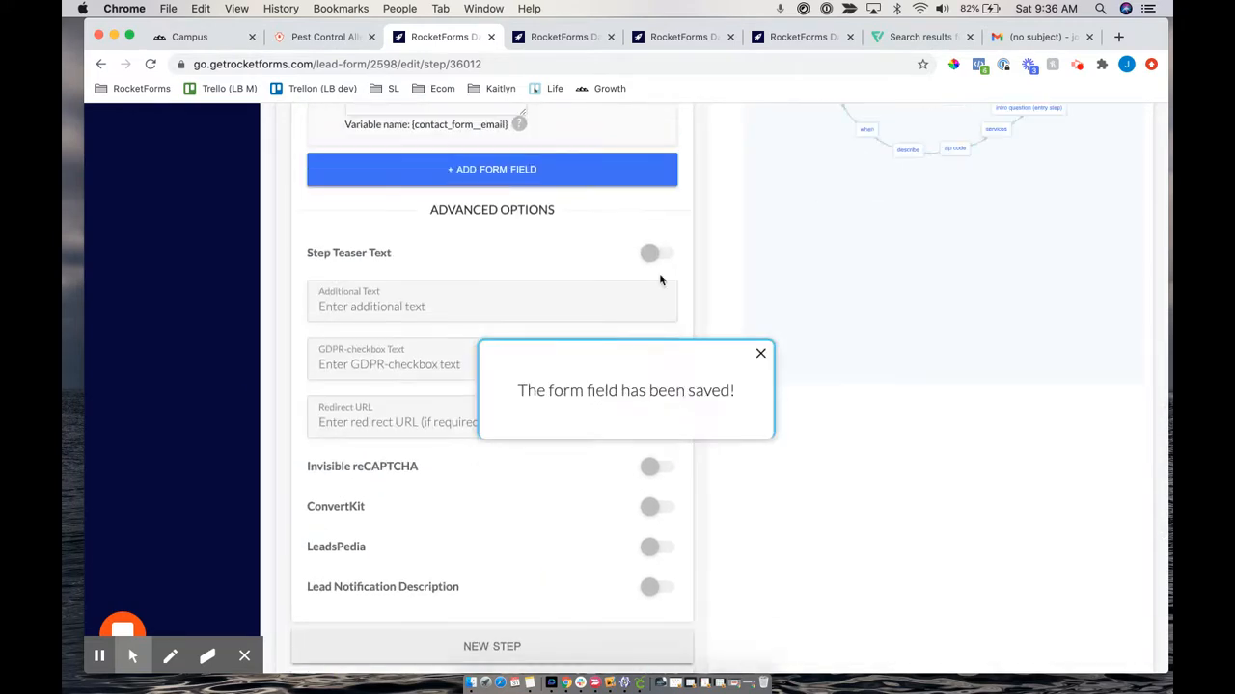
# Return to the top of the Contact form editor and close three surplus RocketForms Dashboard tabs
pyautogui.scroll(10, 659, 275)
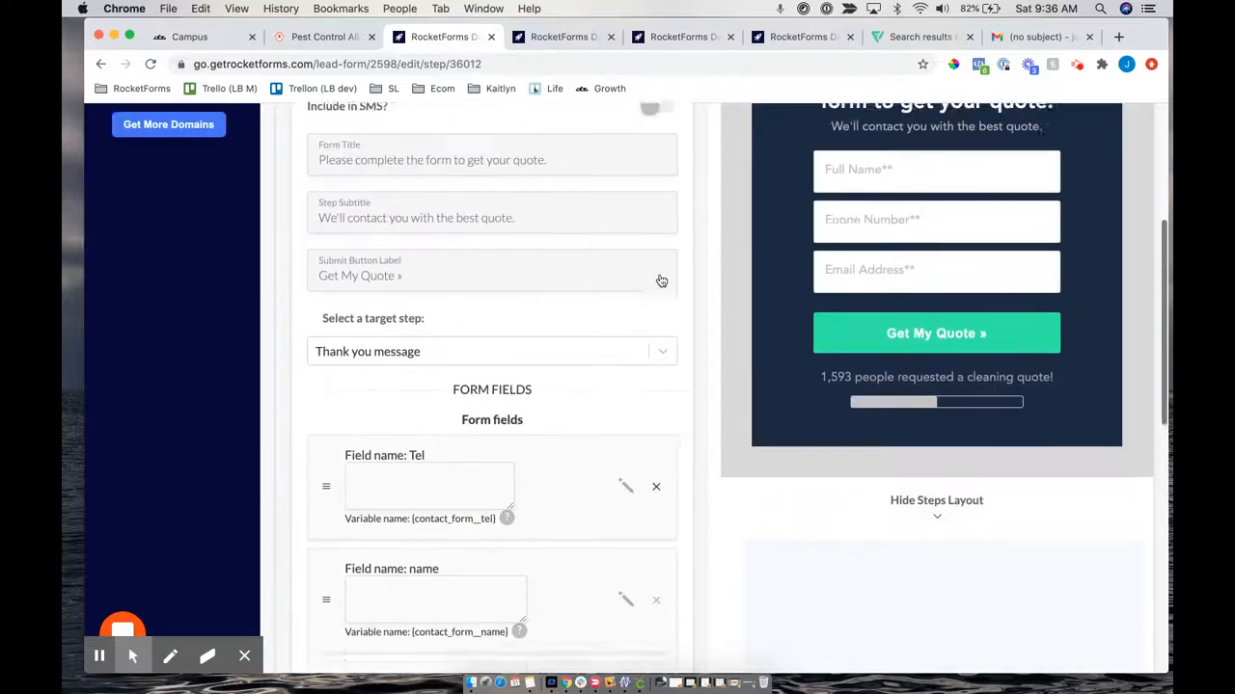
pyautogui.scroll(2, 661, 281)
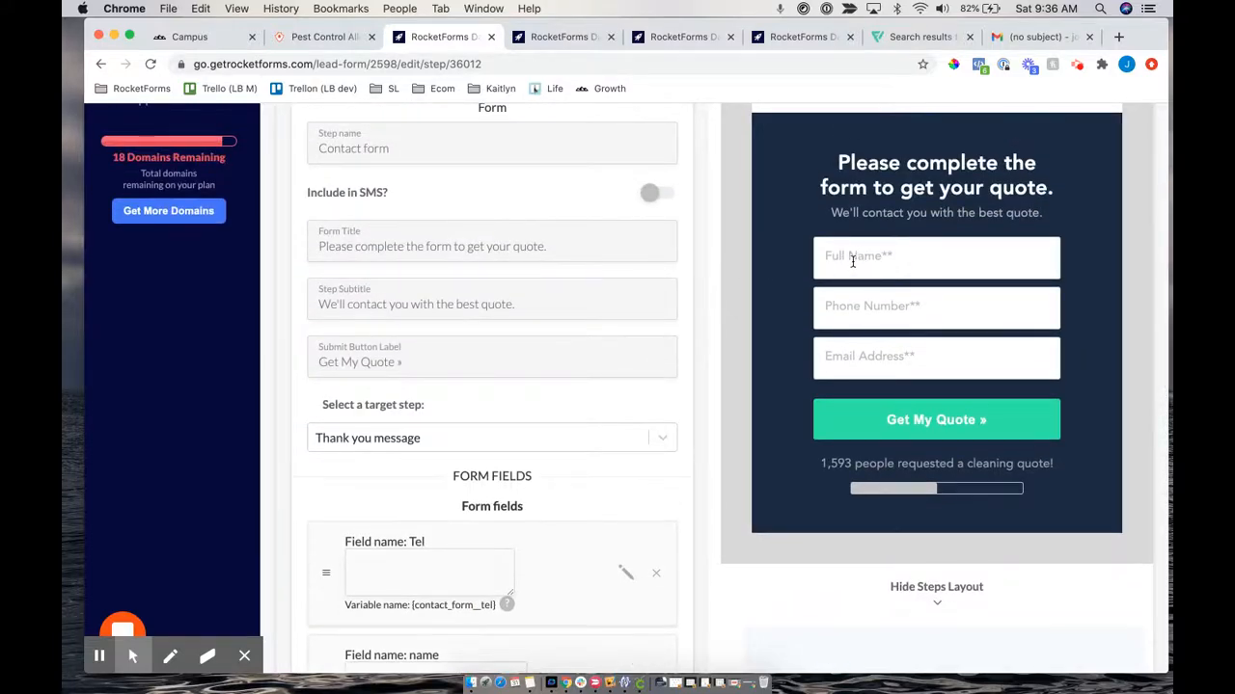
pyautogui.scroll(-1, 865, 264)
pyautogui.scroll(1, 866, 265)
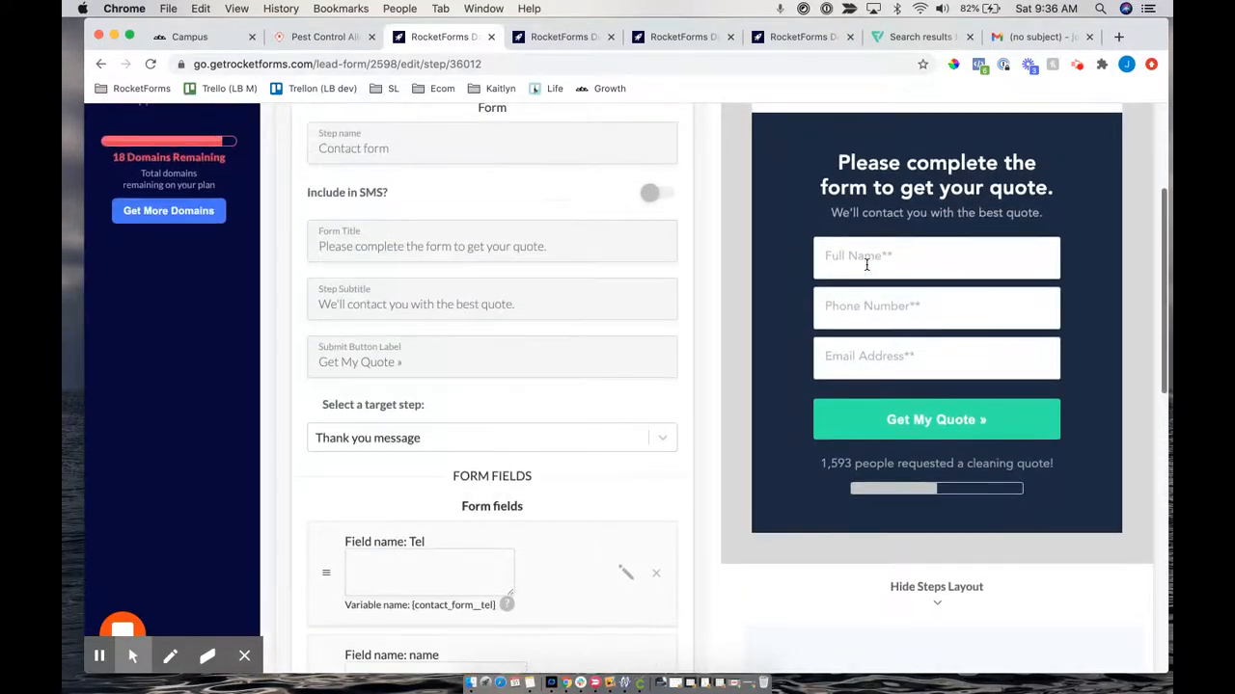
pyautogui.click(101, 664)
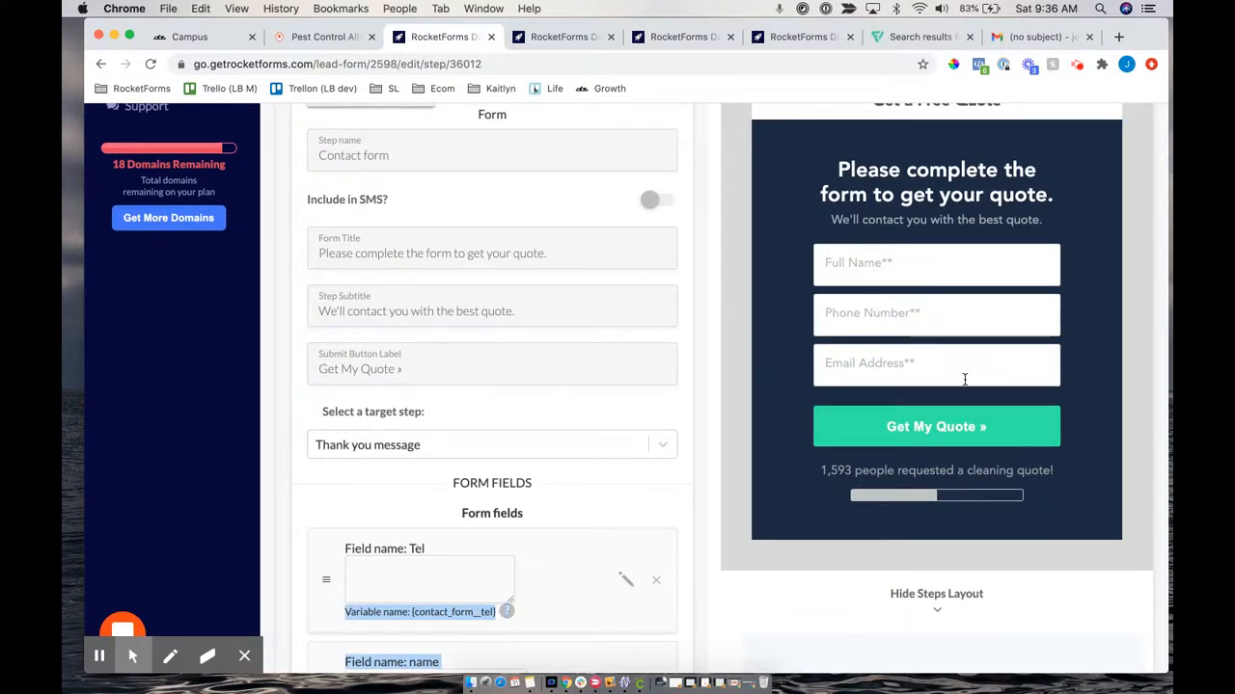
pyautogui.scroll(3, 869, 520)
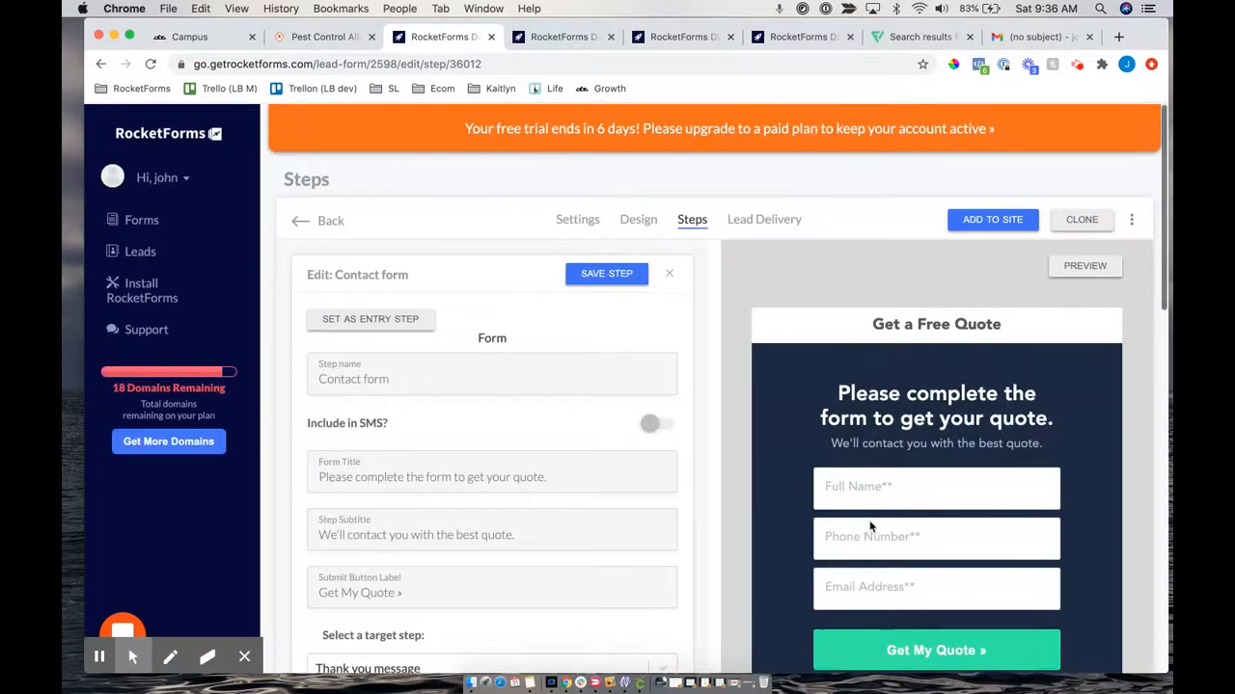
pyautogui.scroll(-1, 869, 521)
pyautogui.scroll(-5, 869, 521)
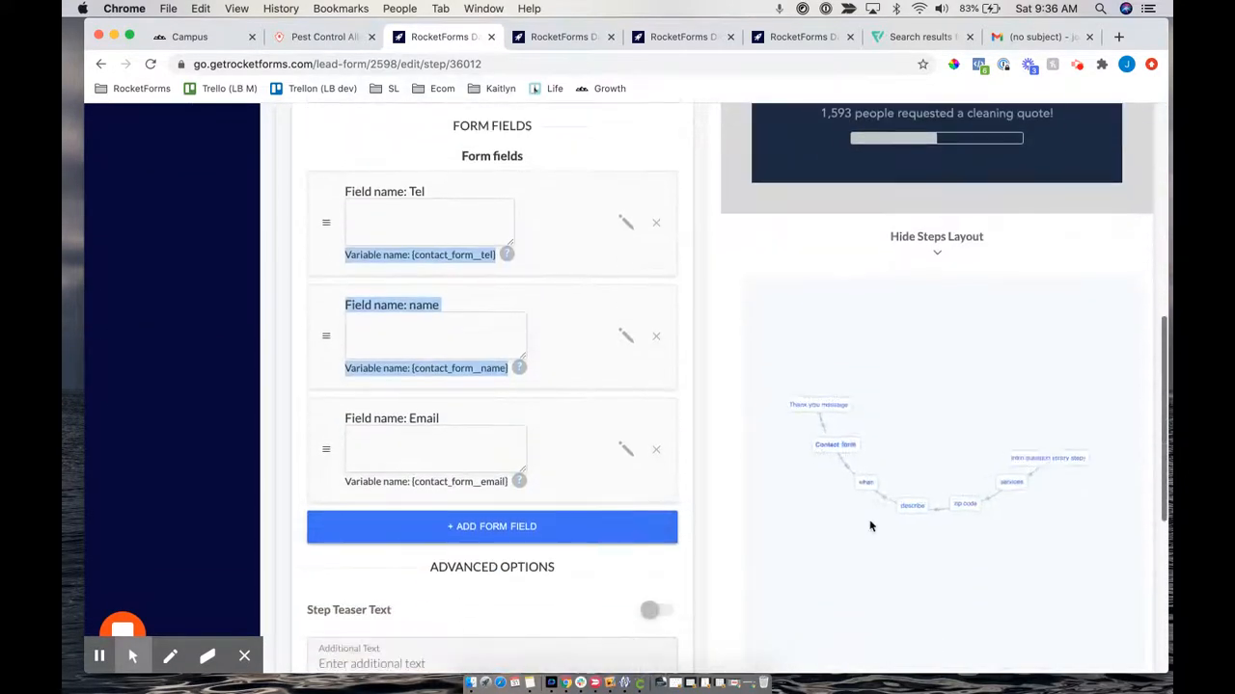
pyautogui.scroll(6, 717, 315)
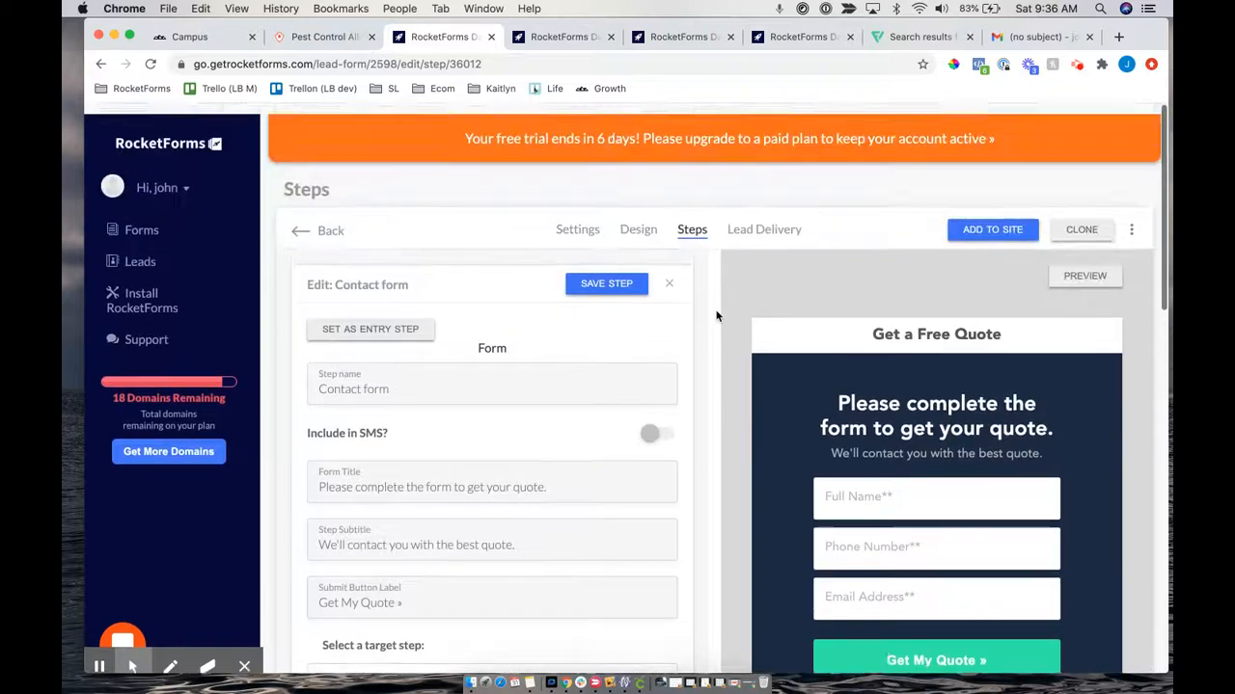
pyautogui.click(612, 38)
pyautogui.click(612, 37)
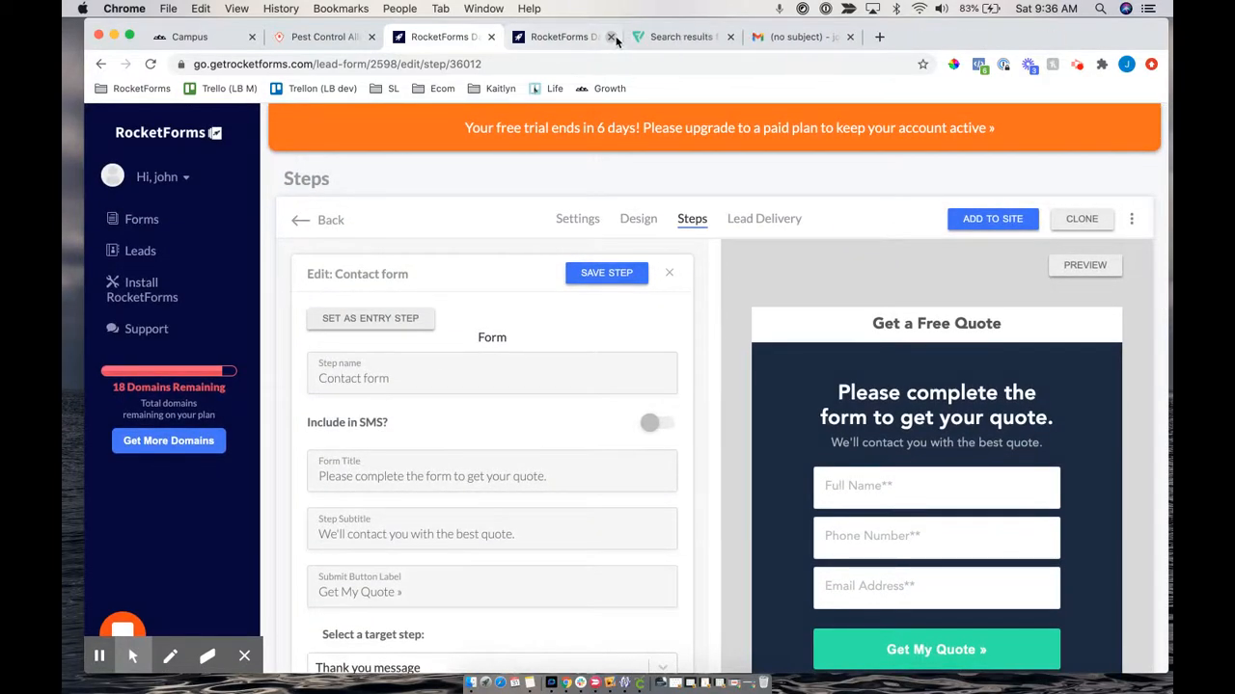
pyautogui.click(611, 38)
# Preview the form and start the demo, choosing Business and Carpet Cleaning and passing the zip step
pyautogui.click(1074, 268)
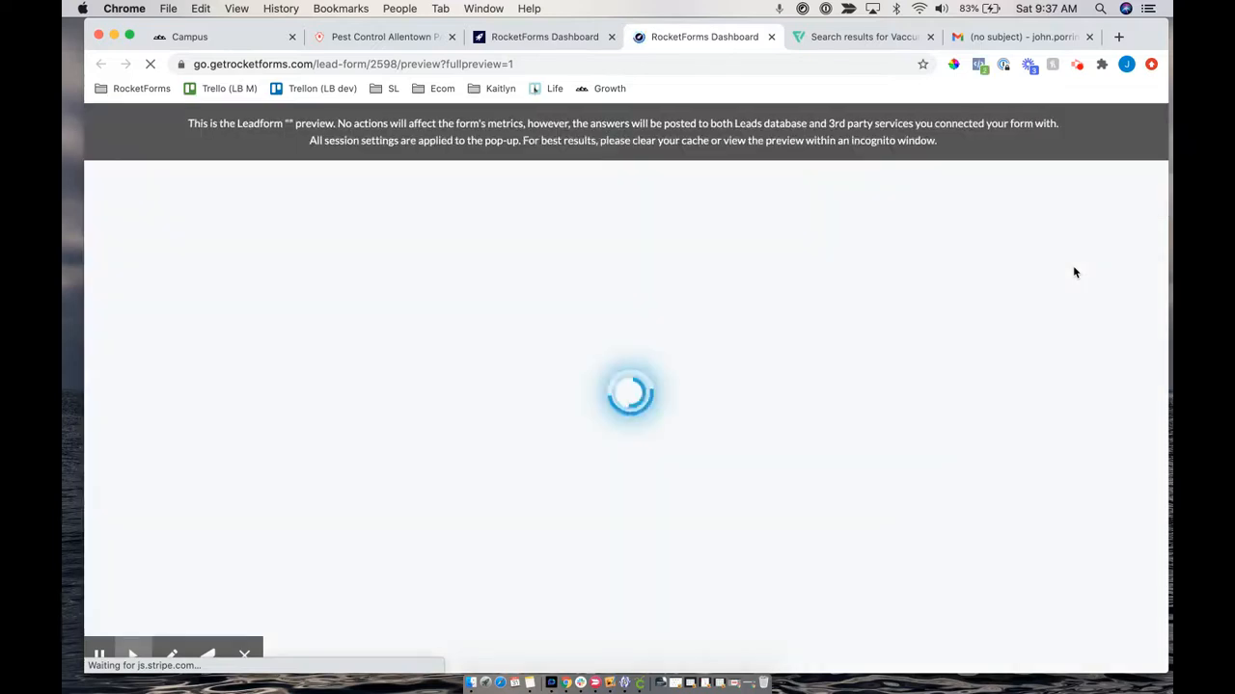
pyautogui.click(608, 170)
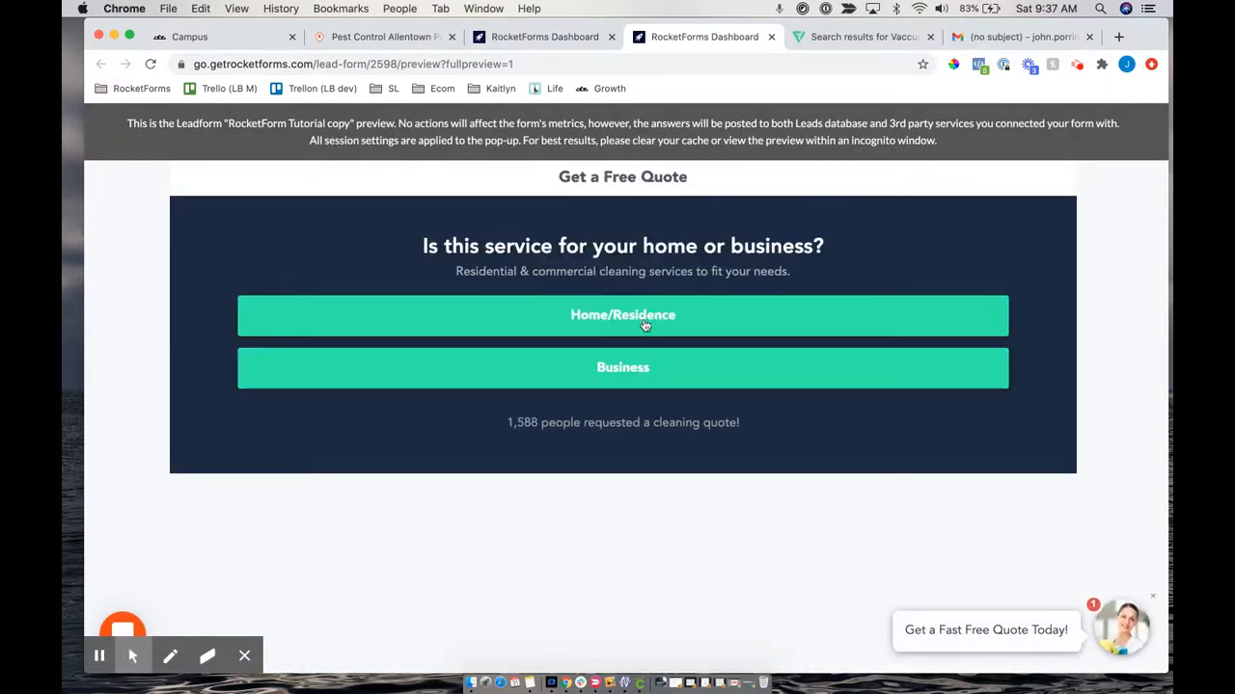
pyautogui.click(579, 369)
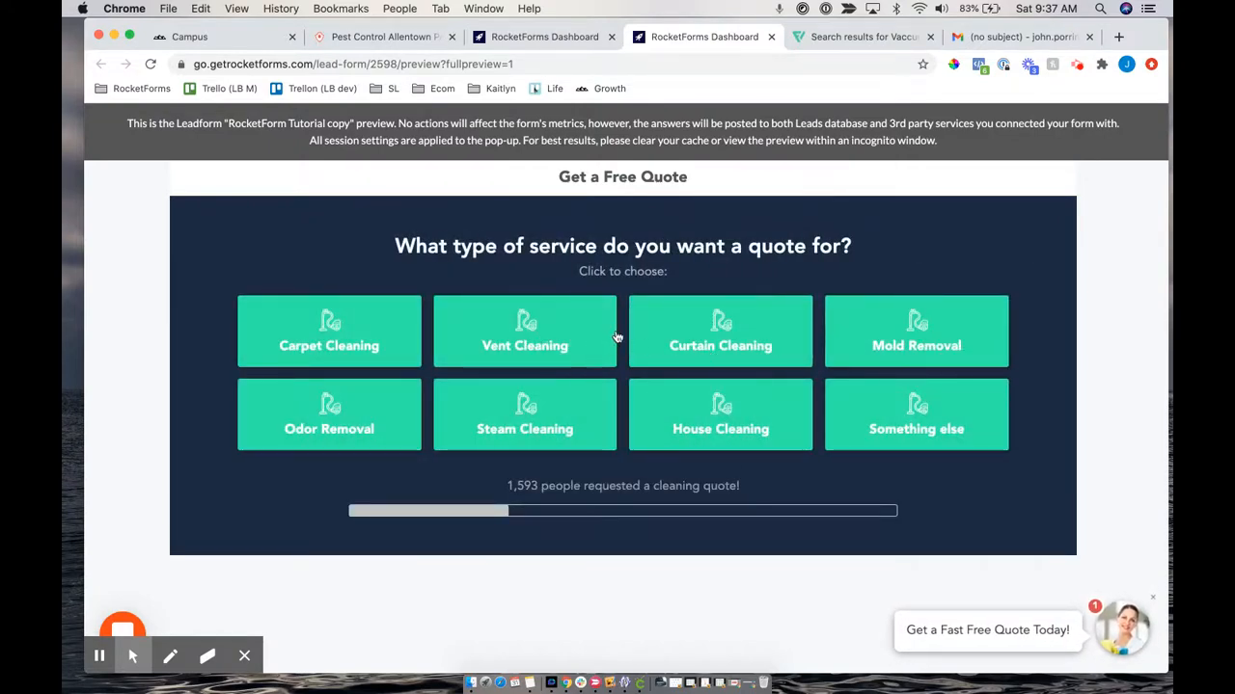
pyautogui.click(358, 345)
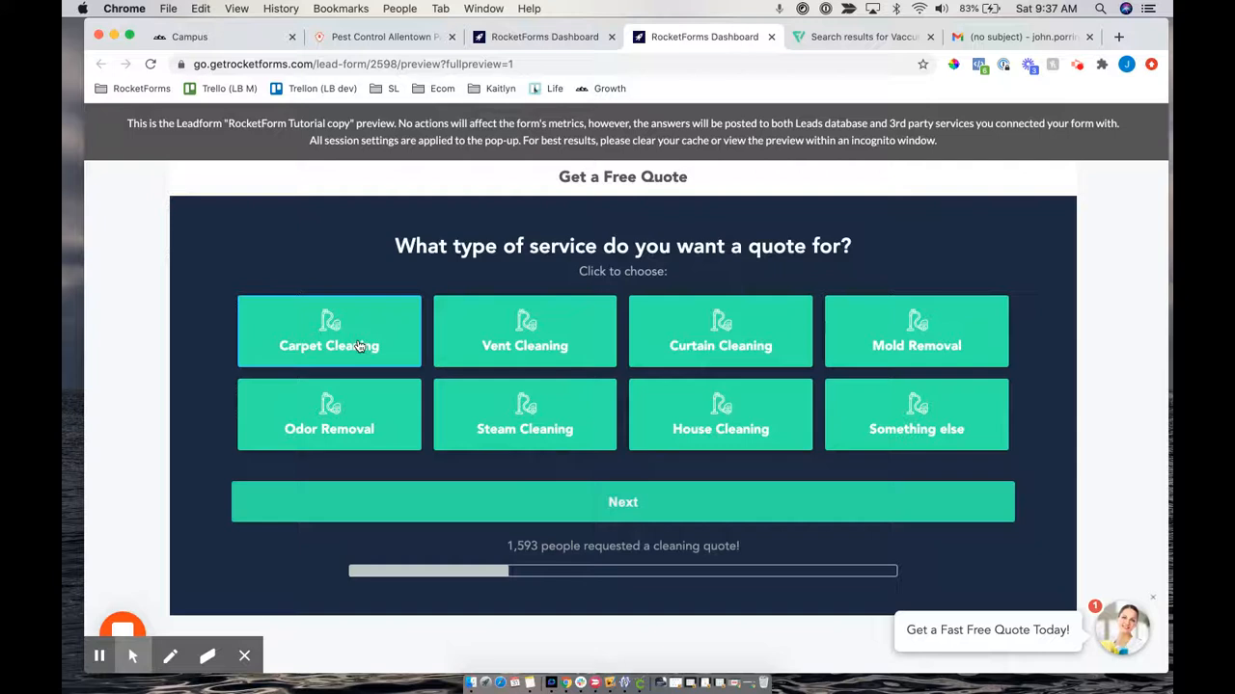
pyautogui.click(554, 503)
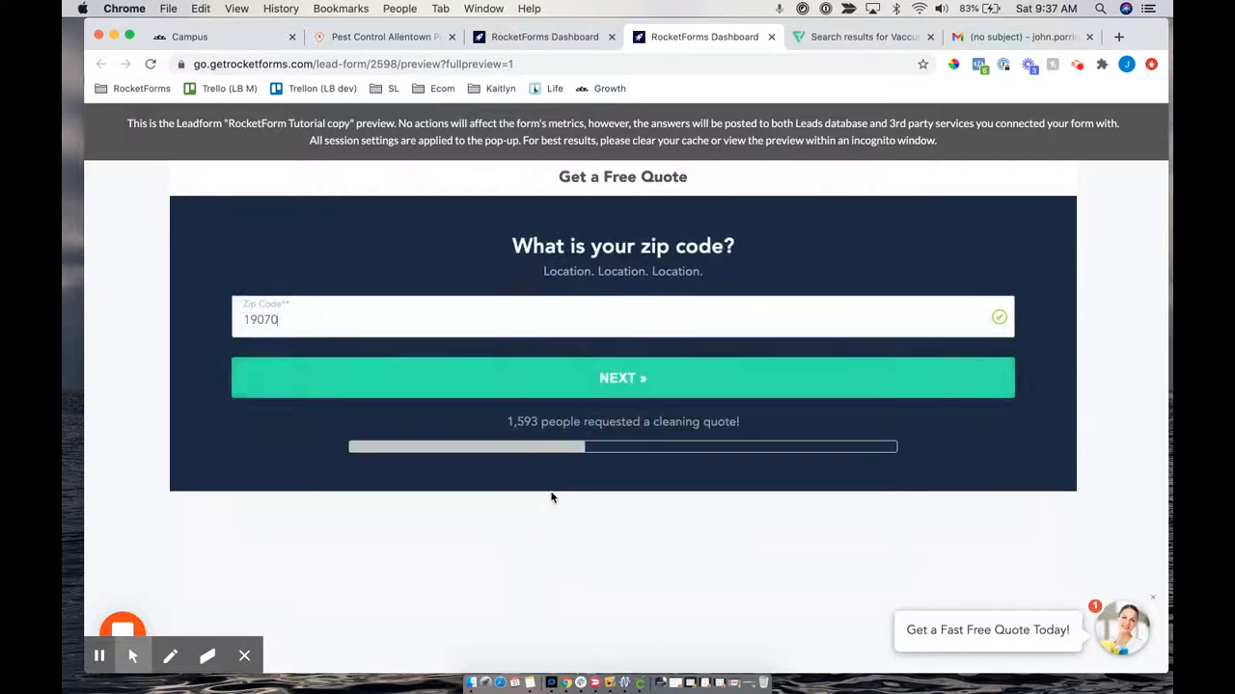
pyautogui.click(487, 390)
# Enter project details saying the carpets are really dirty and need cleaning once per week
pyautogui.click(425, 329)
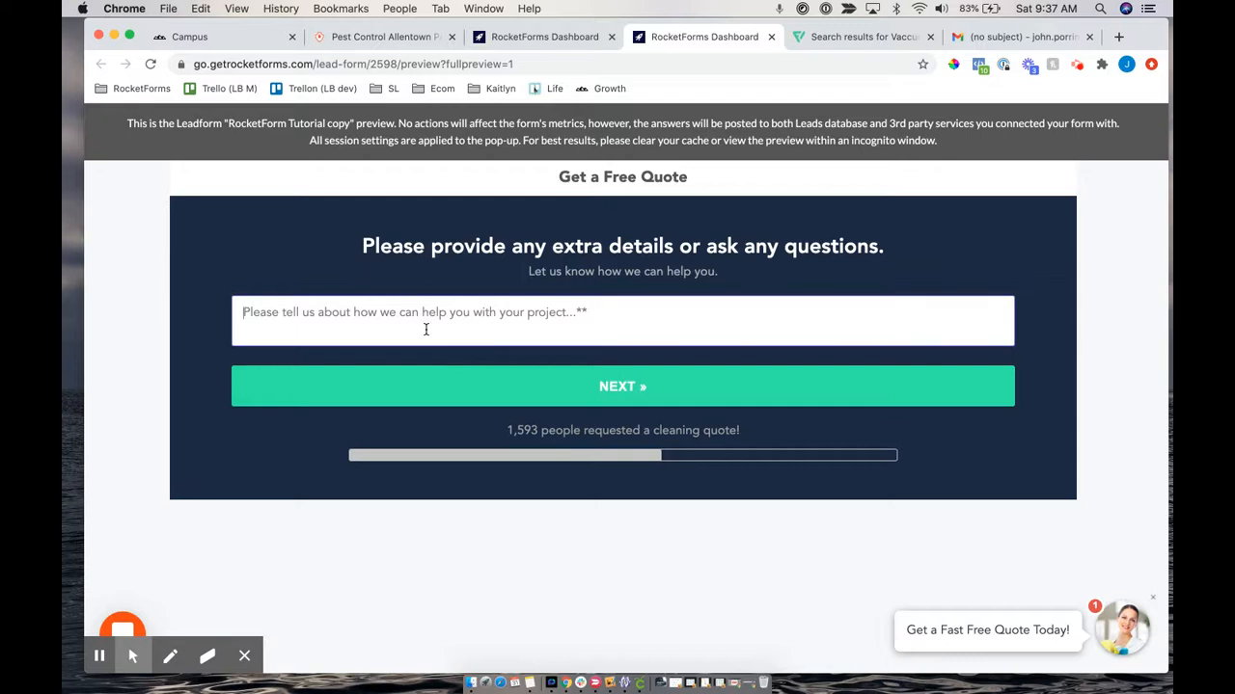
pyautogui.write('My carts')
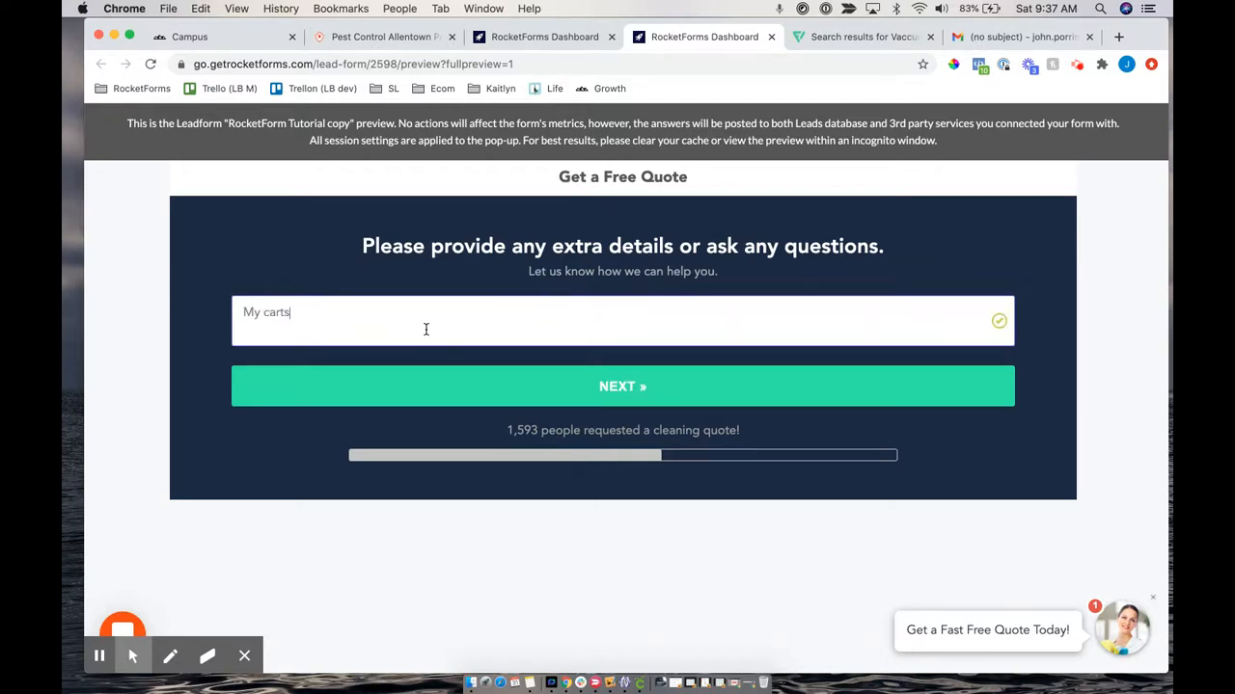
pyautogui.press('BackSpace')
pyautogui.write('pets are really dirit a')
pyautogui.press('BackSpace')
pyautogui.press('BackSpace')
pyautogui.write('ty and I need someone to clean ')
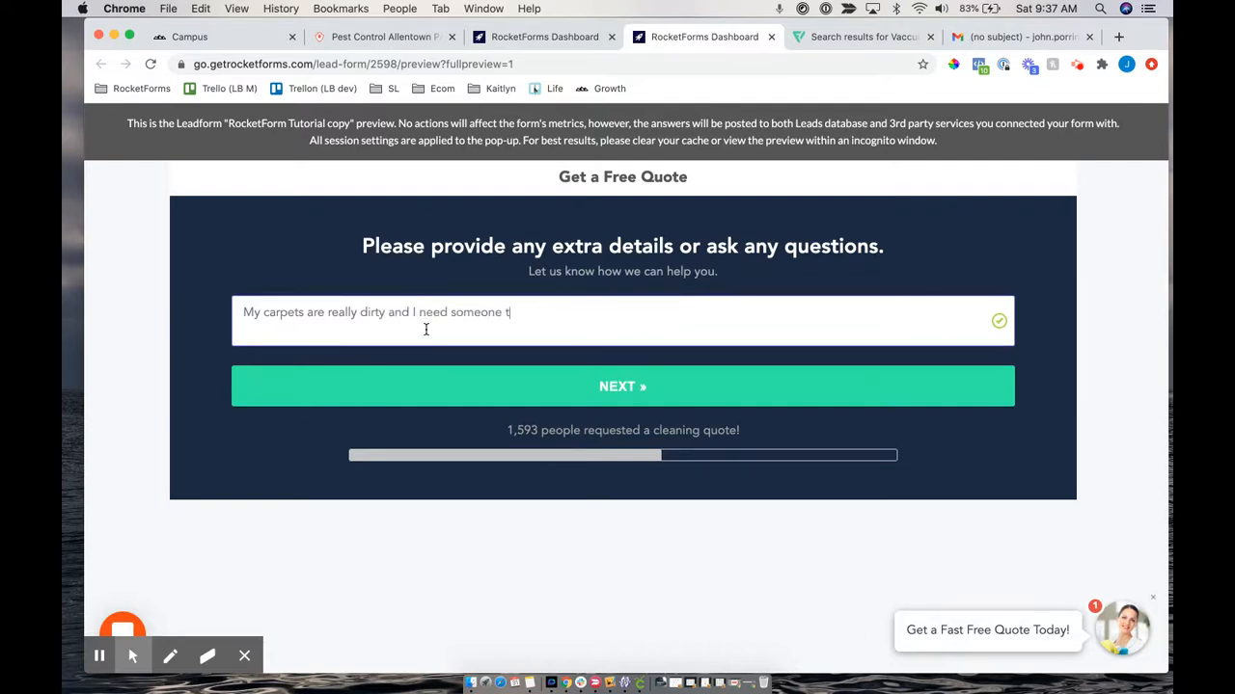
pyautogui.write('once per week.')
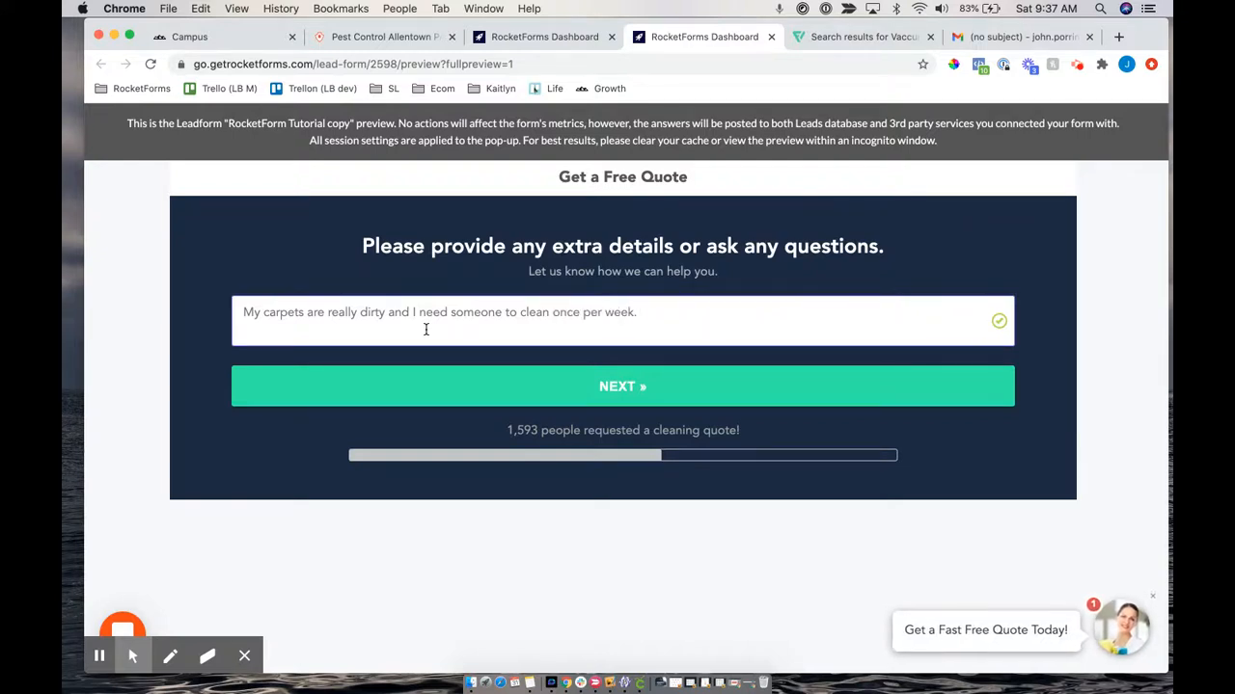
pyautogui.click(579, 389)
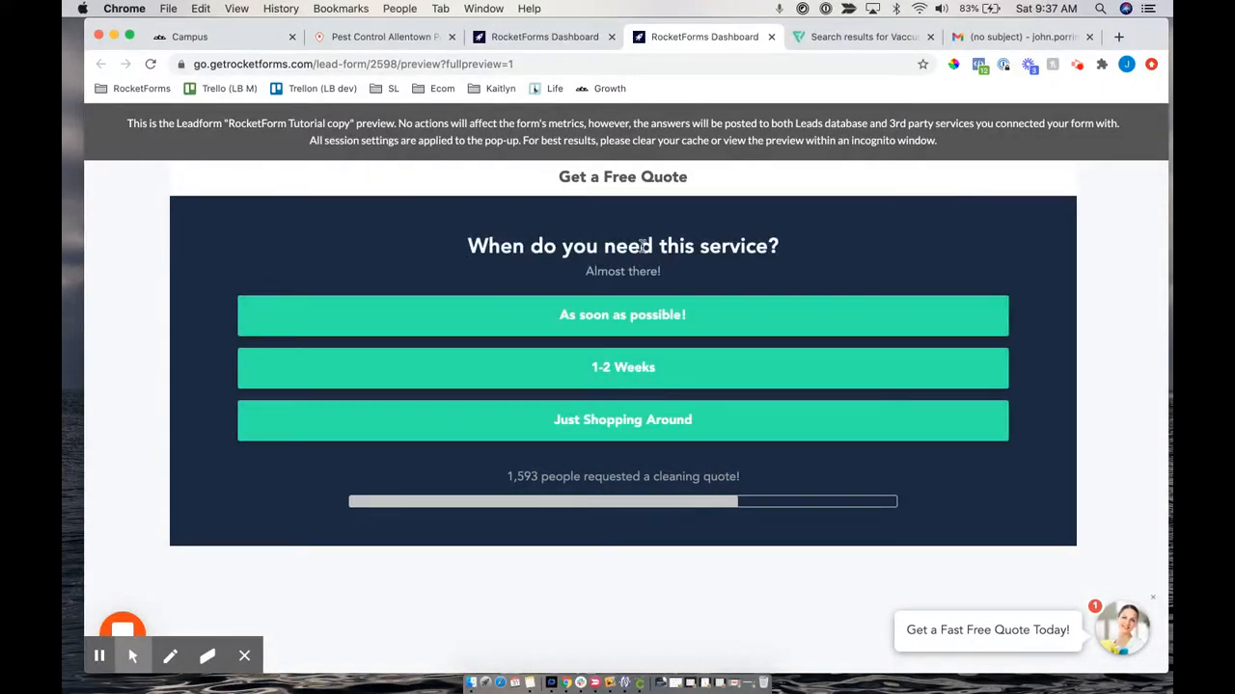
# Choose As soon as possible! for timing and click into the contact step's Phone Number field
pyautogui.click(662, 314)
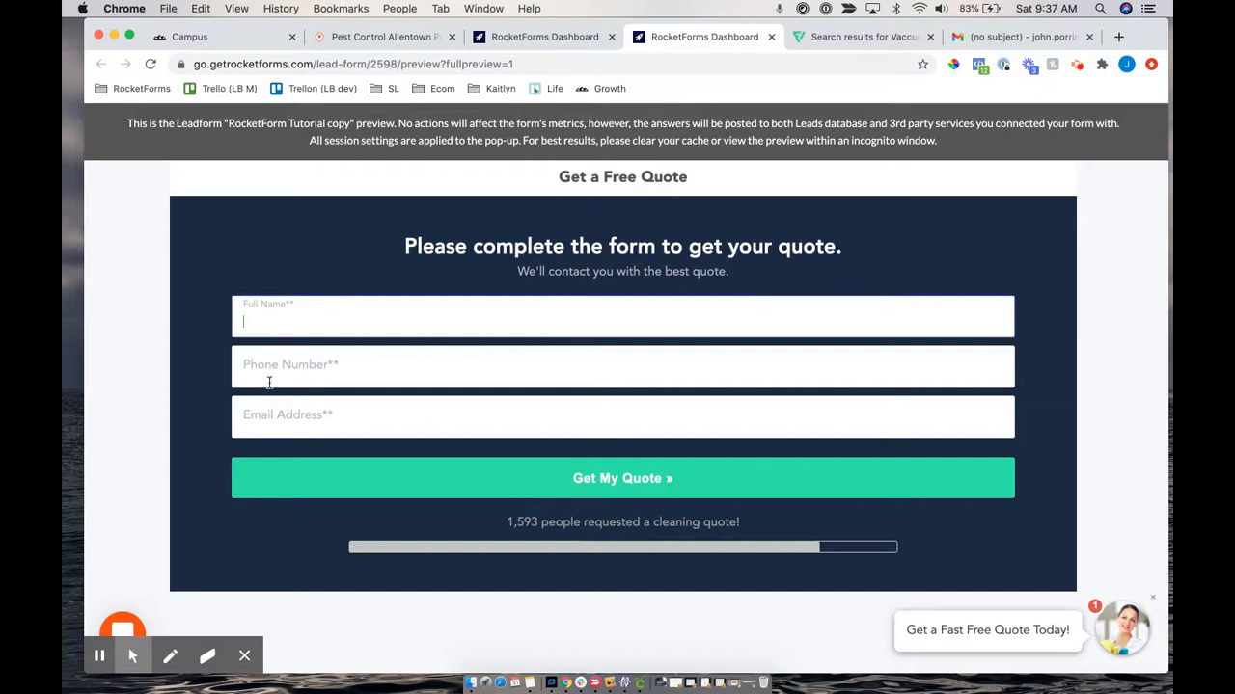
pyautogui.click(394, 378)
pyautogui.click(507, 361)
pyautogui.click(353, 280)
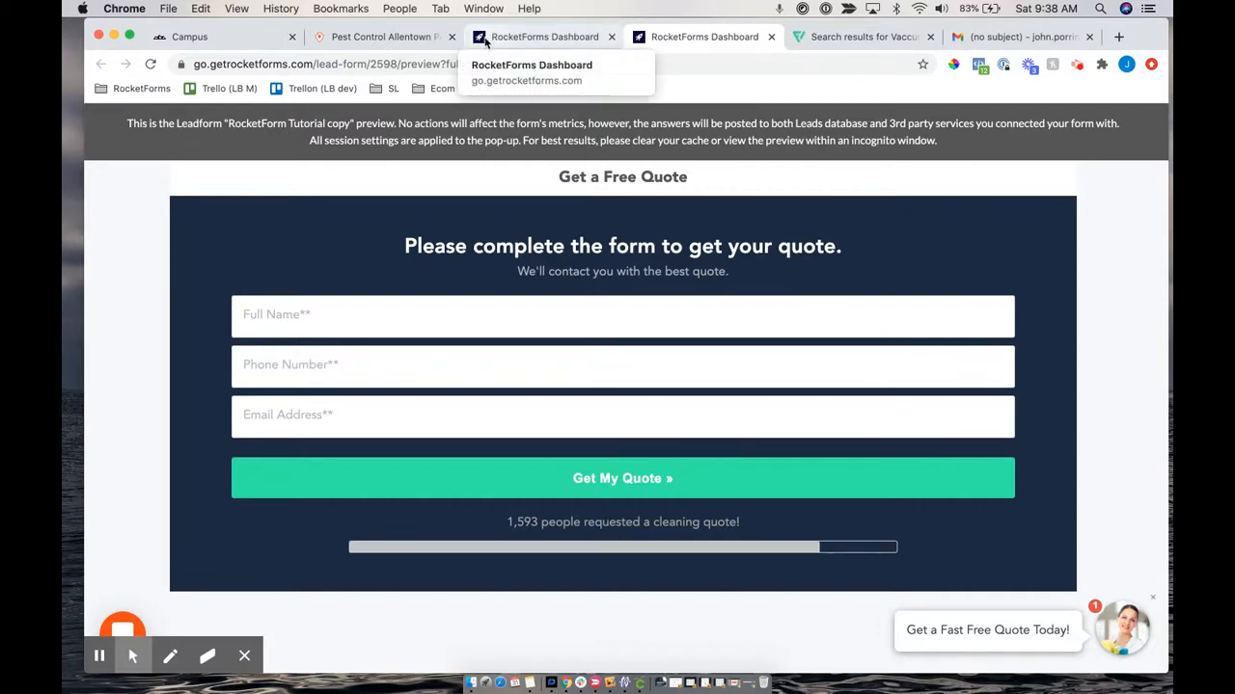
# Switch back to the Dashboard tab and scroll through the Contact form's Tel, name and Email fields
pyautogui.click(485, 39)
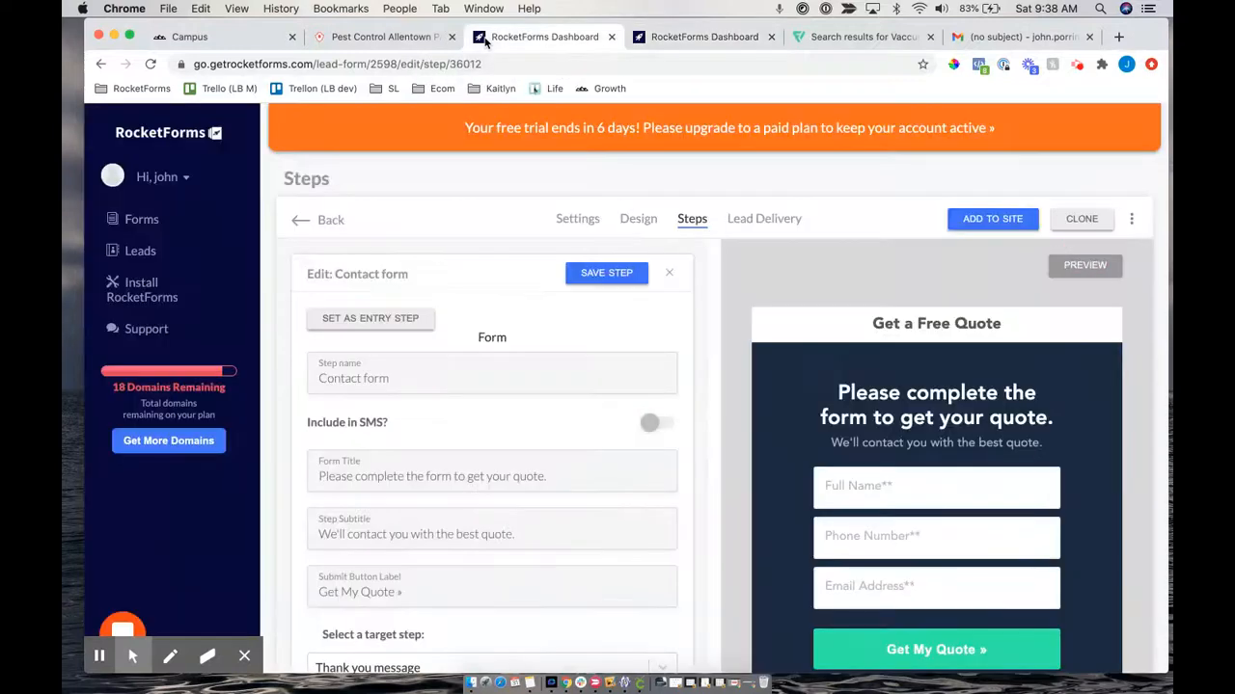
pyautogui.scroll(-5, 628, 469)
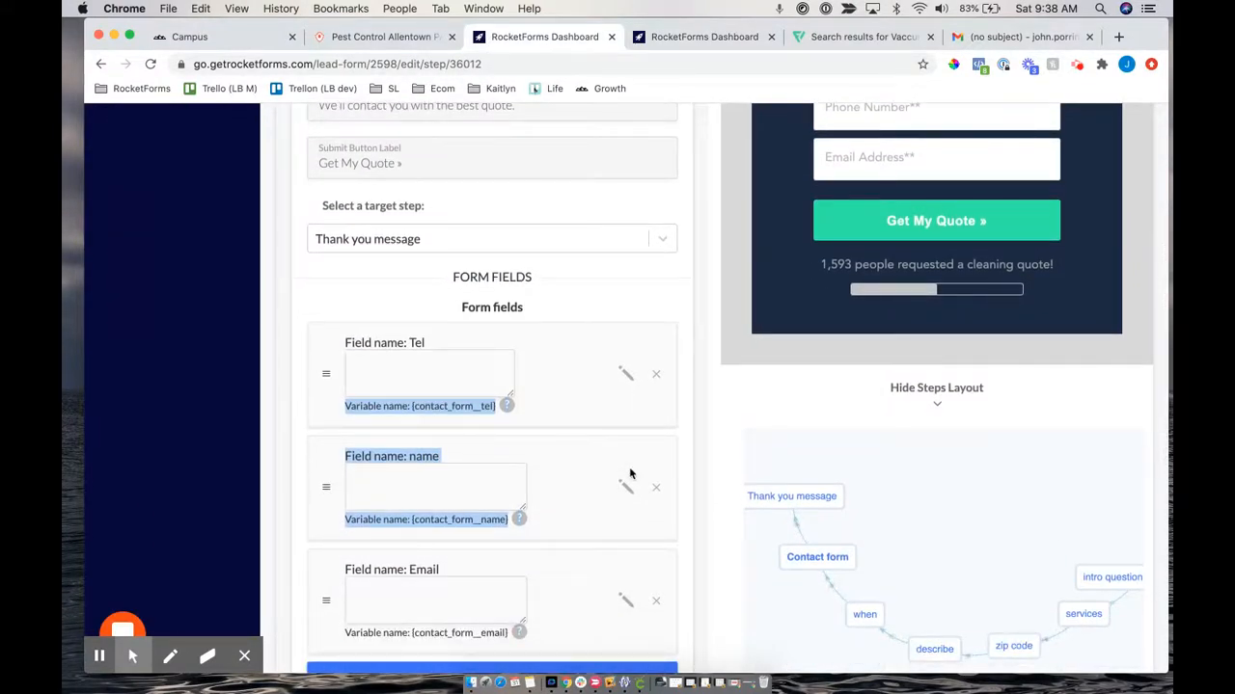
pyautogui.scroll(3, 629, 473)
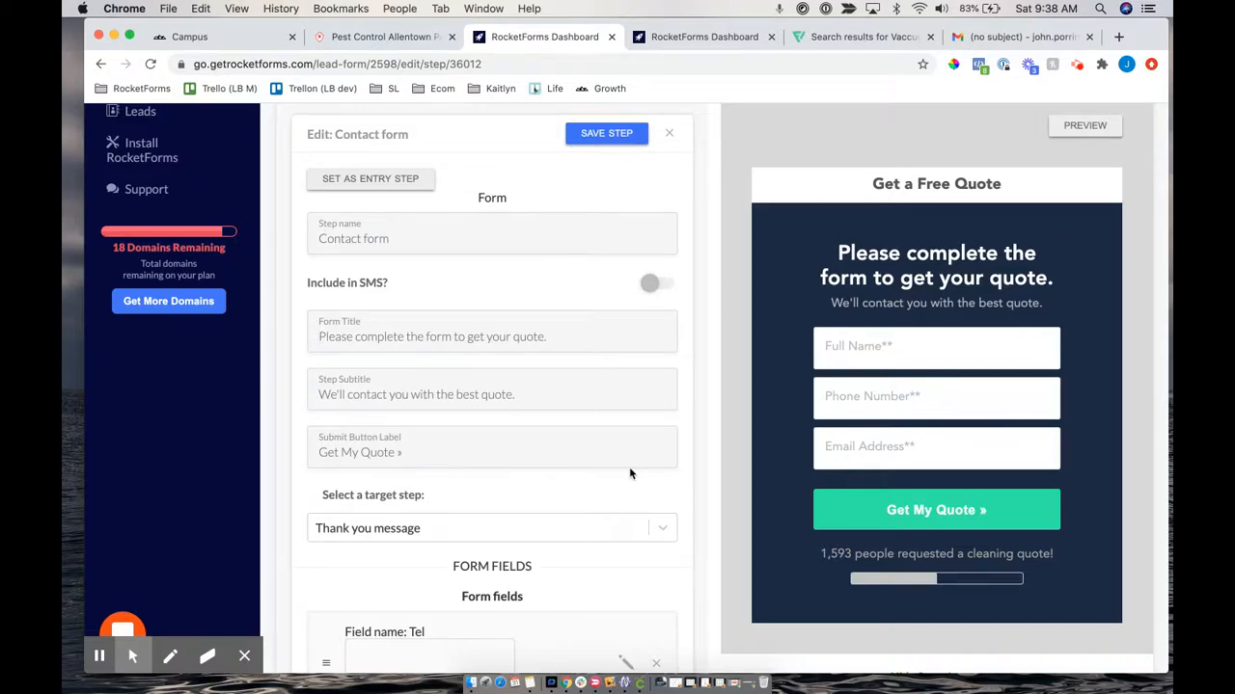
pyautogui.scroll(2, 721, 305)
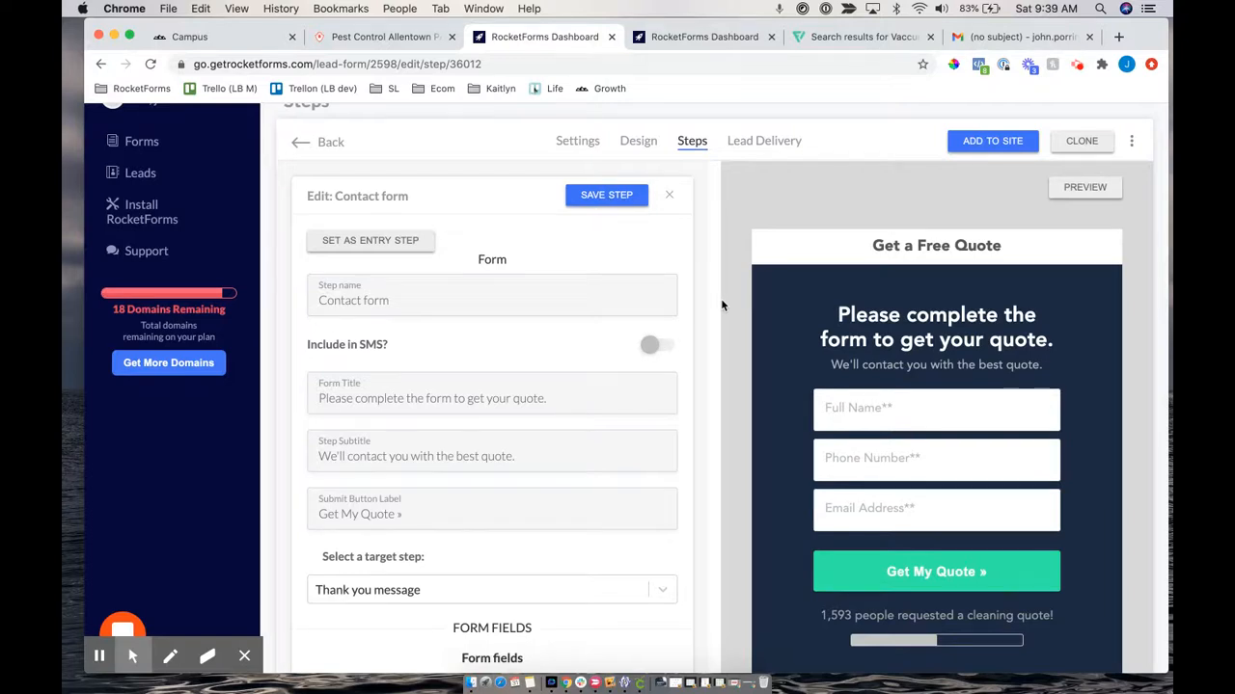
# Clone the form, creating 'RocketForm Tutorial copy copy'
pyautogui.click(1078, 149)
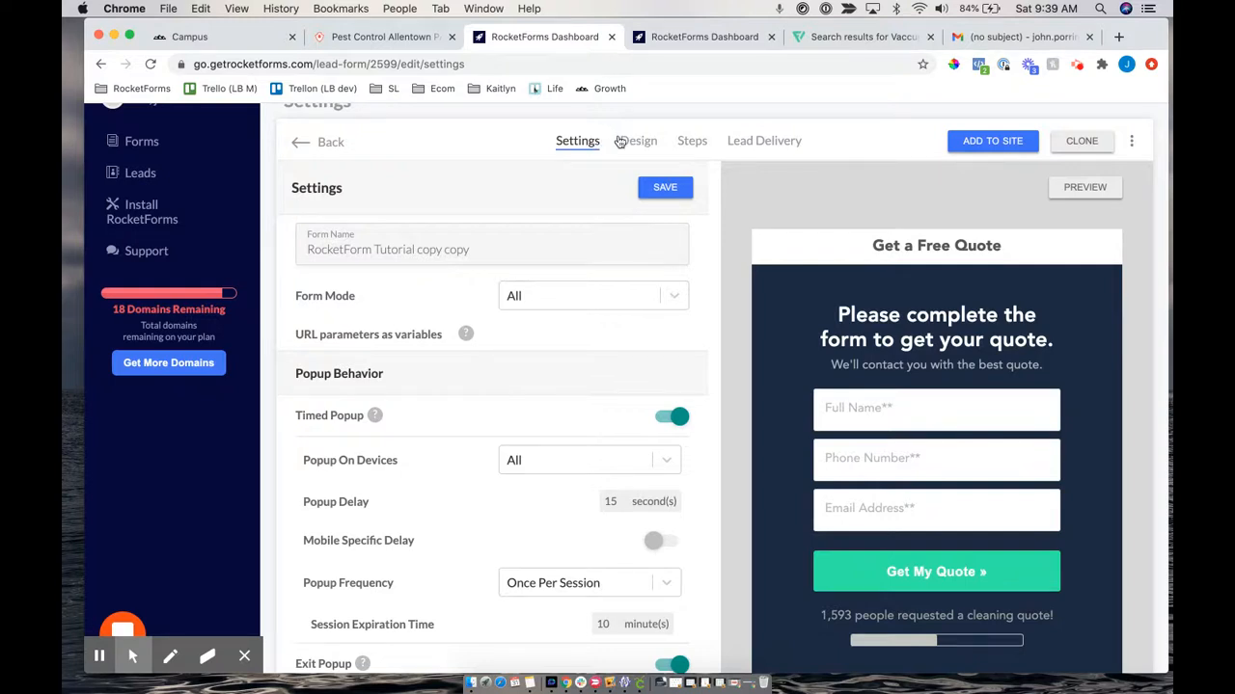
# Check the clone's Lead Delivery integrations, then open its Add To Site page
pyautogui.click(782, 145)
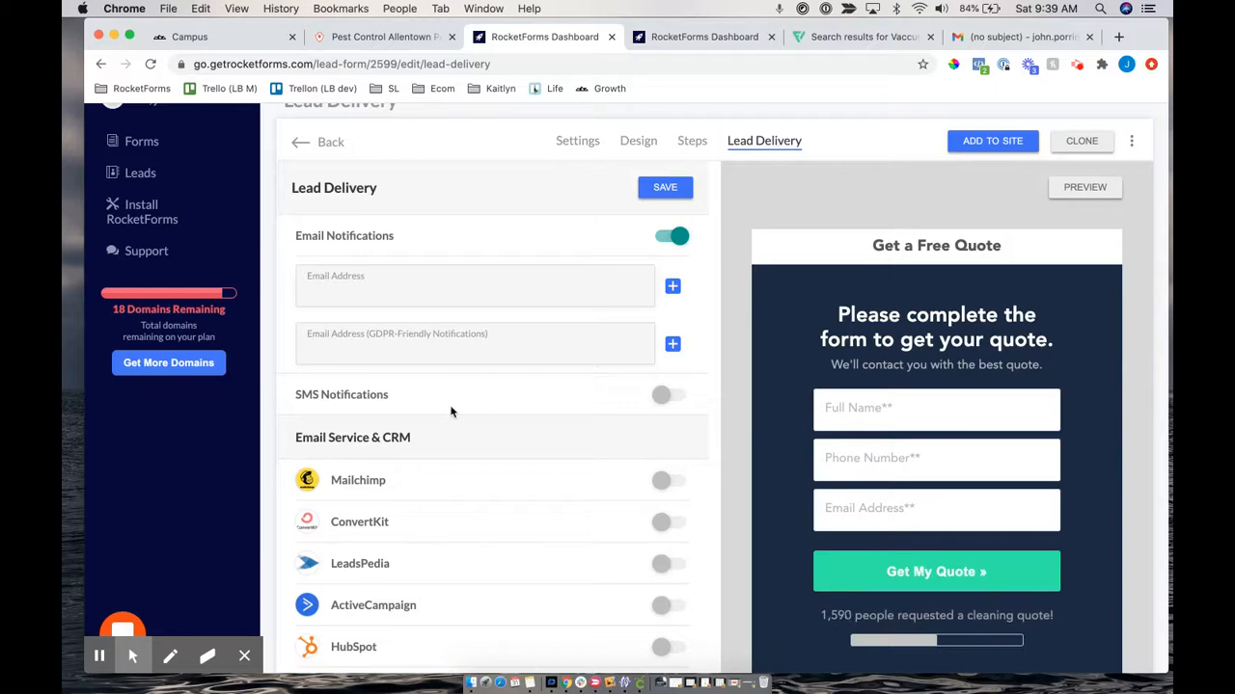
pyautogui.scroll(-3, 450, 412)
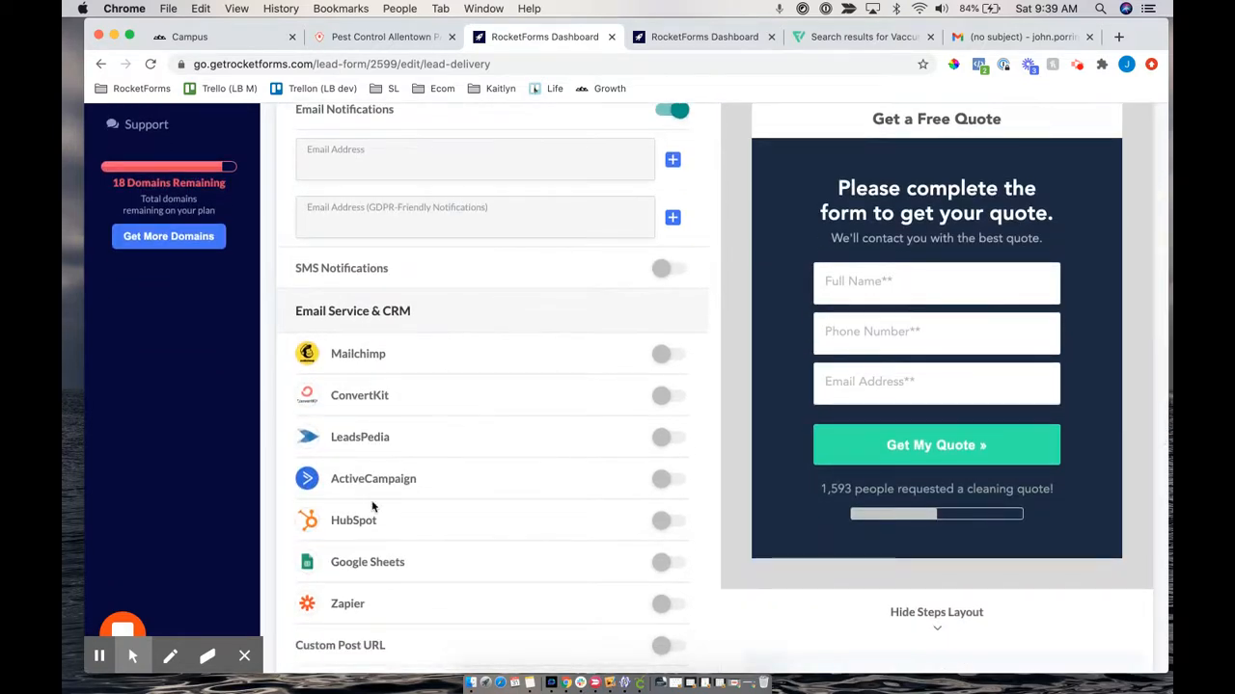
pyautogui.scroll(3, 369, 195)
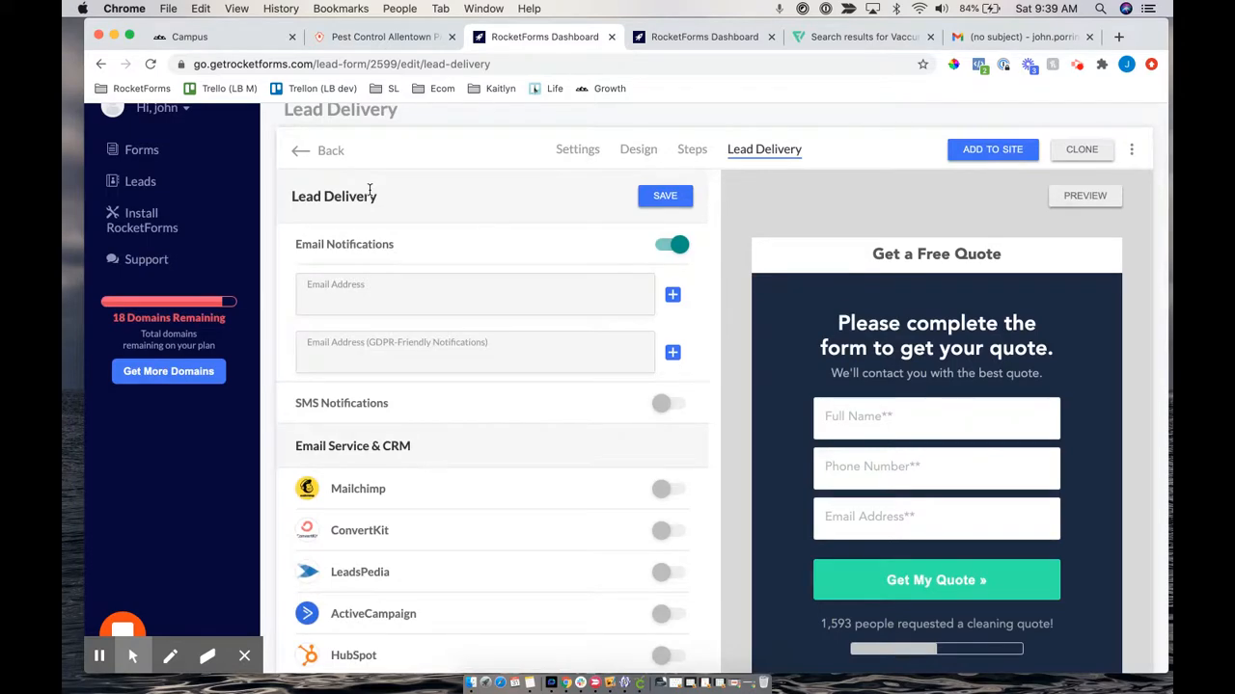
pyautogui.click(972, 151)
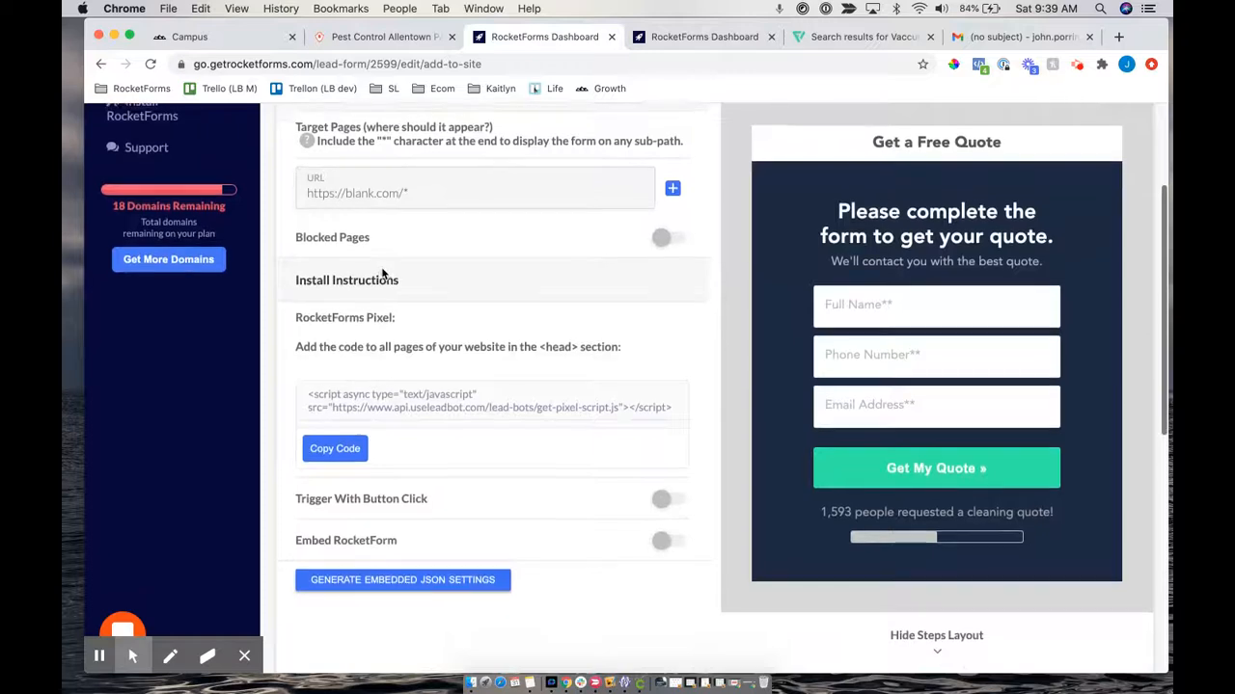
pyautogui.scroll(2, 381, 266)
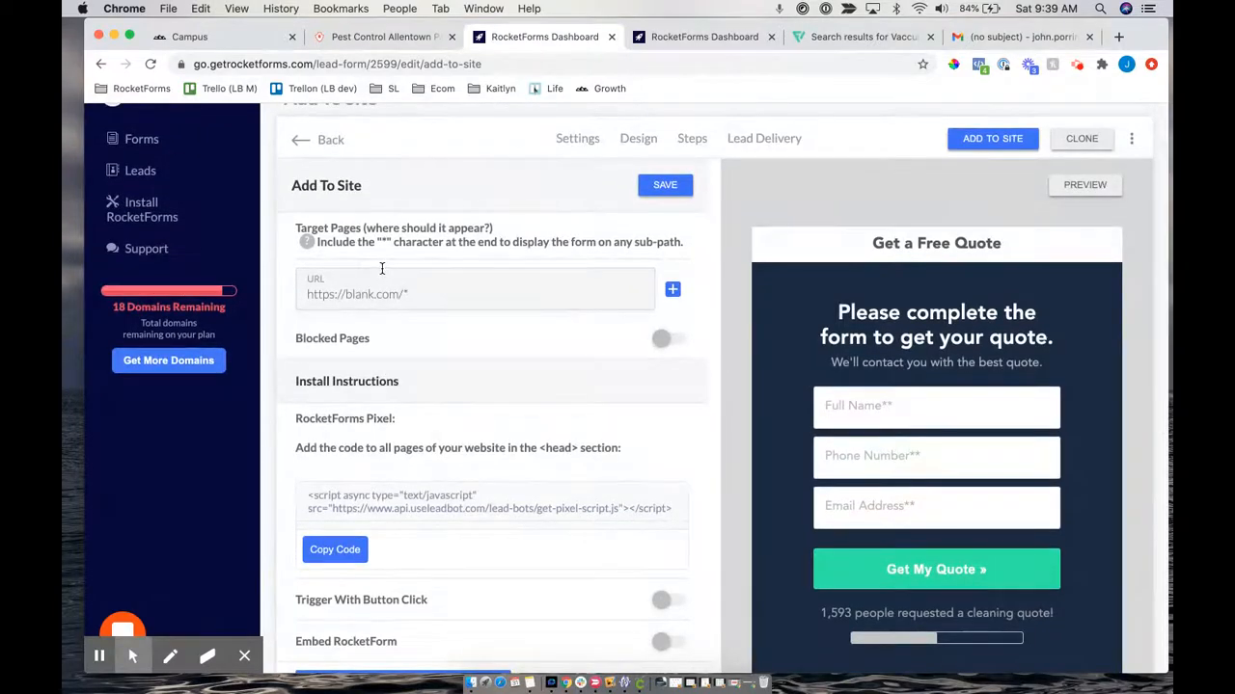